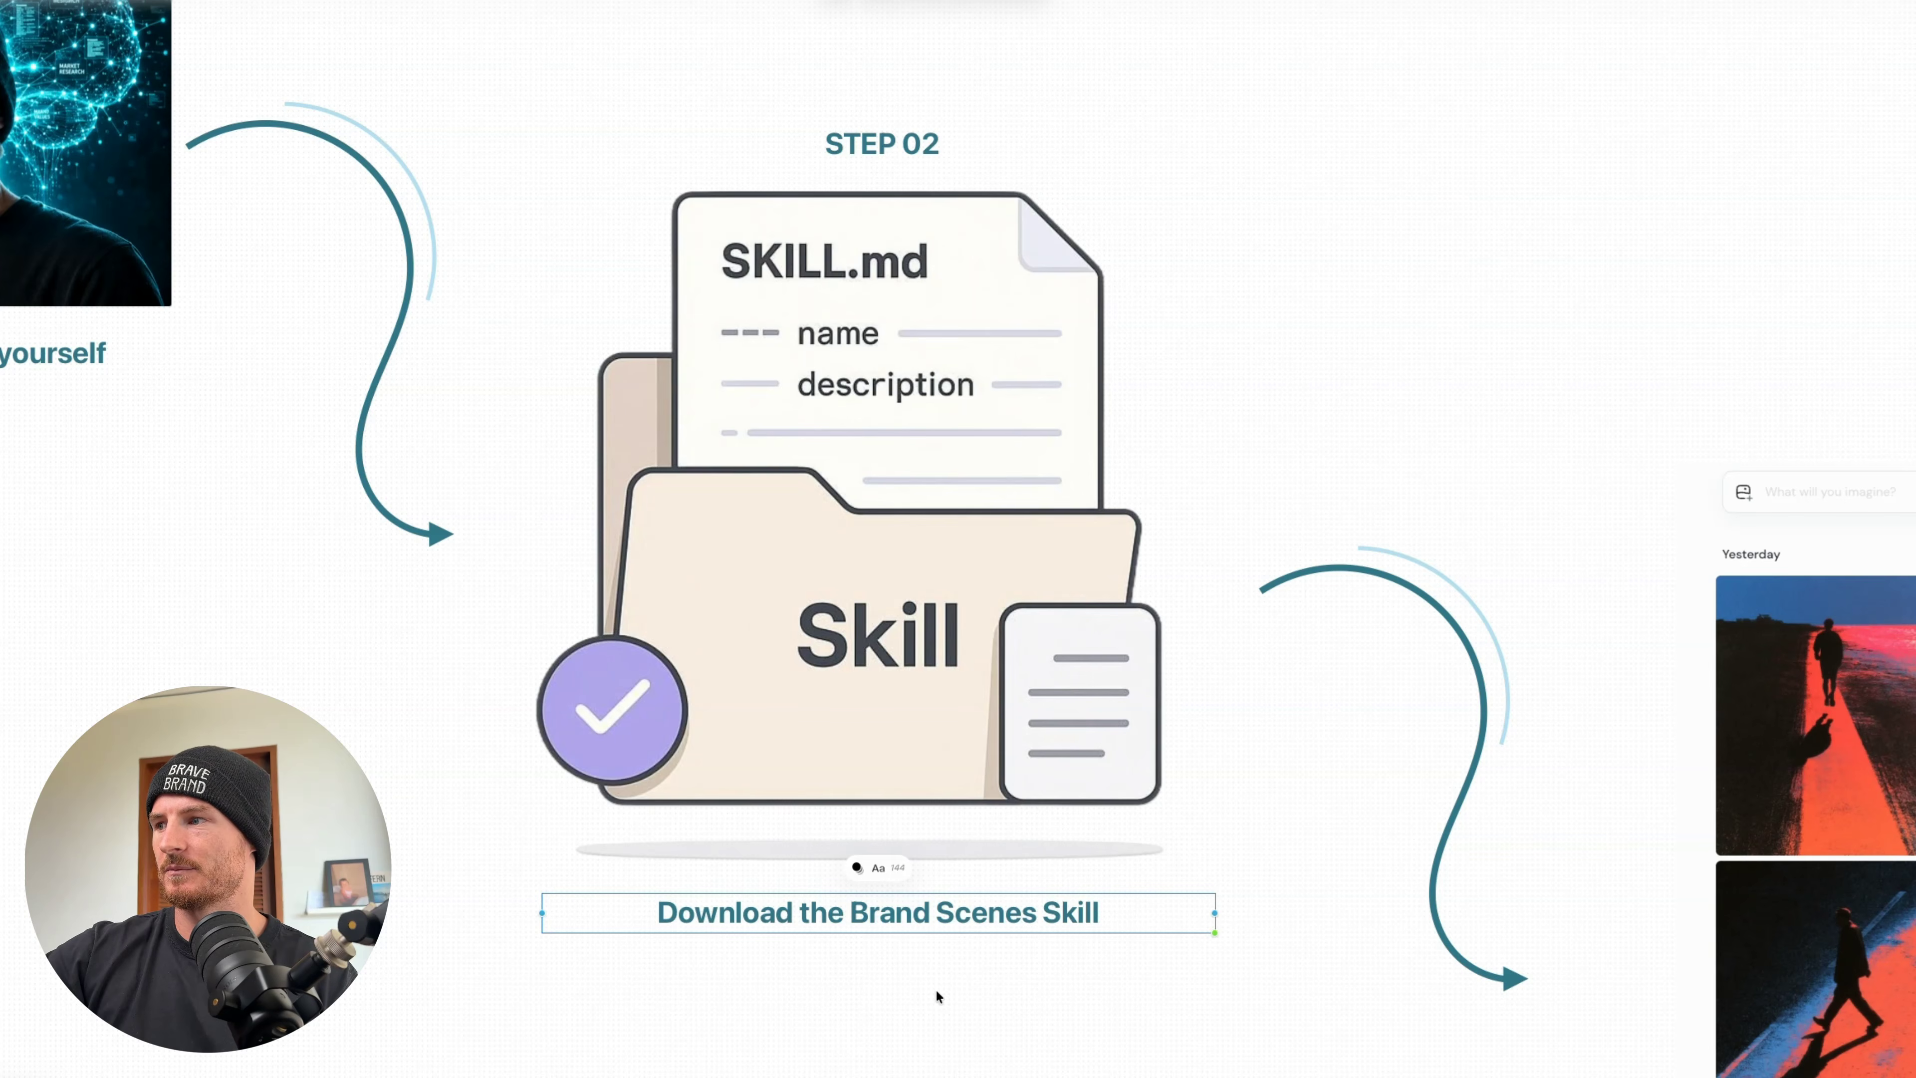
- Look over the workflow board from downloading the Brand Scenes Skill to generating art styles in Midjourney
left_click(941, 991)
scroll(940, 991, "right", 10)
scroll(940, 992, "down", 4)
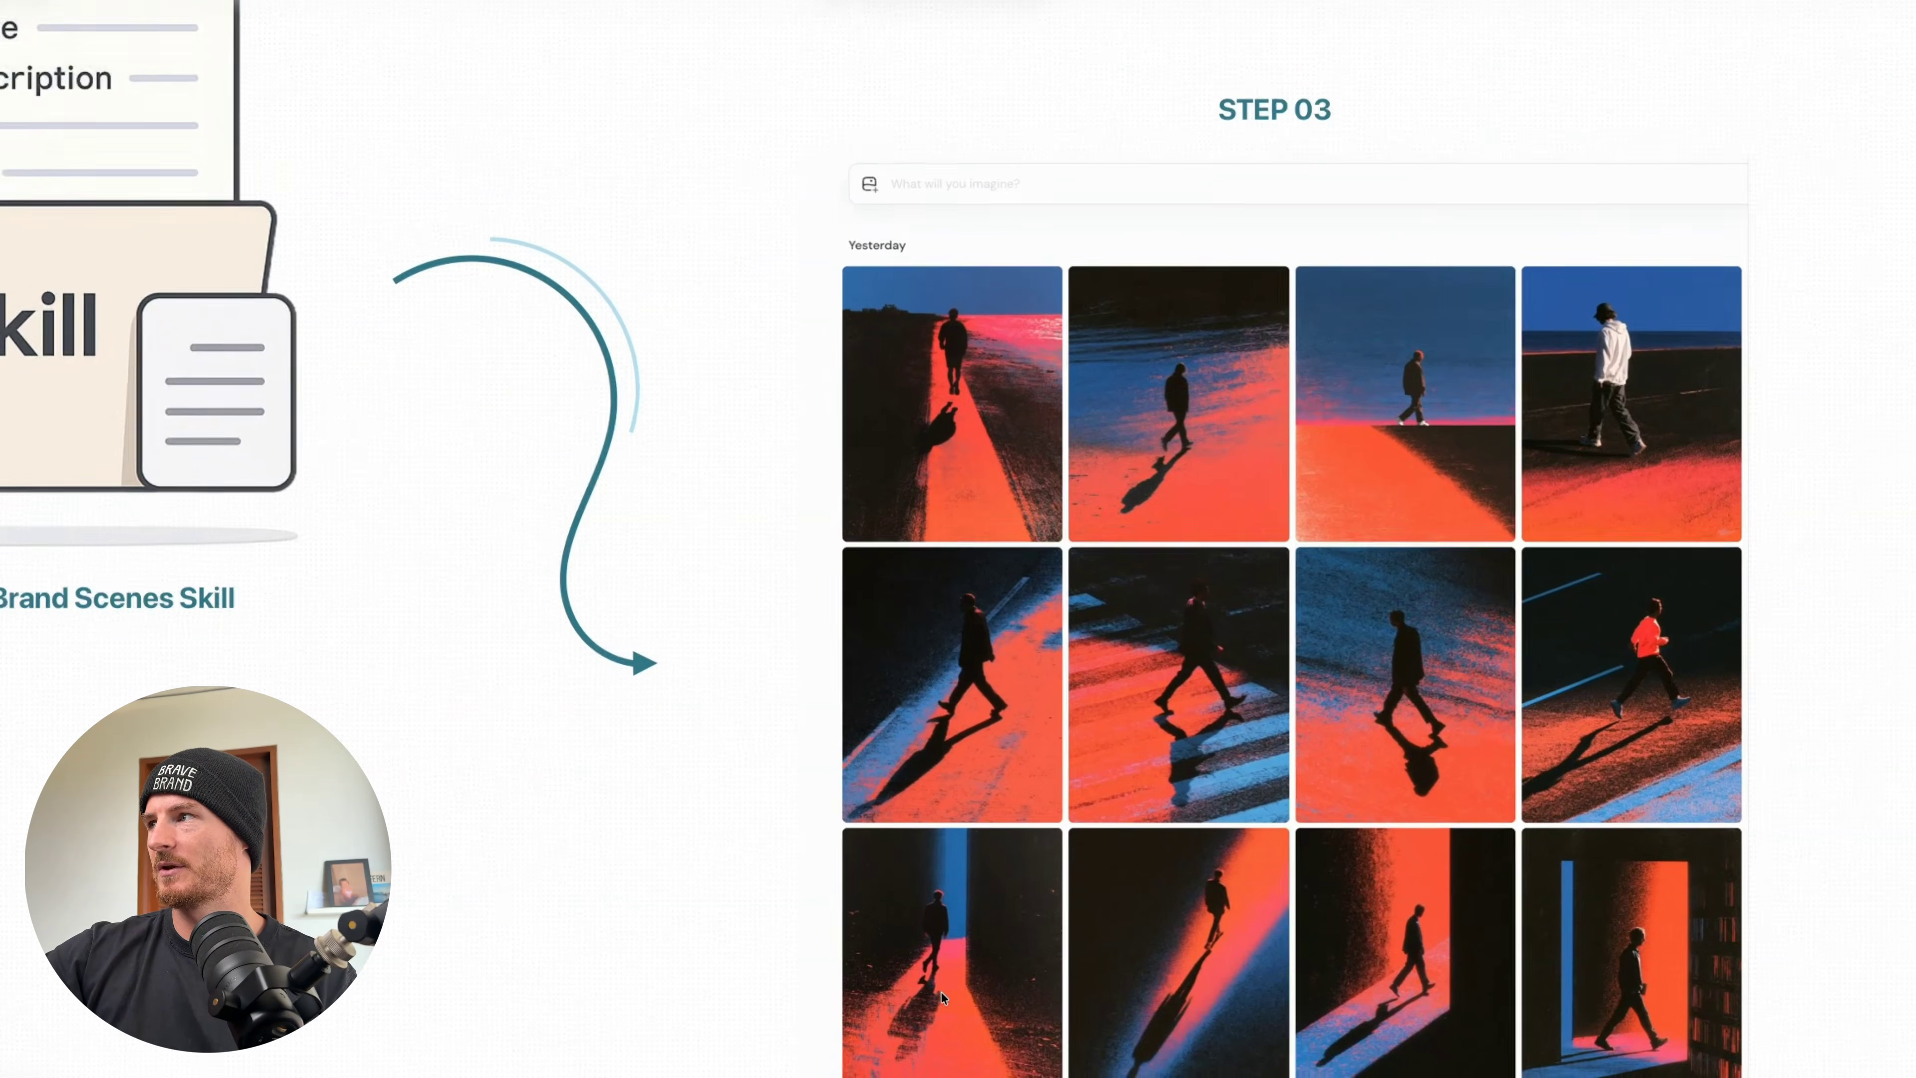
scroll(941, 992, "down", 5)
scroll(942, 991, "down", 3)
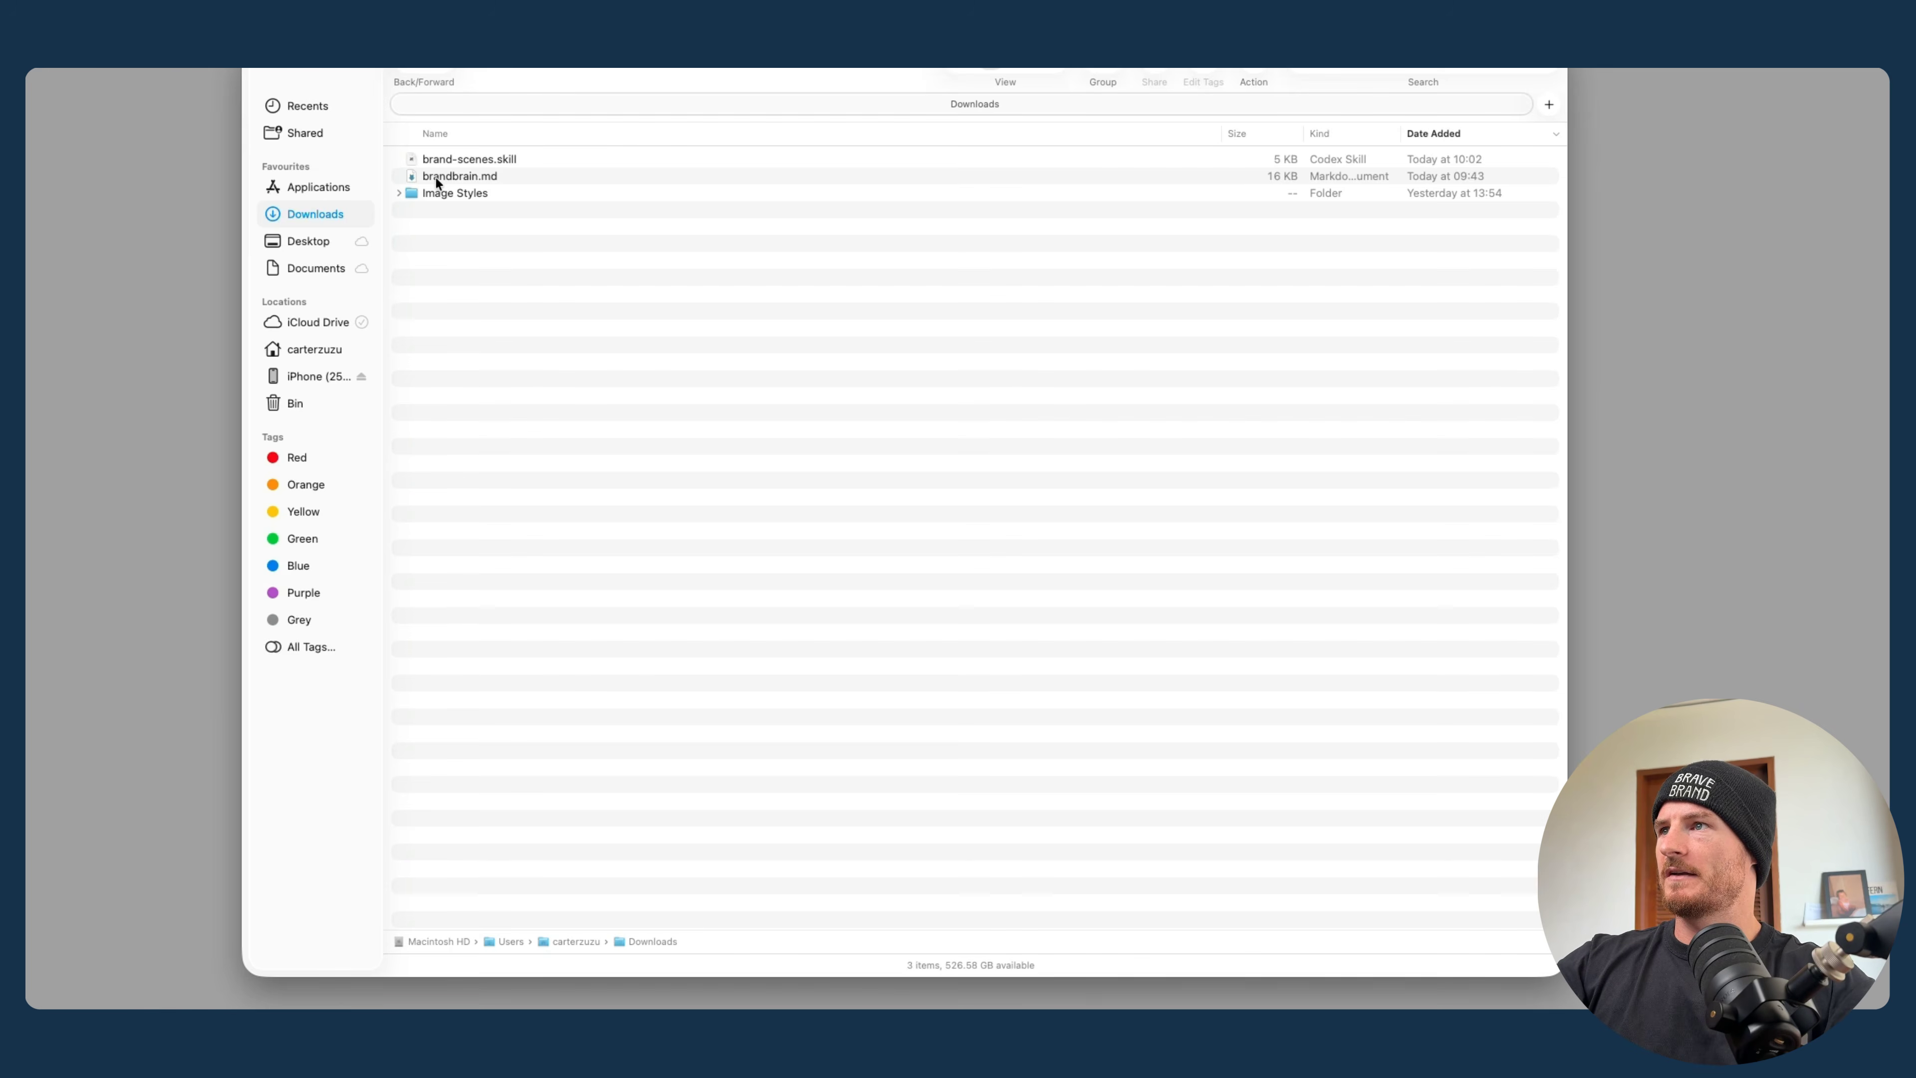
- Switch to Claude and upload brand-scenes.skill from the Downloads folder as a new skill
left_click(443, 157)
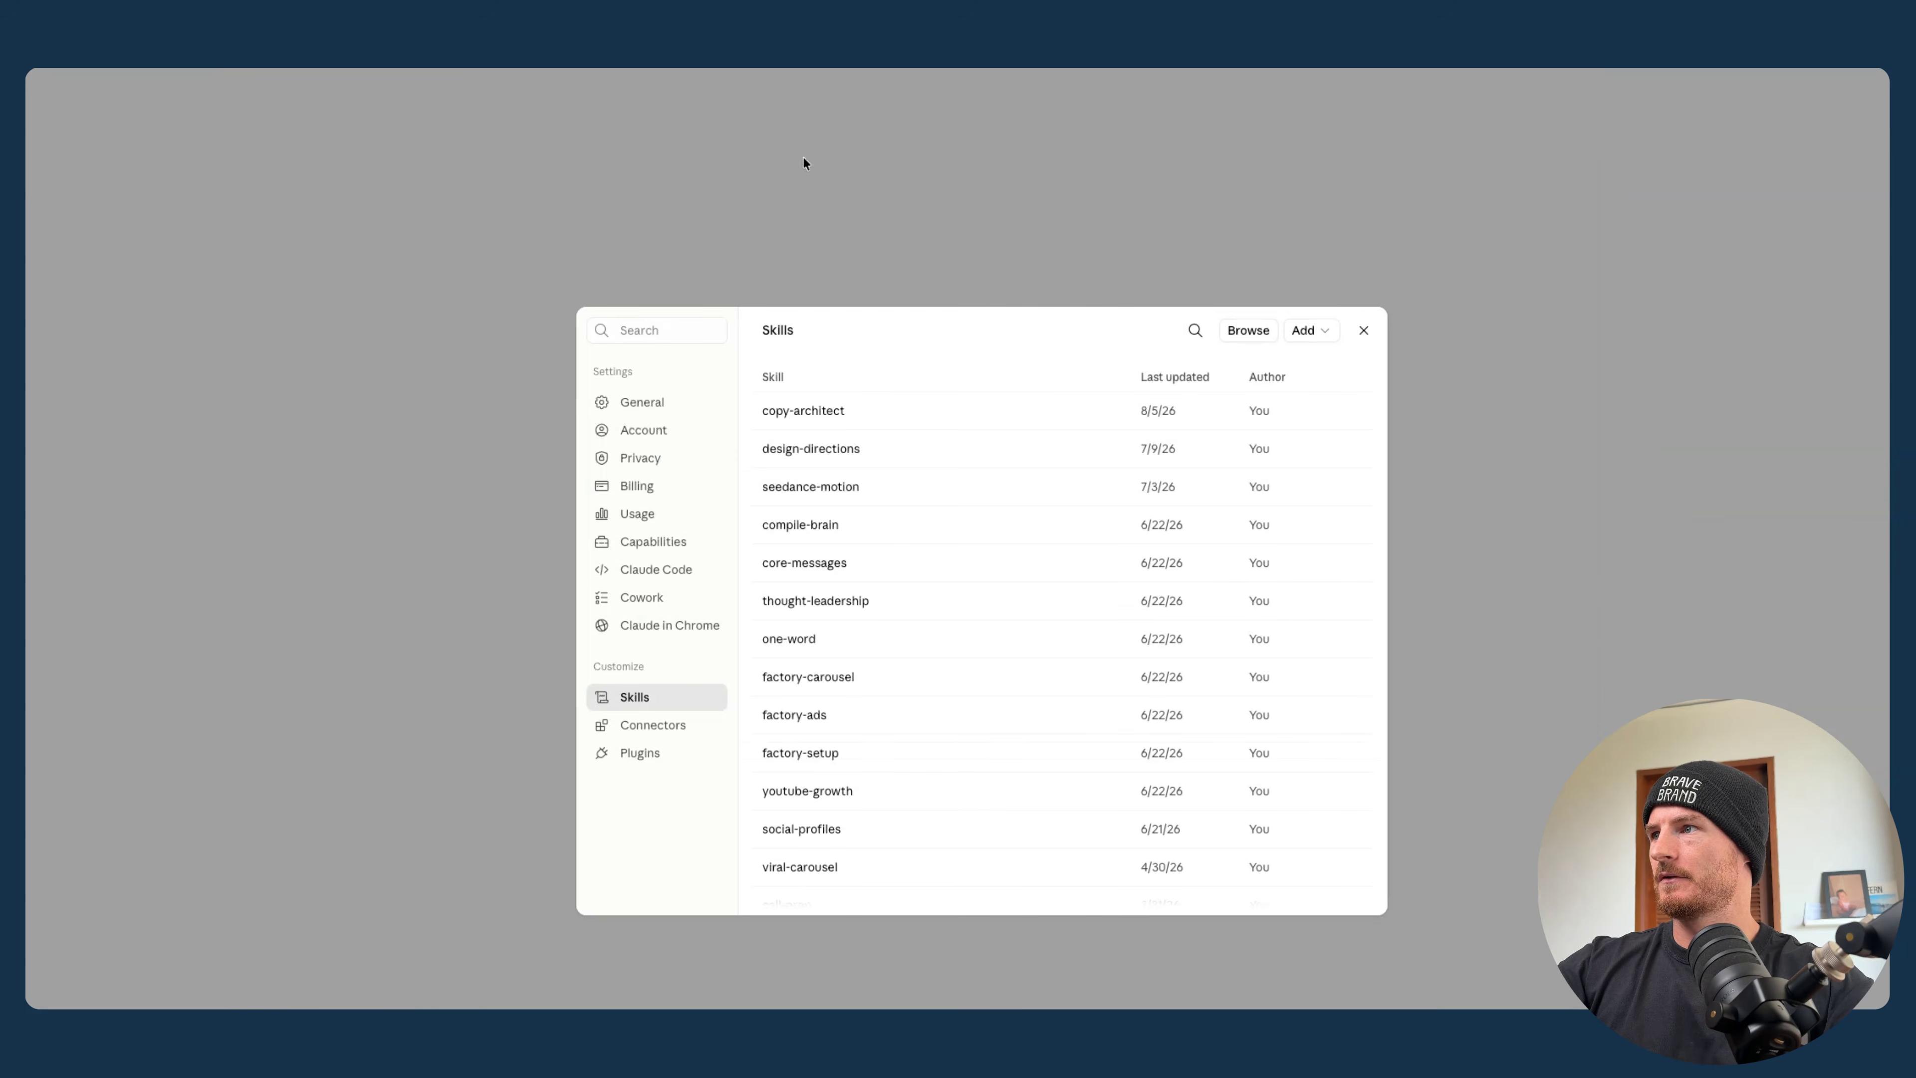
left_click(806, 168)
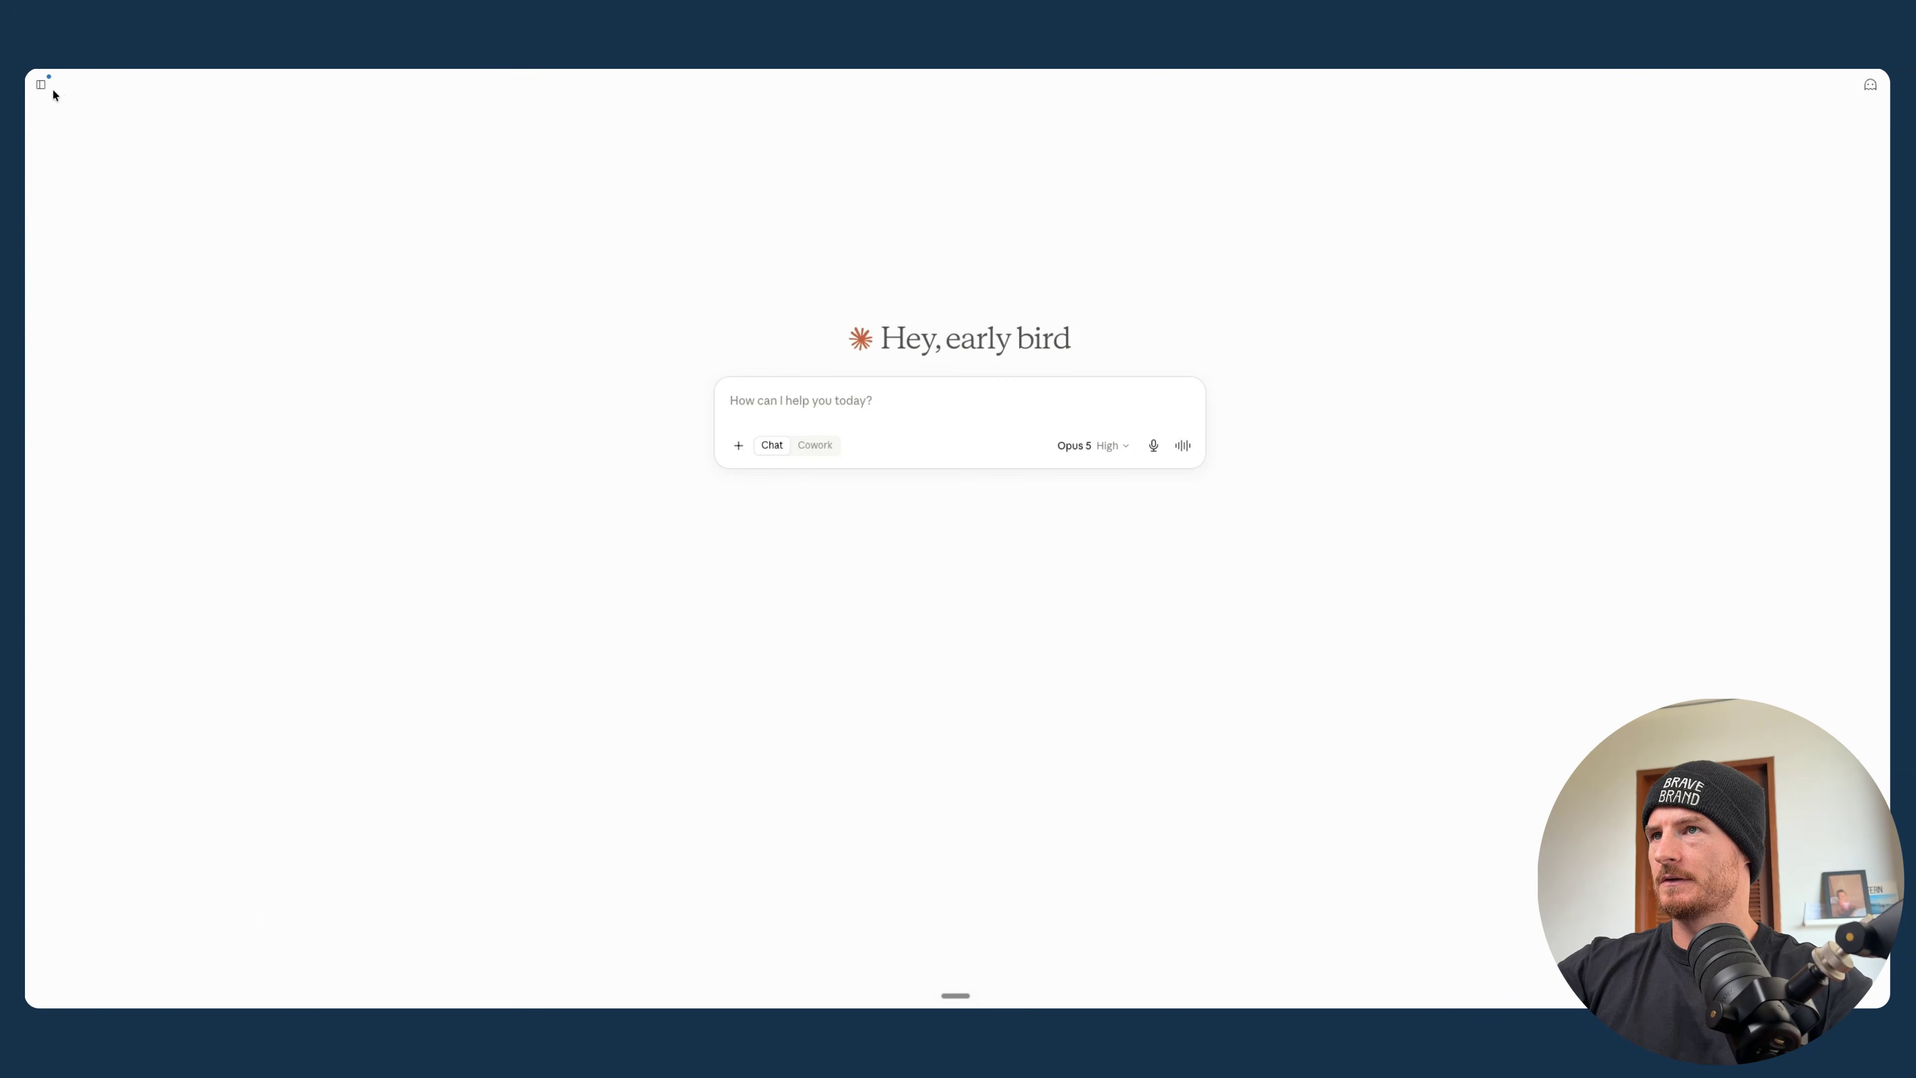
left_click(43, 84)
left_click(139, 259)
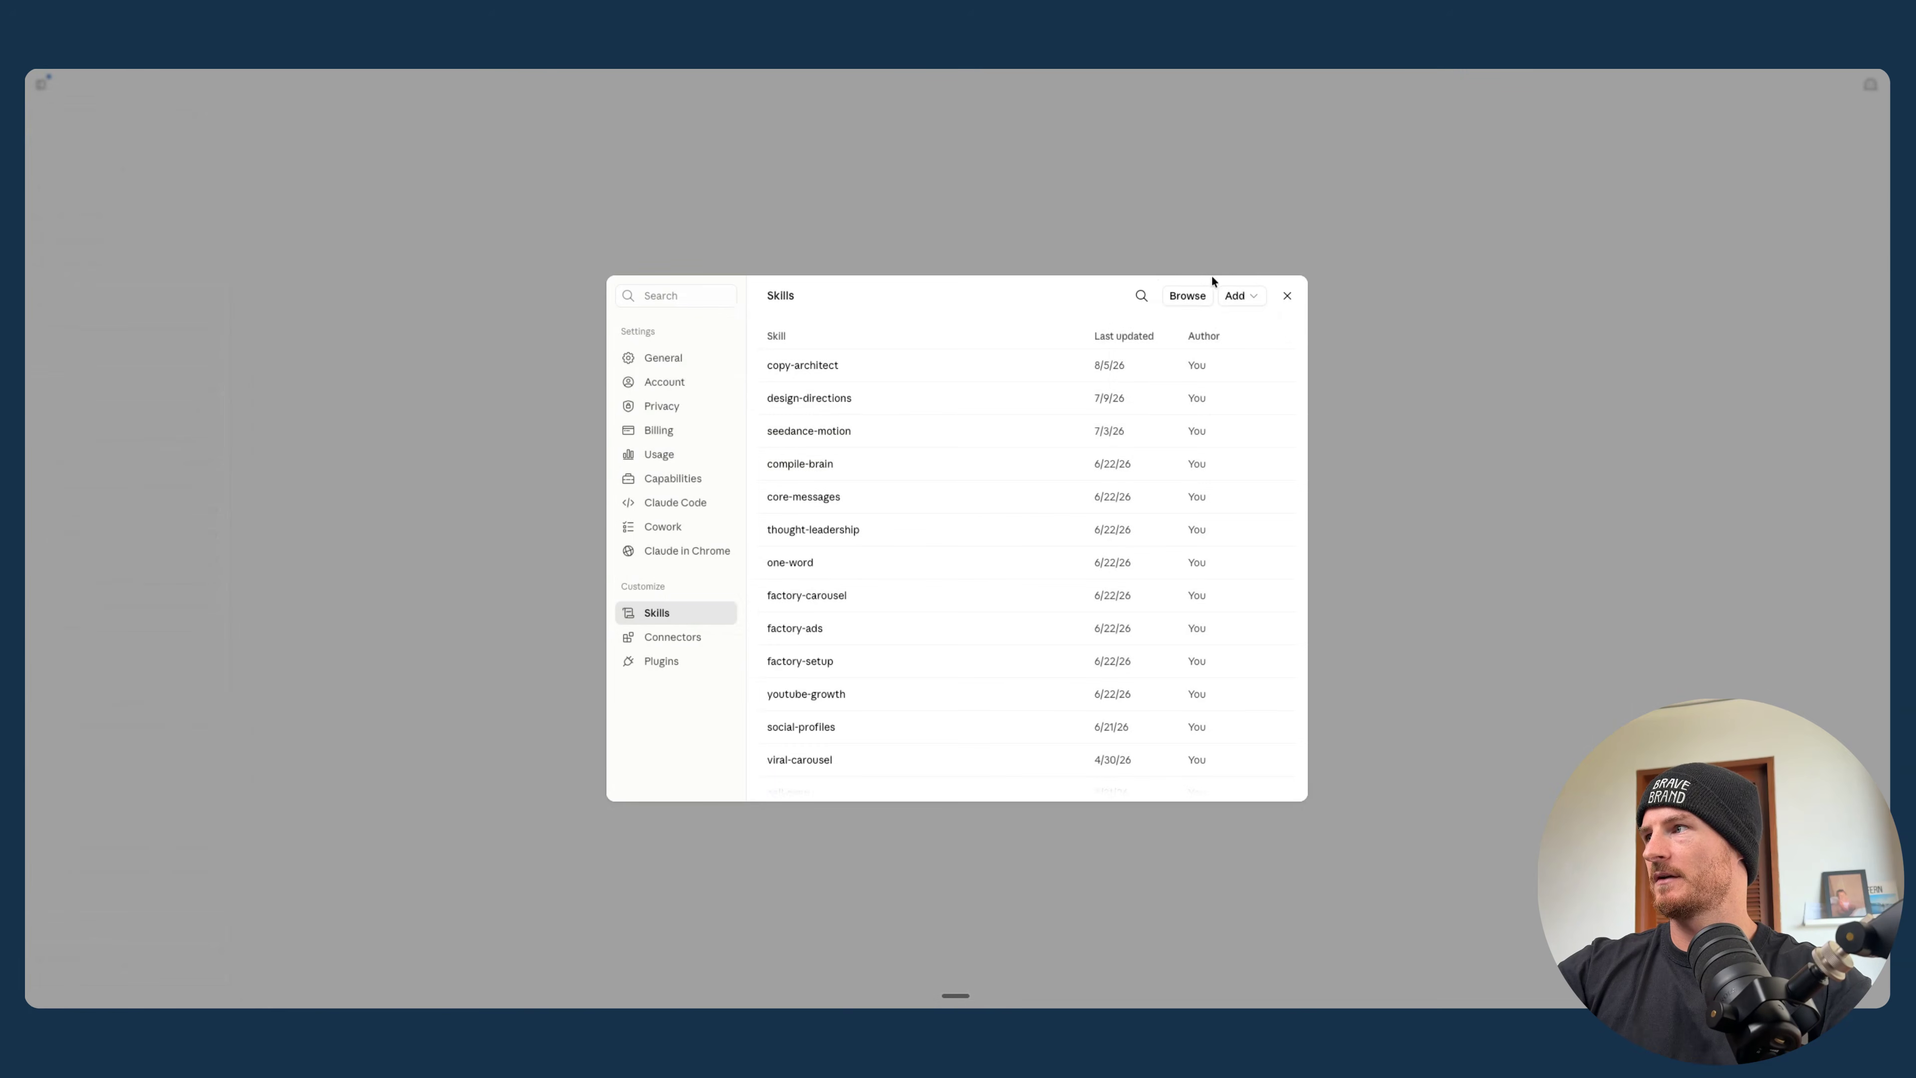
left_click(1181, 372)
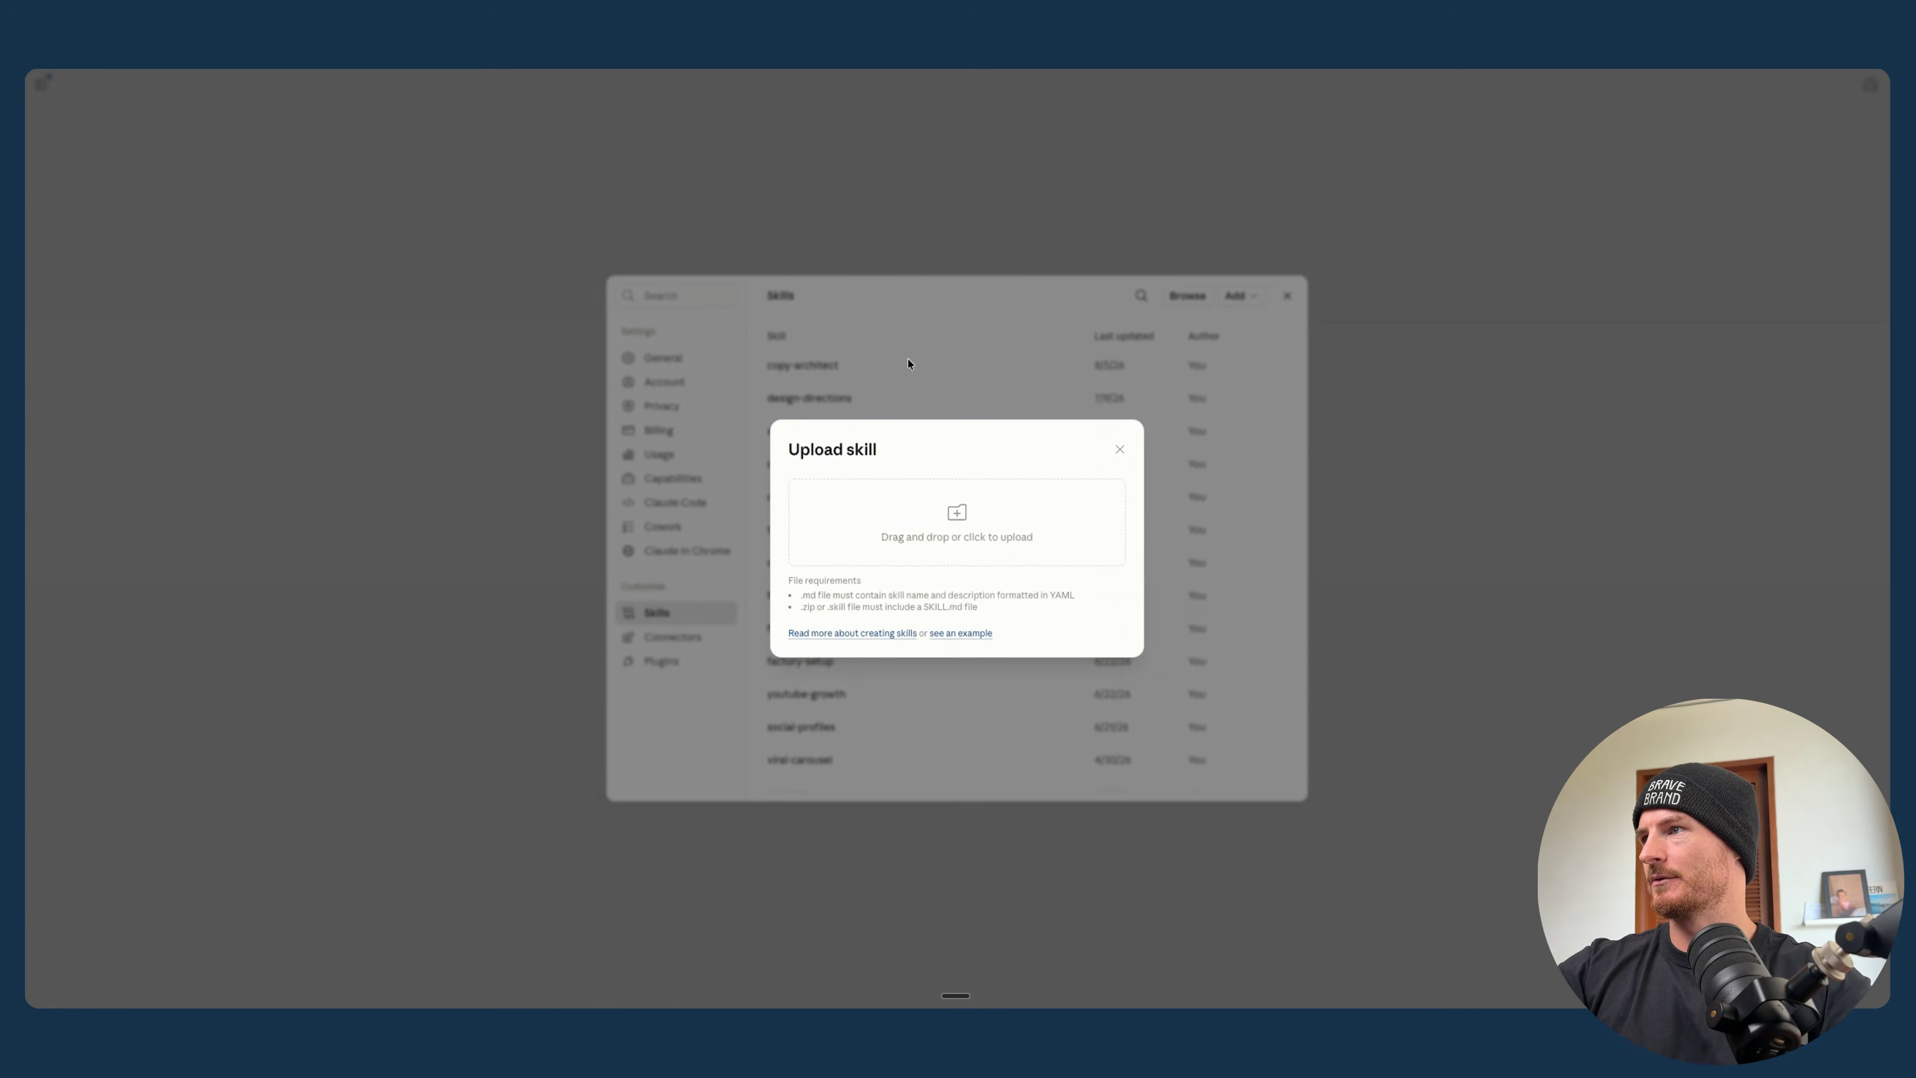
left_click(883, 559)
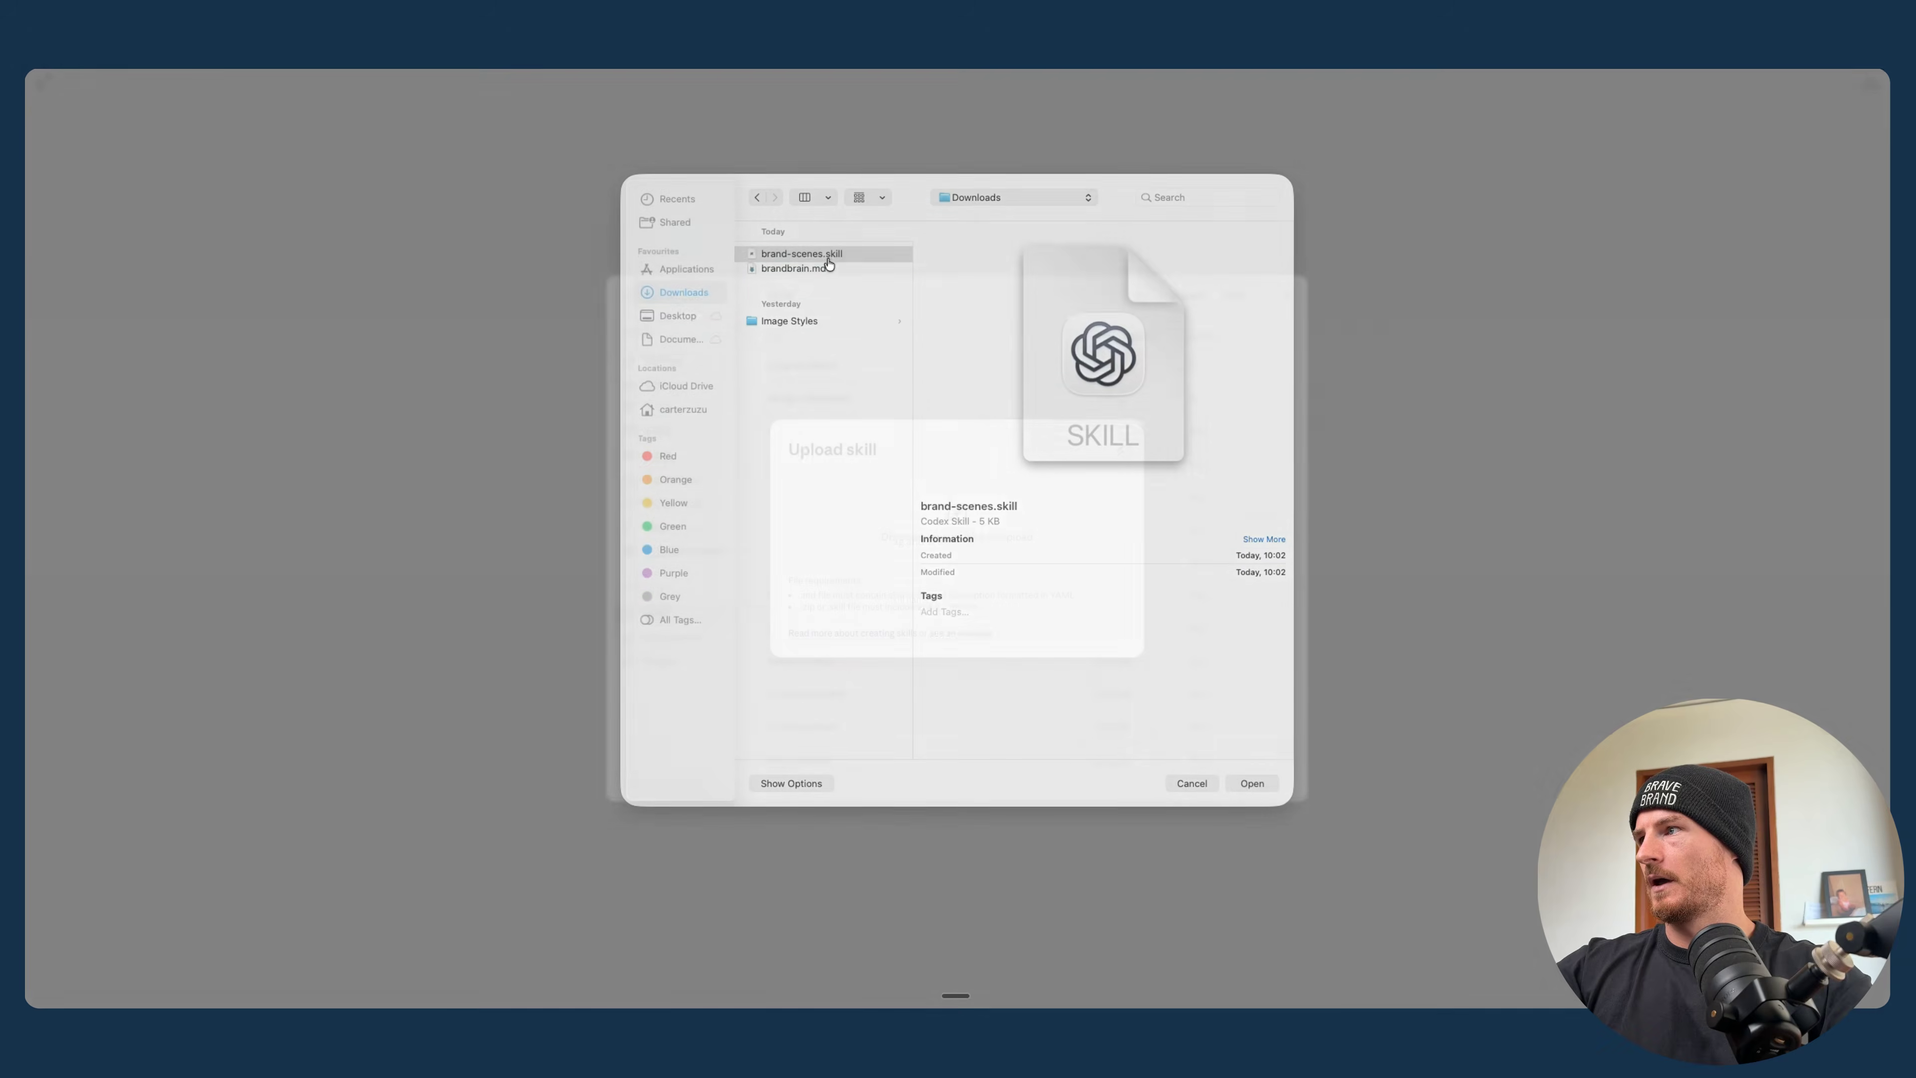
double_click(828, 259)
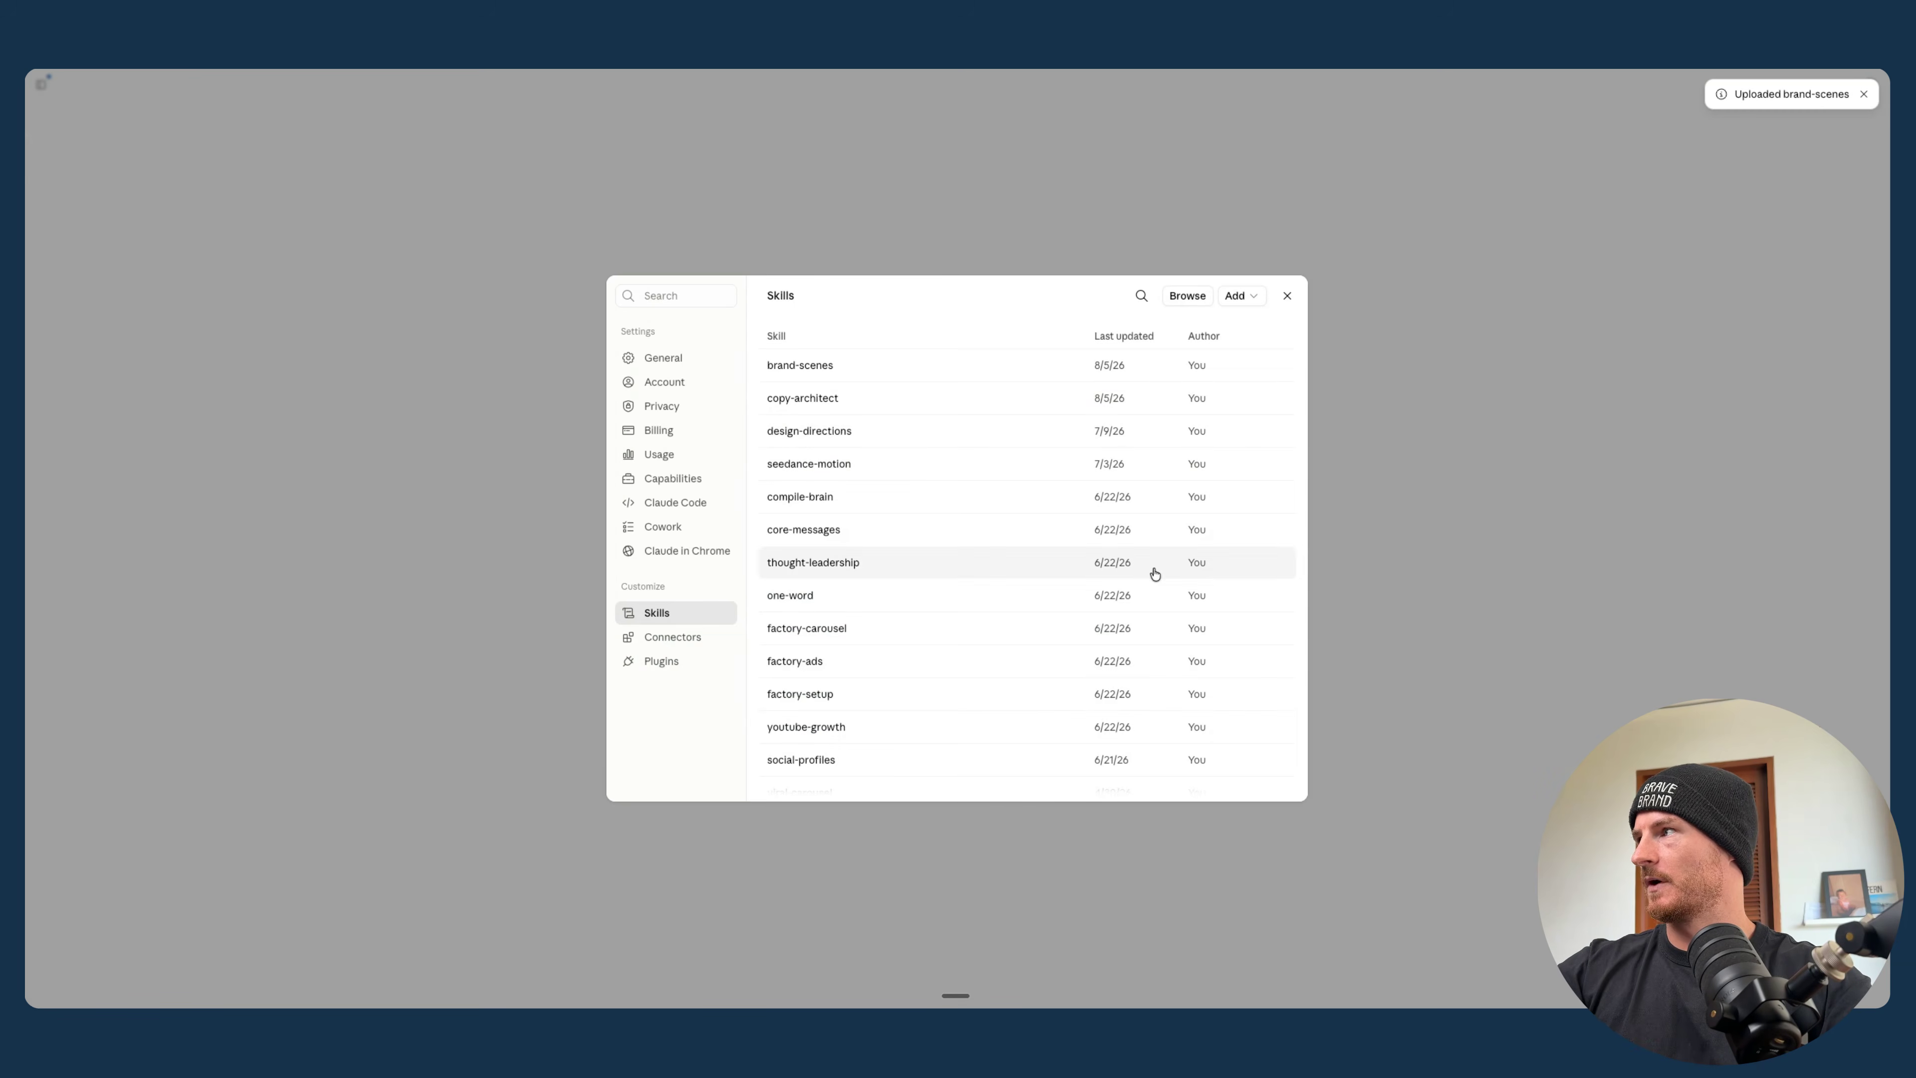
- Read the uploaded brand-scenes skill's instructions, then close the settings
left_click(892, 368)
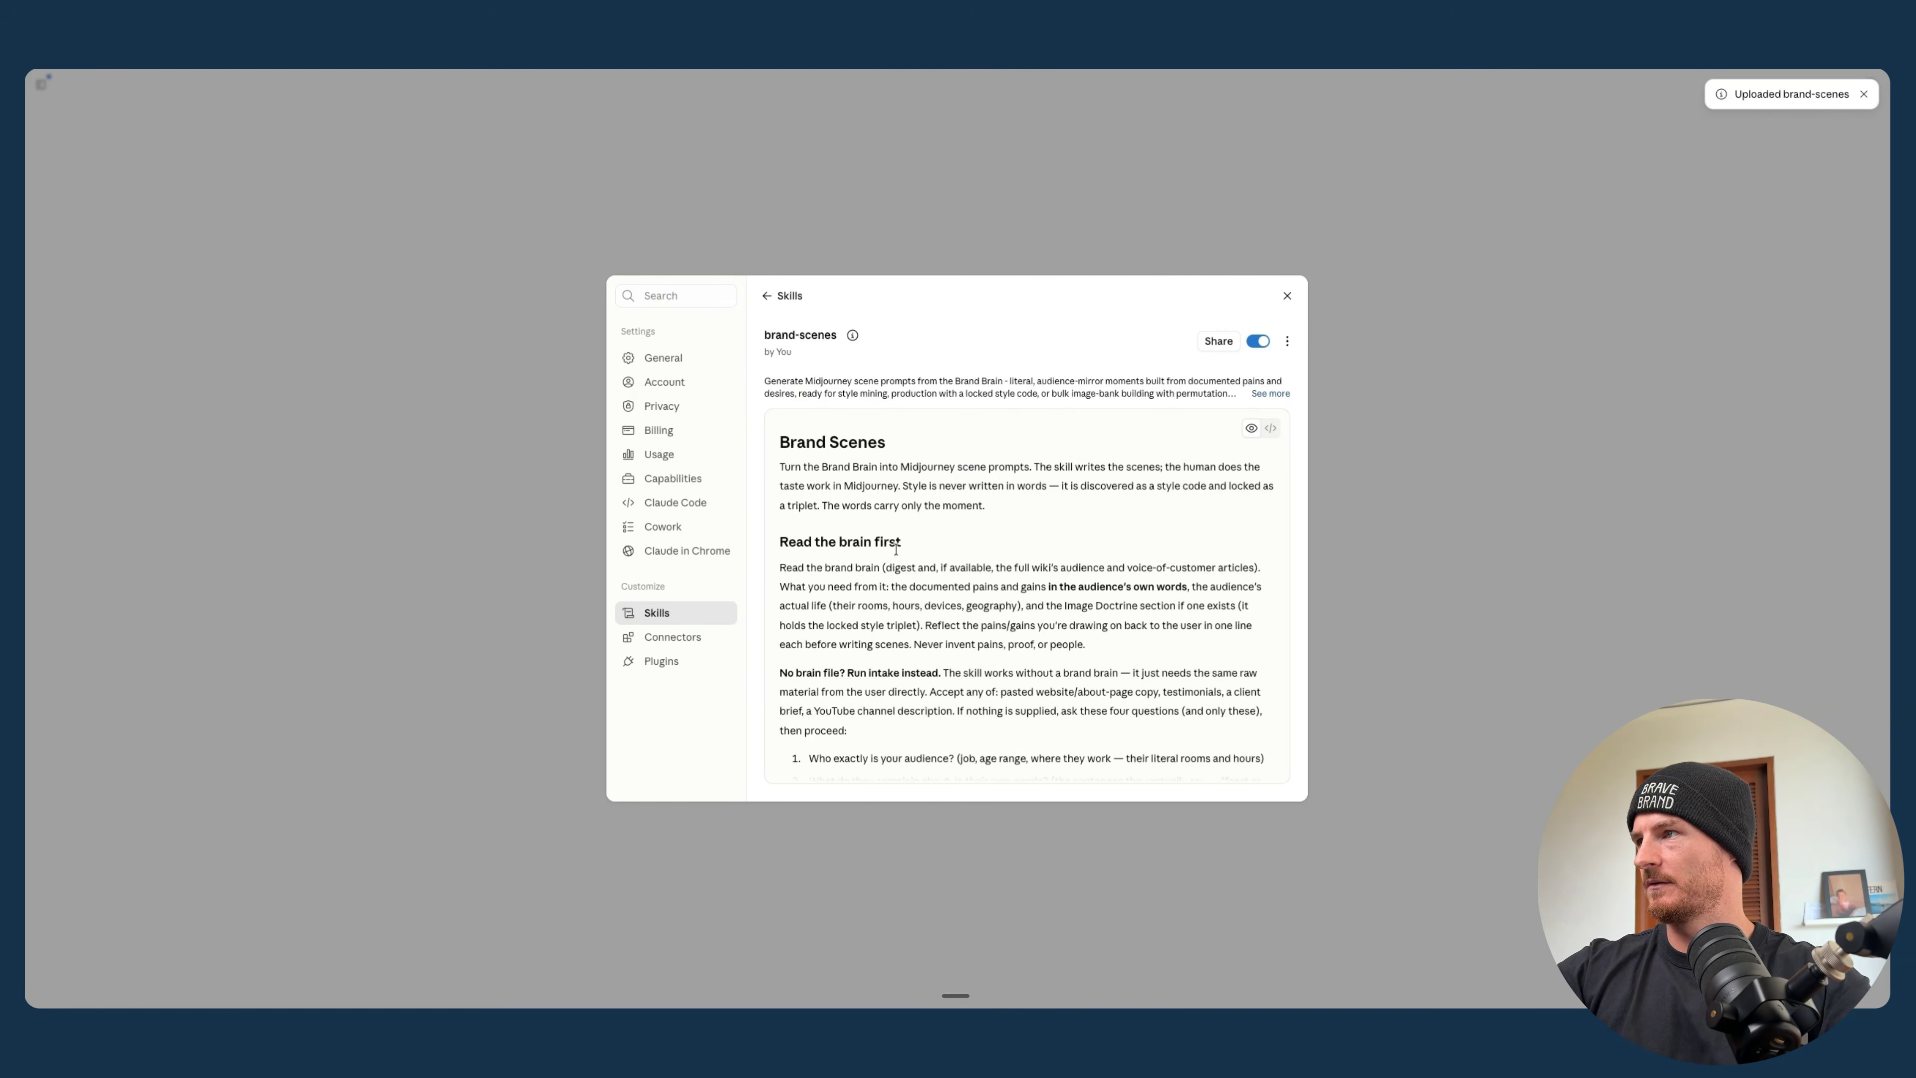
scroll(898, 555, "down", 10)
key("Escape")
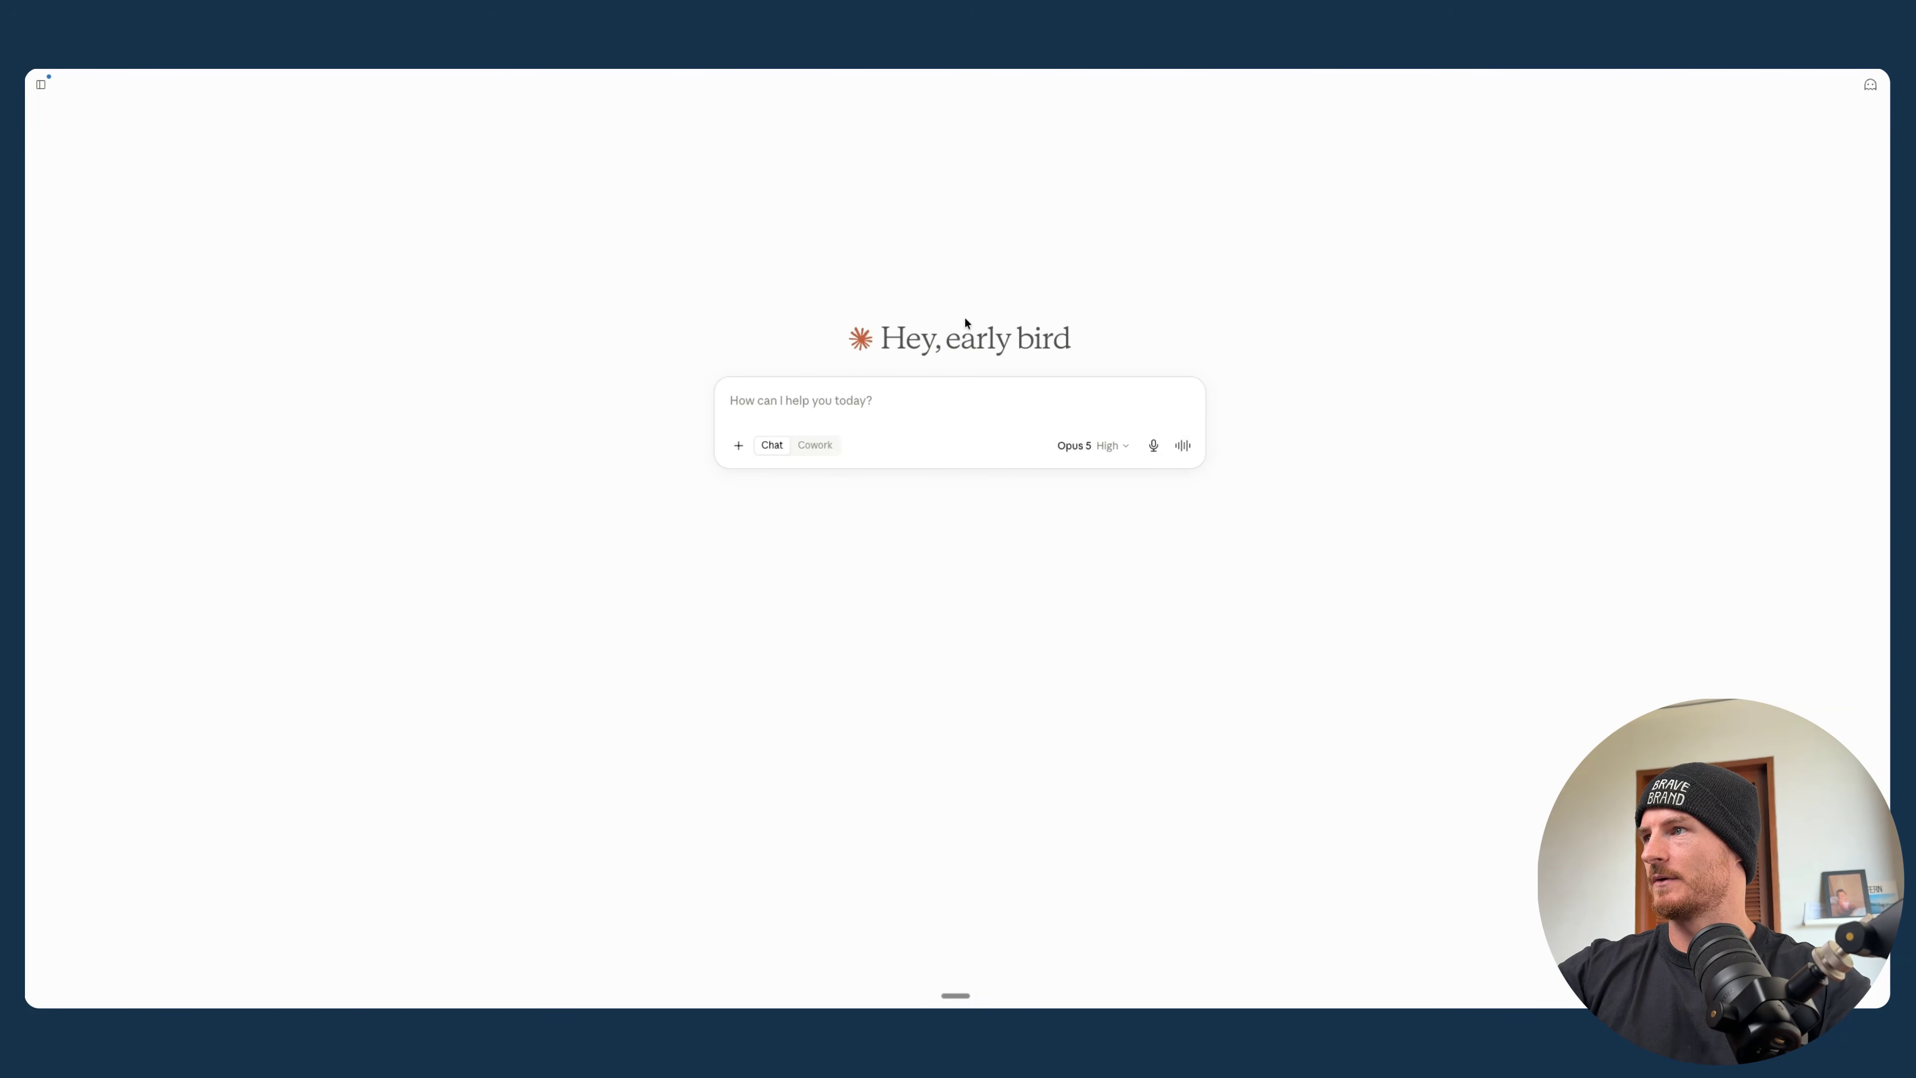
- Preview brandbrain.md in the Downloads folder and read through its audience, offers, voice and content pillar sections
mouse_move(1873, 269)
left_click(1873, 87)
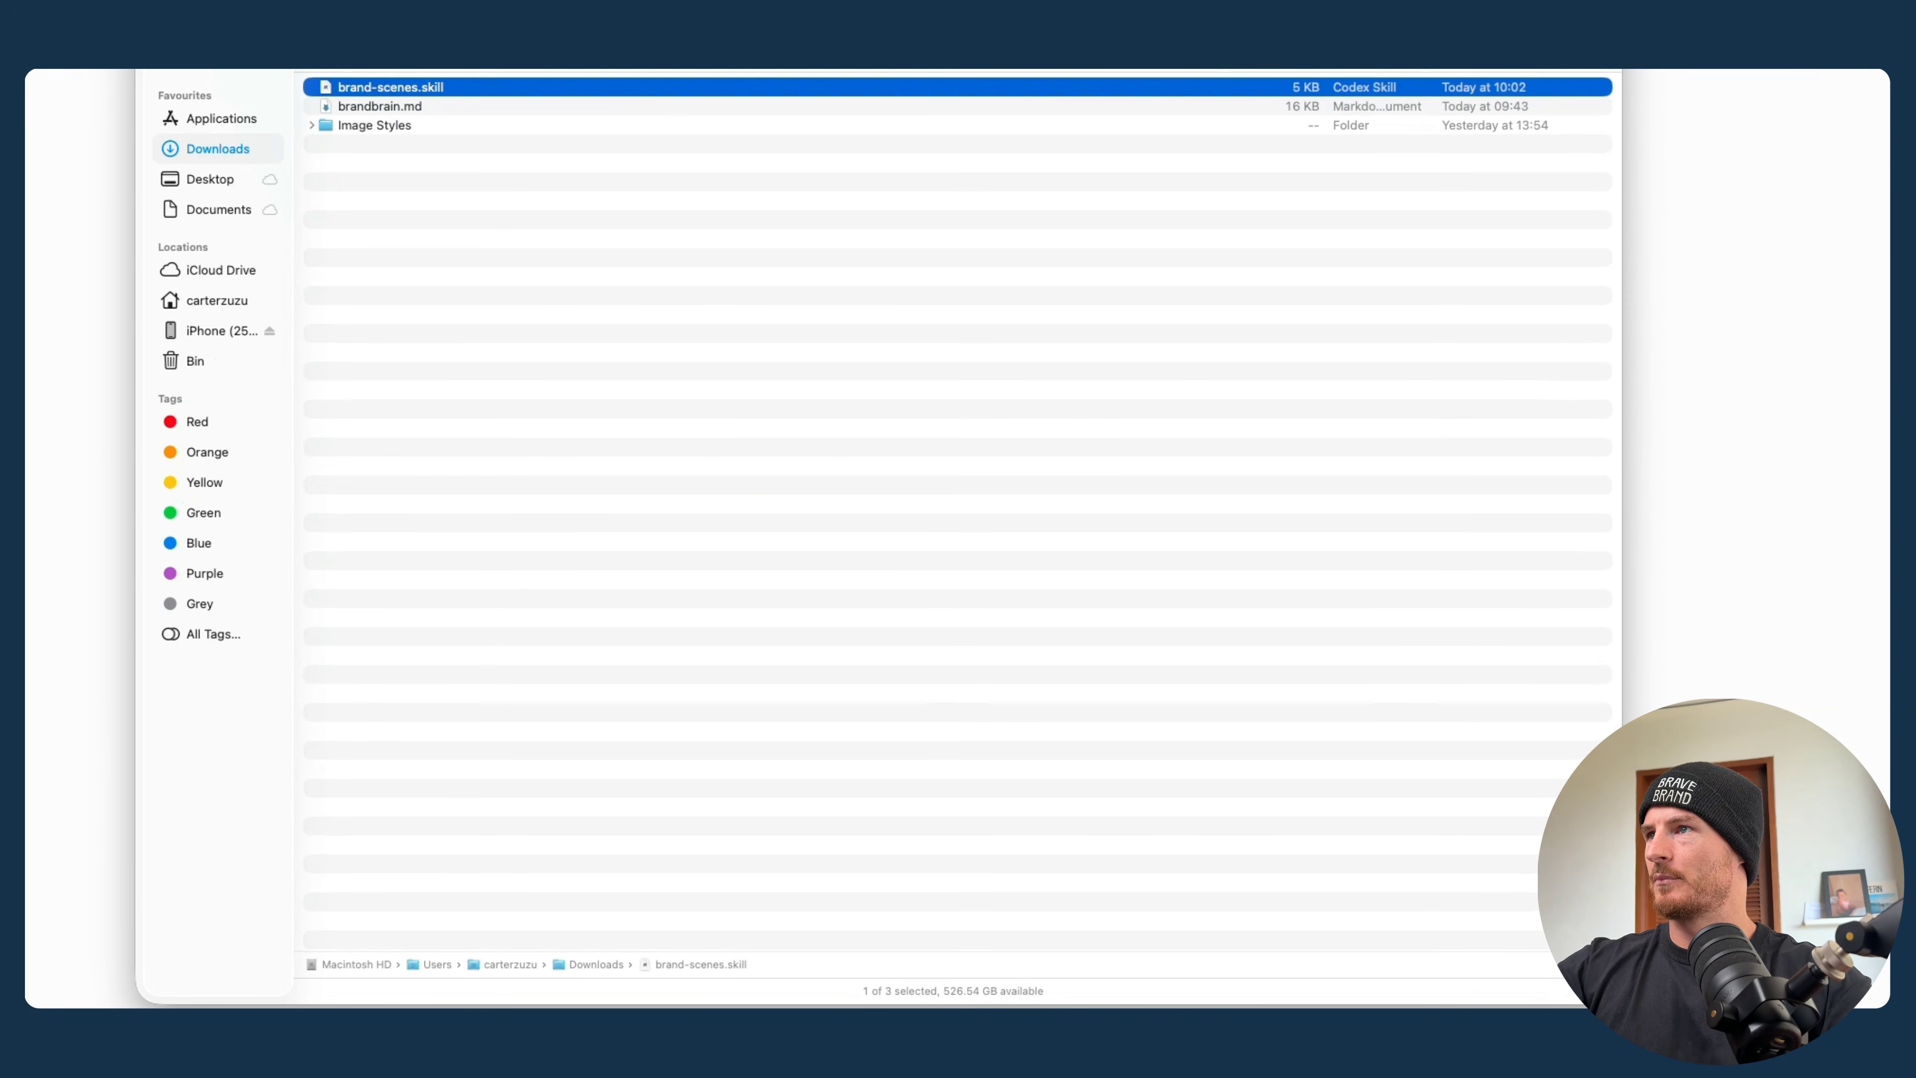
left_click(394, 106)
key("space")
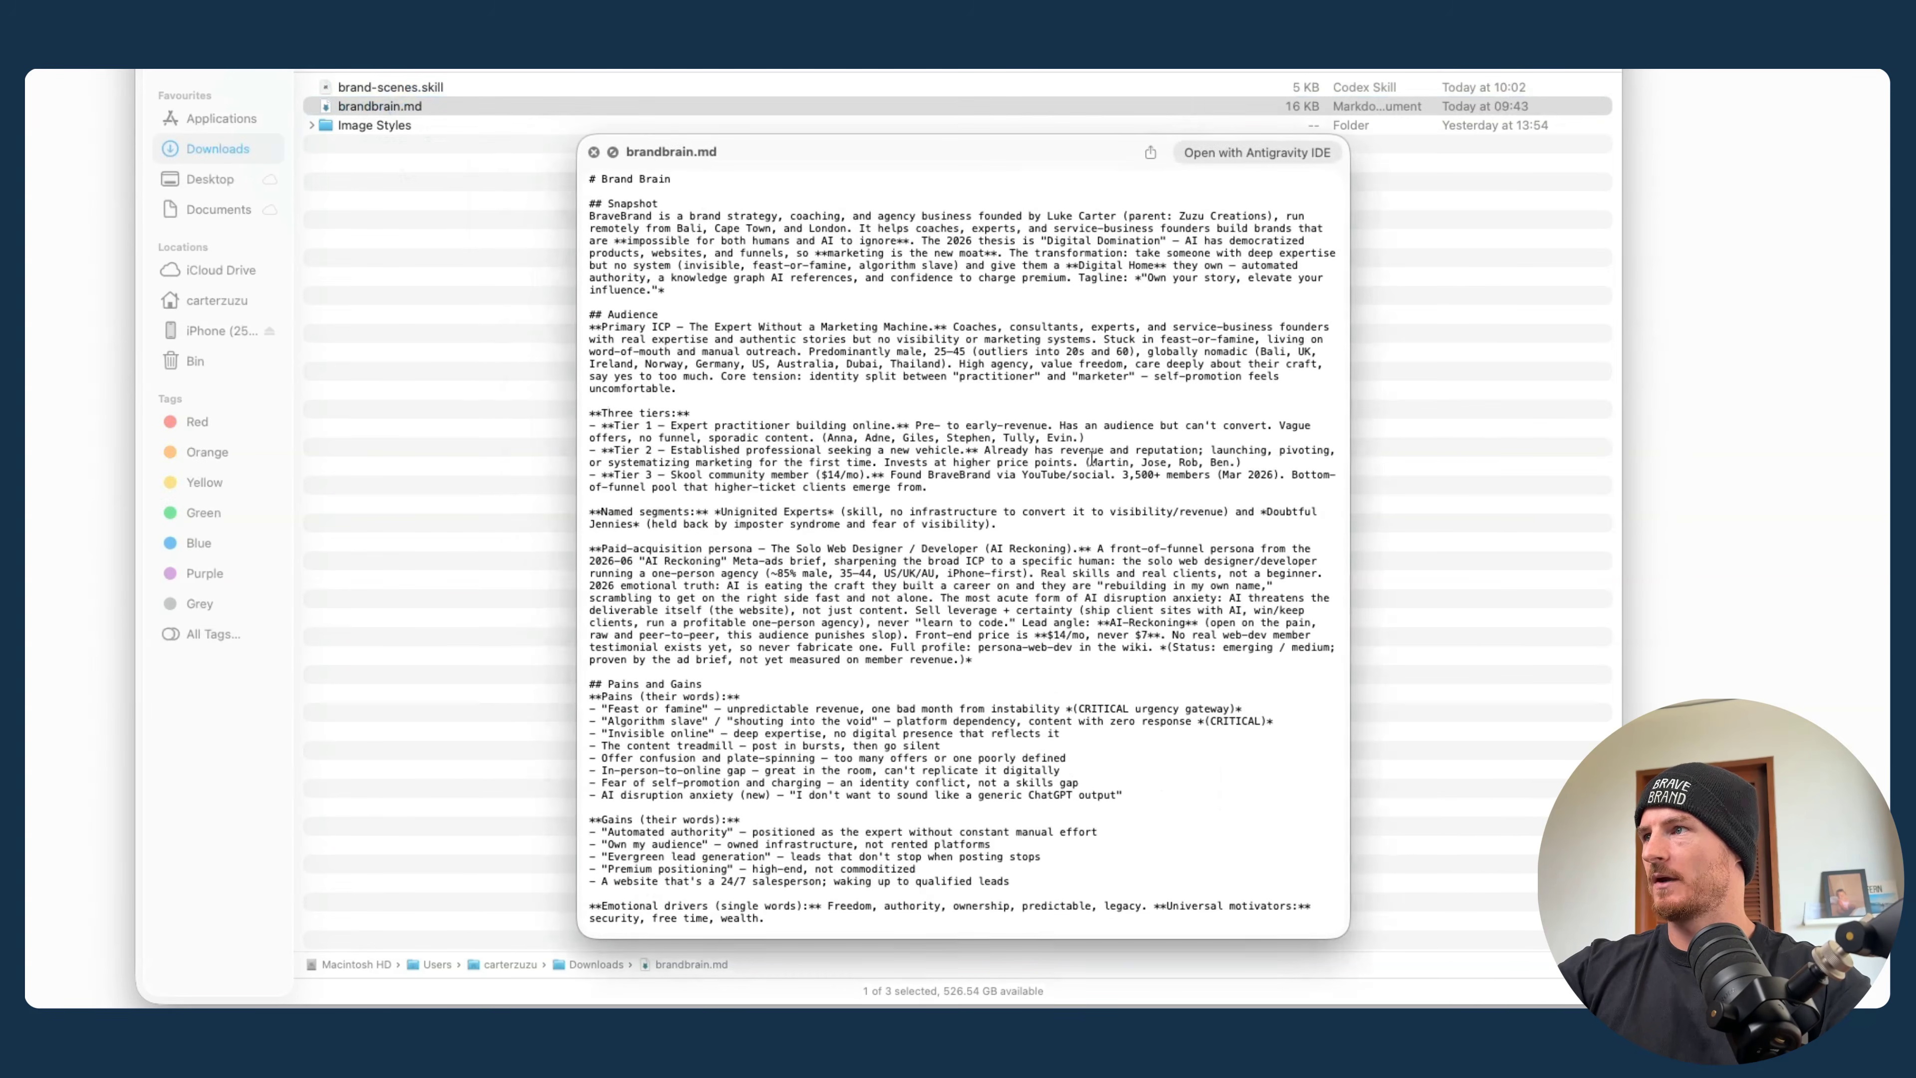
scroll(1092, 458, "down", 10)
scroll(1091, 458, "down", 15)
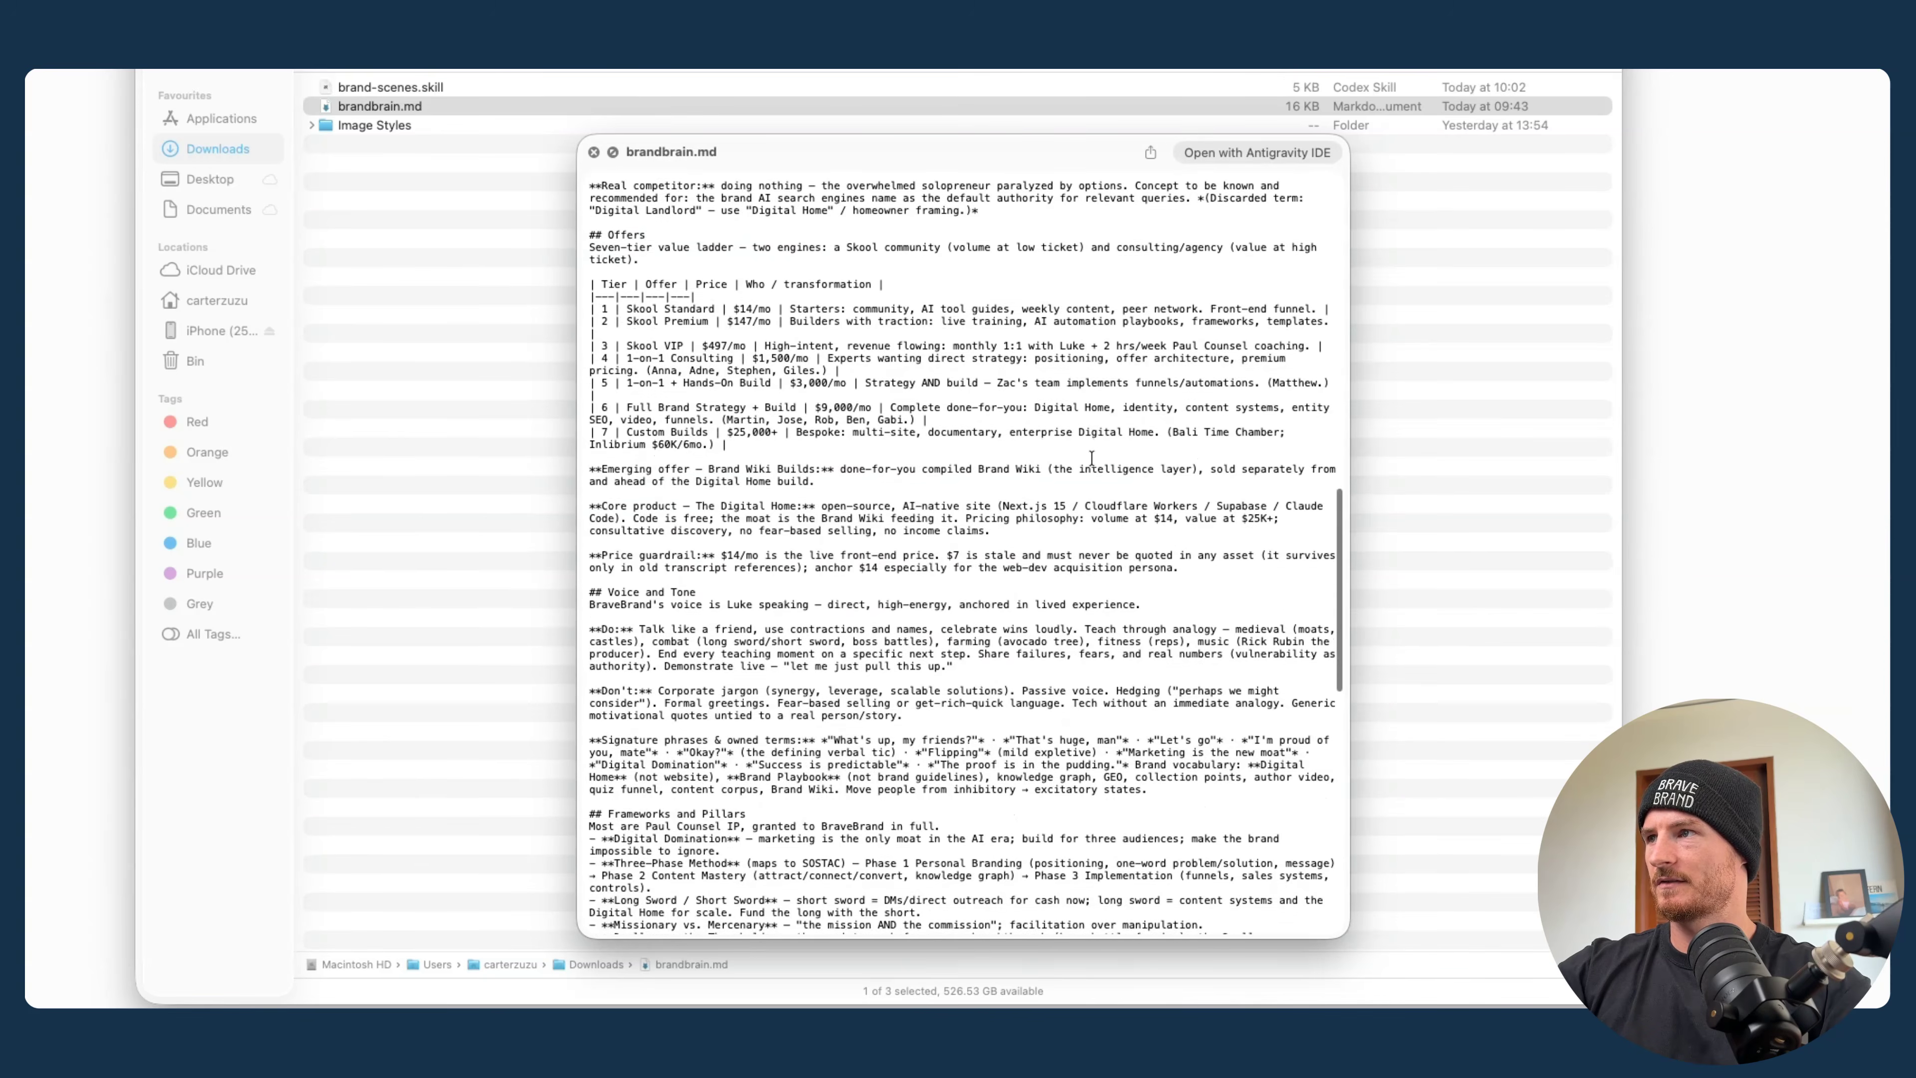
scroll(1092, 458, "down", 5)
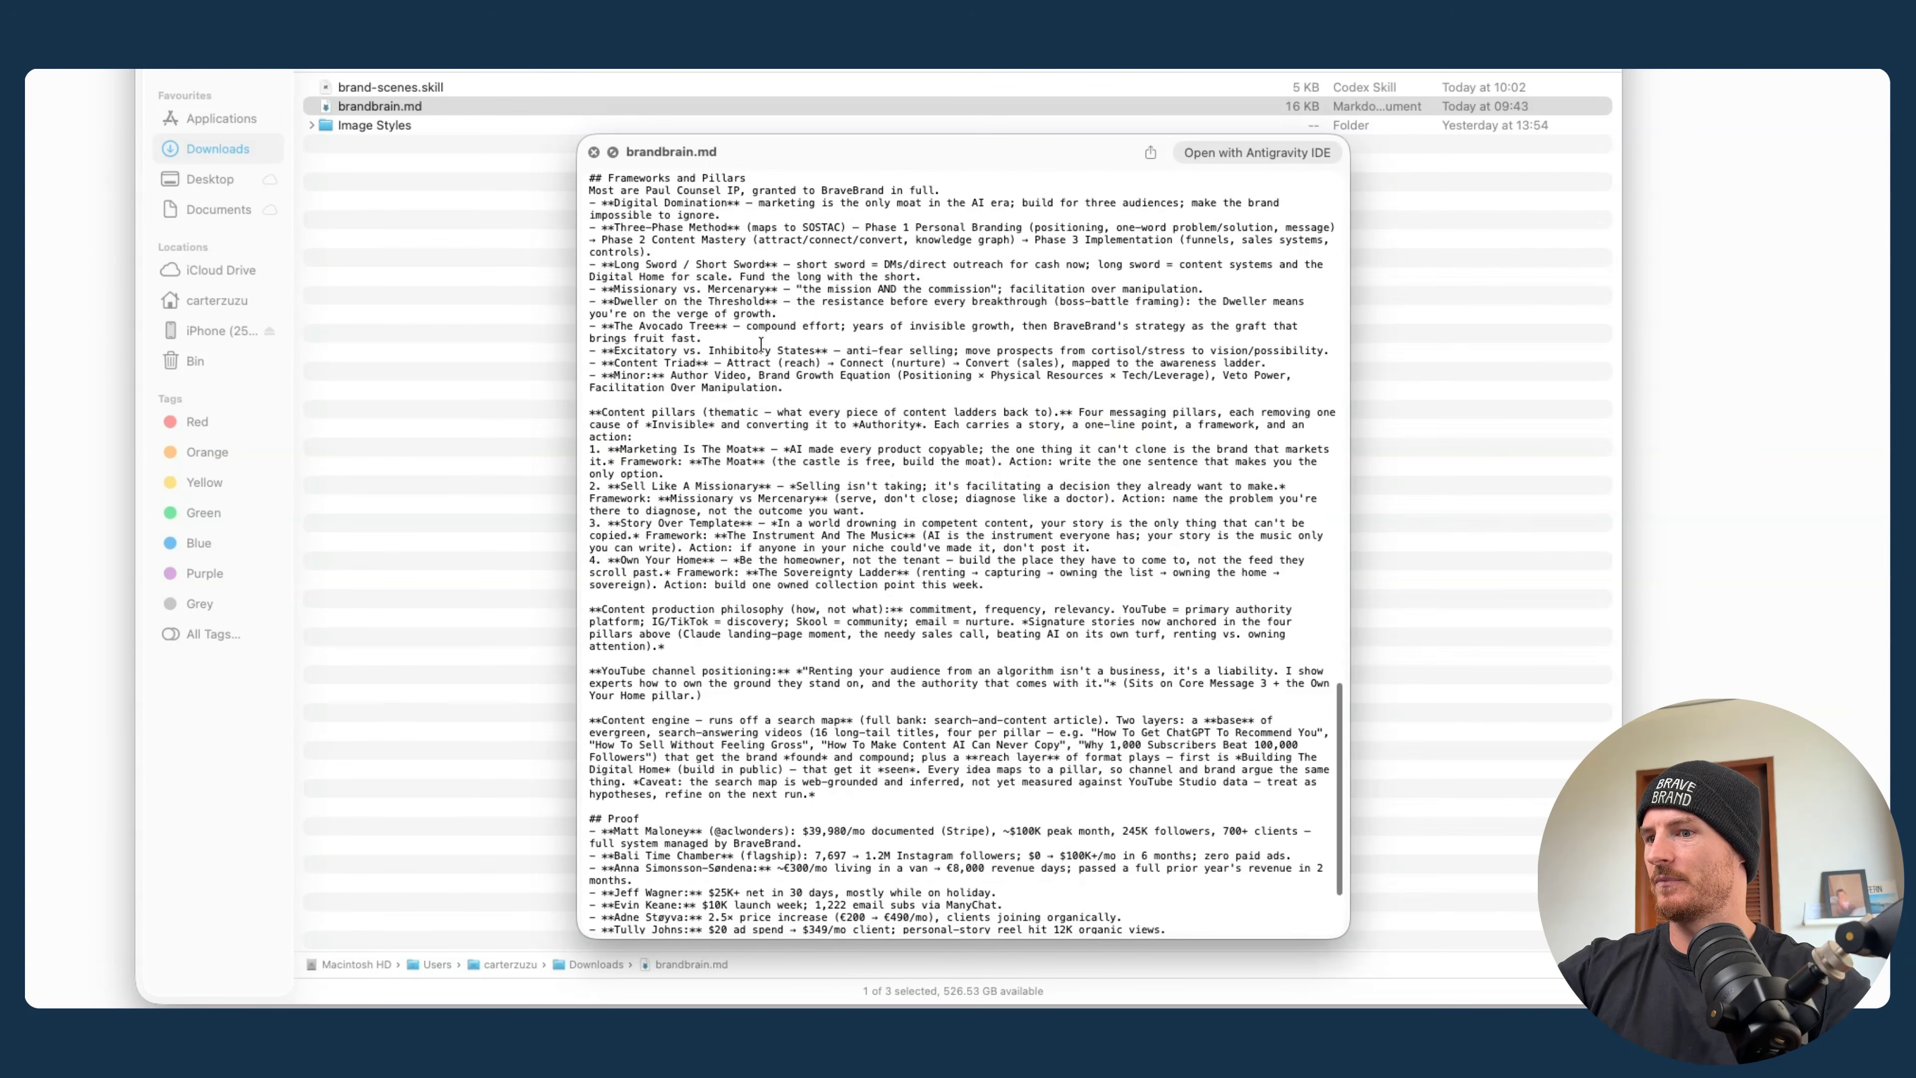
scroll(1092, 458, "up", 20)
key("space")
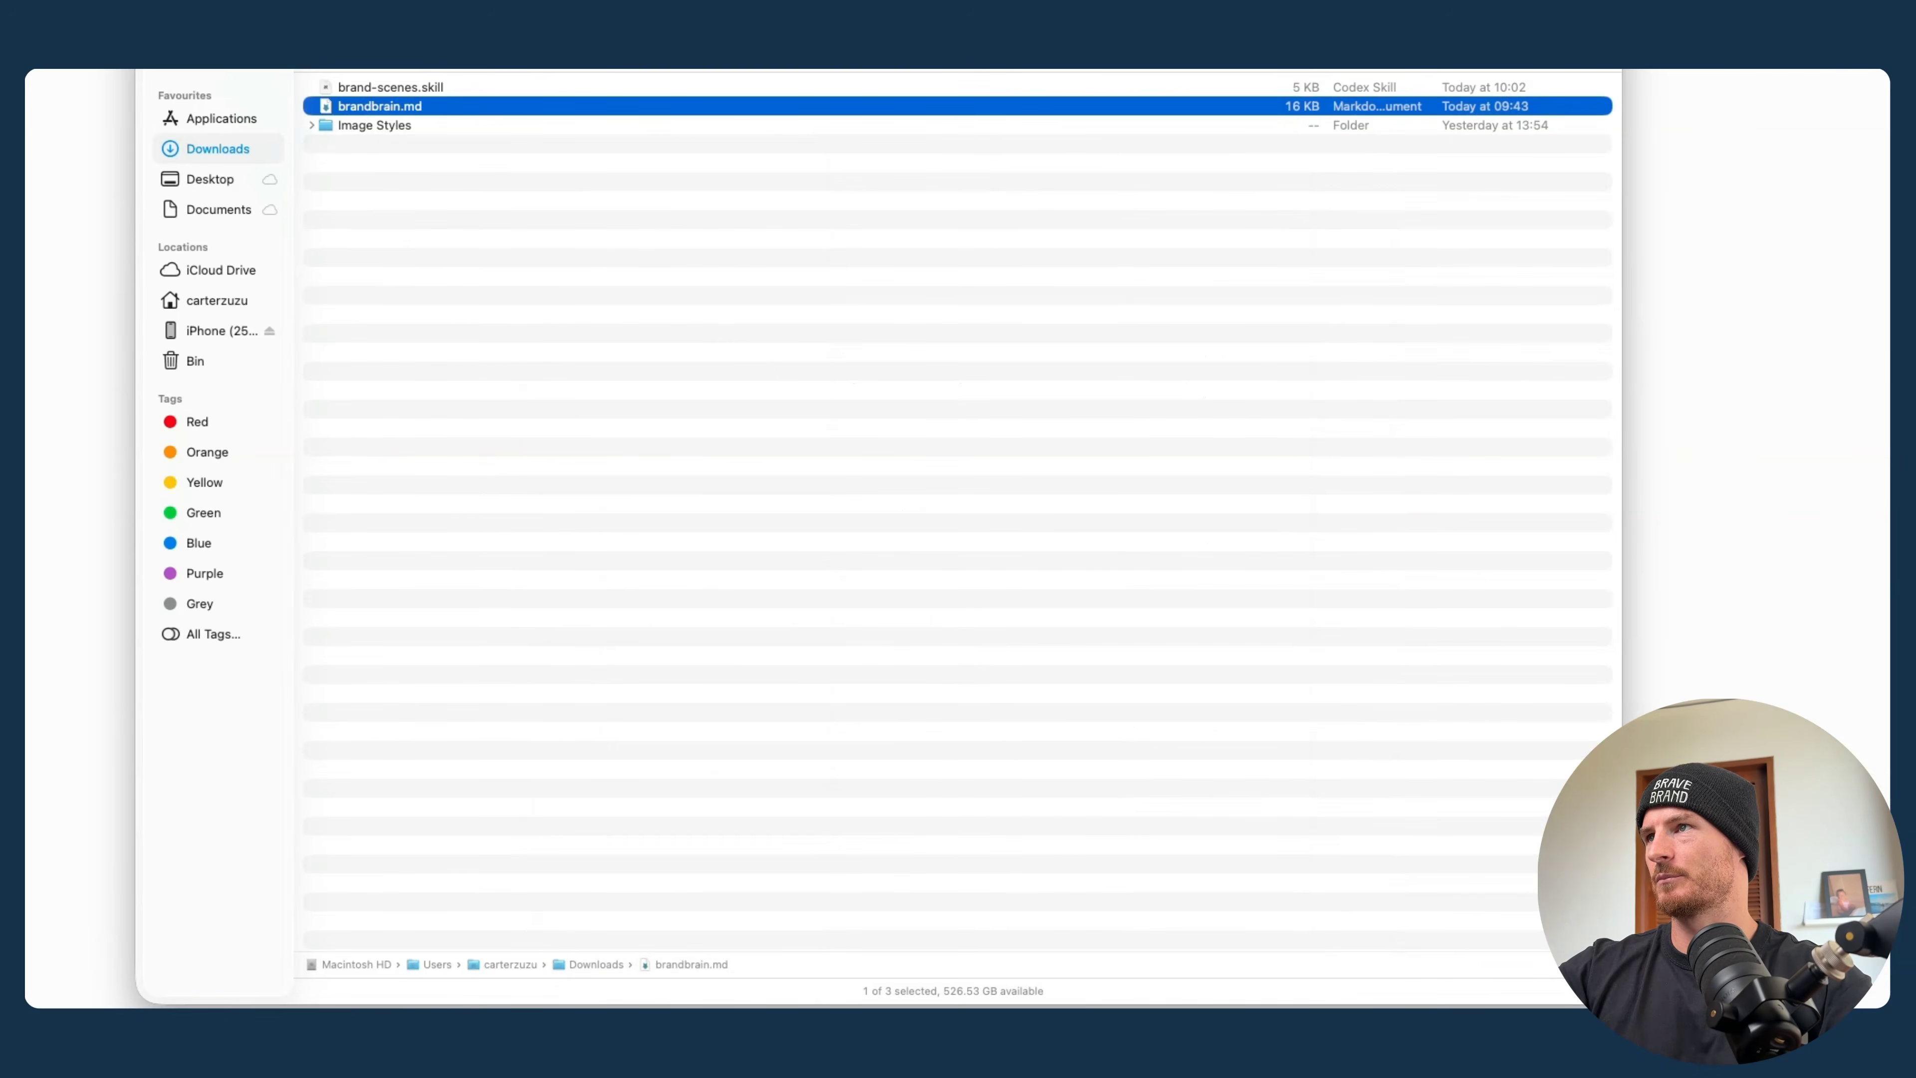
- Attach brandbrain.md to a new Claude chat and send the request "Run the brand scene skill."
left_click_drag(420, 0, 835, 81)
key("super+v")
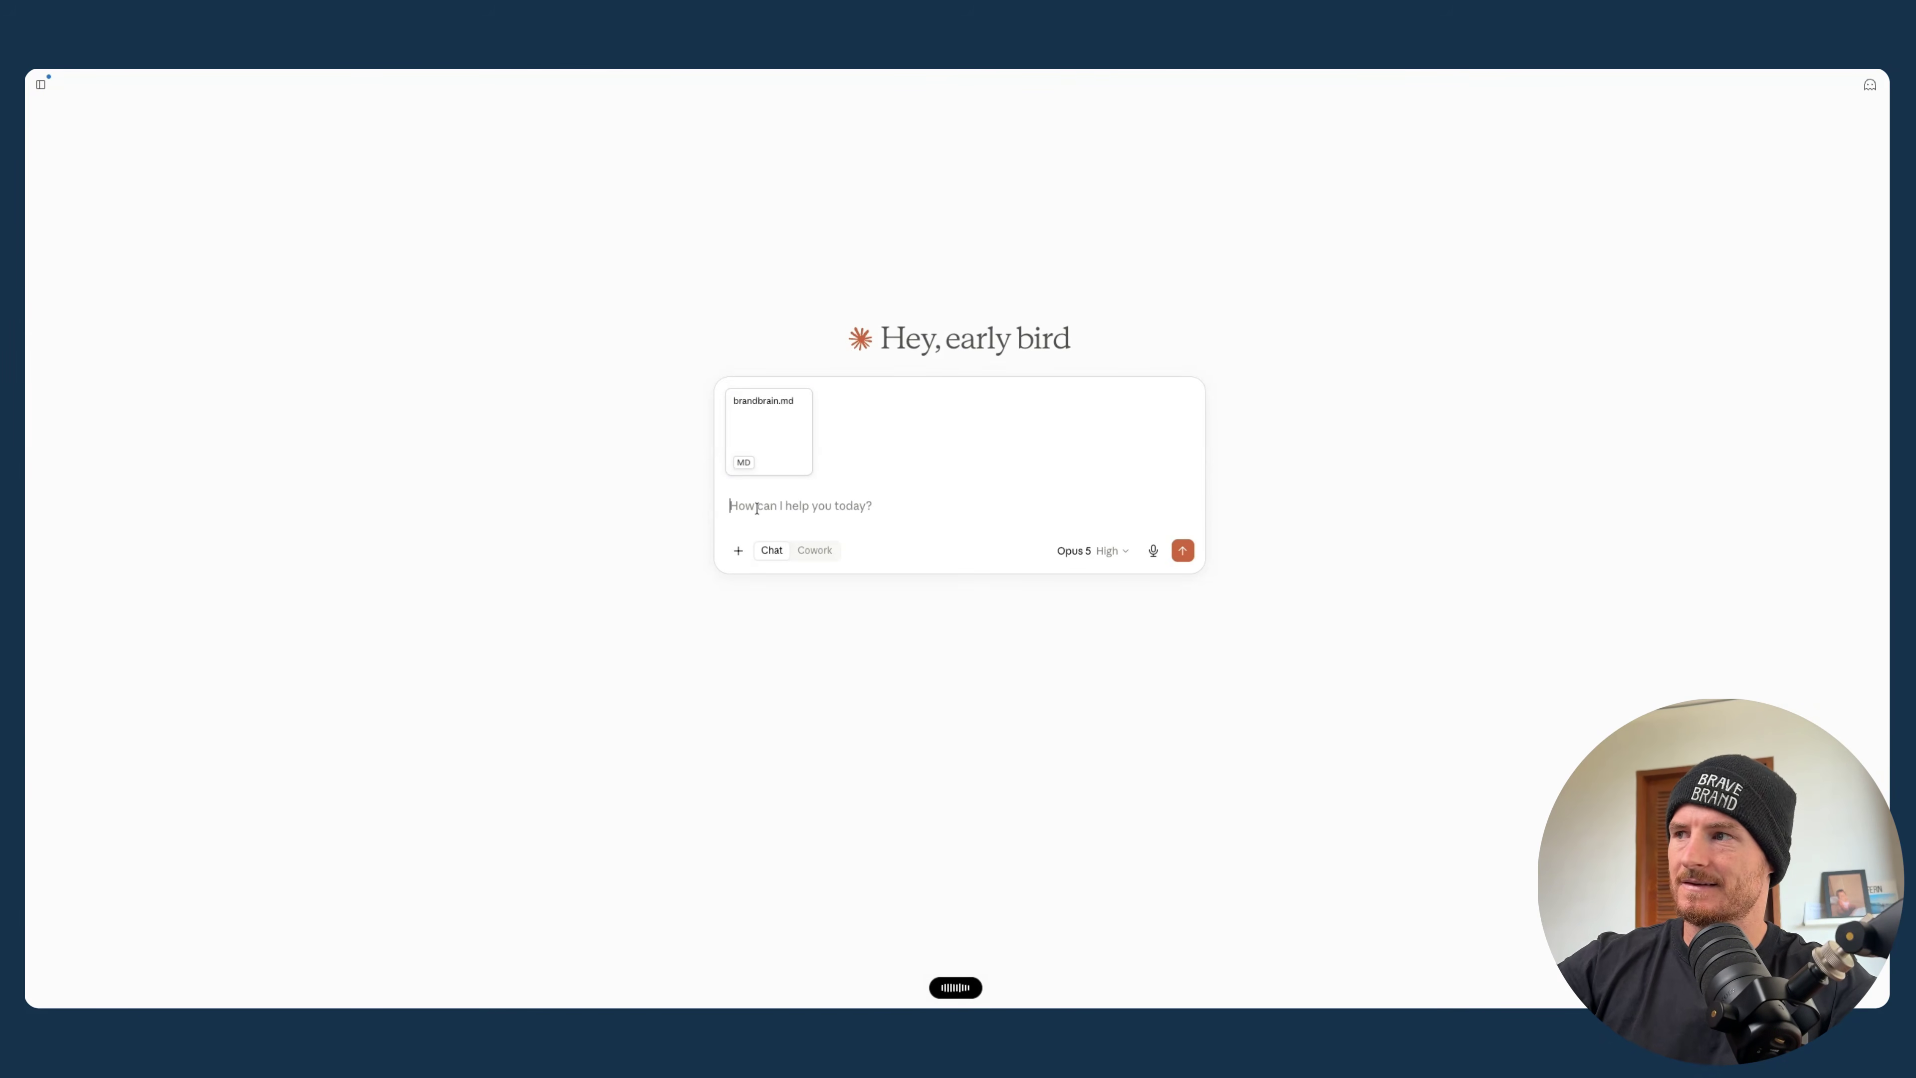
key("Return")
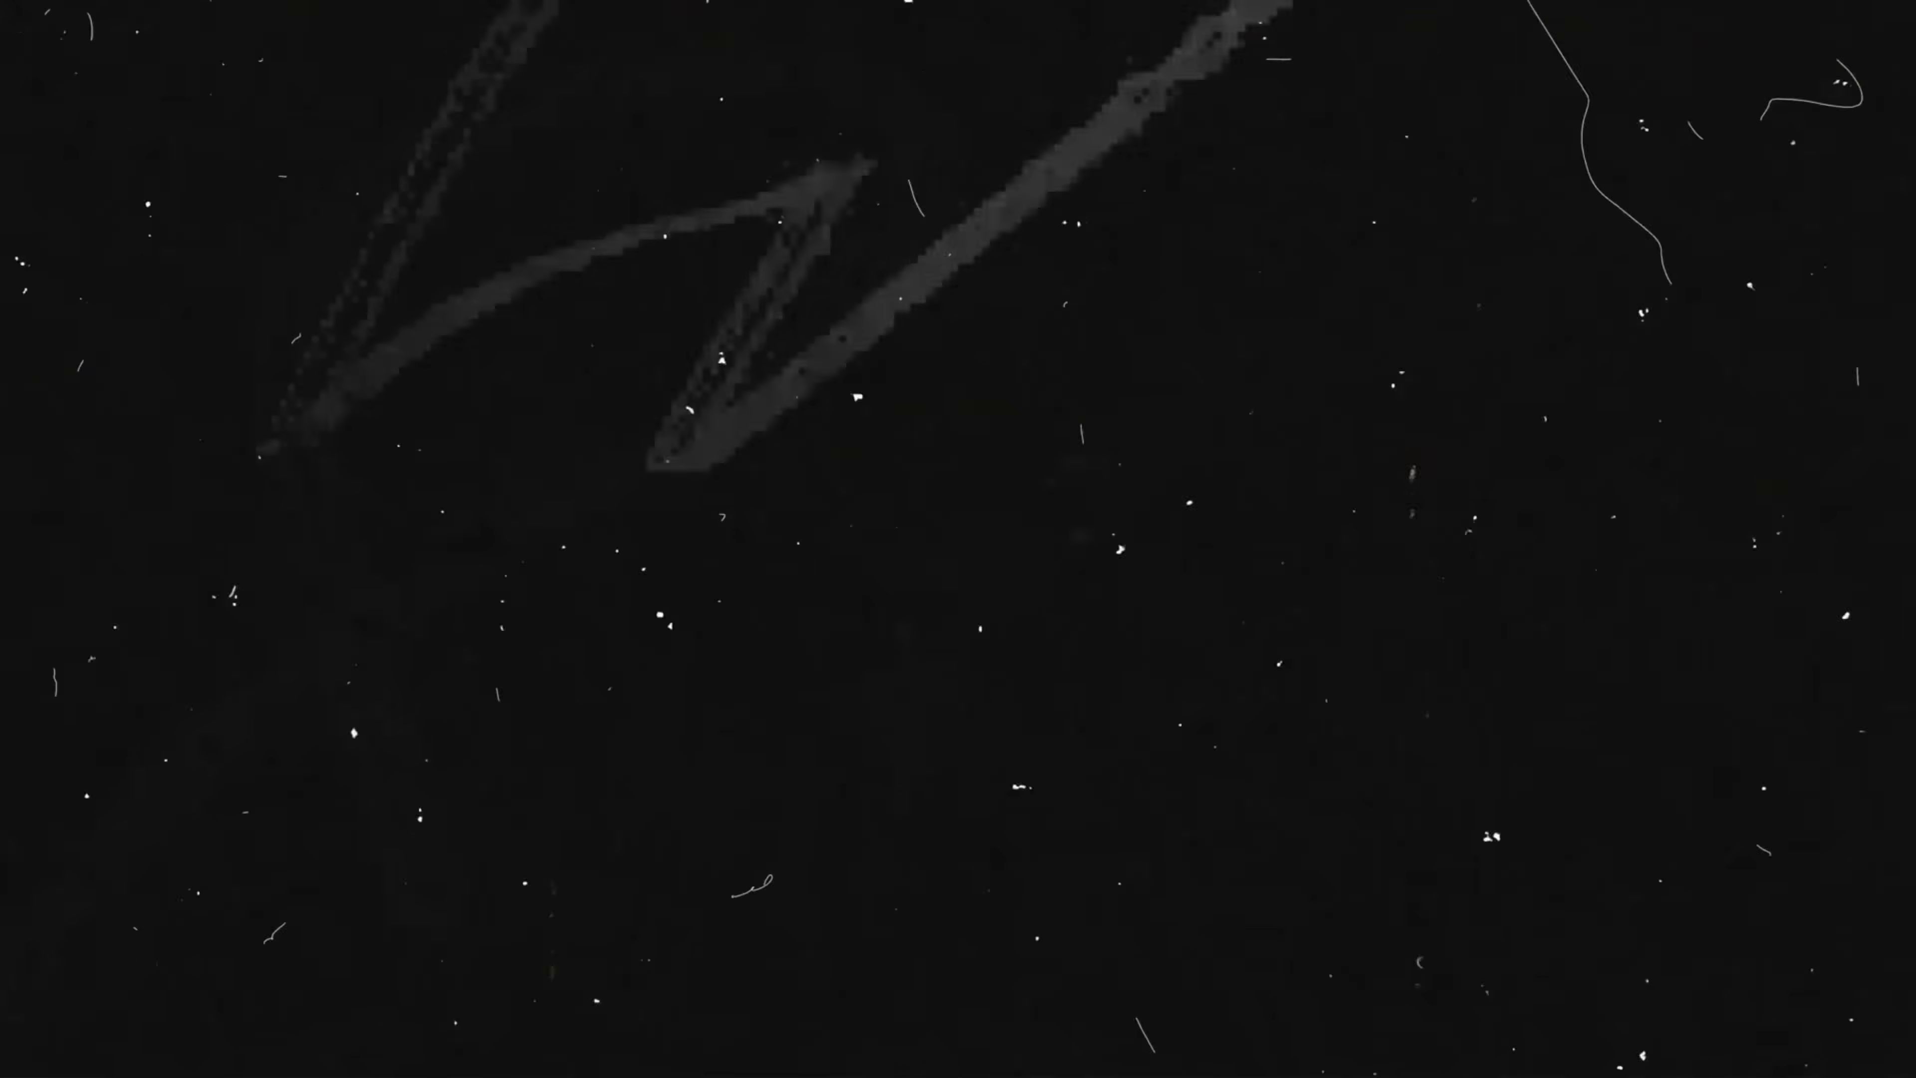
- Read Claude's reasoning and the generated pain and desire scene prompts, including the --ar, --sref and --repeat parameters of the first one
scroll(866, 543, "down", 3)
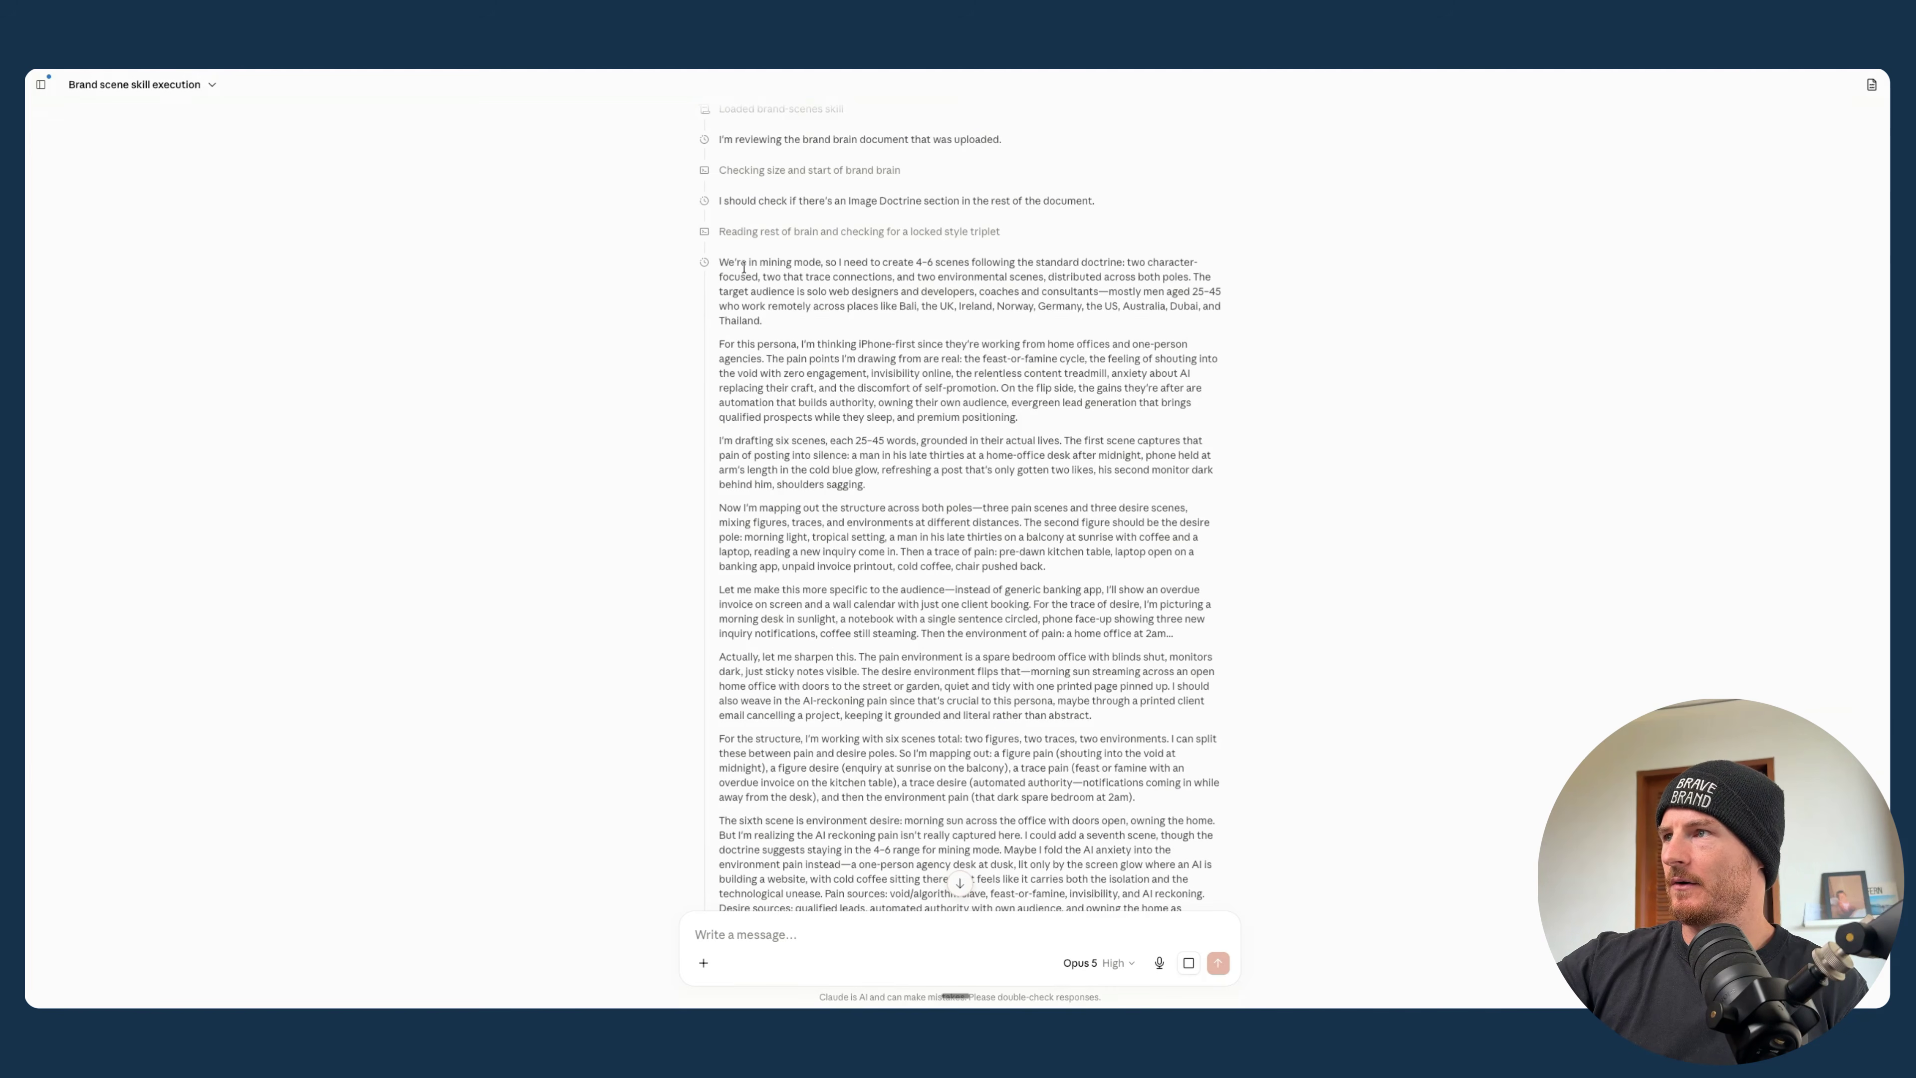
left_click_drag(822, 264, 823, 267)
left_click(824, 487)
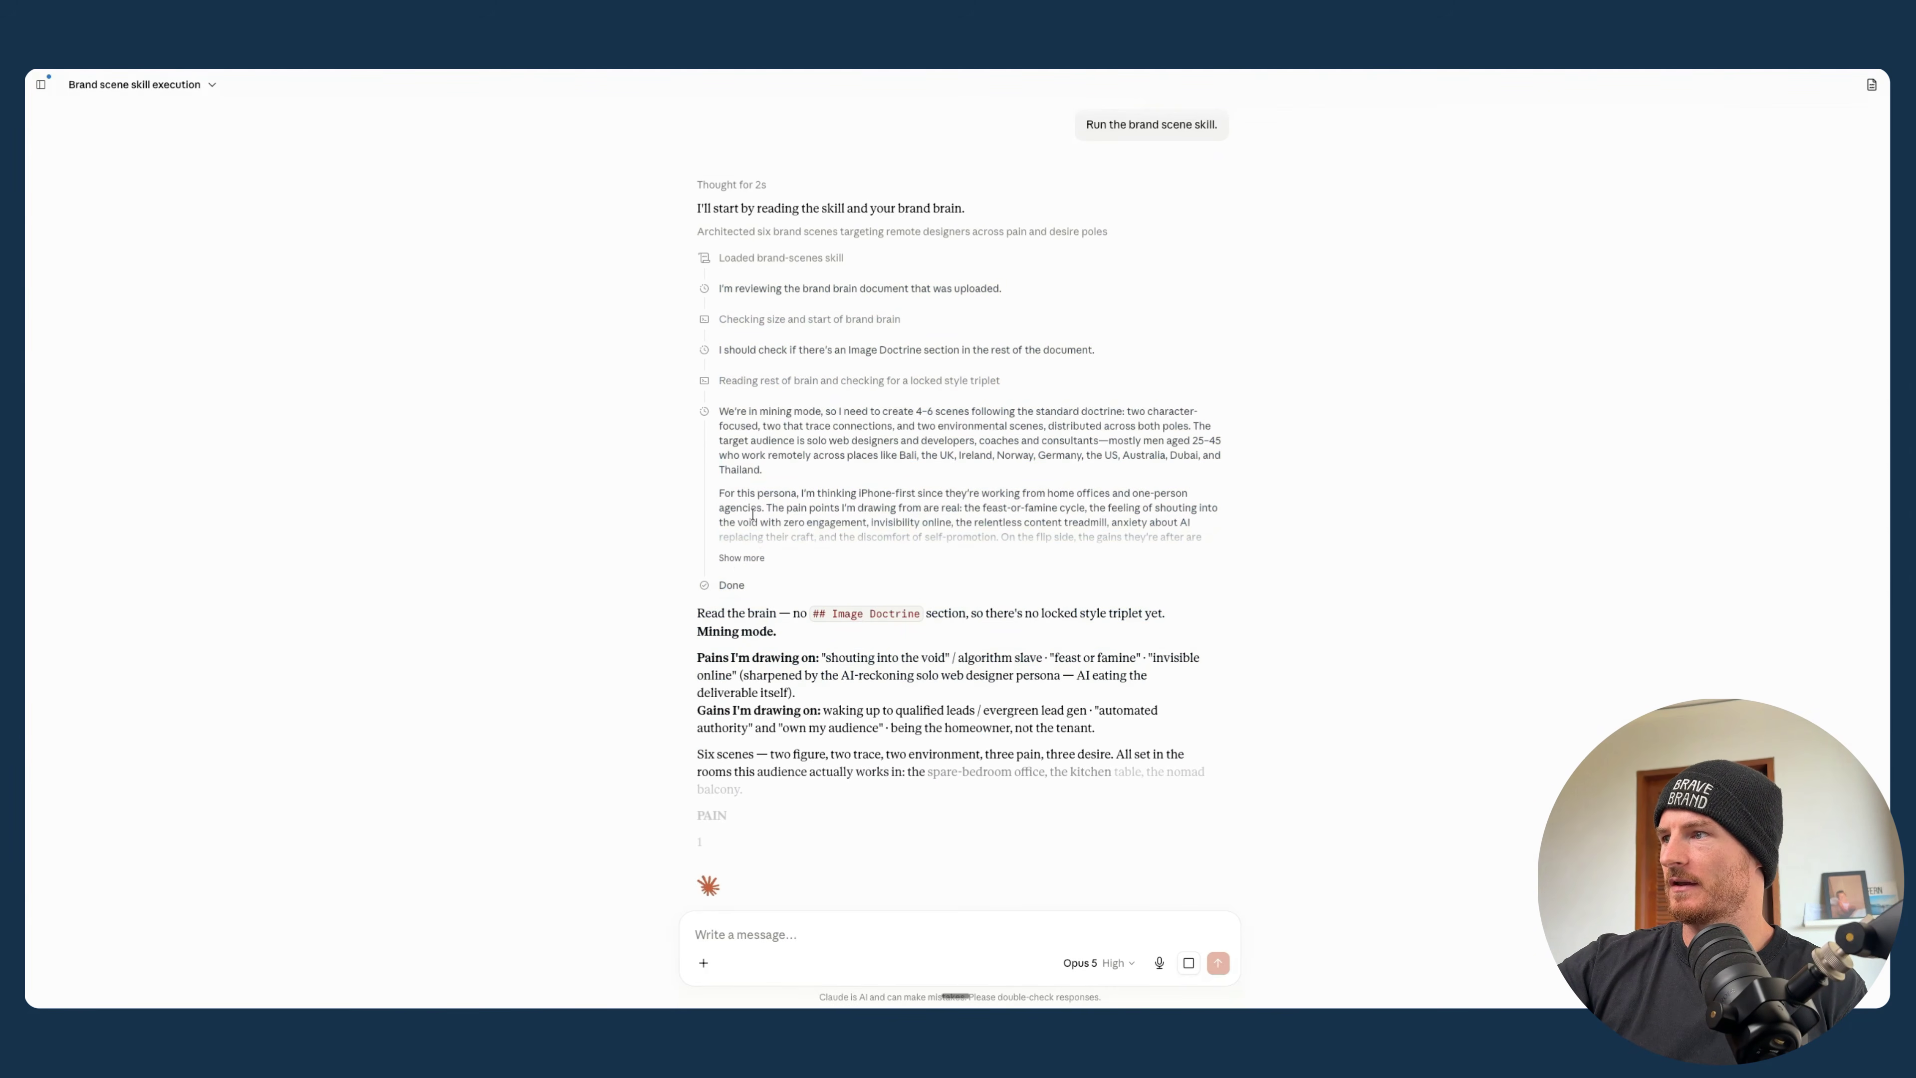
scroll(845, 597, "down", 4)
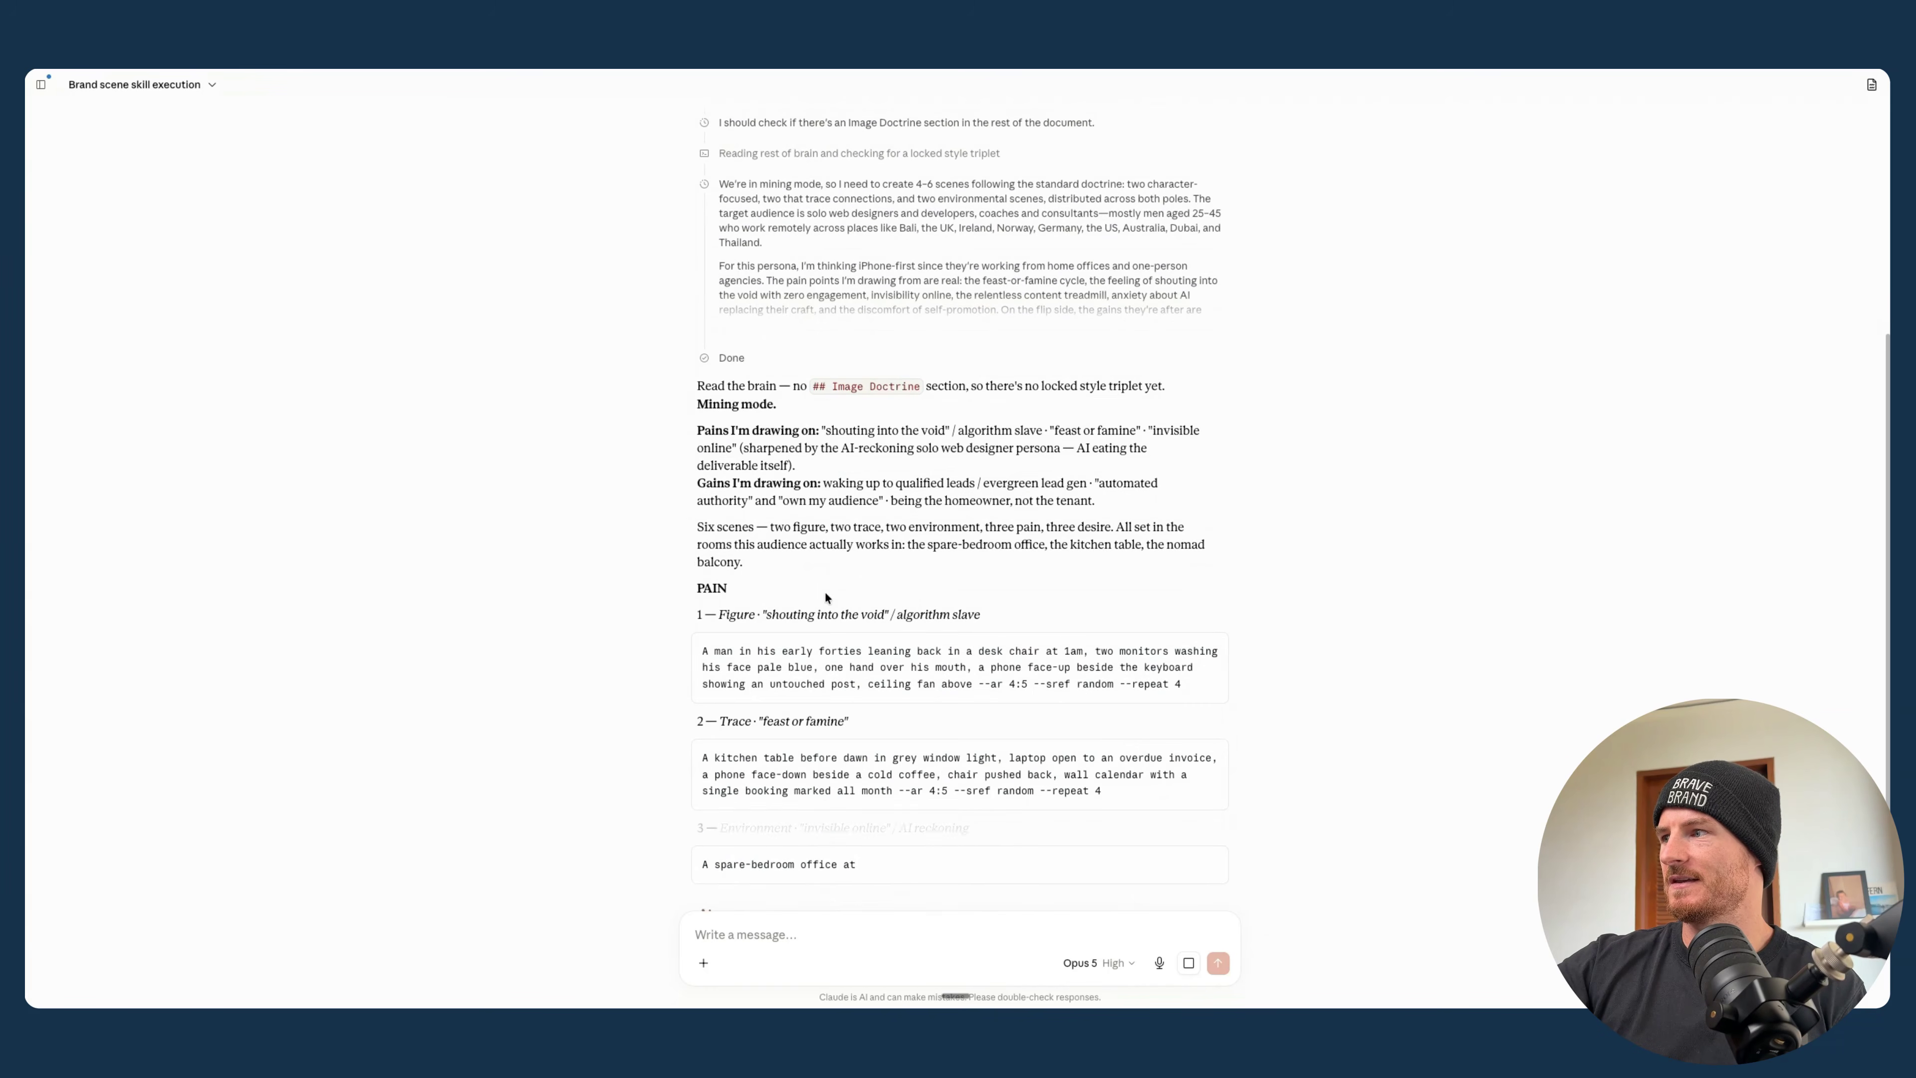
scroll(824, 592, "down", 2)
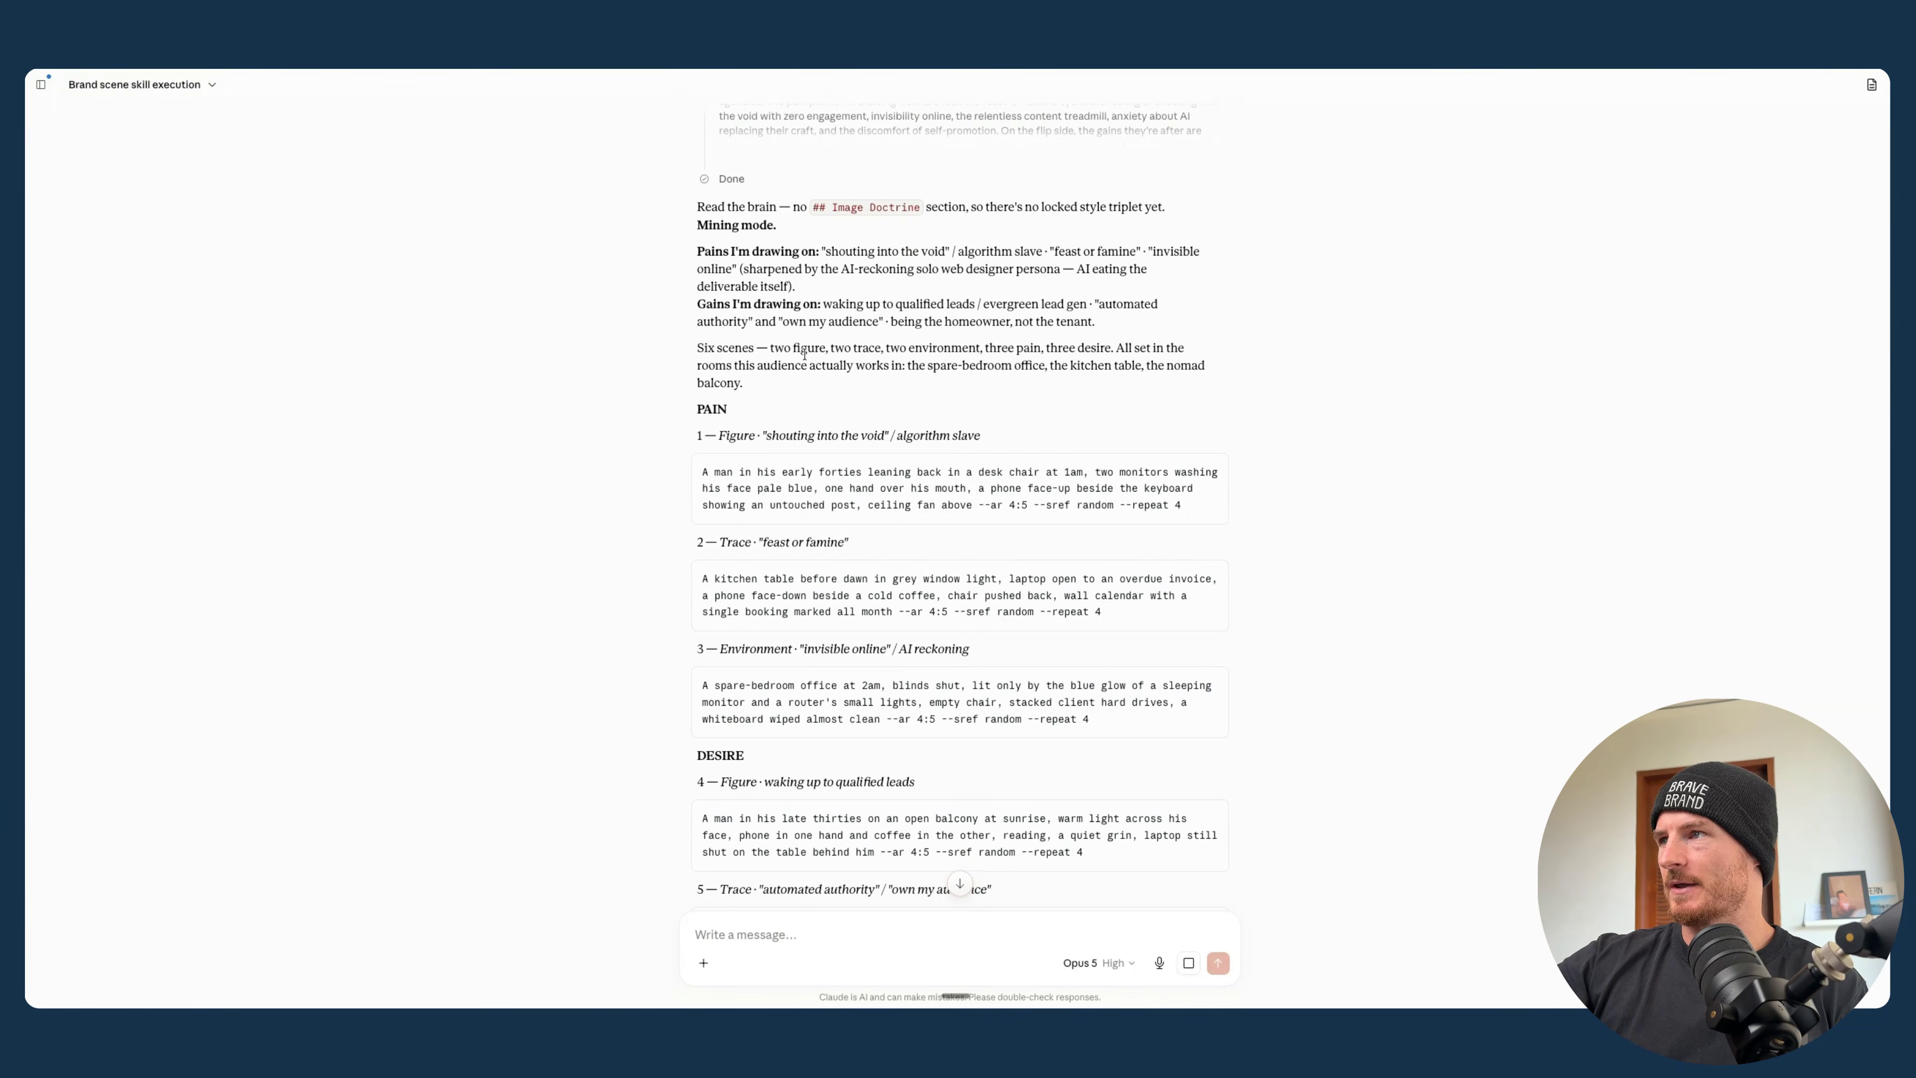
scroll(804, 355, "down", 3)
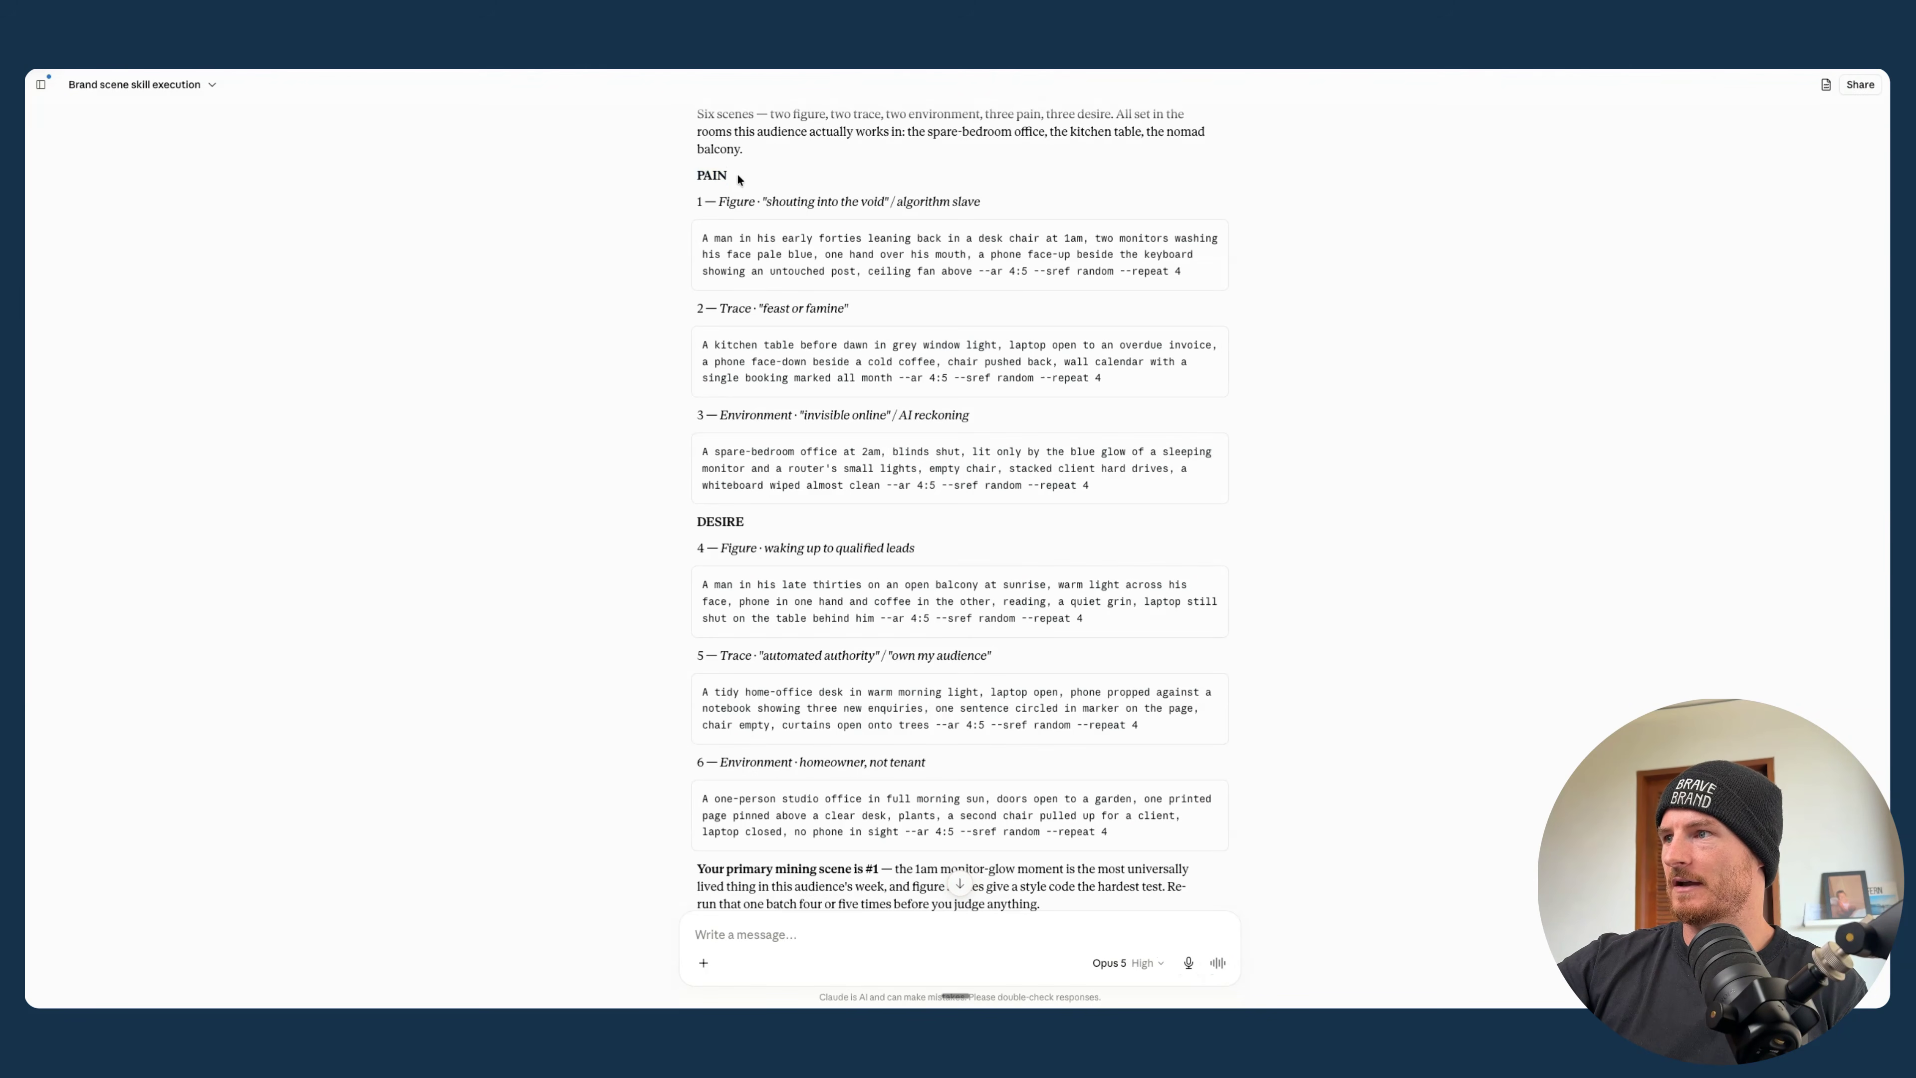
scroll(736, 172, "down", 3)
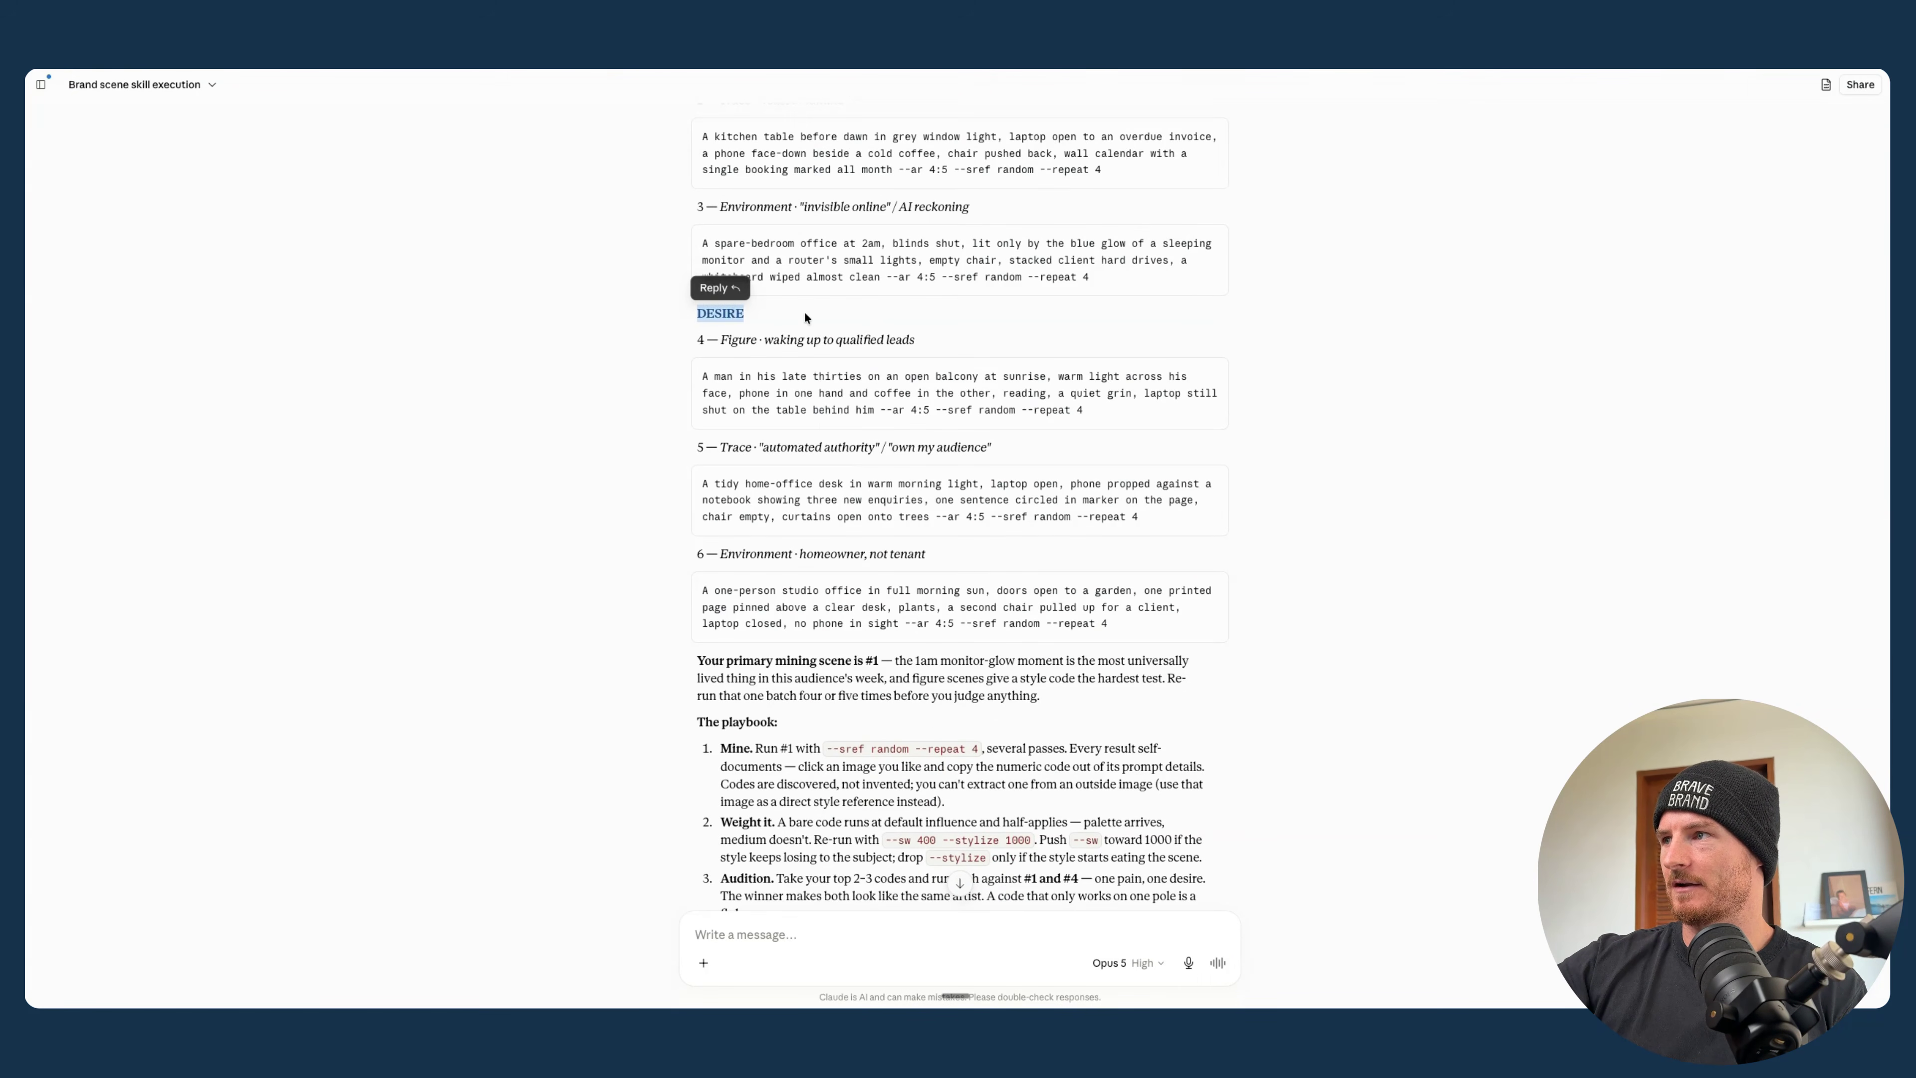
scroll(804, 314, "up", 5)
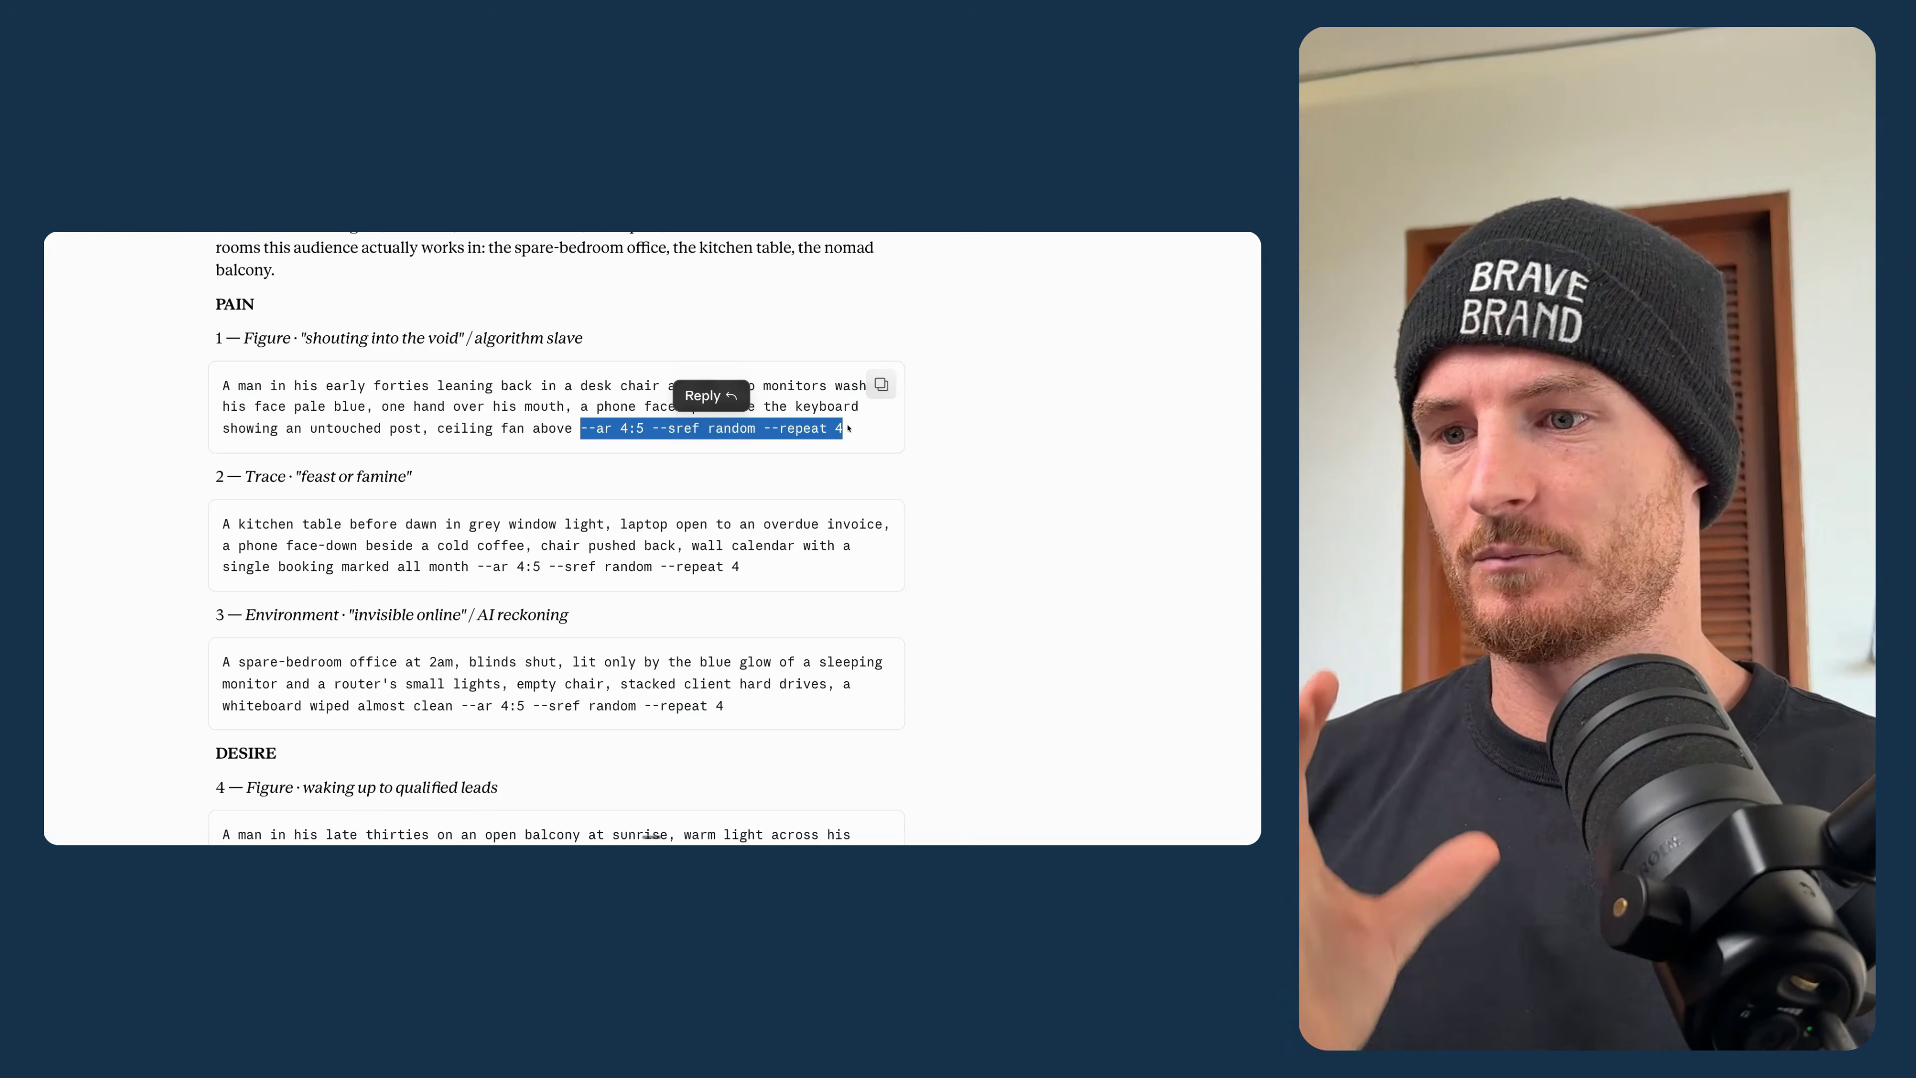
left_click(648, 428)
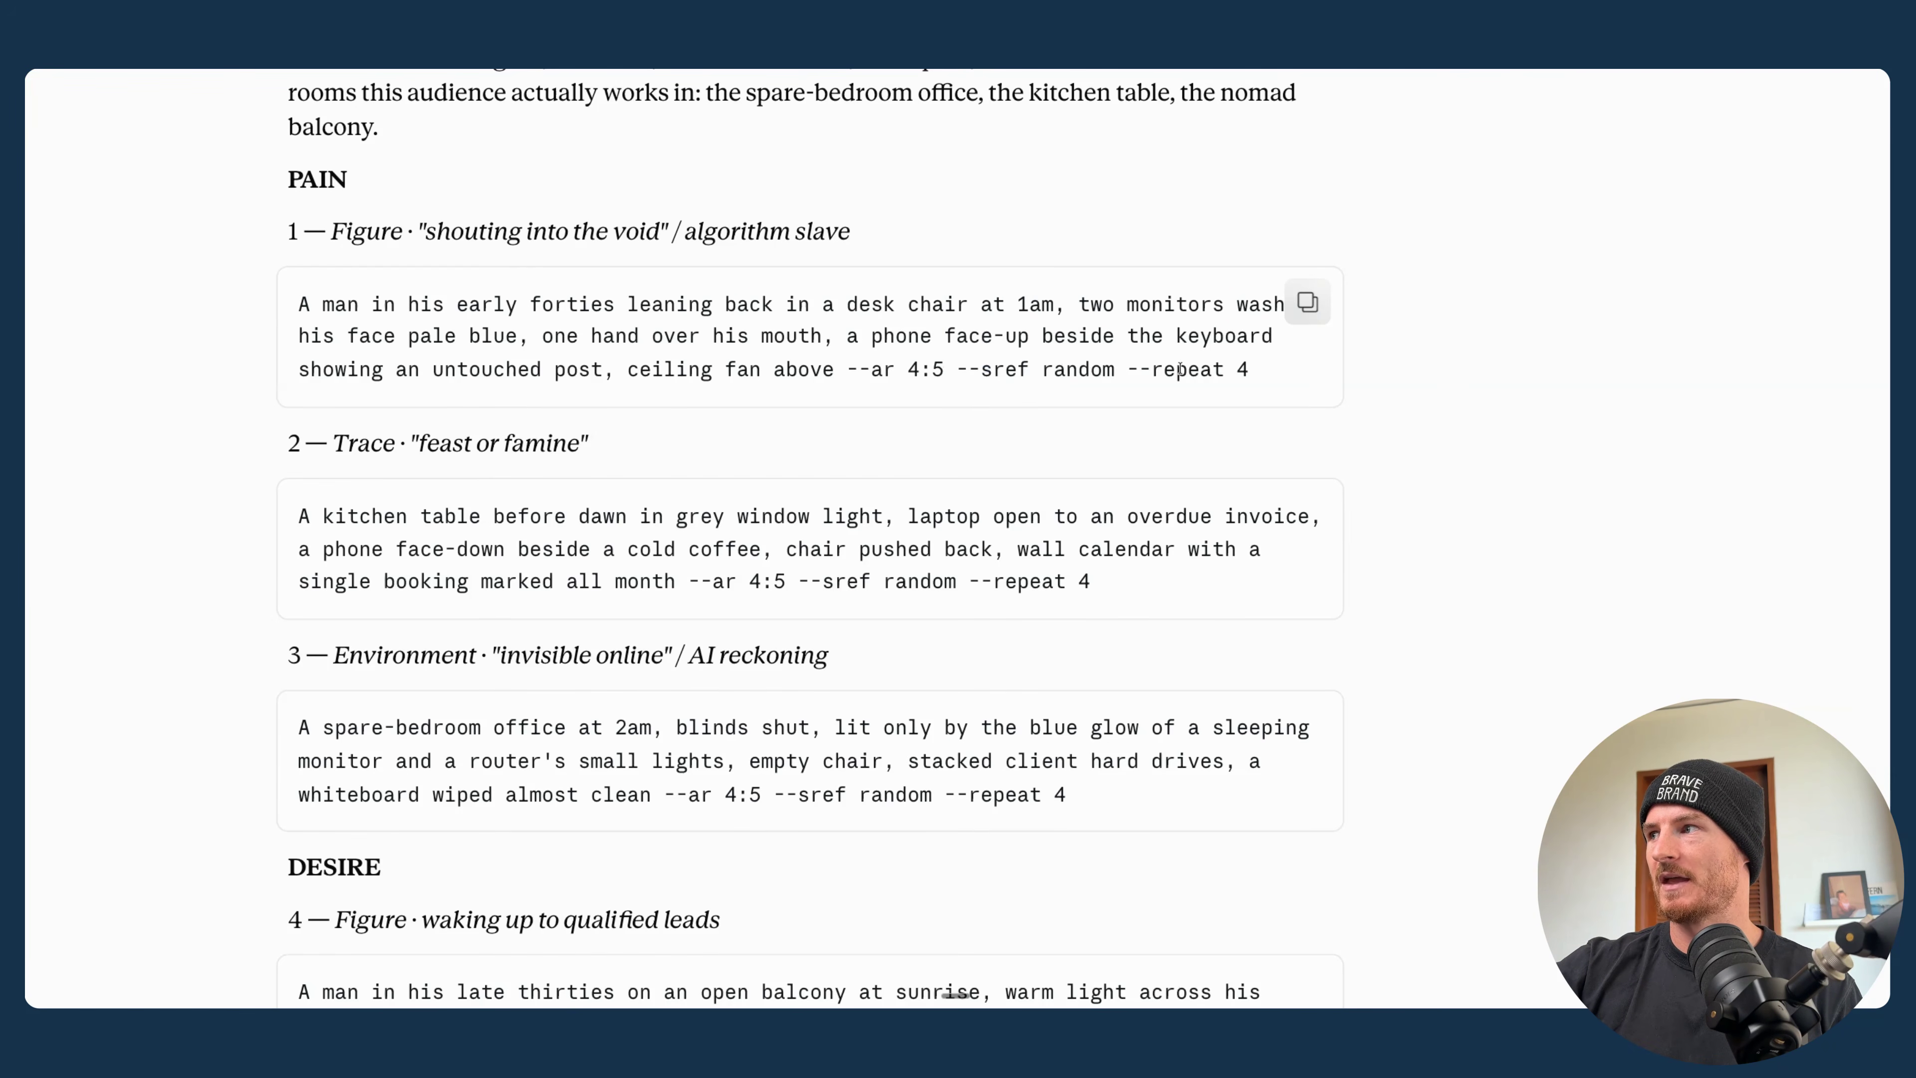
left_click(969, 369)
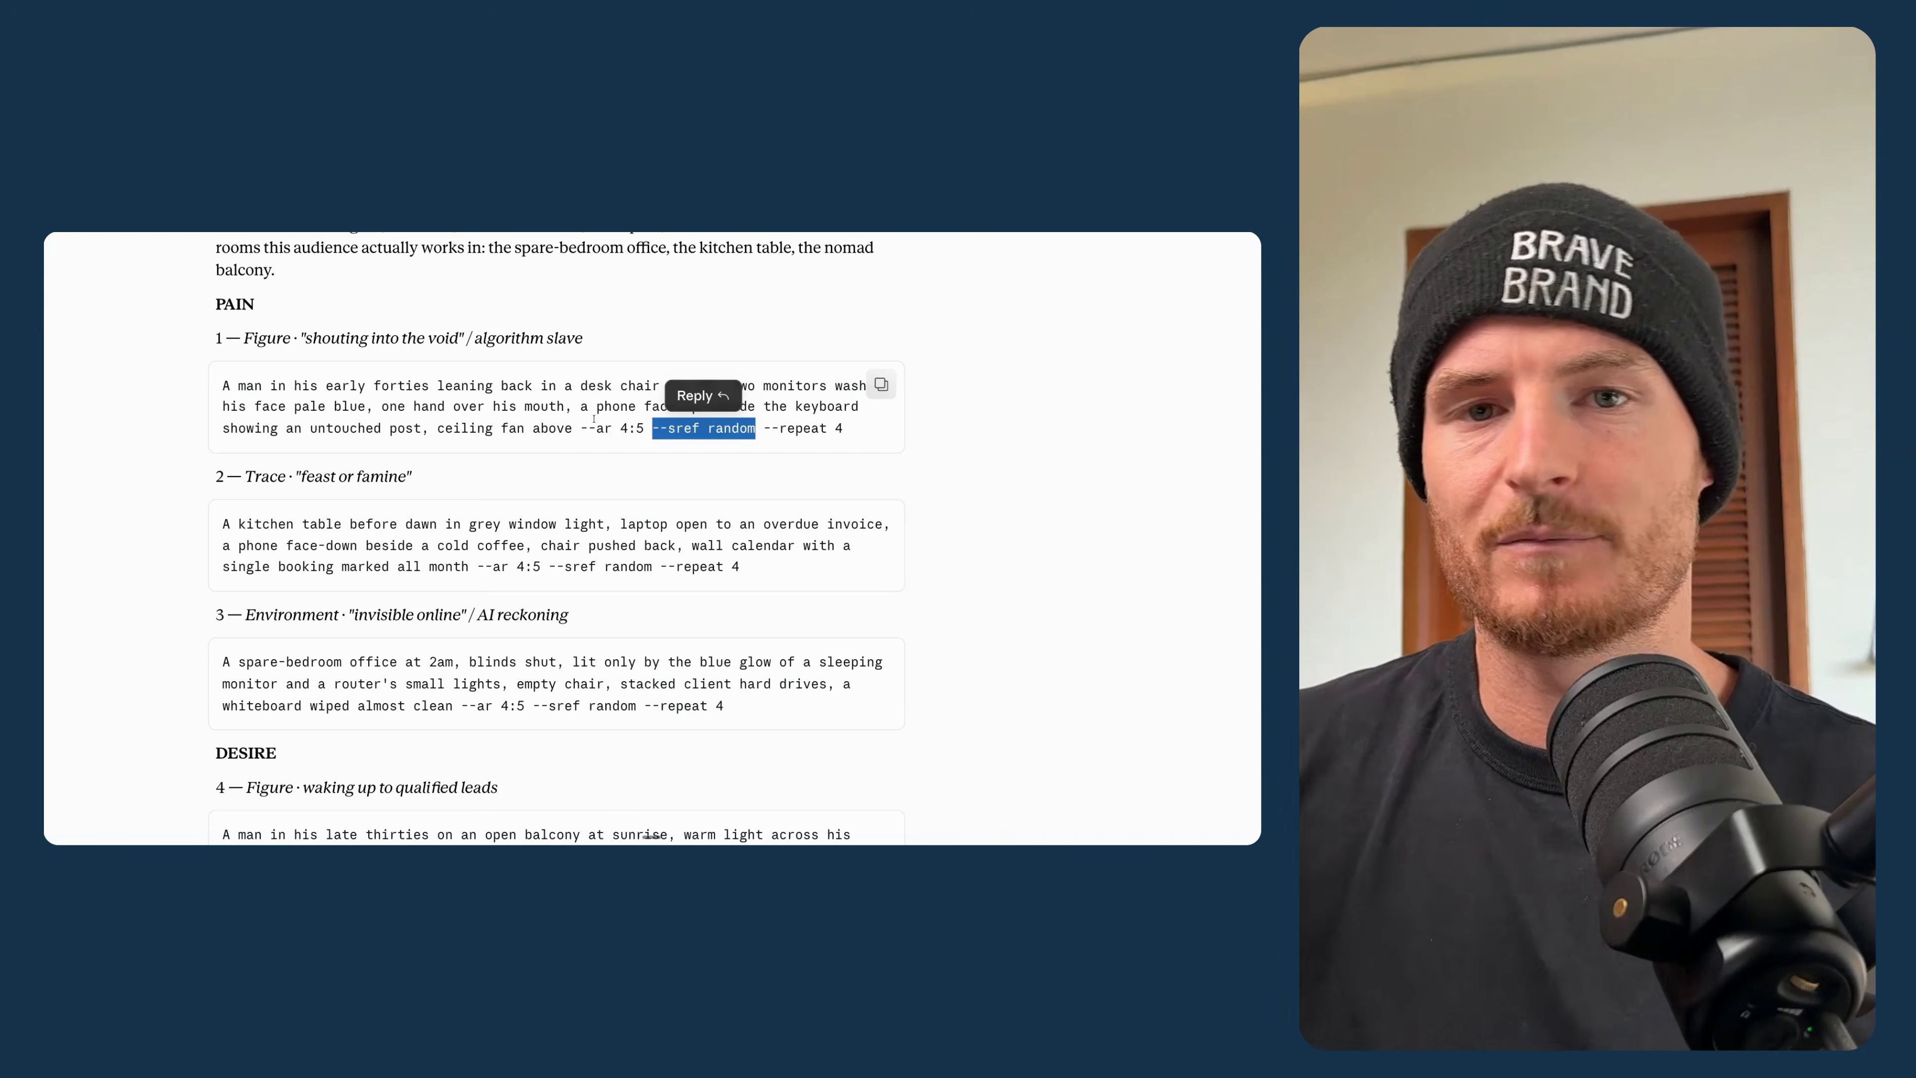
- Copy the first pain scene prompt, "shouting into the void", into Midjourney and generate its images
left_click(880, 385)
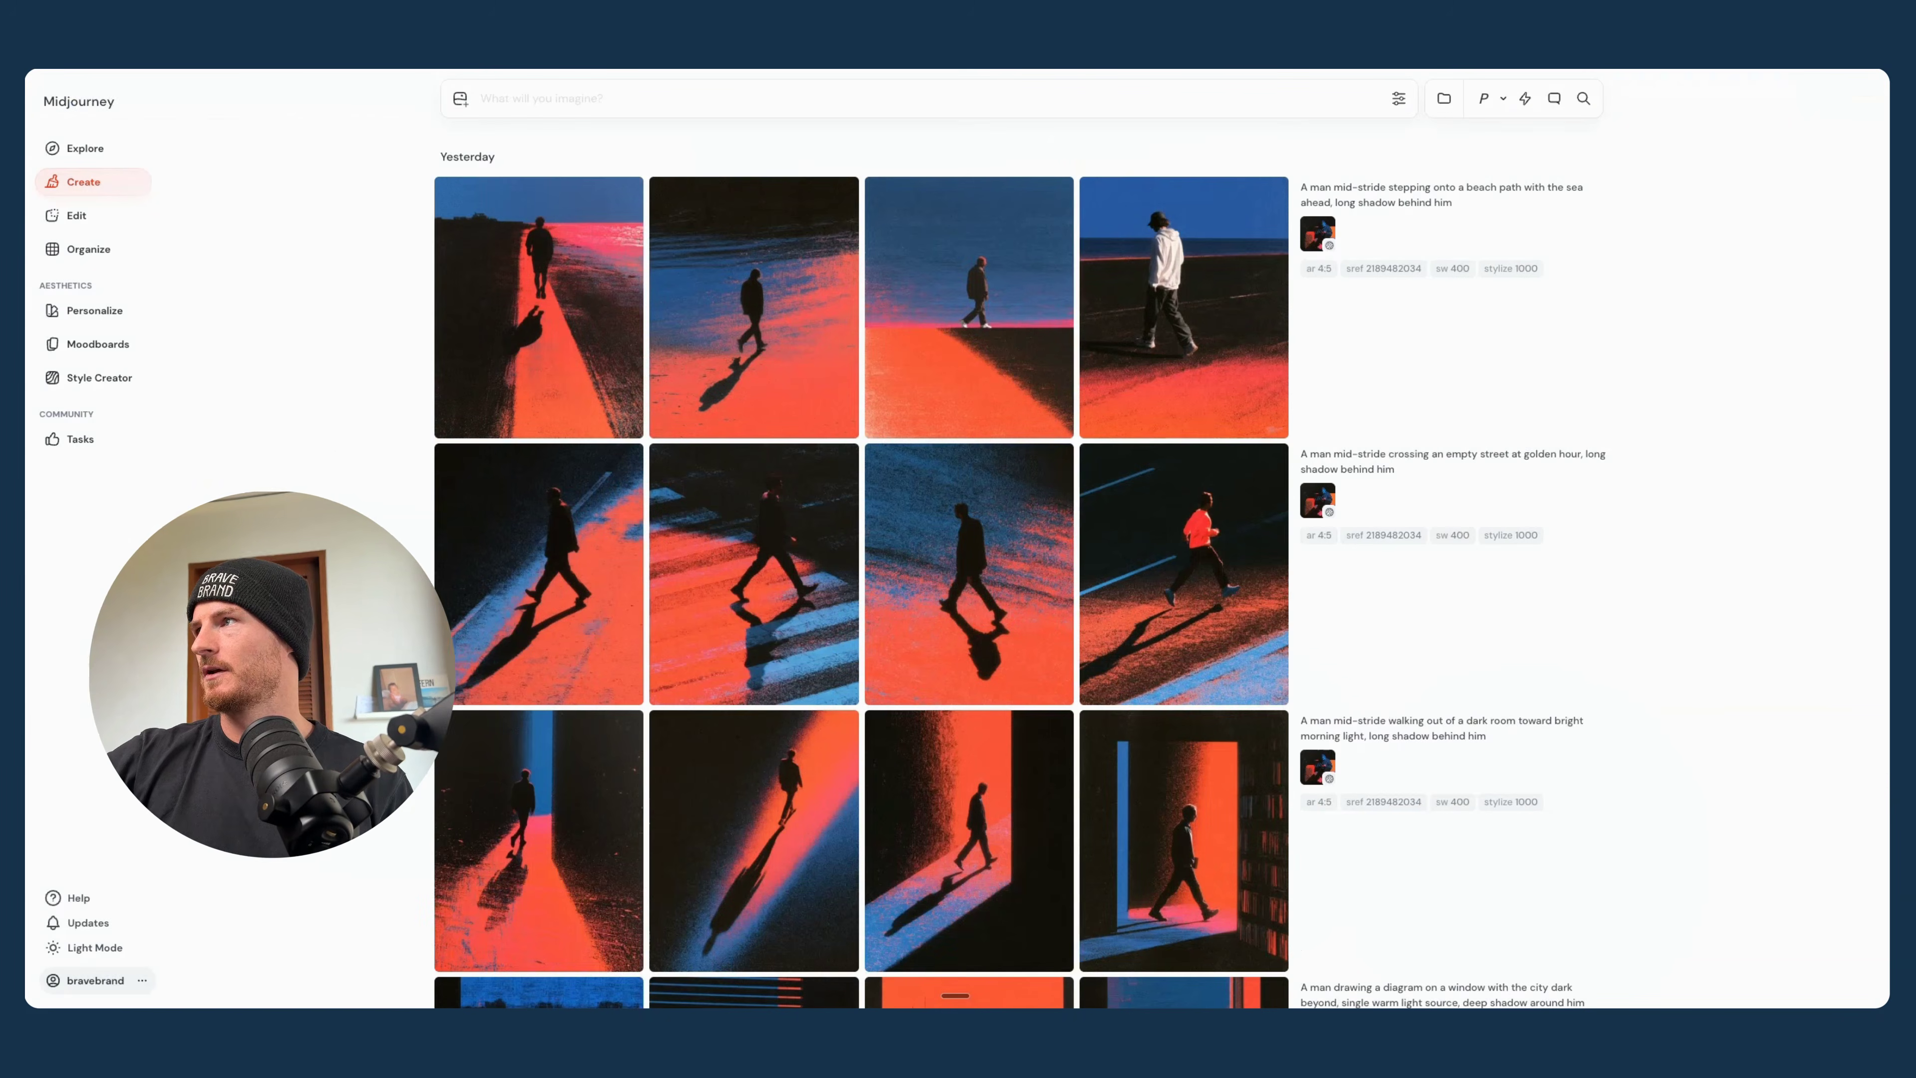
left_click(504, 95)
key("super+v")
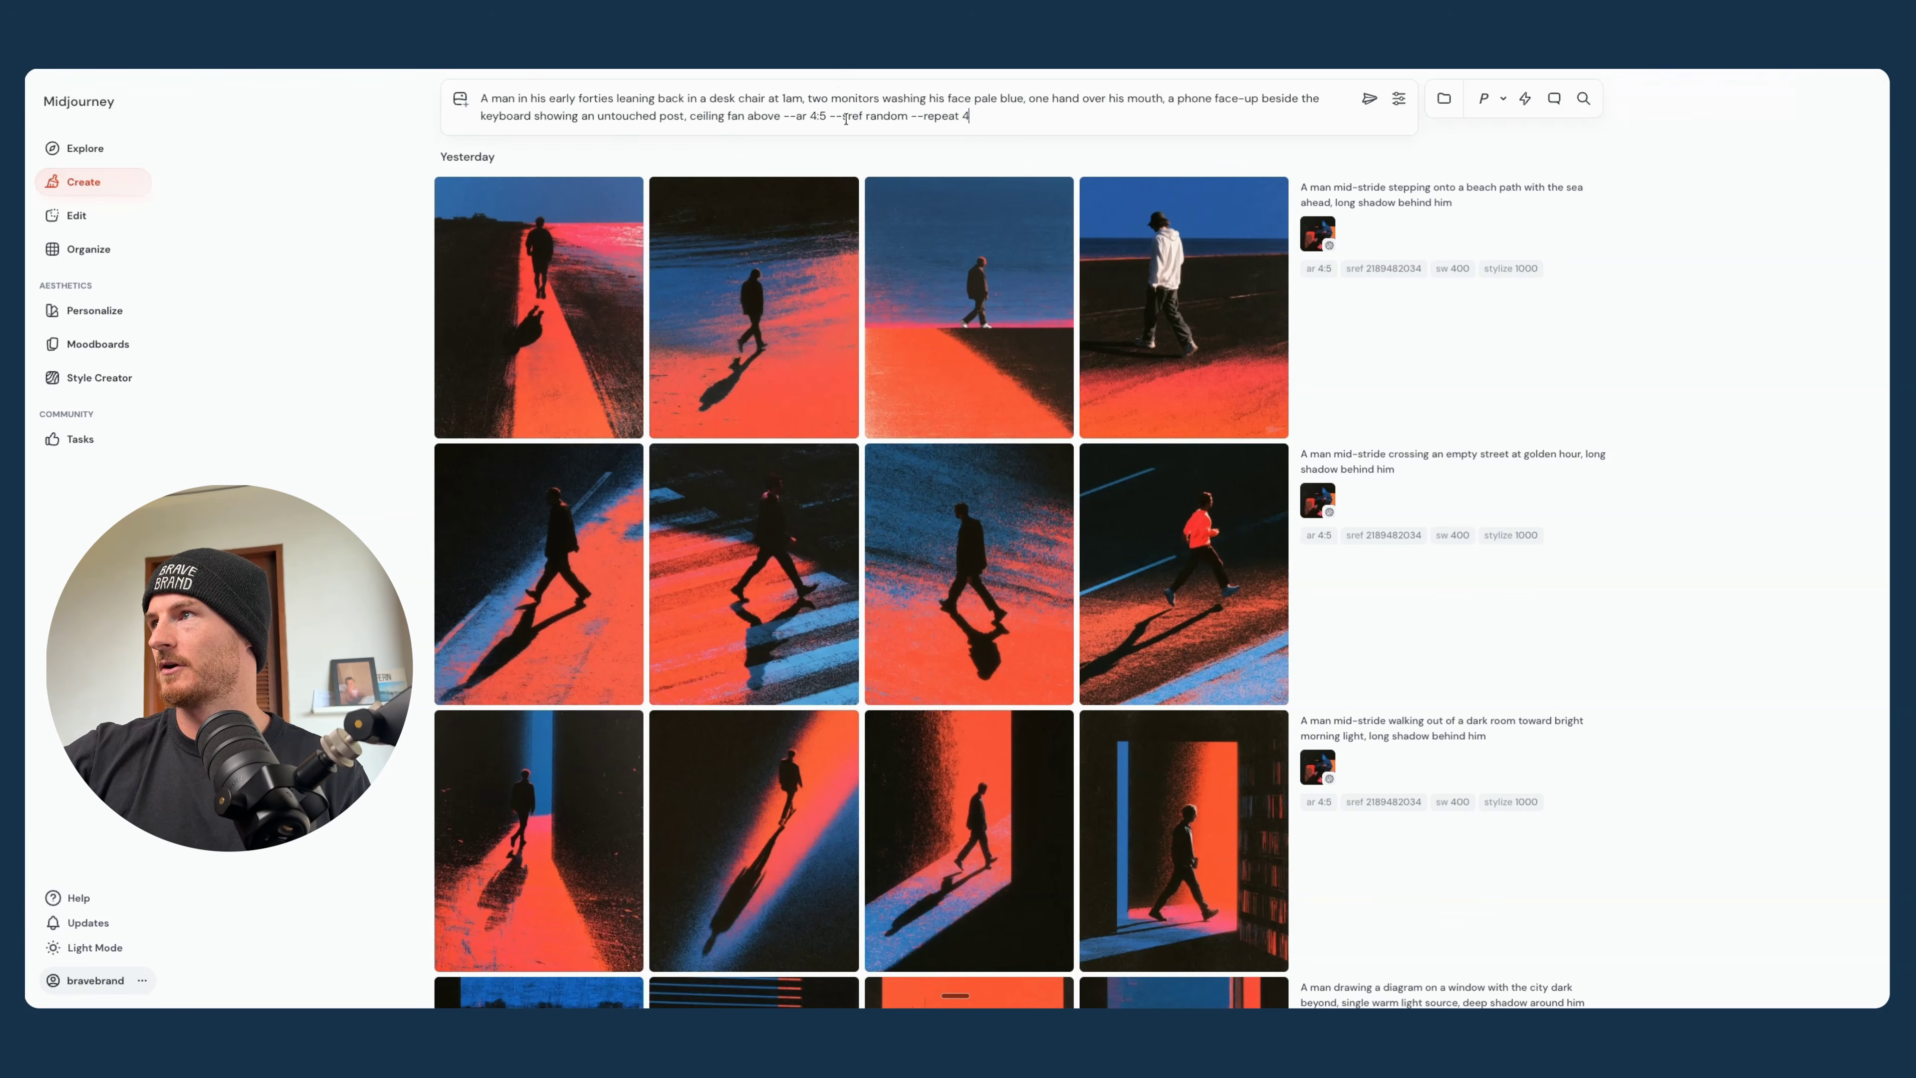
left_click(1362, 102)
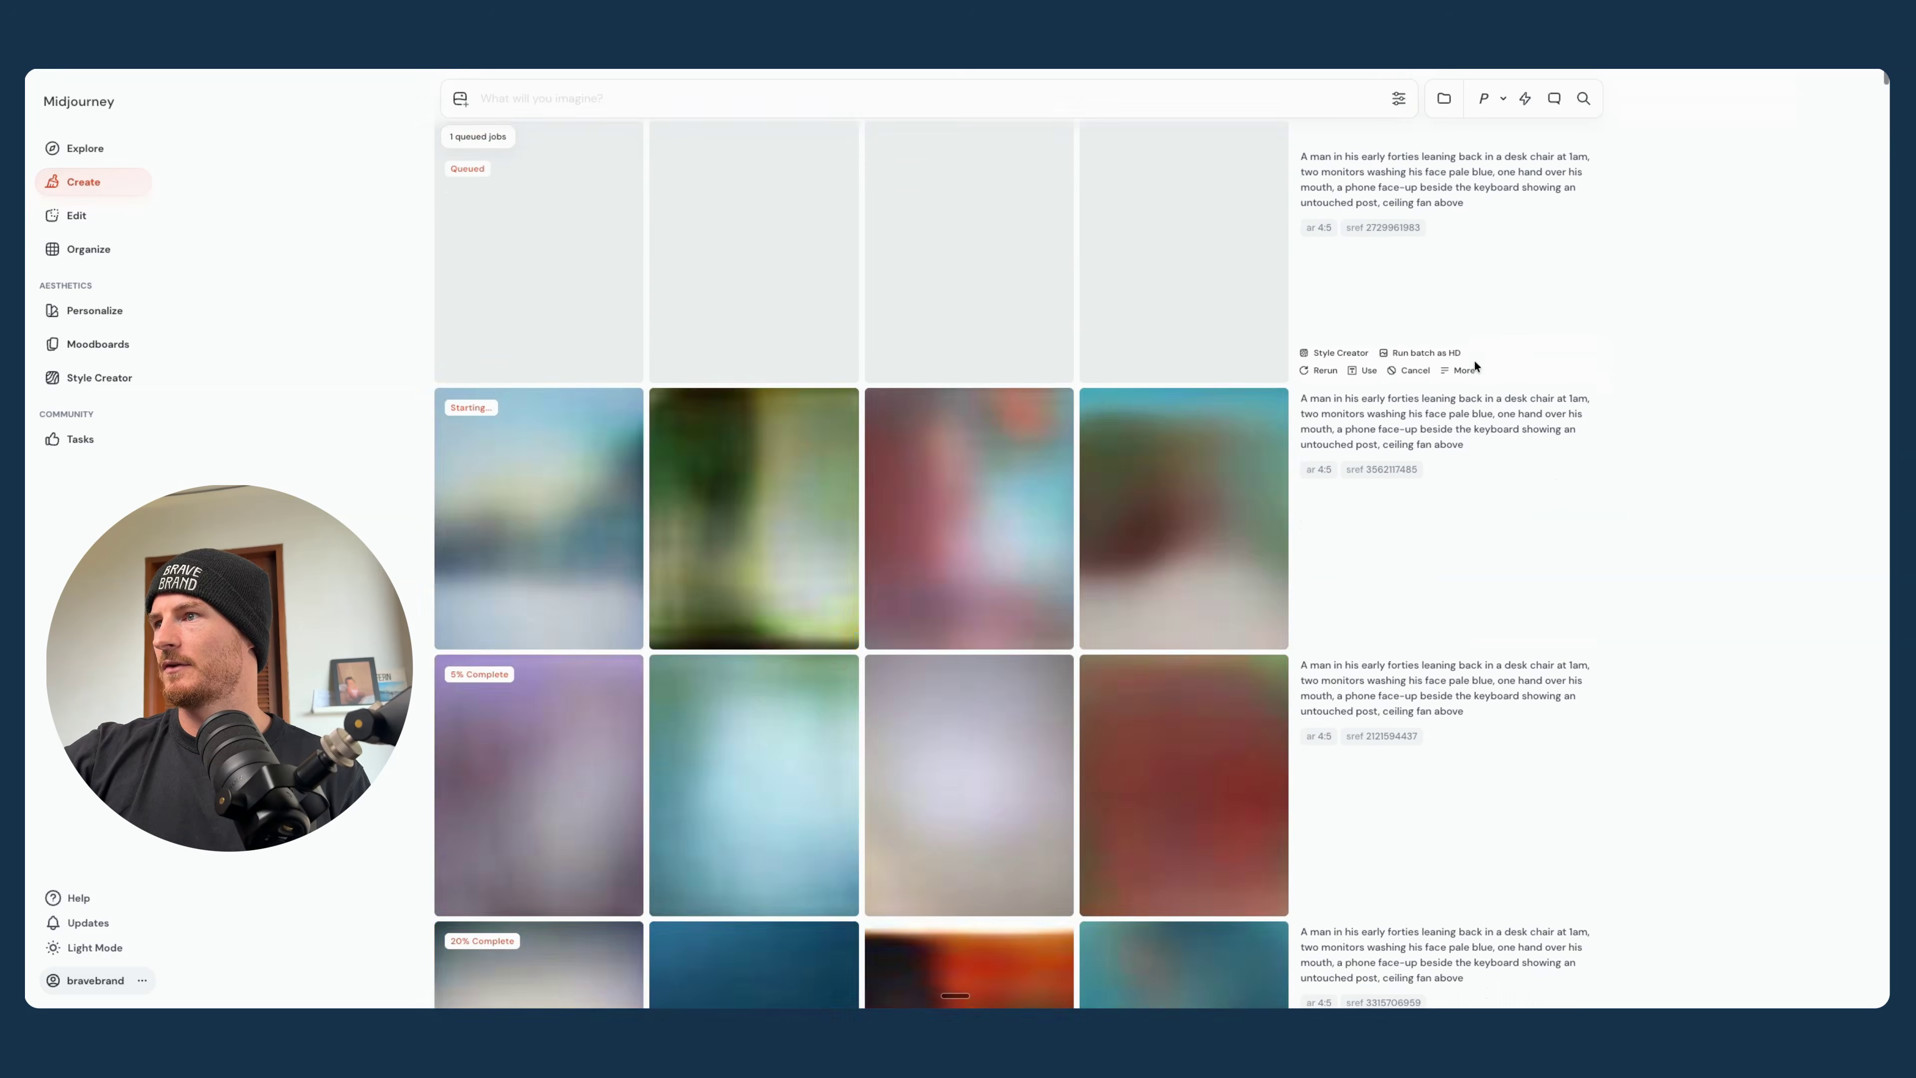
- Look through the new image batches to compare their random style references
scroll(1475, 365, "down", 4)
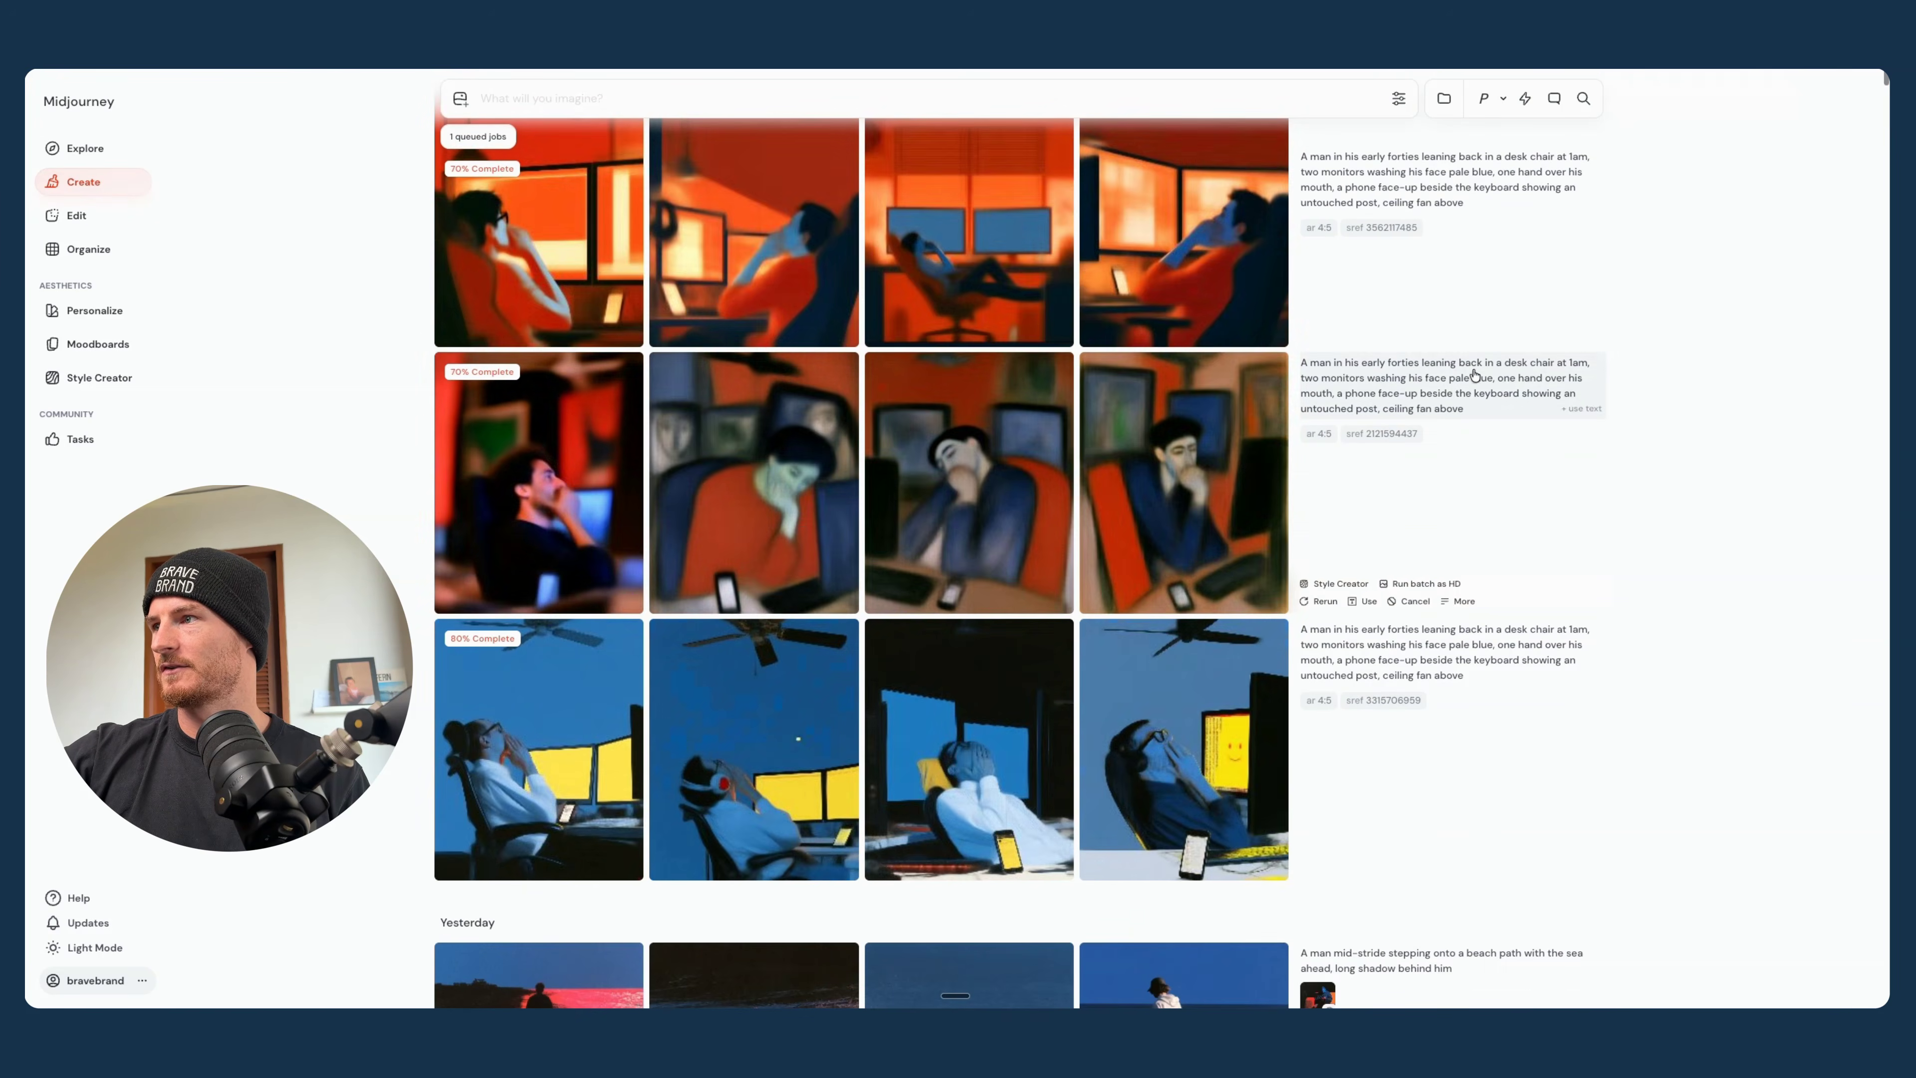
scroll(873, 524, "up", 3)
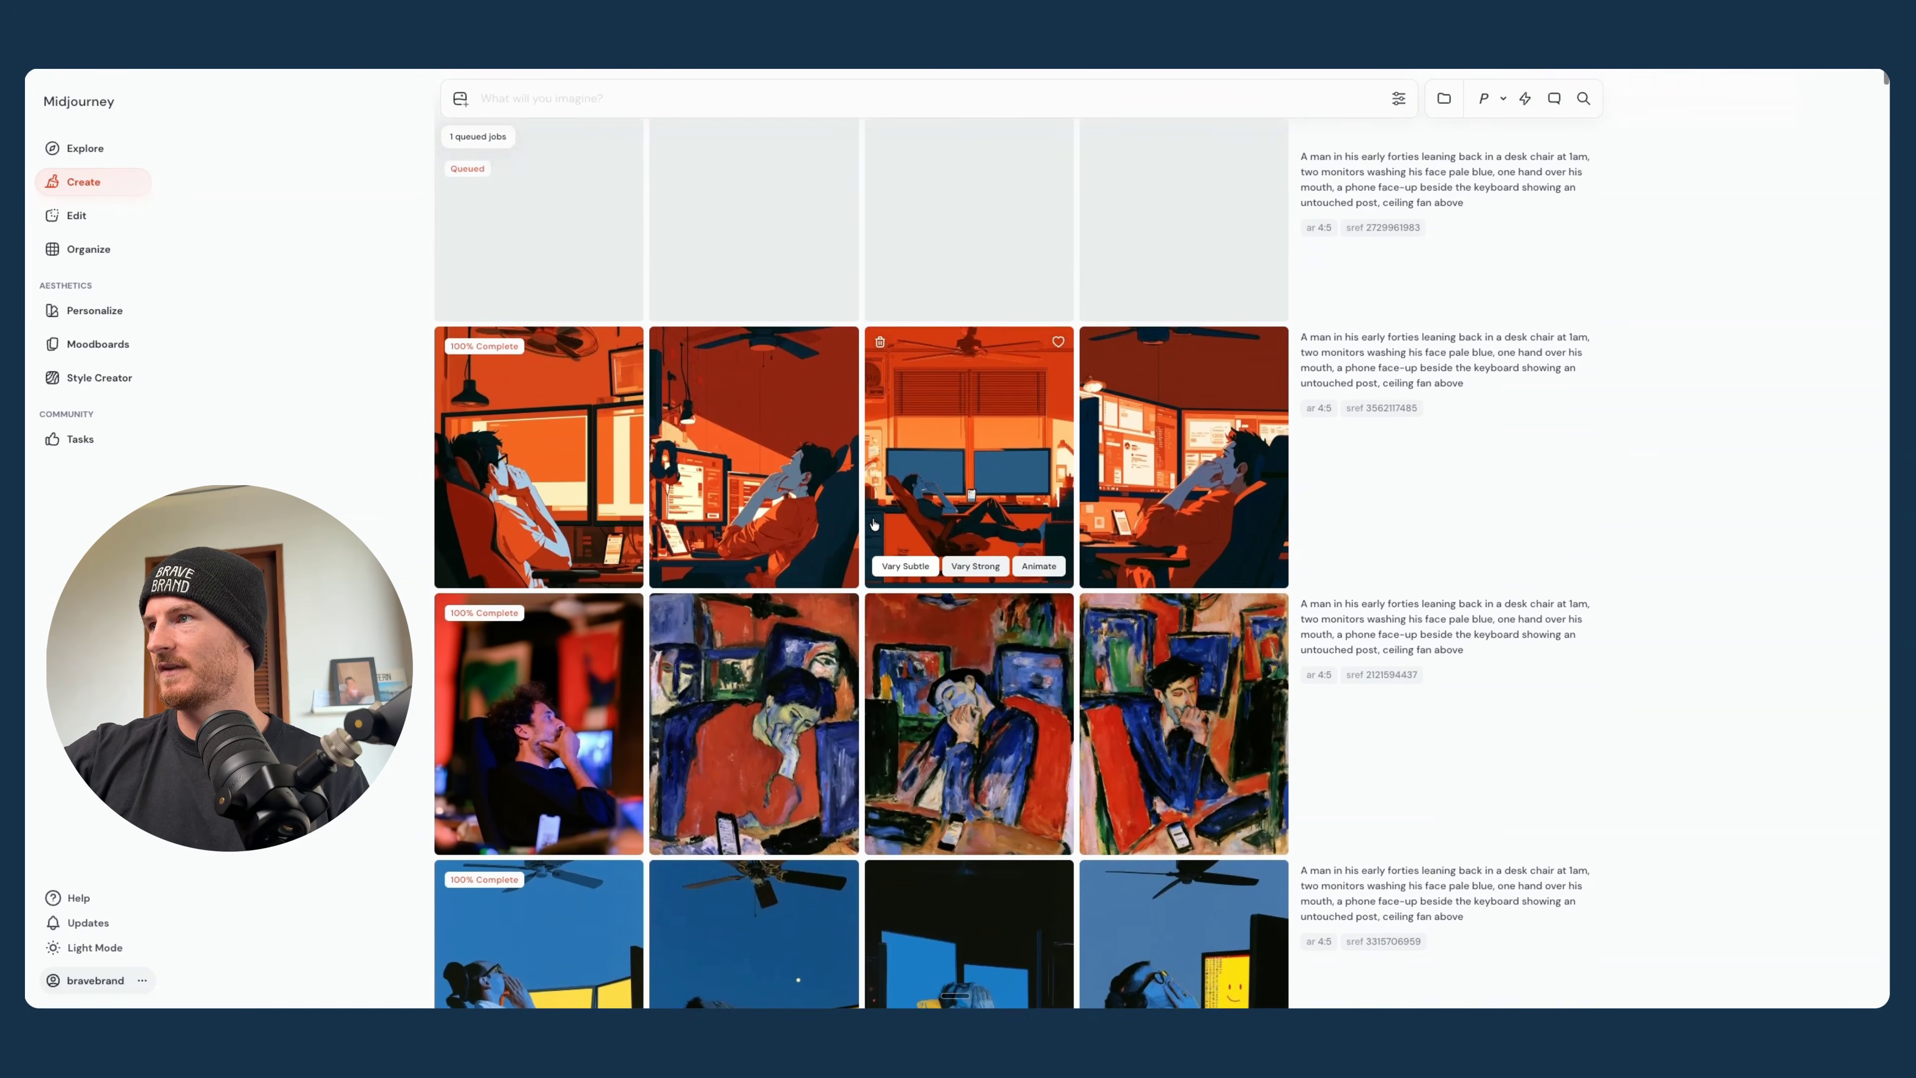
scroll(873, 524, "up", 2)
scroll(740, 354, "down", 4)
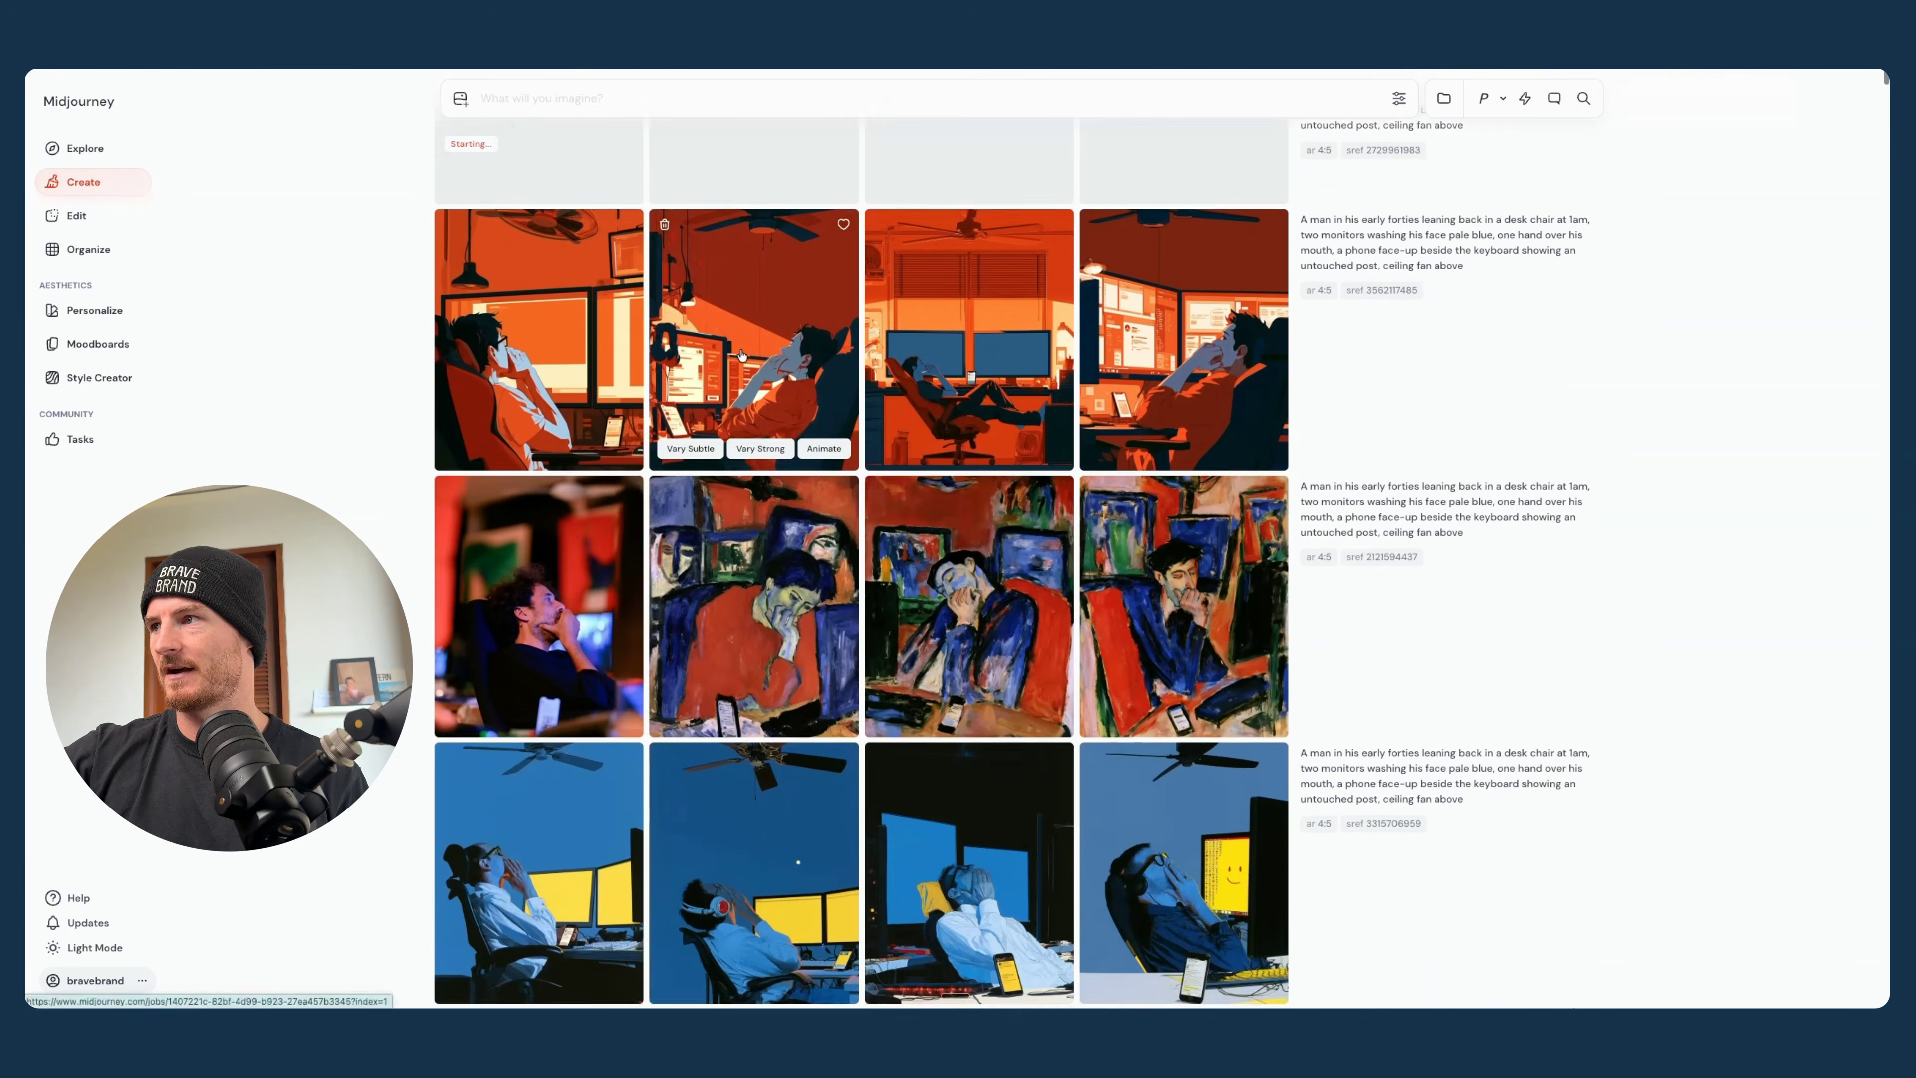
scroll(741, 355, "down", 3)
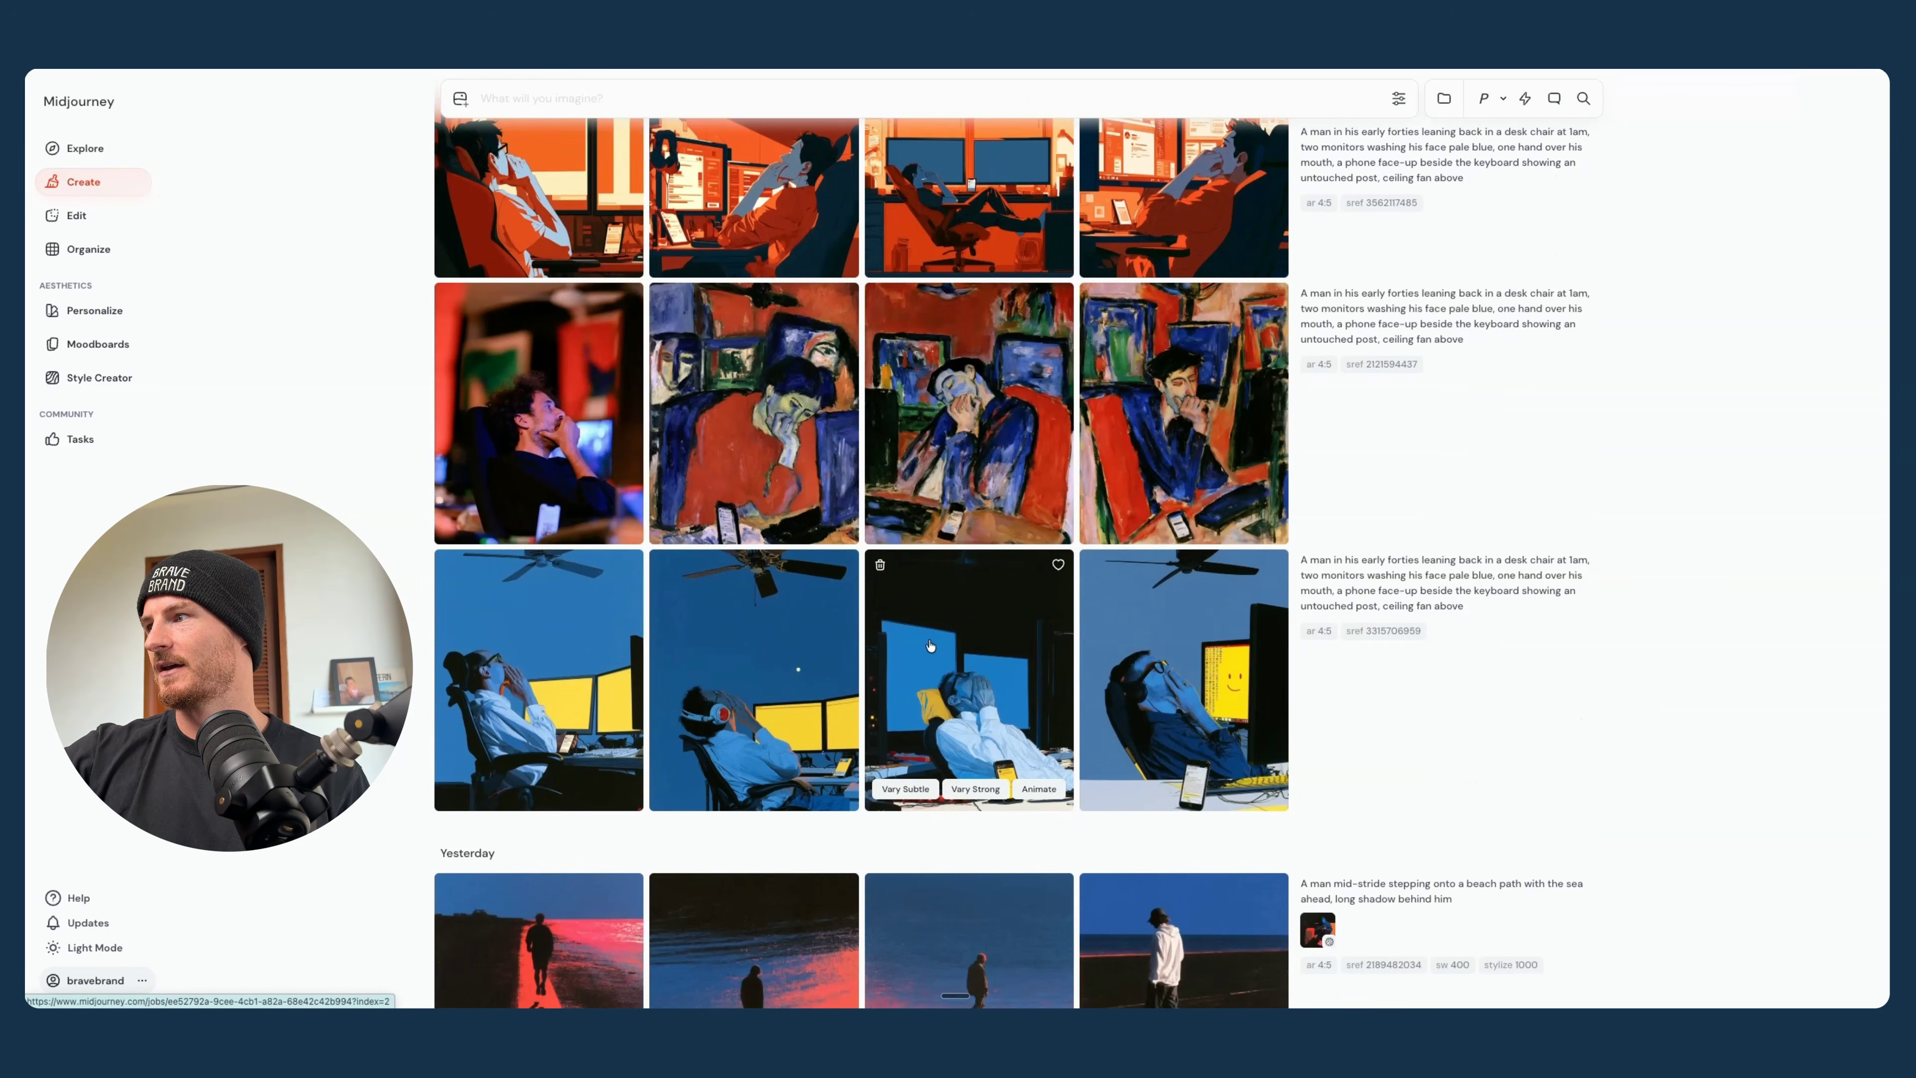
- Enlarge the images of the blue-and-yellow batch and compare them one by one
left_click(1149, 646)
key("Left")
key("Left")
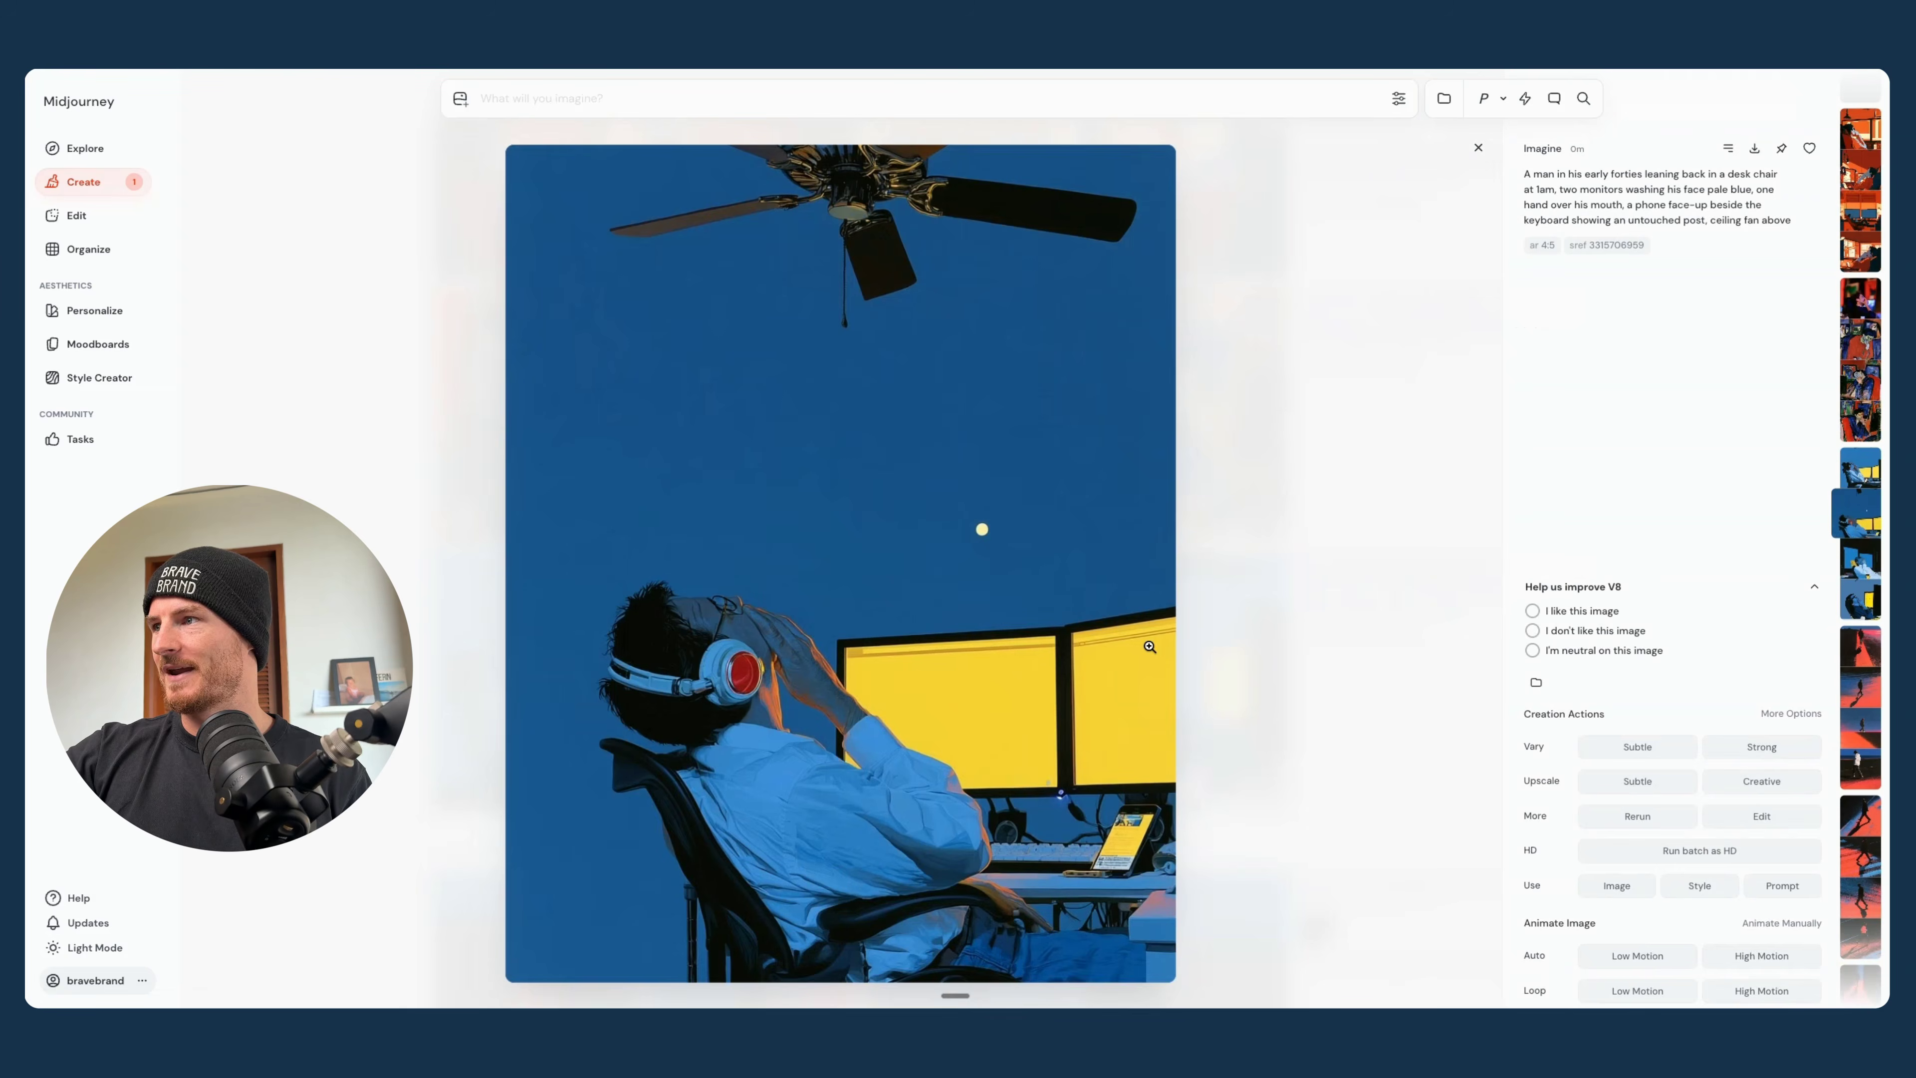
key("Left")
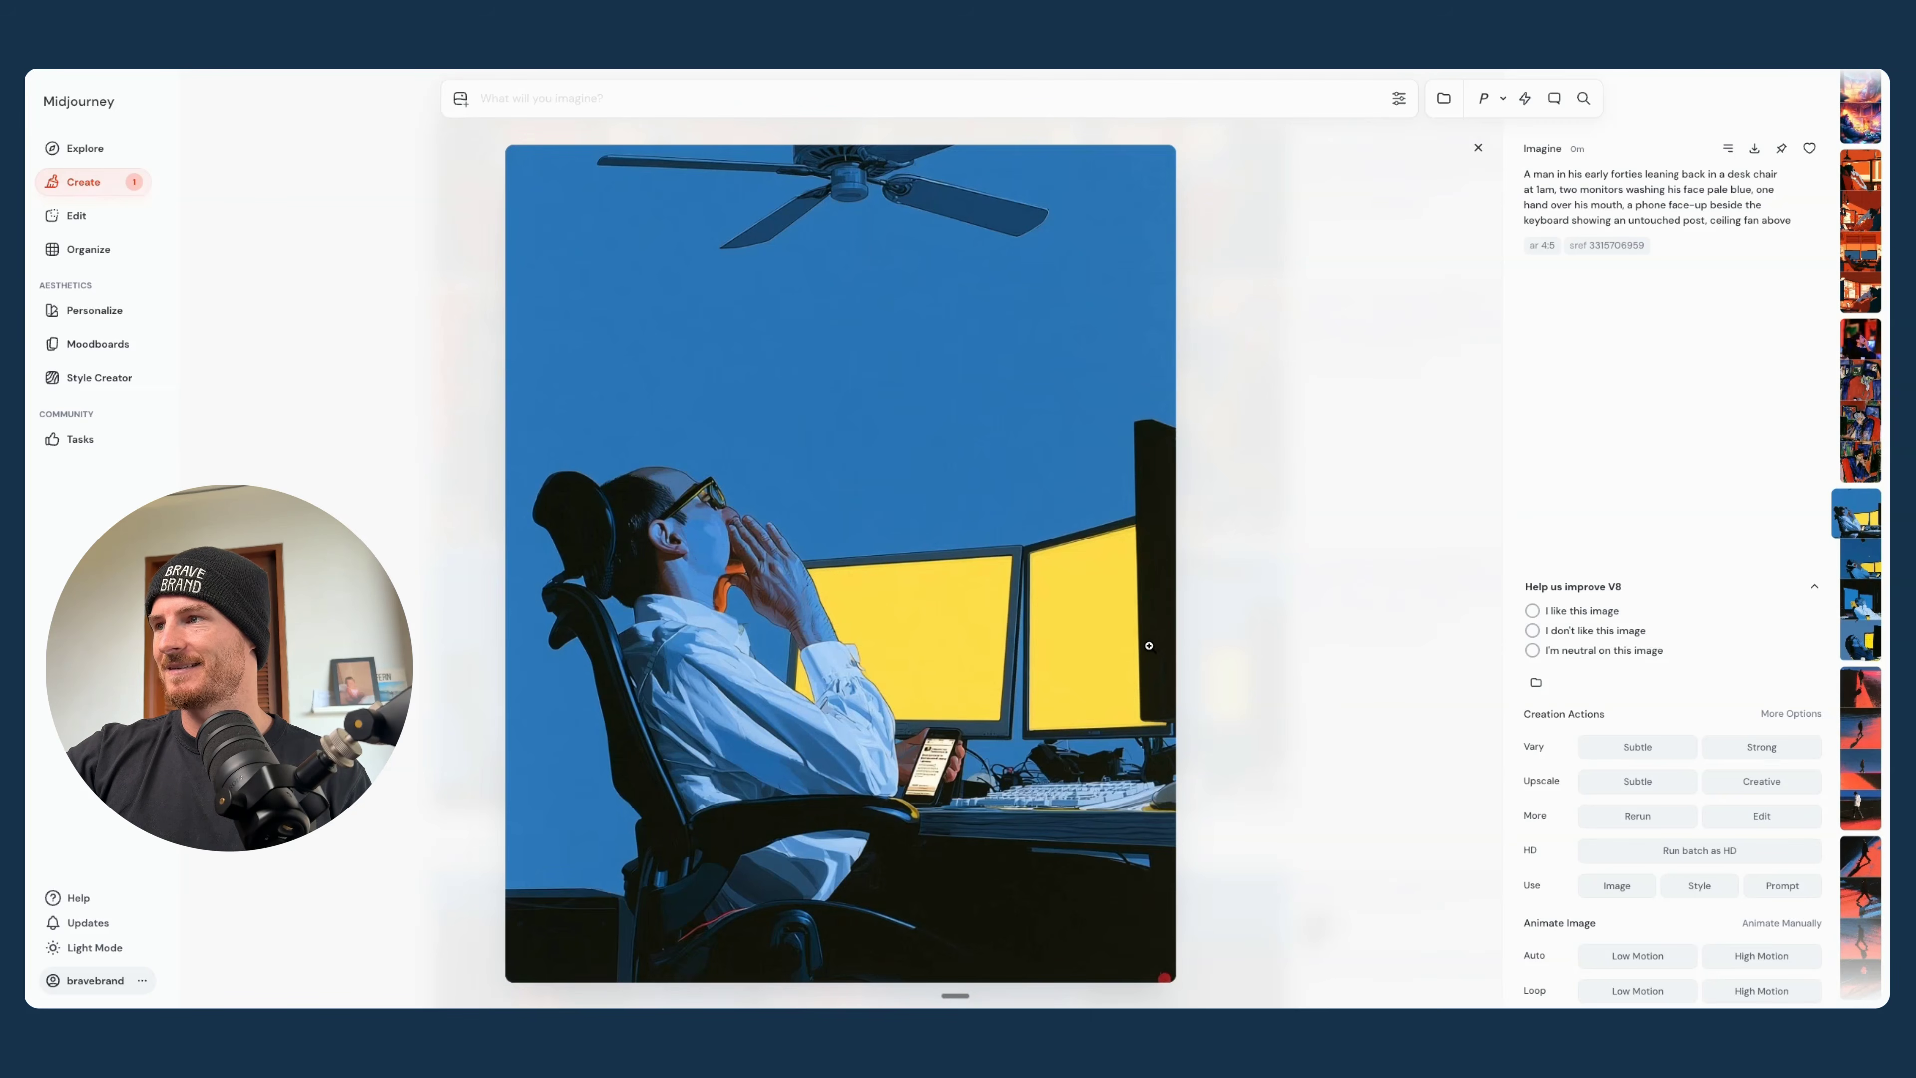
key("Right")
key("Right")
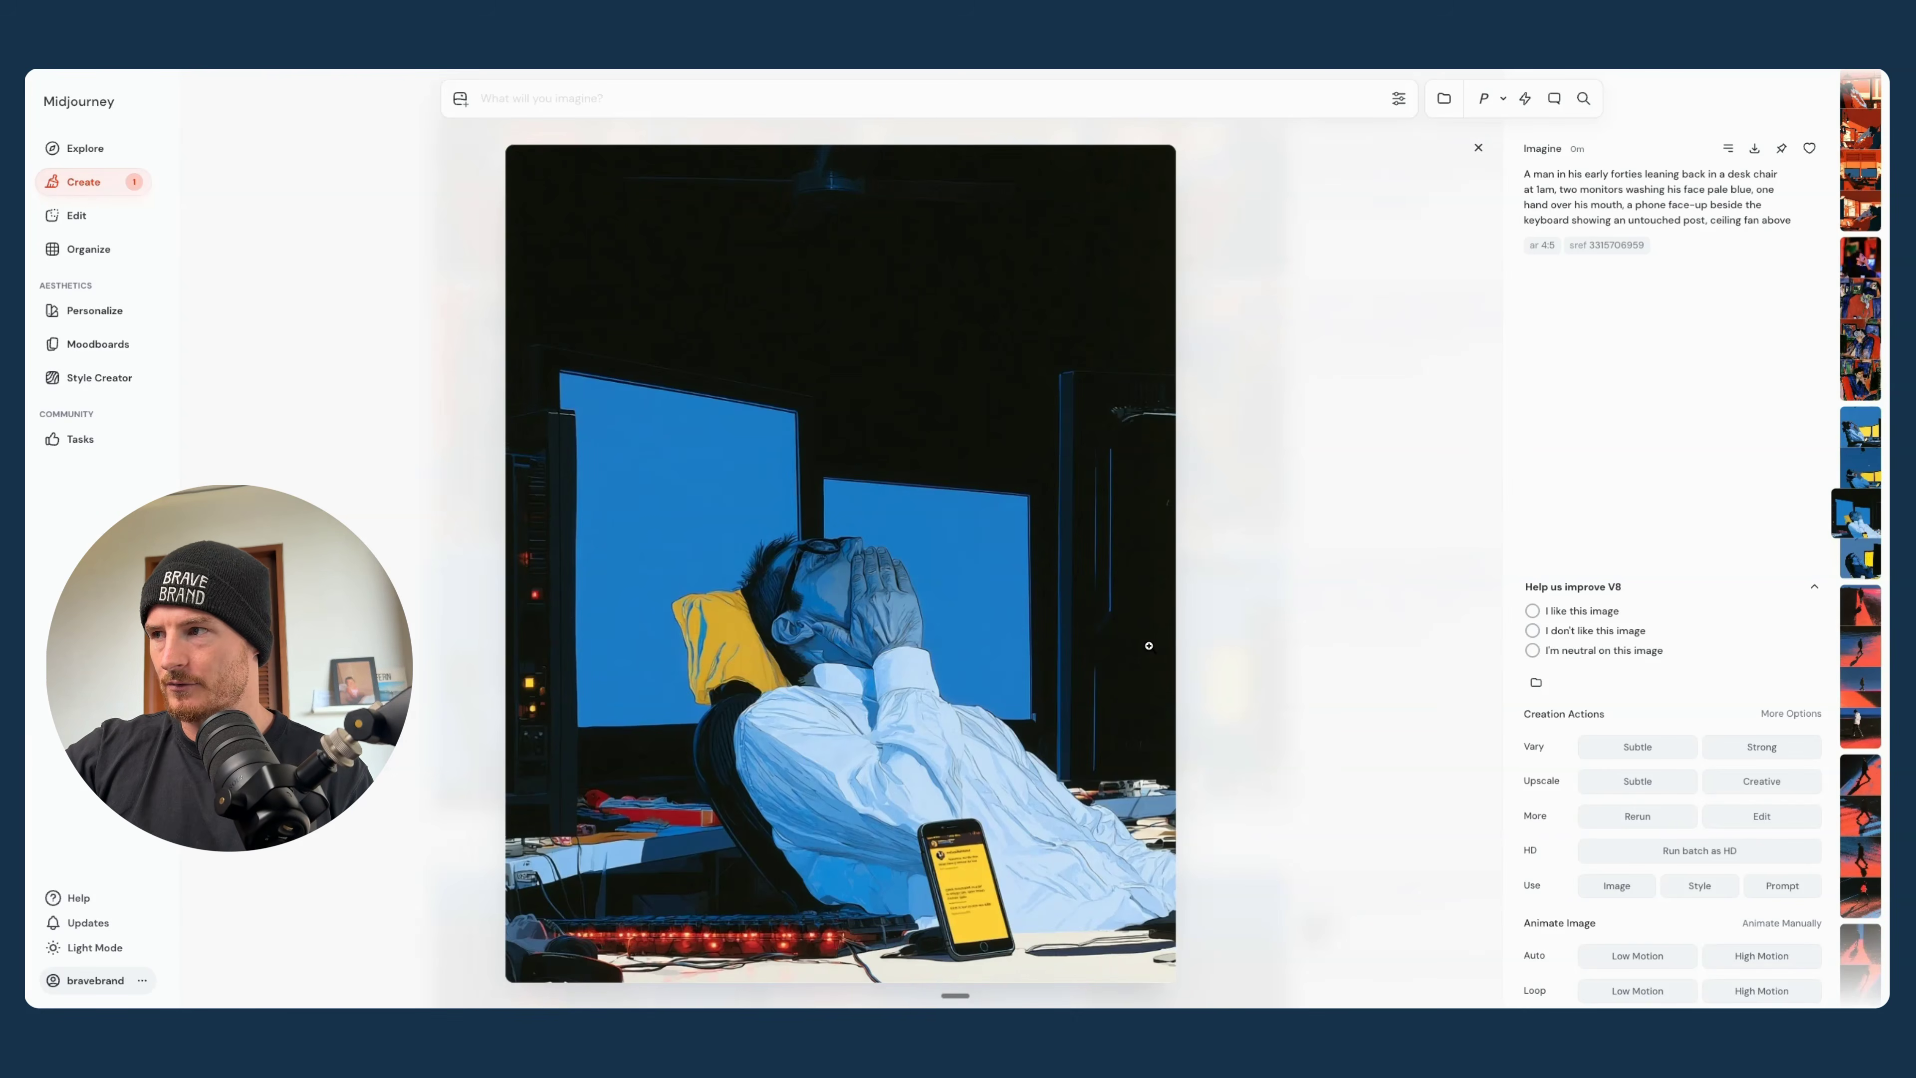
- Compare the enlarged desk-chair scene images from the blue-and-yellow batch back through the red painterly batch to the orange one
key("Left")
key("Left")
key("Left")
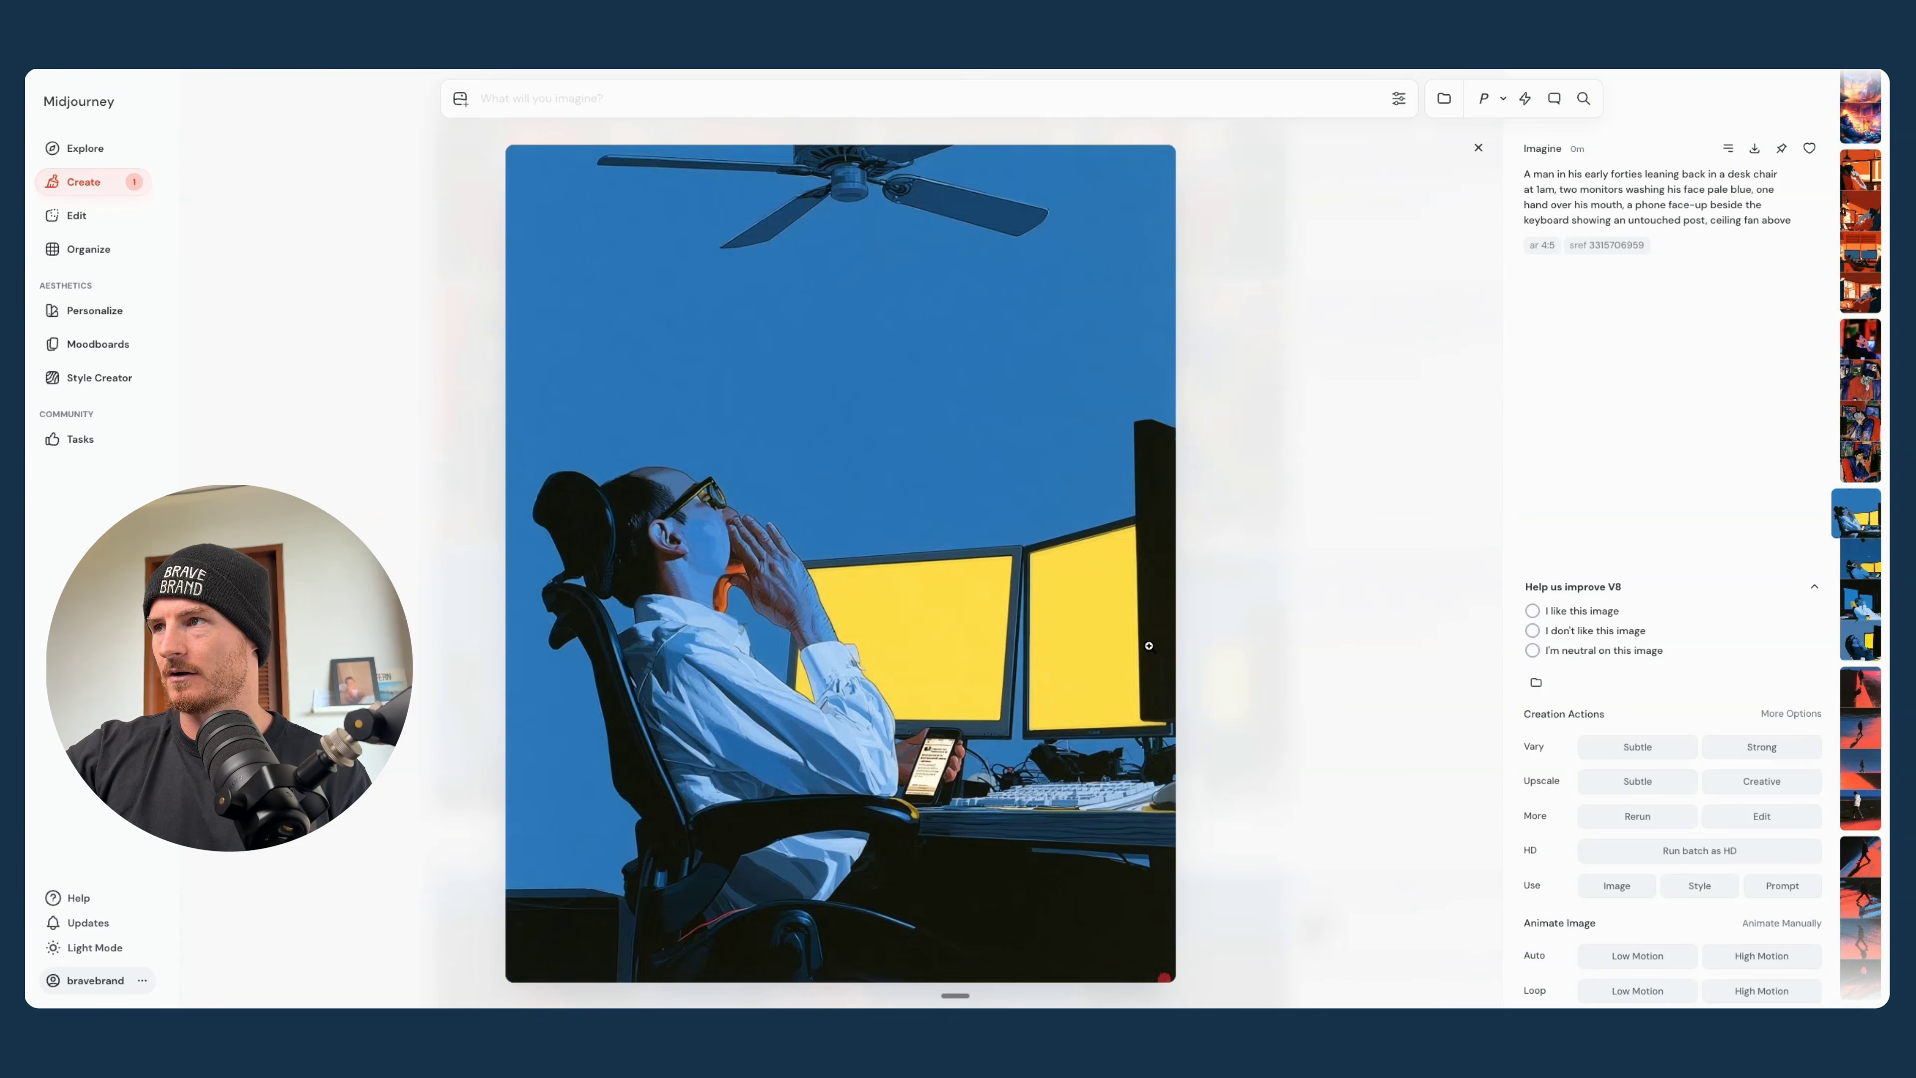
key("Left")
key("Left")
key("Left")
key("Left")
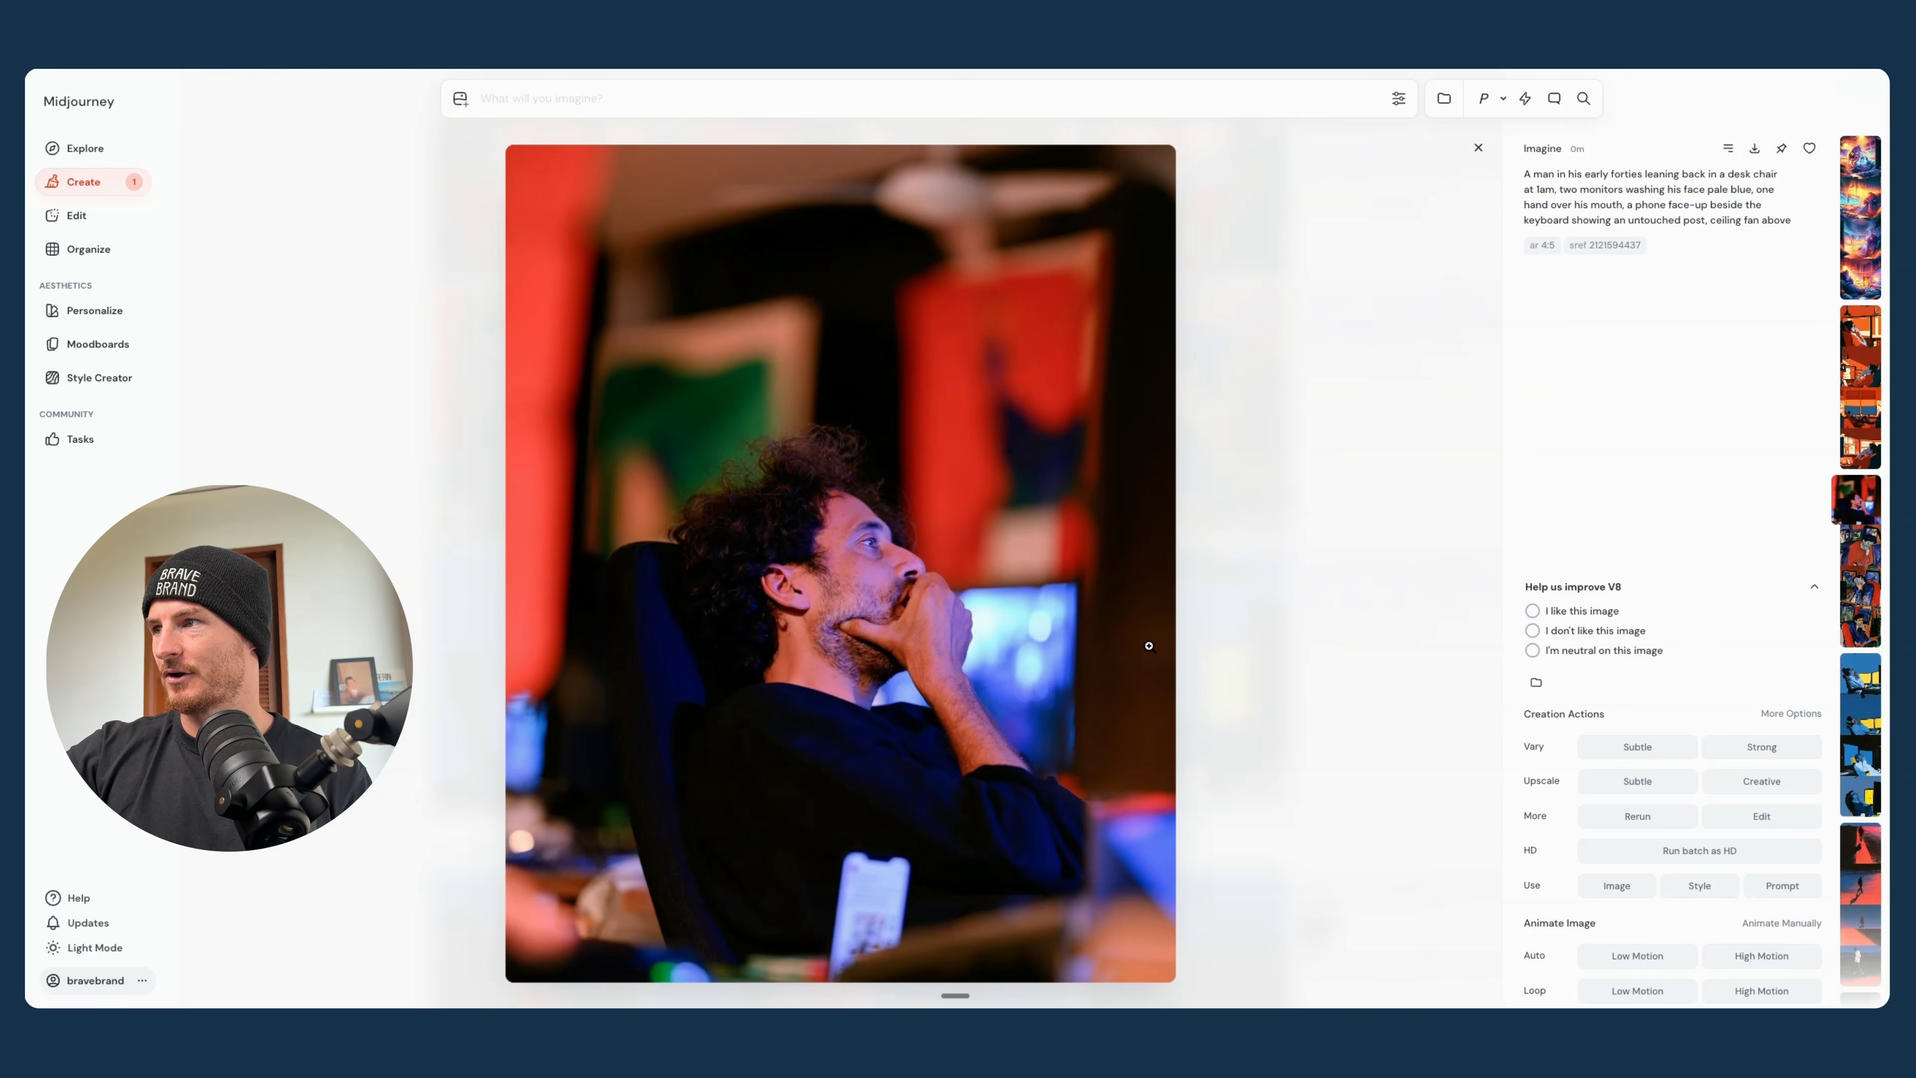
key("Left")
key("Left")
key("Left")
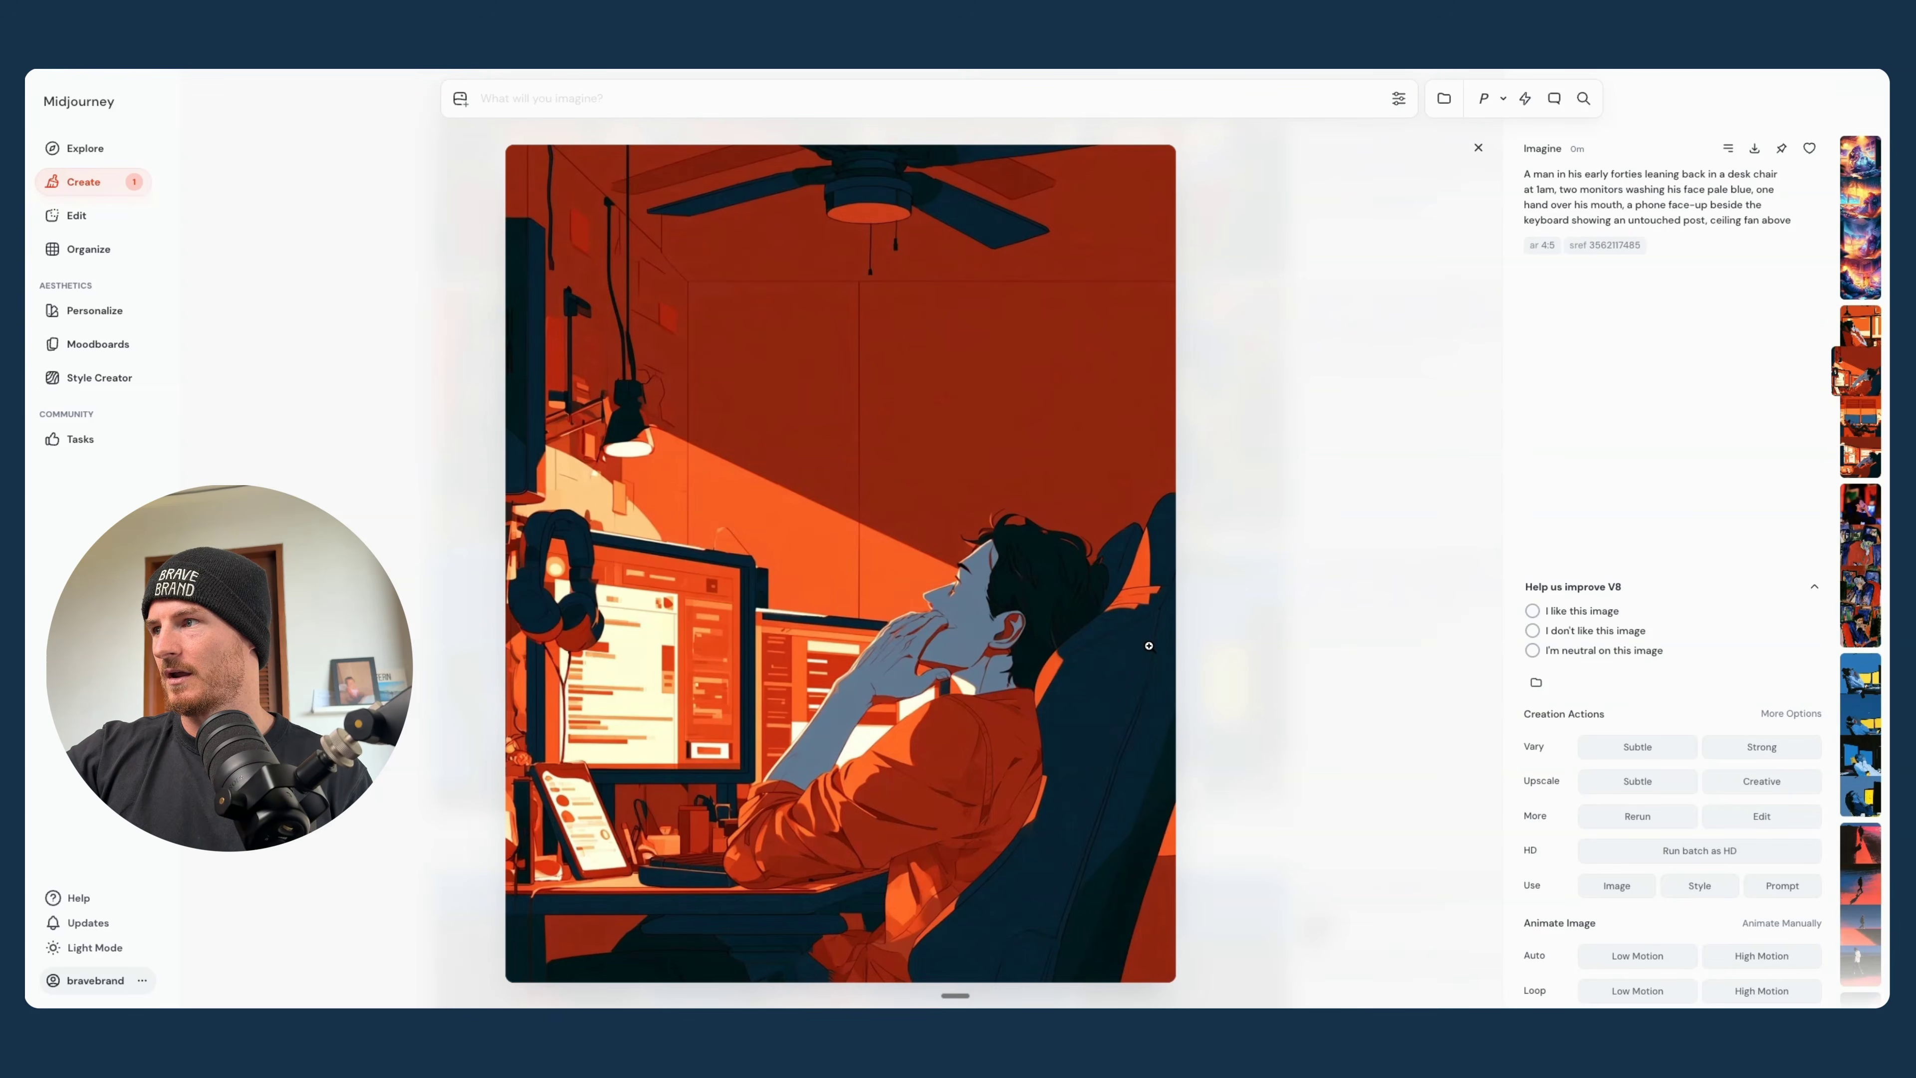
- Compare the remaining enlarged images through the glowing fantasy-style batch and return to the image overview
key("Left")
key("Left")
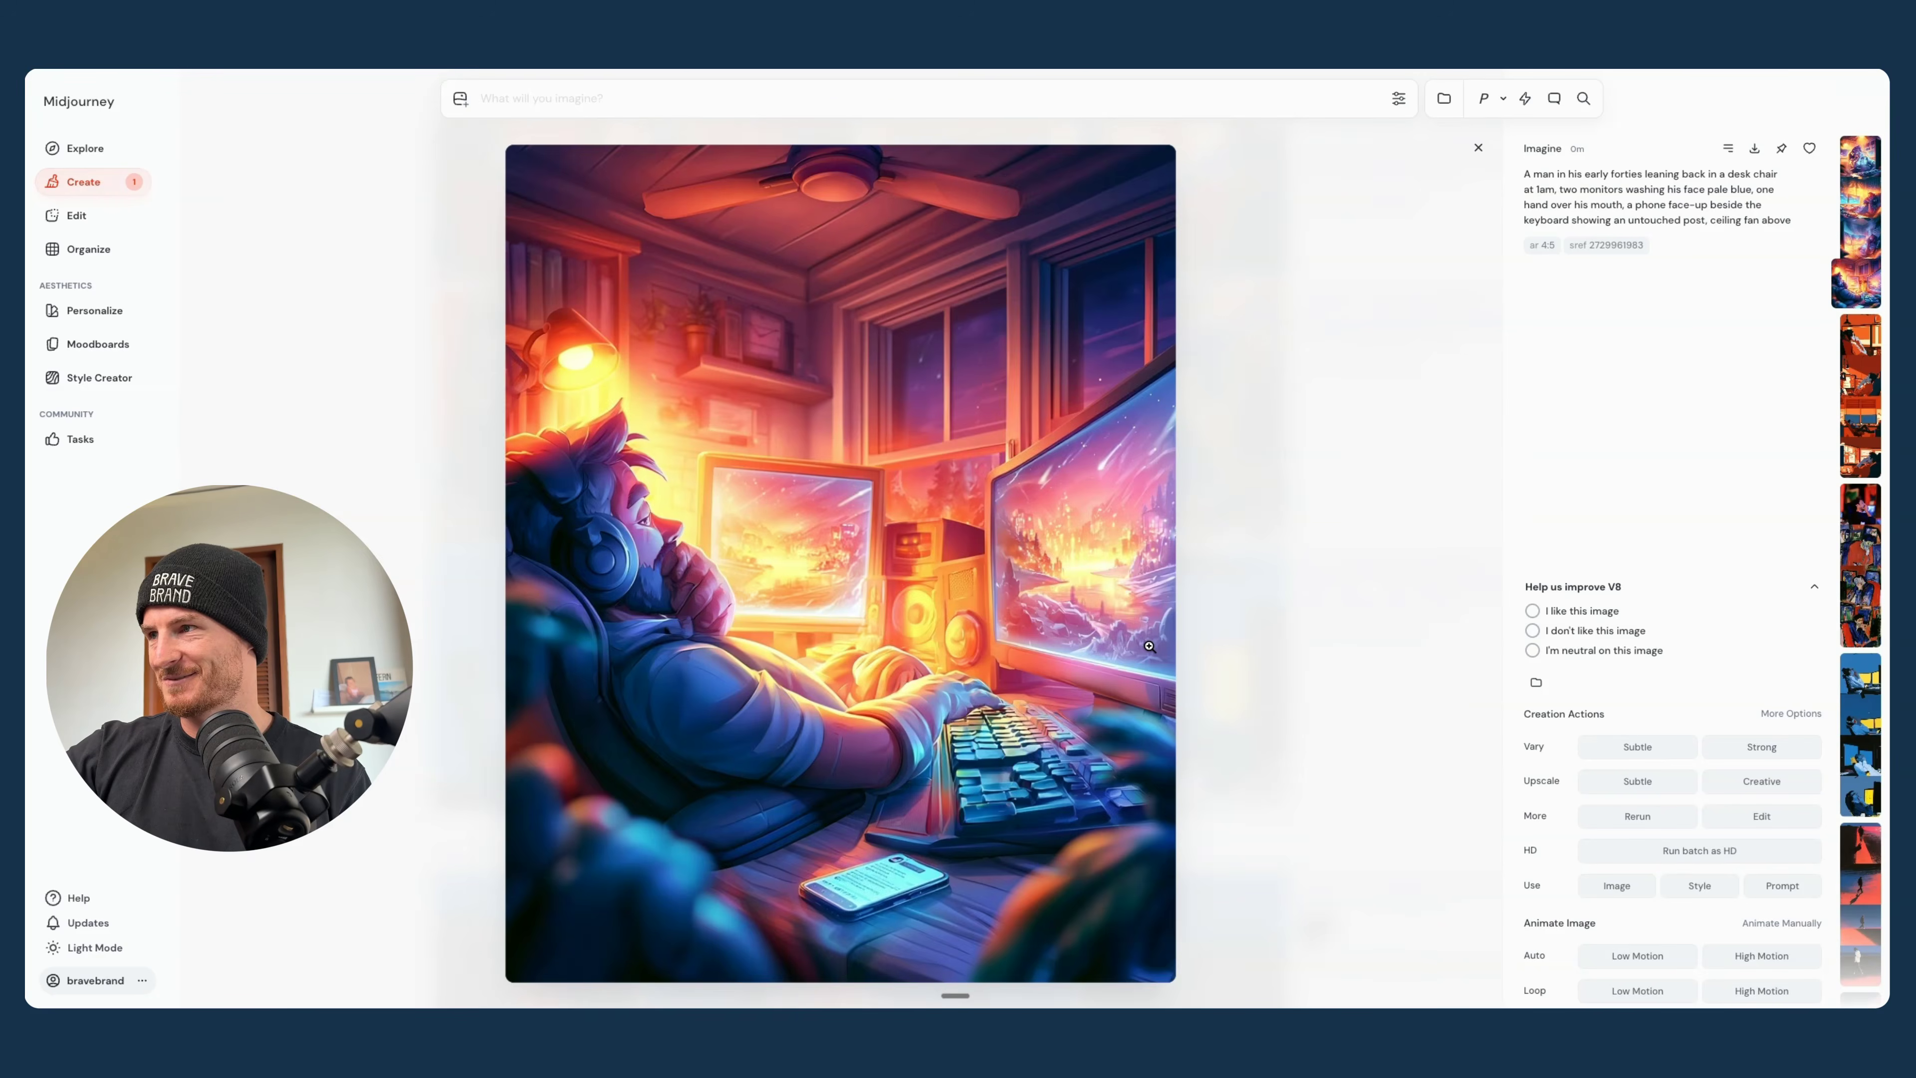
key("Left")
key("Left")
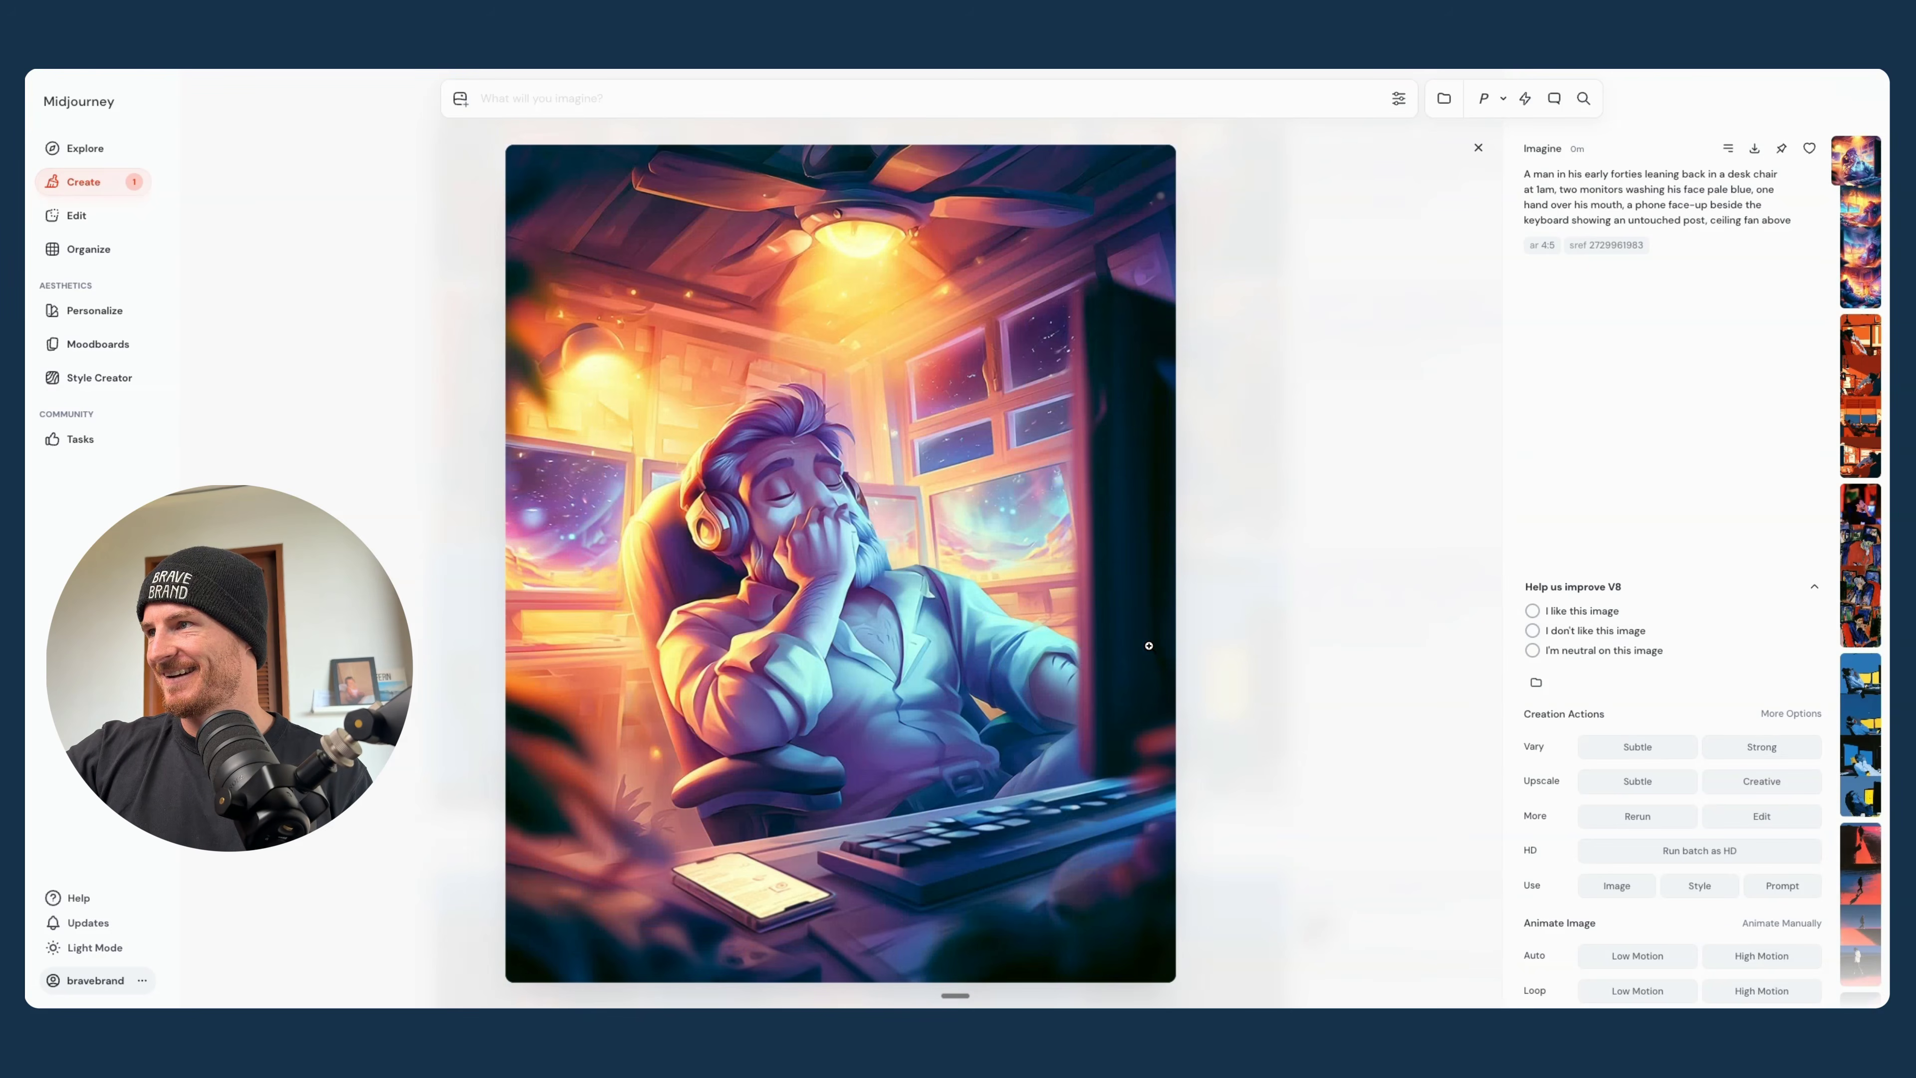
left_click(1478, 149)
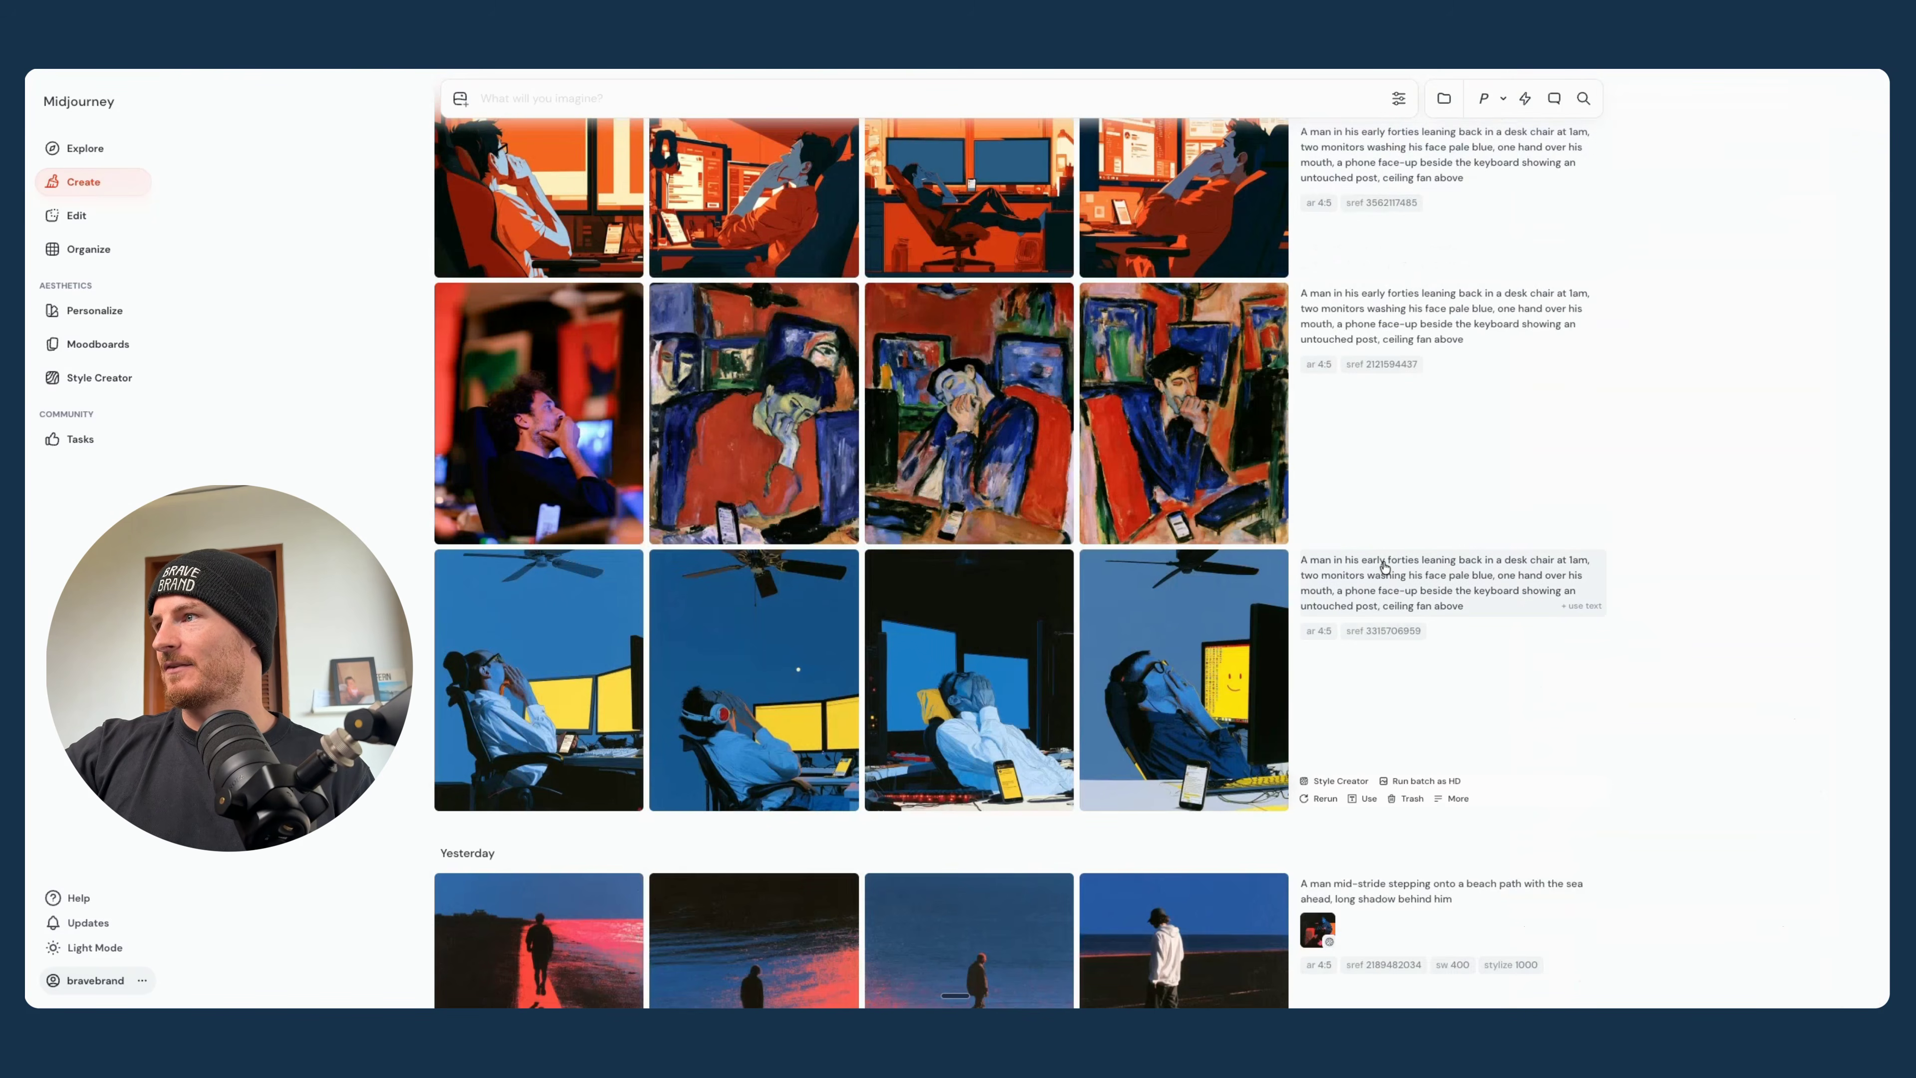
- Generate another round of random-style image batches from the same 1am desk-chair prompt
scroll(1382, 564, "up", 6)
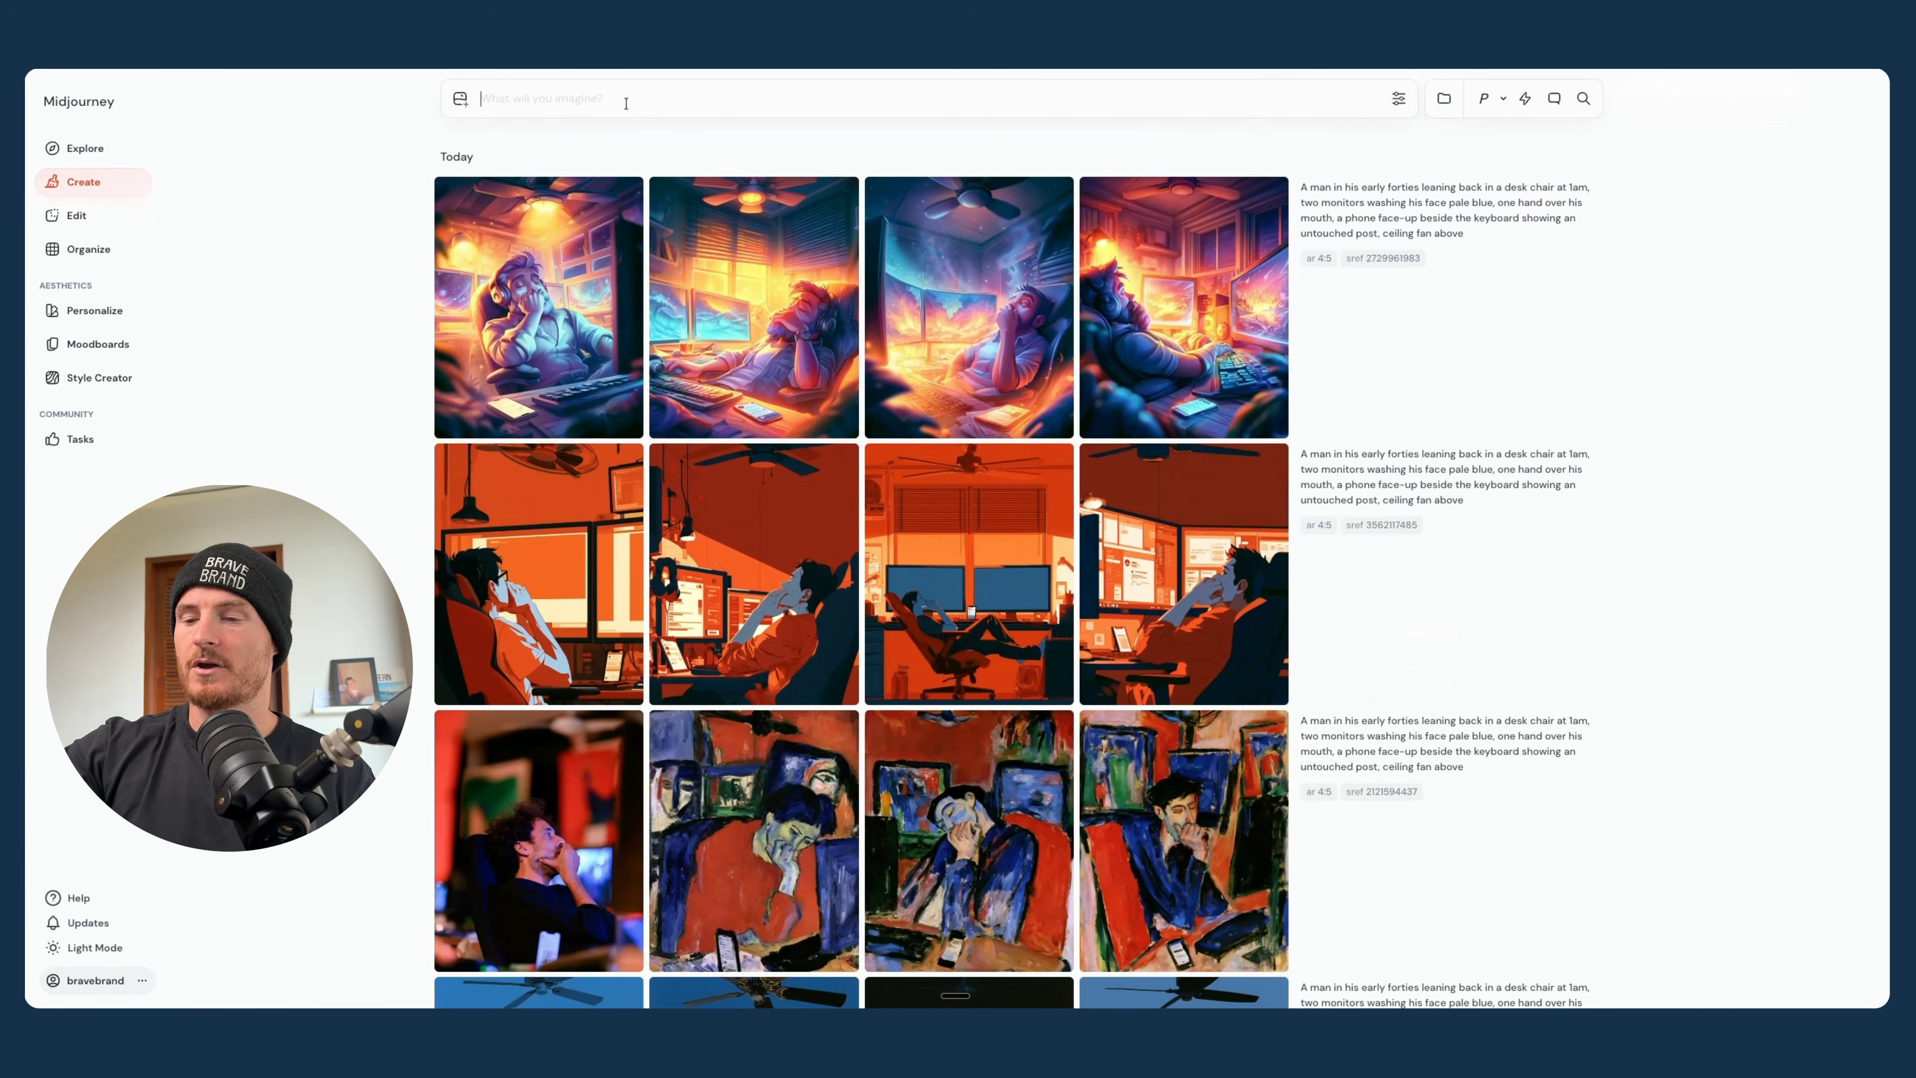
key("ctrl+v")
key("Return")
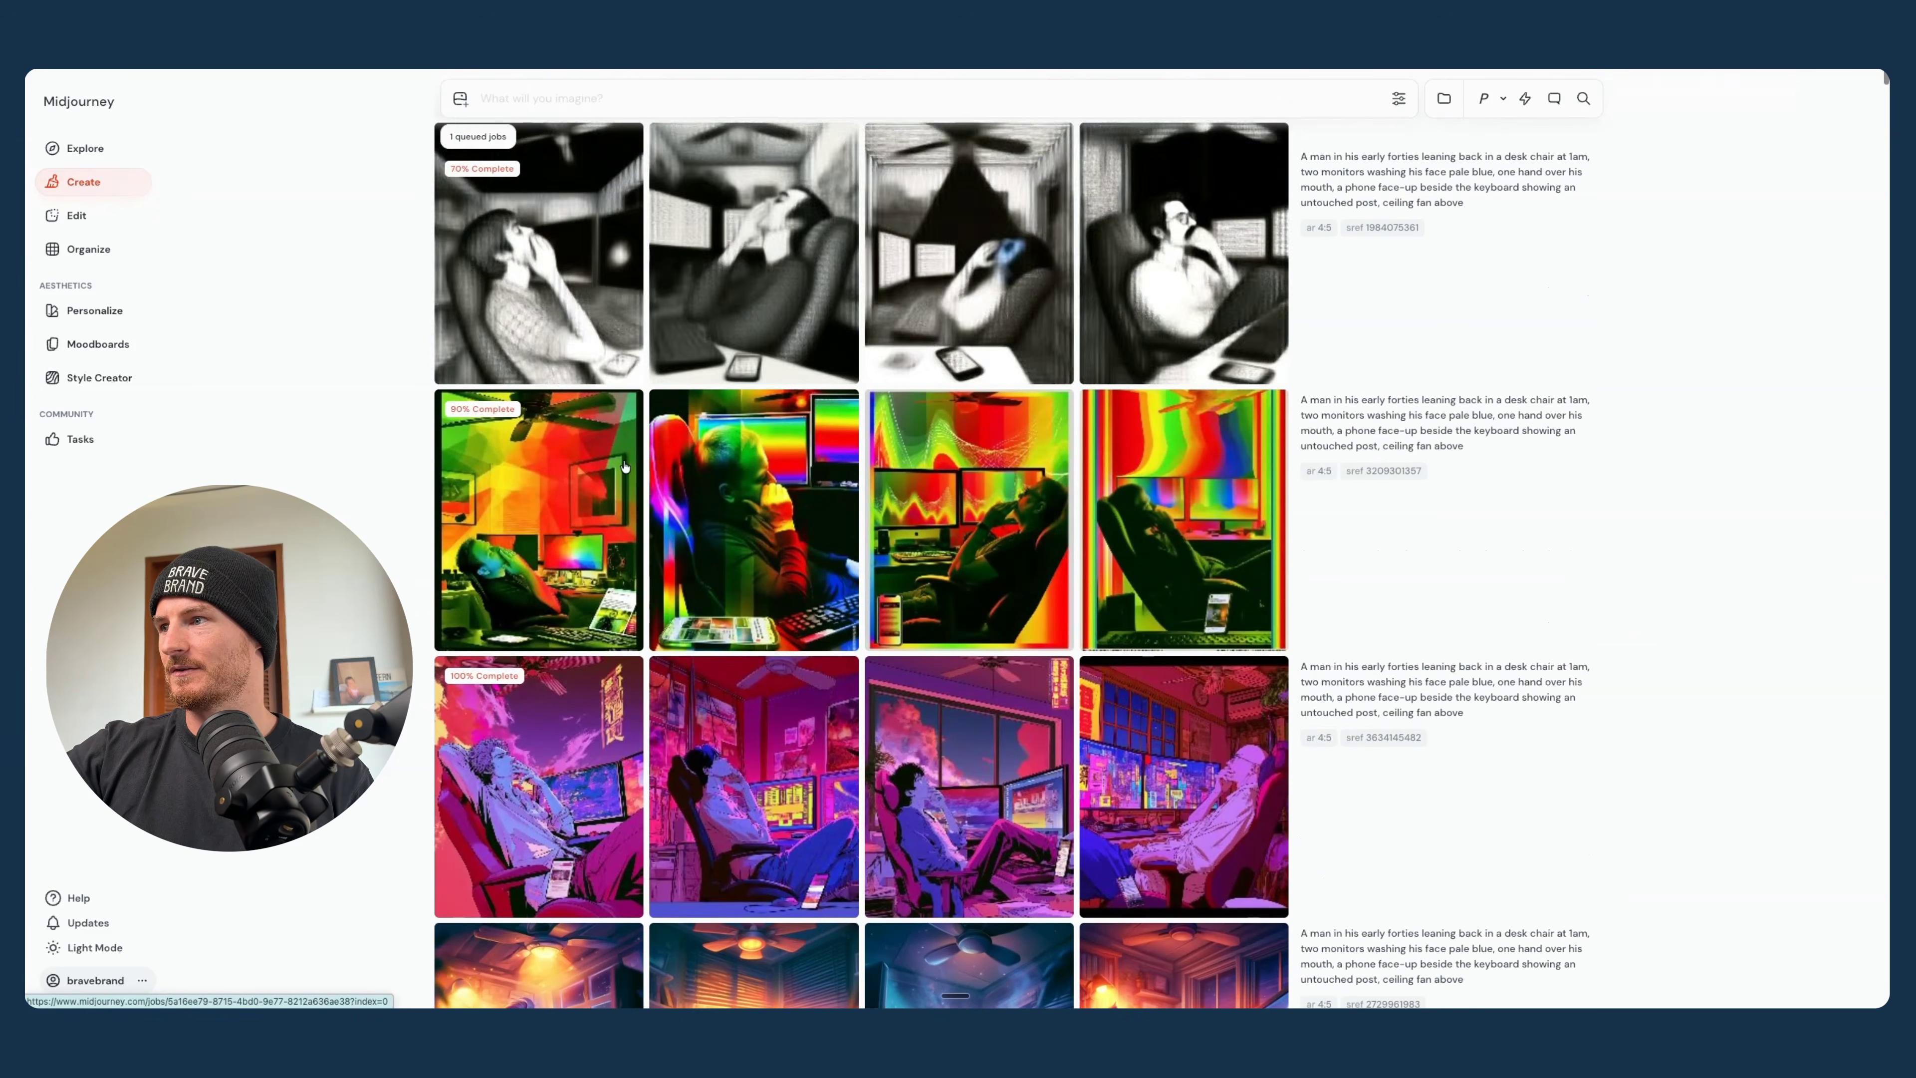
- Look over the new random-style batches and enlarge the purple-and-magenta image of the man at his monitors
scroll(969, 755, "down", 2)
left_click(1161, 529)
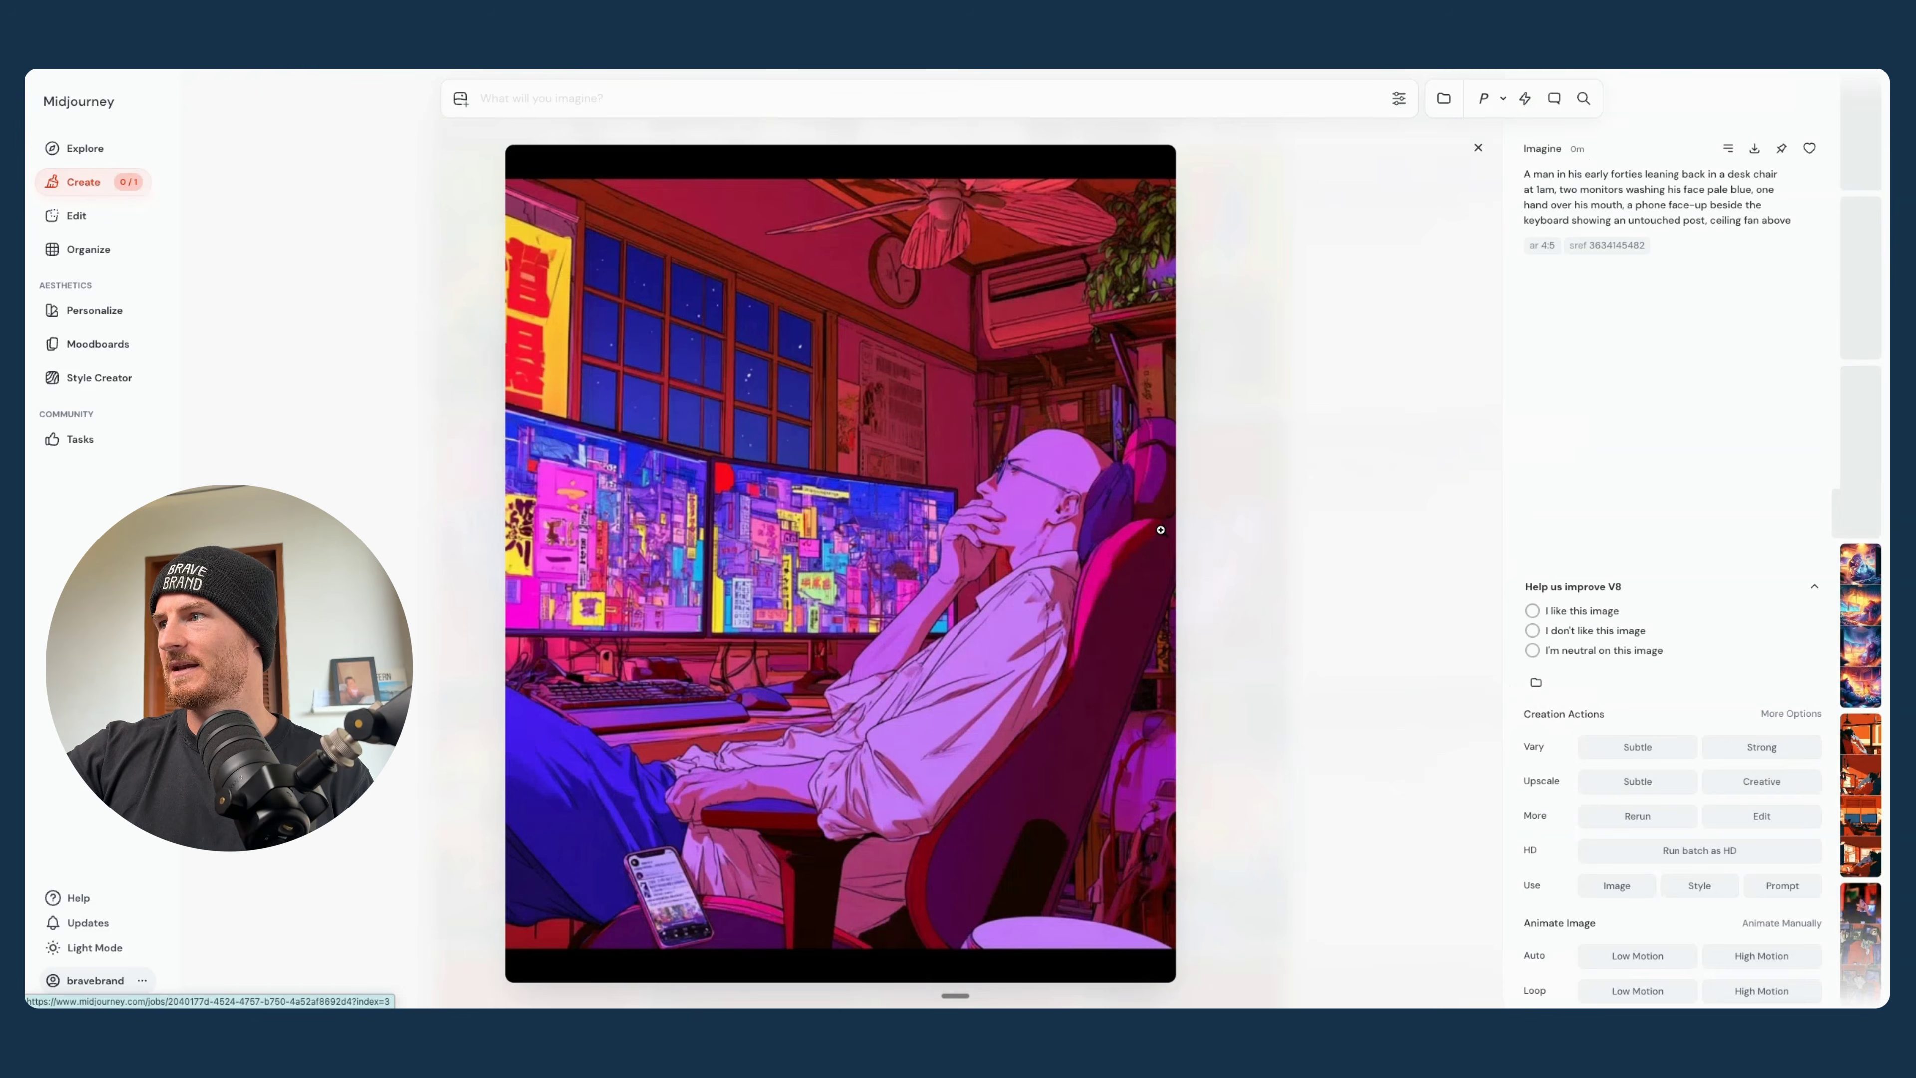
scroll(1160, 529, "down", 2)
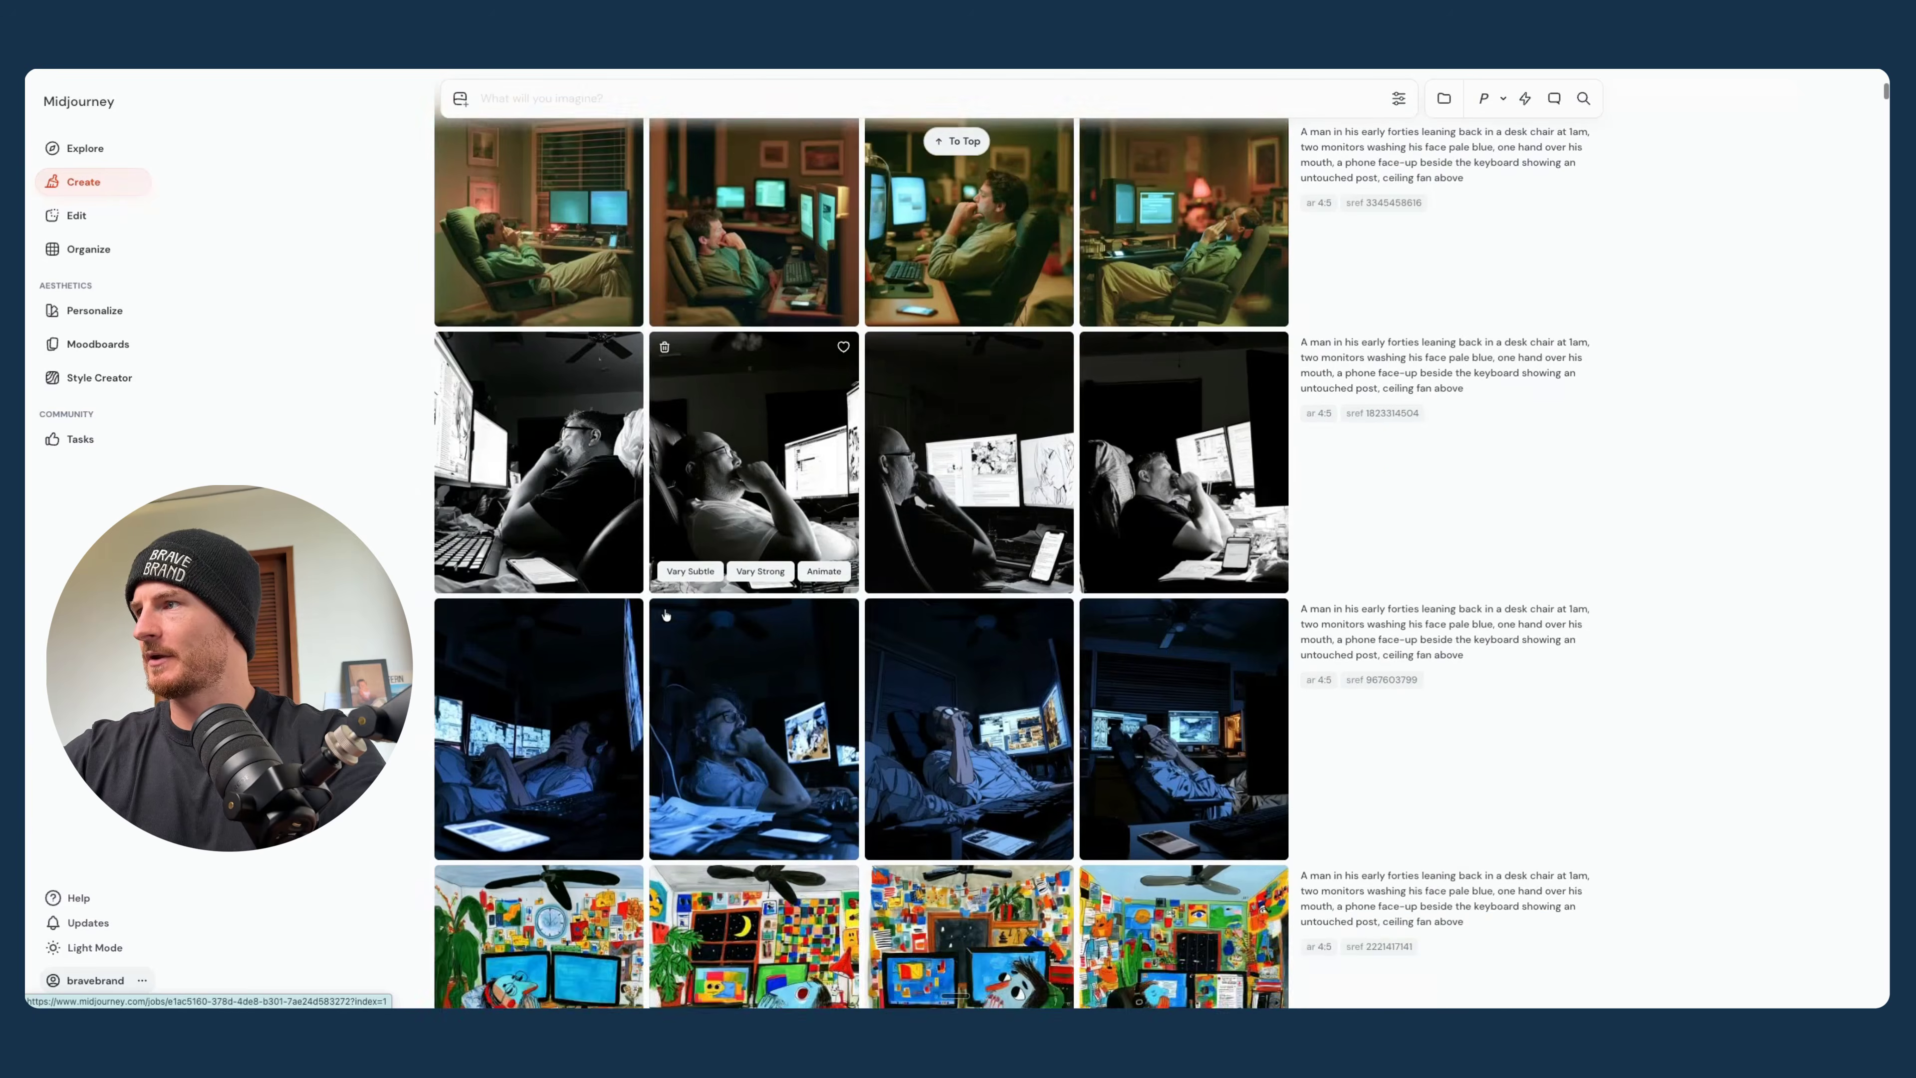
- Look through the balcony, spare-bedroom and studio office batches, enlarging images of the sunlit yellow studio office
scroll(765, 261, "up", 10)
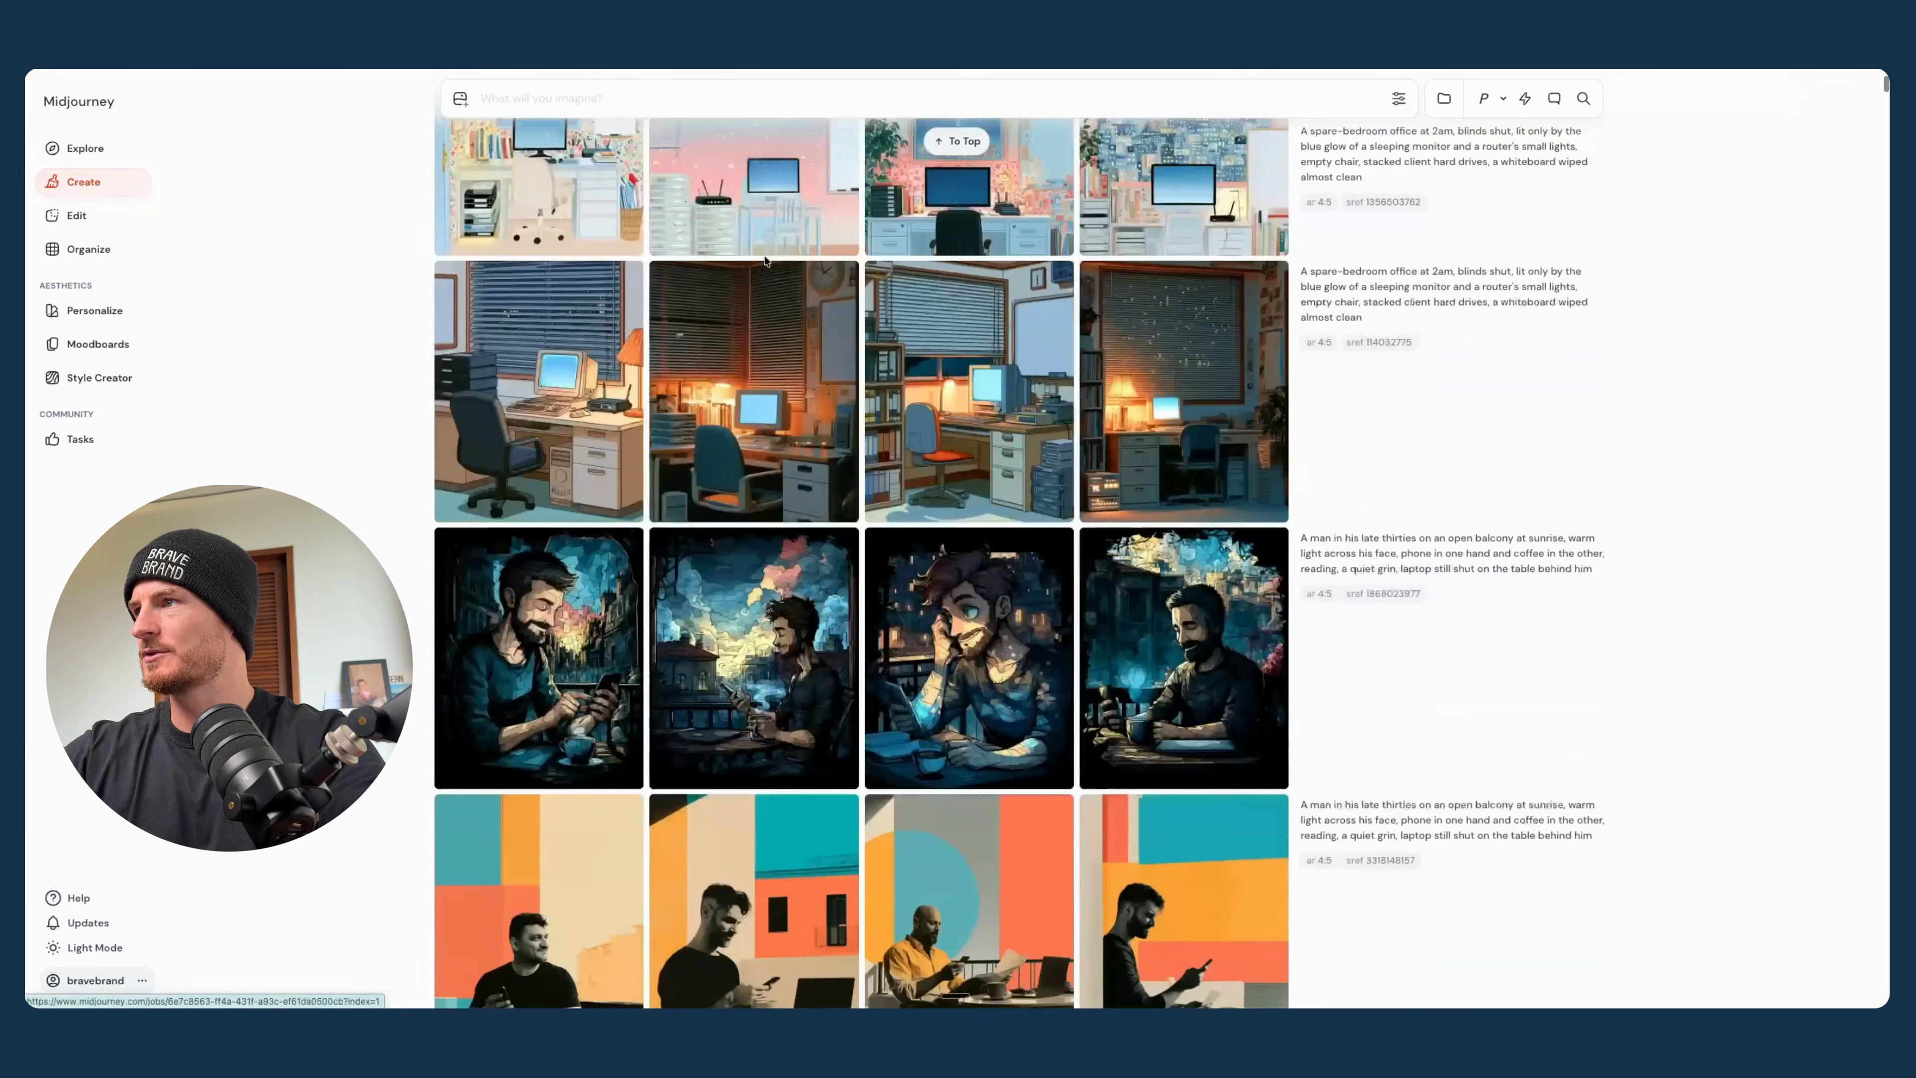
scroll(812, 515, "up", 10)
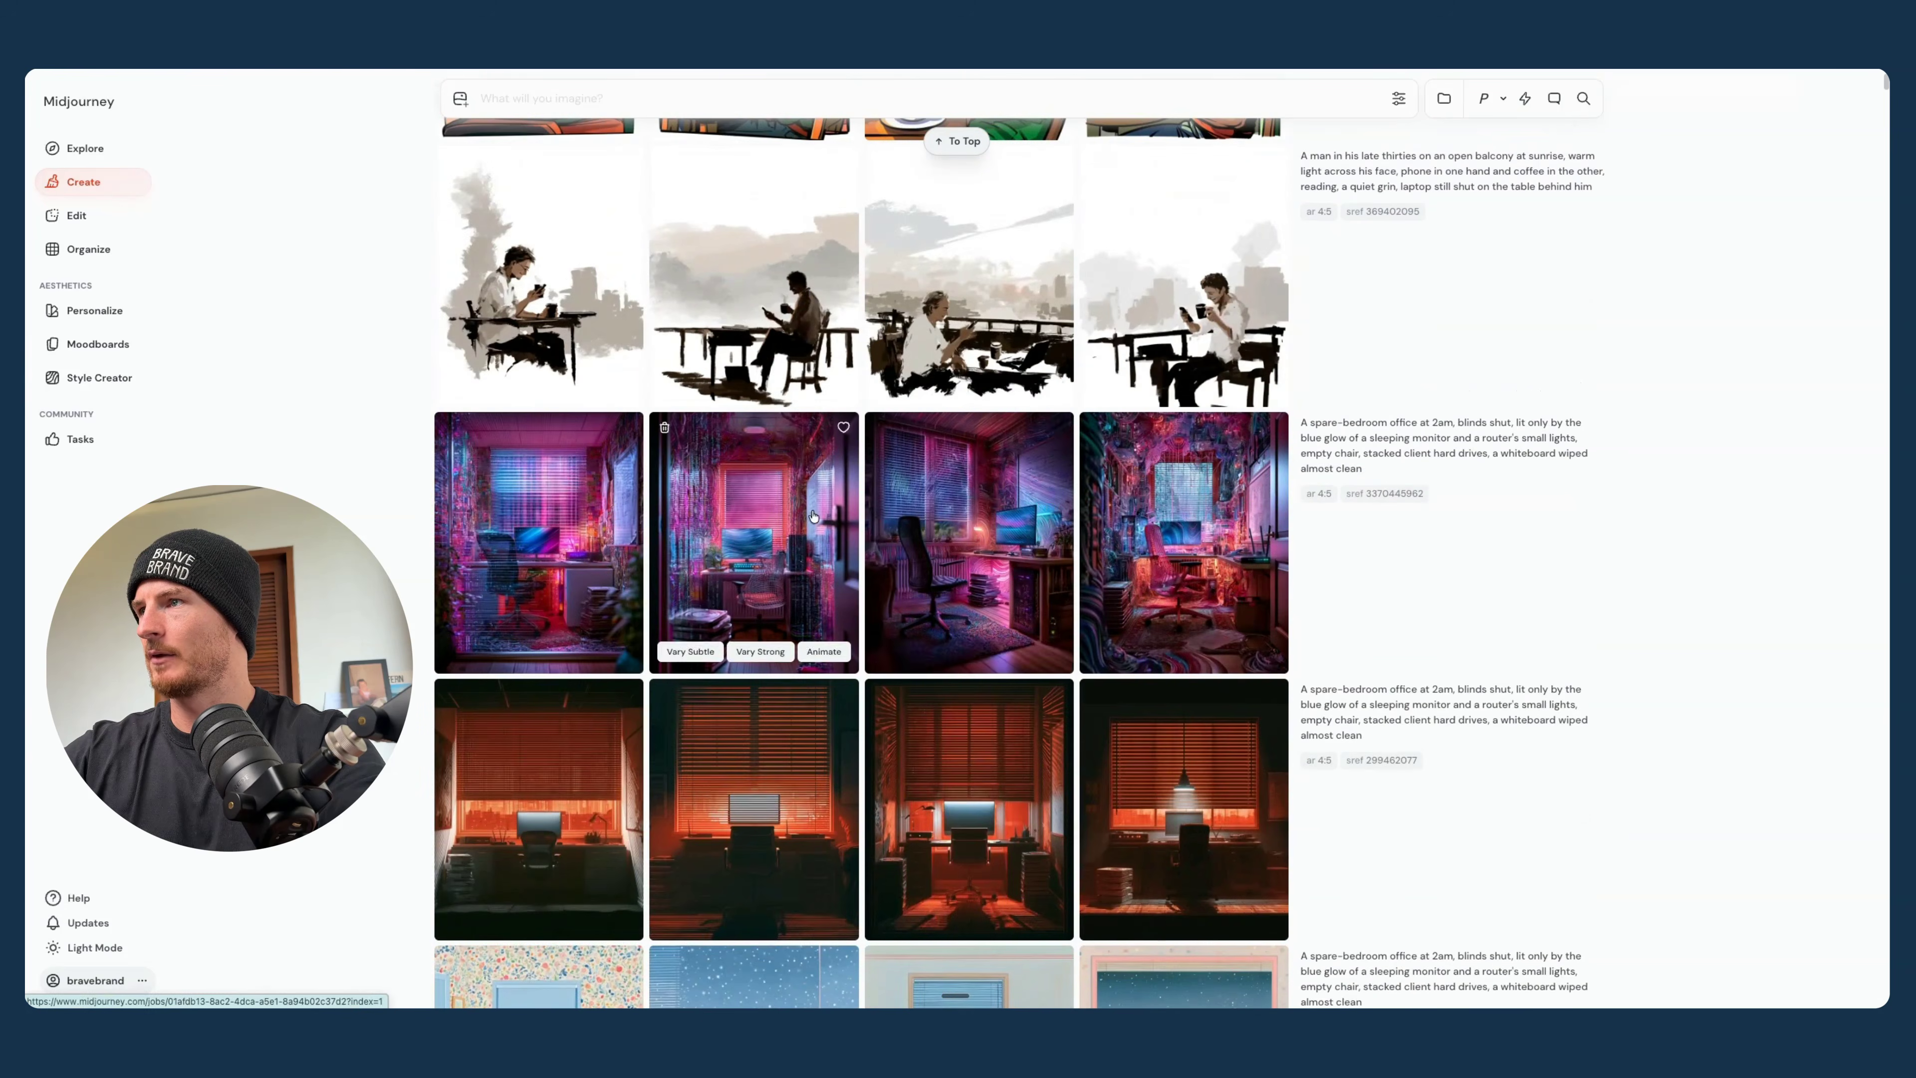
scroll(813, 515, "up", 6)
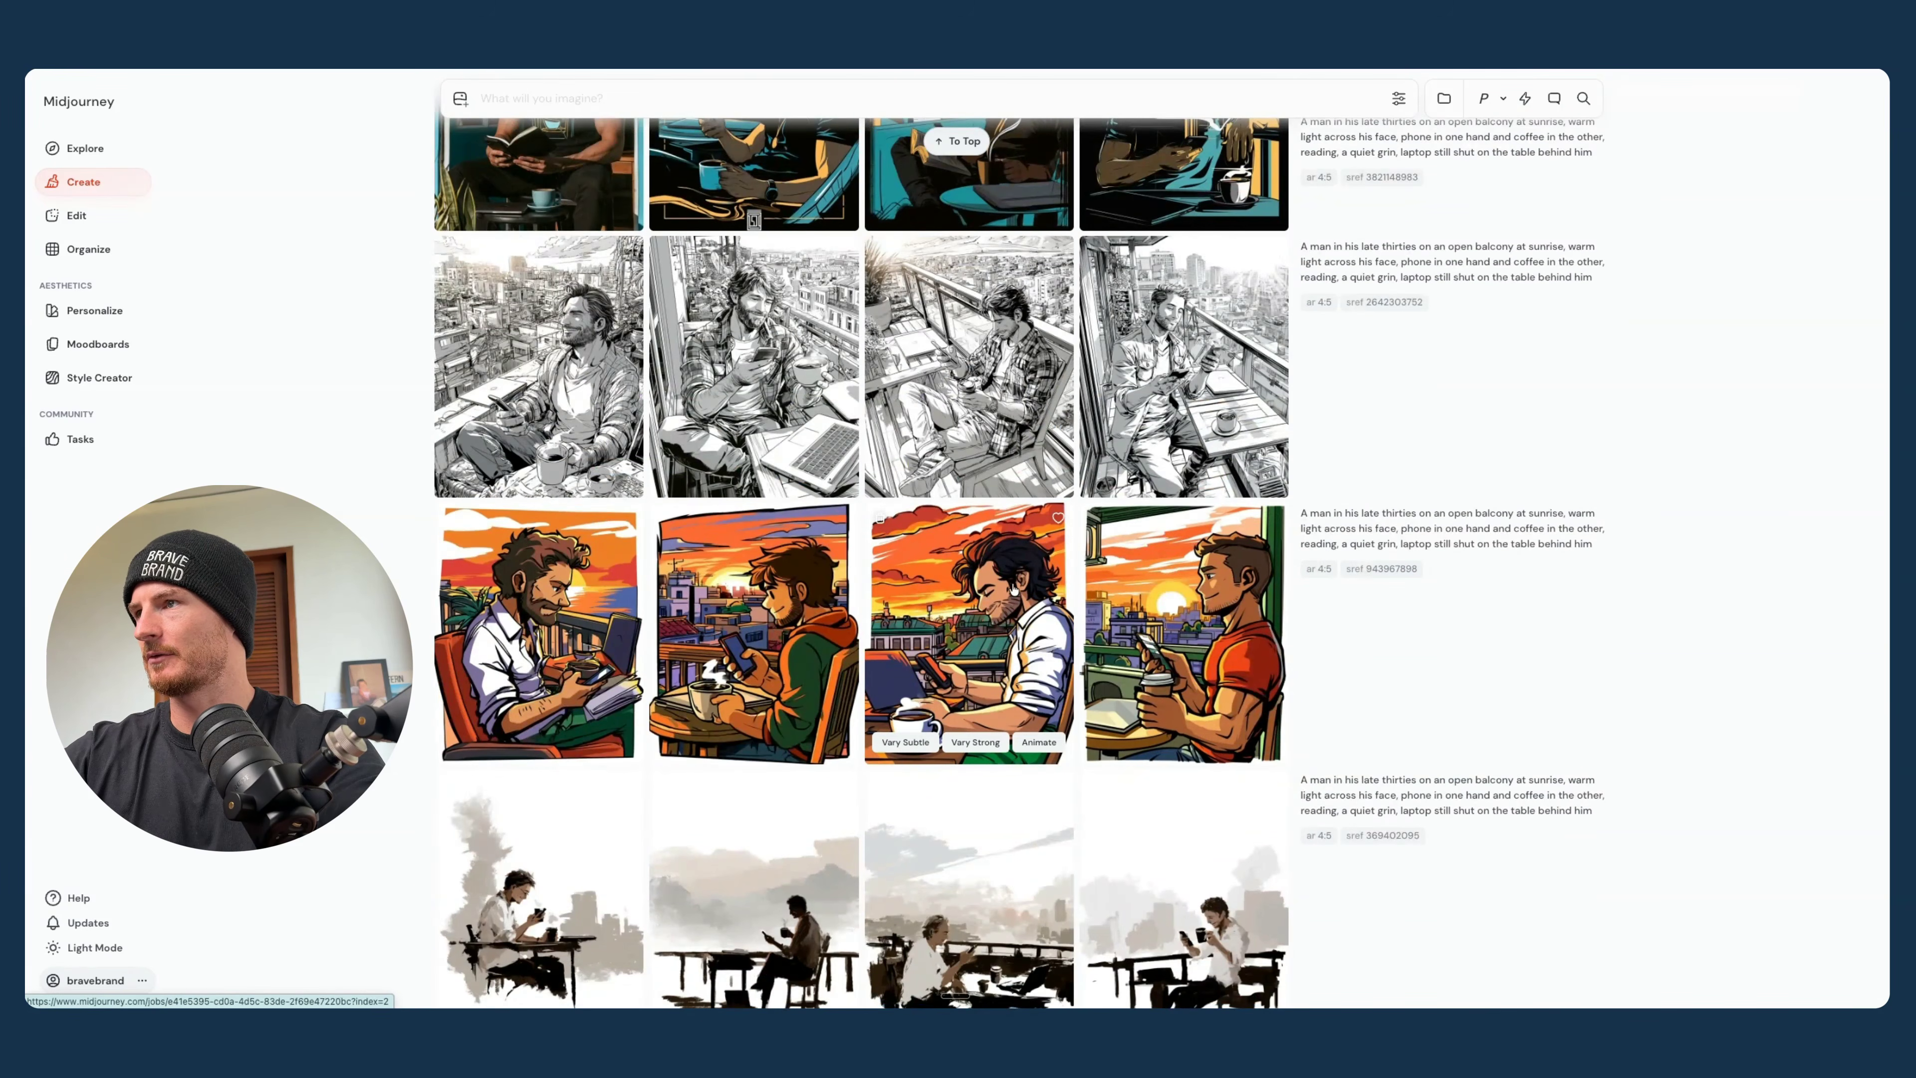
scroll(1014, 591, "up", 15)
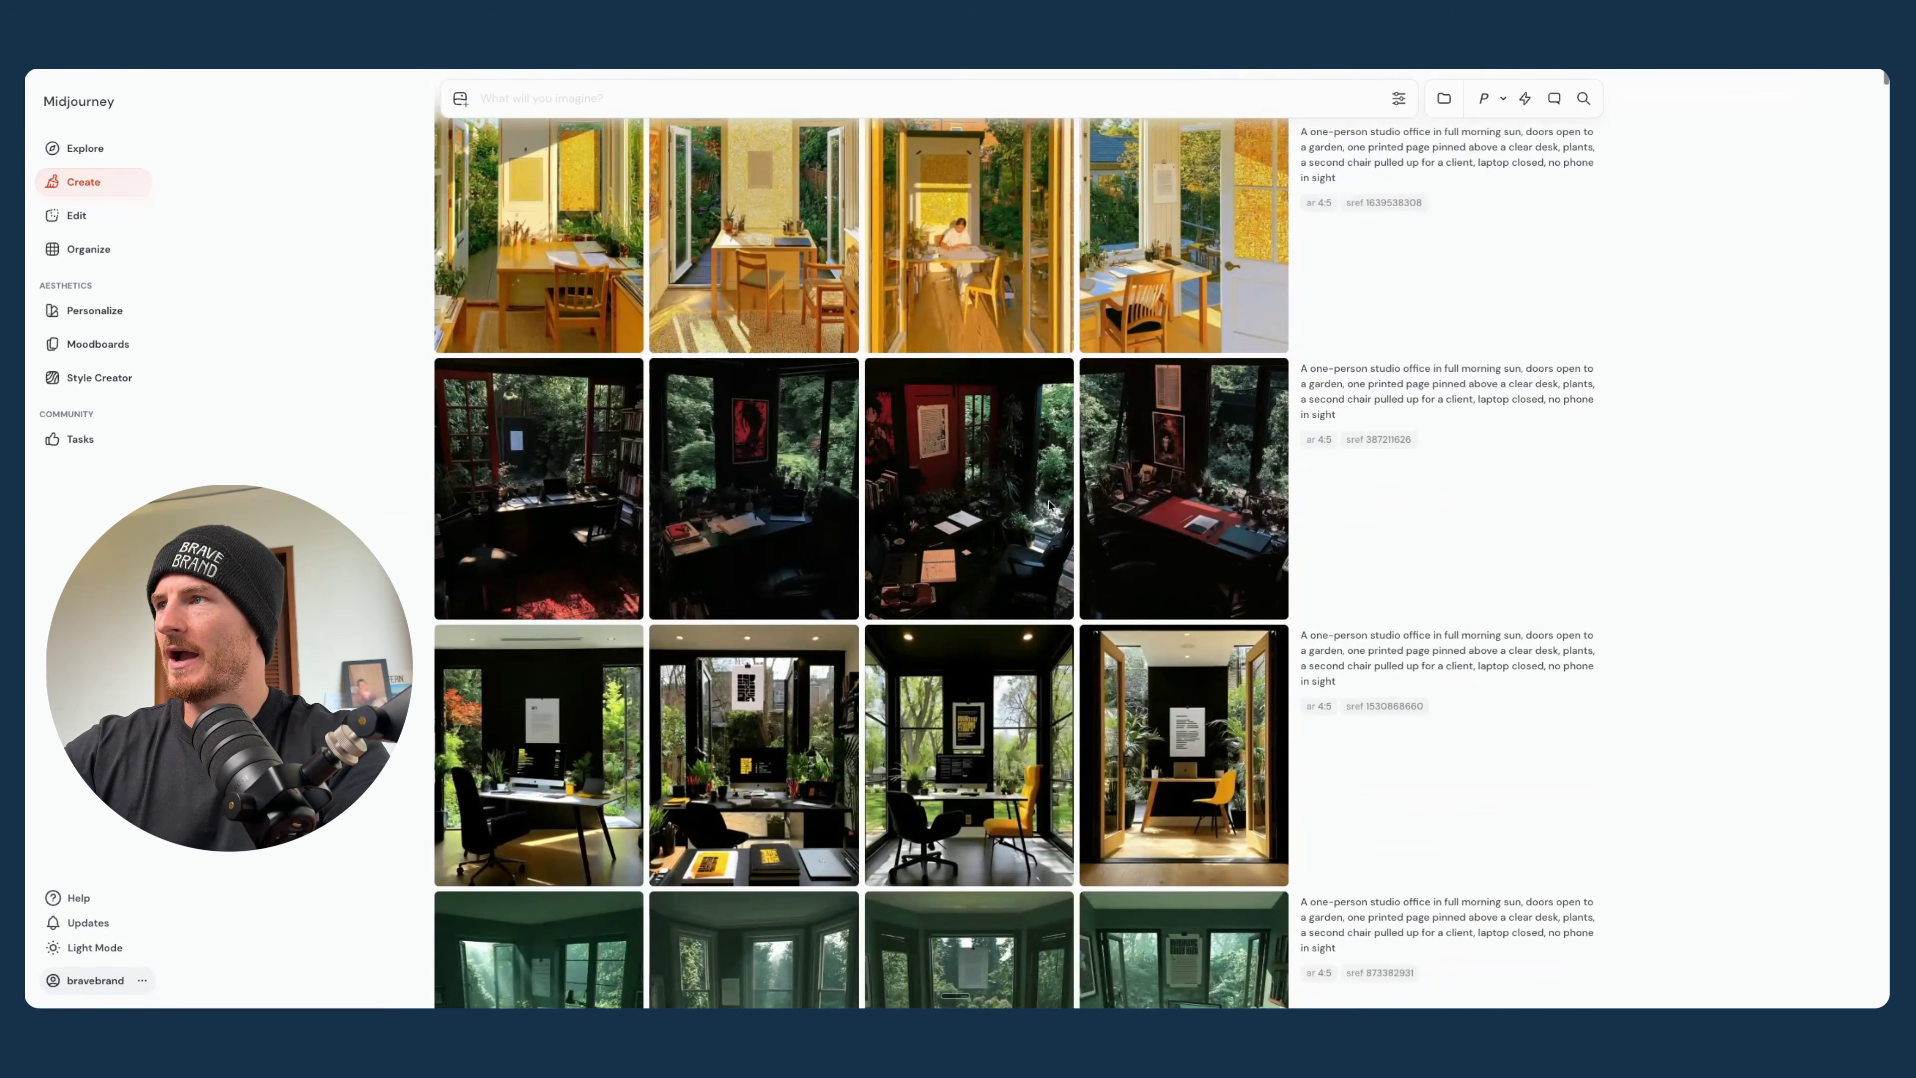
scroll(822, 492, "up", 2)
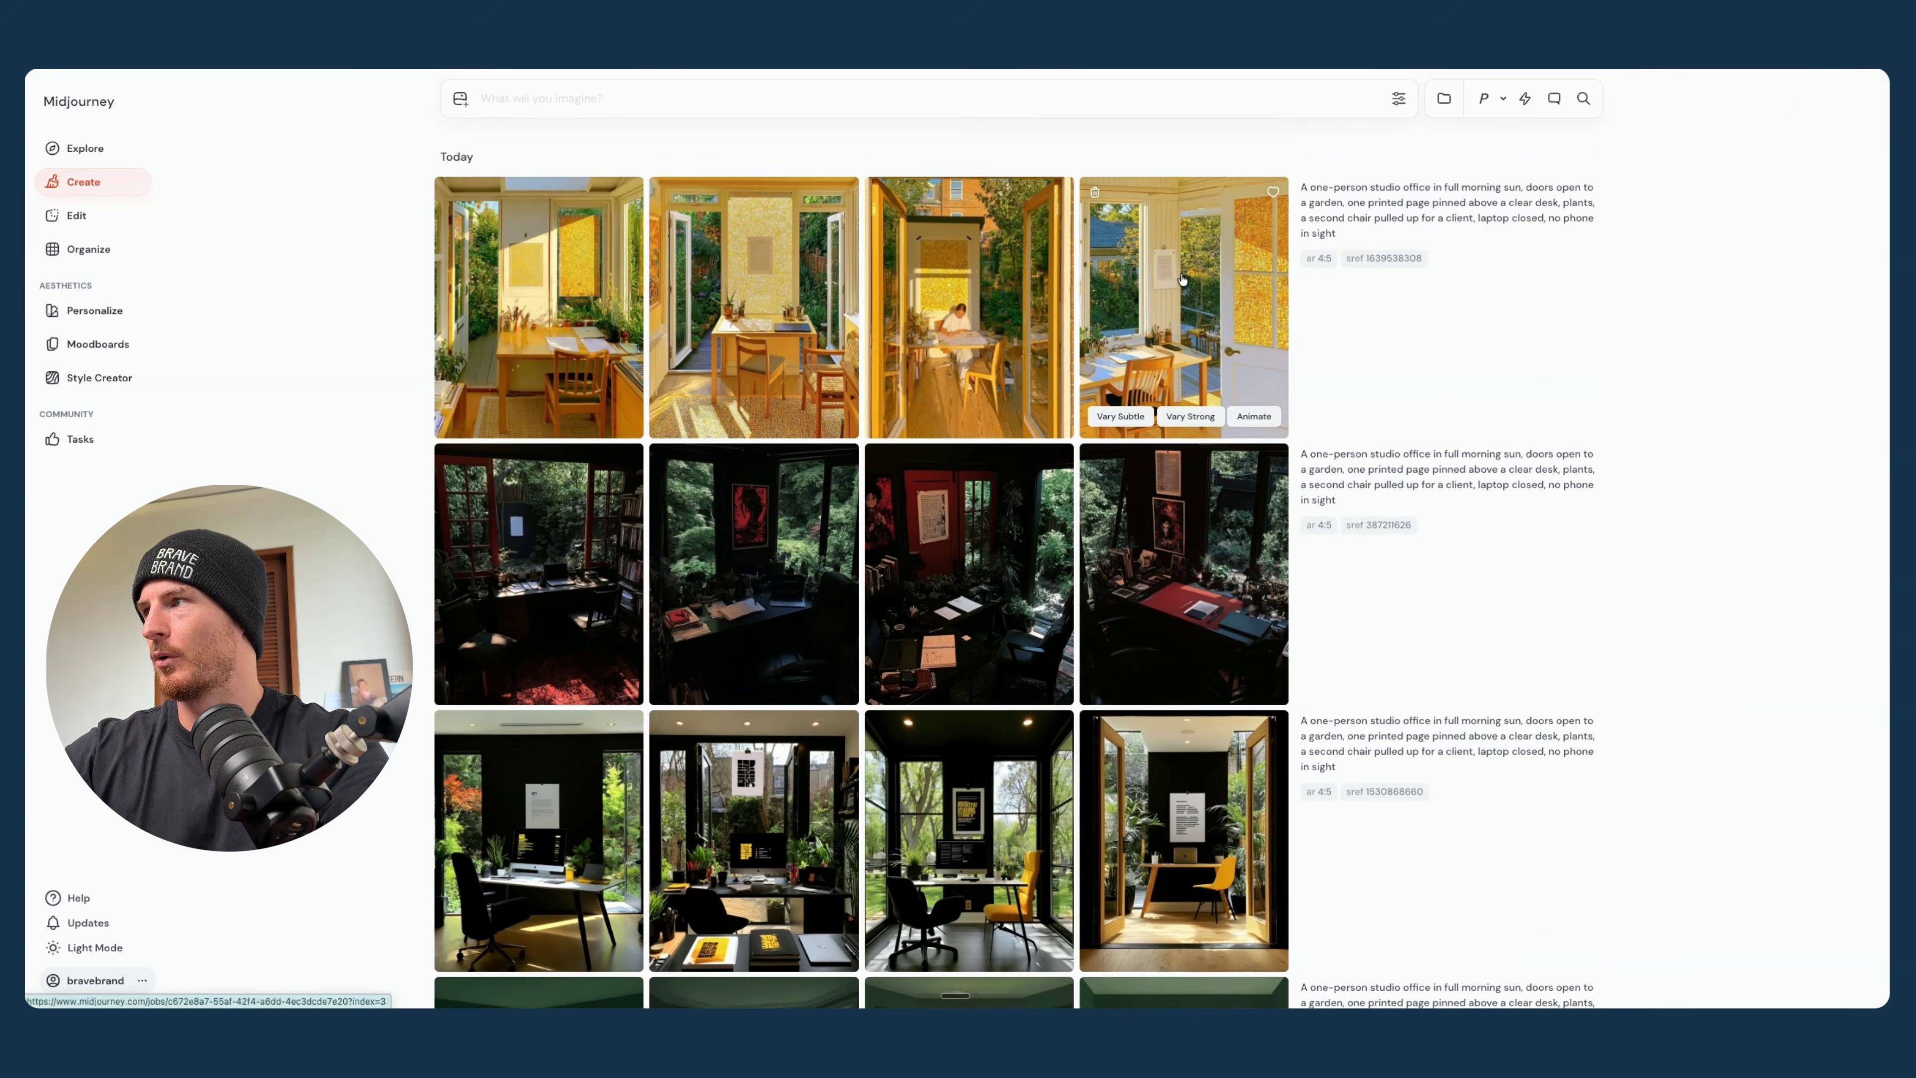
left_click(1181, 275)
key("Left")
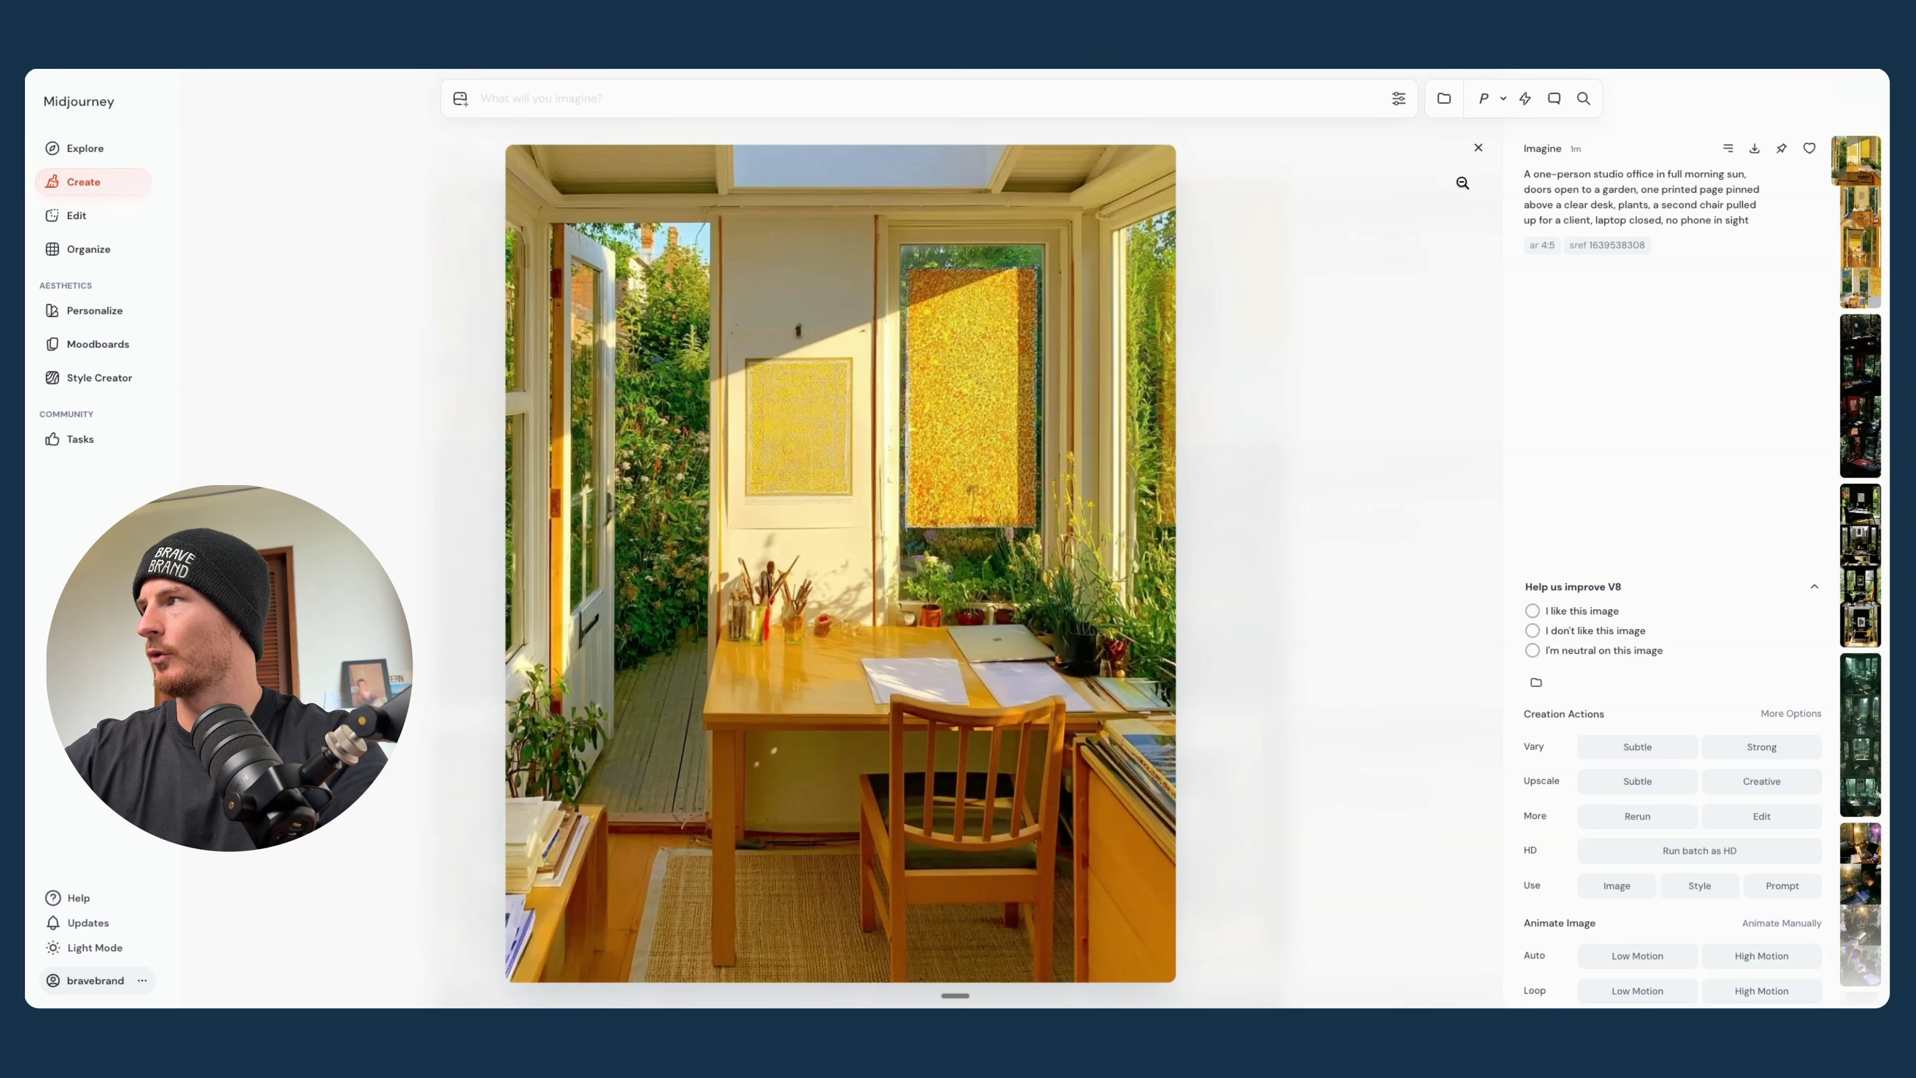
left_click(1478, 147)
scroll(1235, 574, "down", 15)
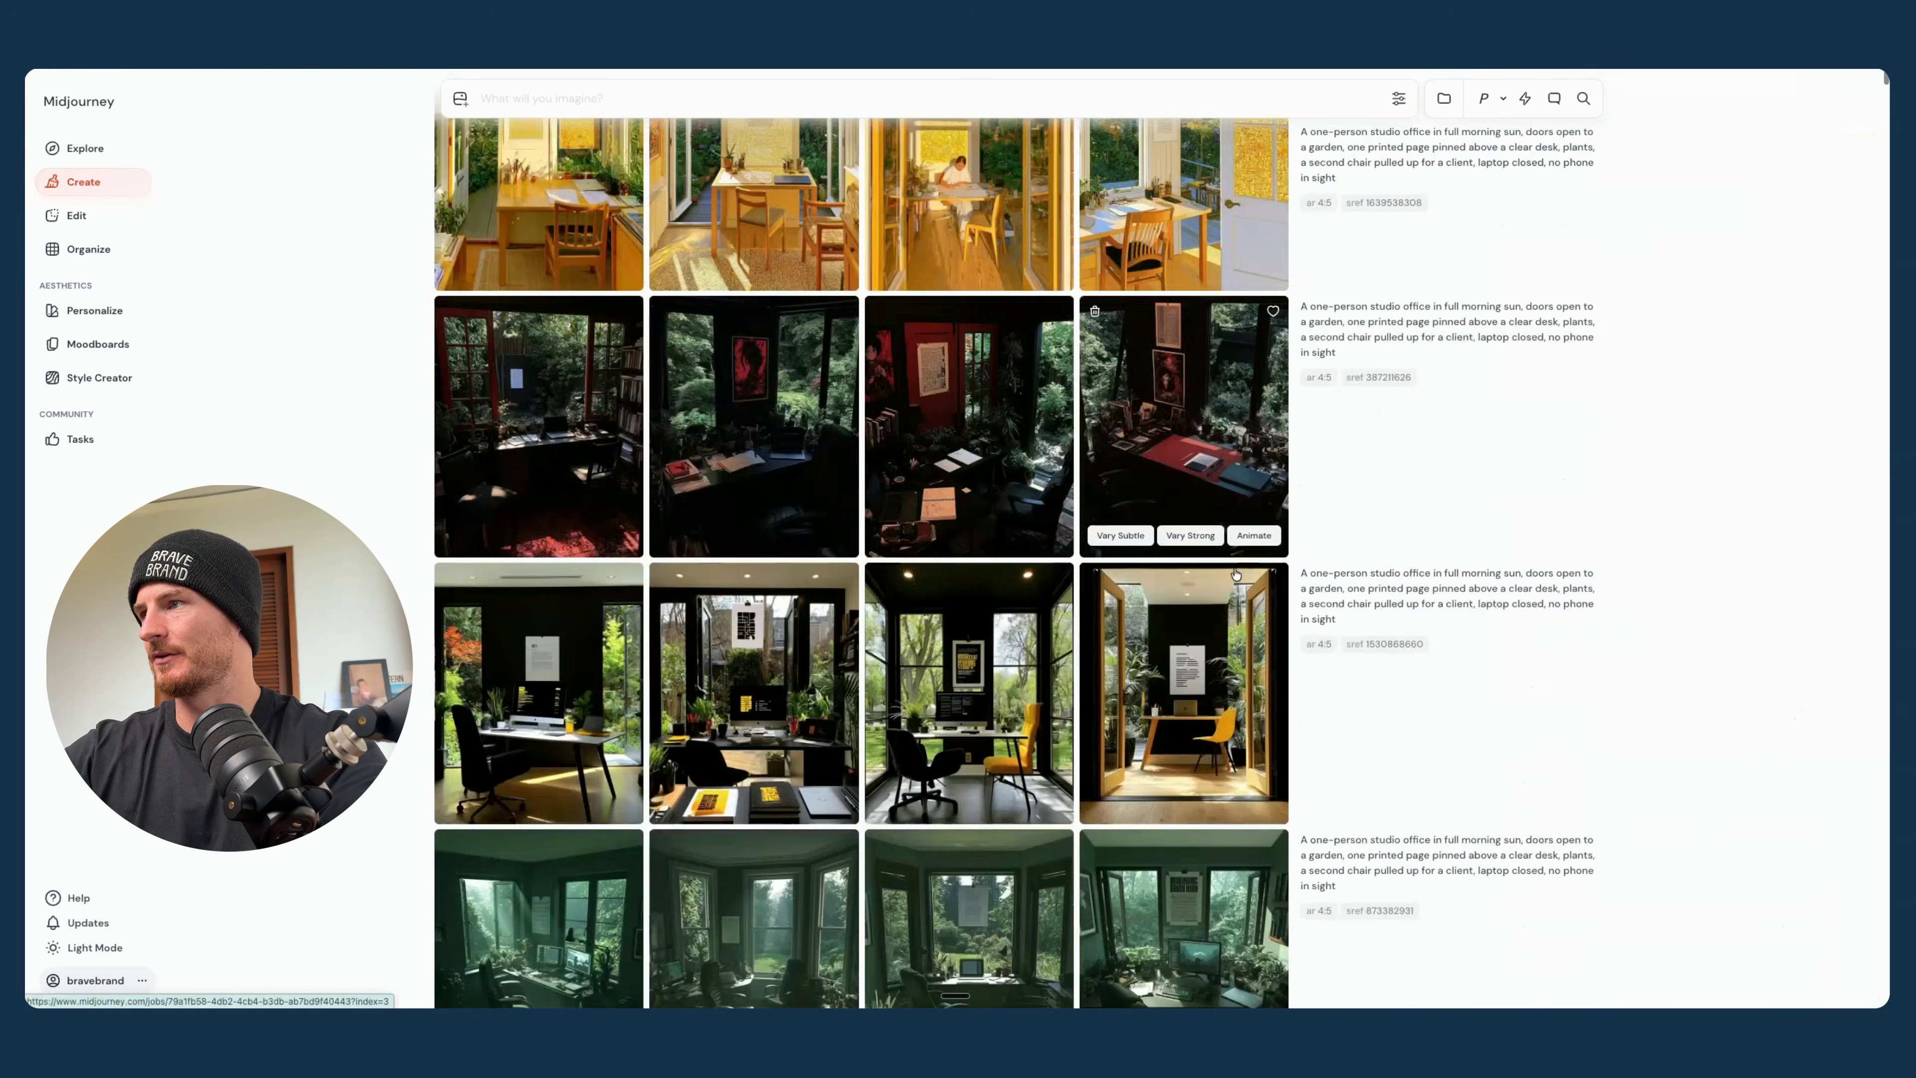
scroll(1235, 574, "down", 2)
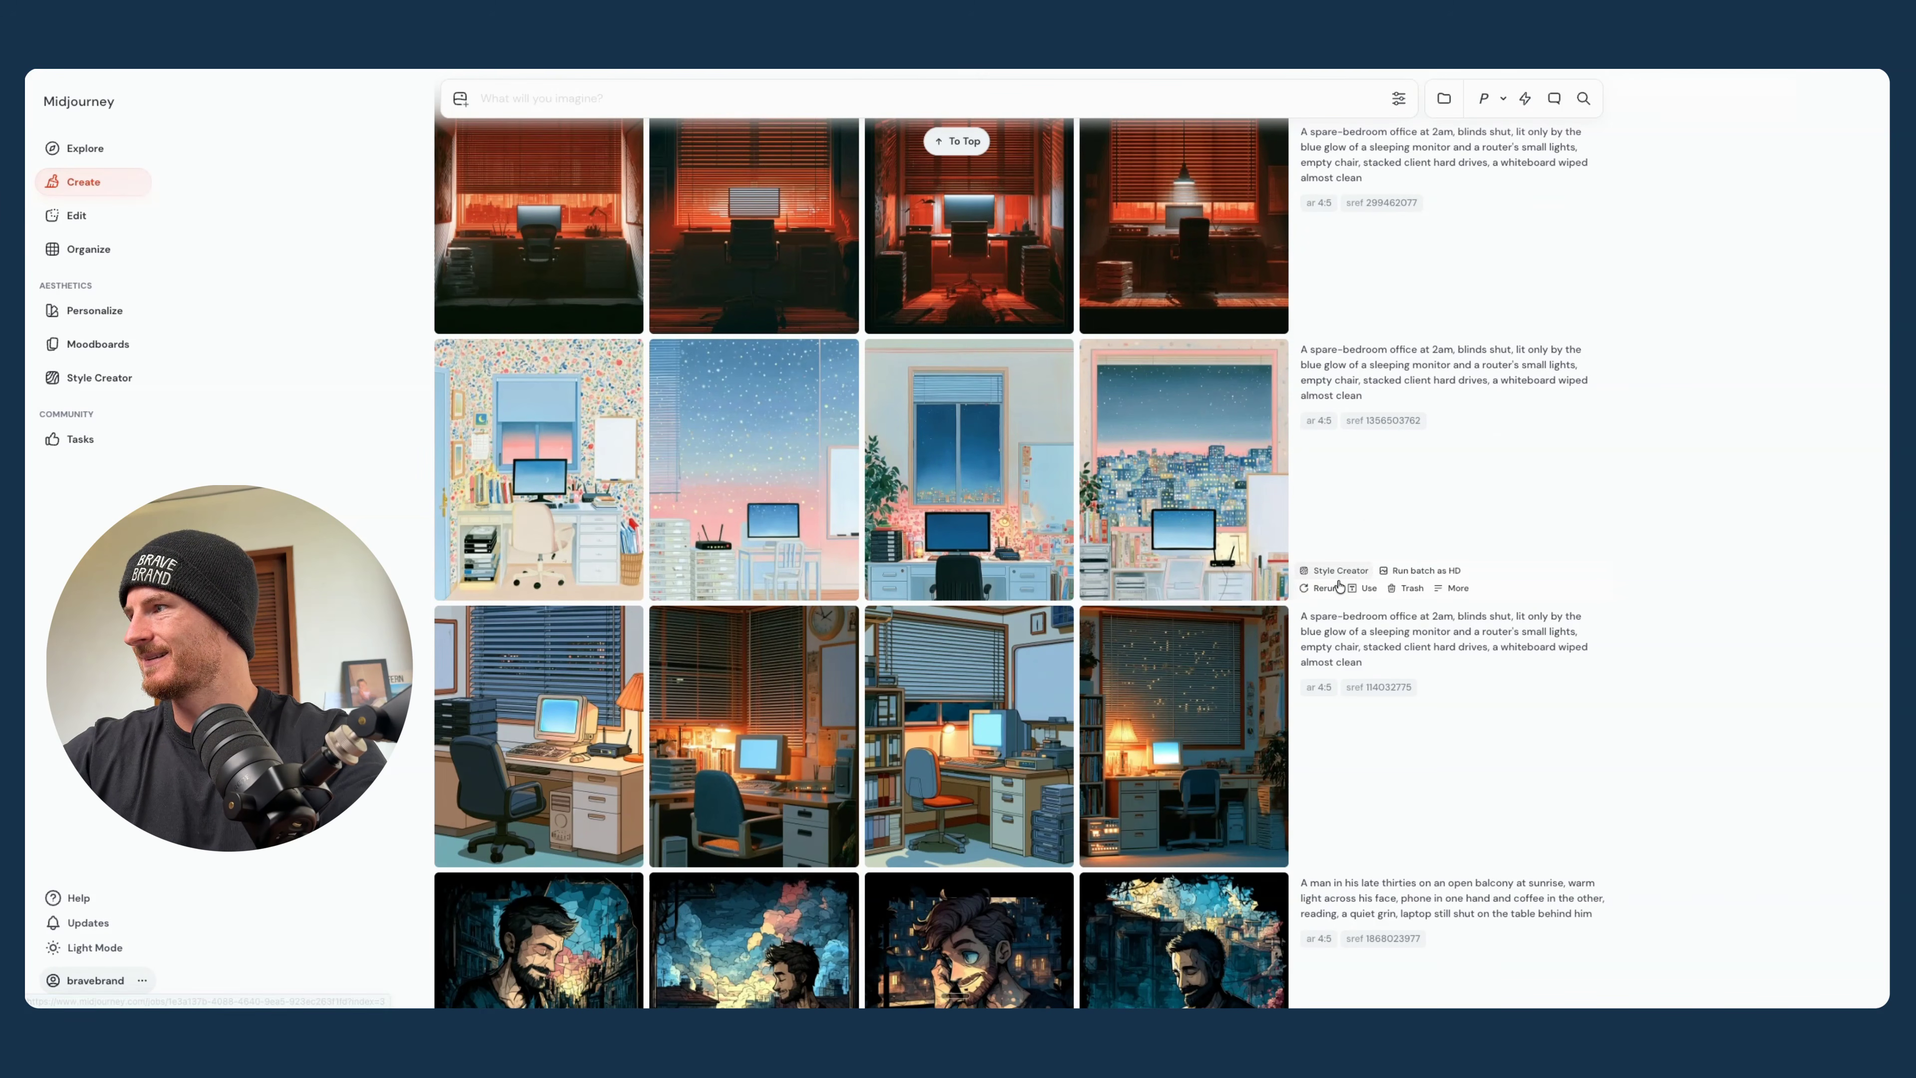
mouse_move(962, 254)
left_click(957, 141)
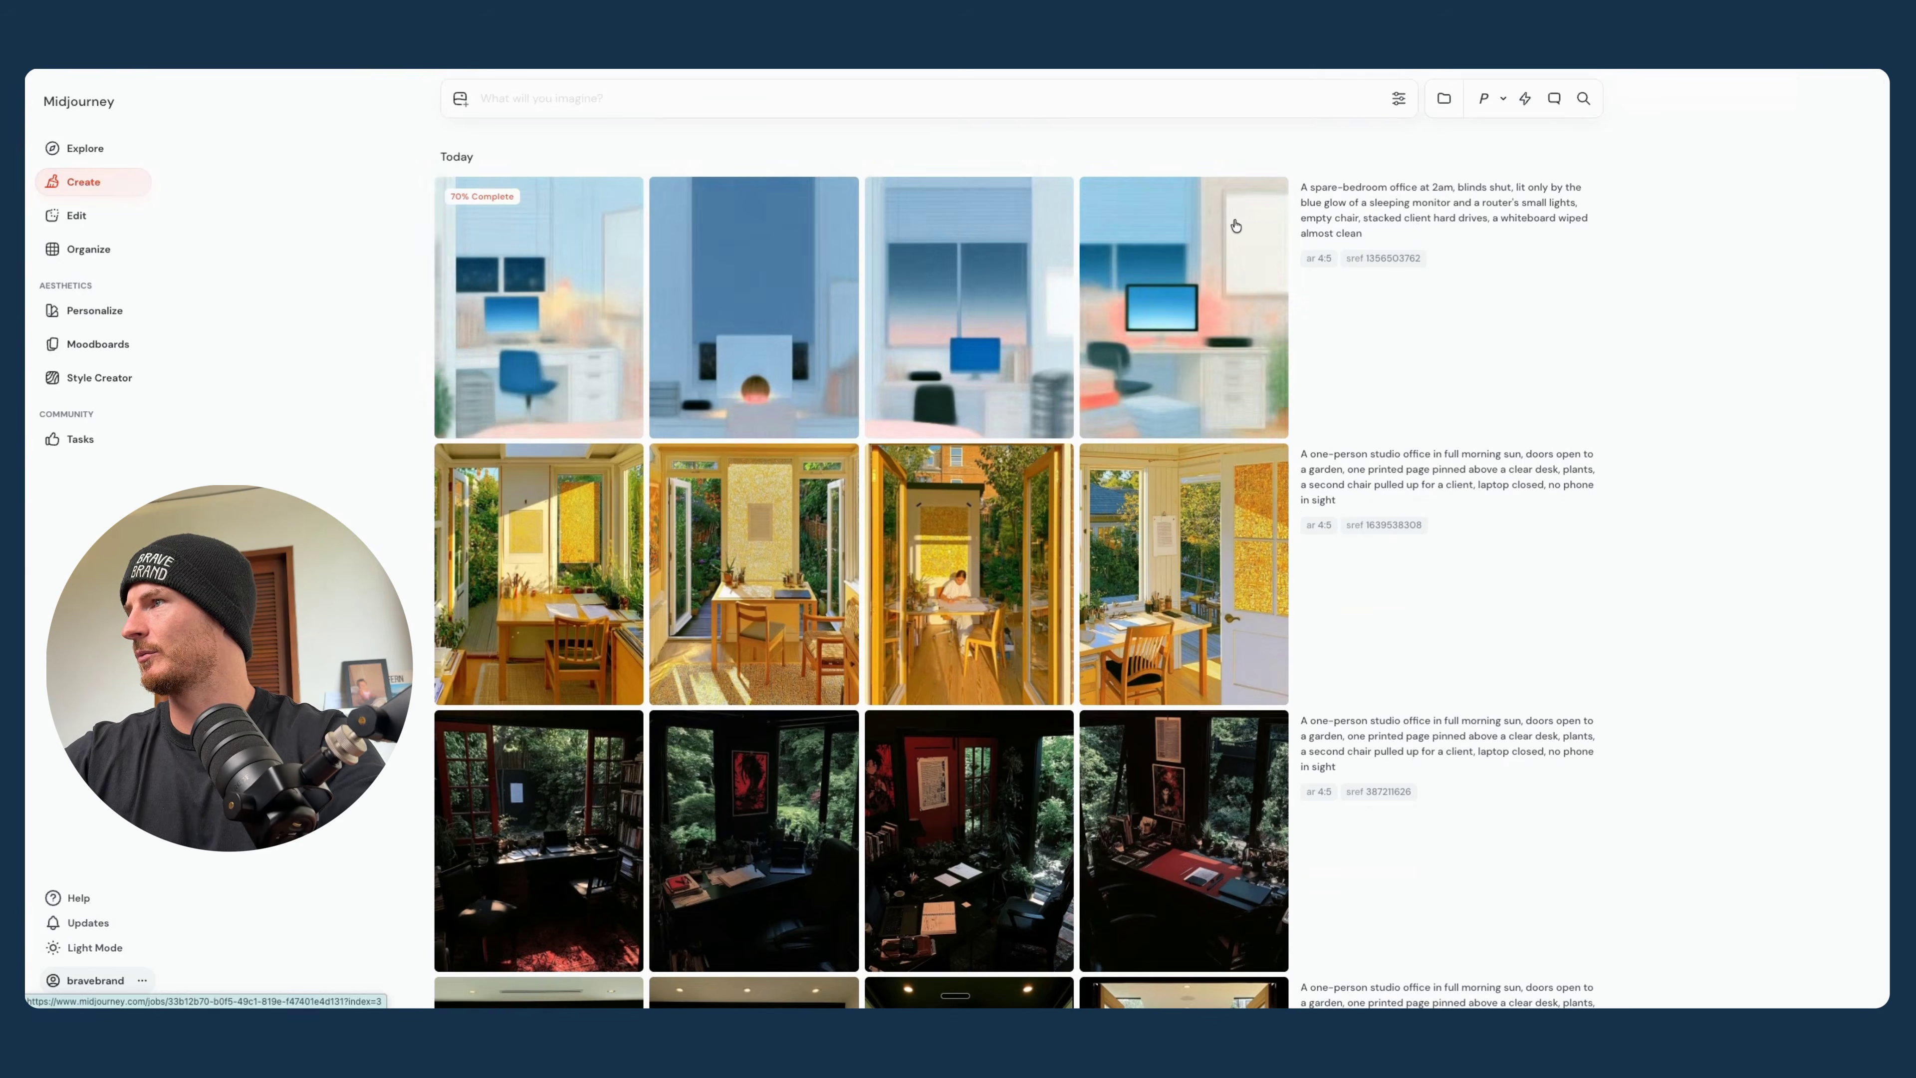
- Enlarge the rerun spare-bedroom office images and compare them one by one
left_click(770, 268)
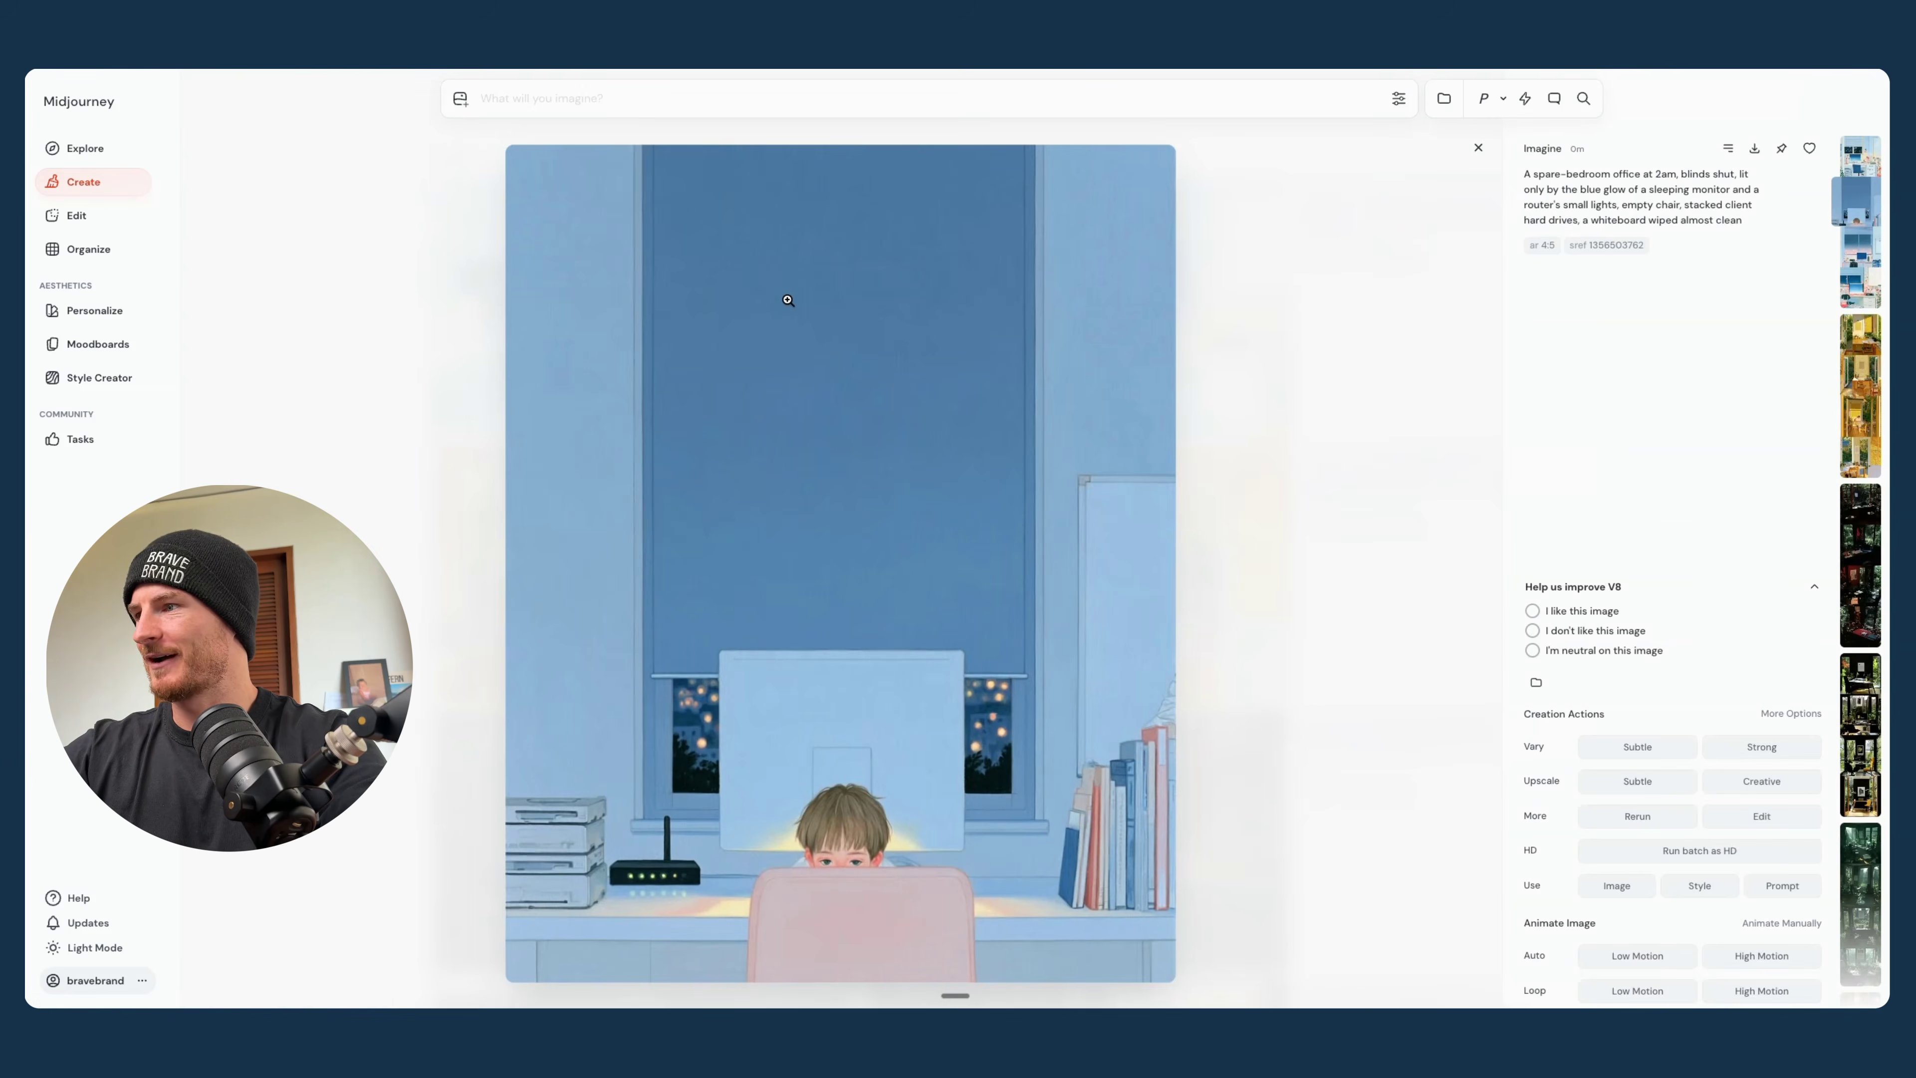
key("Right")
key("Right")
key("Left")
key("Left")
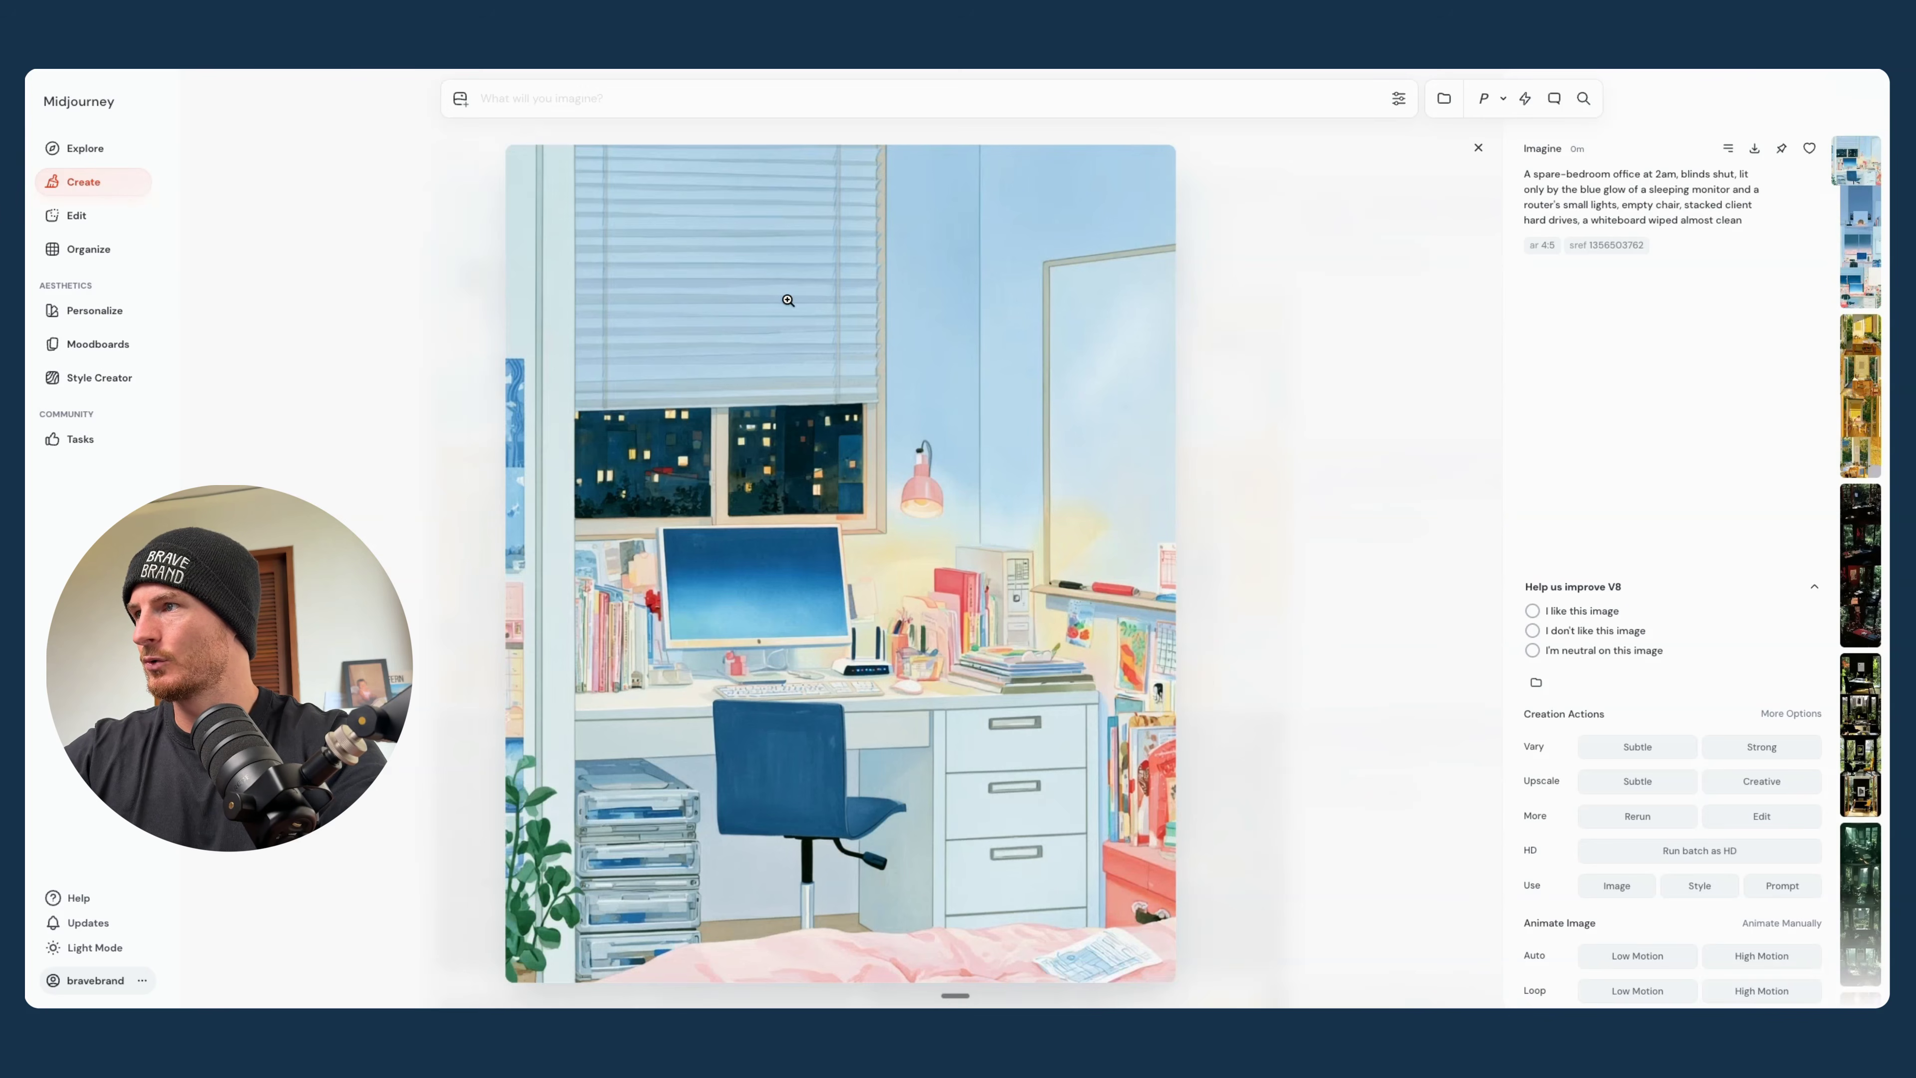
left_click(1478, 146)
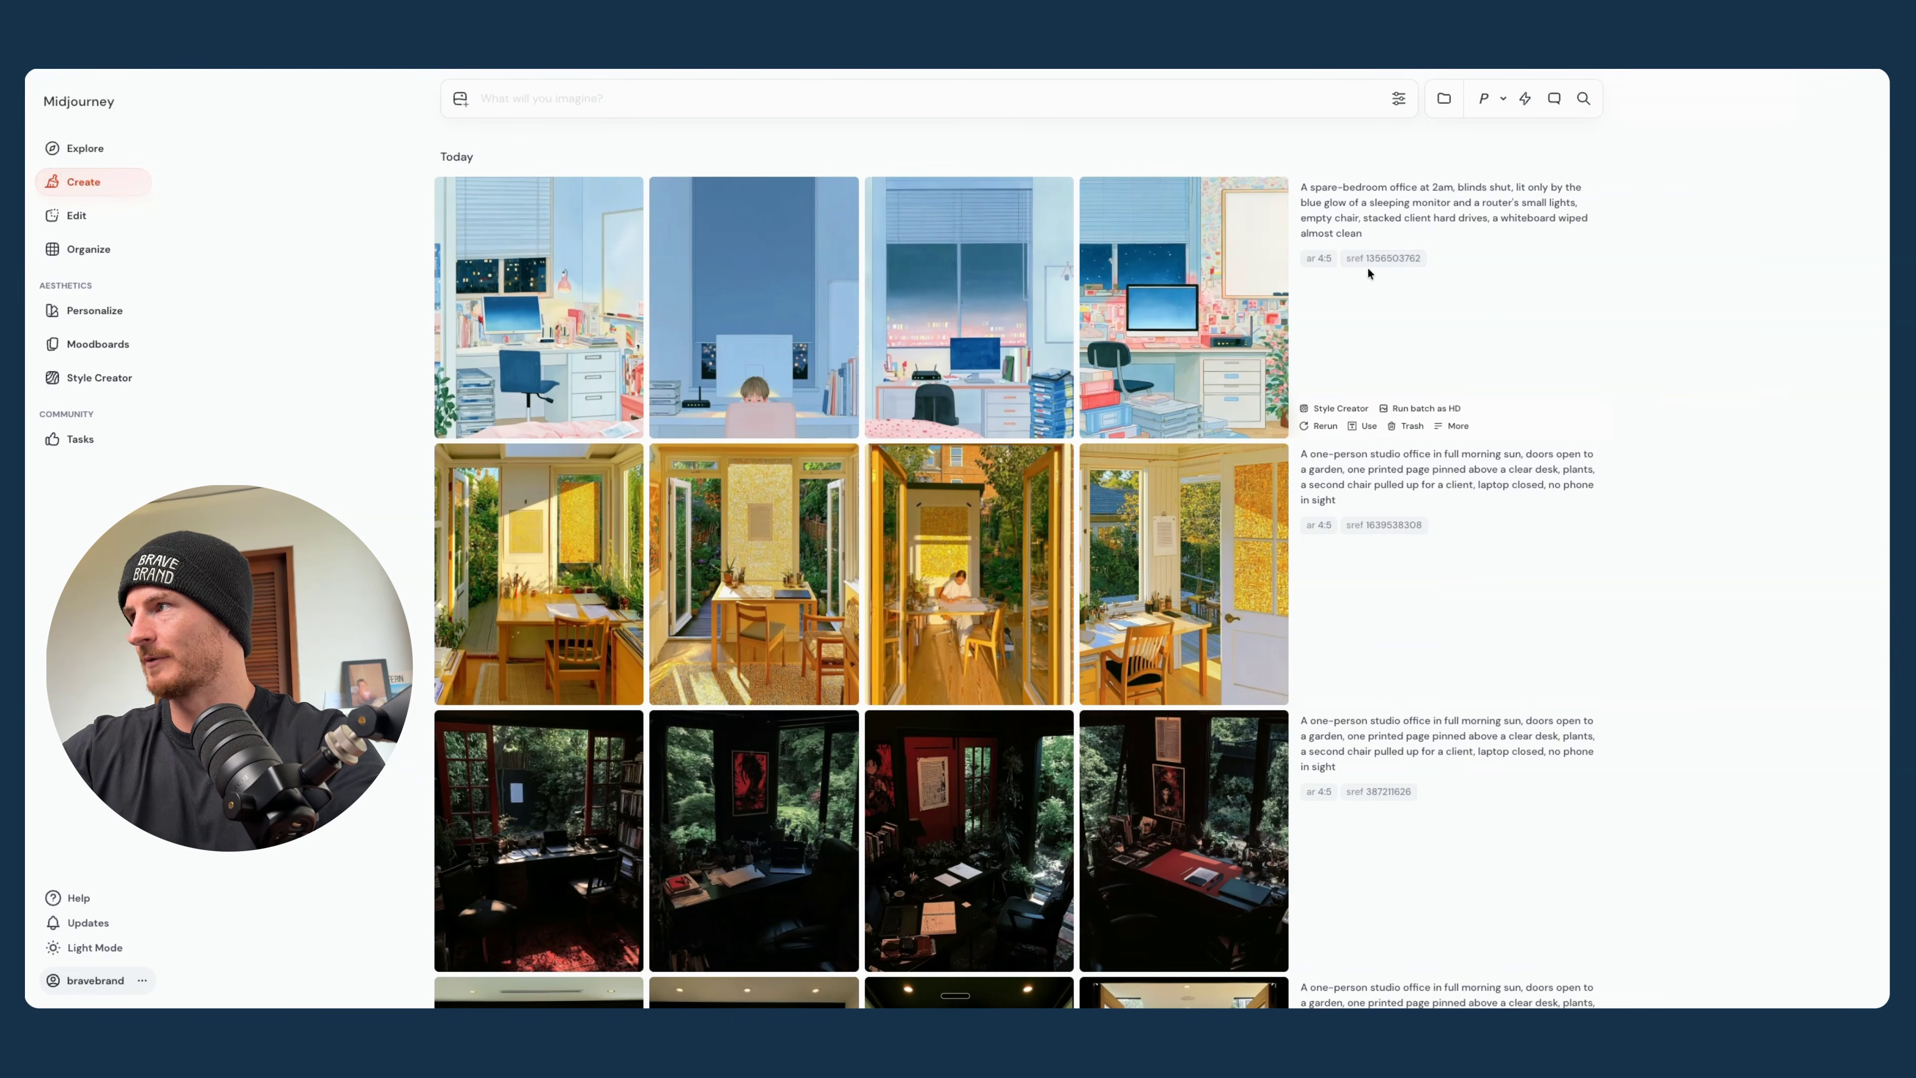
left_click_drag(1415, 264, 1313, 259)
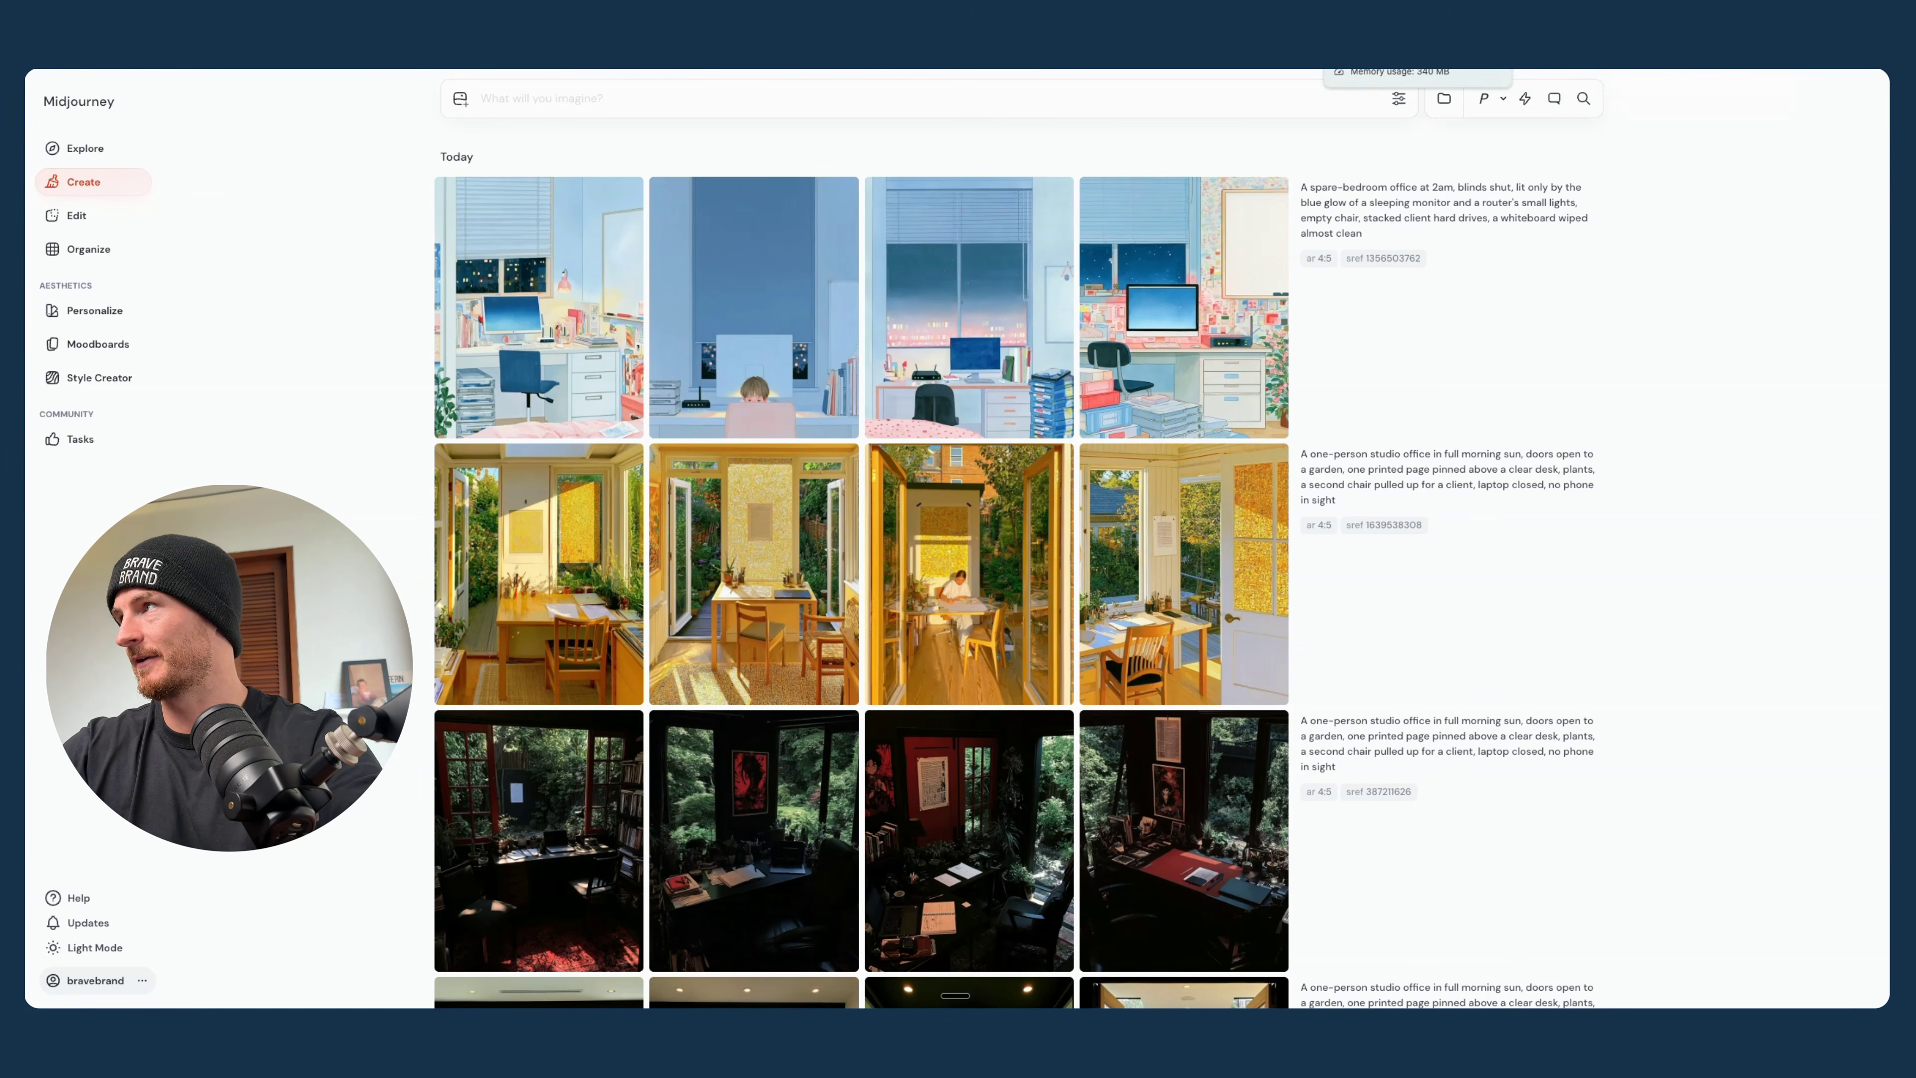
left_click(1388, 15)
scroll(920, 365, "up", 3)
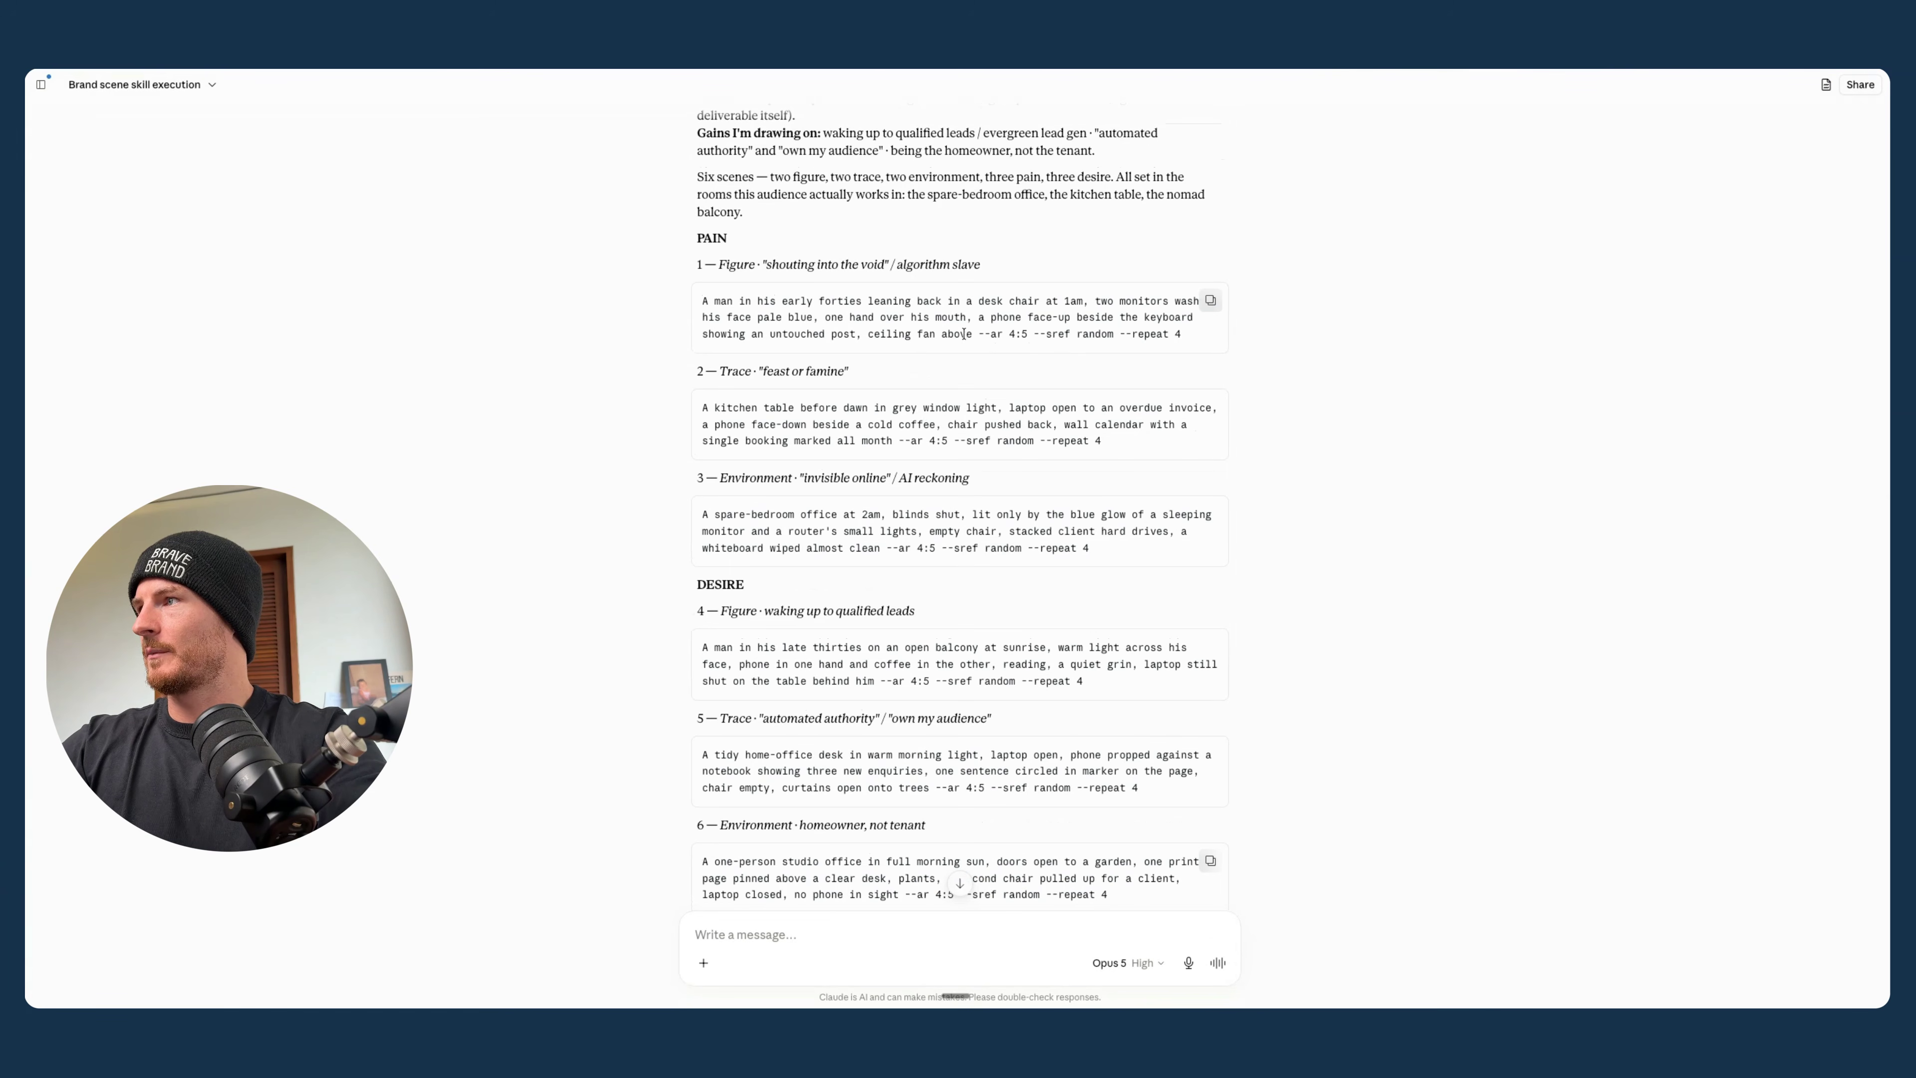
left_click_drag(968, 335, 853, 318)
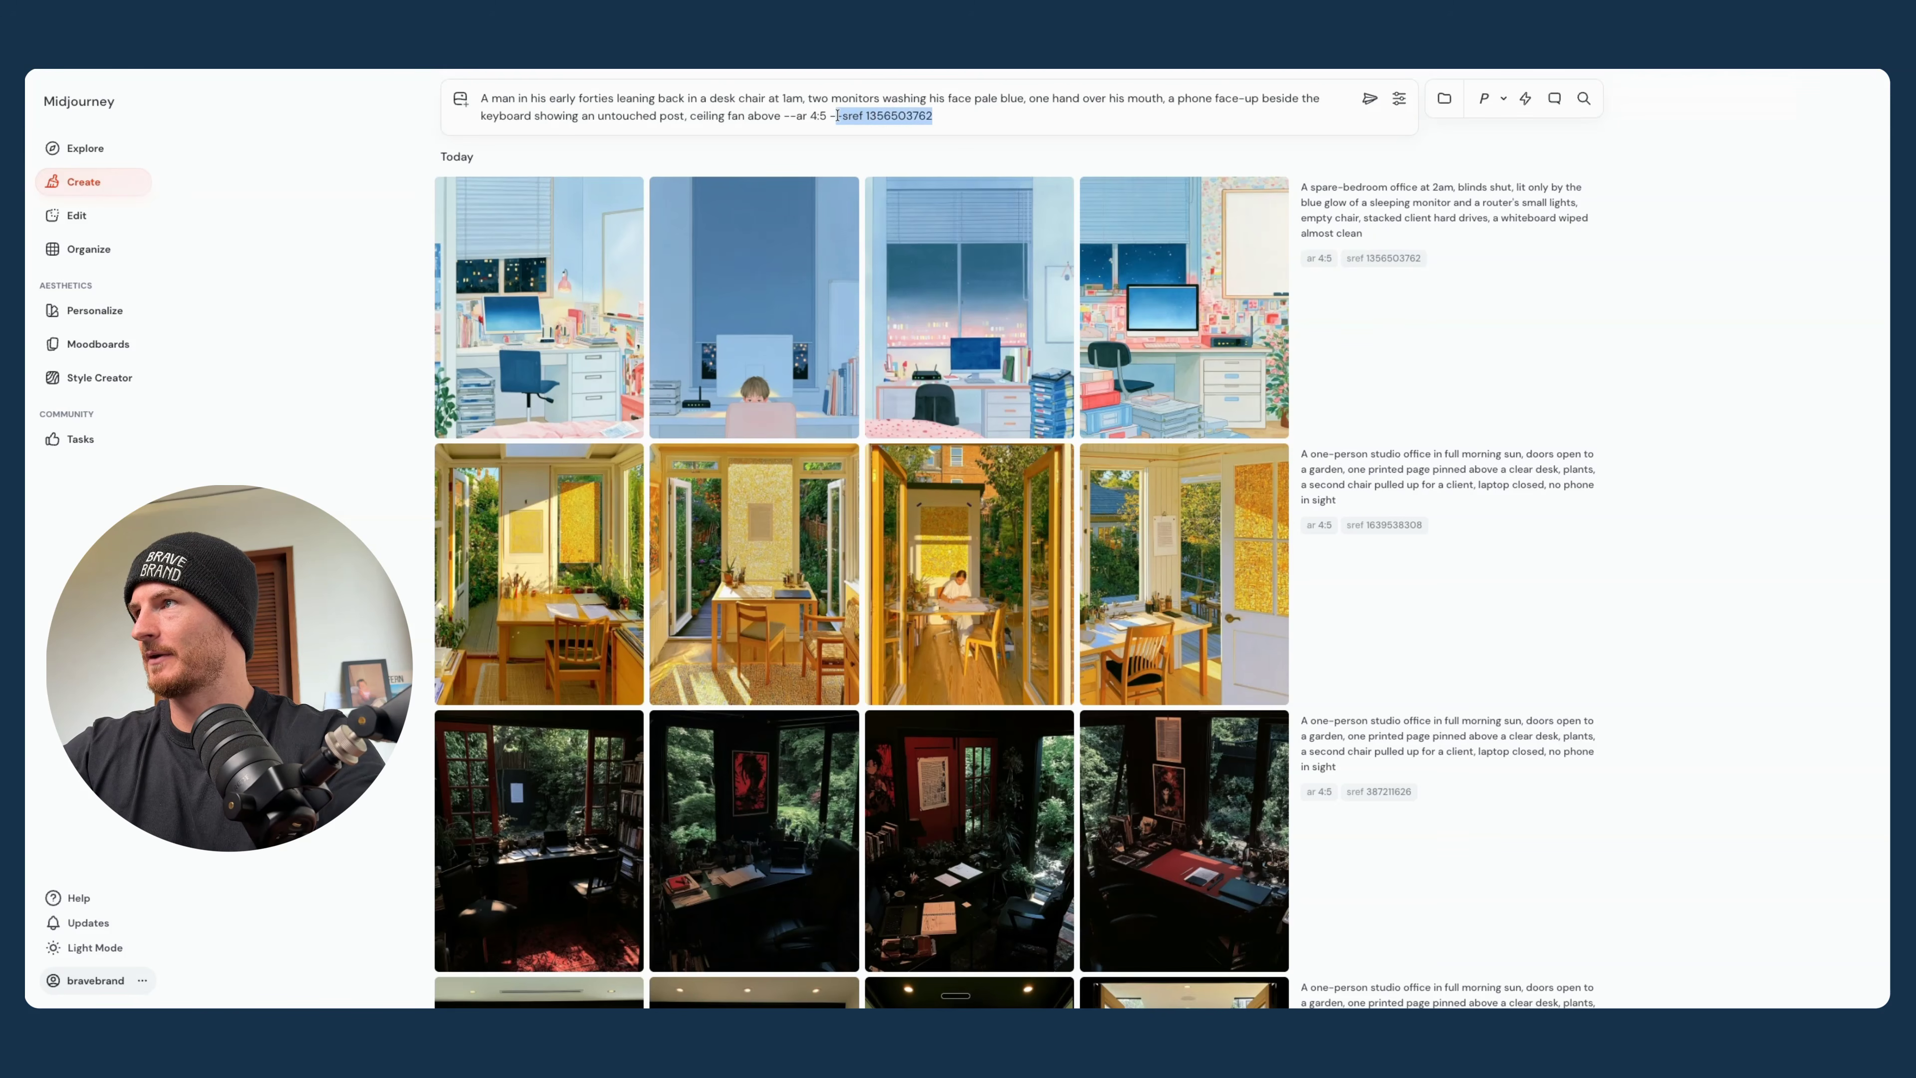
left_click(1369, 99)
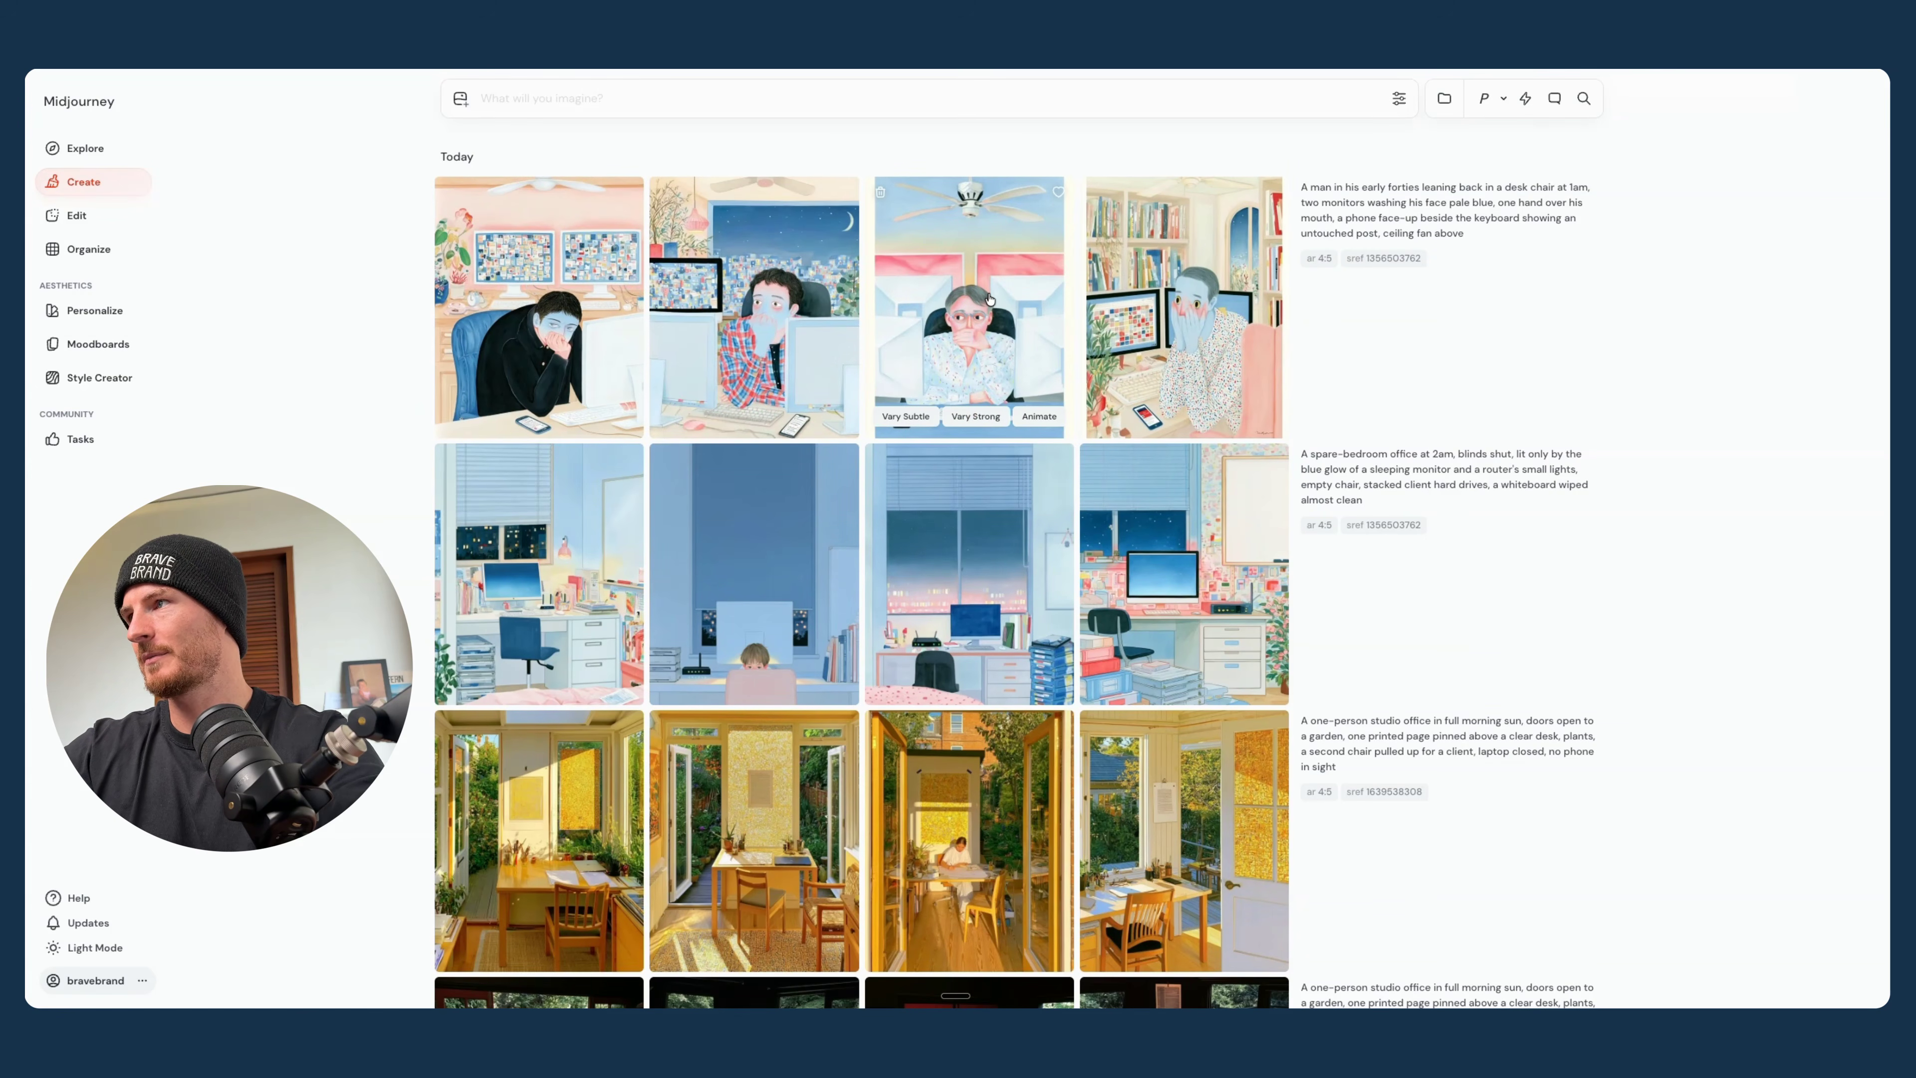
left_click(1350, 226)
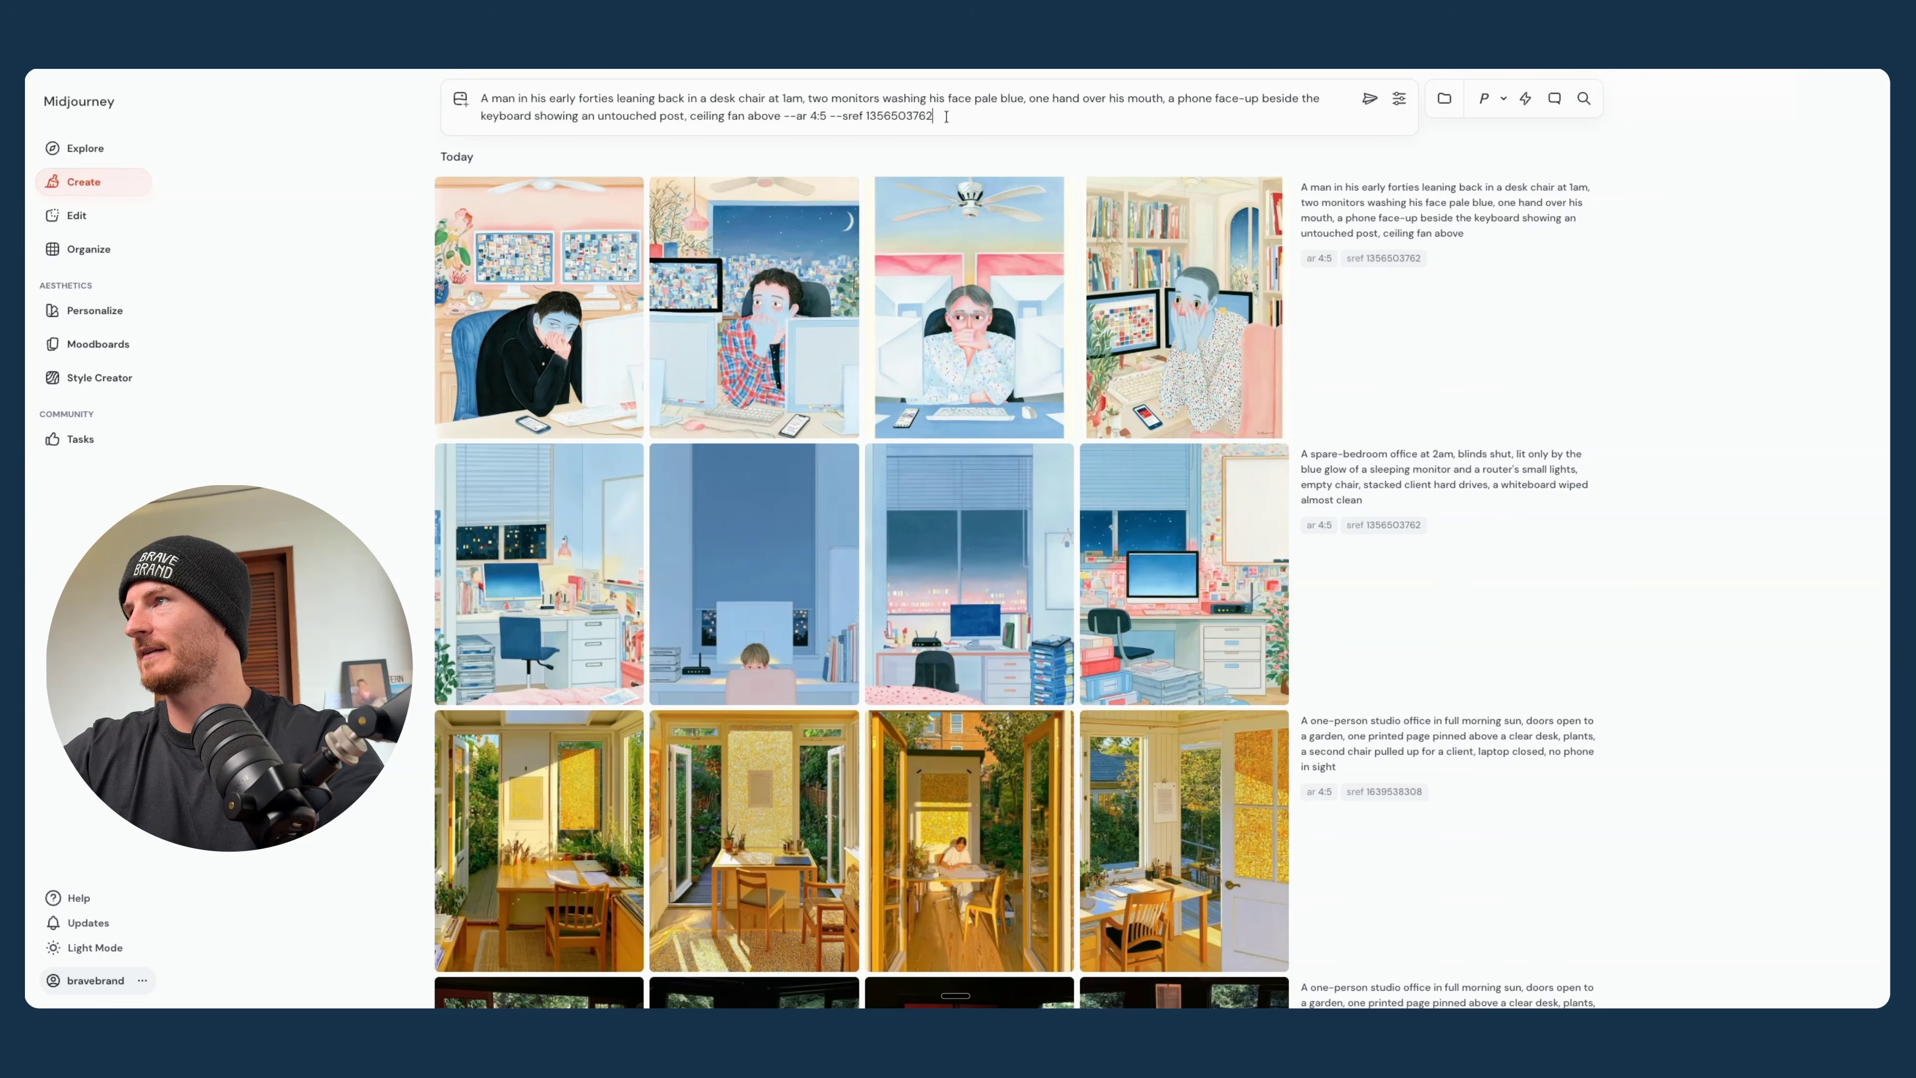
key("ctrl+Tab")
scroll(768, 632, "down", 7)
scroll(768, 631, "up", 2)
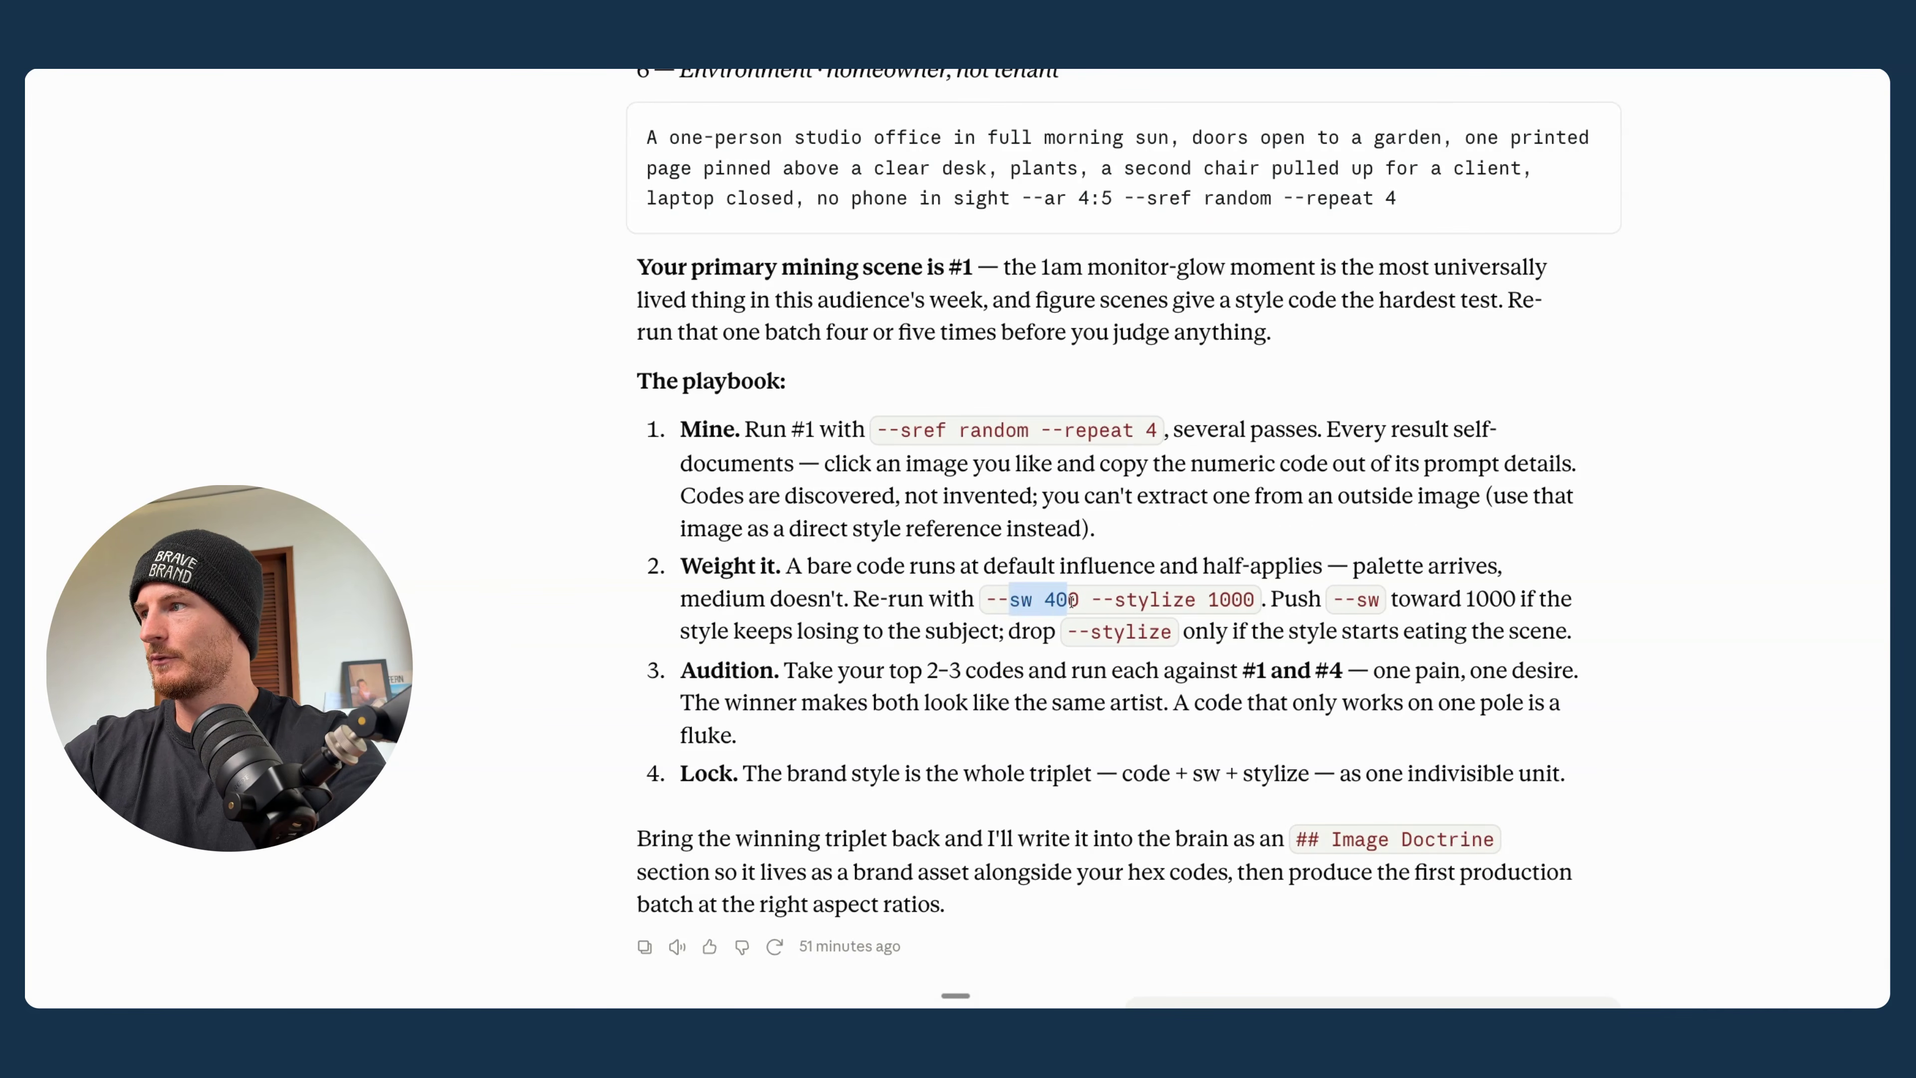
left_click_drag(1114, 601, 1259, 601)
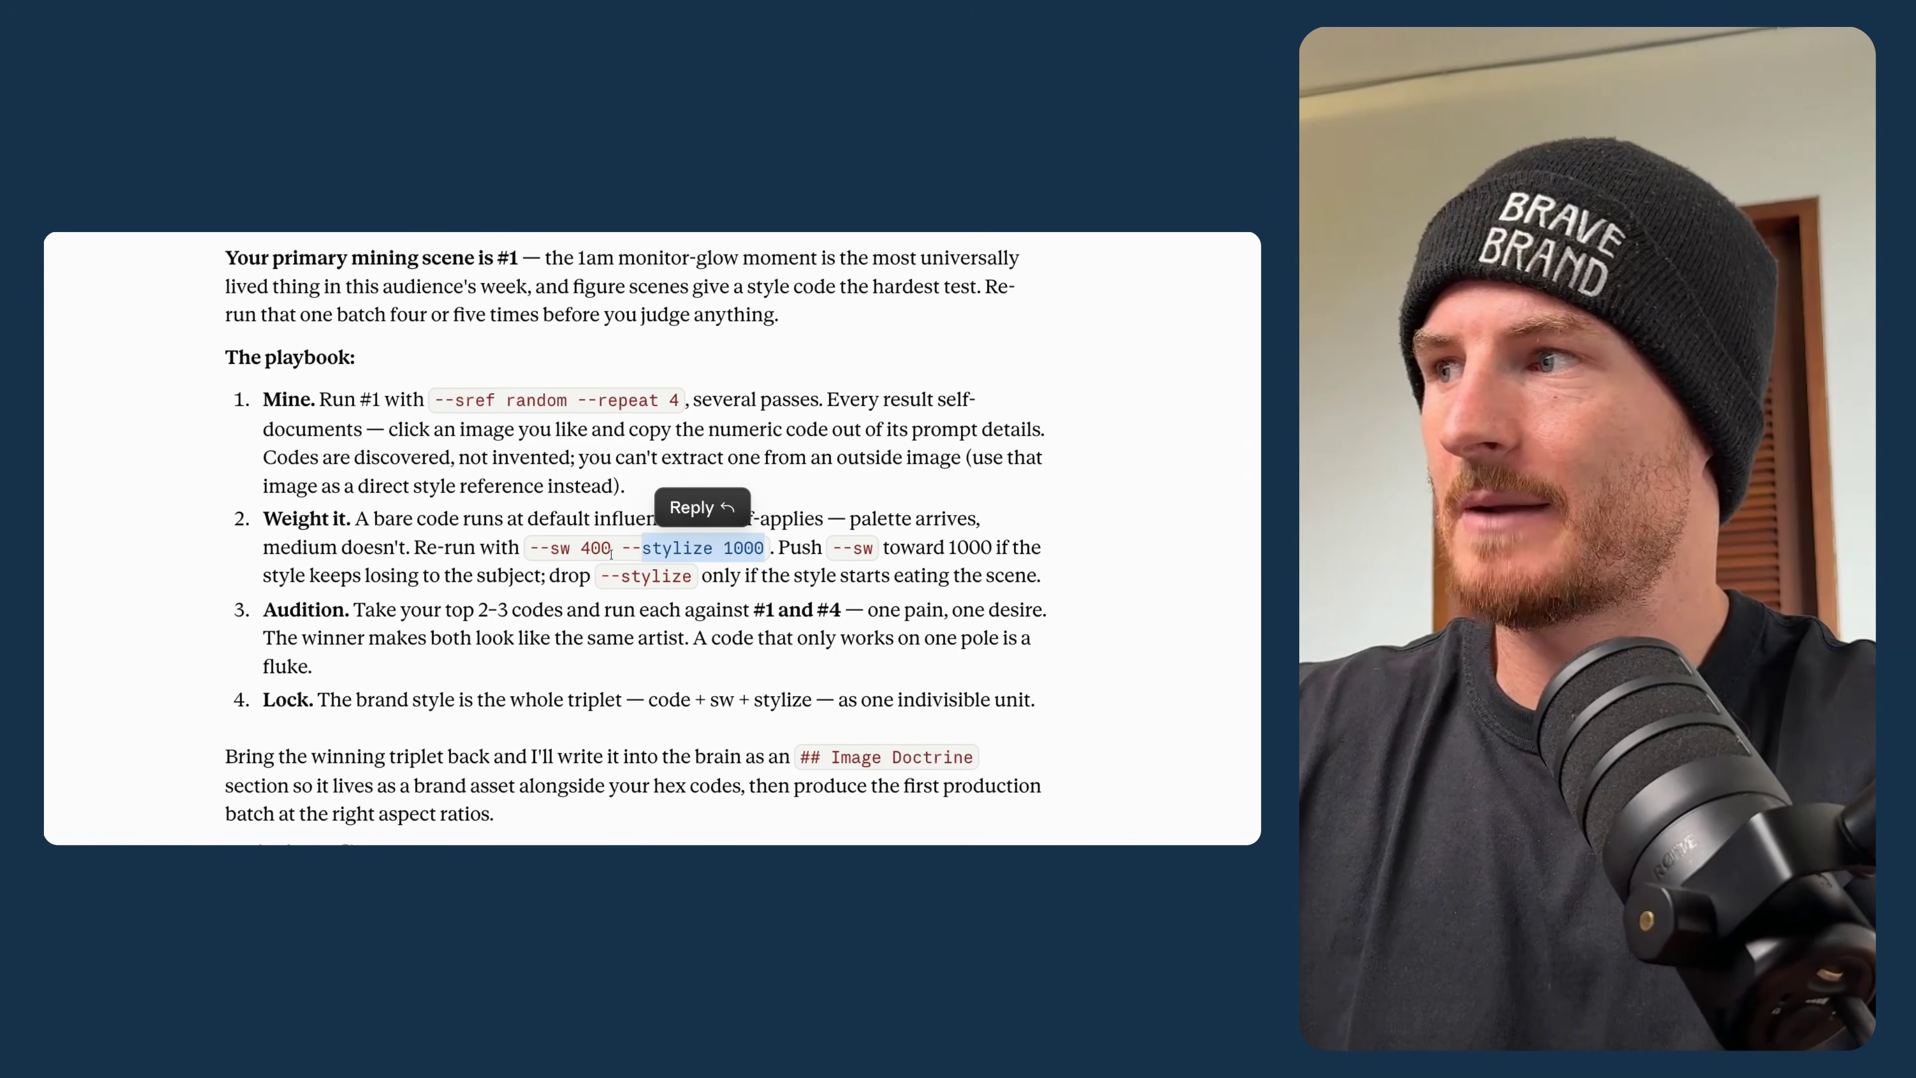
left_click_drag(611, 555, 765, 548)
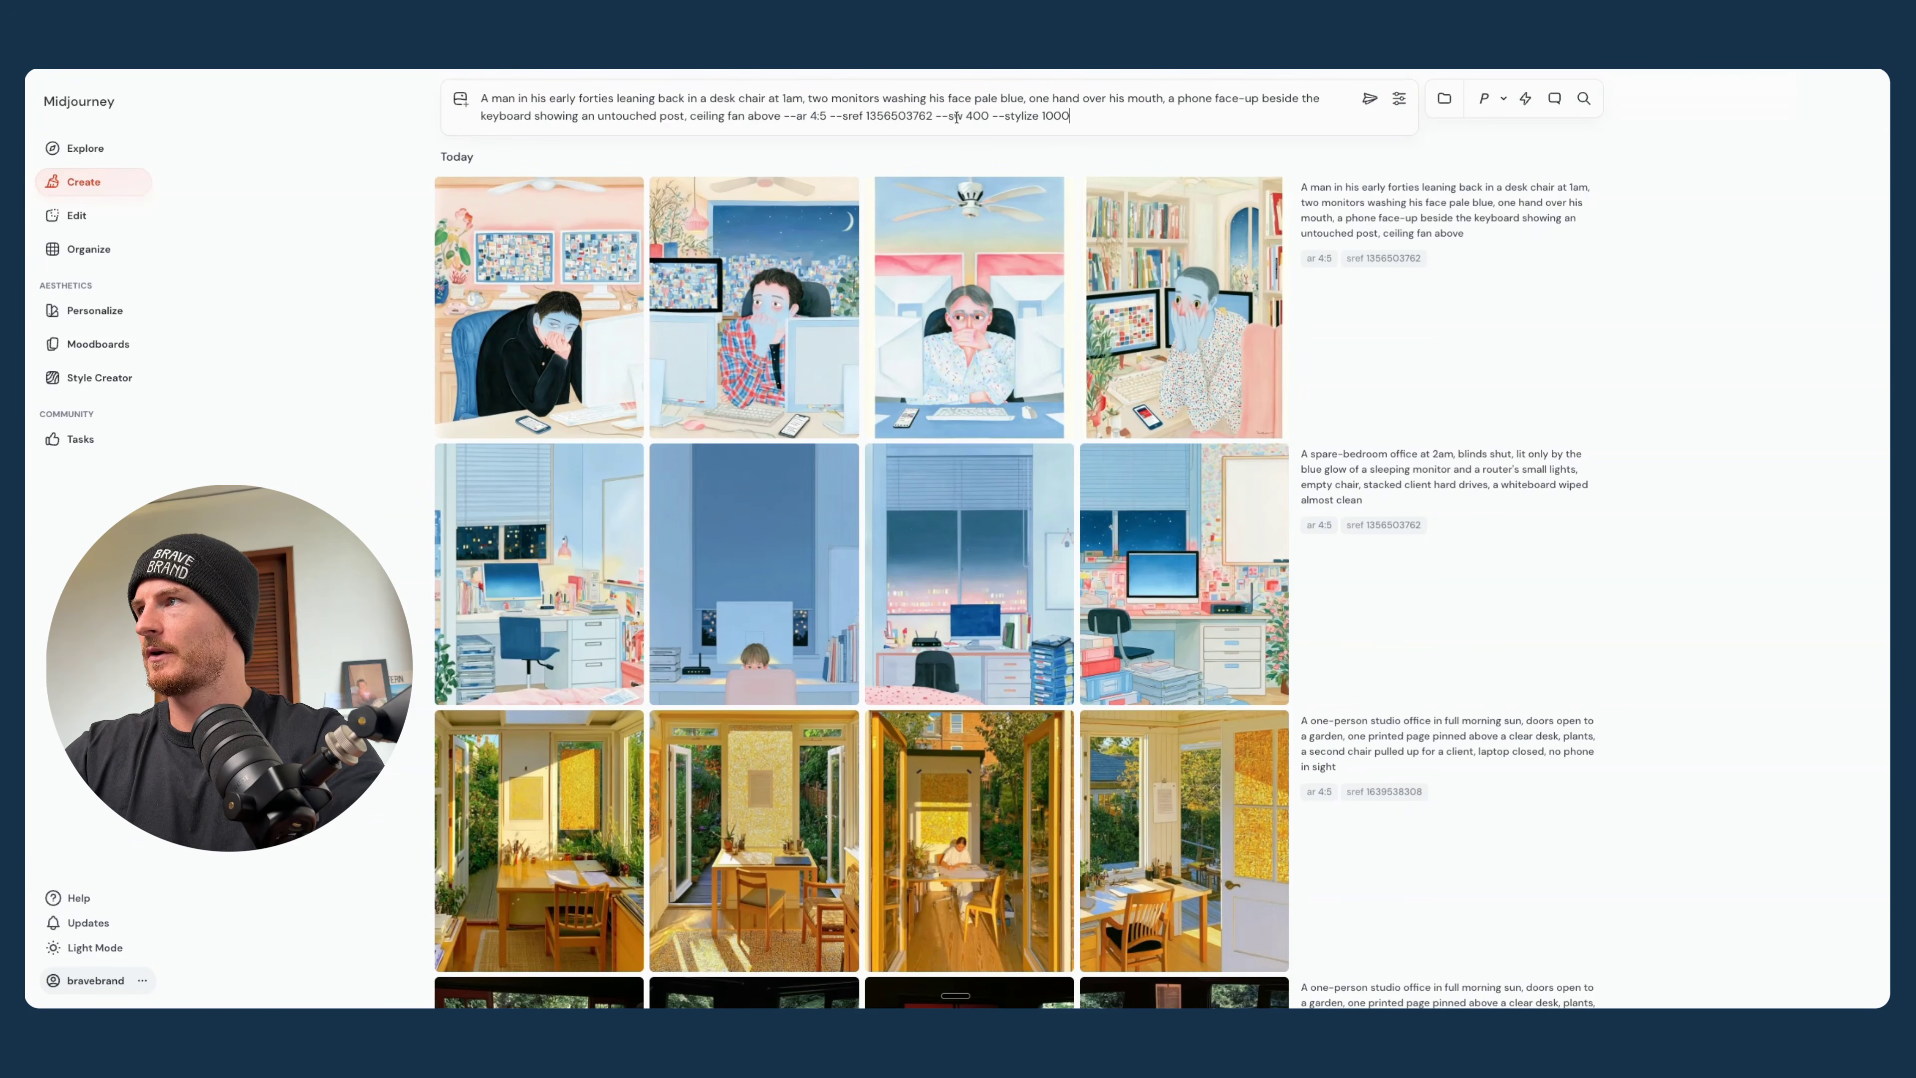
left_click_drag(948, 116, 1070, 117)
left_click(1005, 117)
left_click(1369, 98)
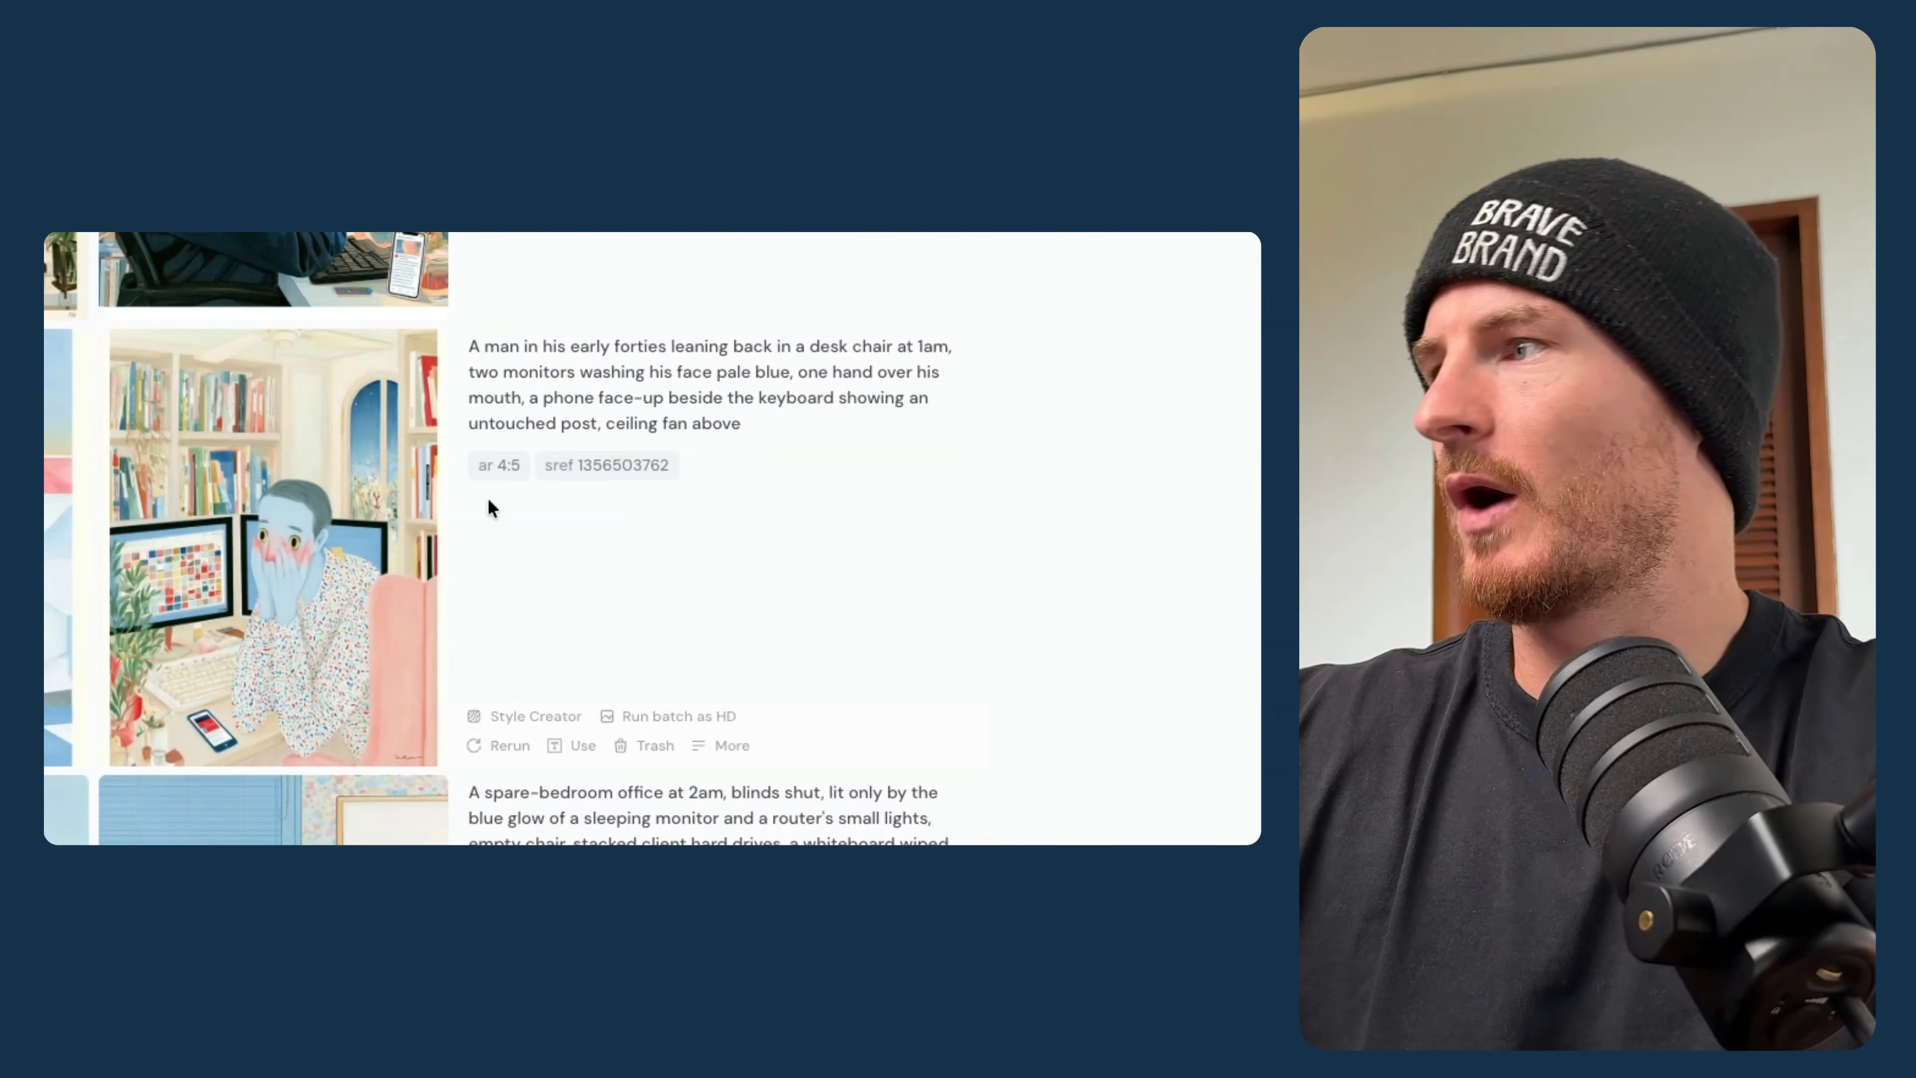
- Reuse the weighted desk-chair prompt and generate variations with other parameter values, such as --sw 1000 --stylize 200 and --sw 200
left_click(603, 468)
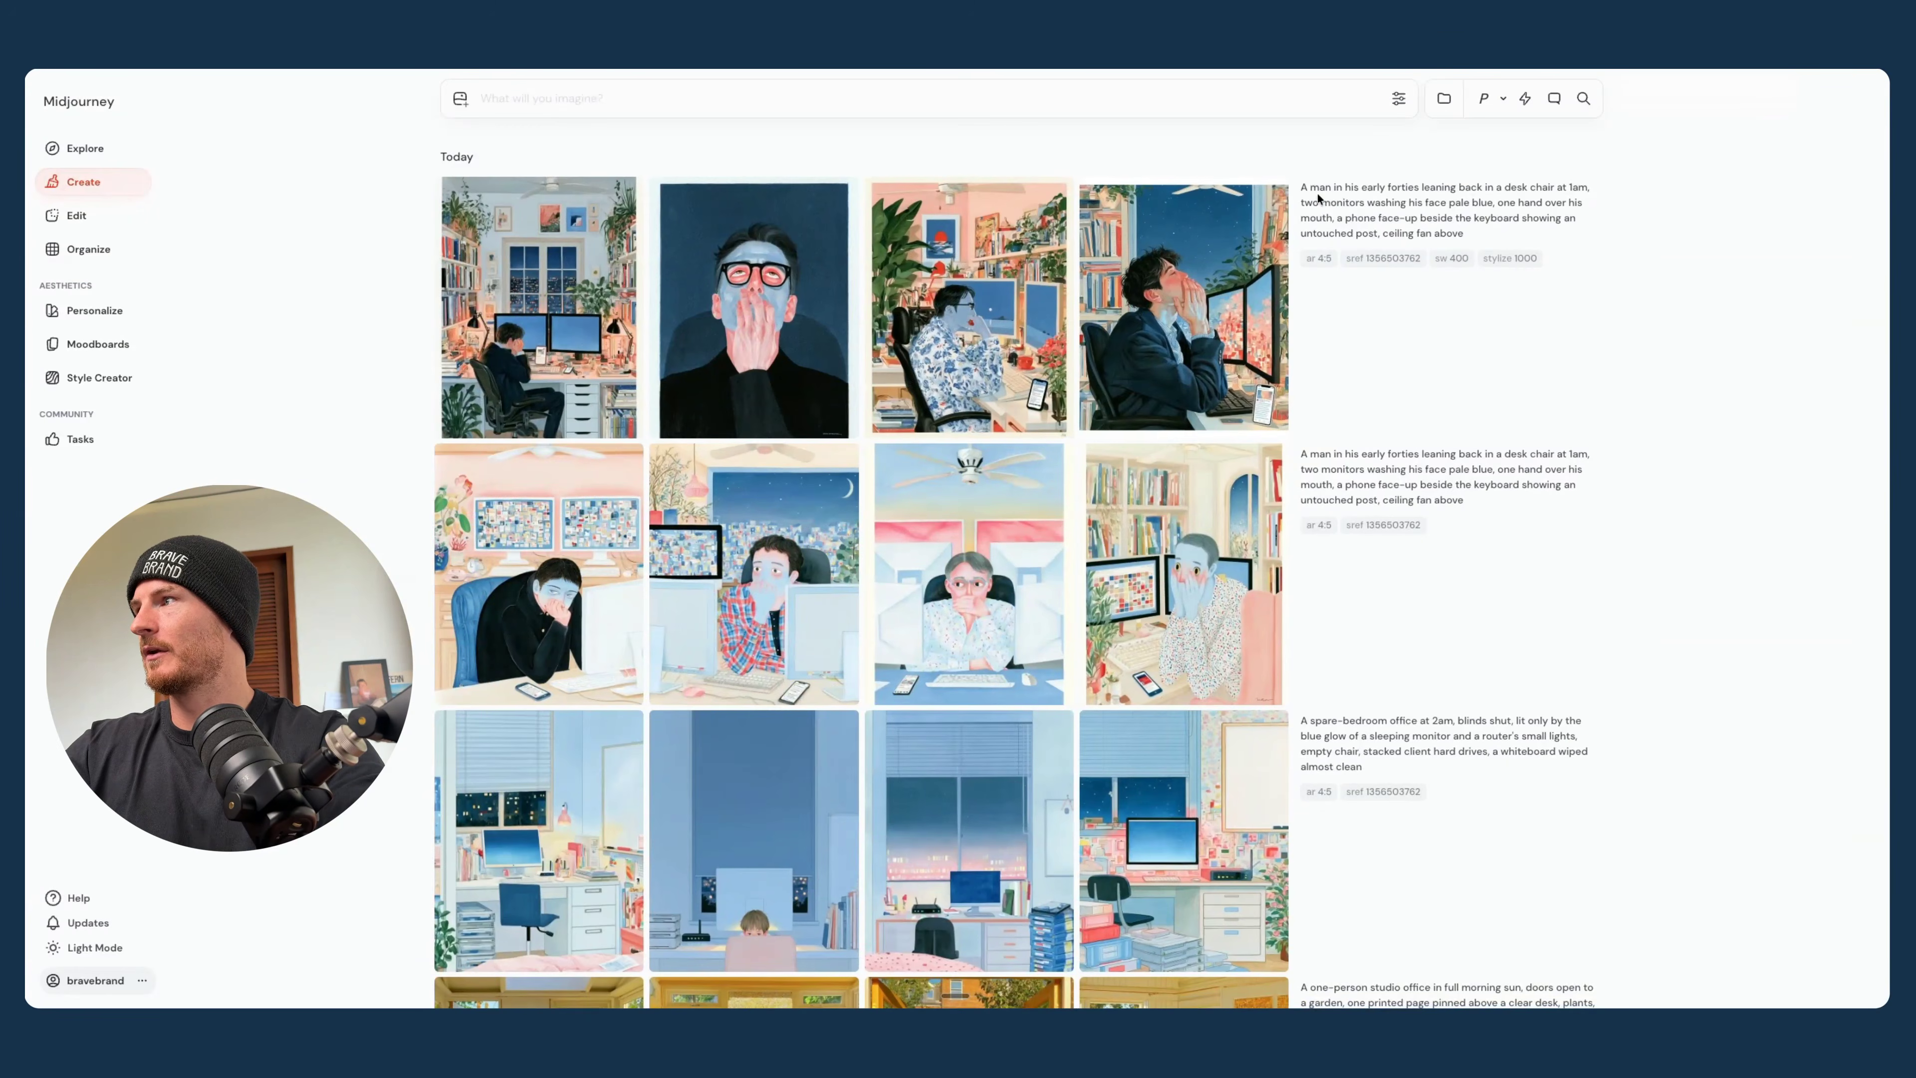
left_click(1337, 220)
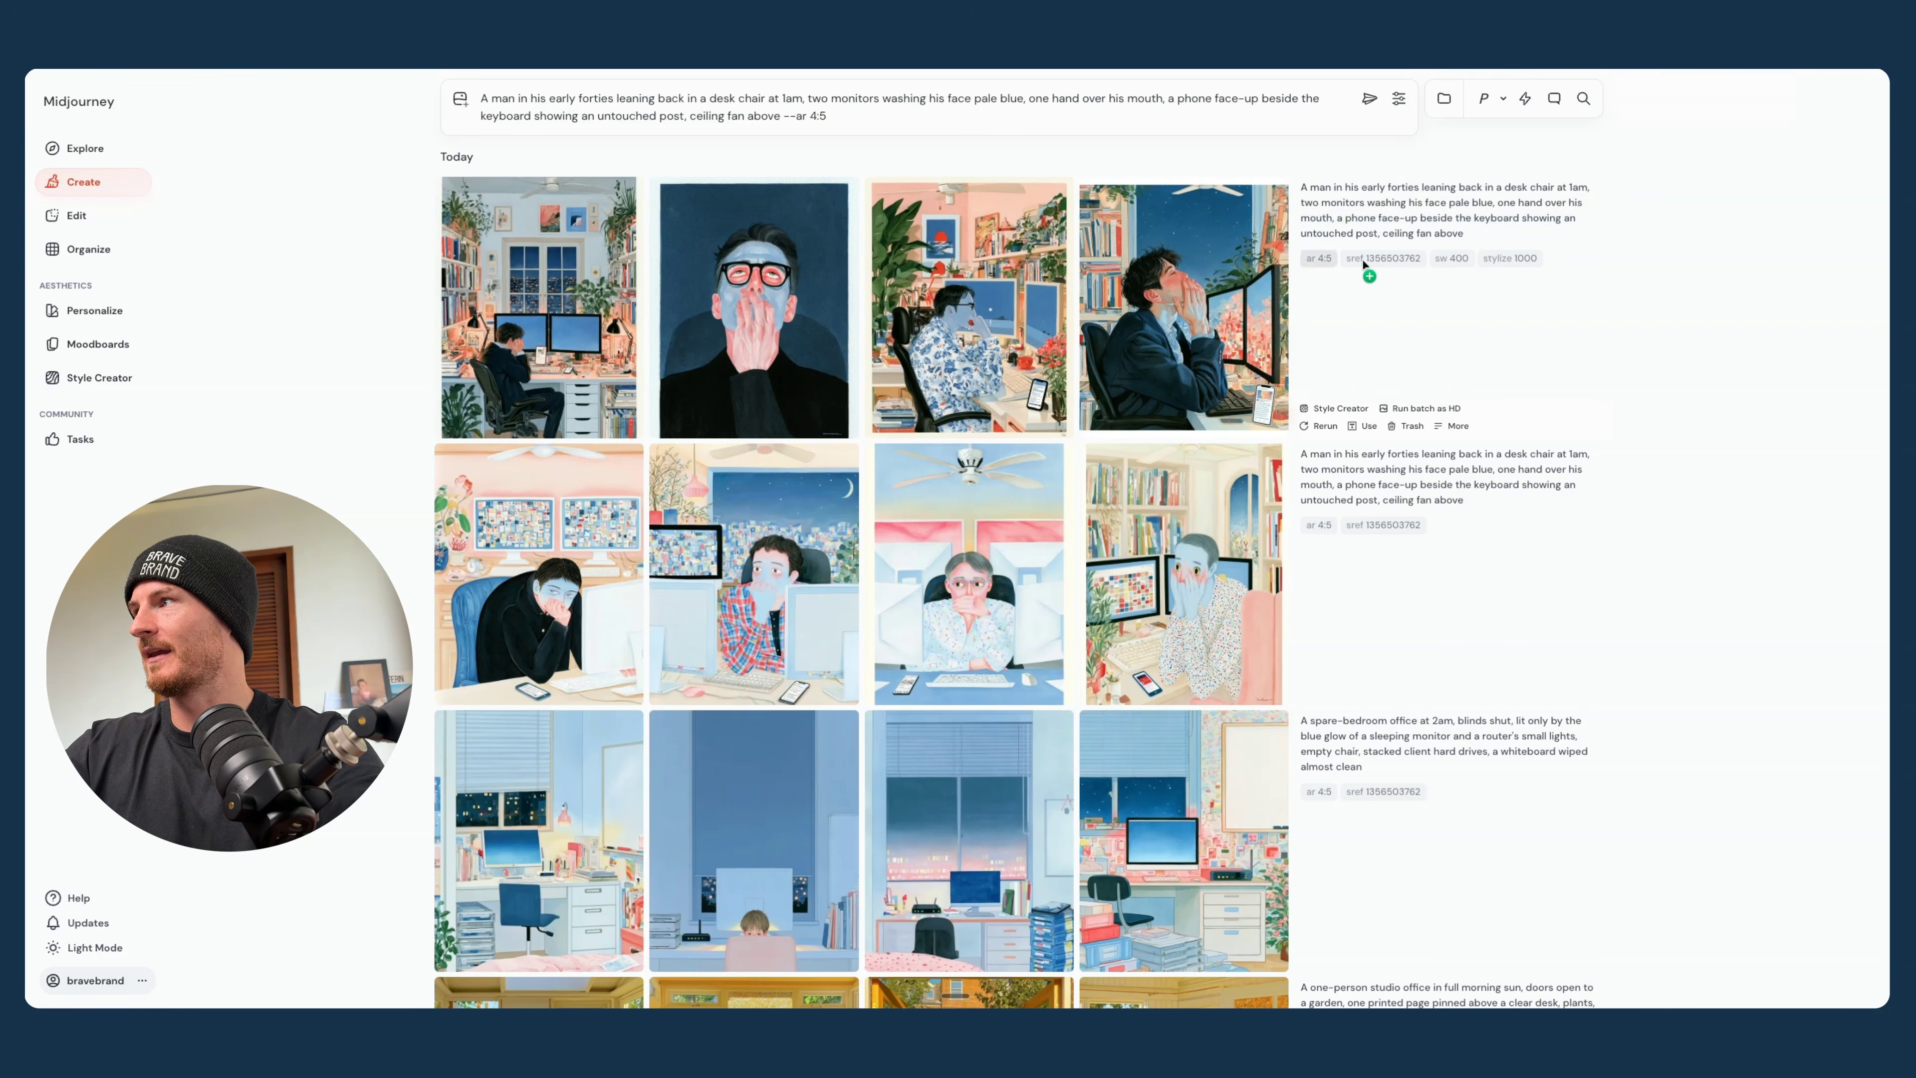
left_click_drag(1363, 262, 976, 110)
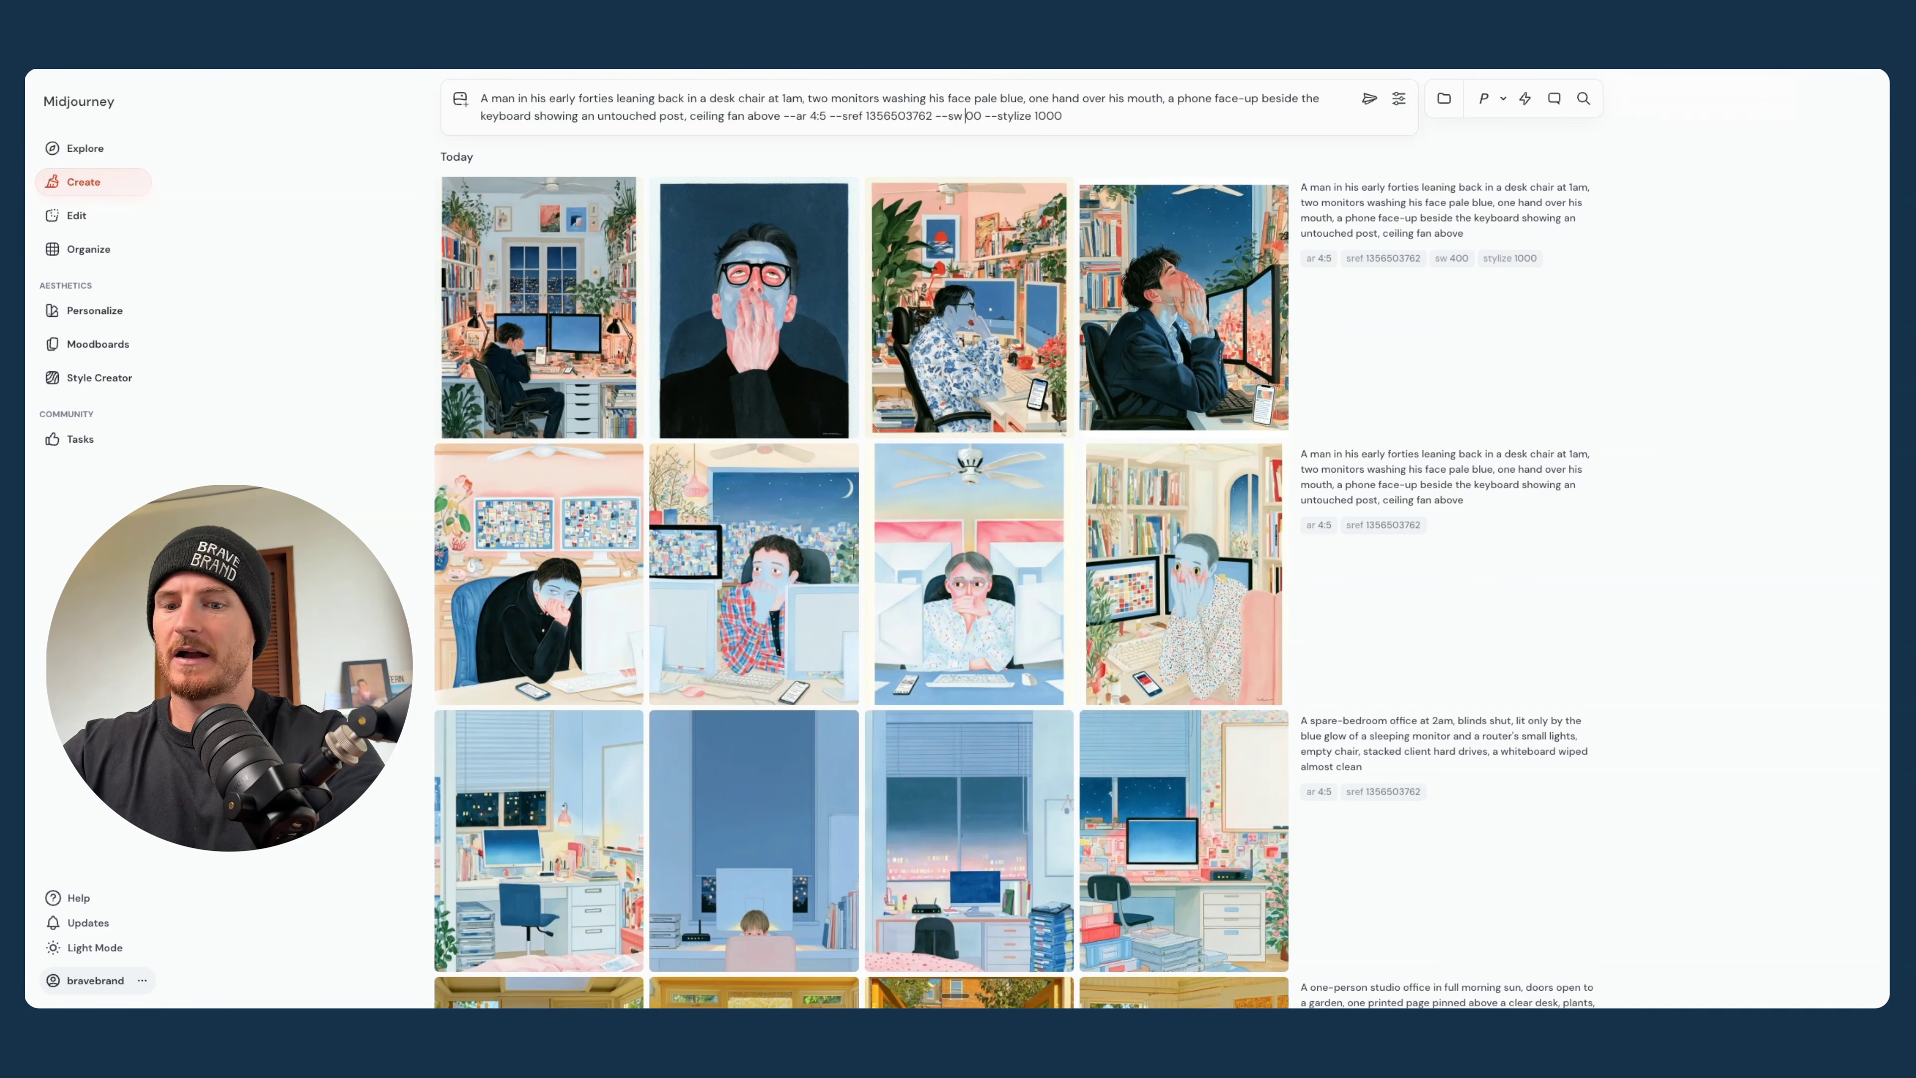
key("Return")
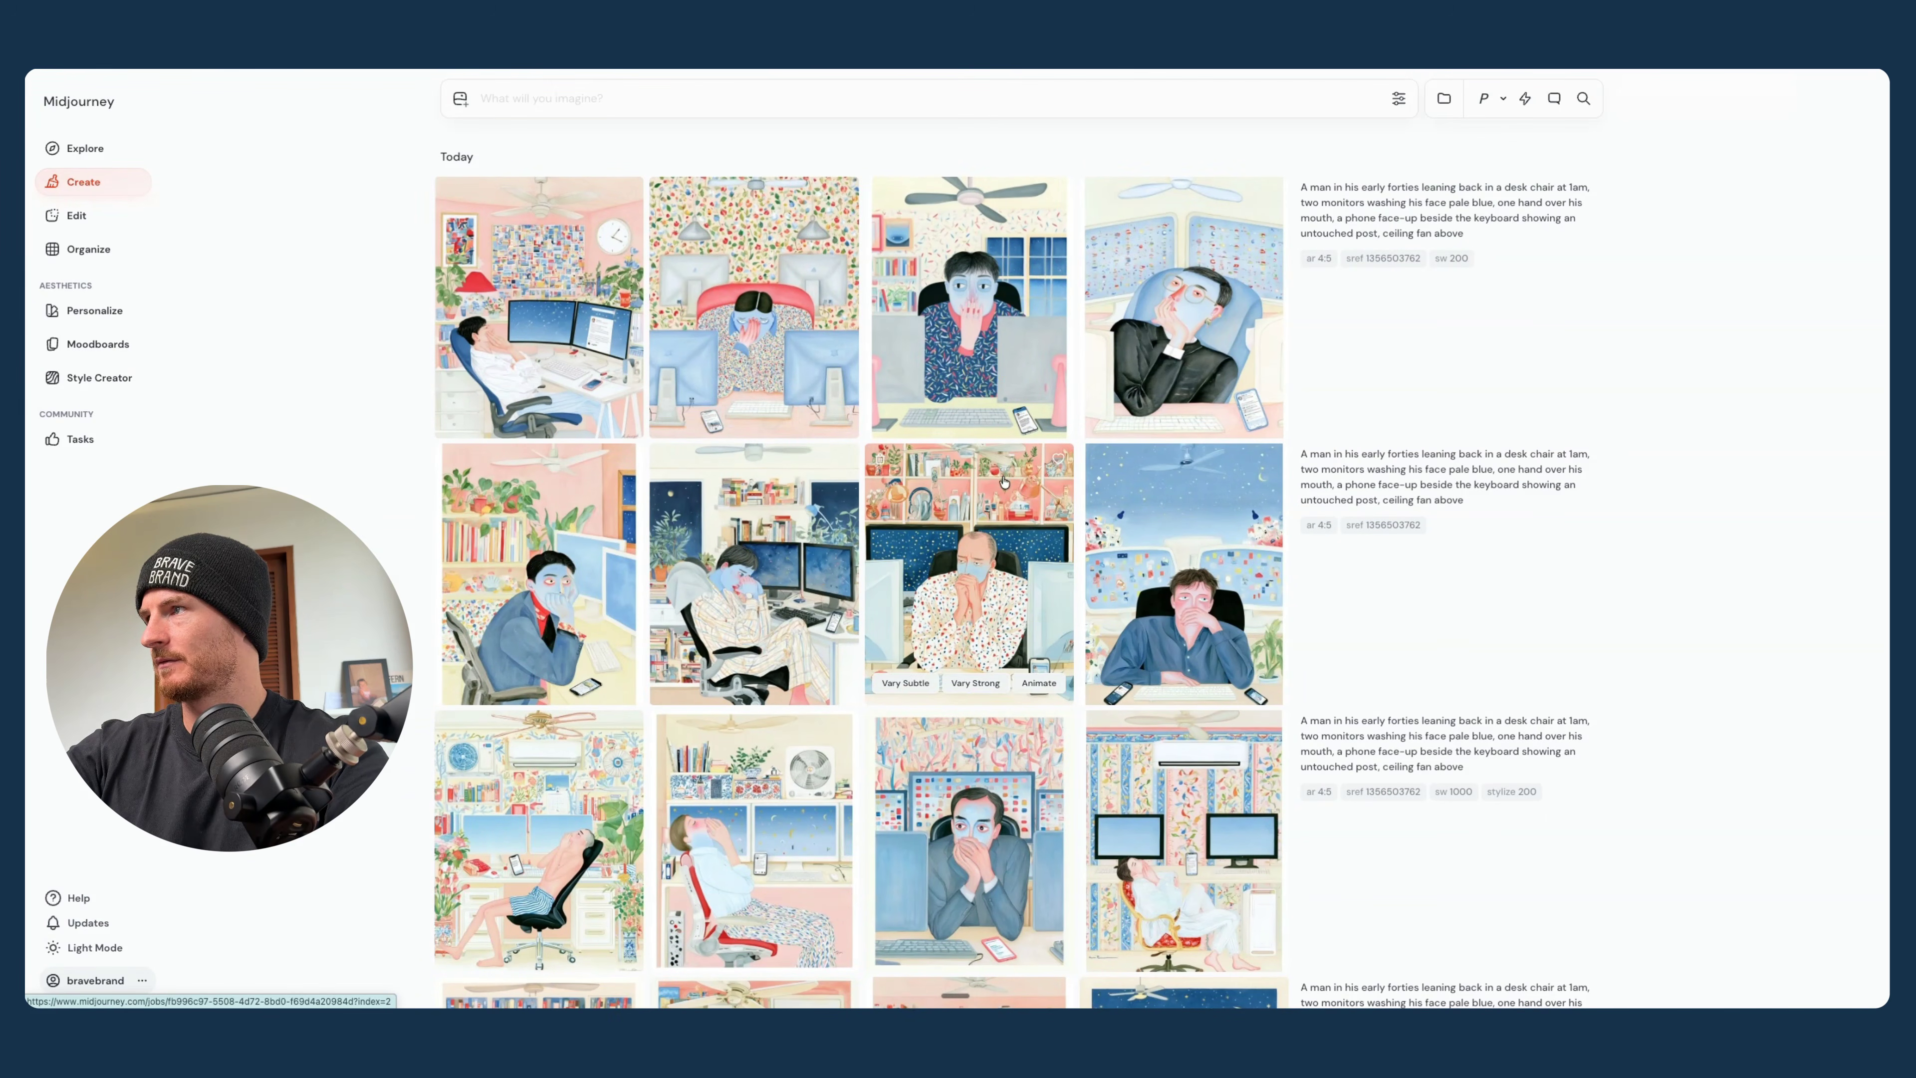
scroll(1003, 476, "down", 10)
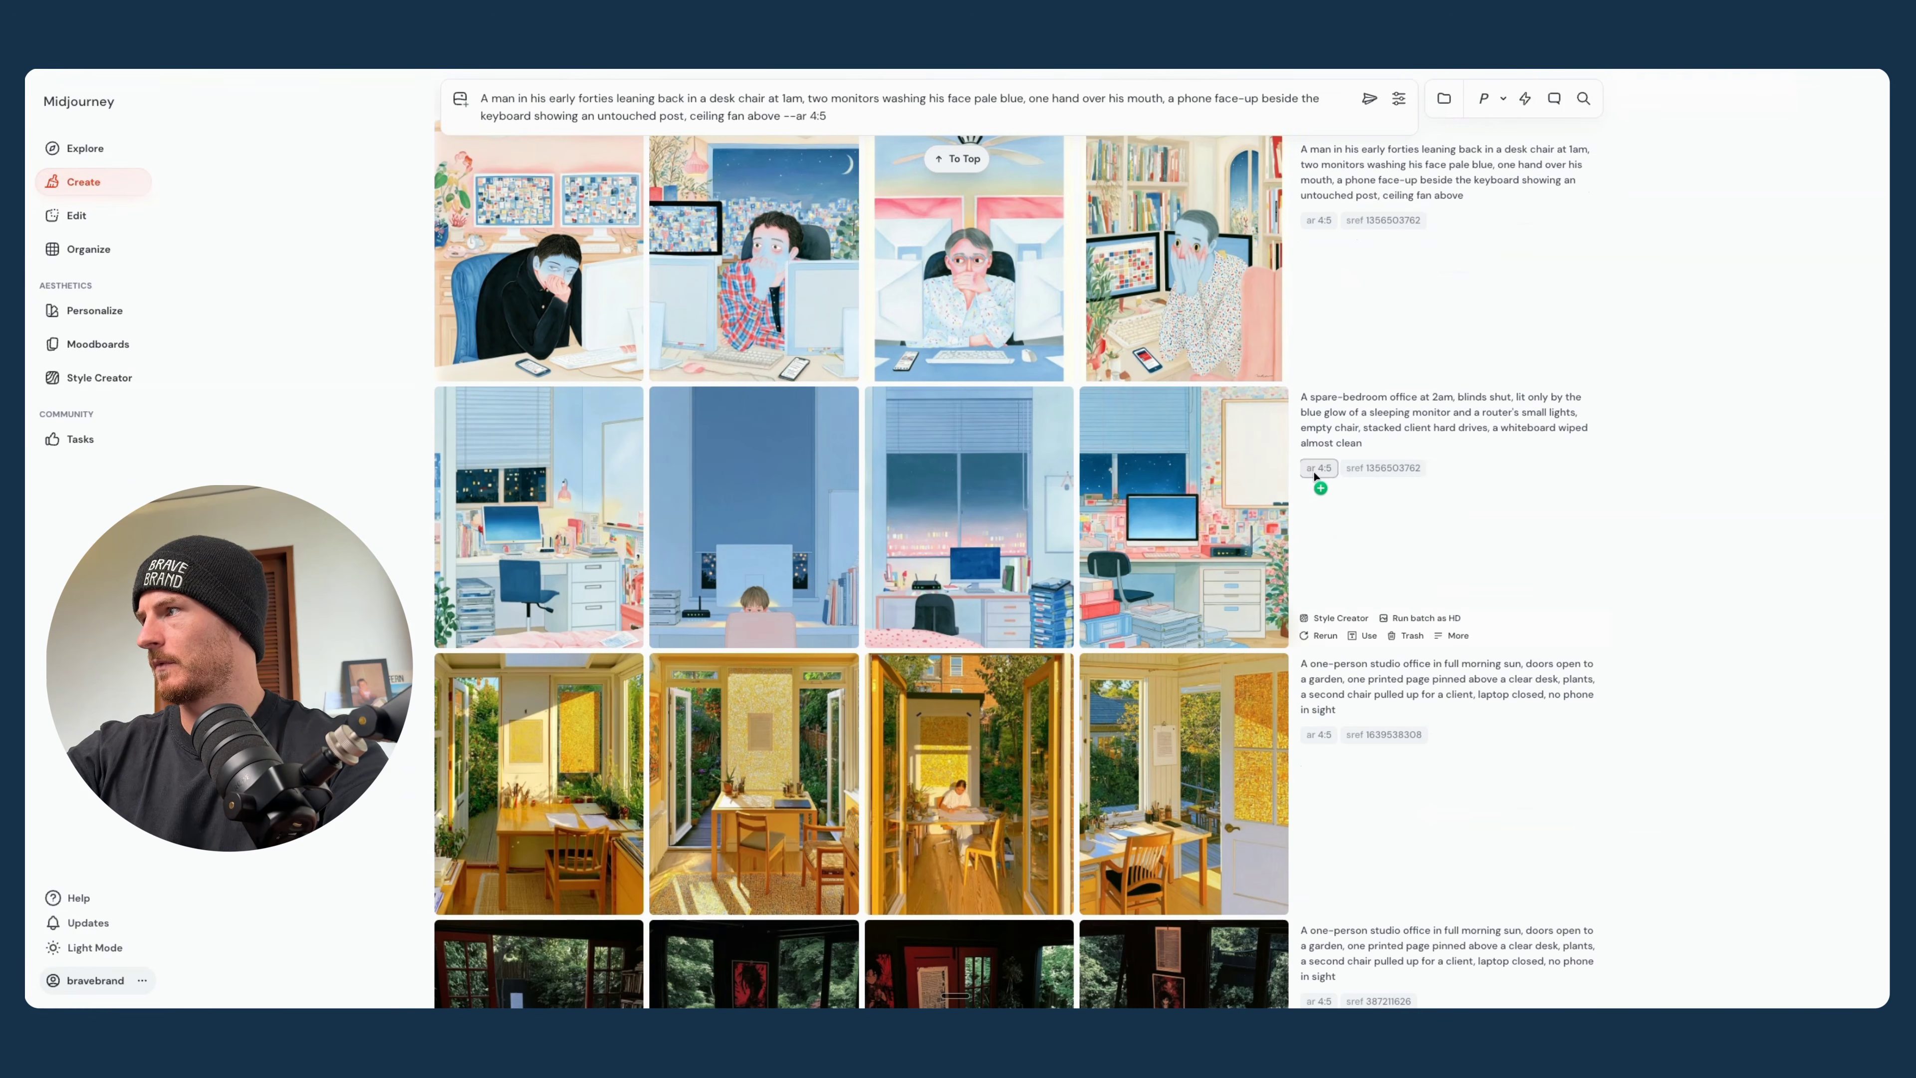
scroll(1371, 369, "up", 5)
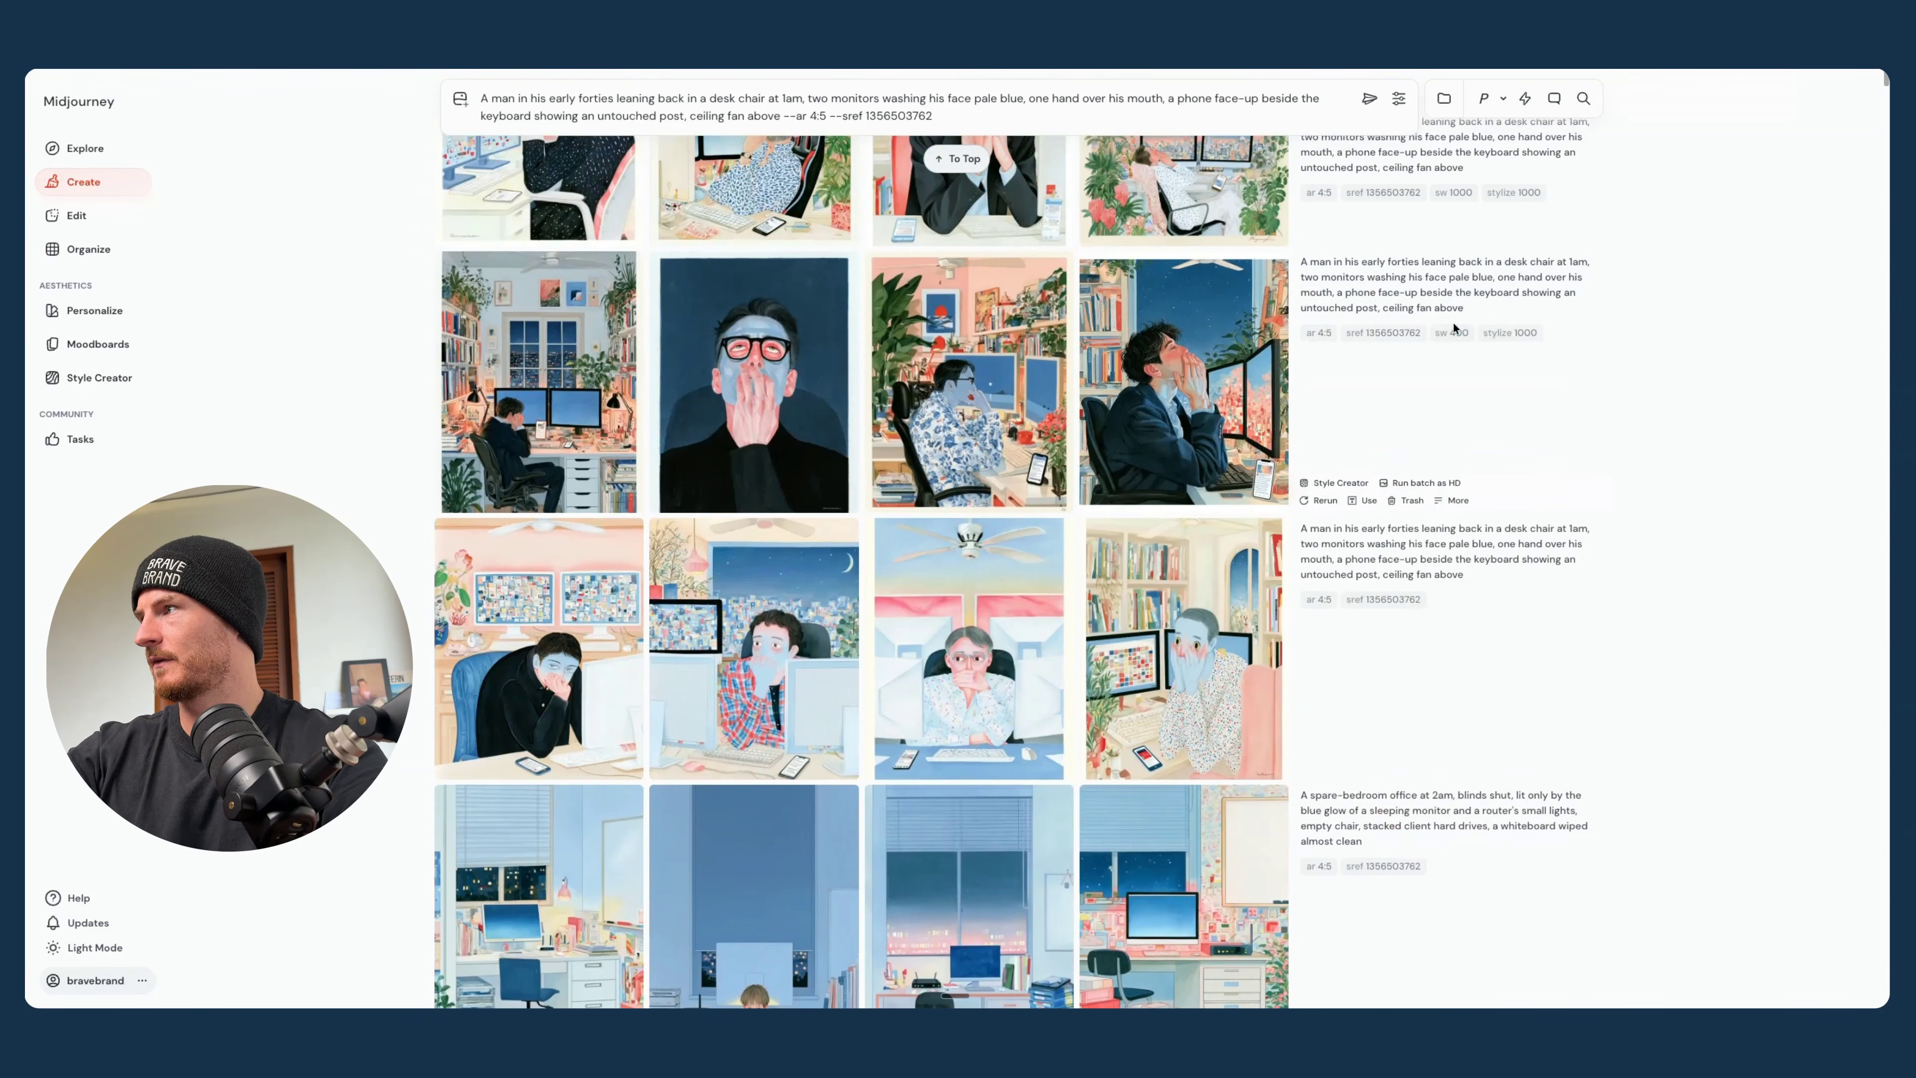
left_click(1509, 332)
scroll(886, 470, "down", 5)
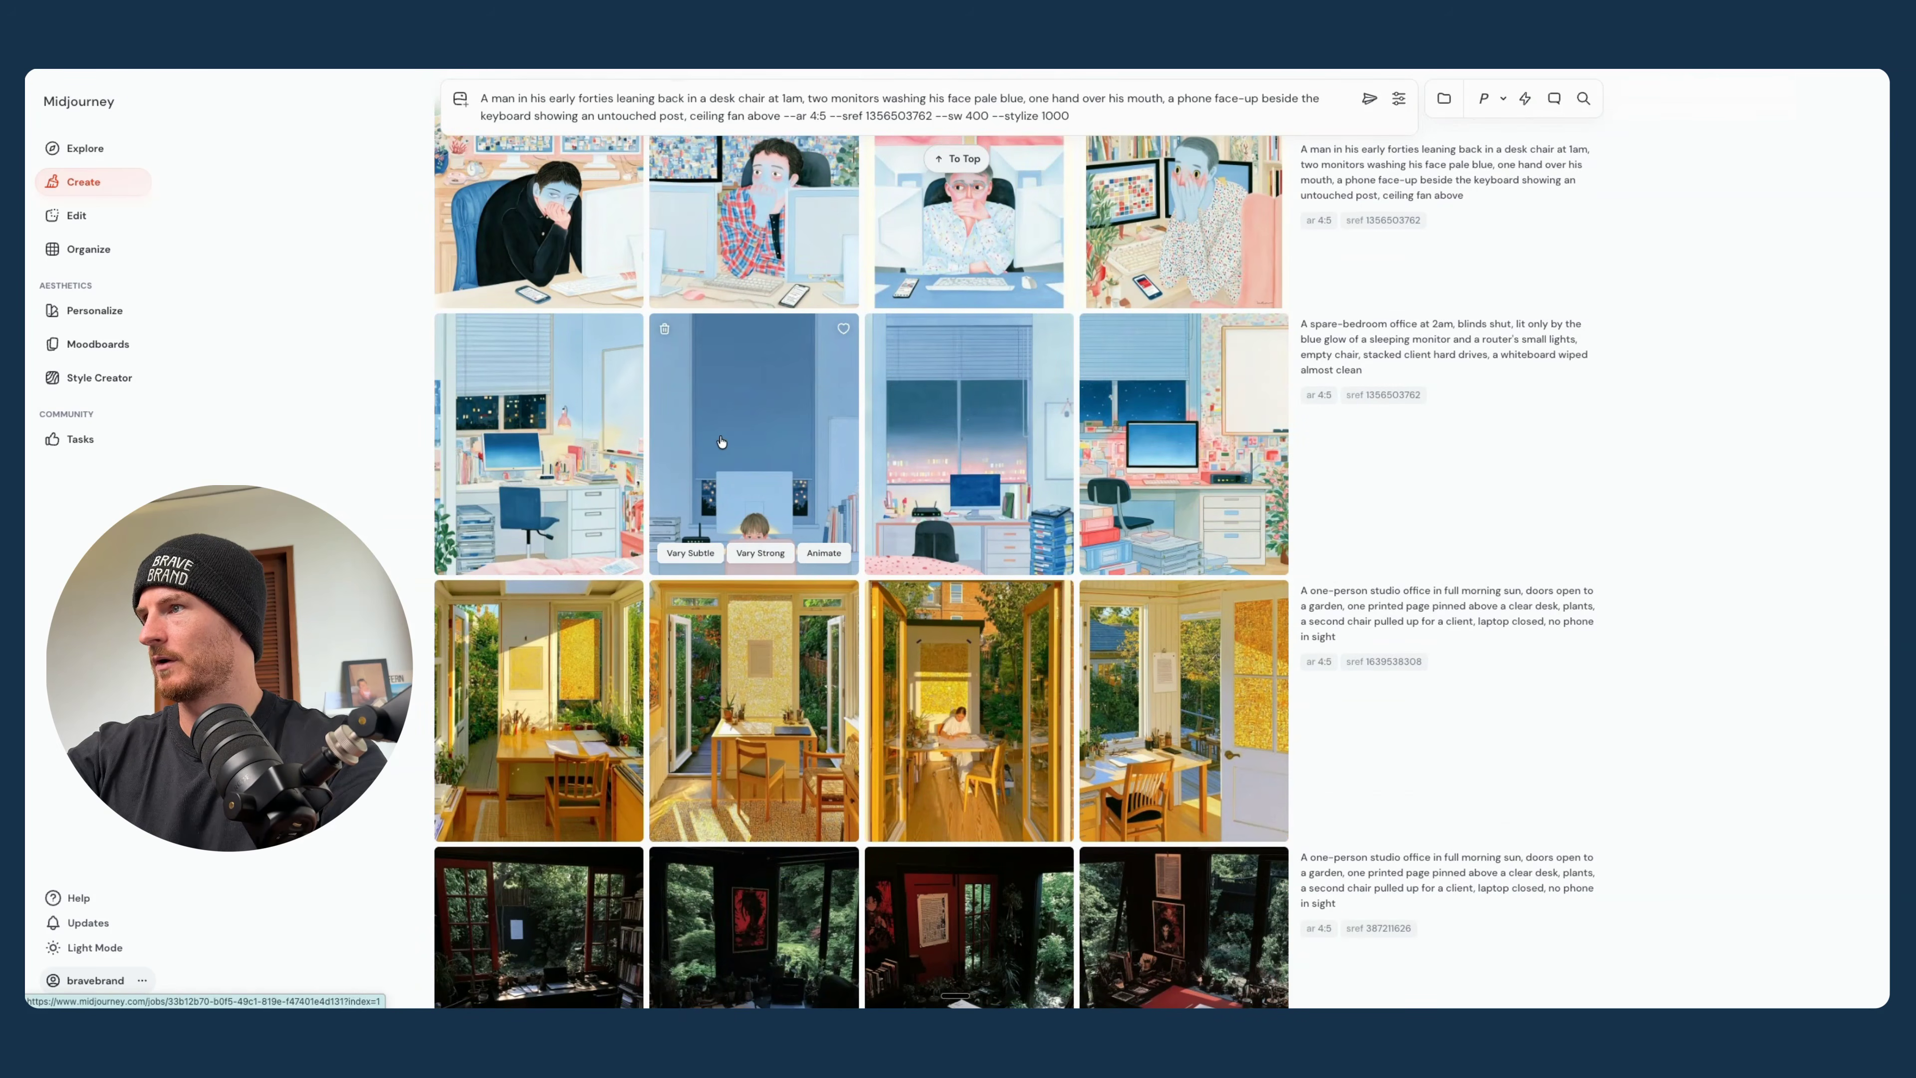
- Use the blue spare-bedroom image with the pink chair as a style reference and generate the weighted desk-chair prompt
left_click(791, 492)
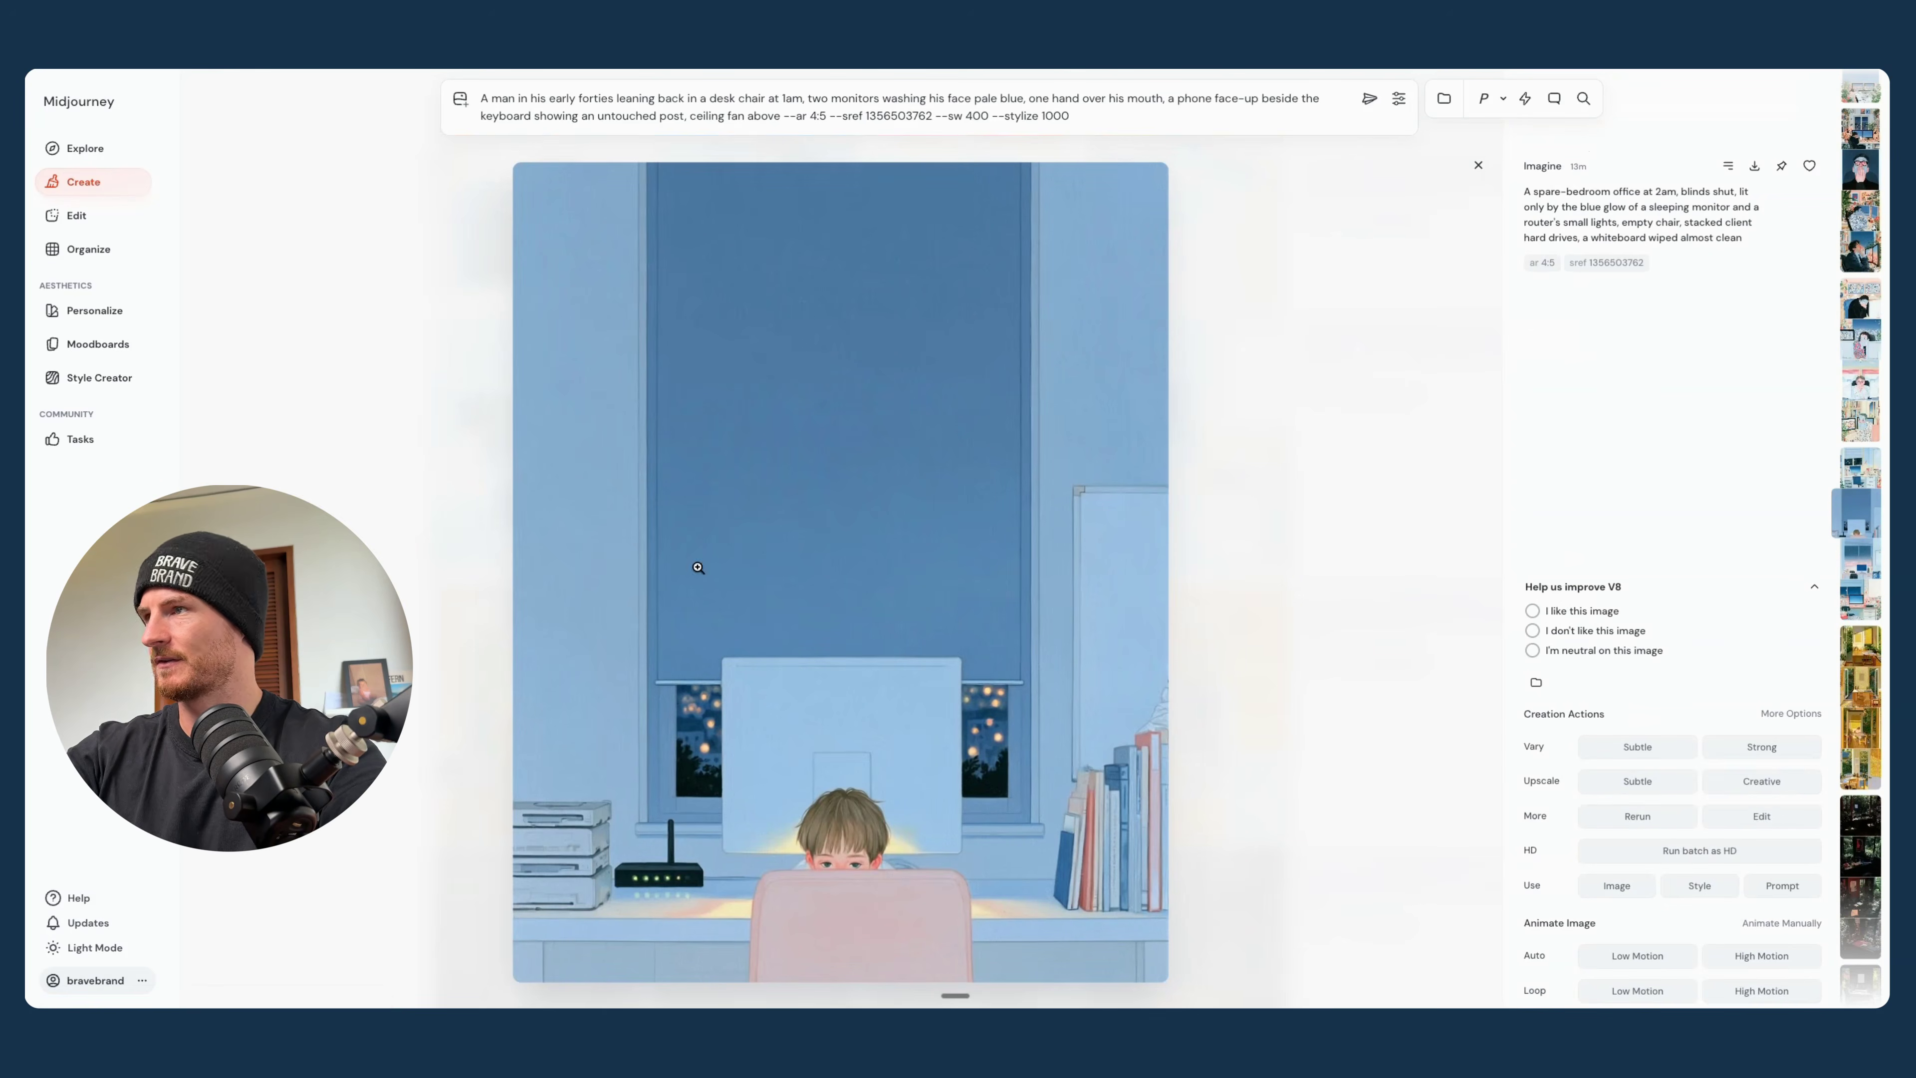
left_click(1700, 886)
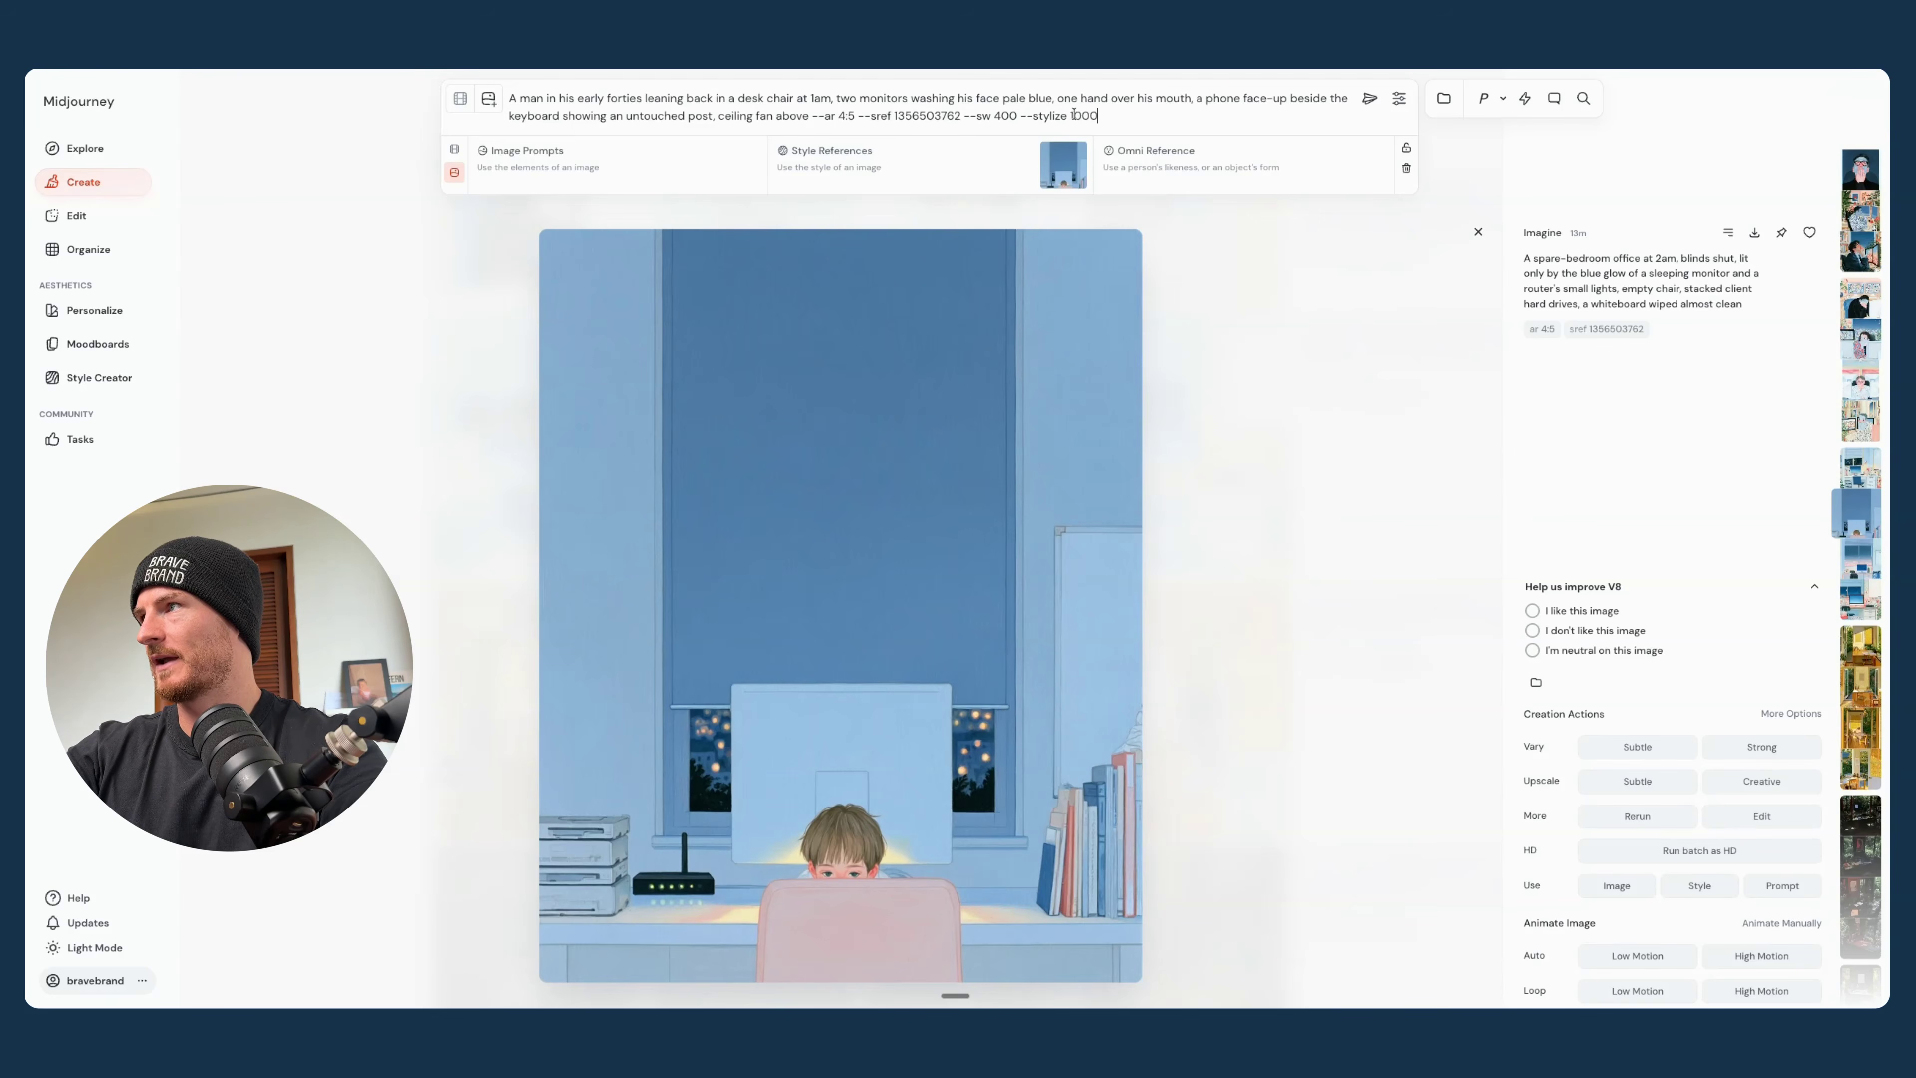
mouse_move(1060, 164)
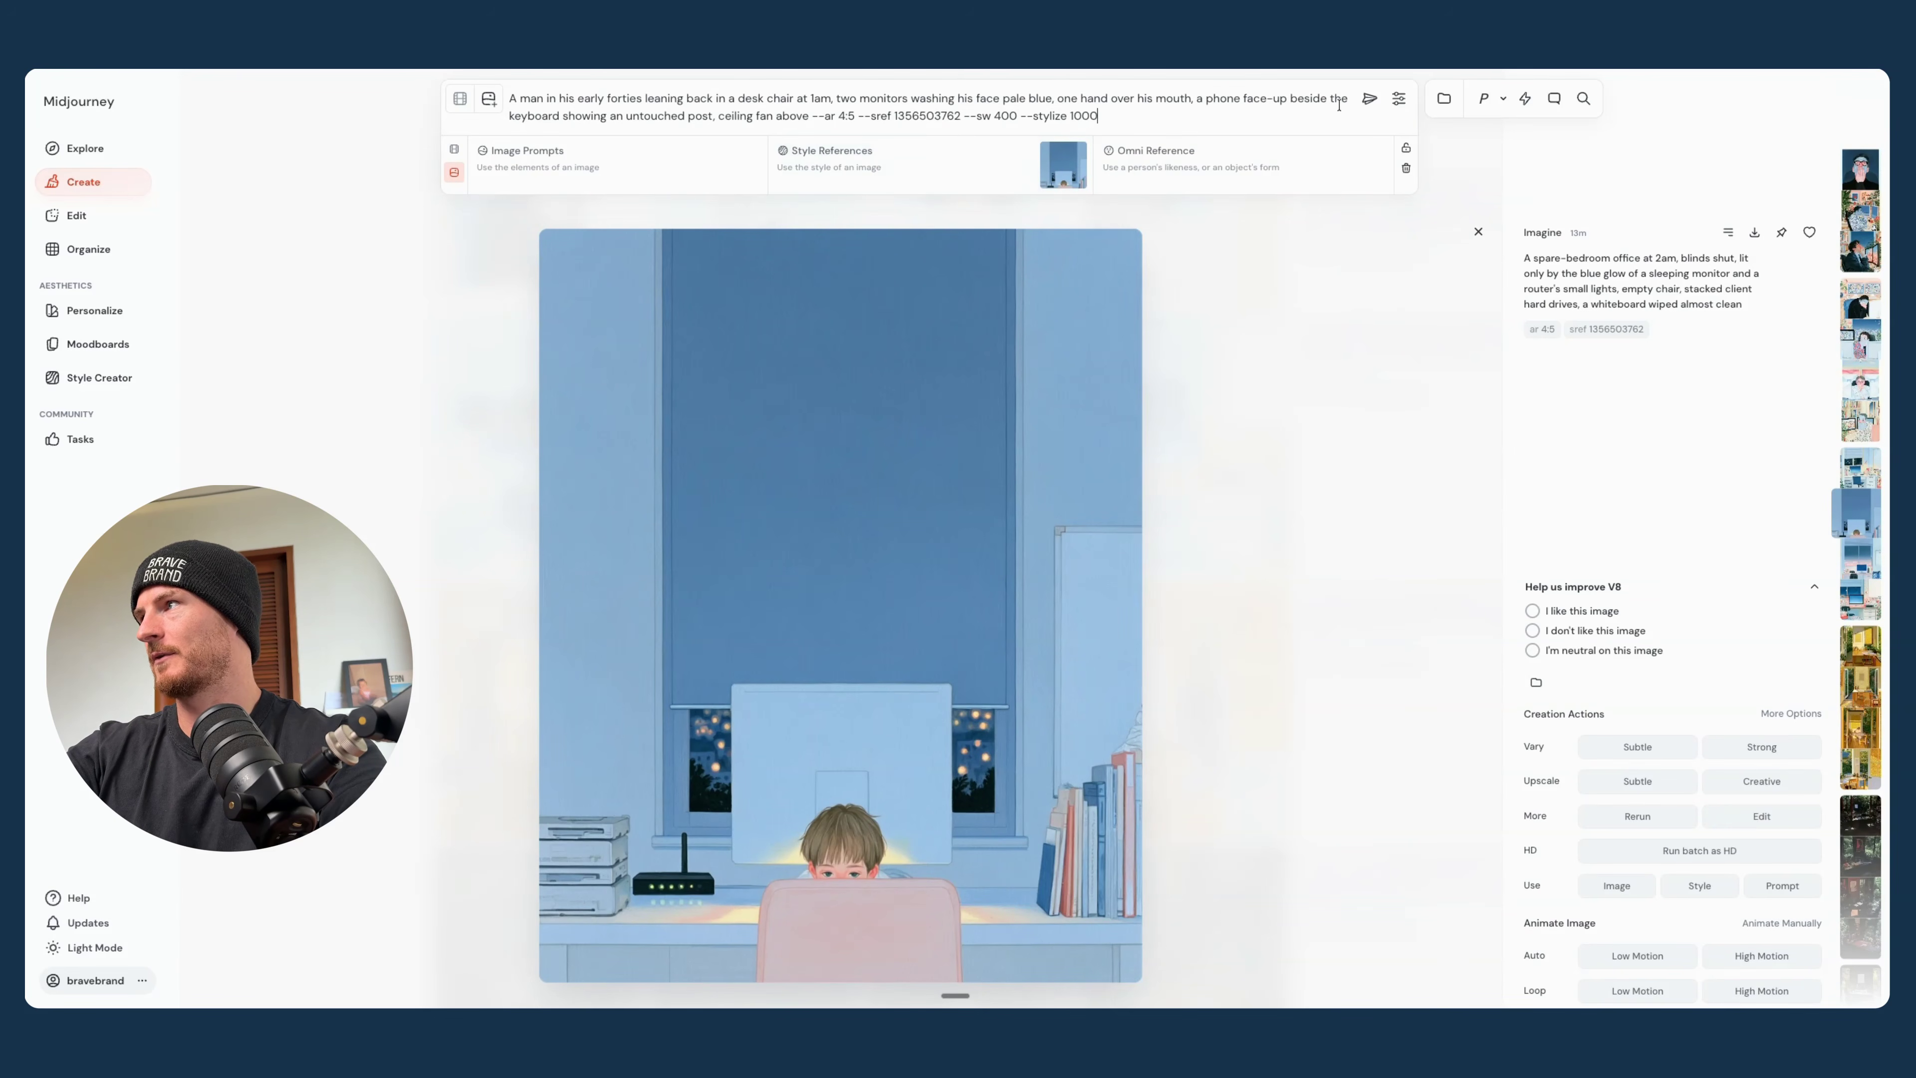
left_click(1369, 98)
left_click(1480, 152)
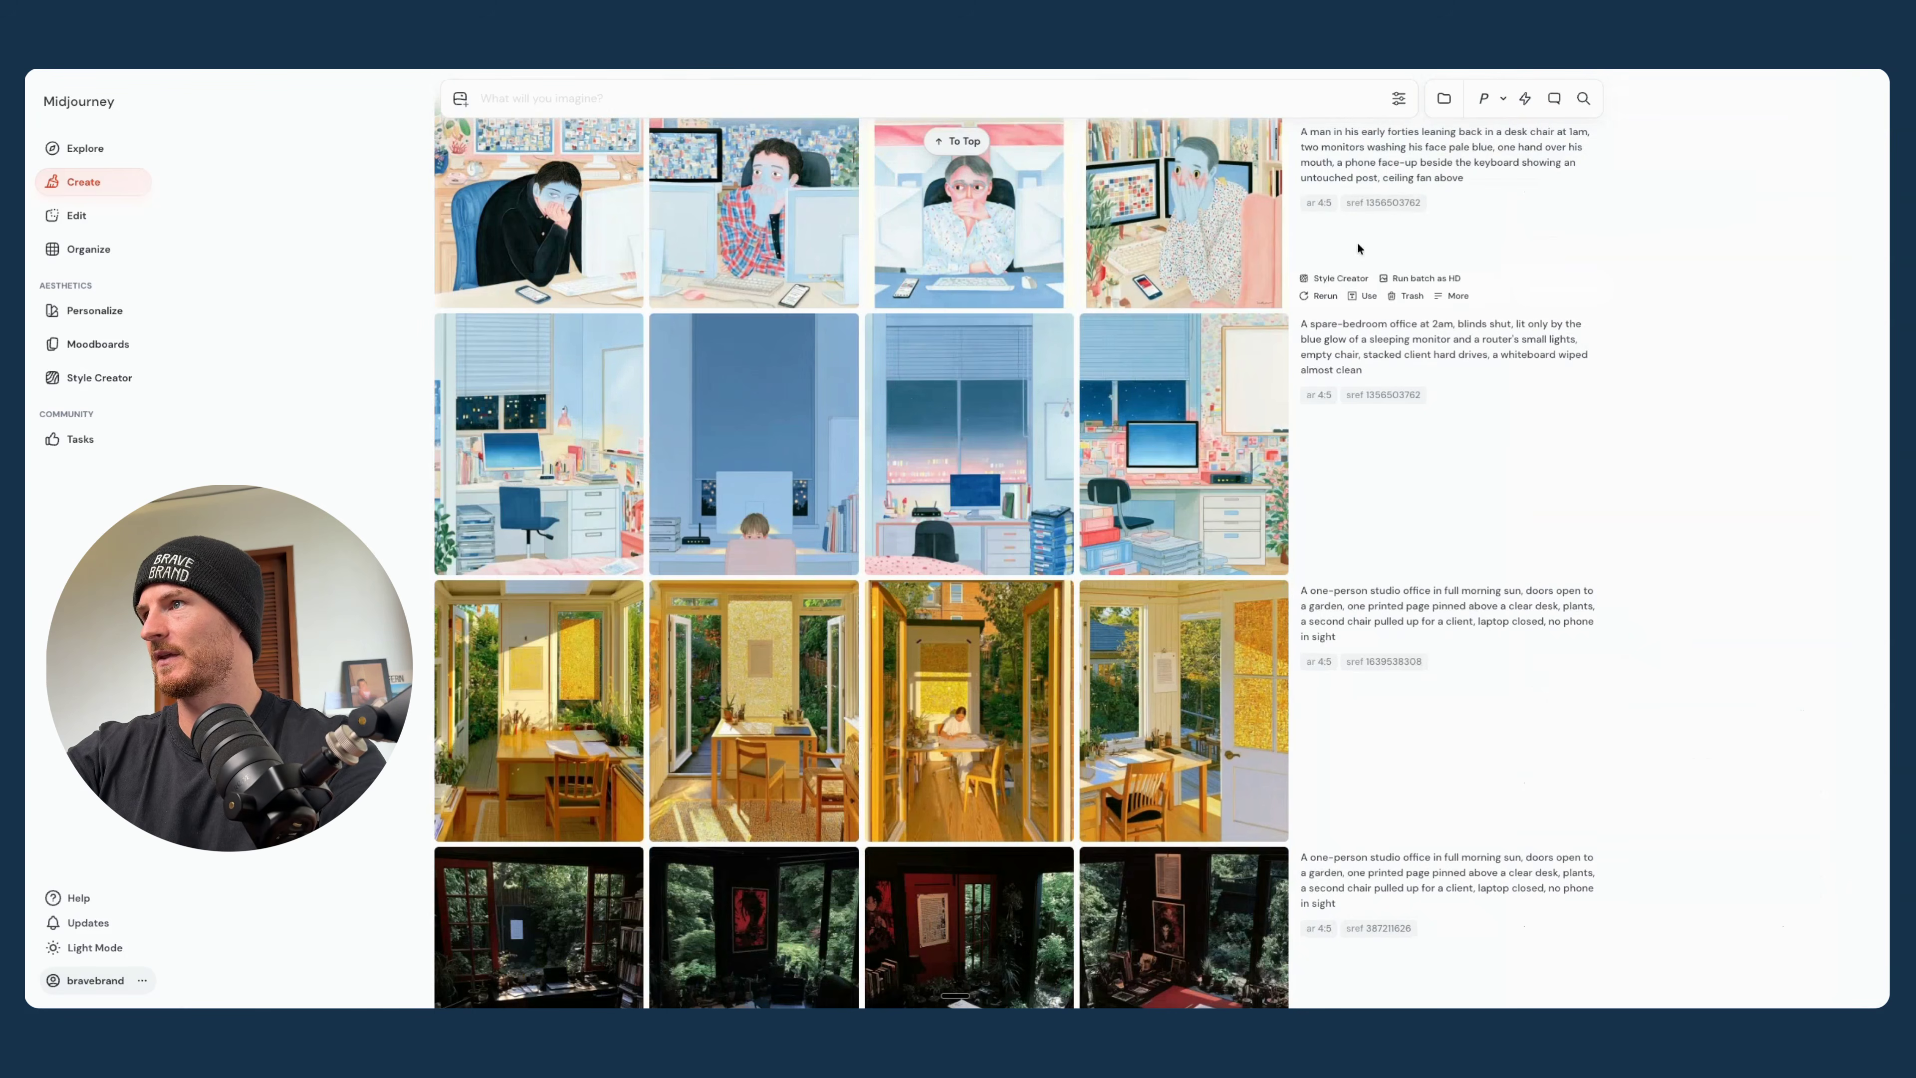
- Examine the images of the new desk-chair batch made with the image style reference in full view
scroll(1390, 143, "up", 3)
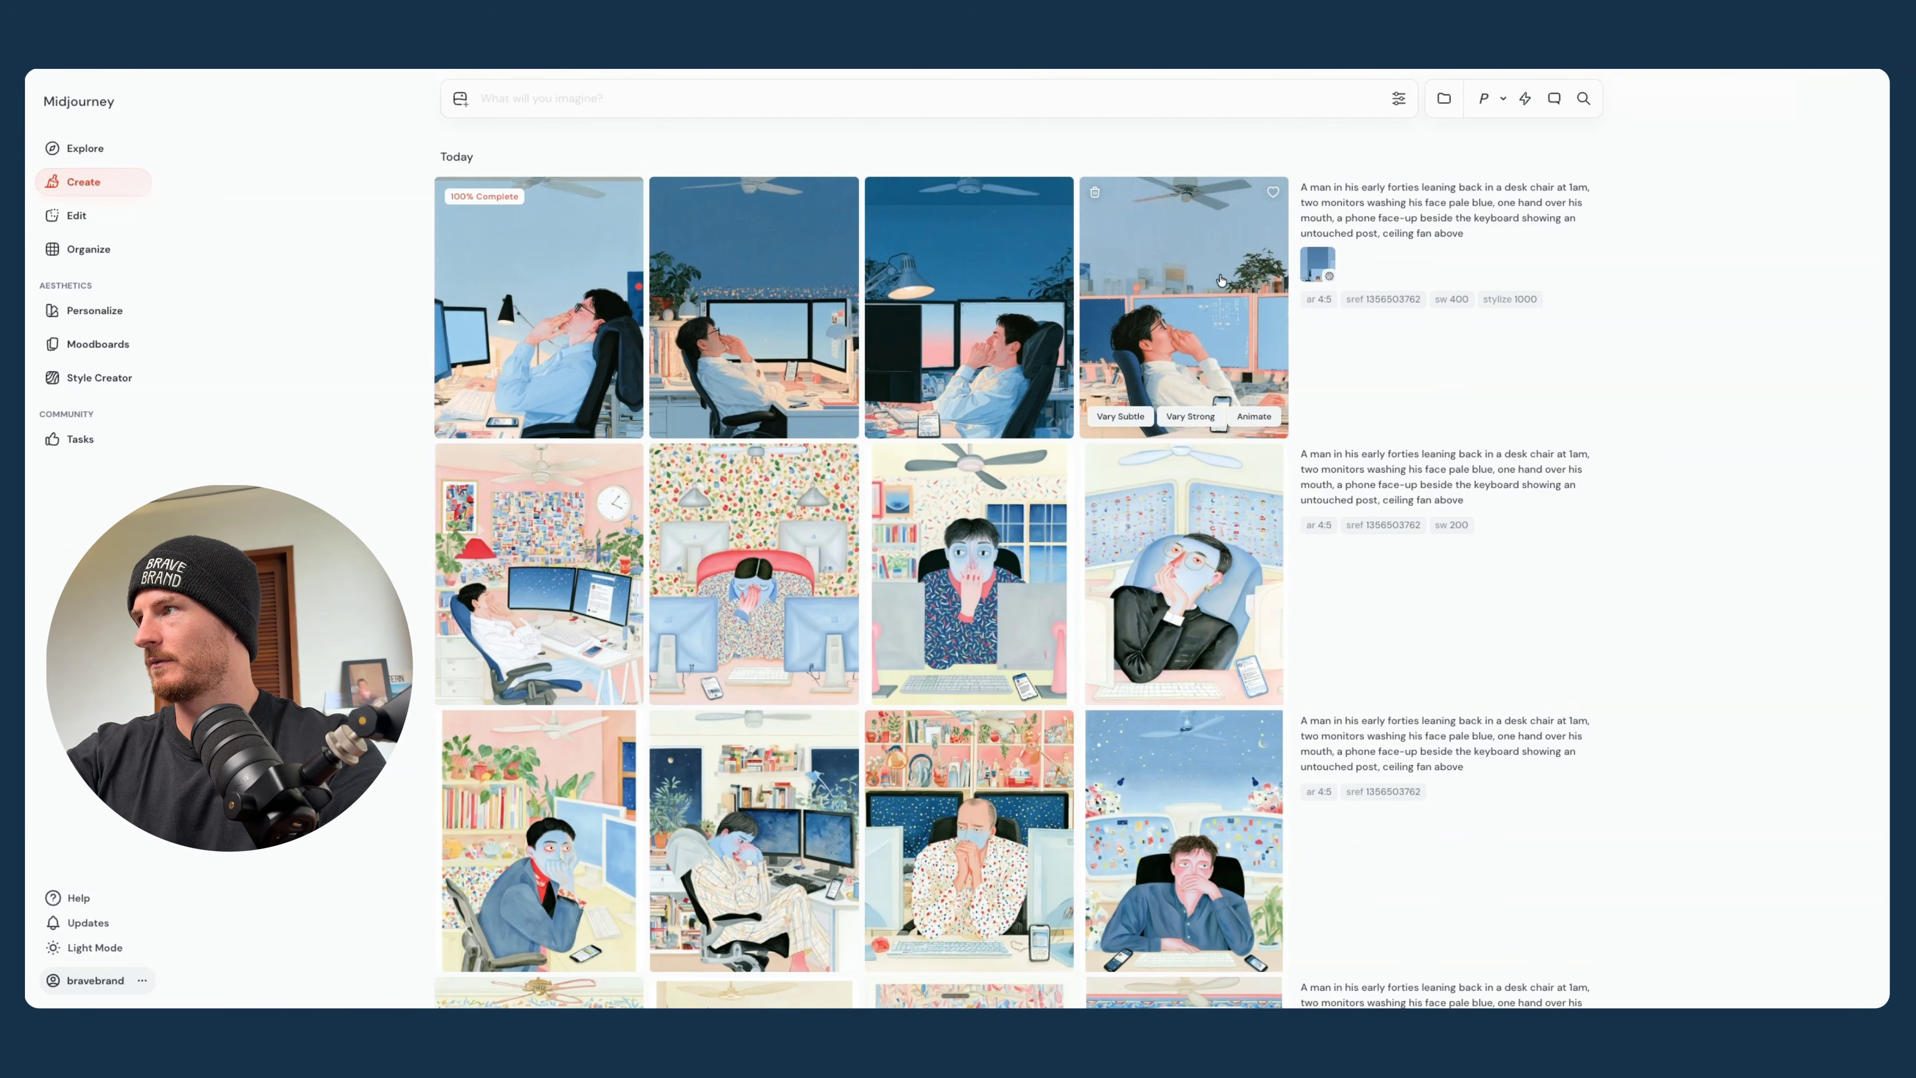
left_click(1204, 270)
key("Left")
key("Left")
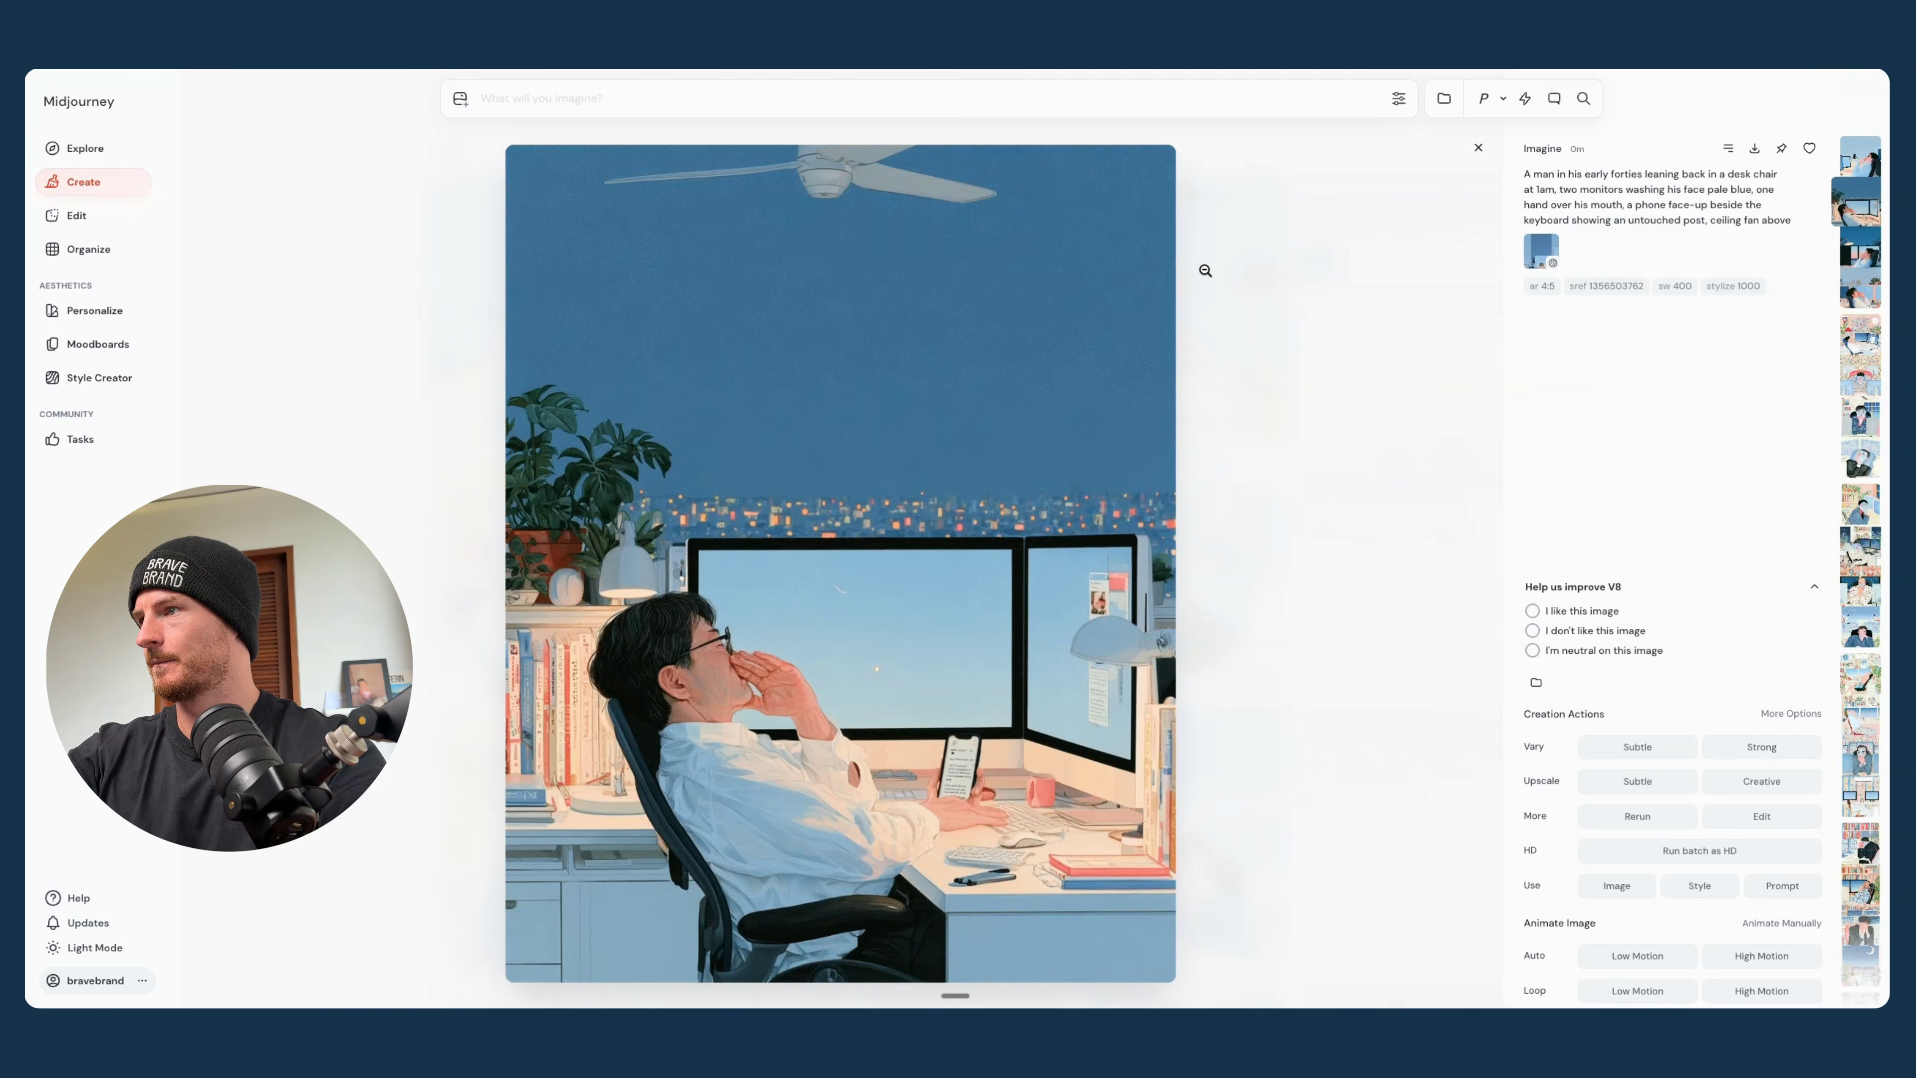
key("Left")
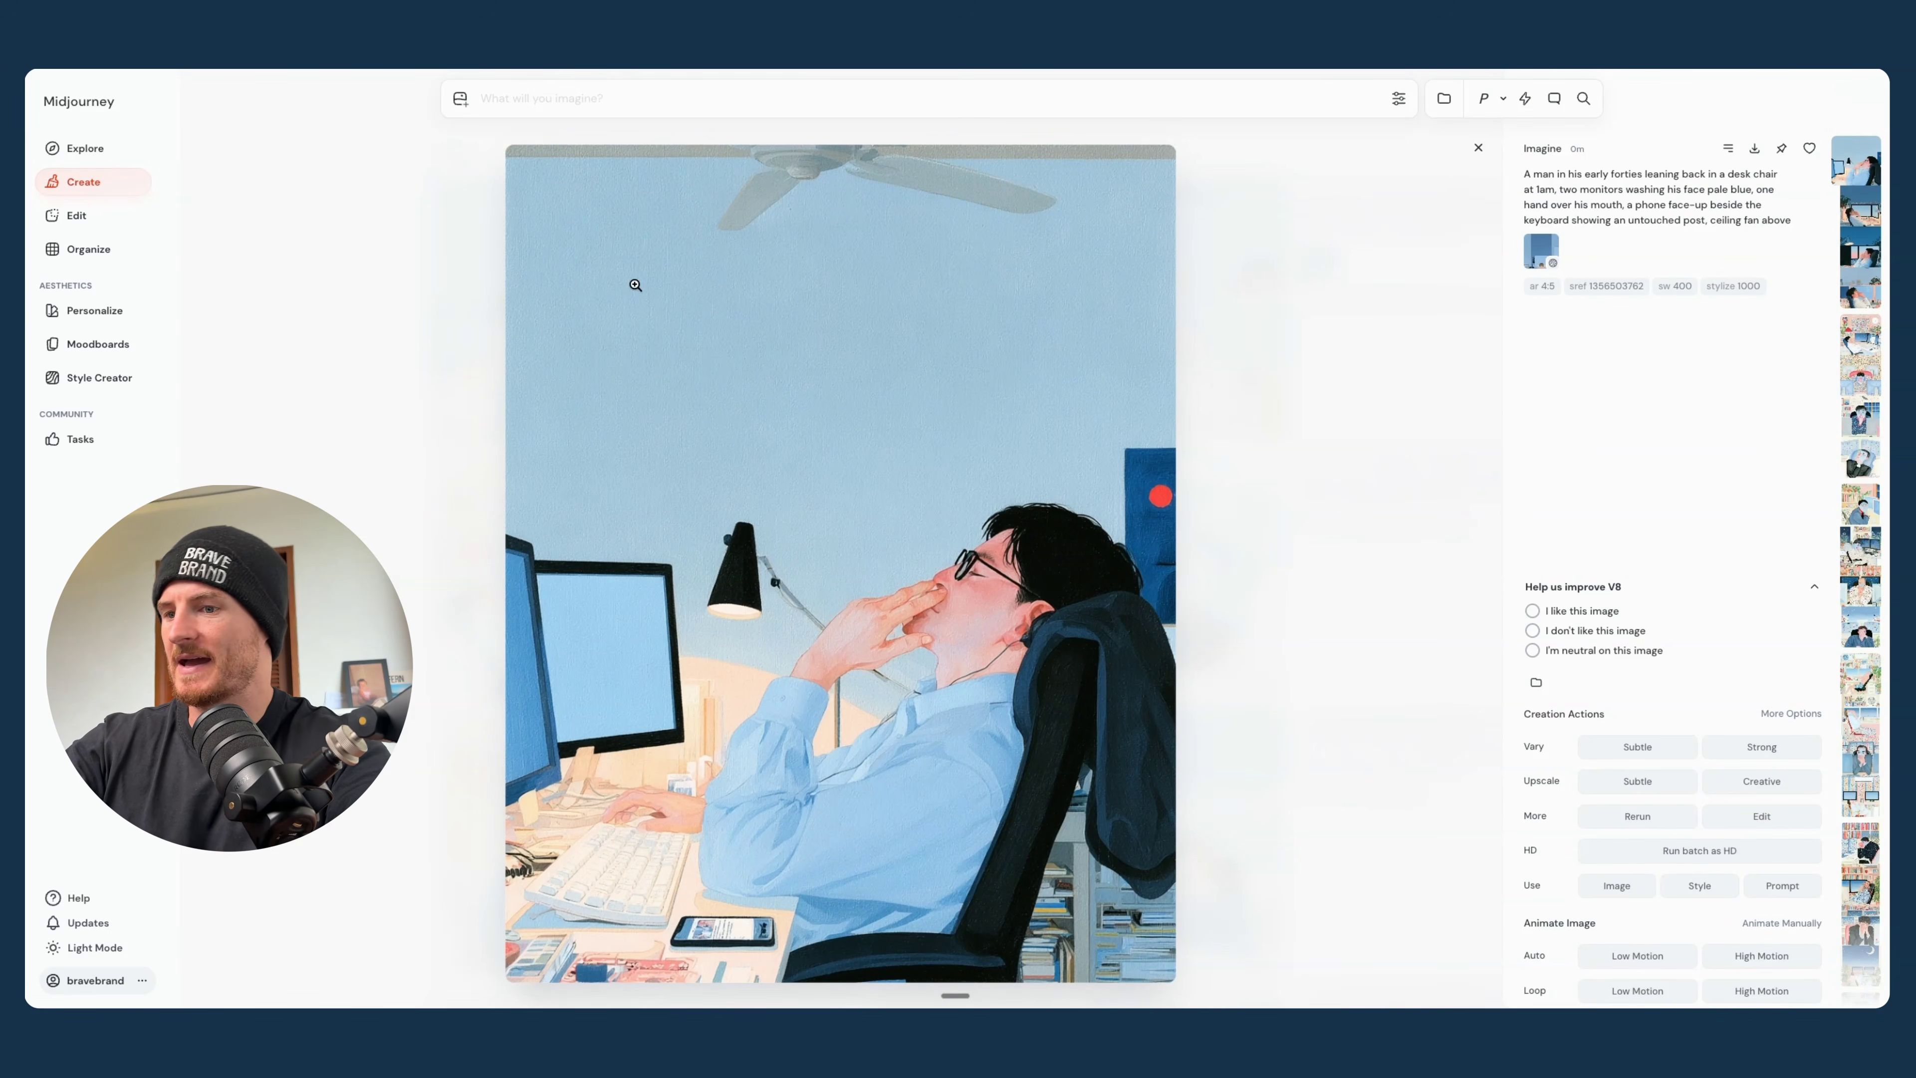
left_click(1478, 147)
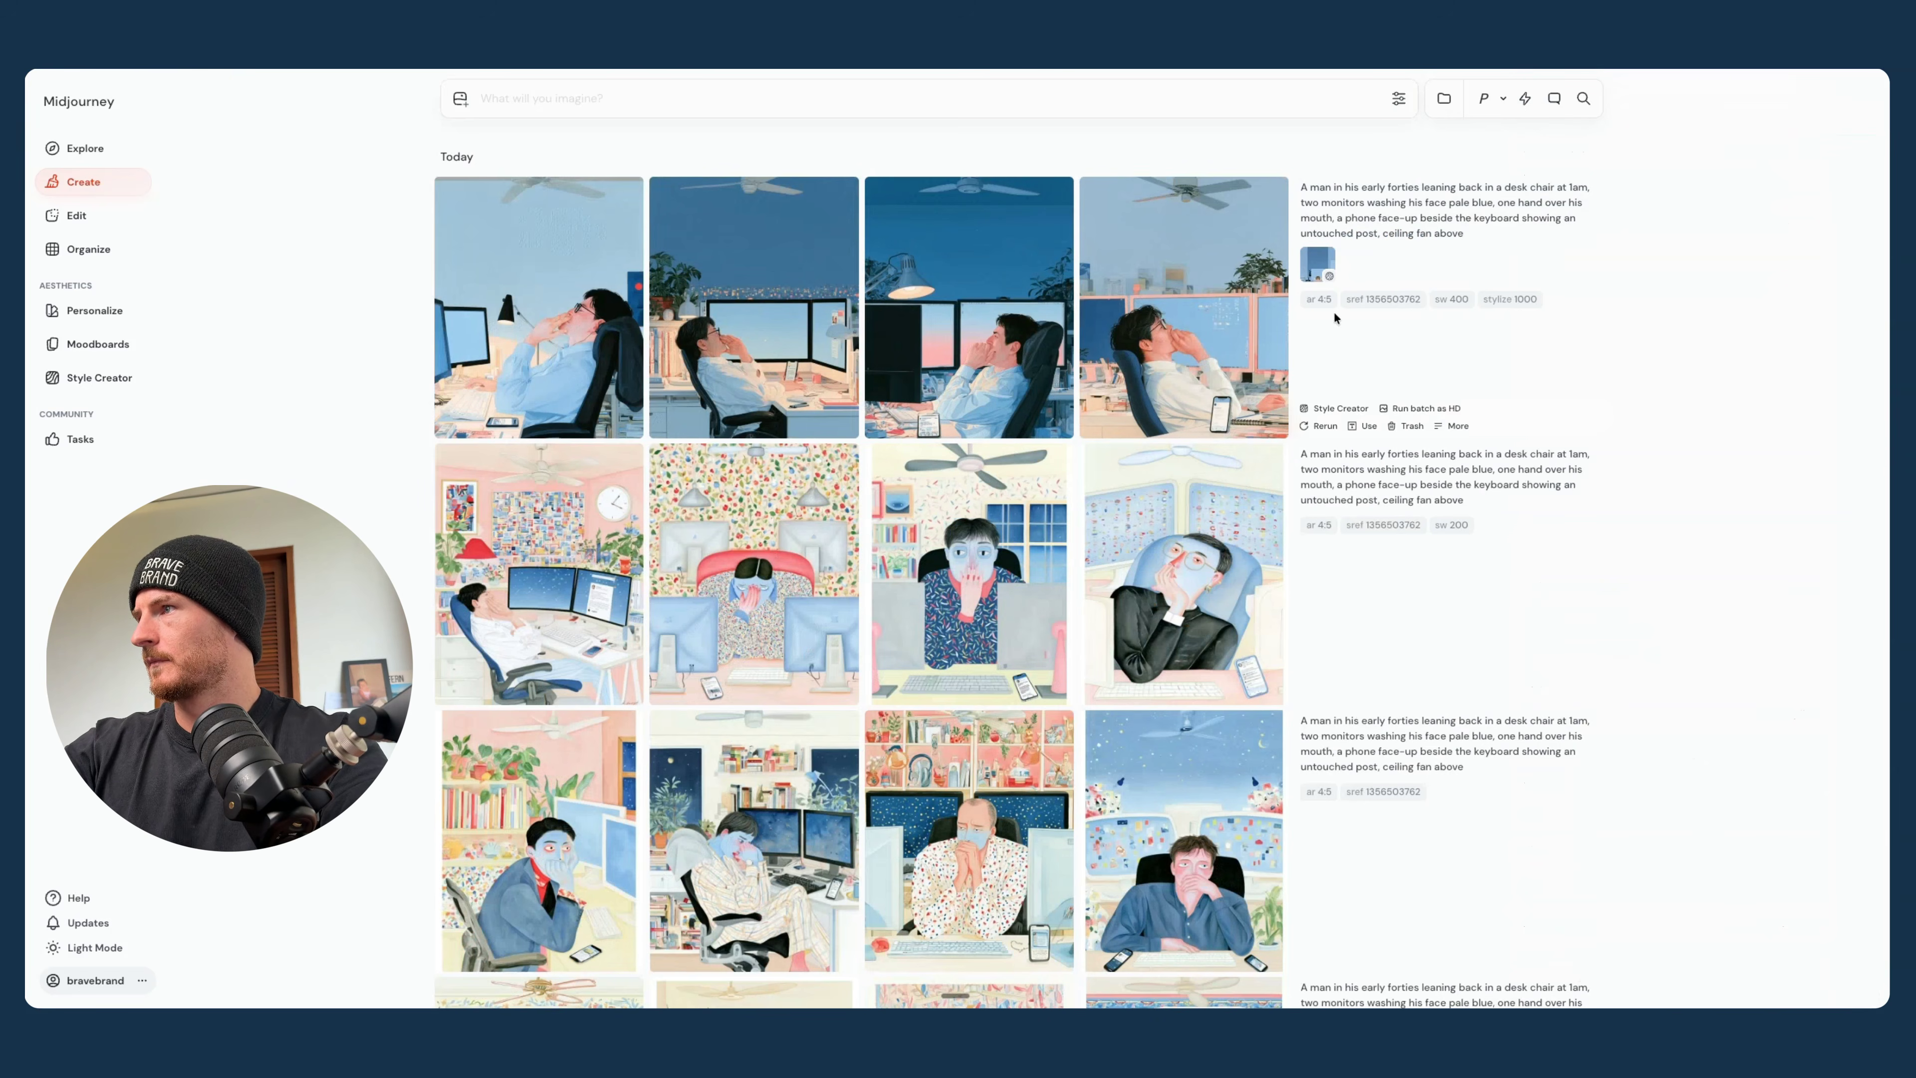
- Compare the older desk-chair batches and trash the --sw 200 batch and the --sw 1000 --stylize 200 batch
scroll(758, 303, "down", 3)
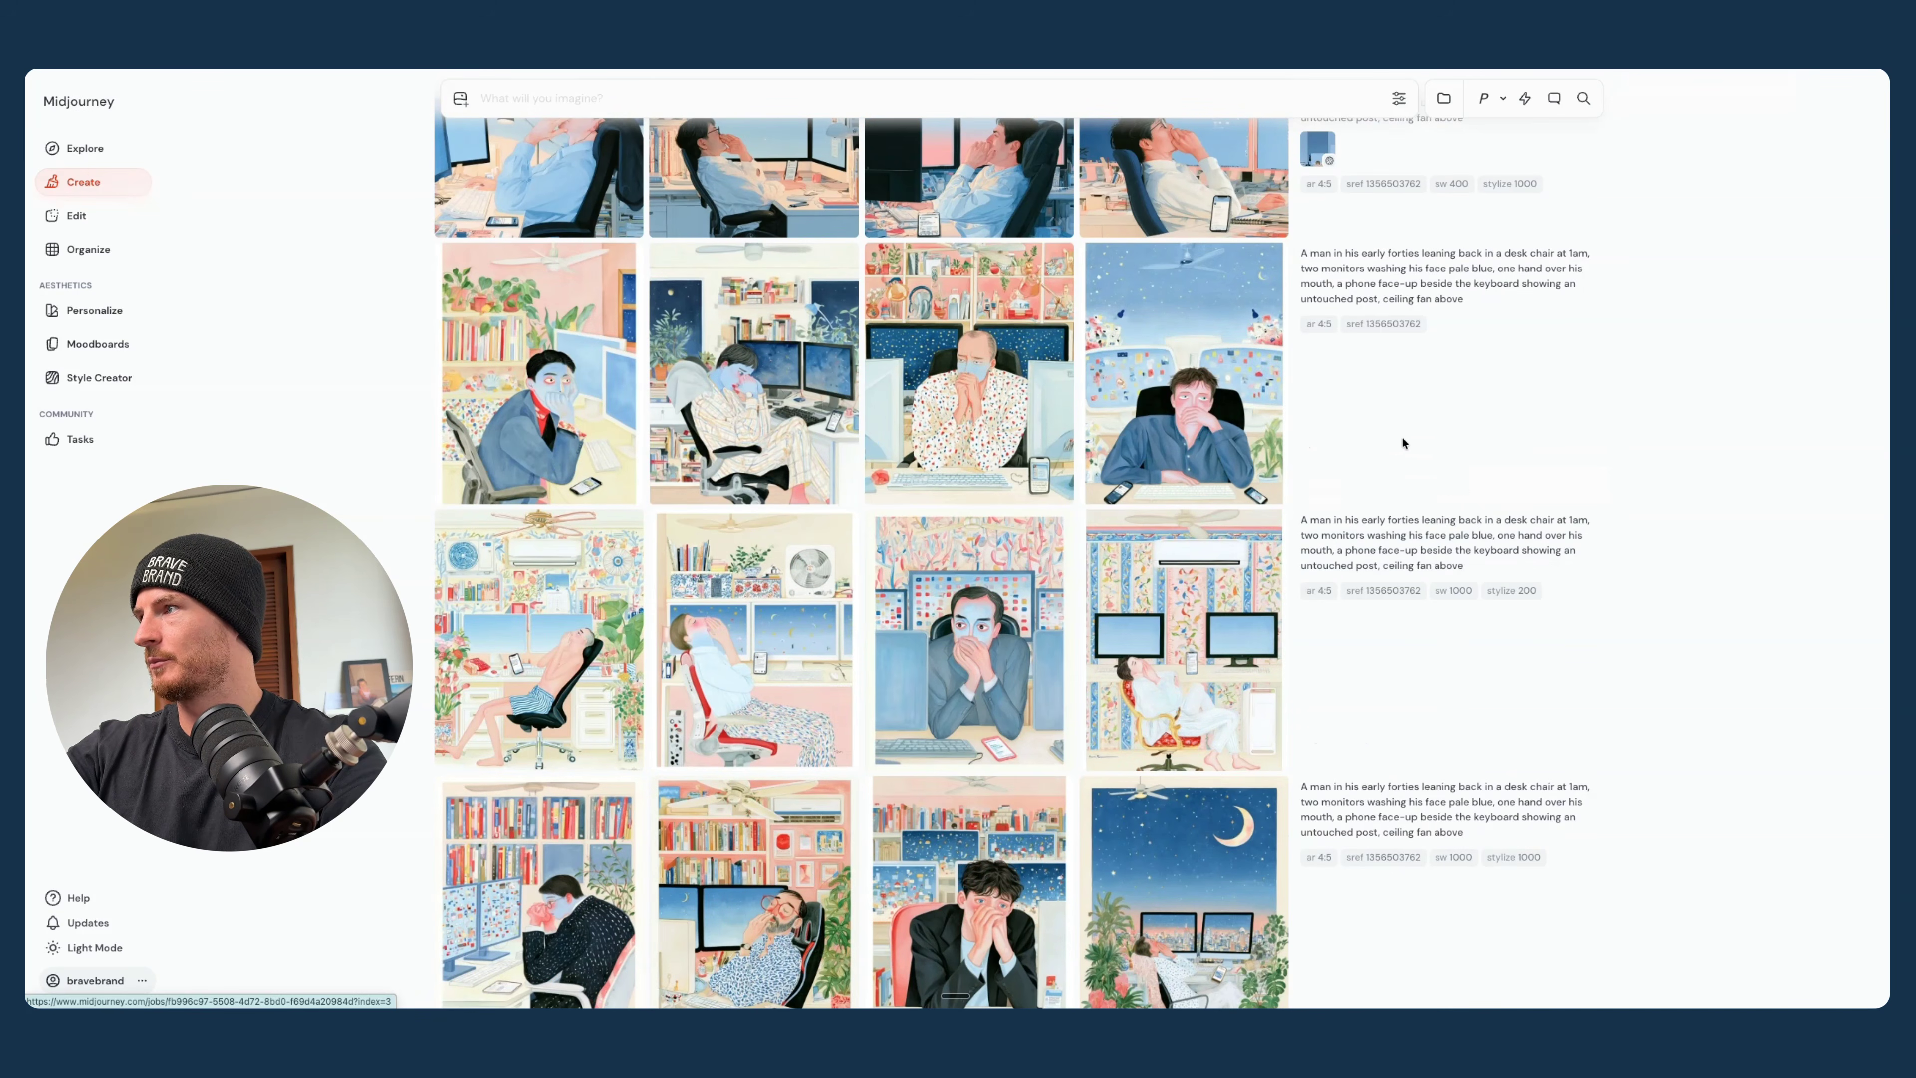
scroll(1357, 377, "down", 3)
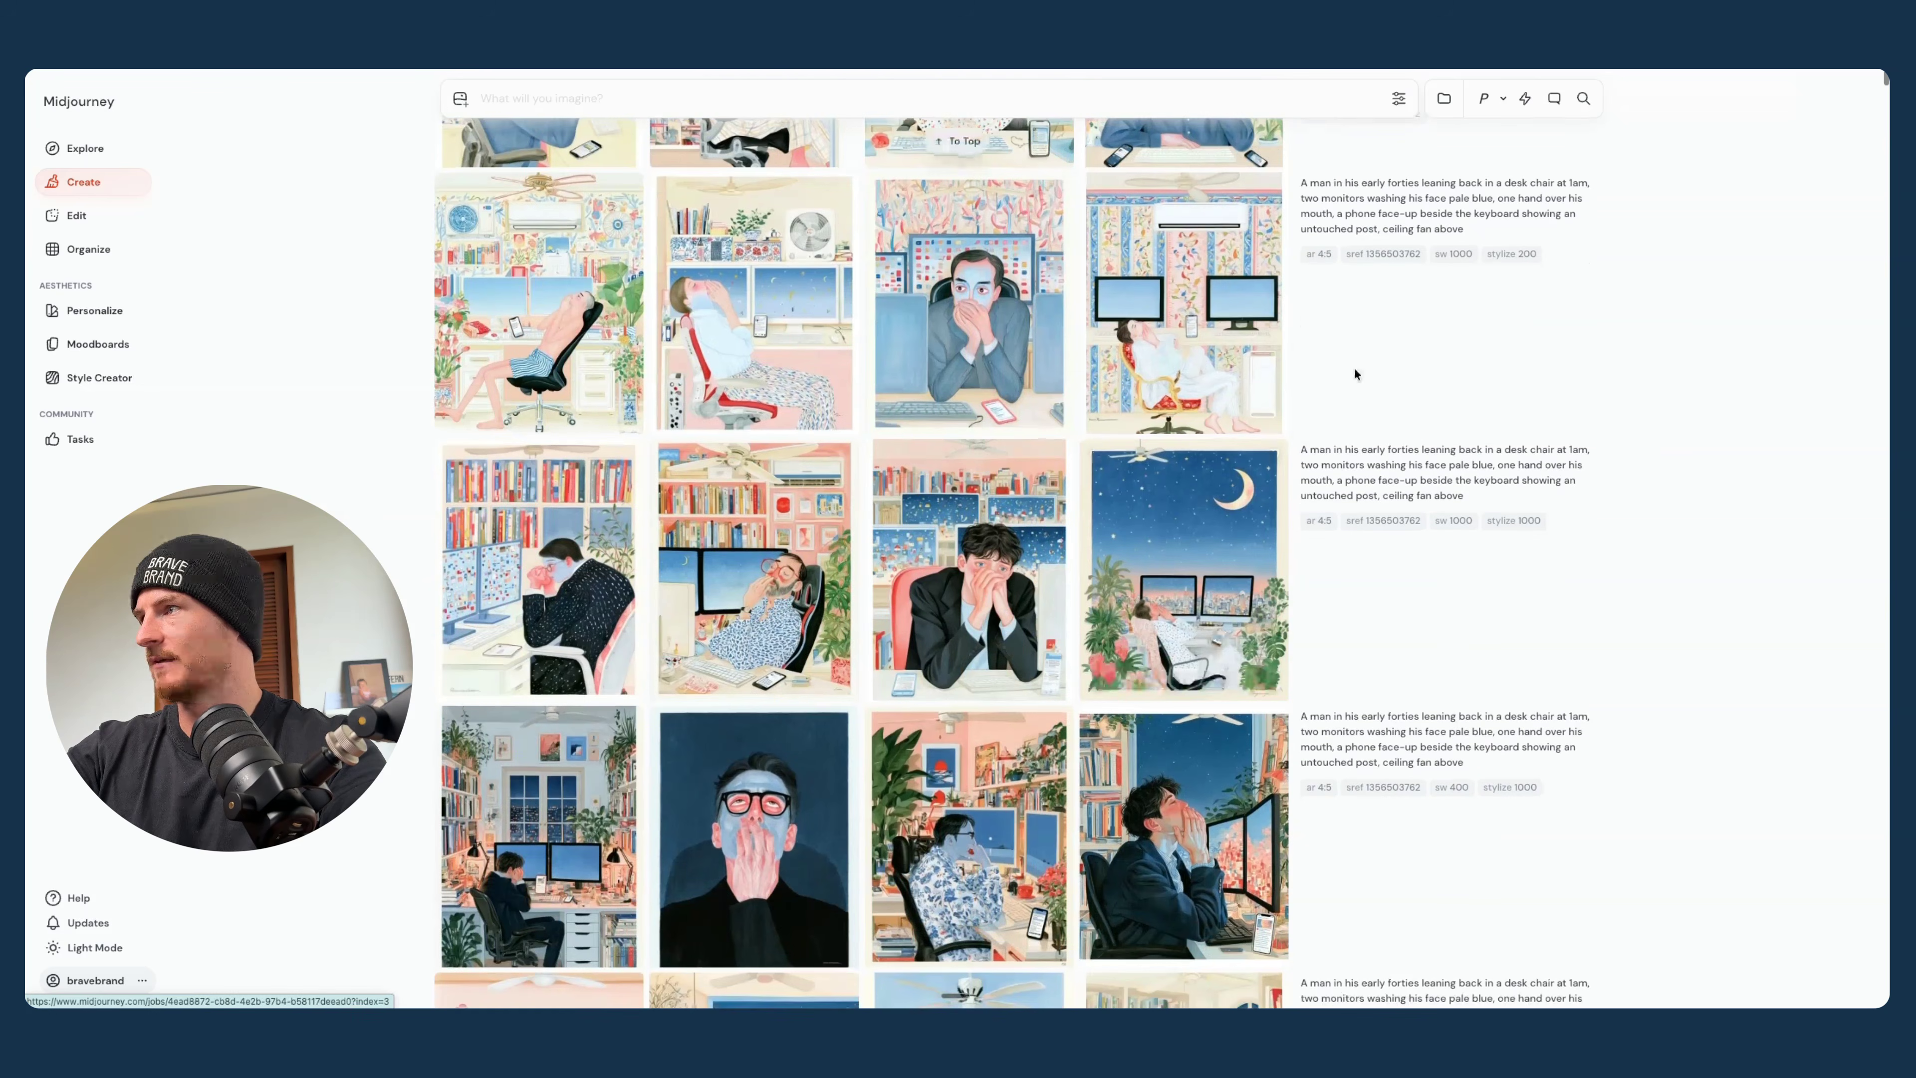
scroll(1413, 432, "down", 3)
scroll(1247, 484, "down", 9)
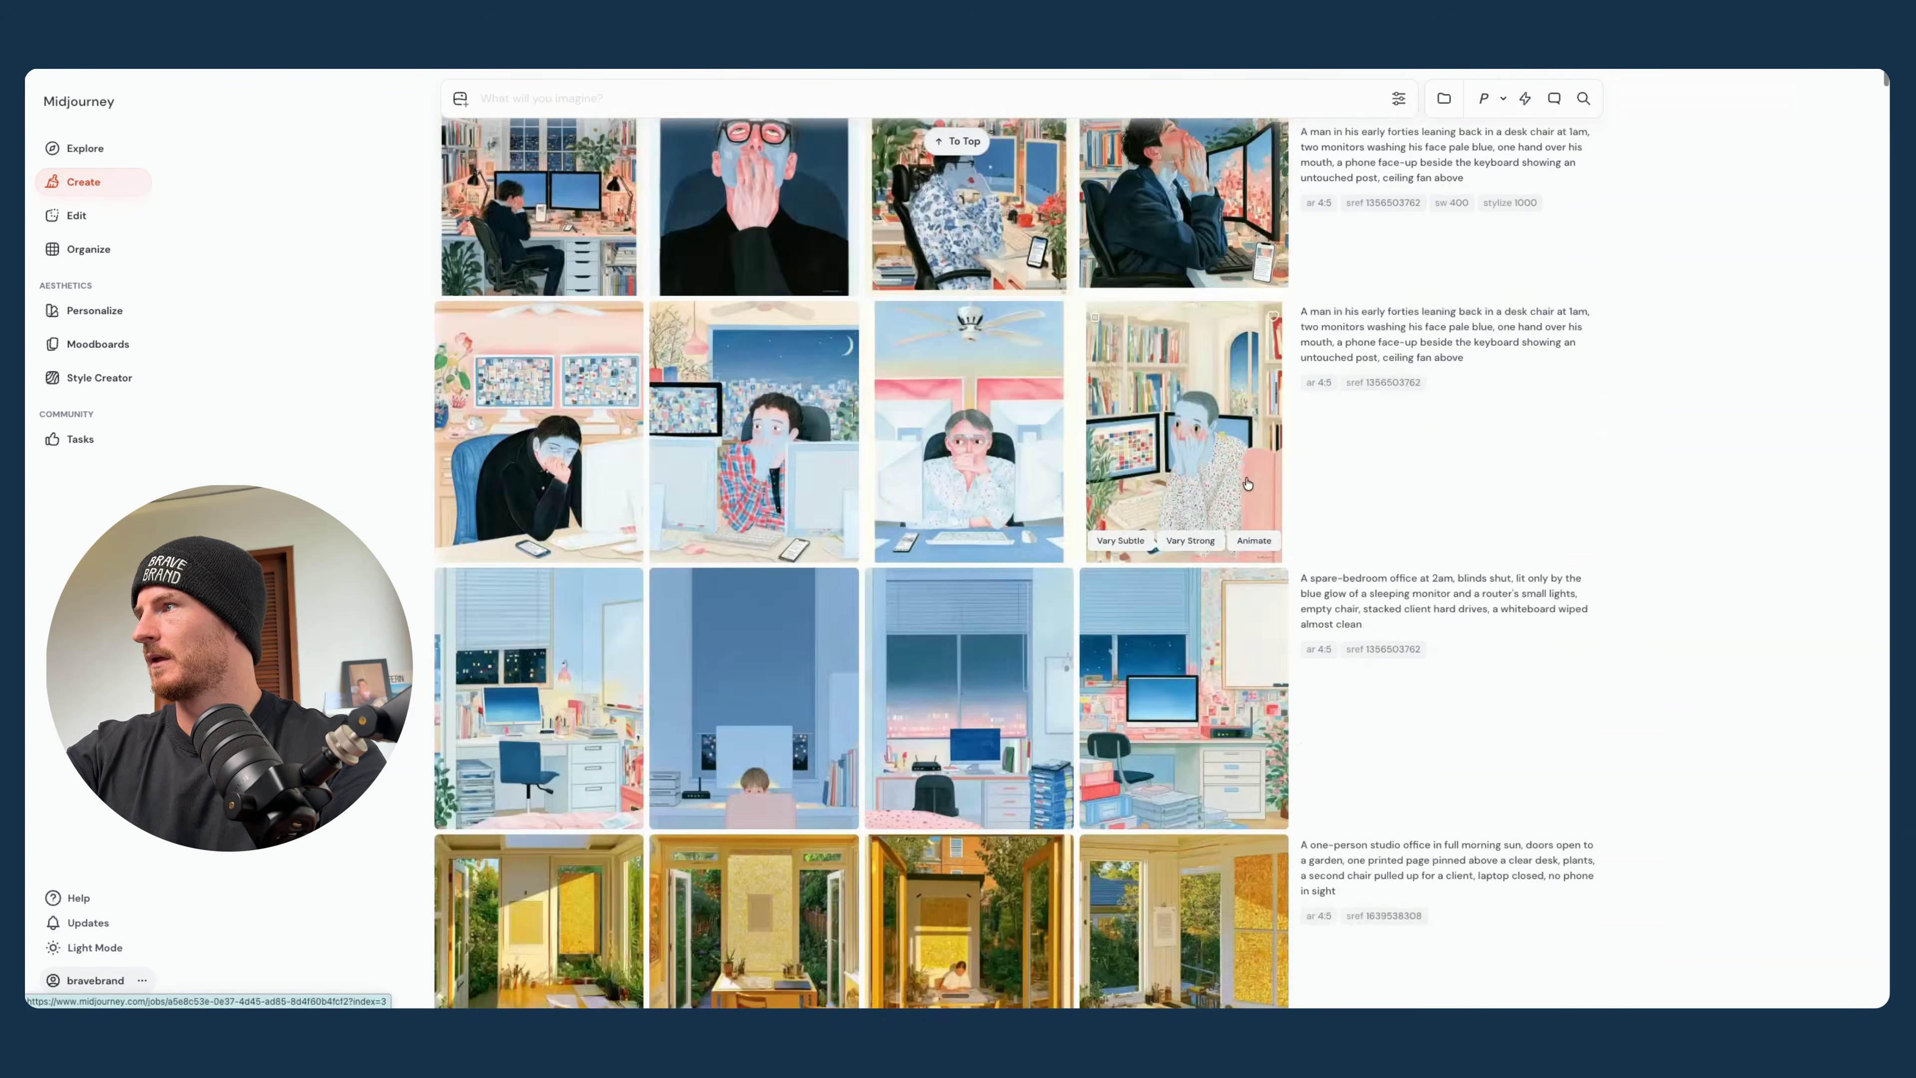
scroll(1247, 484, "up", 15)
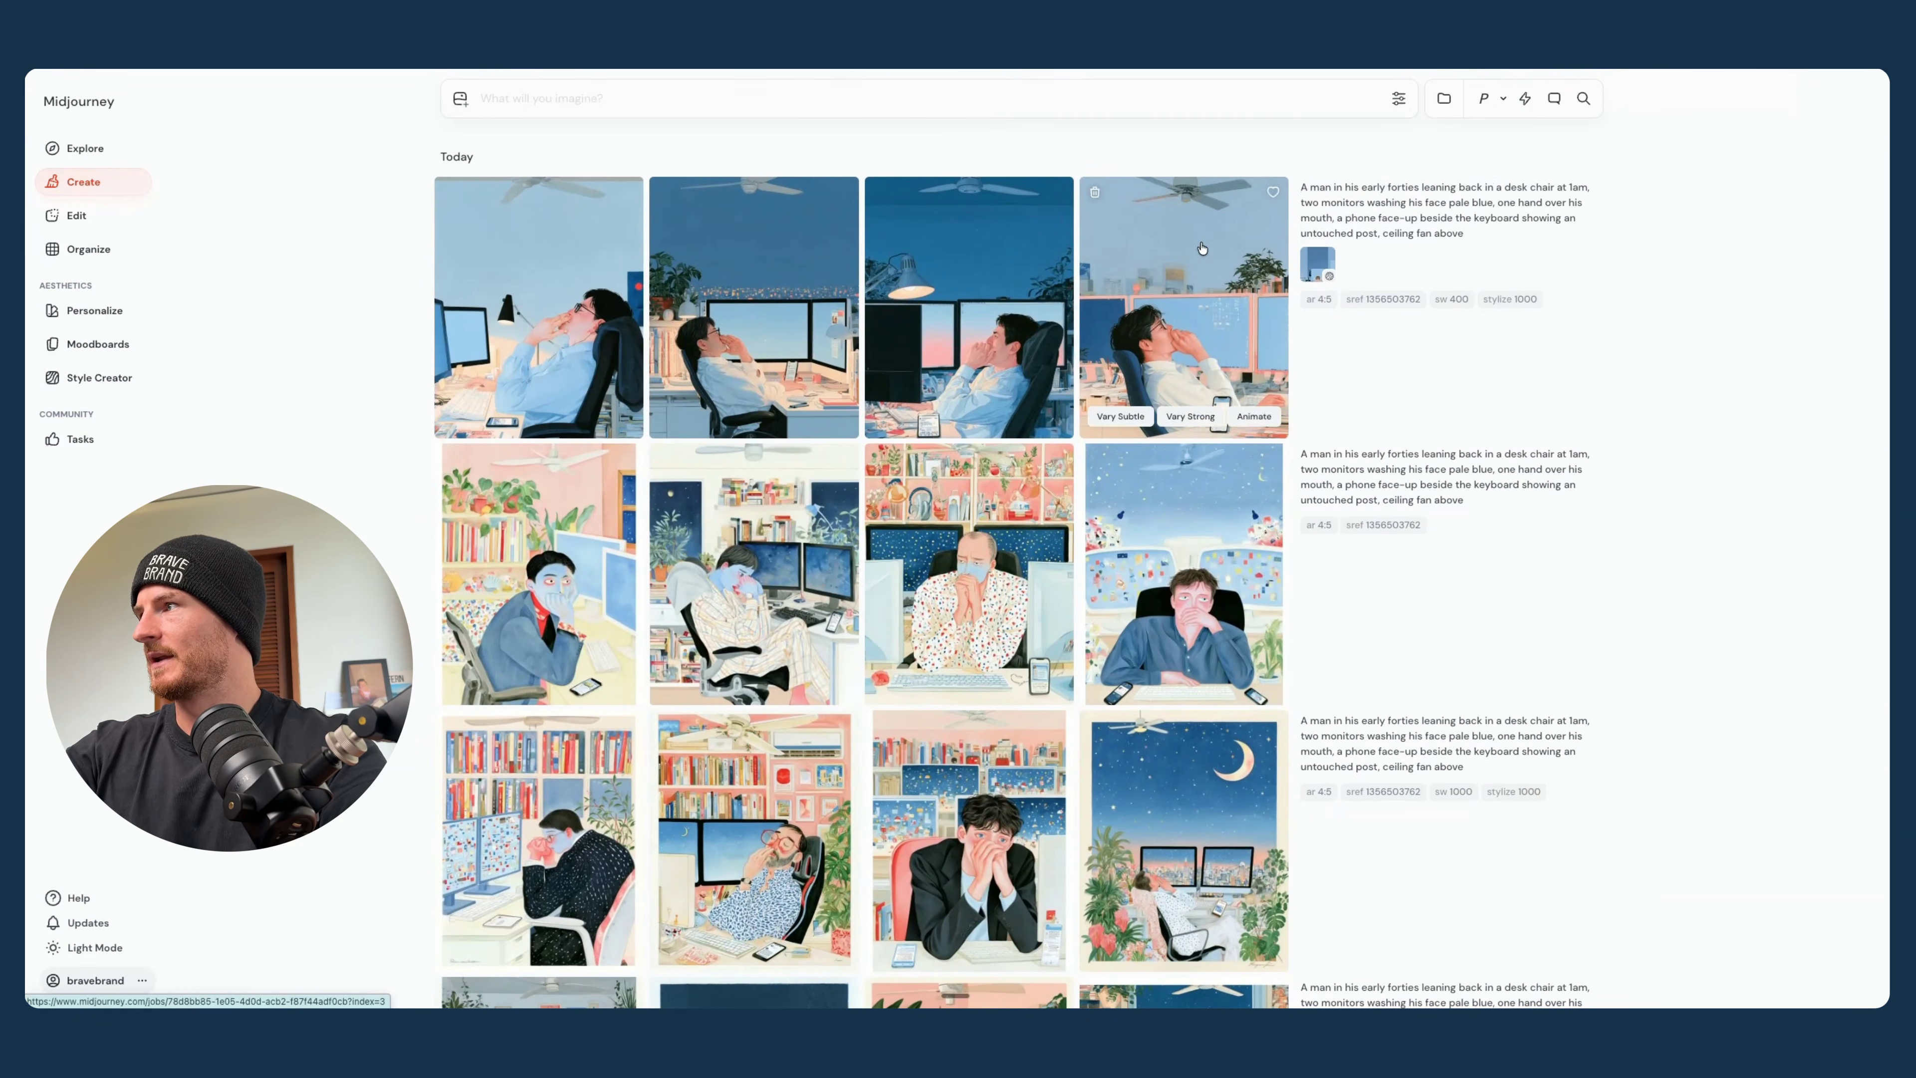
left_click(1322, 191)
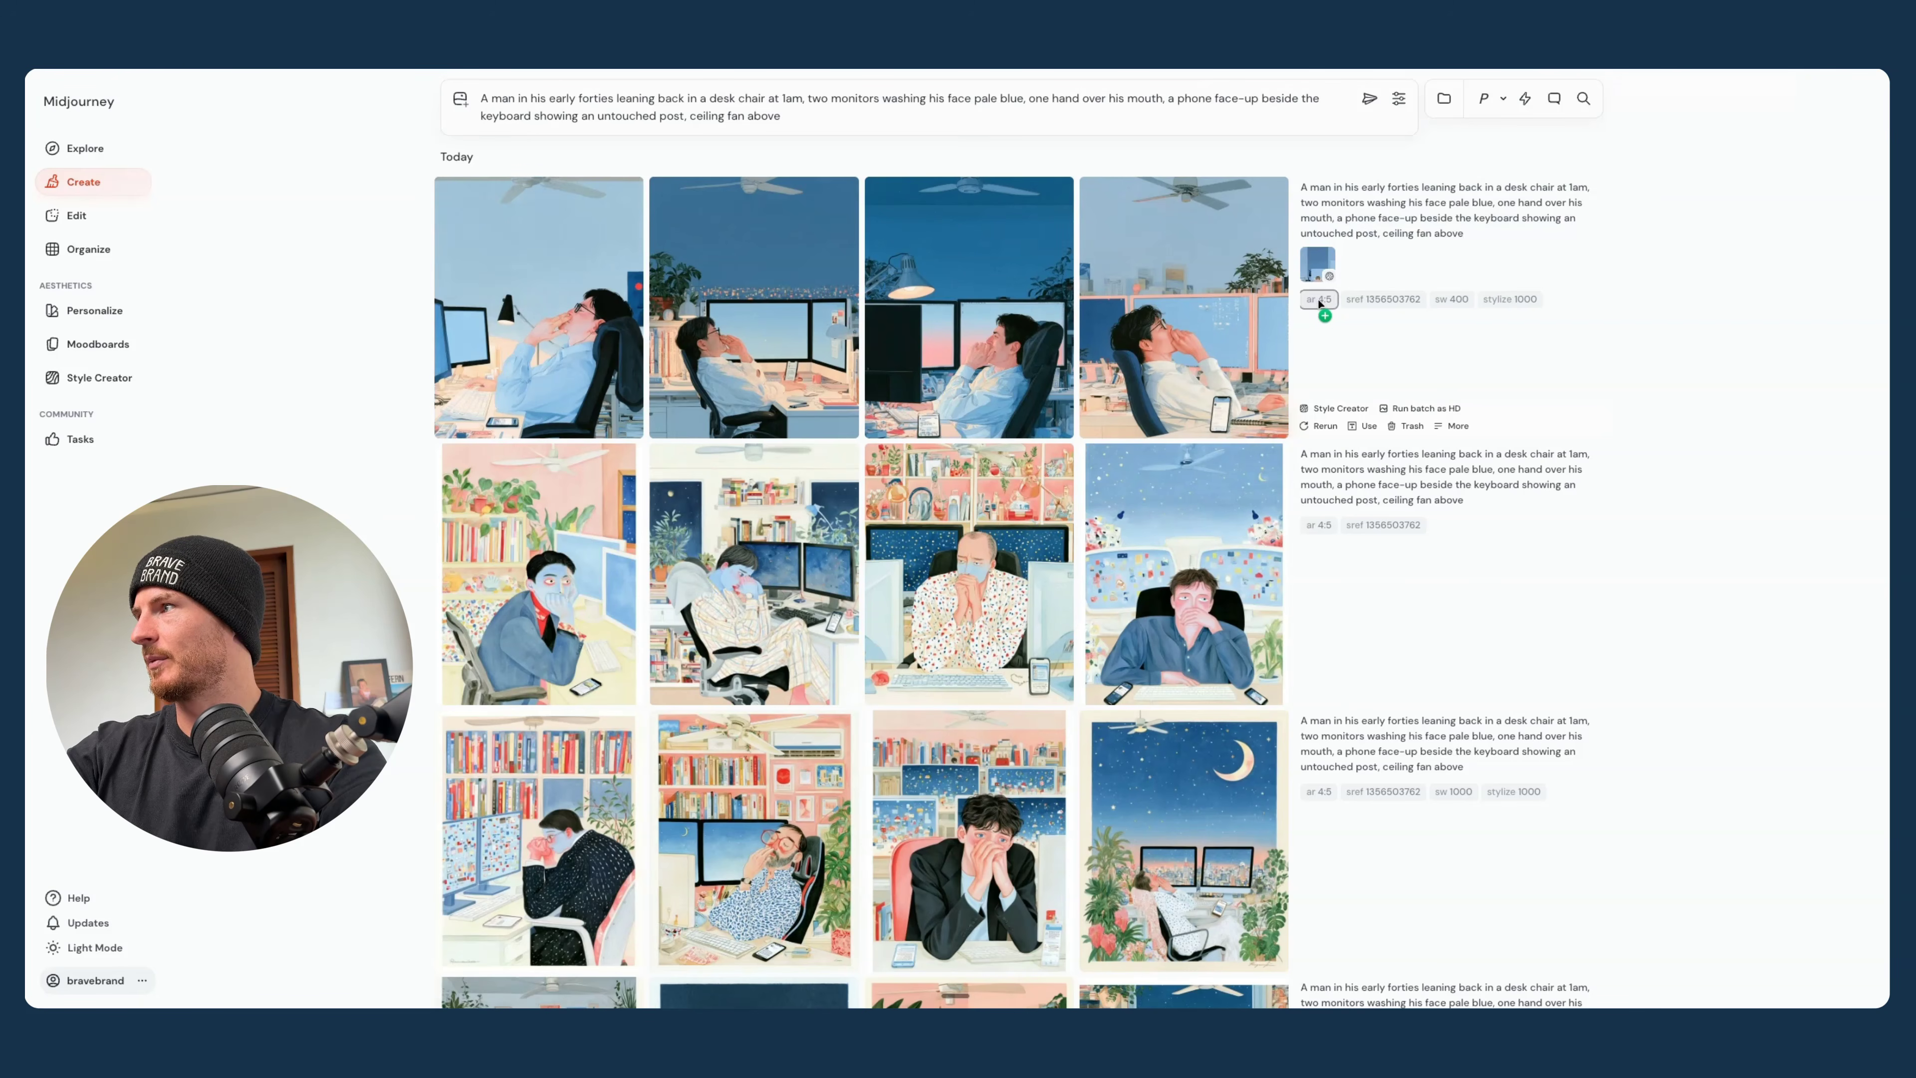
scroll(1373, 302, "down", 10)
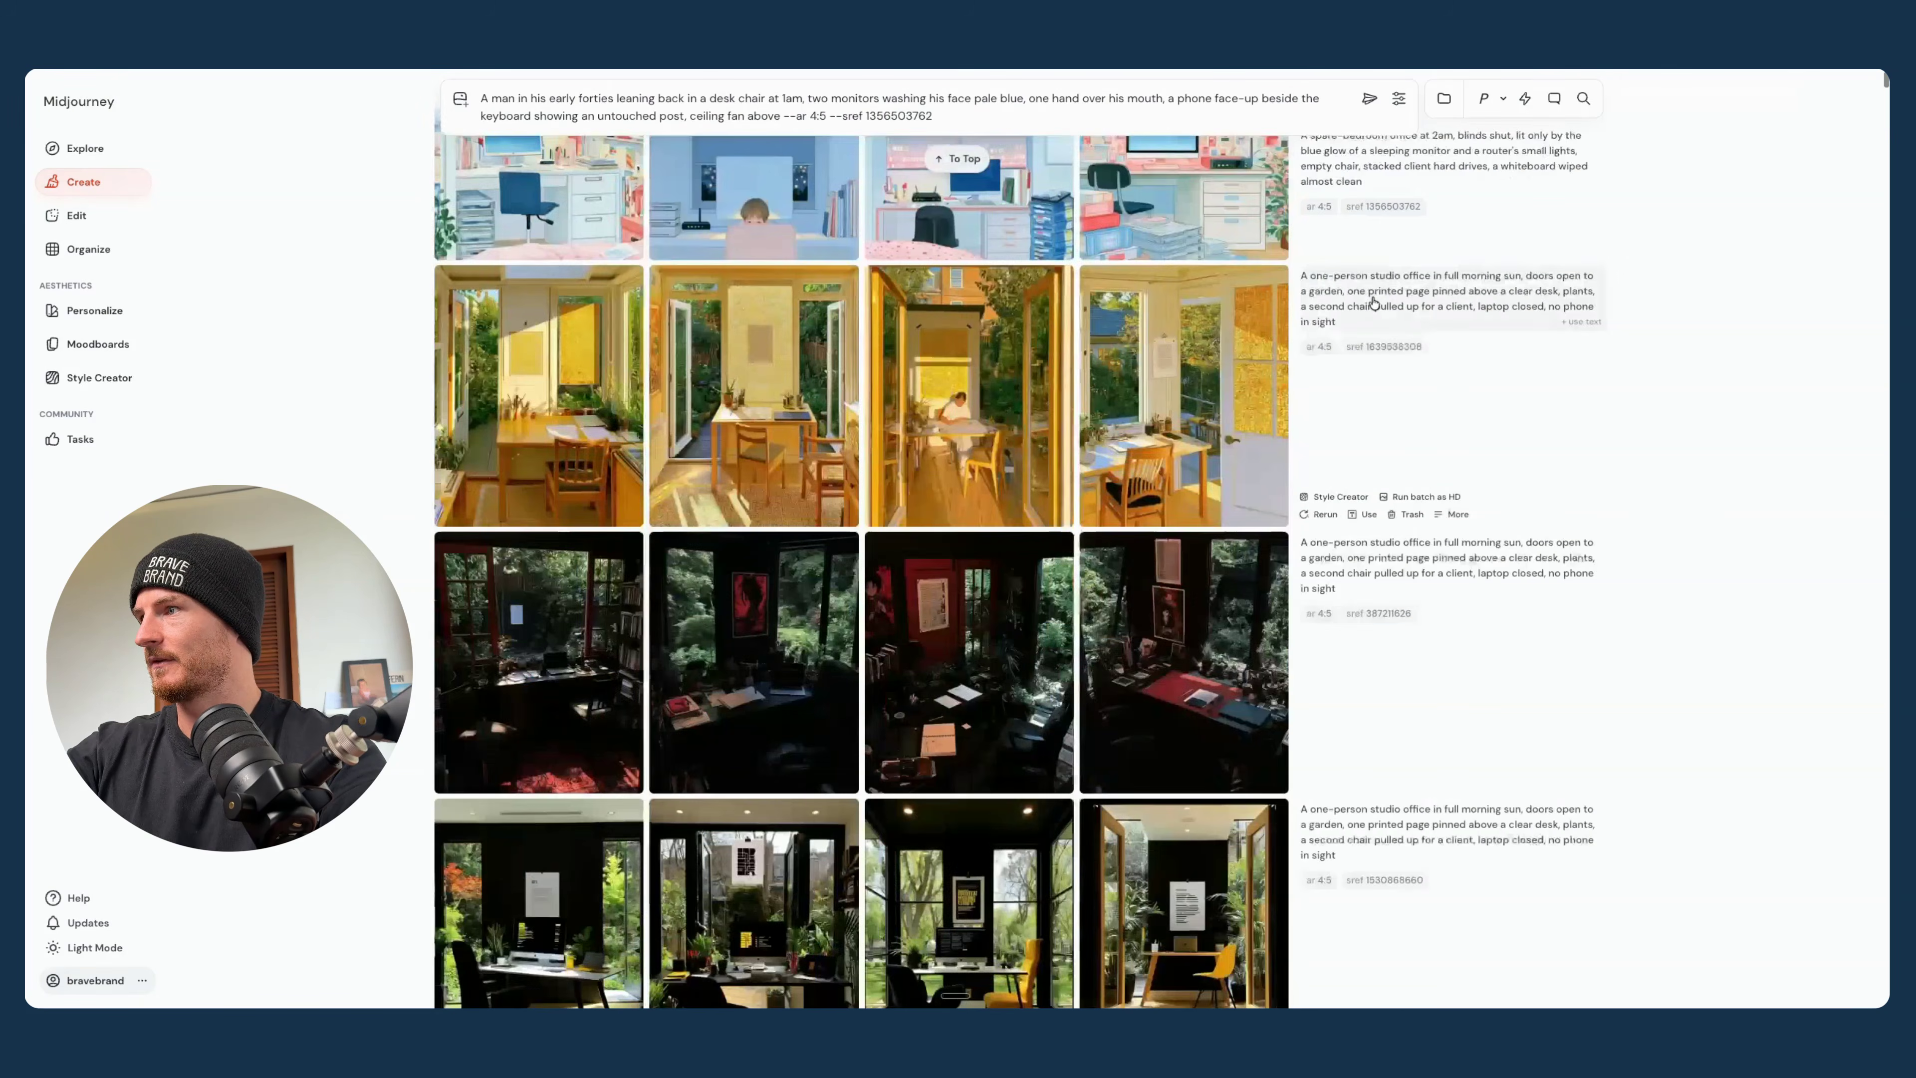
scroll(1373, 303, "down", 15)
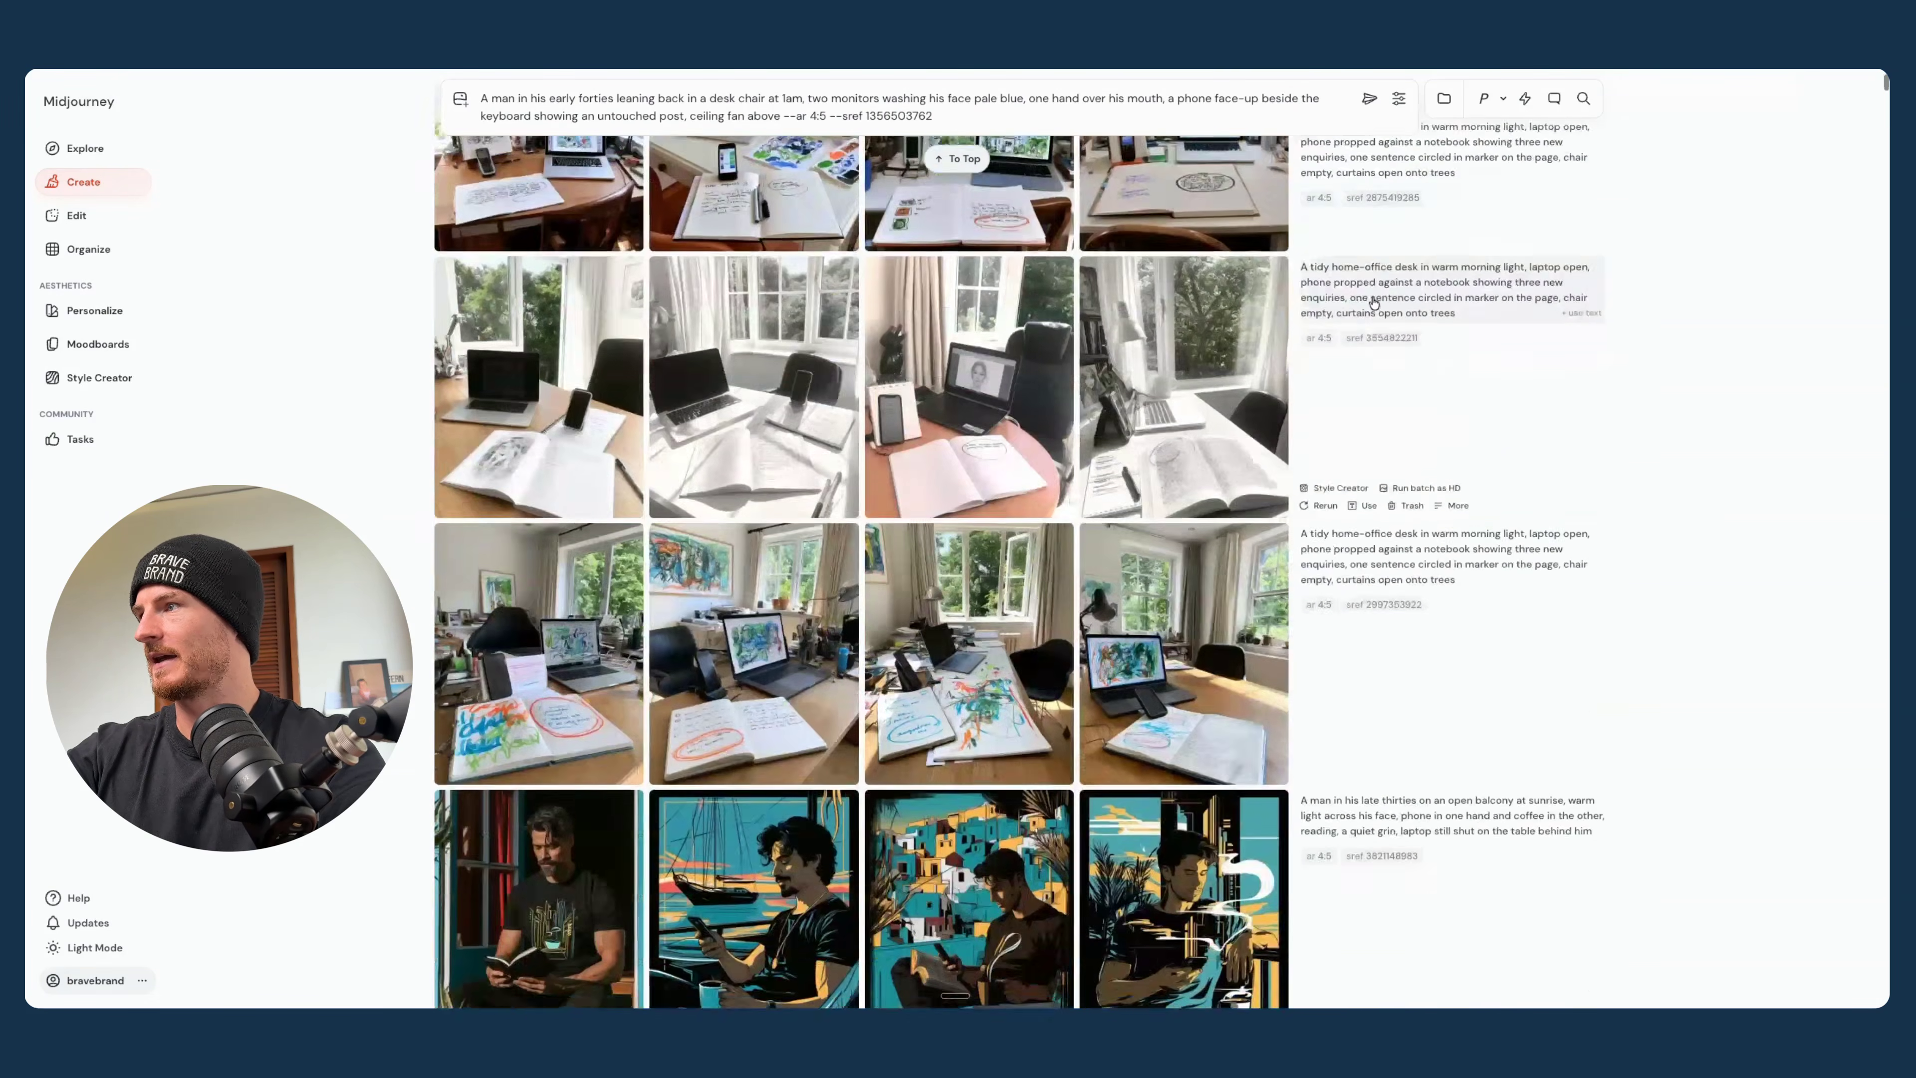
scroll(1371, 302, "down", 15)
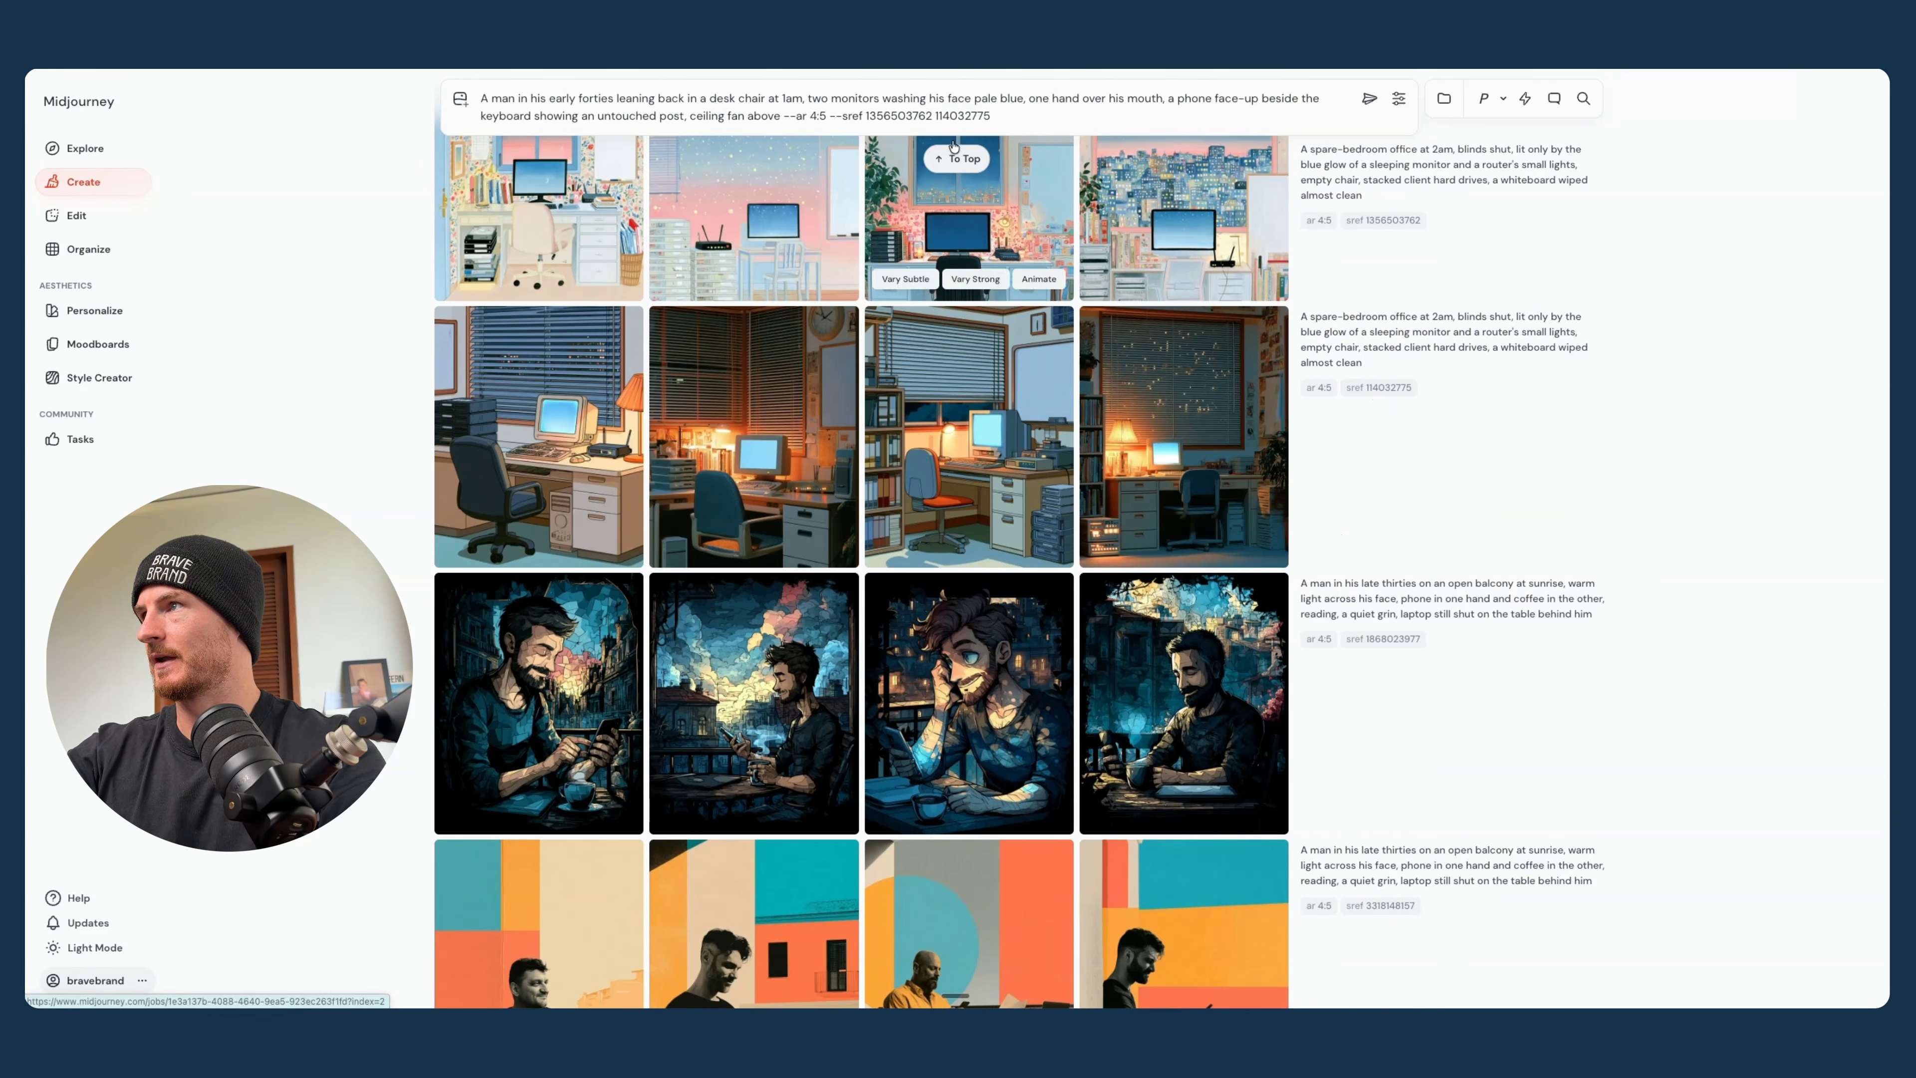
scroll(966, 306, "up", 20)
scroll(967, 307, "up", 15)
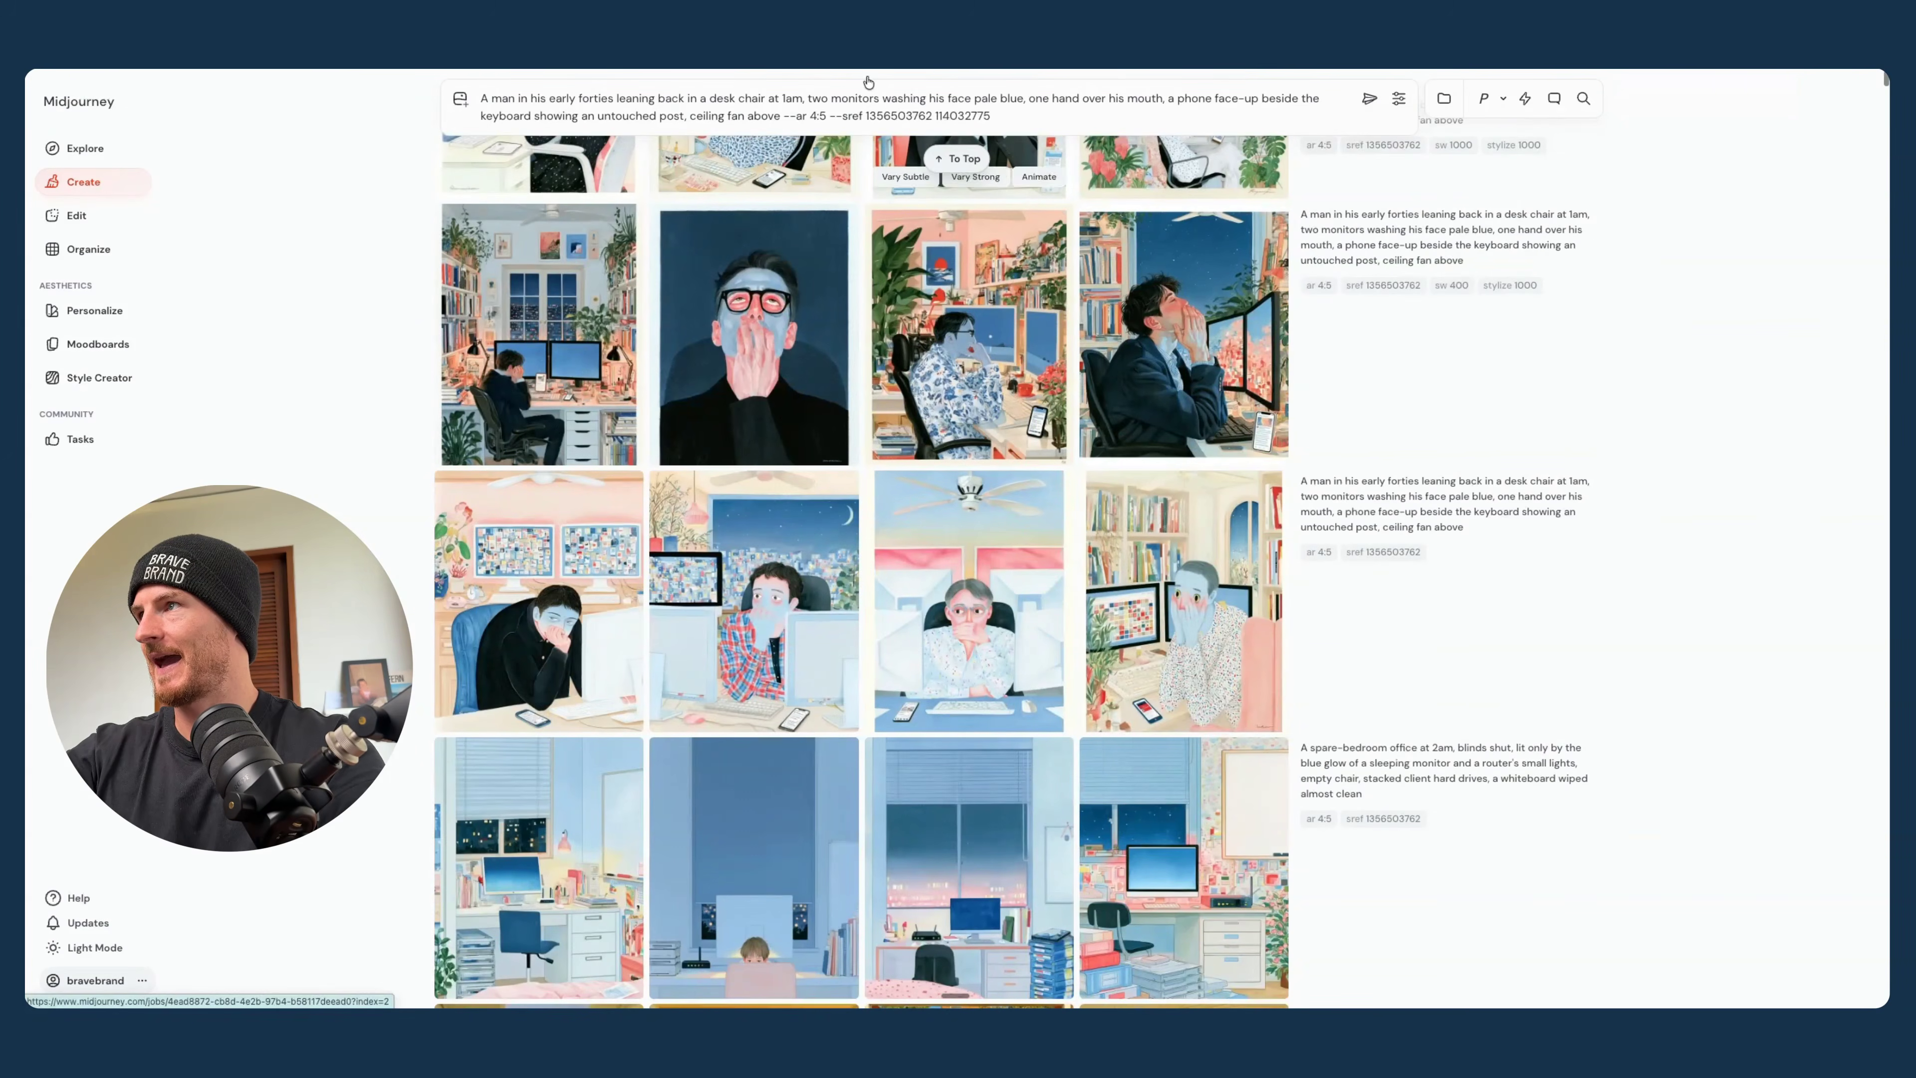
left_click(957, 158)
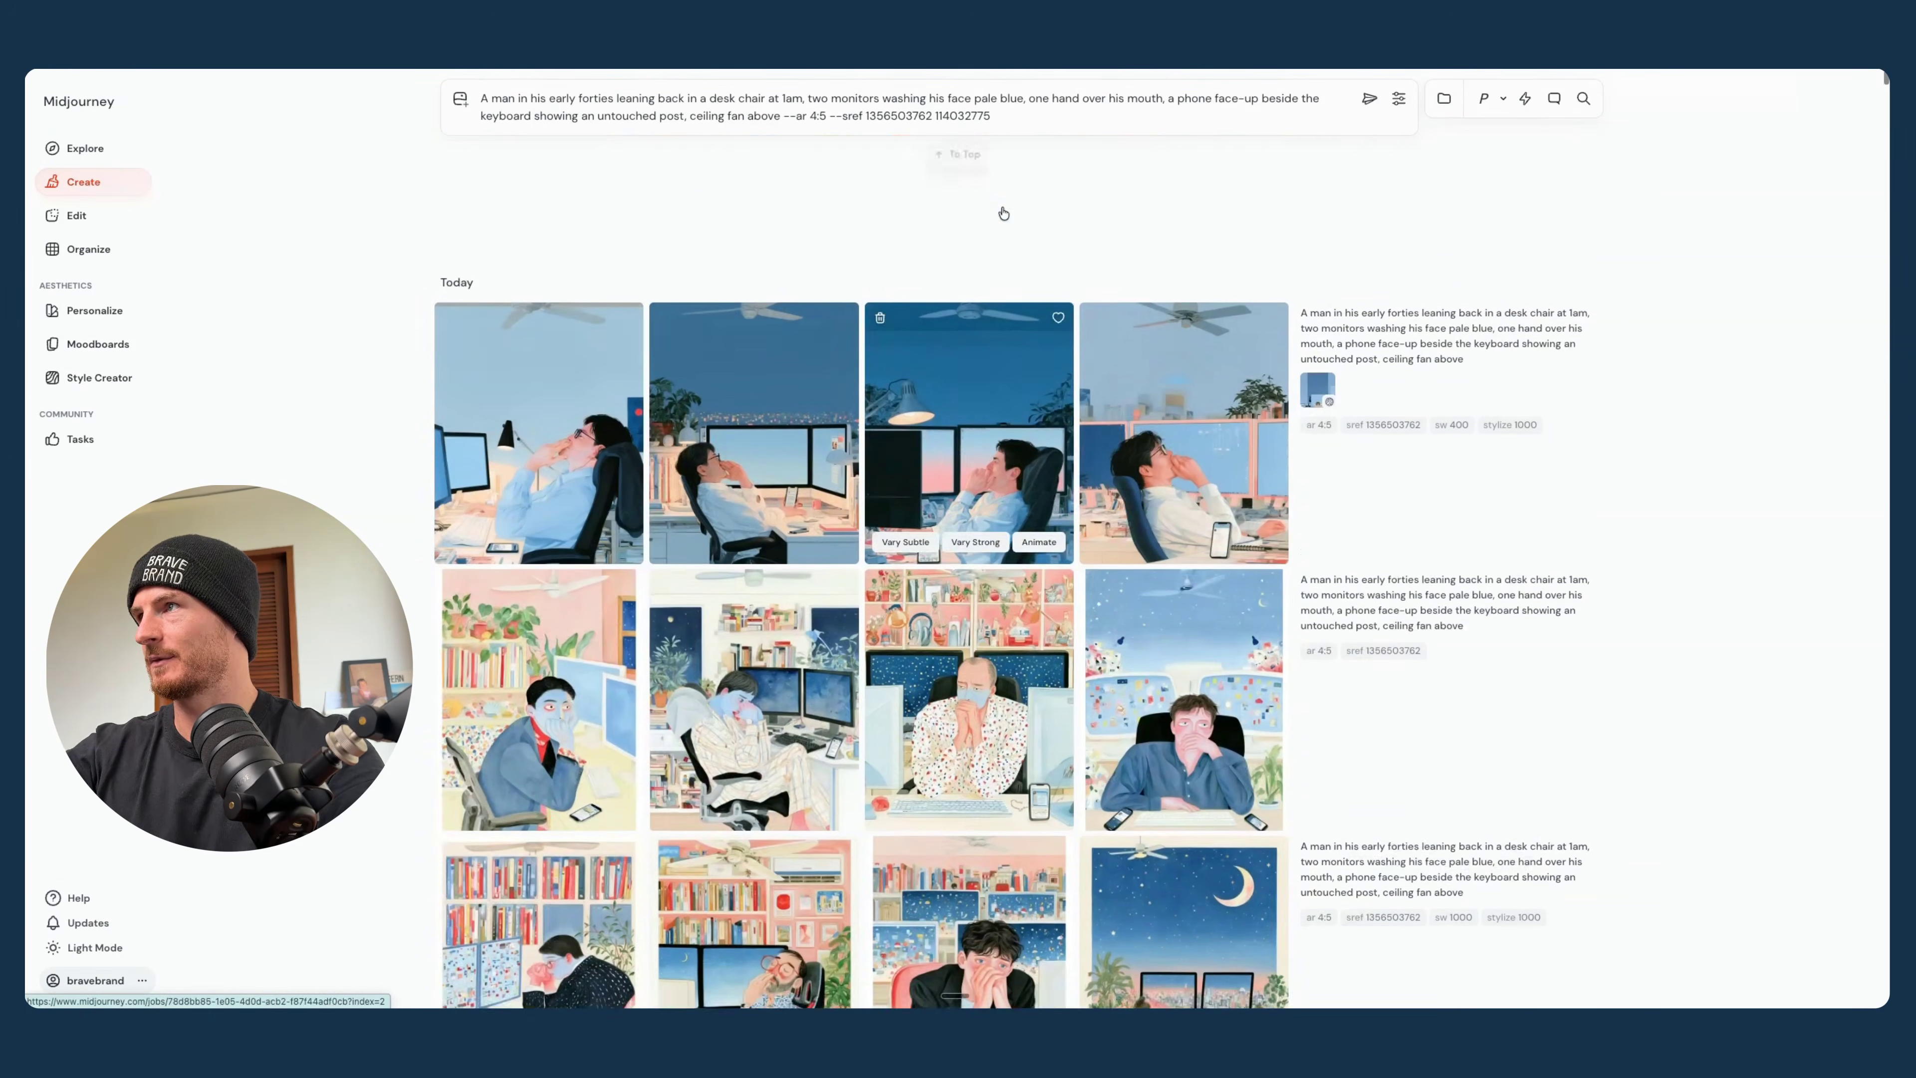
left_click(1369, 99)
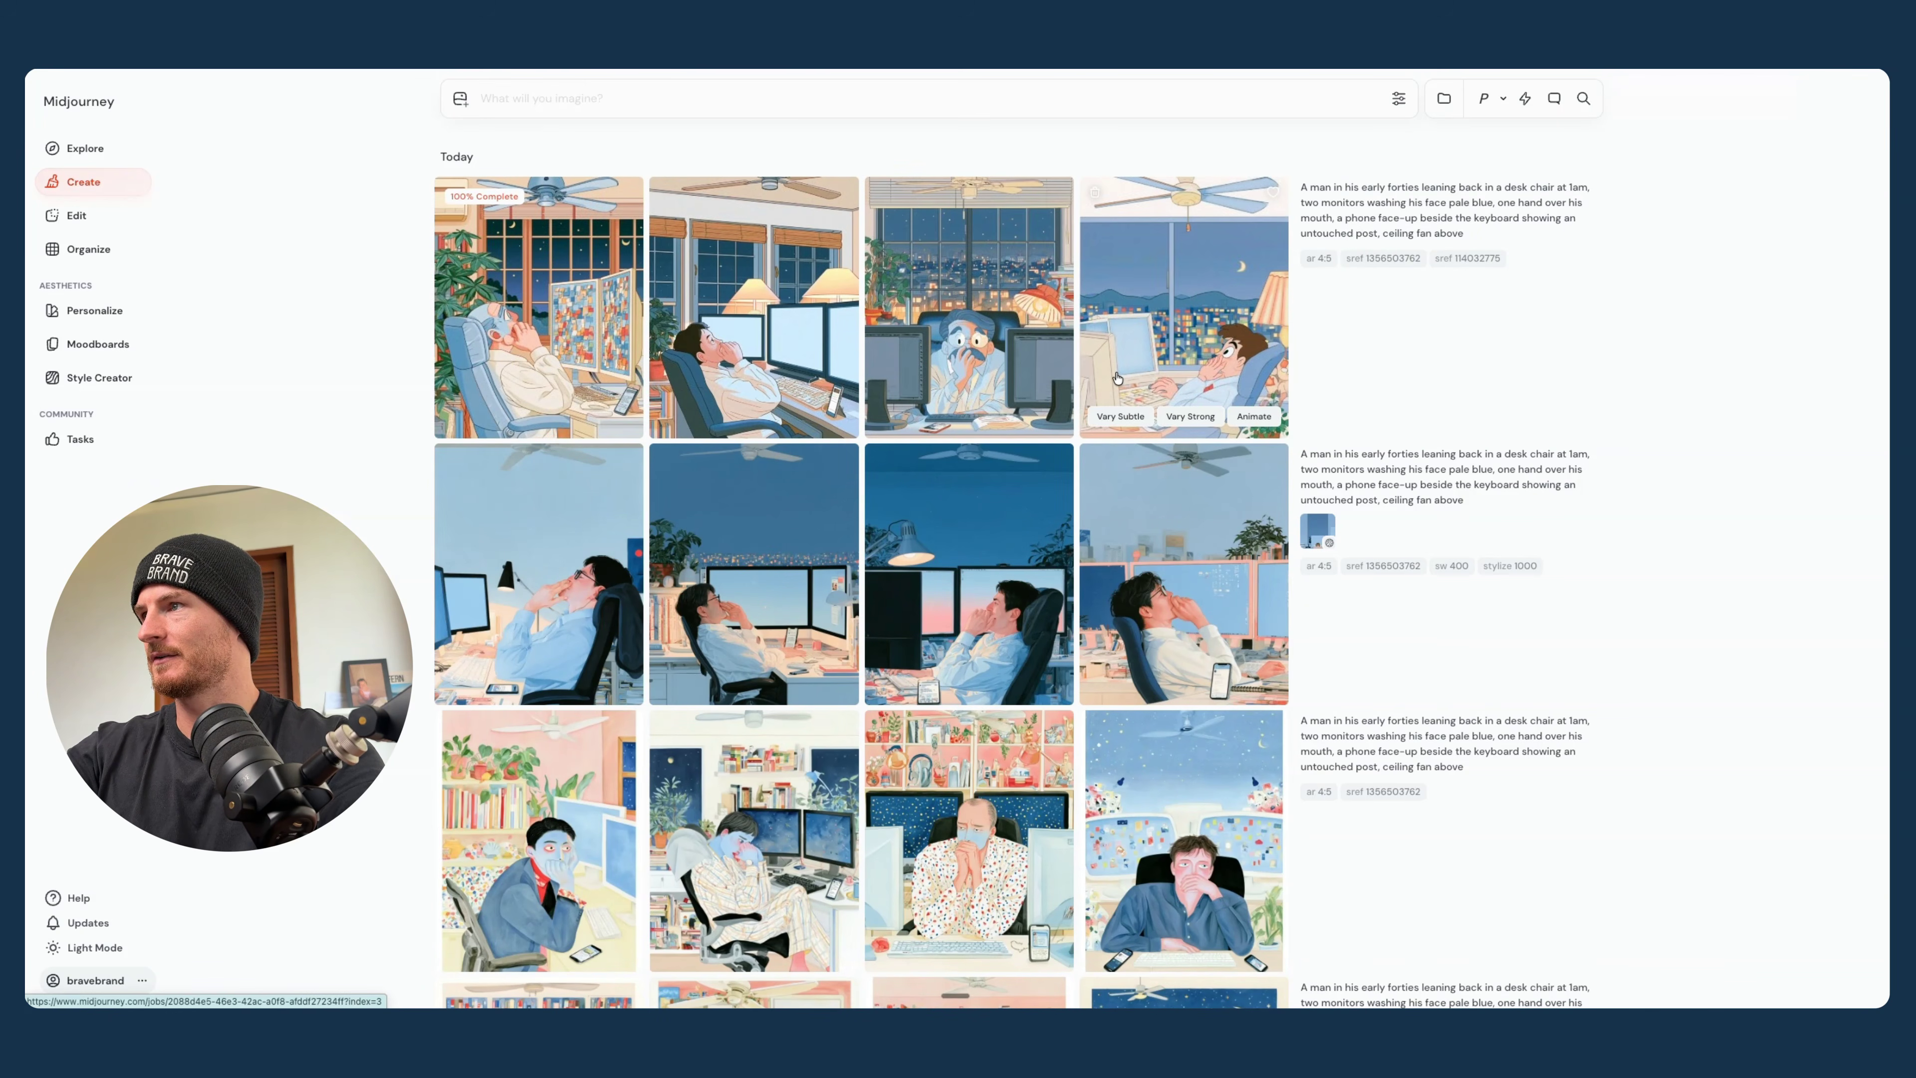
- Examine the desk-chair images made with the two combined style codes in full view
left_click(1117, 378)
key("Left")
key("Left")
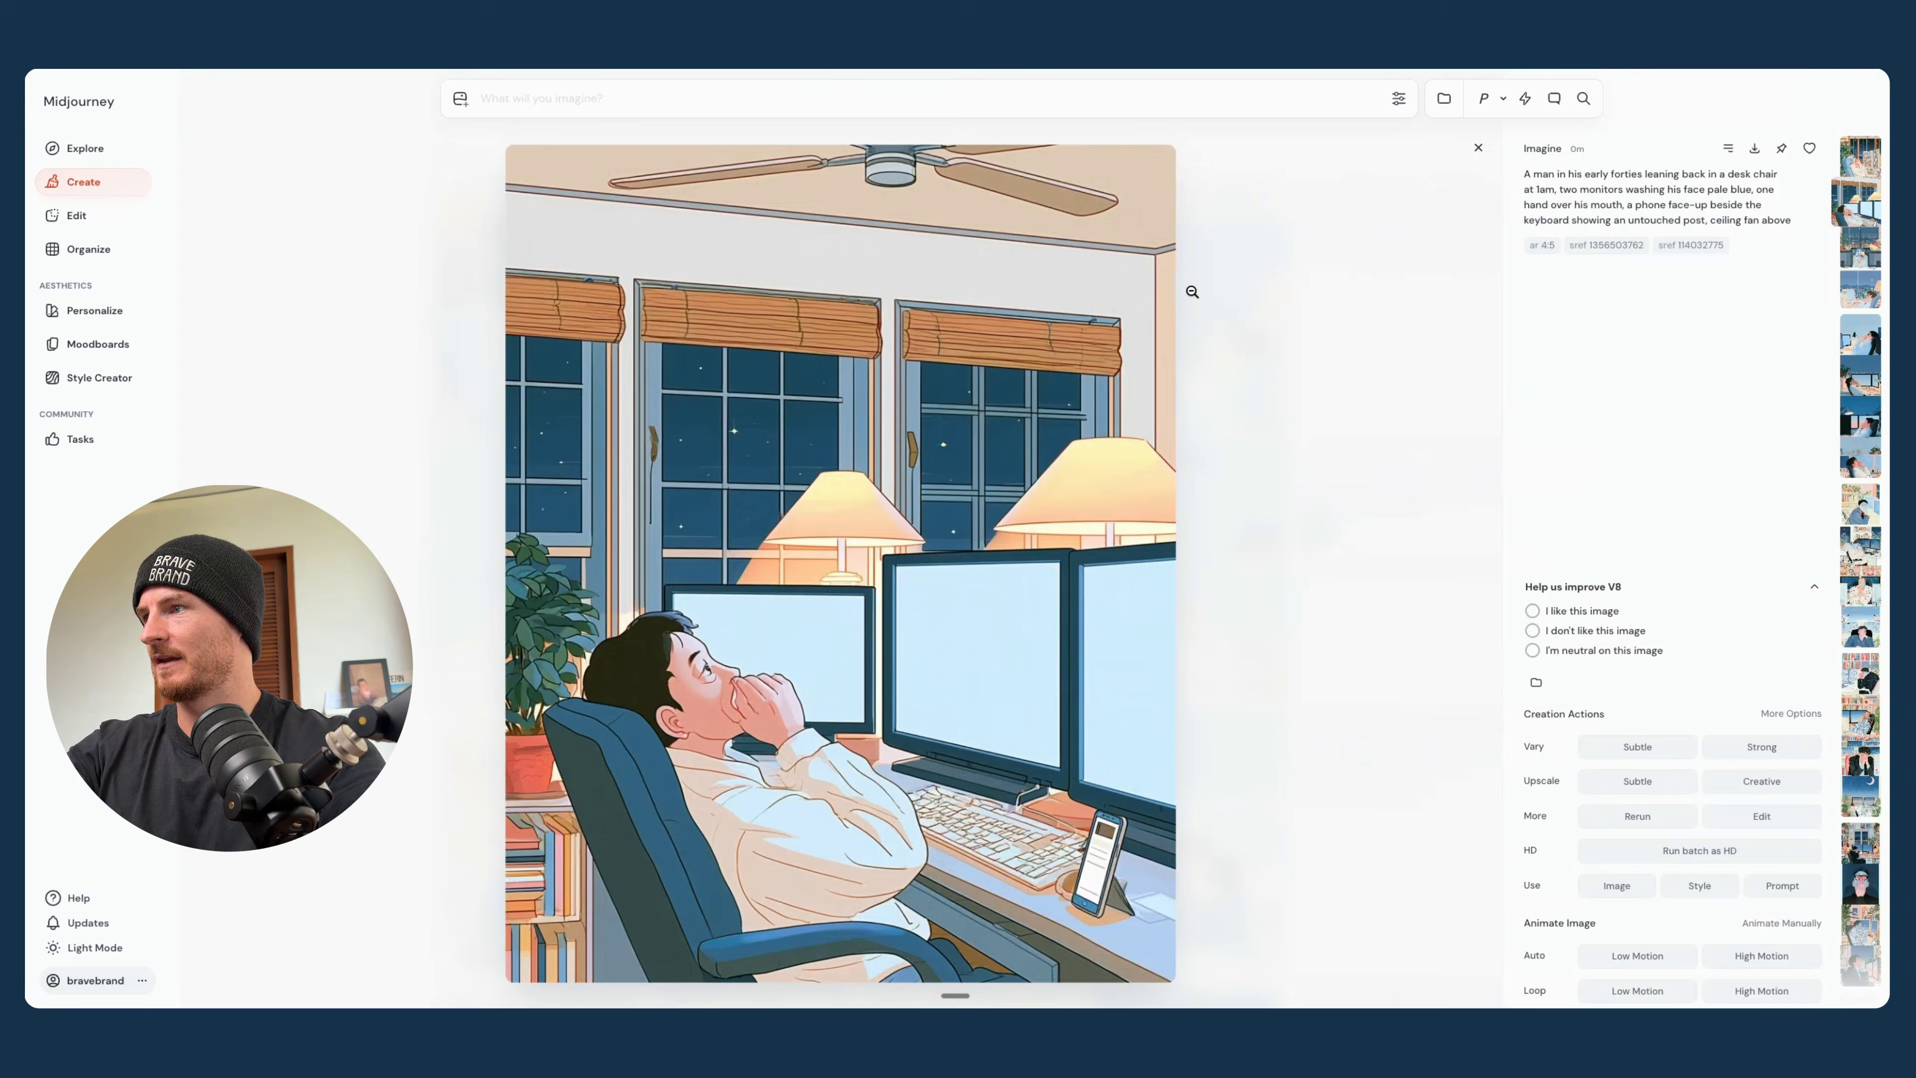
key("Left")
key("Right")
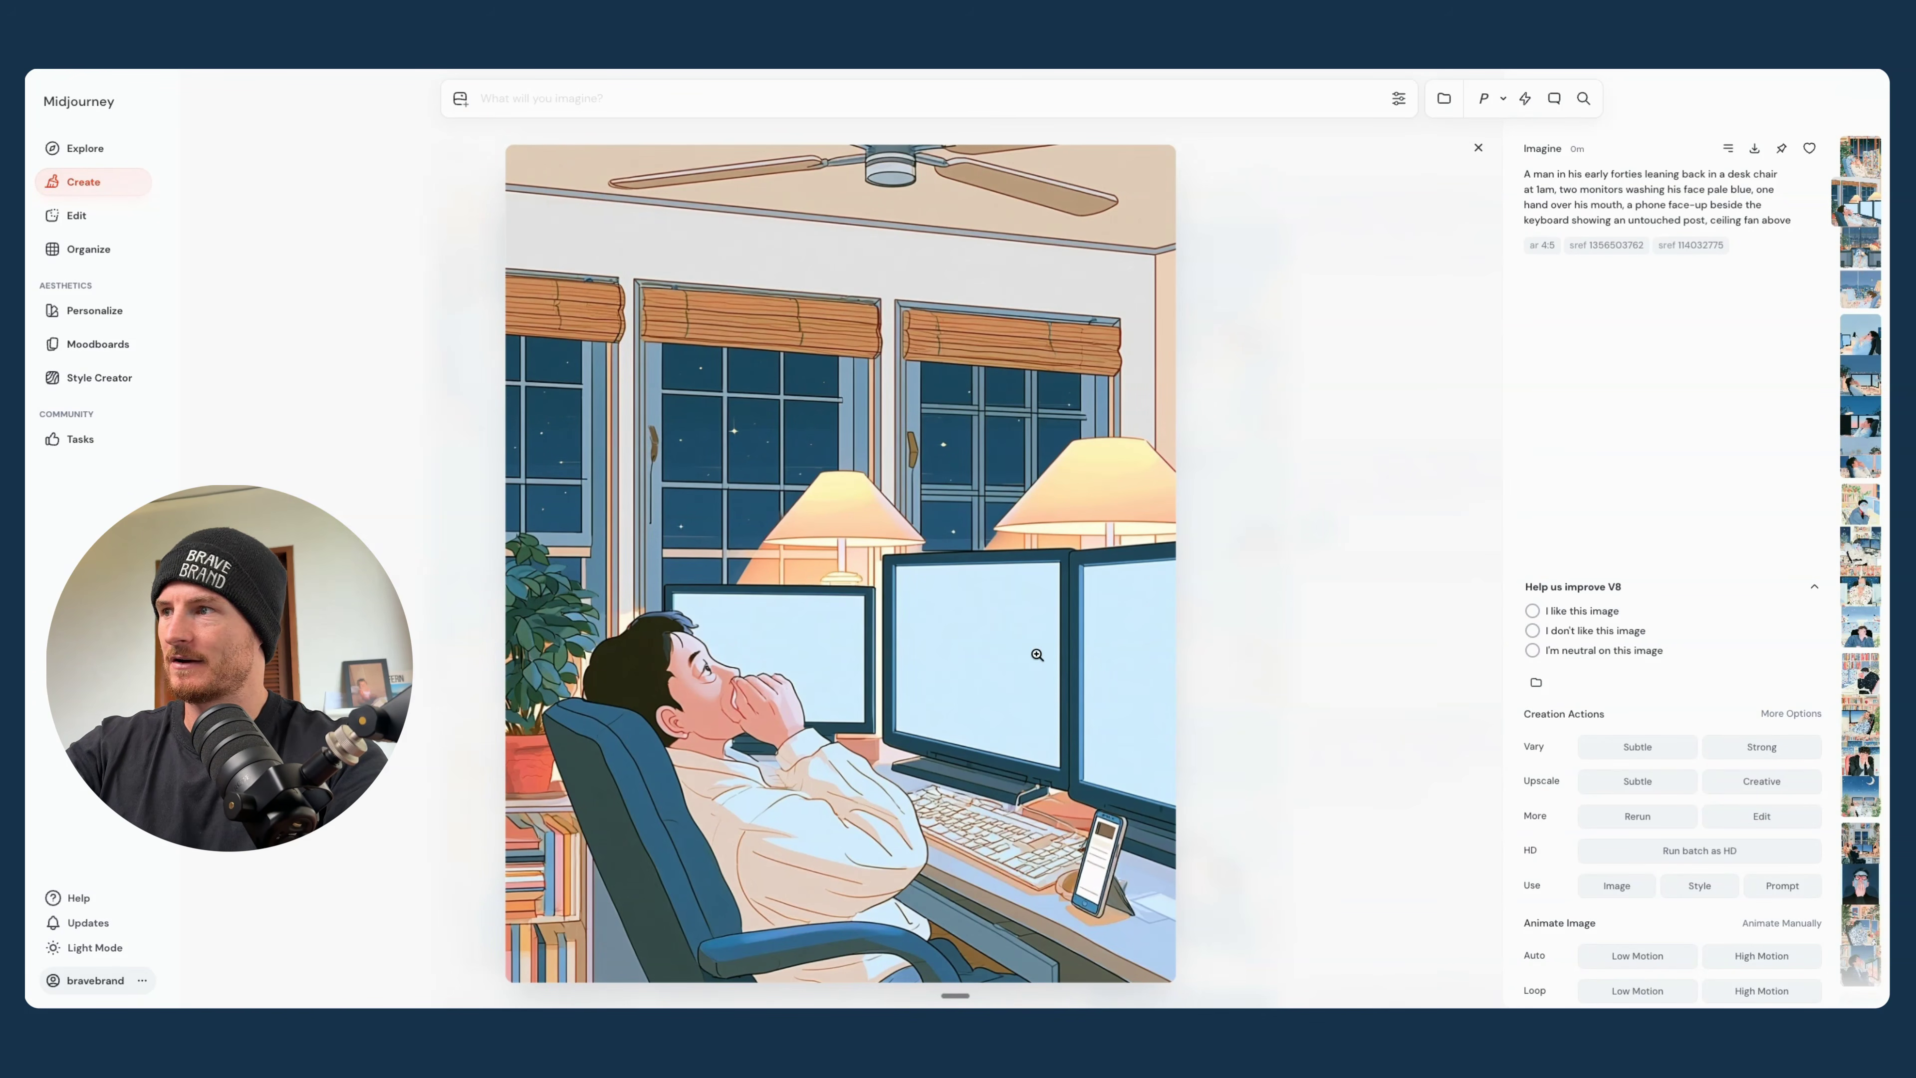
left_click(1477, 150)
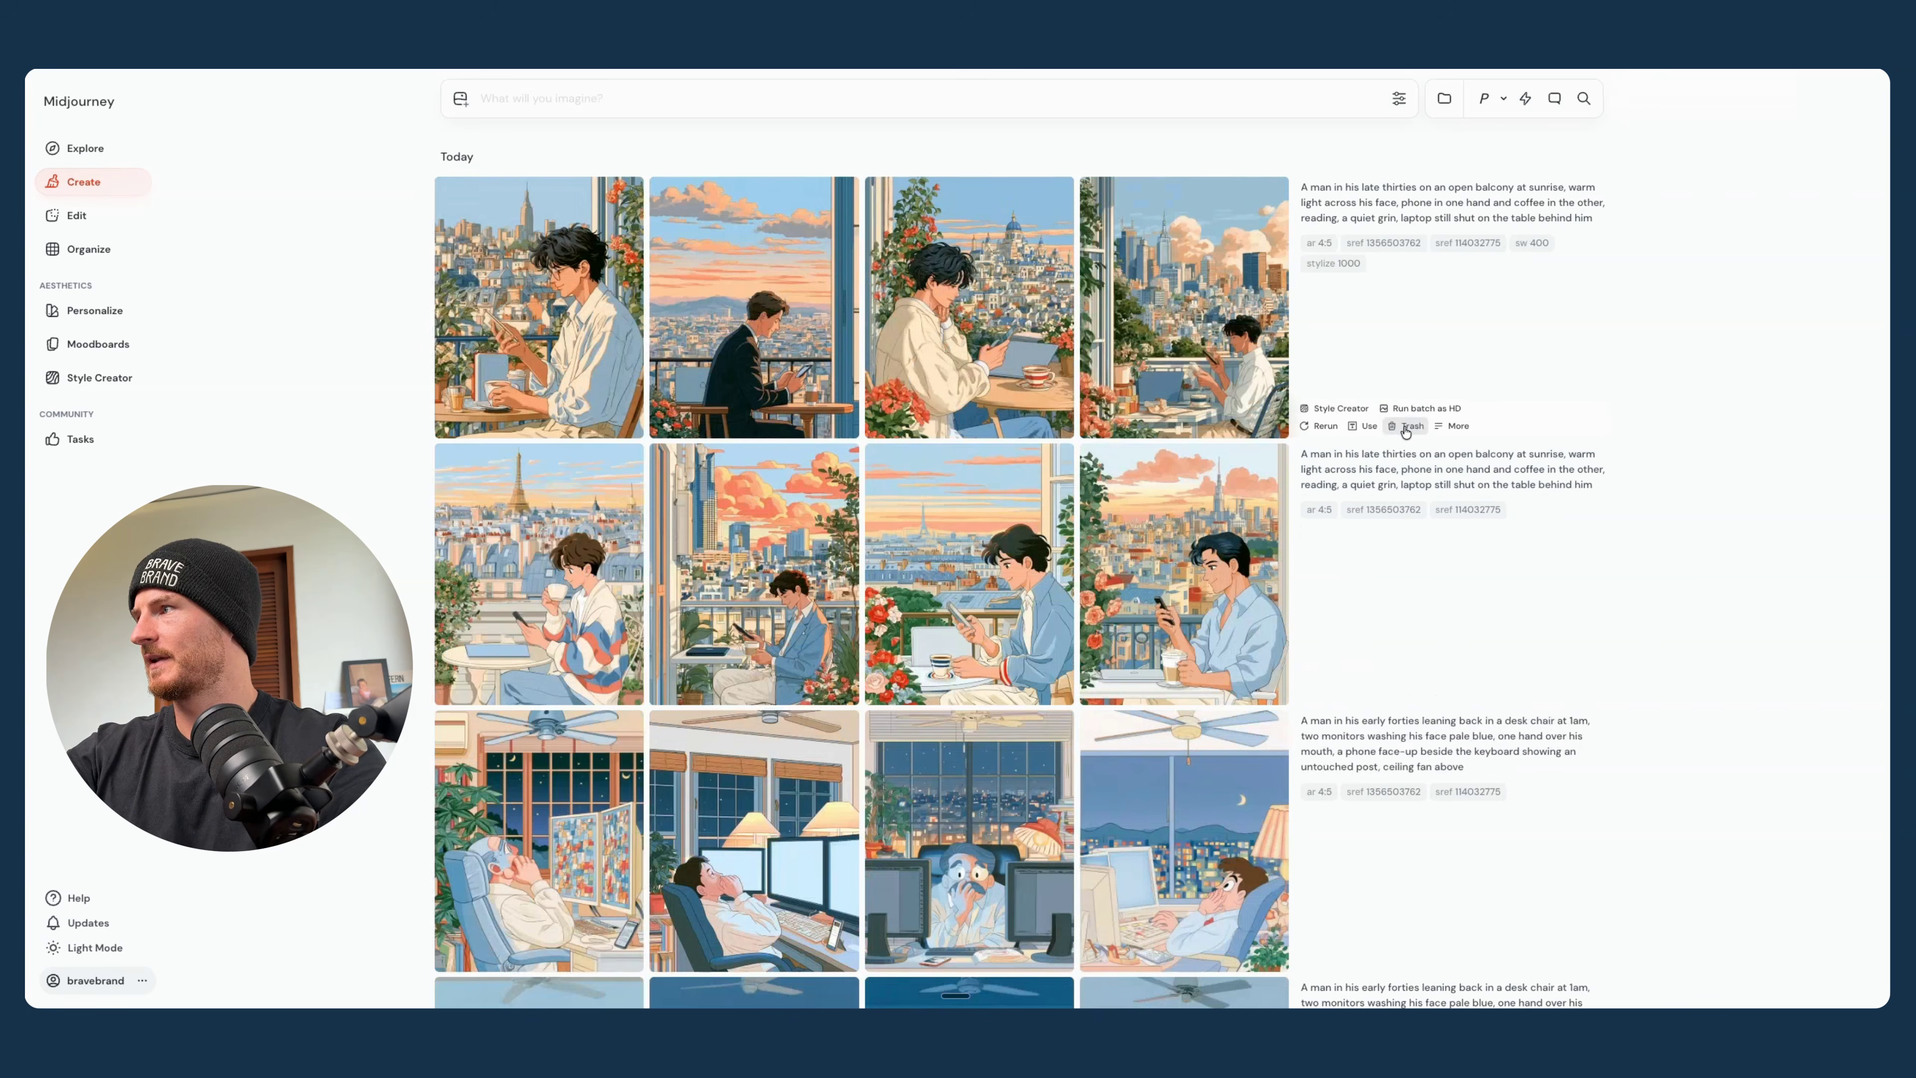
left_click(1406, 427)
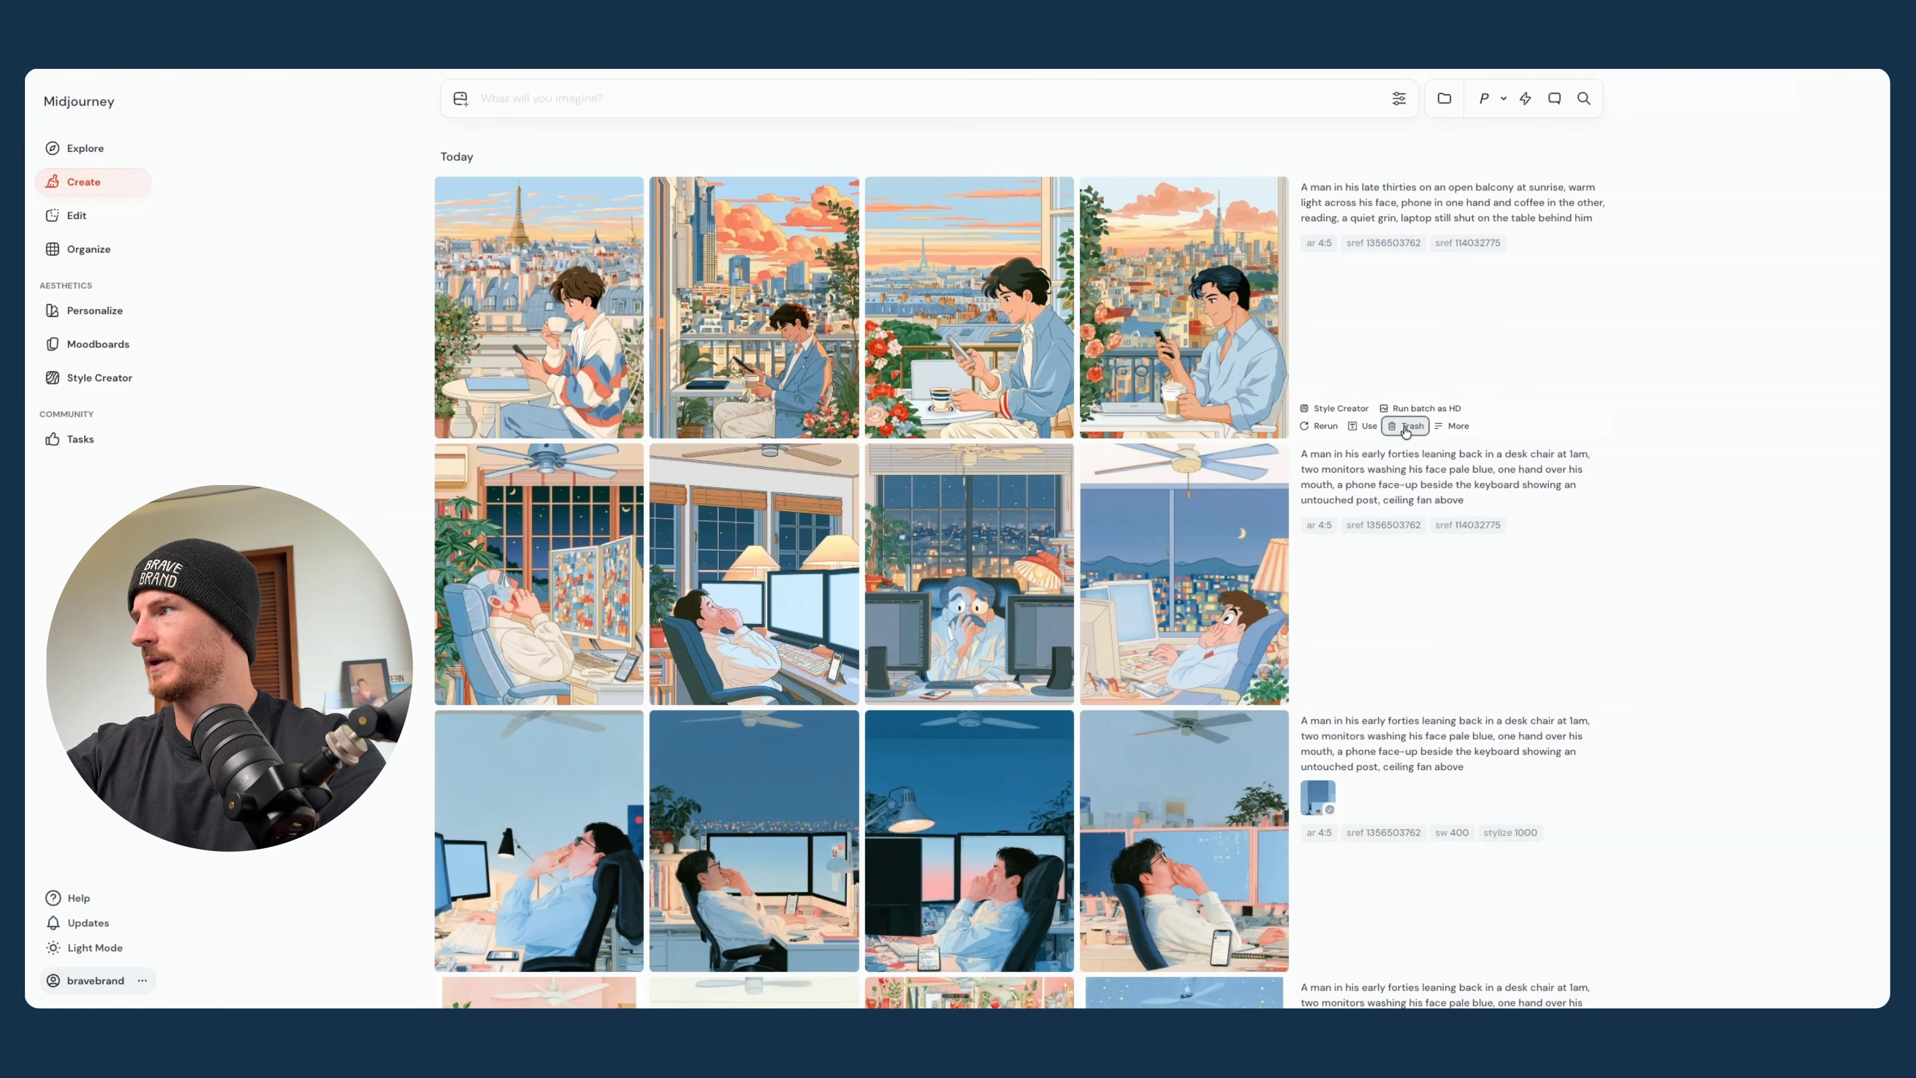
left_click(1406, 427)
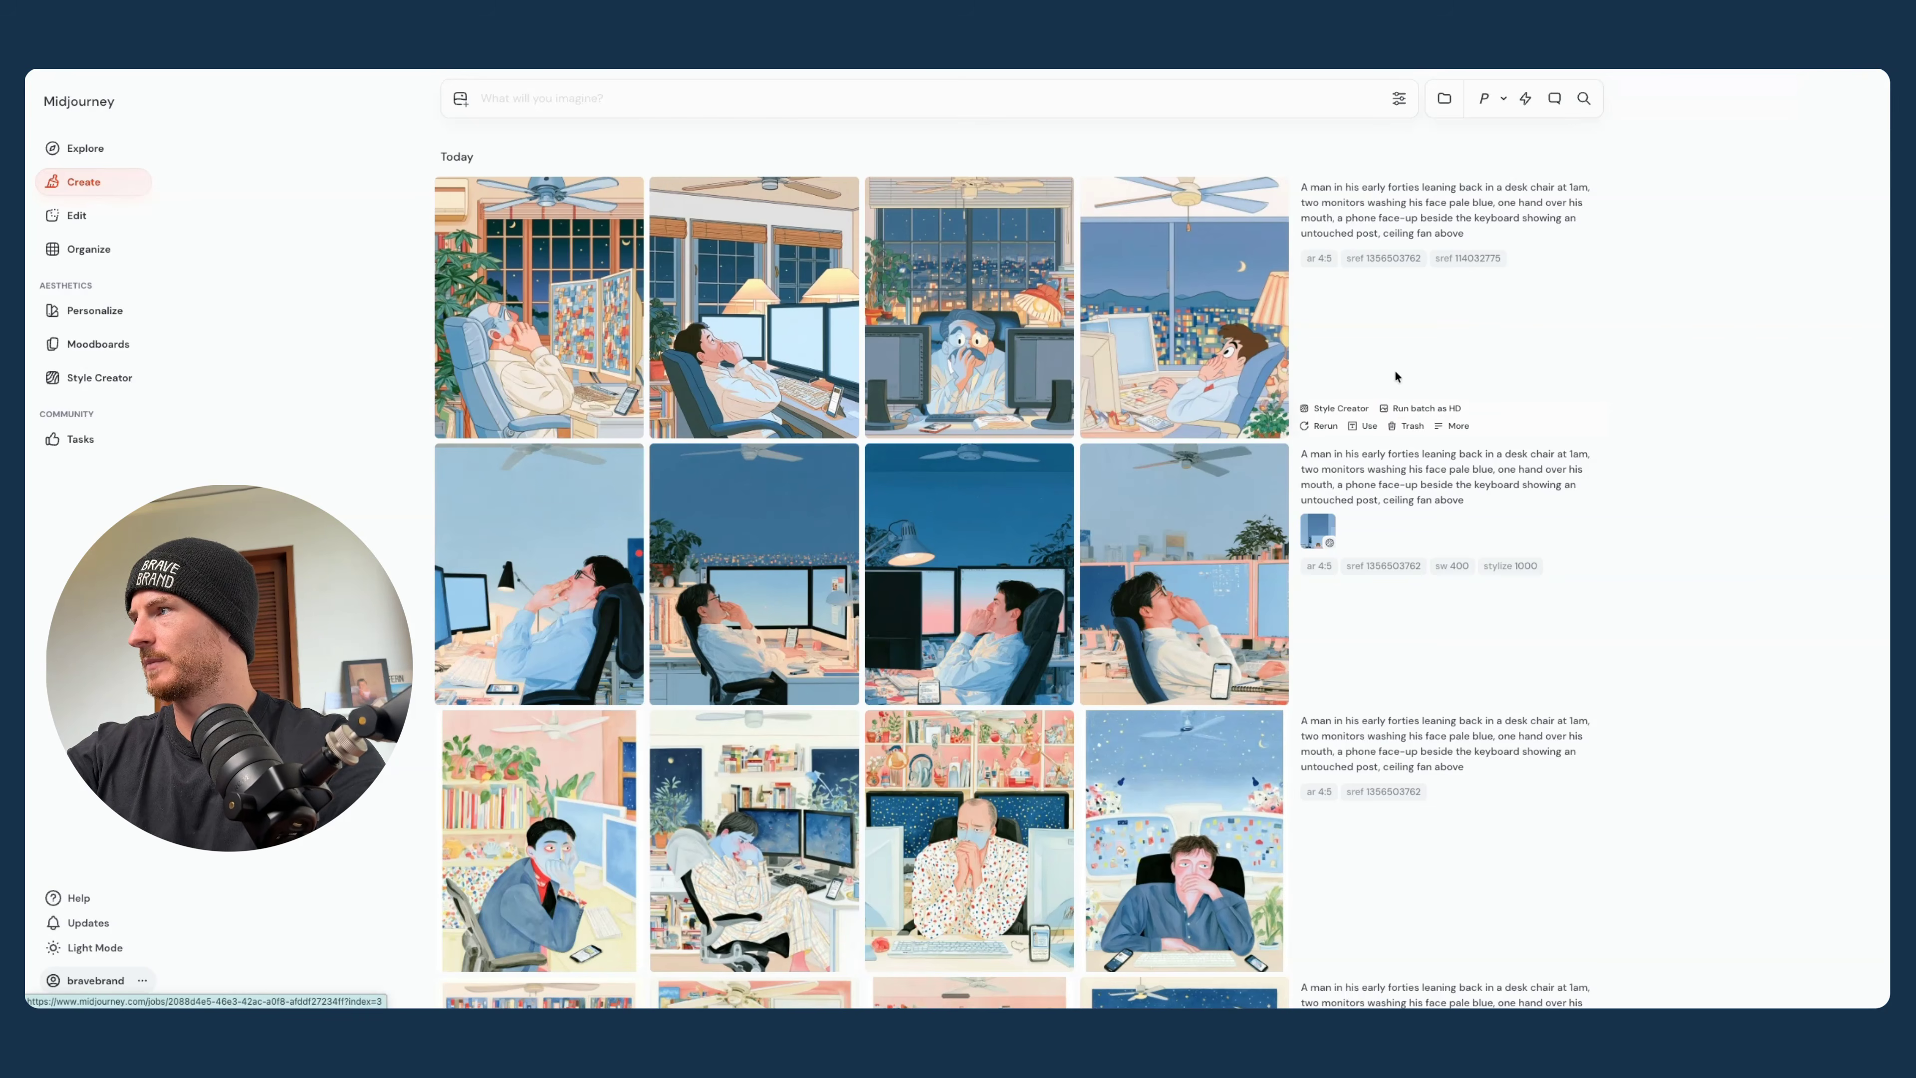
left_click(1406, 427)
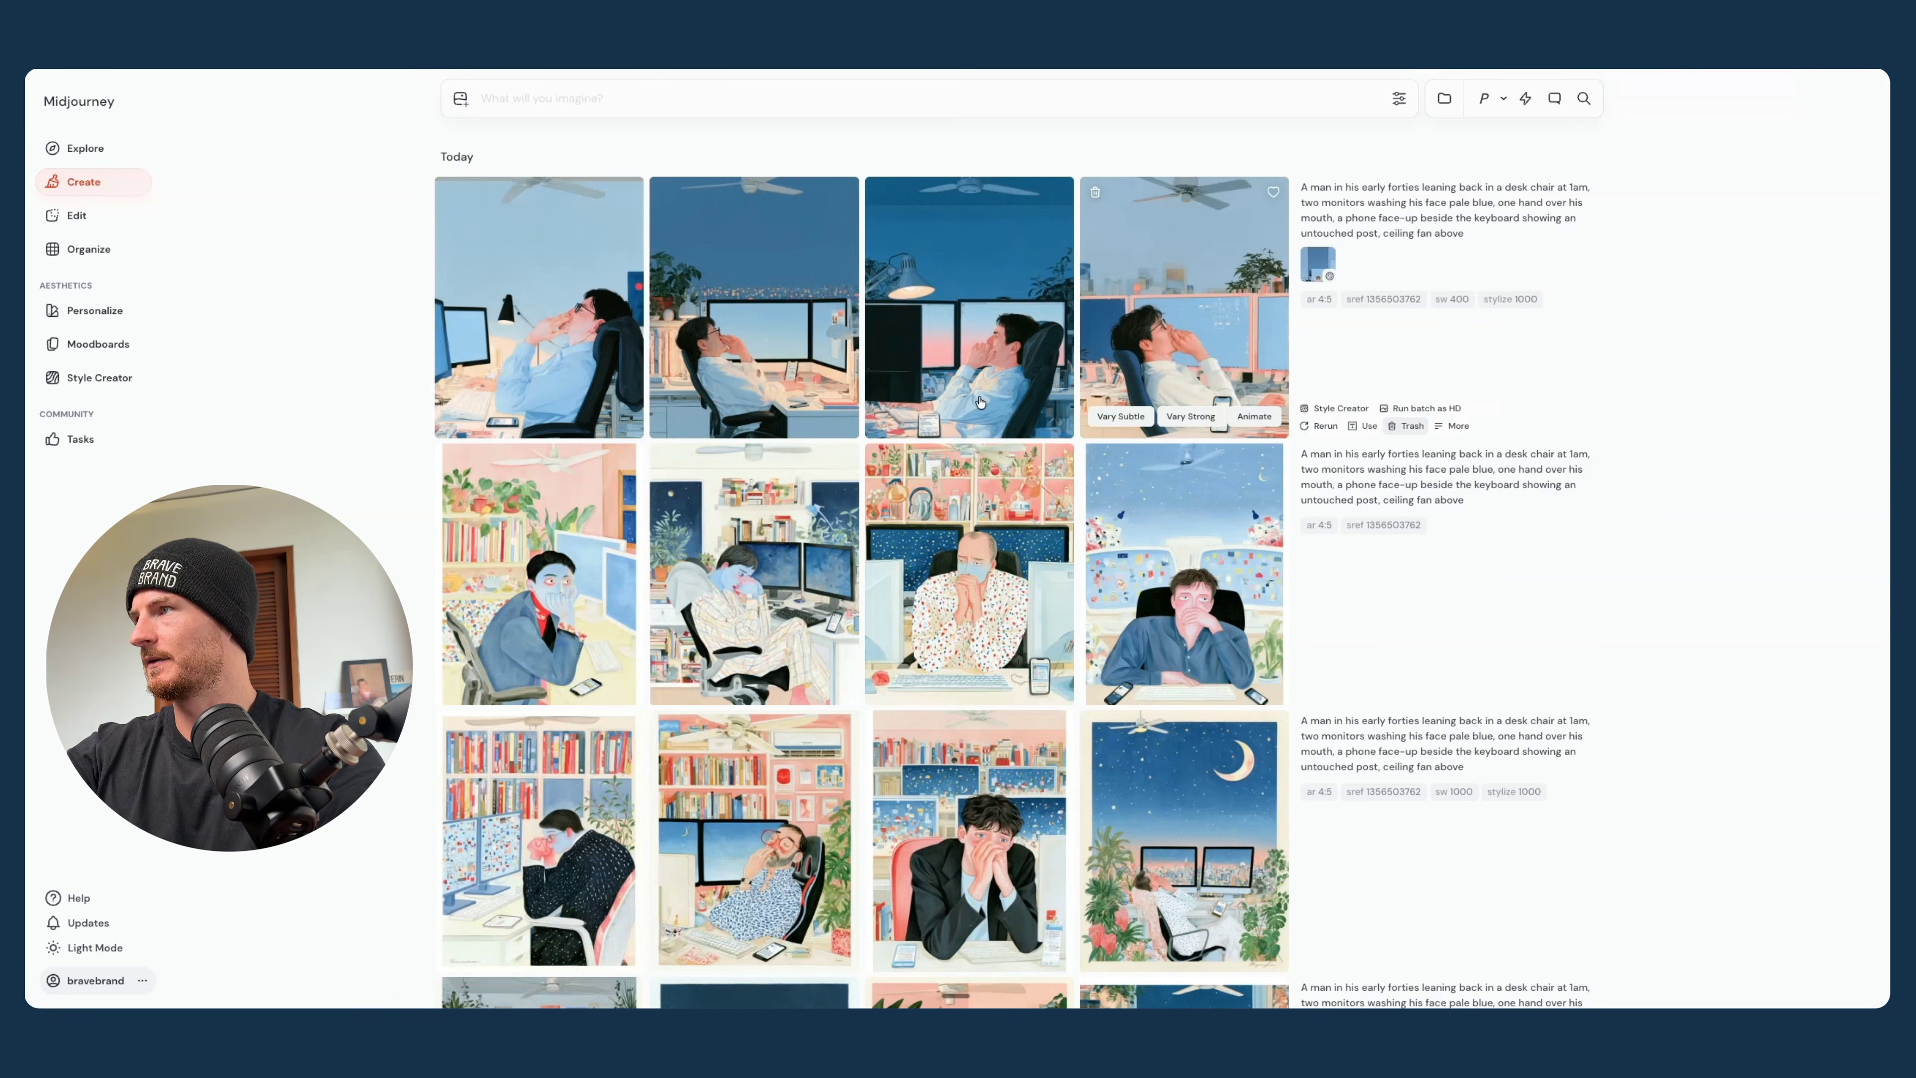
- Compare the four images of the blue desk-chair batch made with the image style reference, --sw 400 and --stylize 1000
left_click(759, 221)
key("Right")
key("Left")
key("Left")
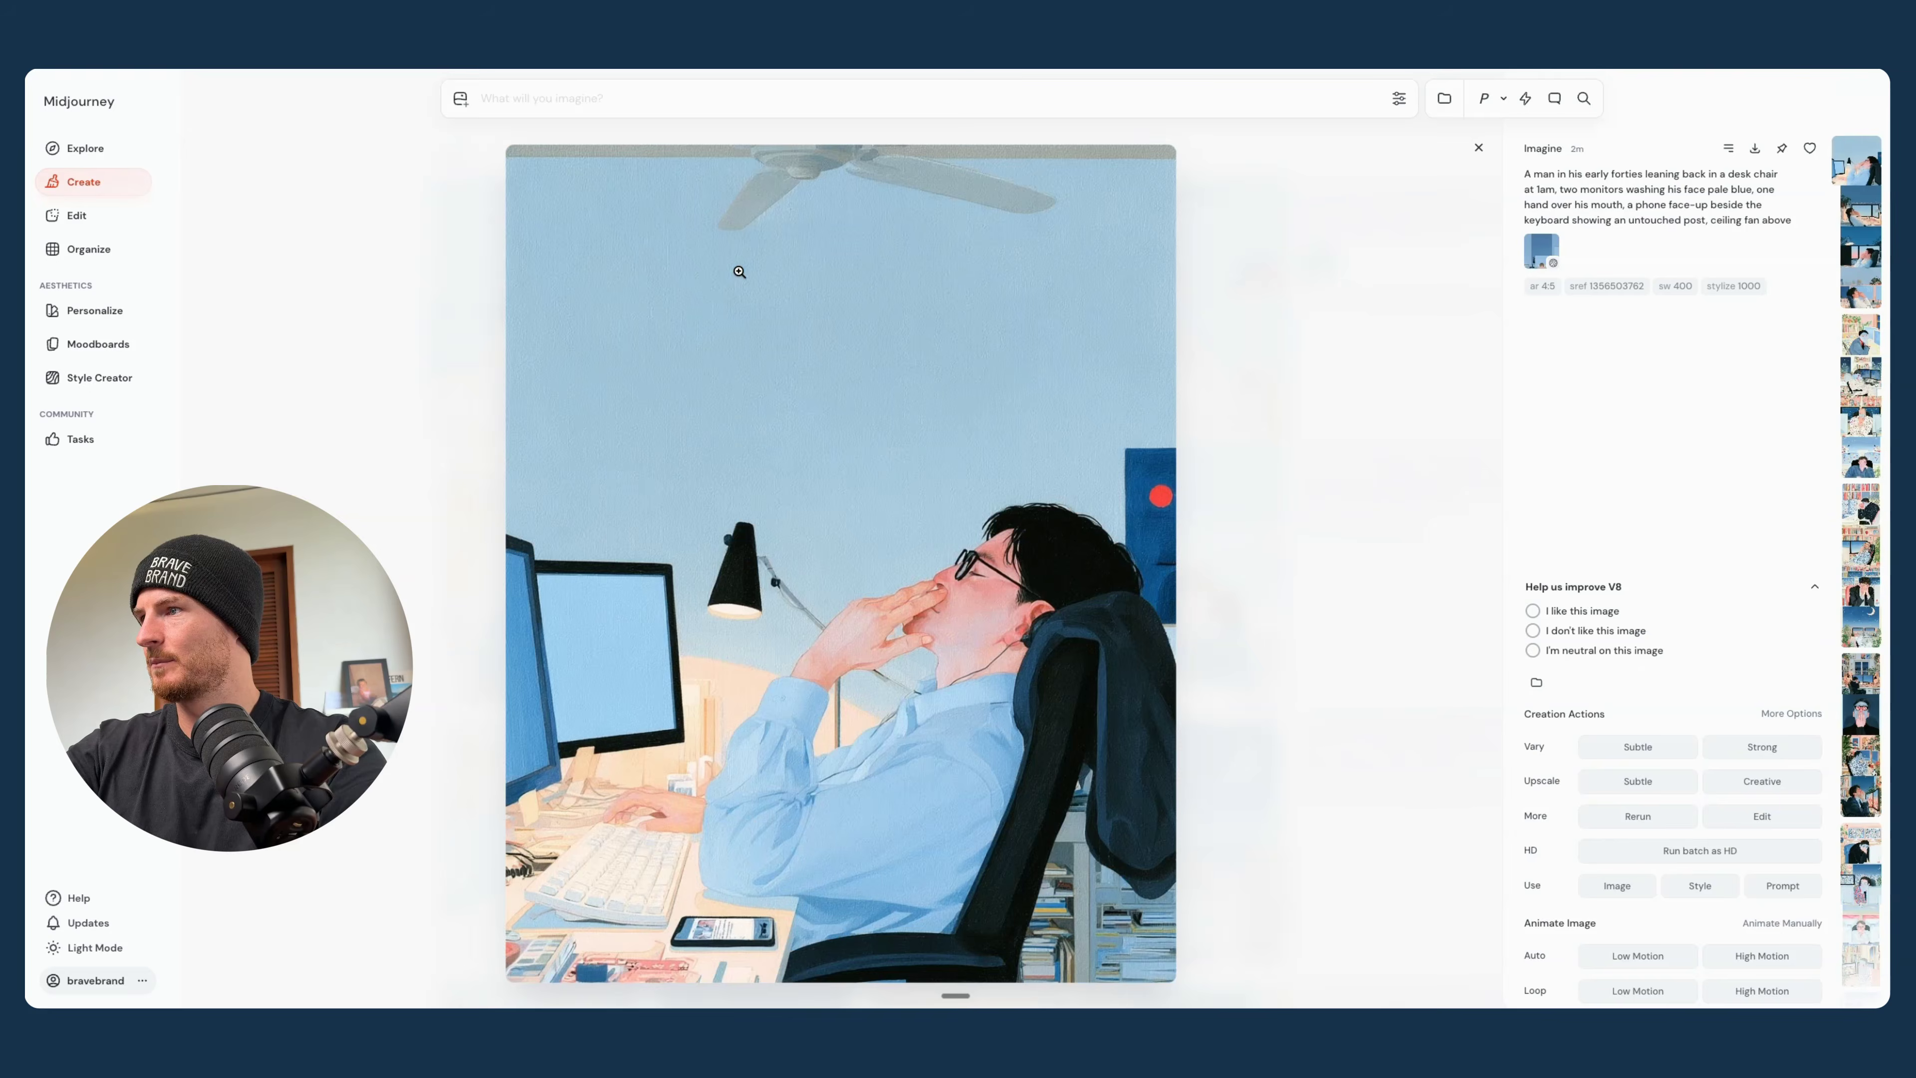
key("Right")
key("Right")
key("Right")
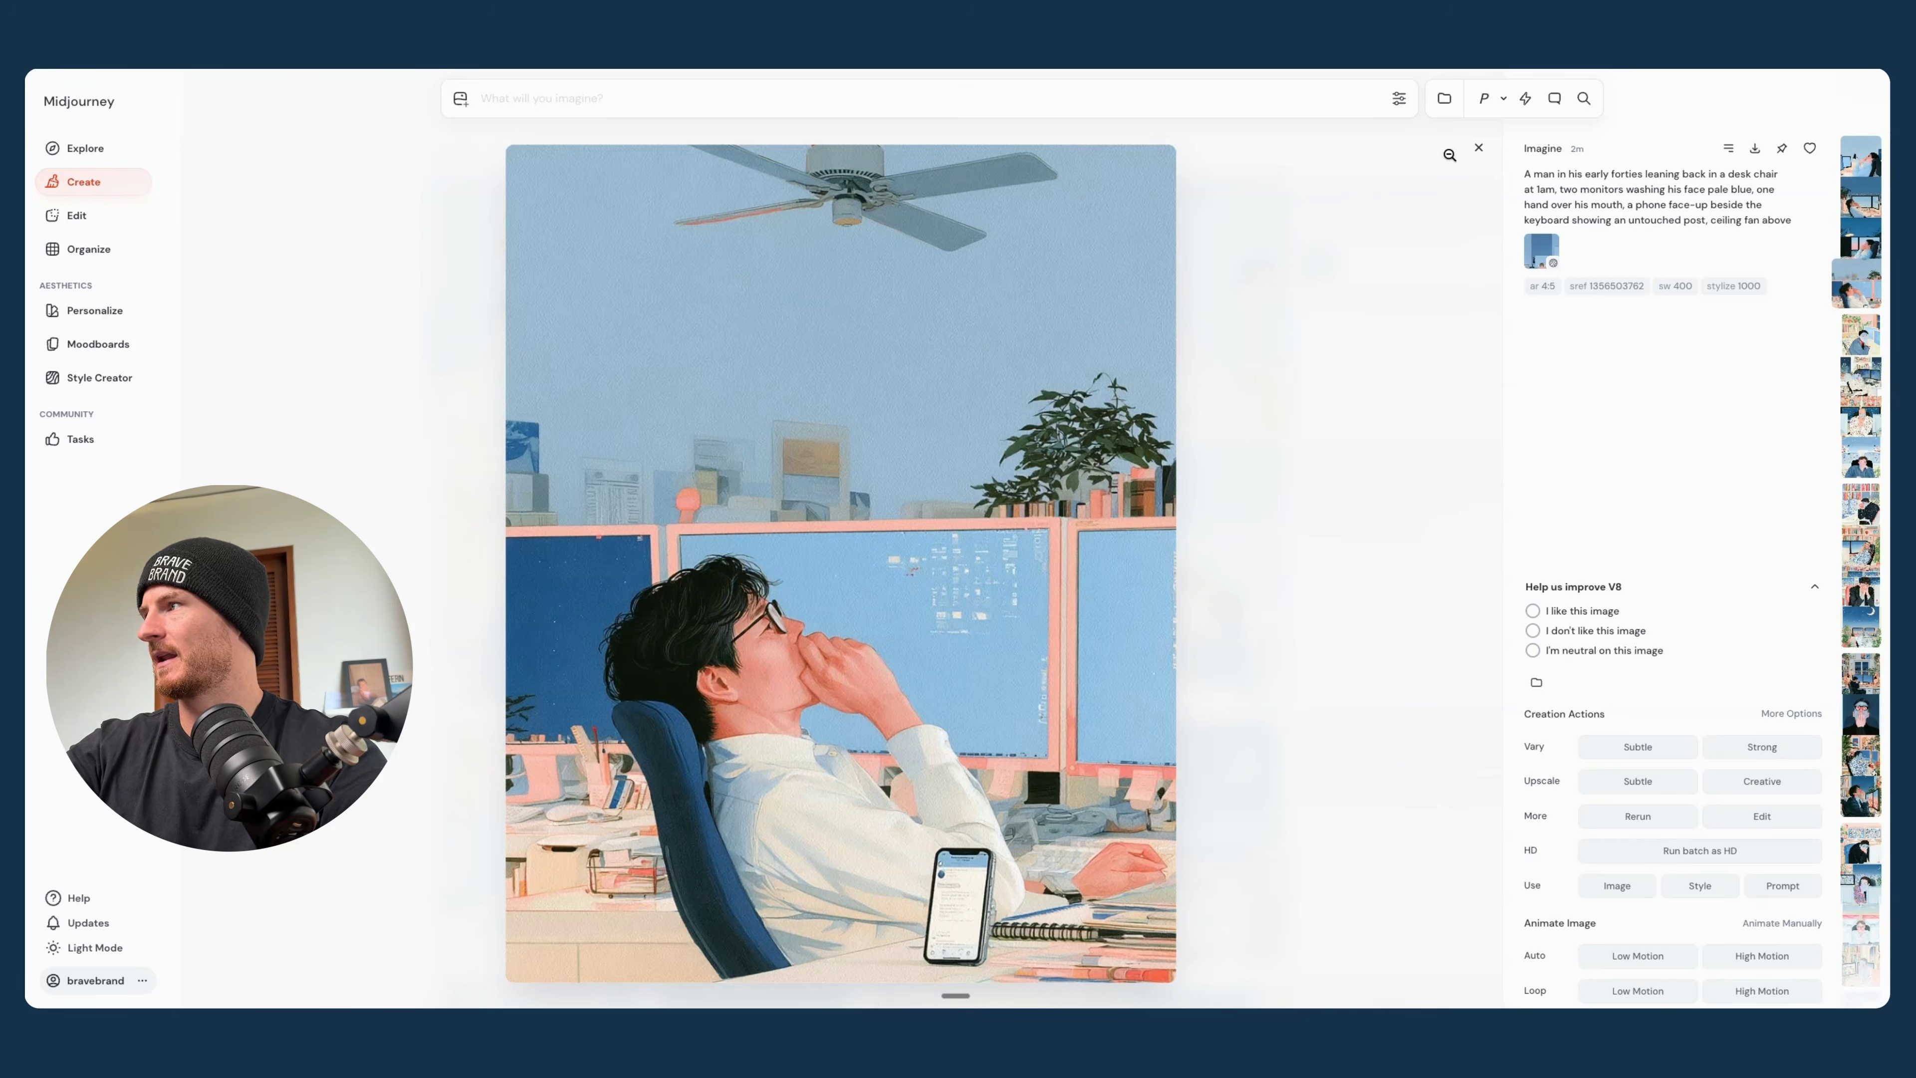
left_click(1479, 148)
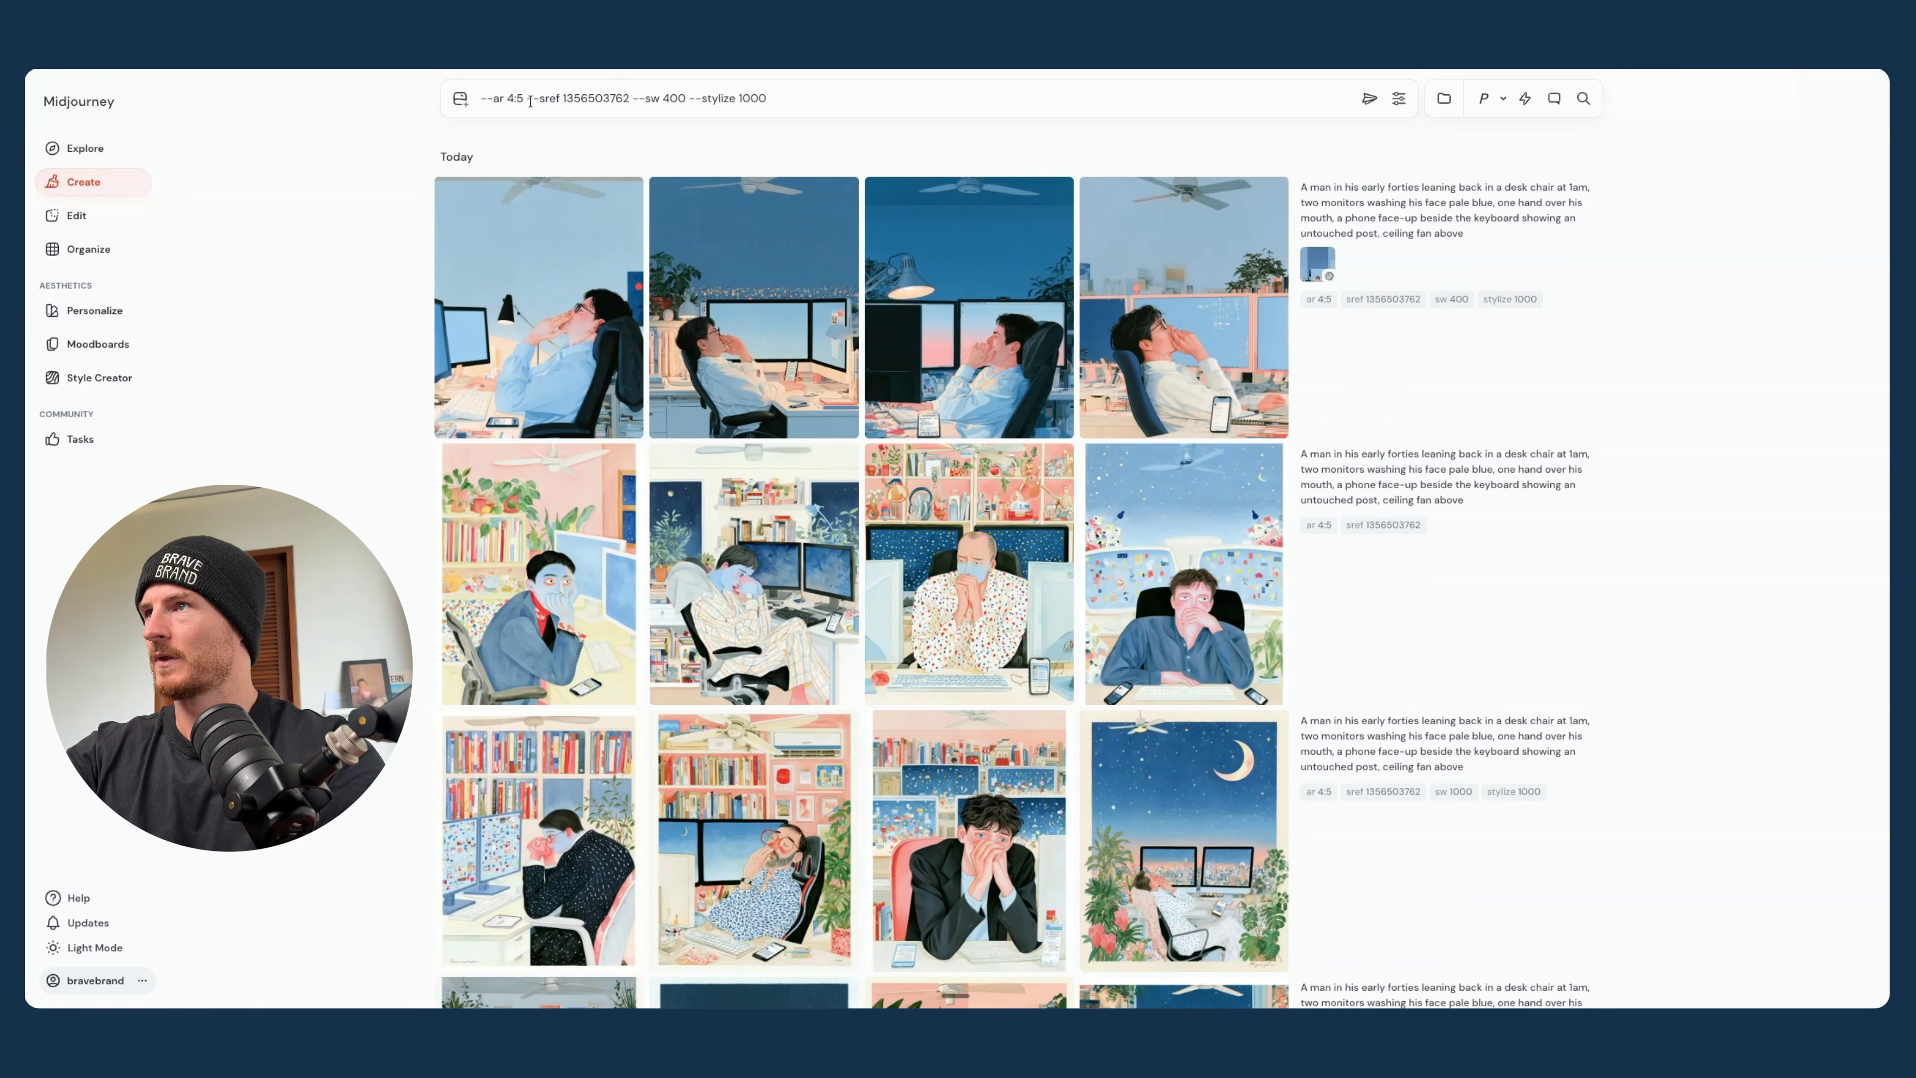
left_click(1405, 108)
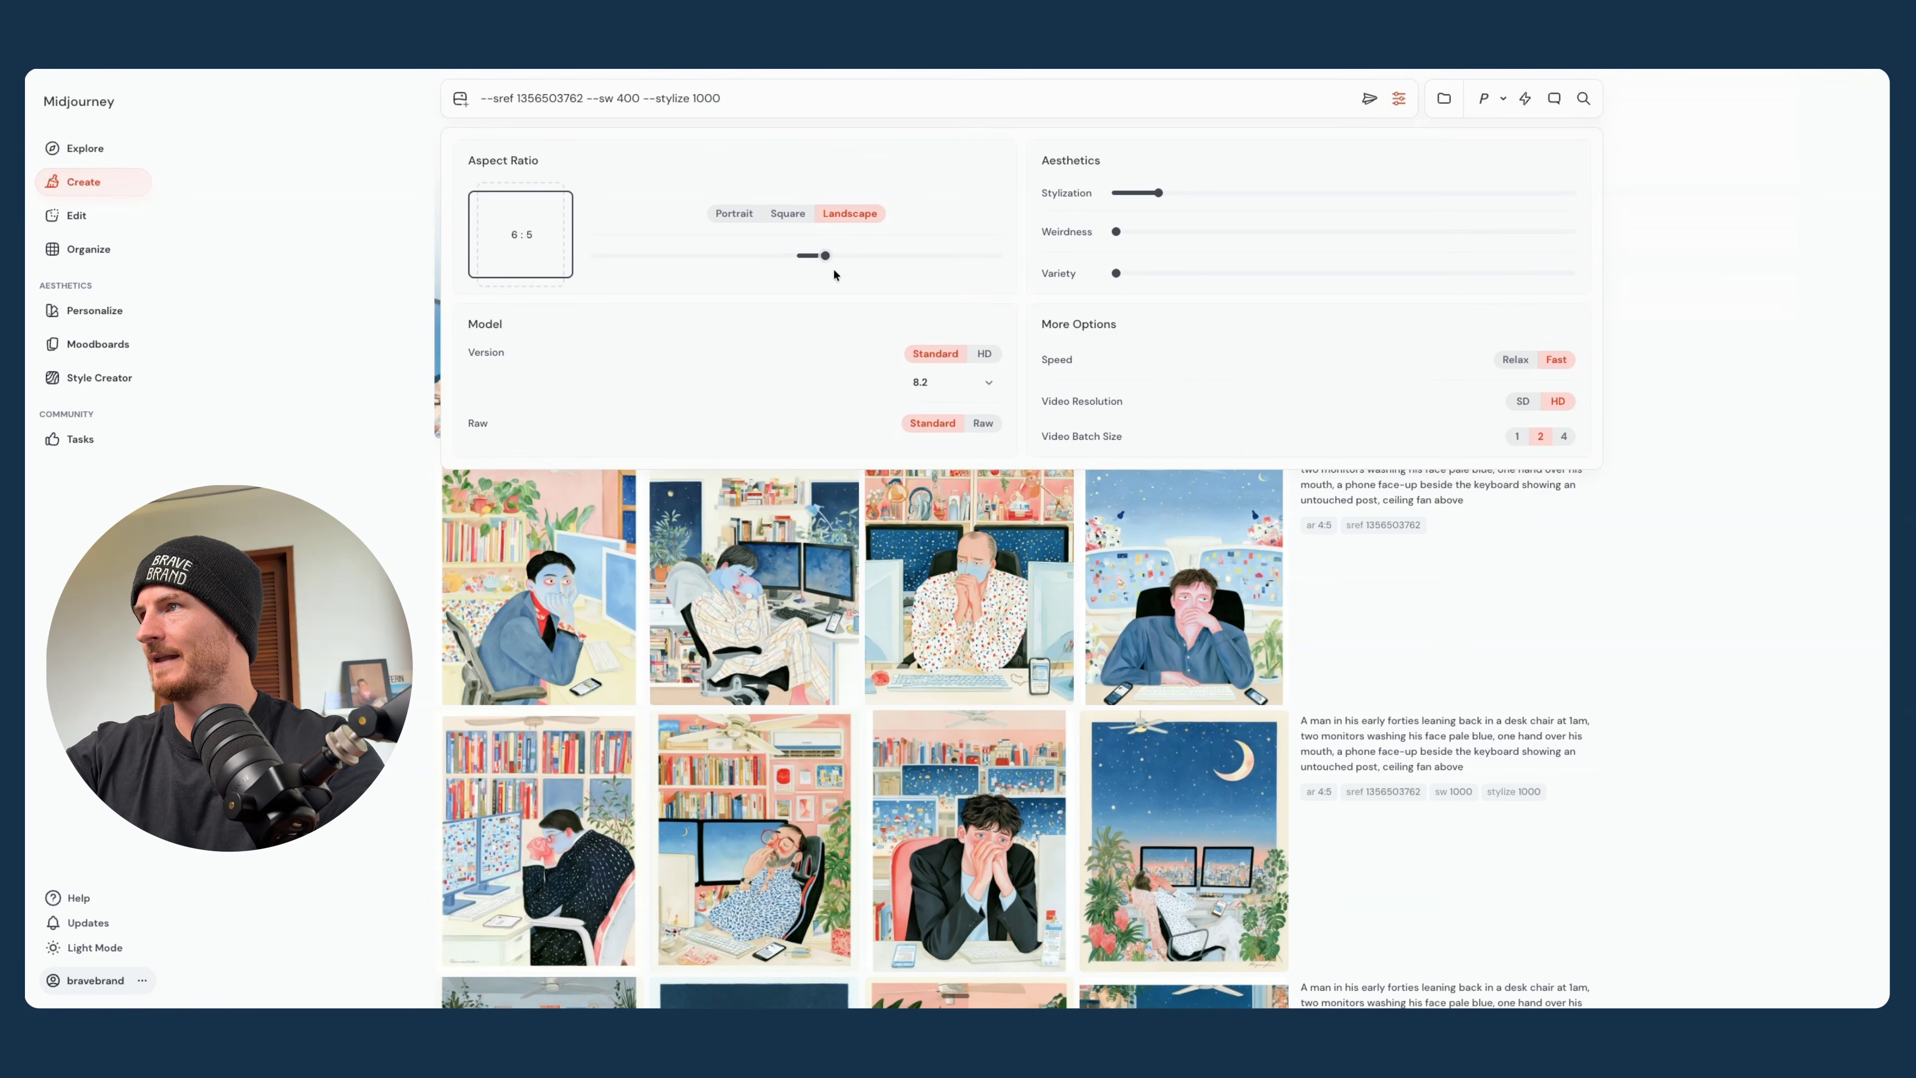
left_click(222, 325)
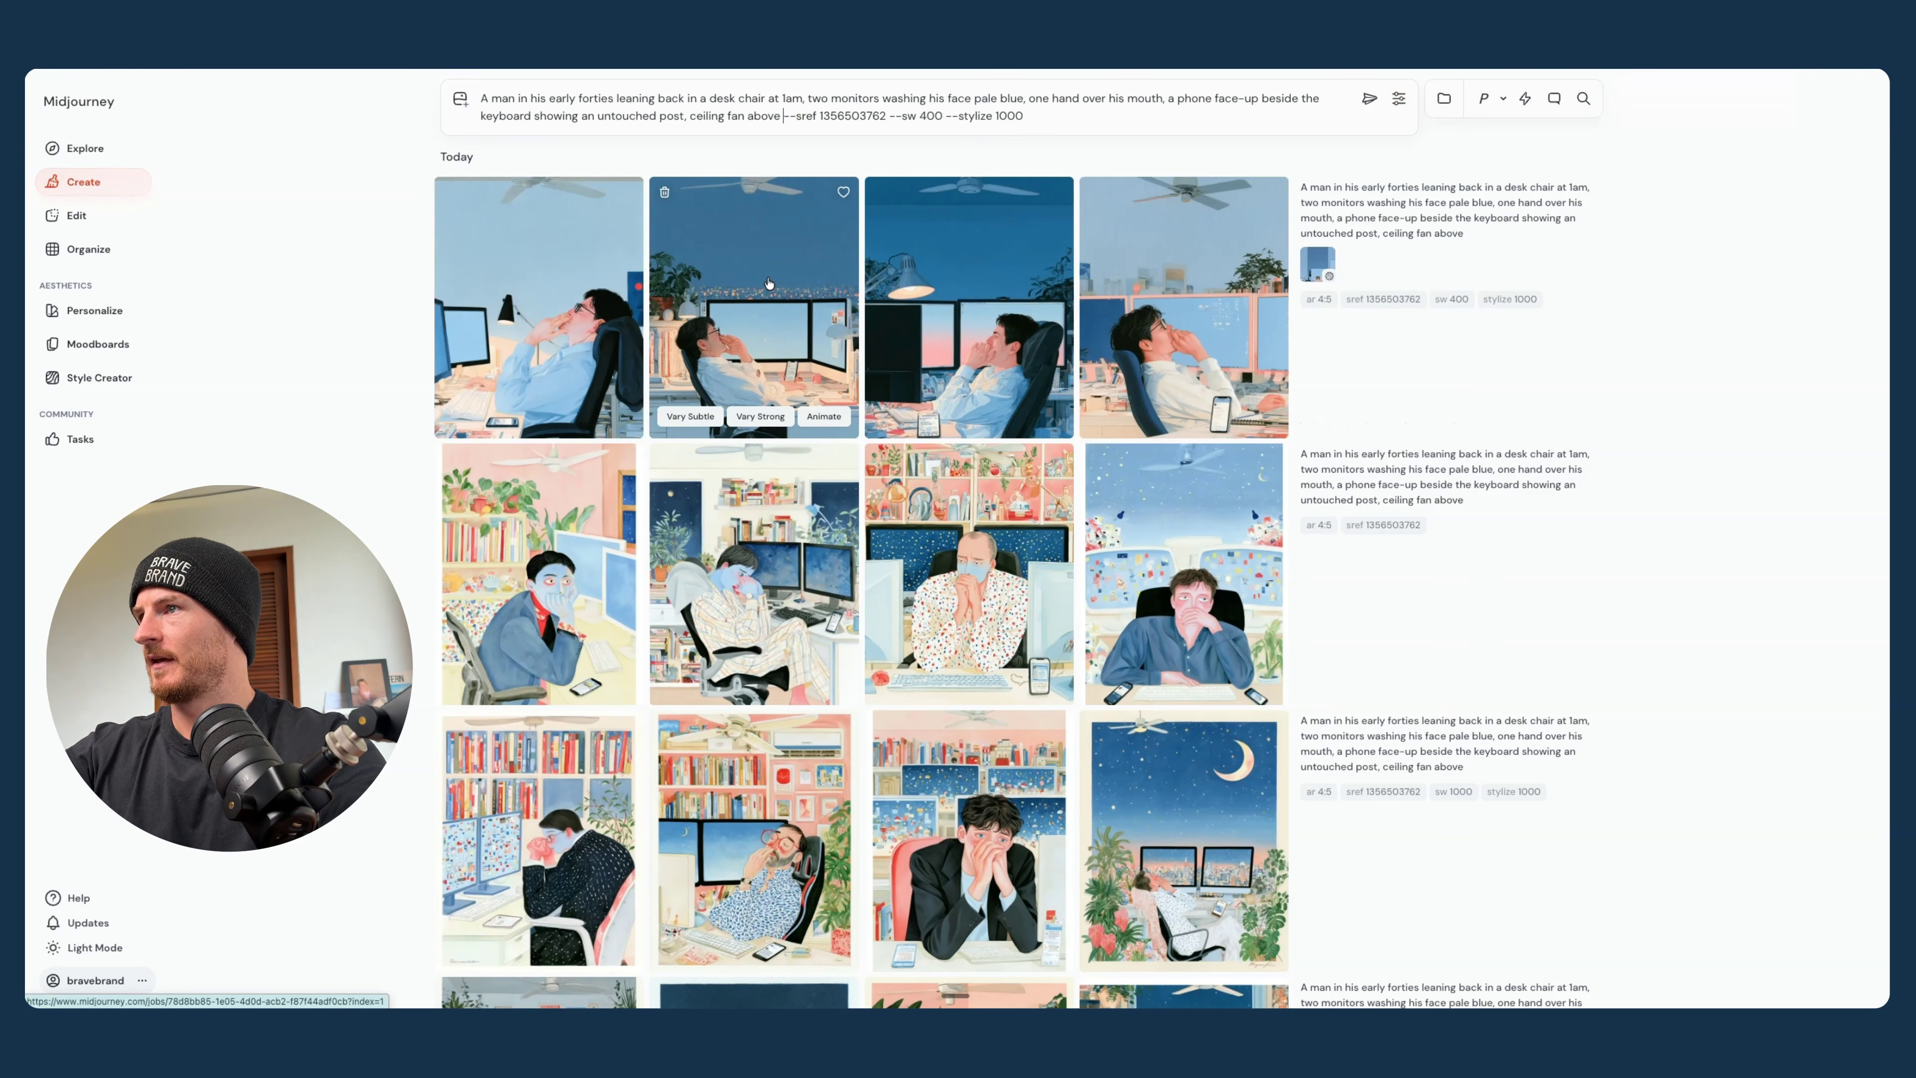
scroll(879, 674, "down", 5)
scroll(878, 674, "down", 5)
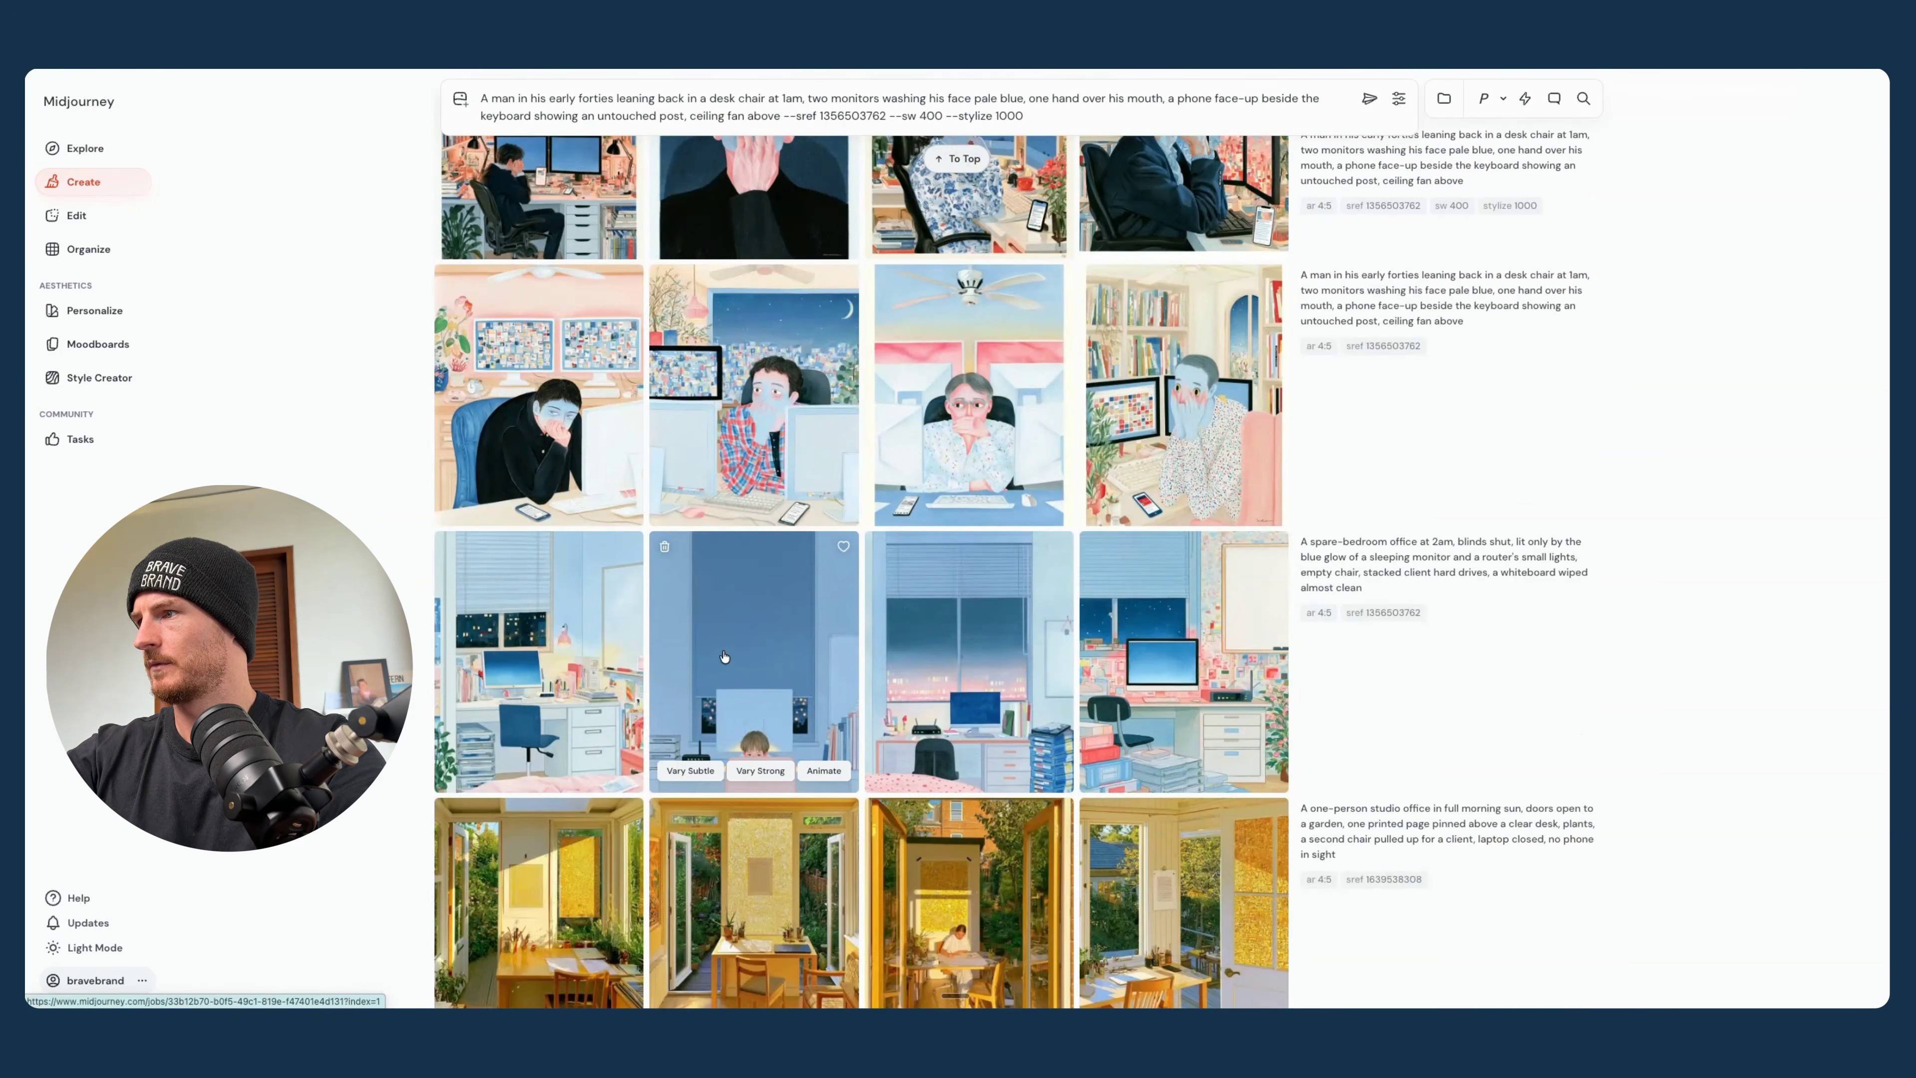
left_click(815, 572)
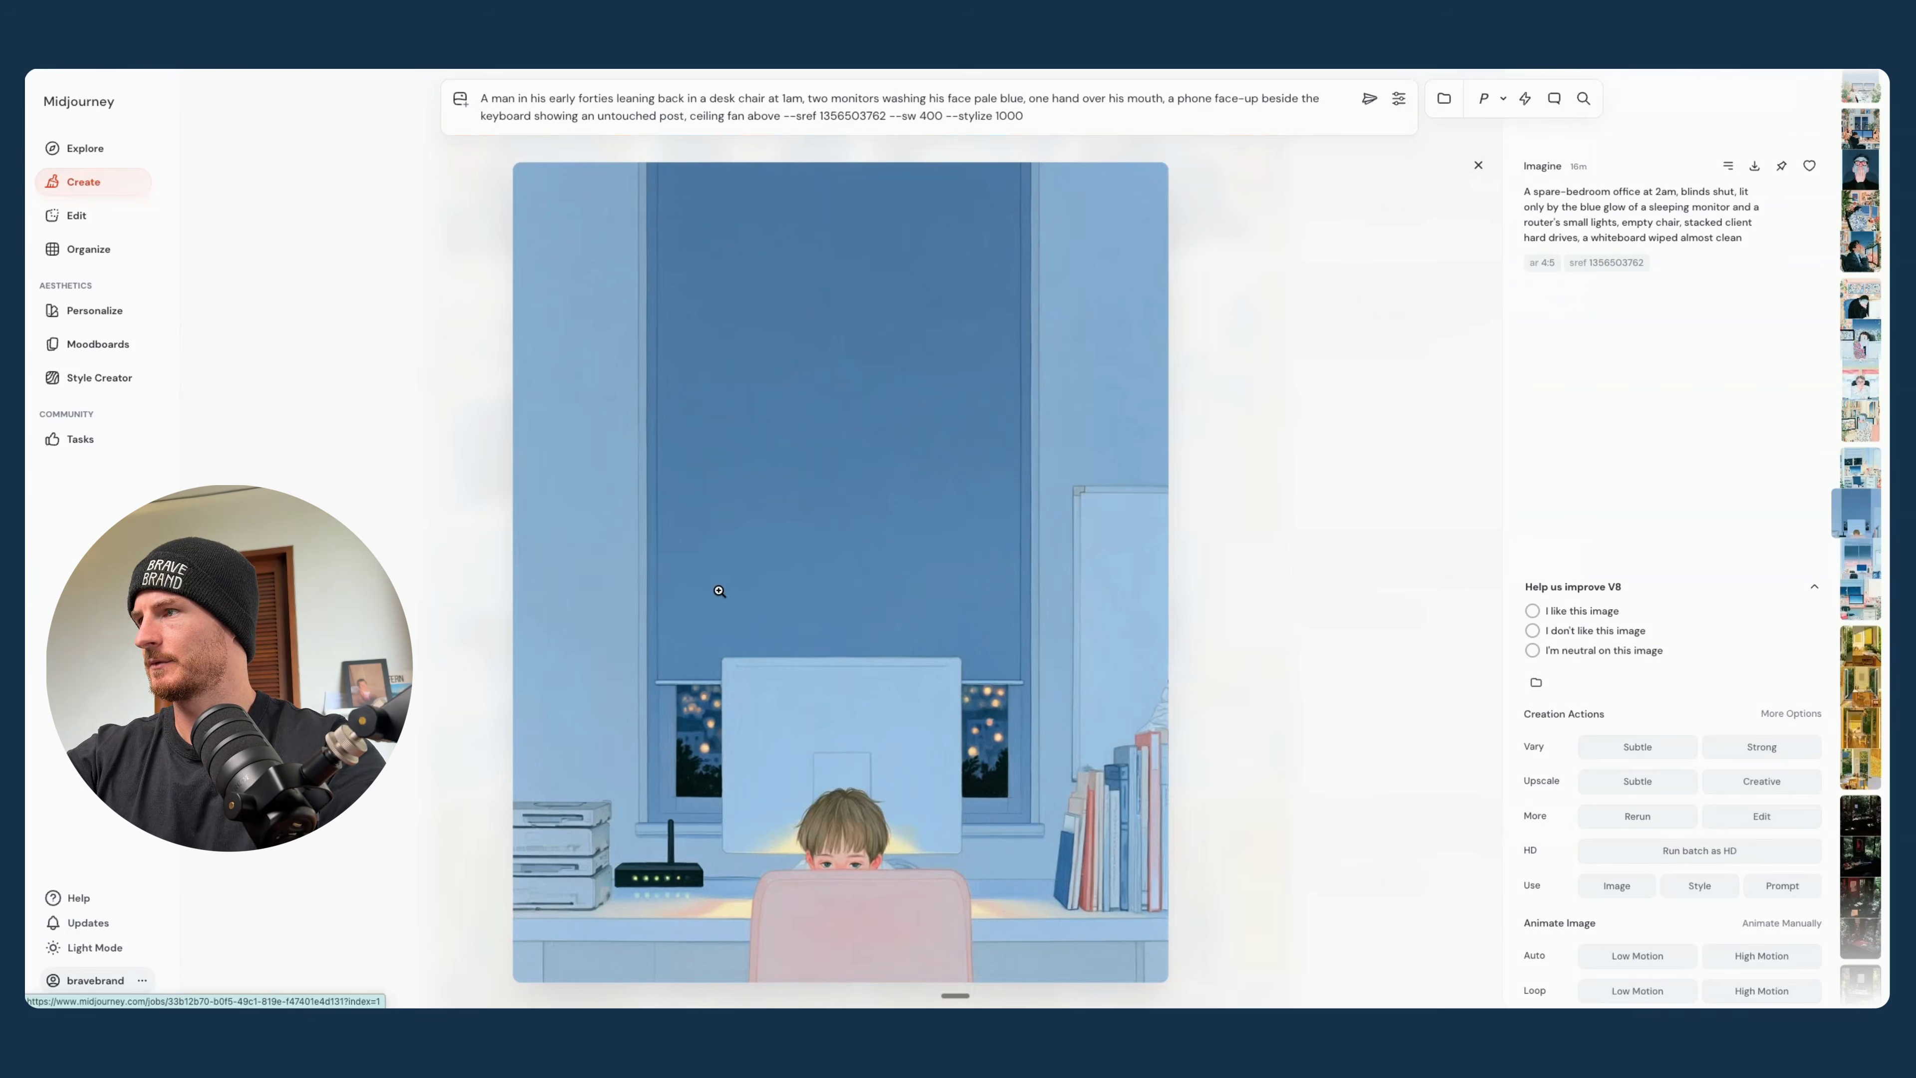
left_click(1692, 889)
left_click(1369, 99)
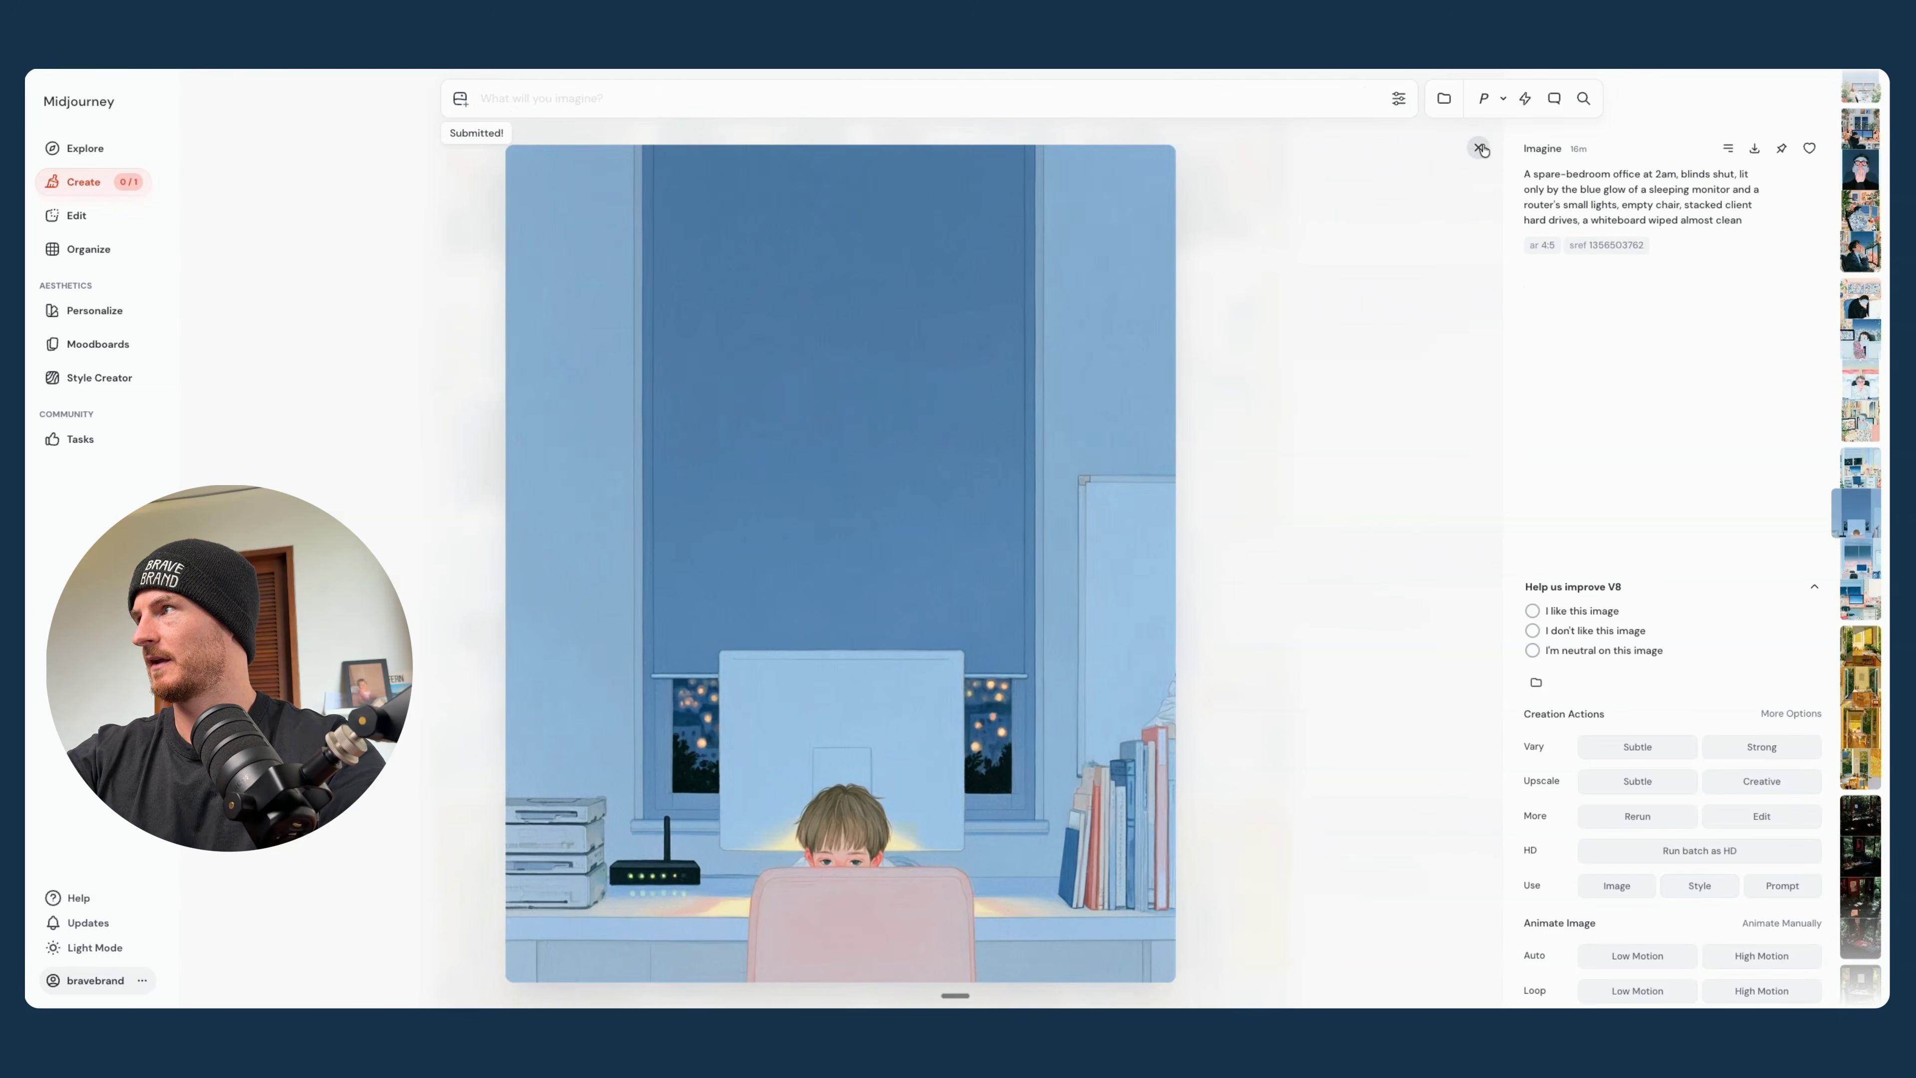
- Examine the four widescreen desk-chair images in full view
left_click(1478, 148)
scroll(1726, 219, "up", 10)
left_click(1026, 502)
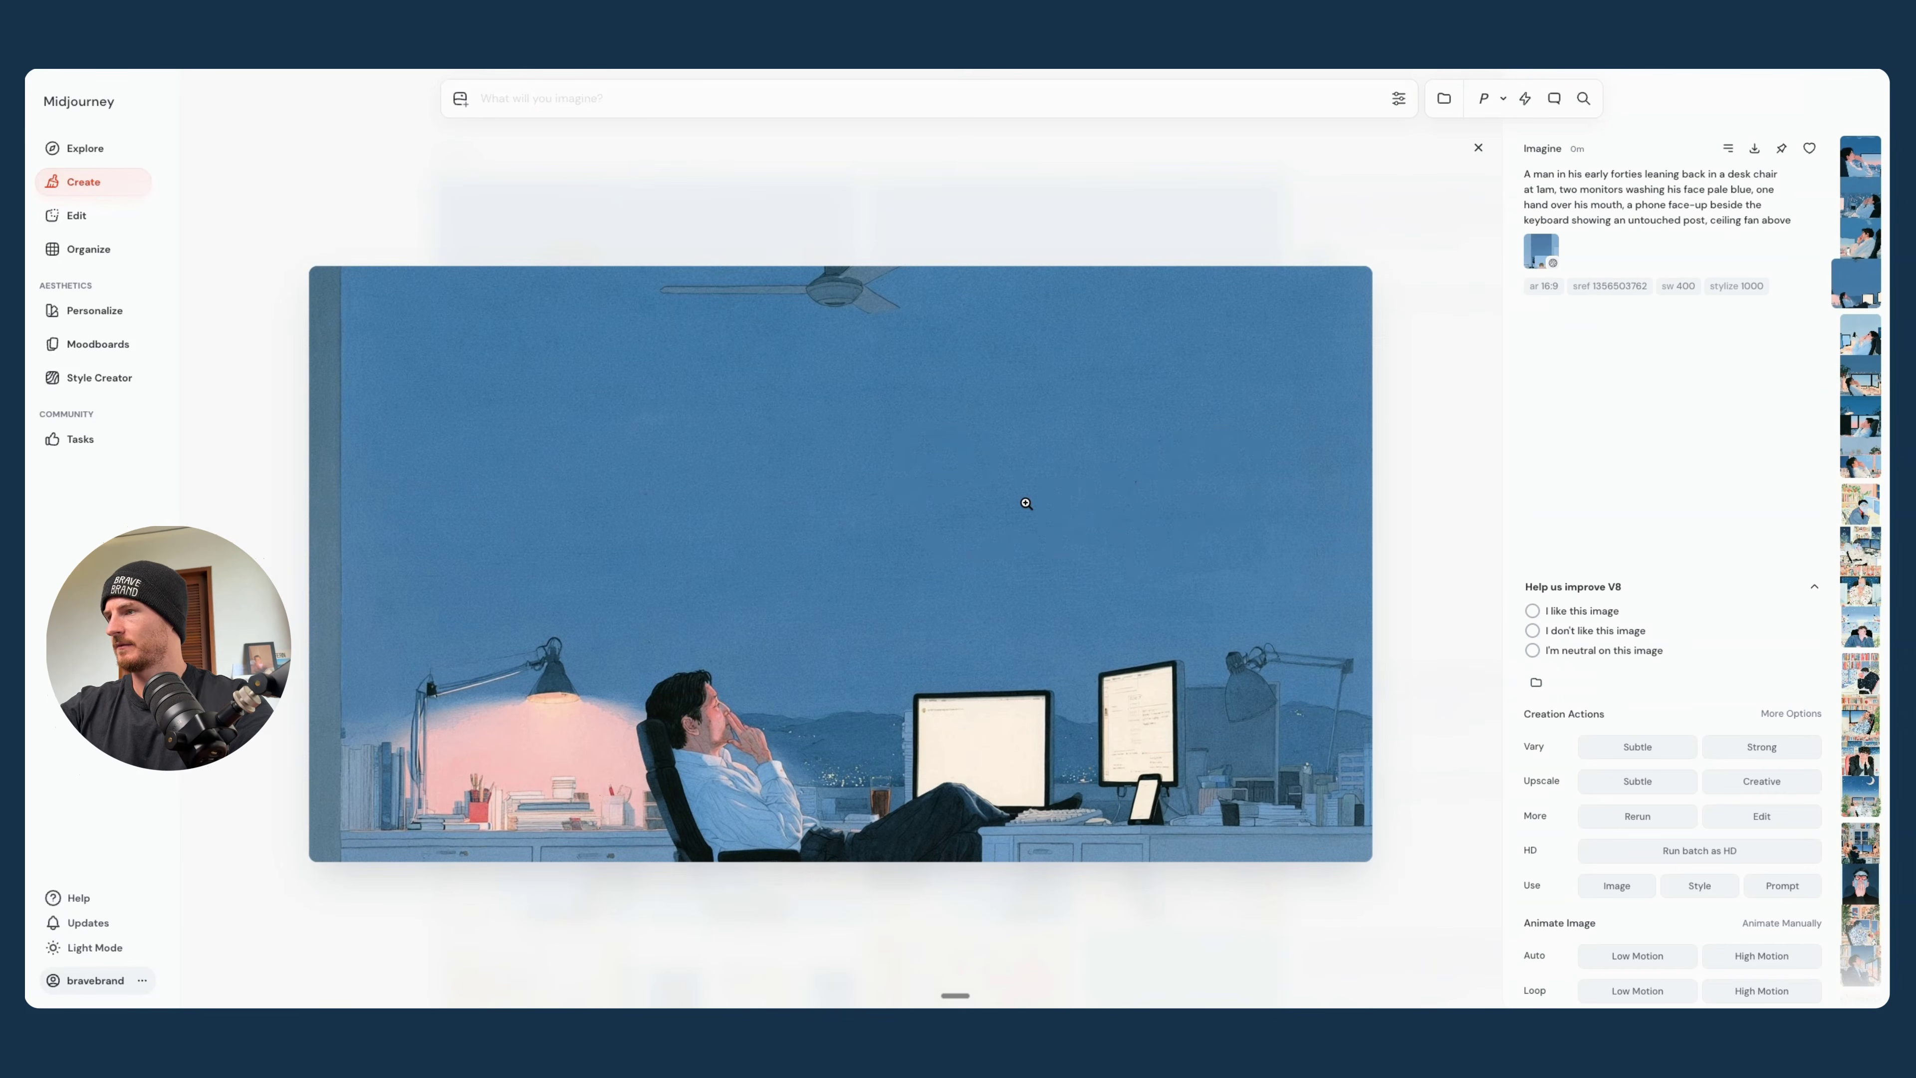
key("Left")
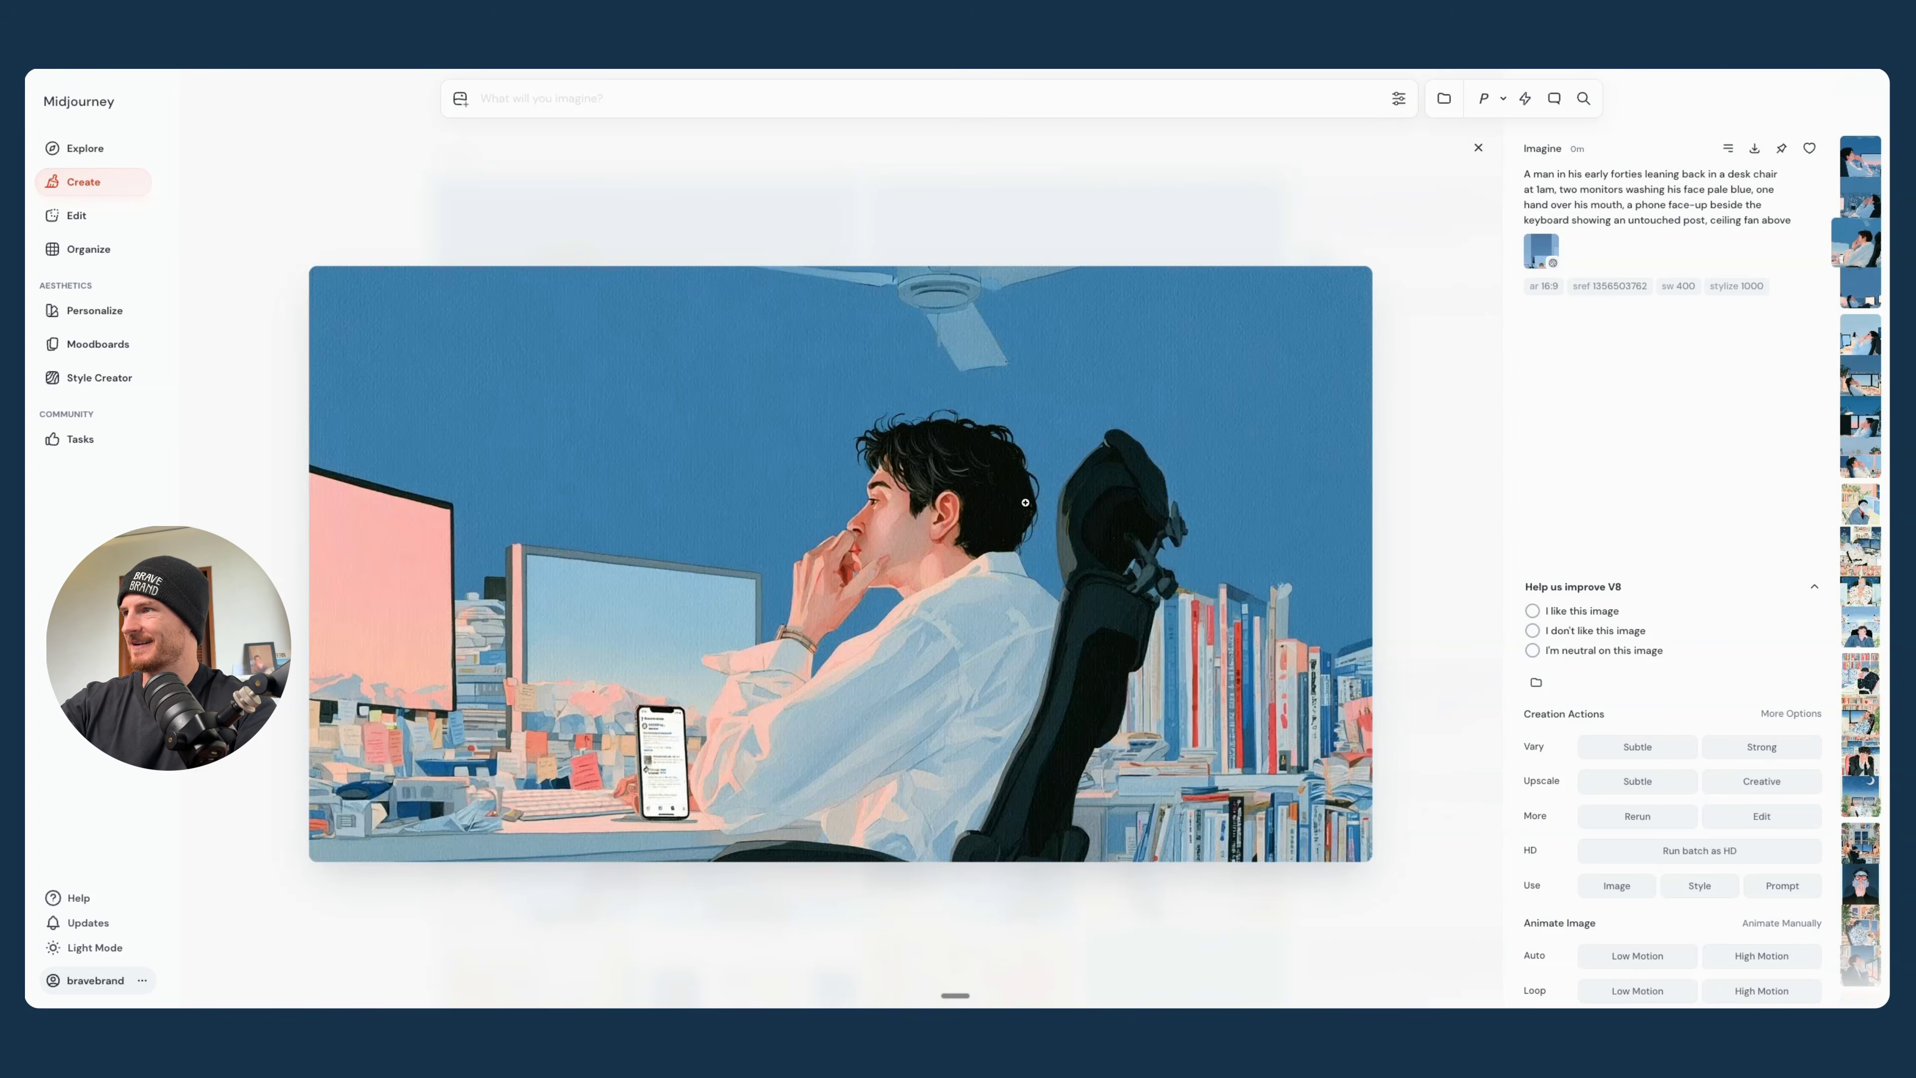
key("Left")
key("Left")
key("Right")
key("Right")
key("Right")
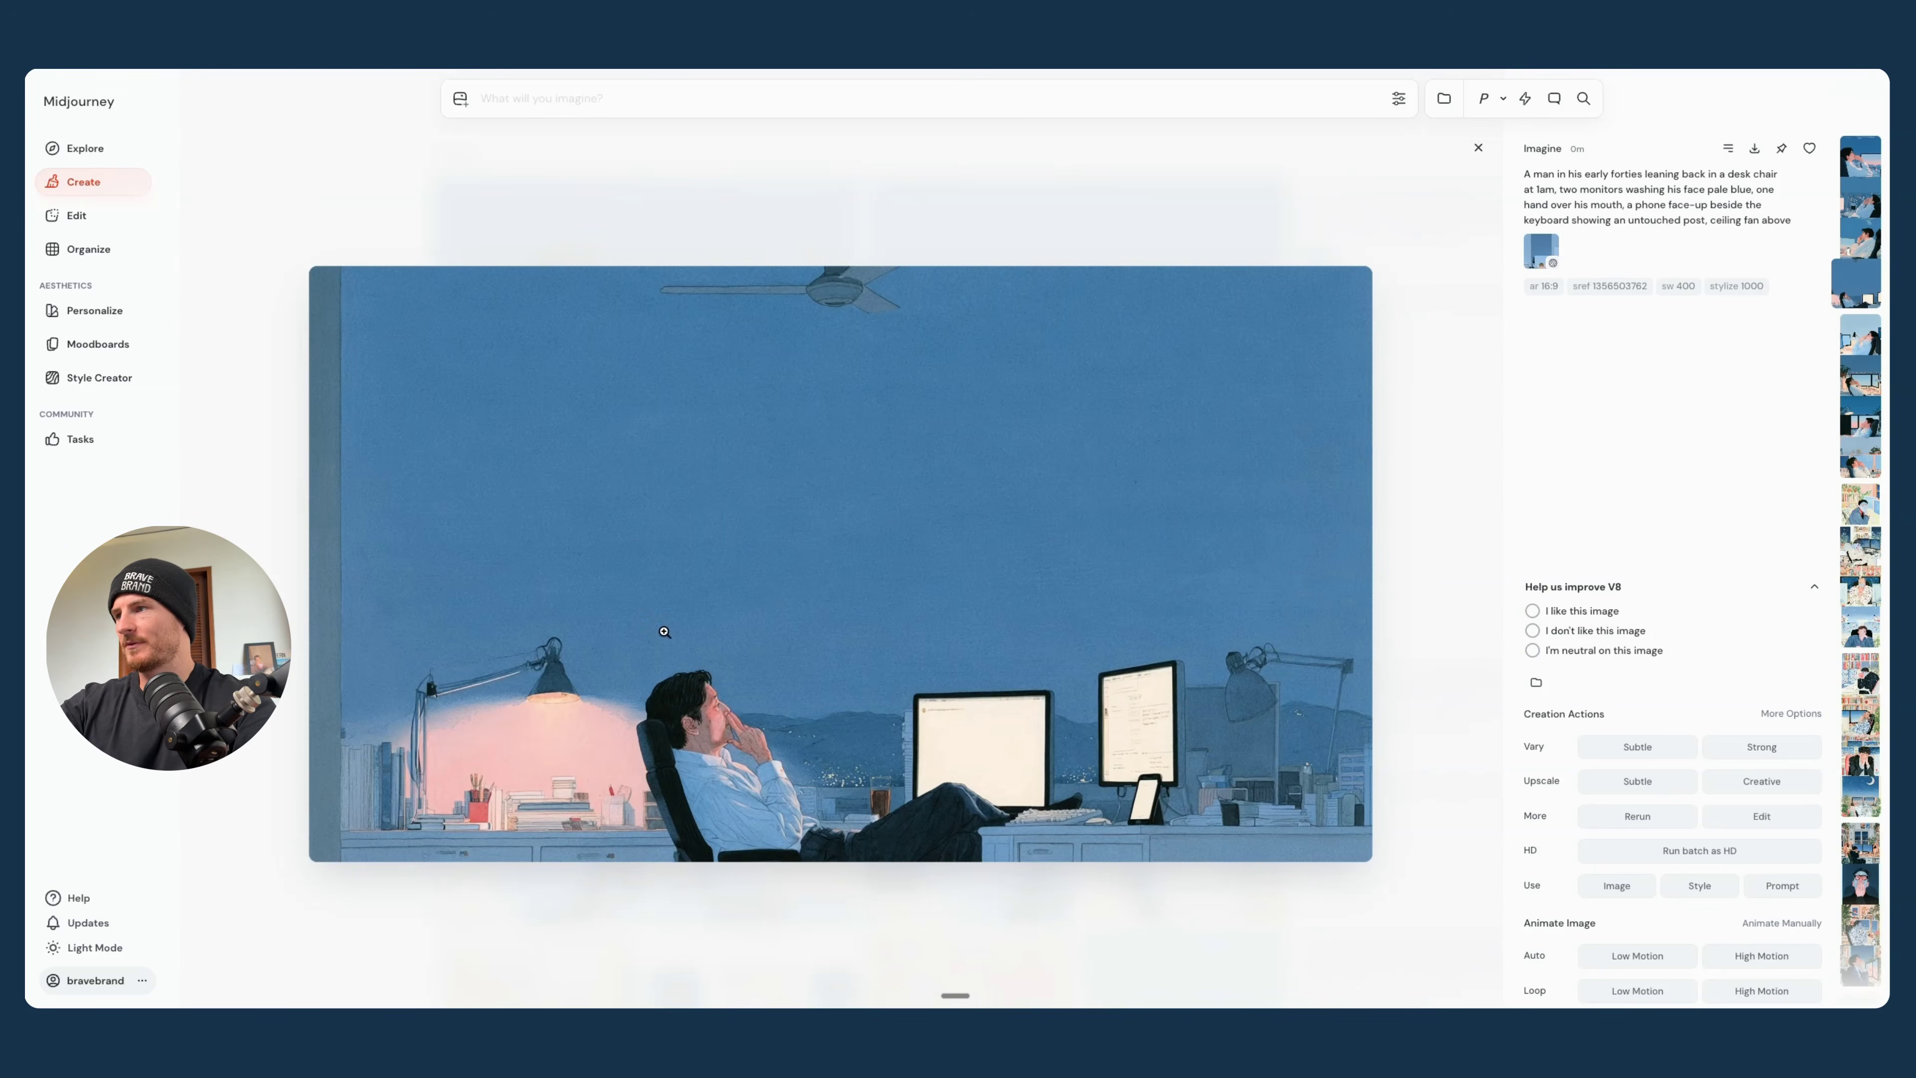
left_click(1478, 147)
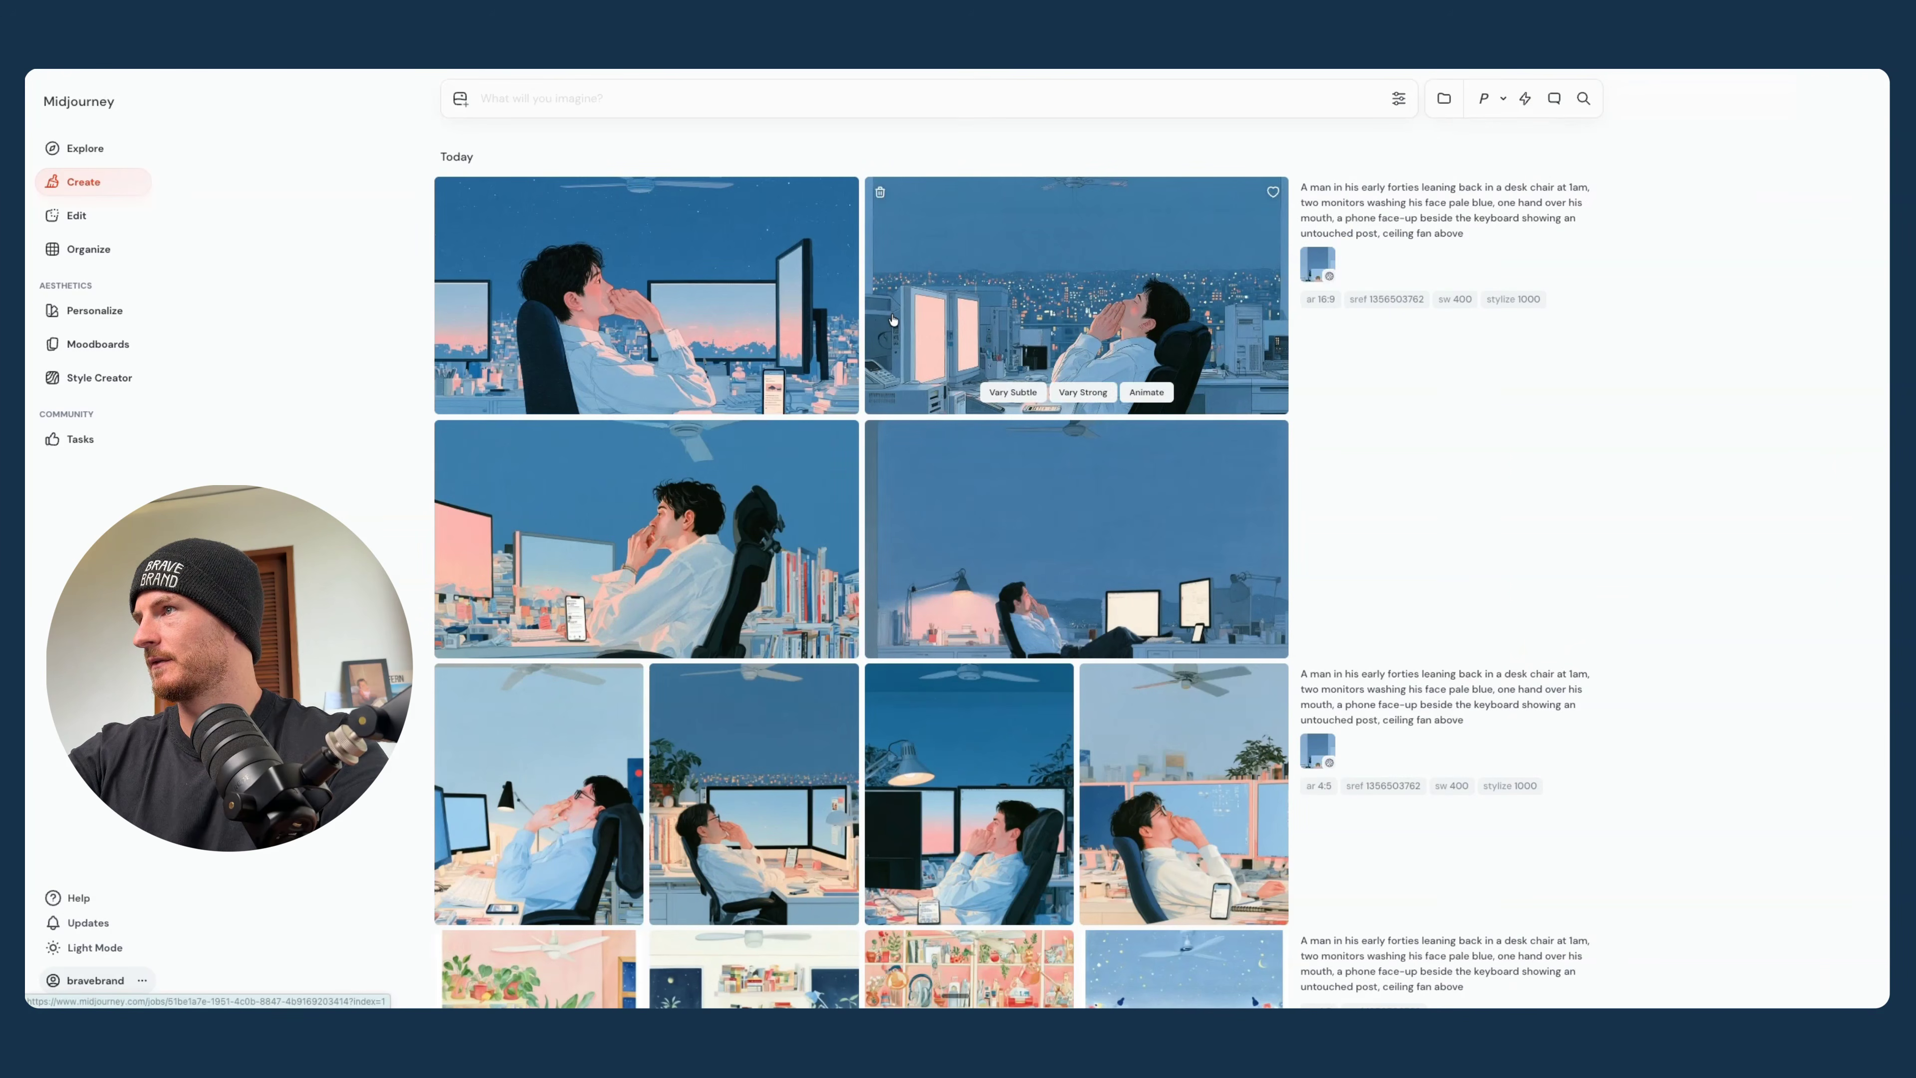
- Replace the desk-chair prompt text with scene 6, the one-person studio office prompt, copied from the Claude chat
left_click(1340, 208)
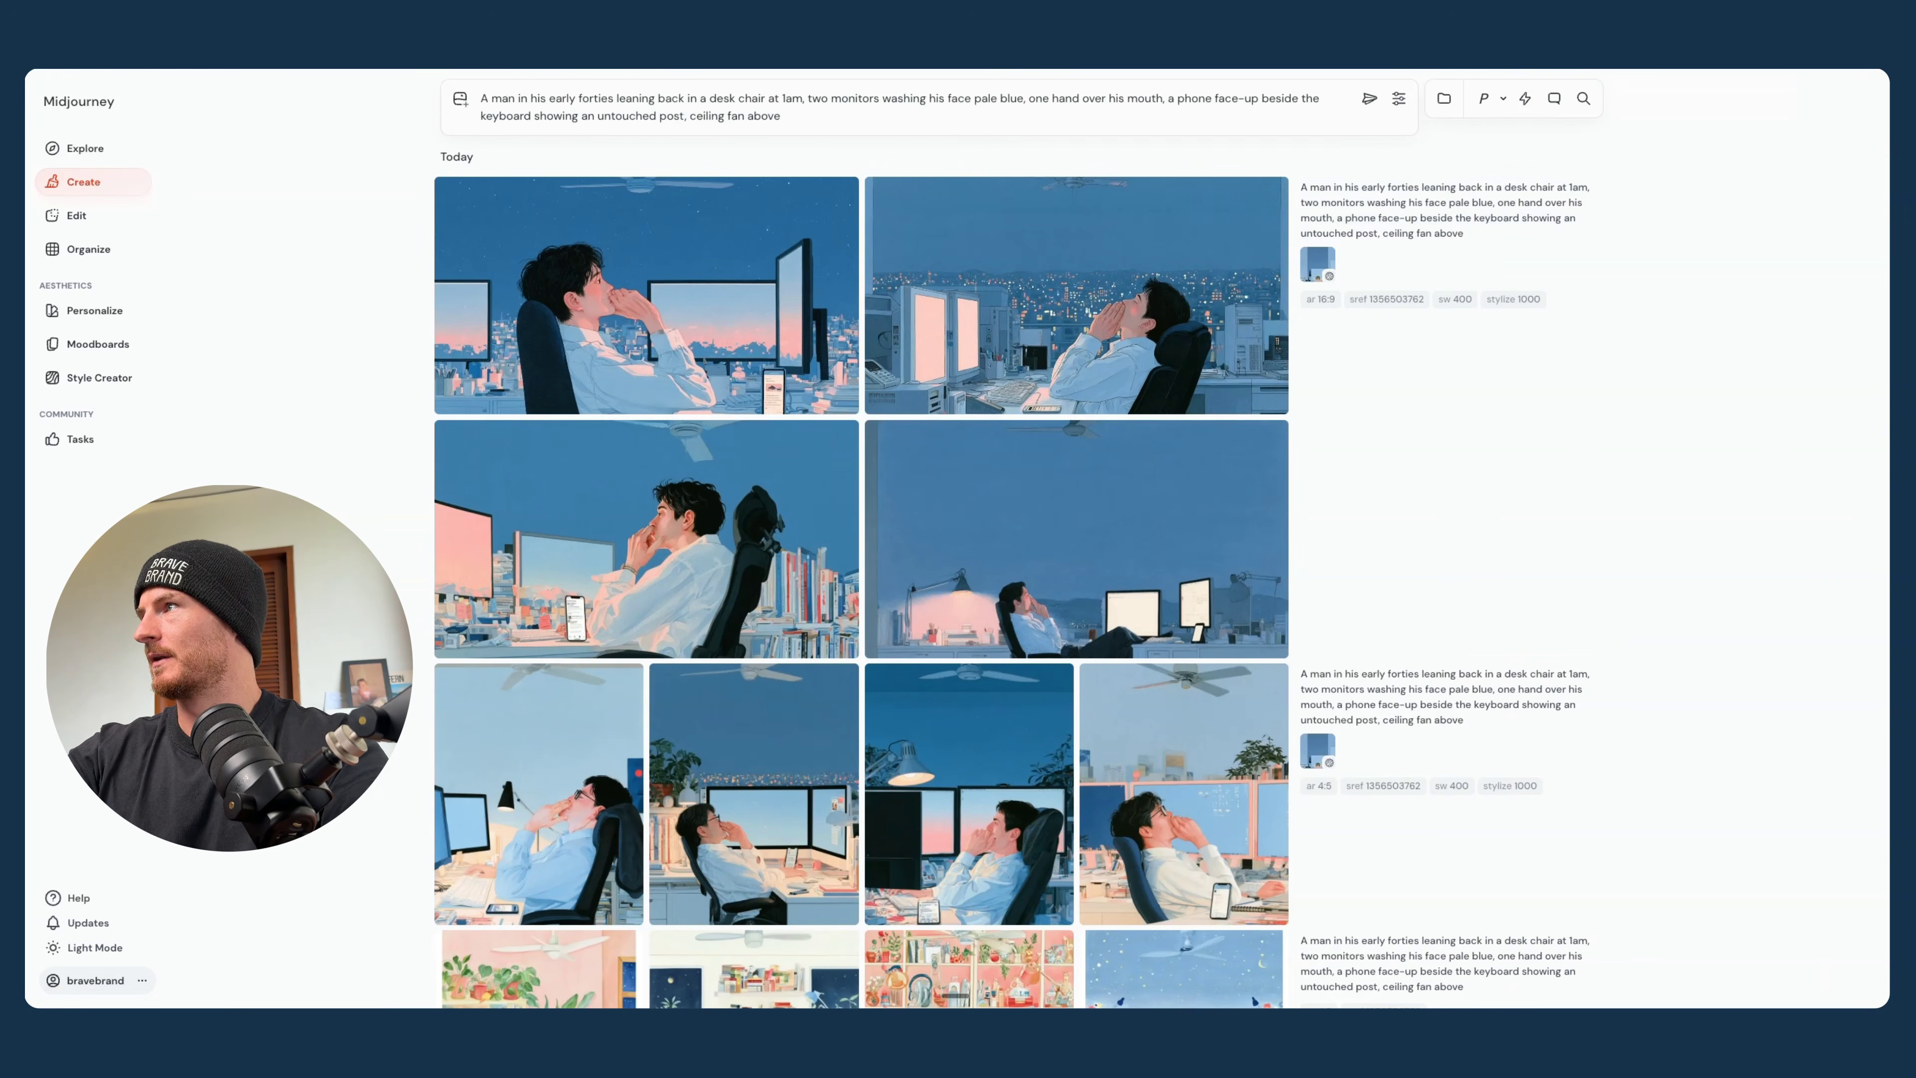
key("alt+Tab")
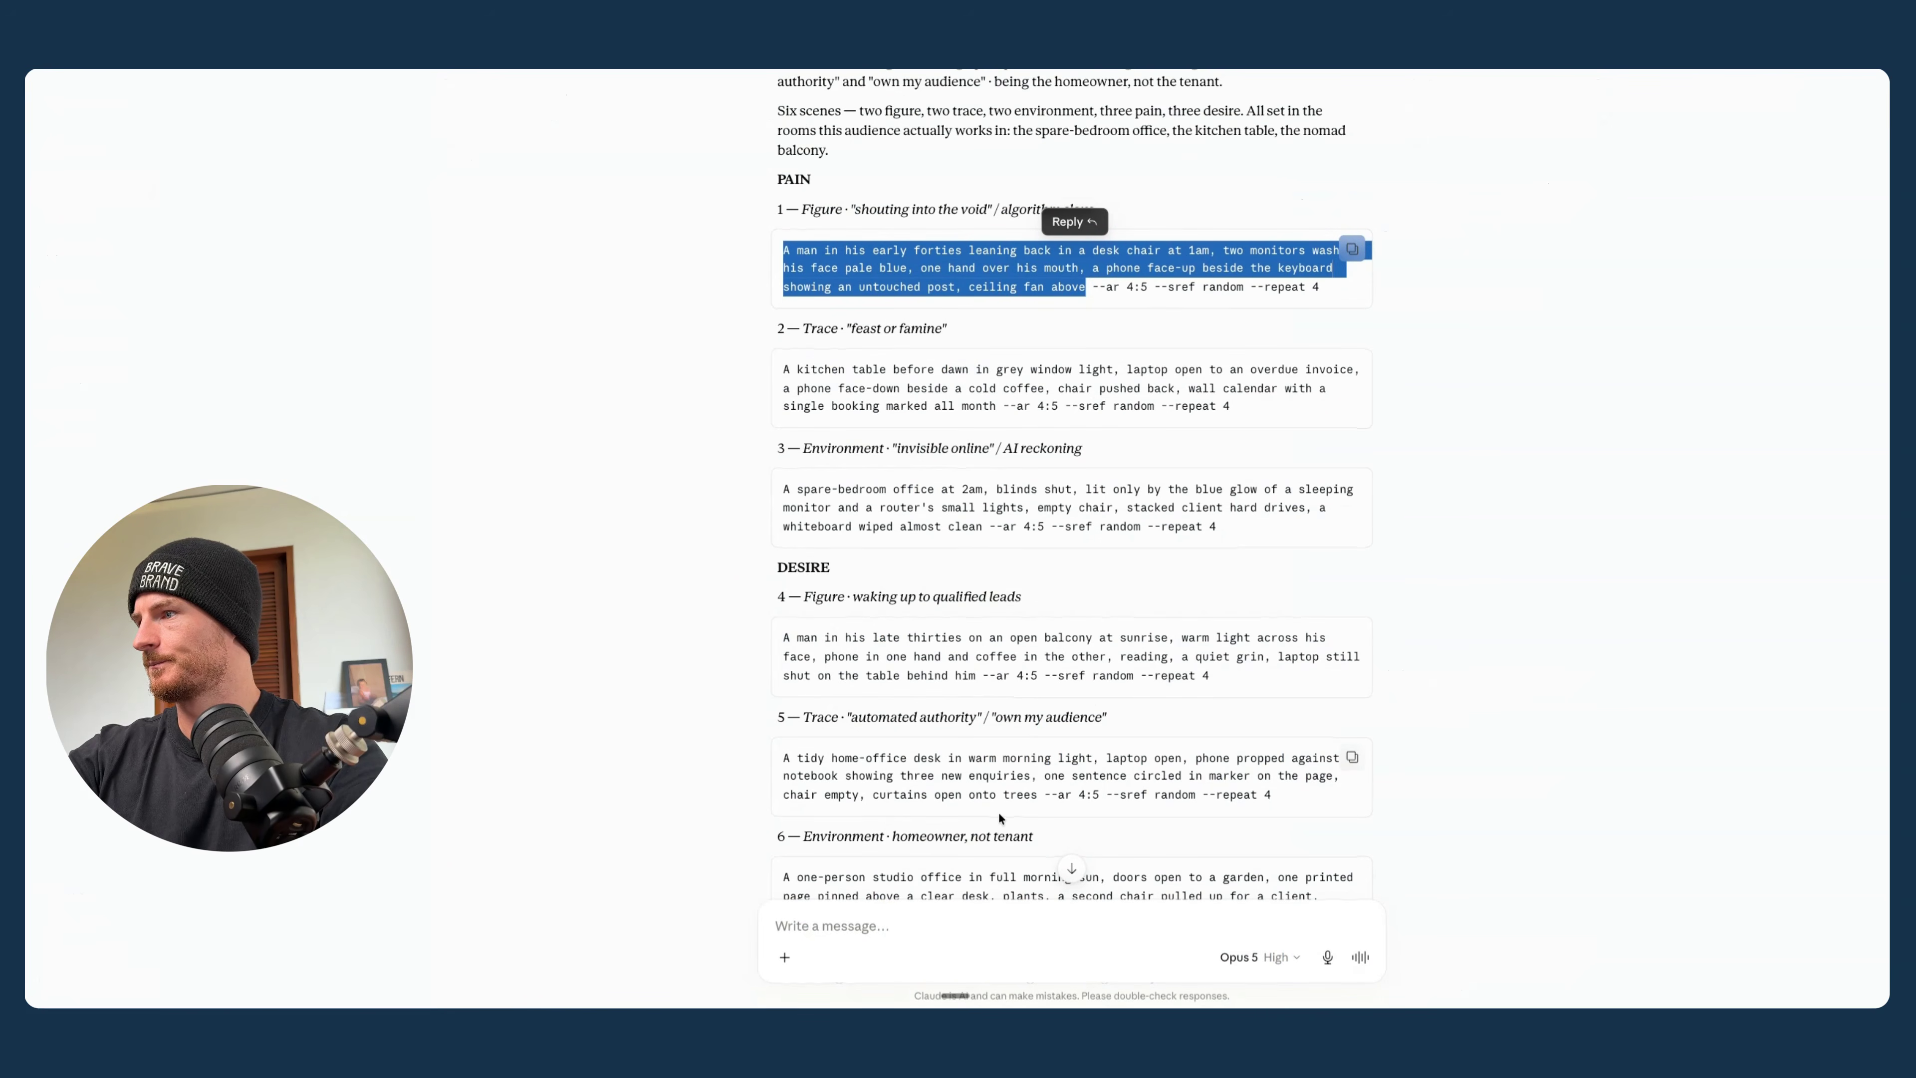
scroll(999, 813, "down", 2)
key("alt+Tab")
key("ctrl+a")
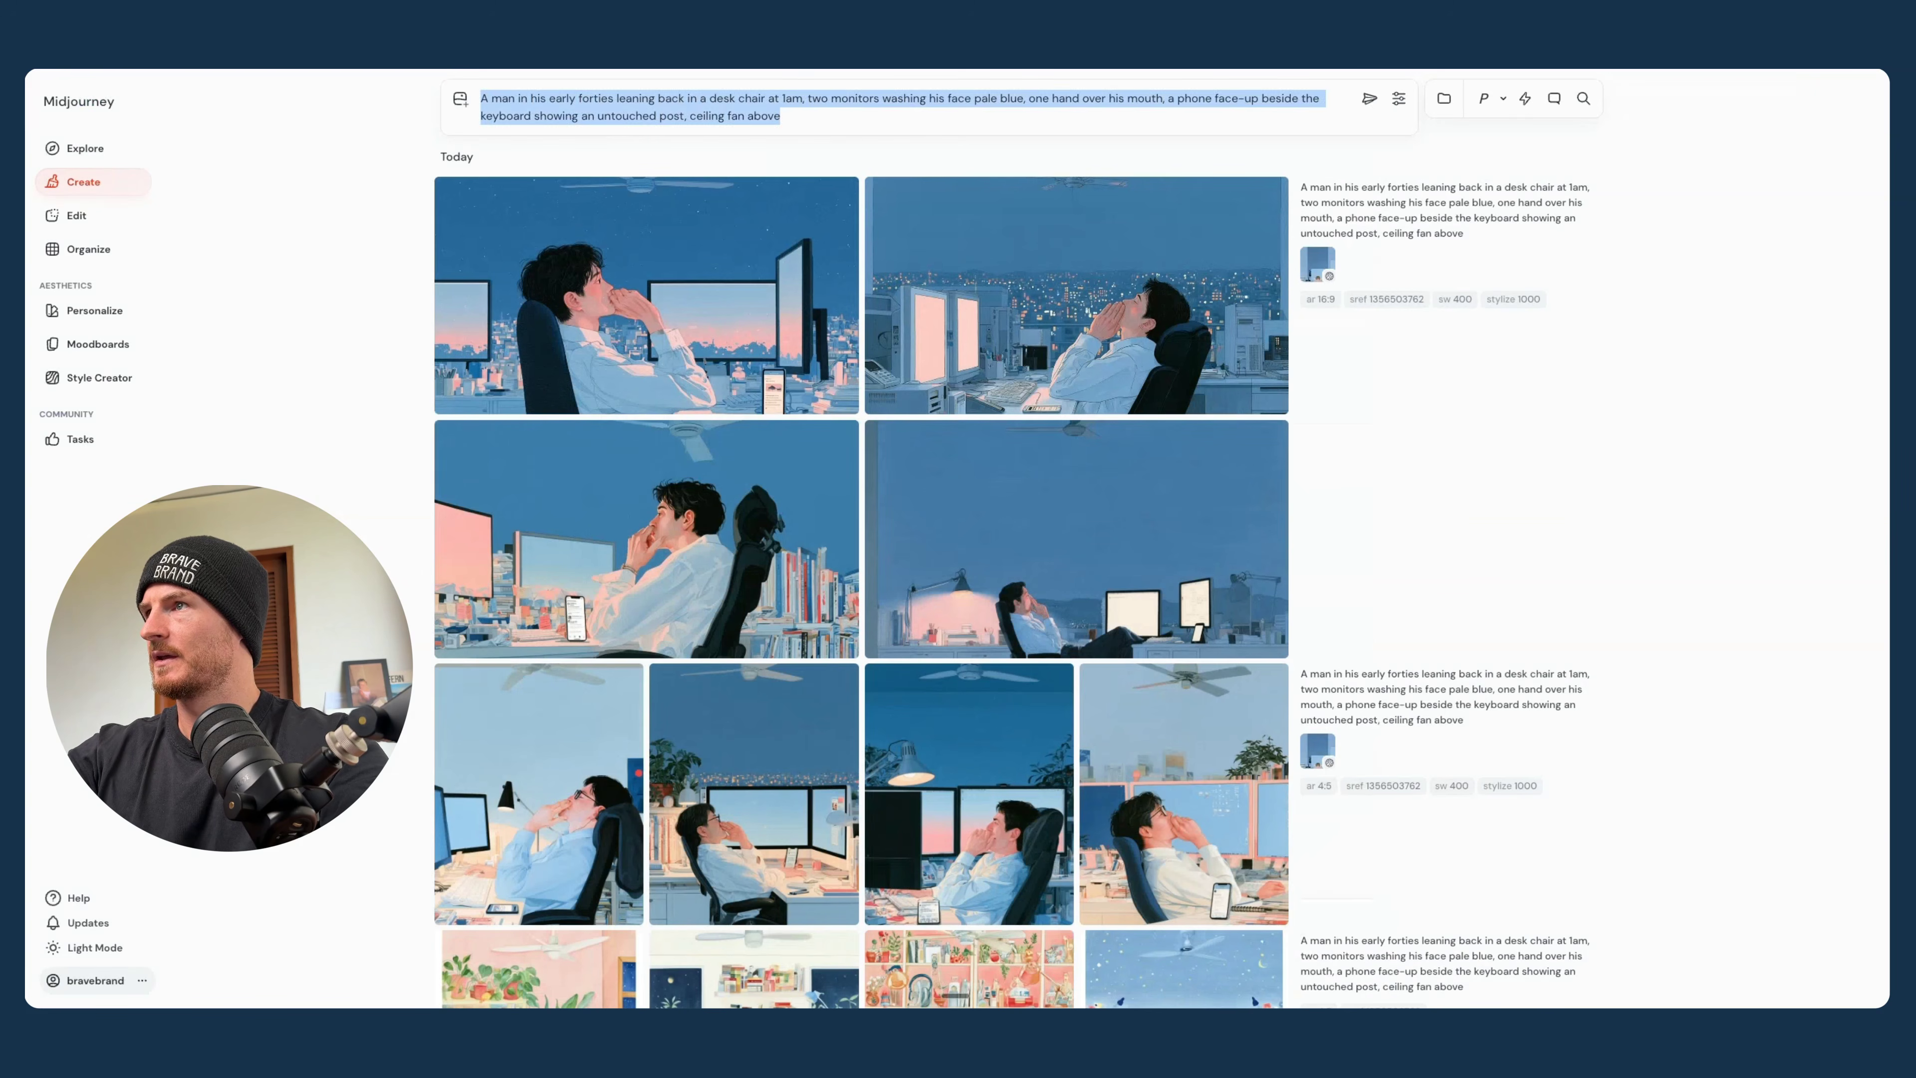
type("6 — Environment · homeowner, not tenant  A one-person studio office in full morning sun, doors open to a garden, one printed page pinned above a clear desk, plants, a second chair pulled up for a client, laptop closed, no phone in sight")
left_click(1327, 300)
scroll(1358, 299, "down", 1)
left_click(1405, 297)
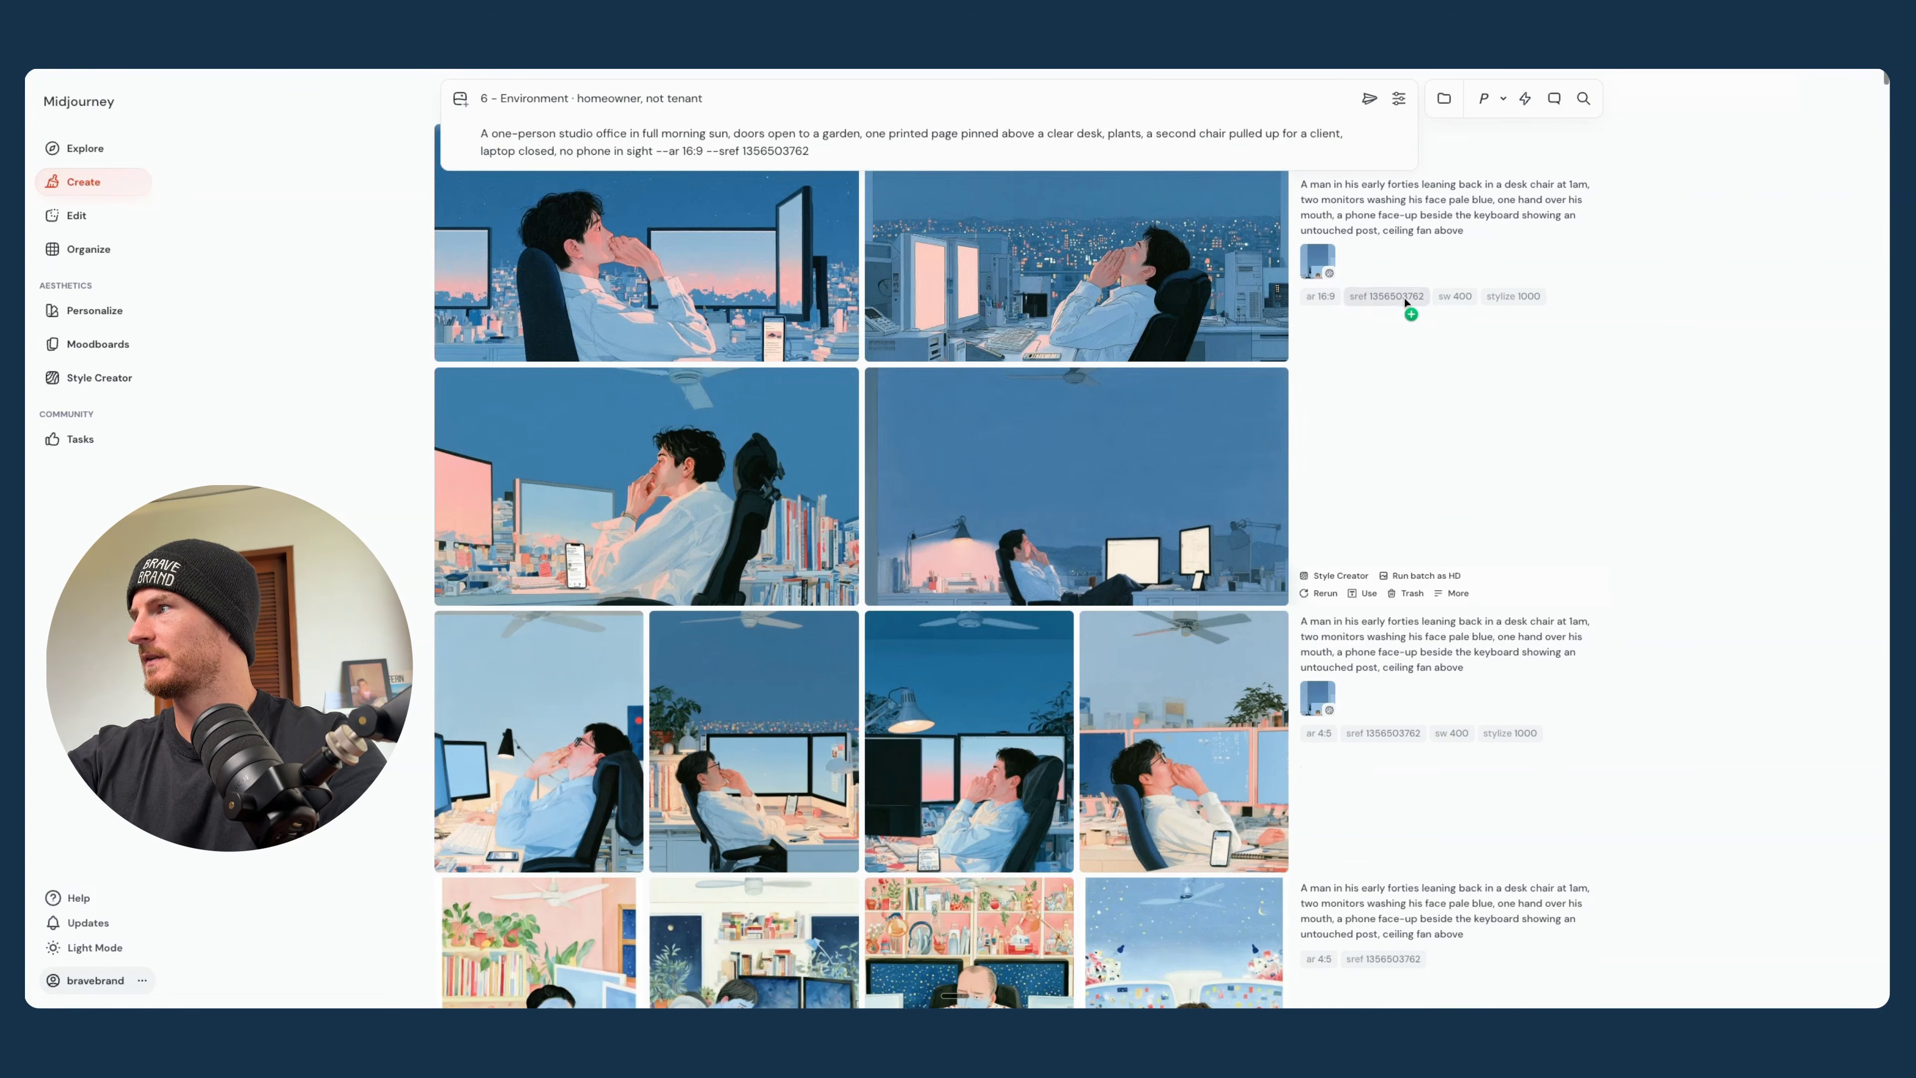
left_click(1369, 100)
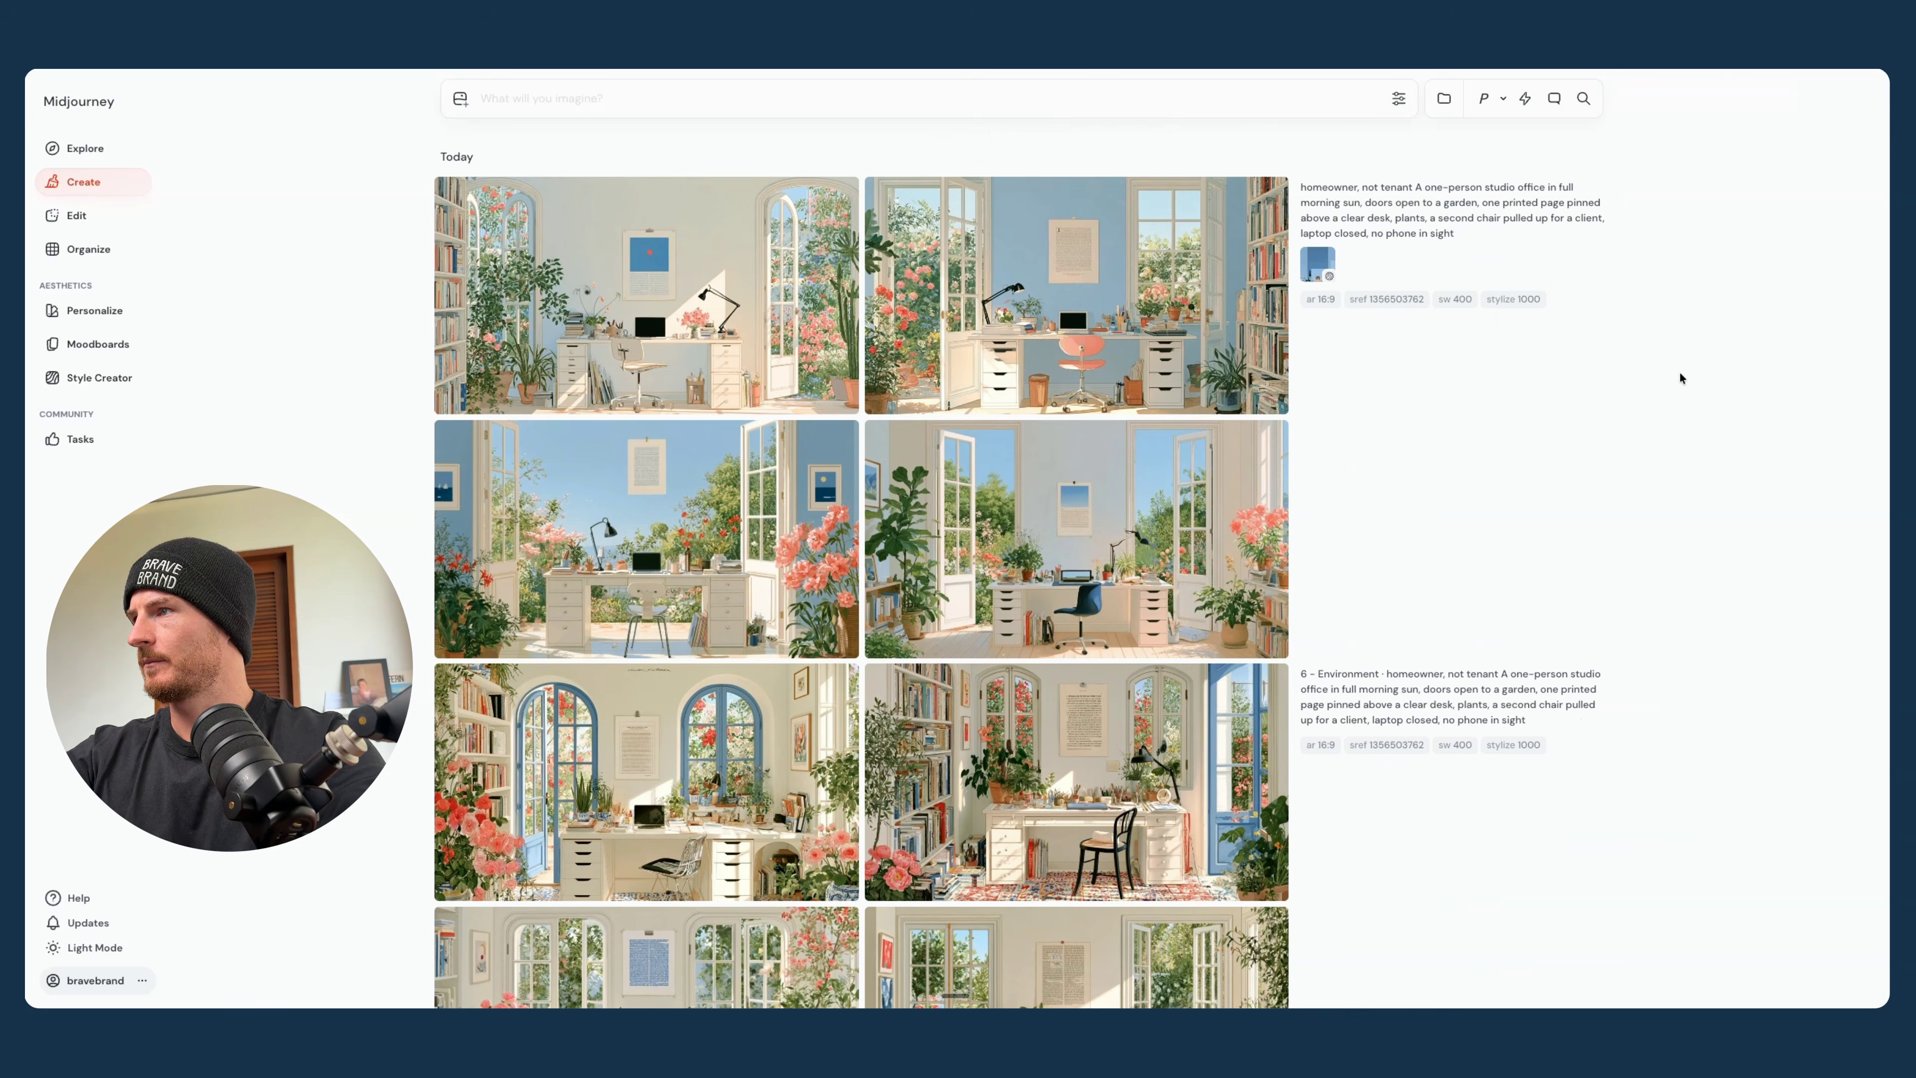
- Compare the studio office batches made with and without the image style reference, viewing the image-referenced ones in full view
scroll(1679, 371, "down", 2)
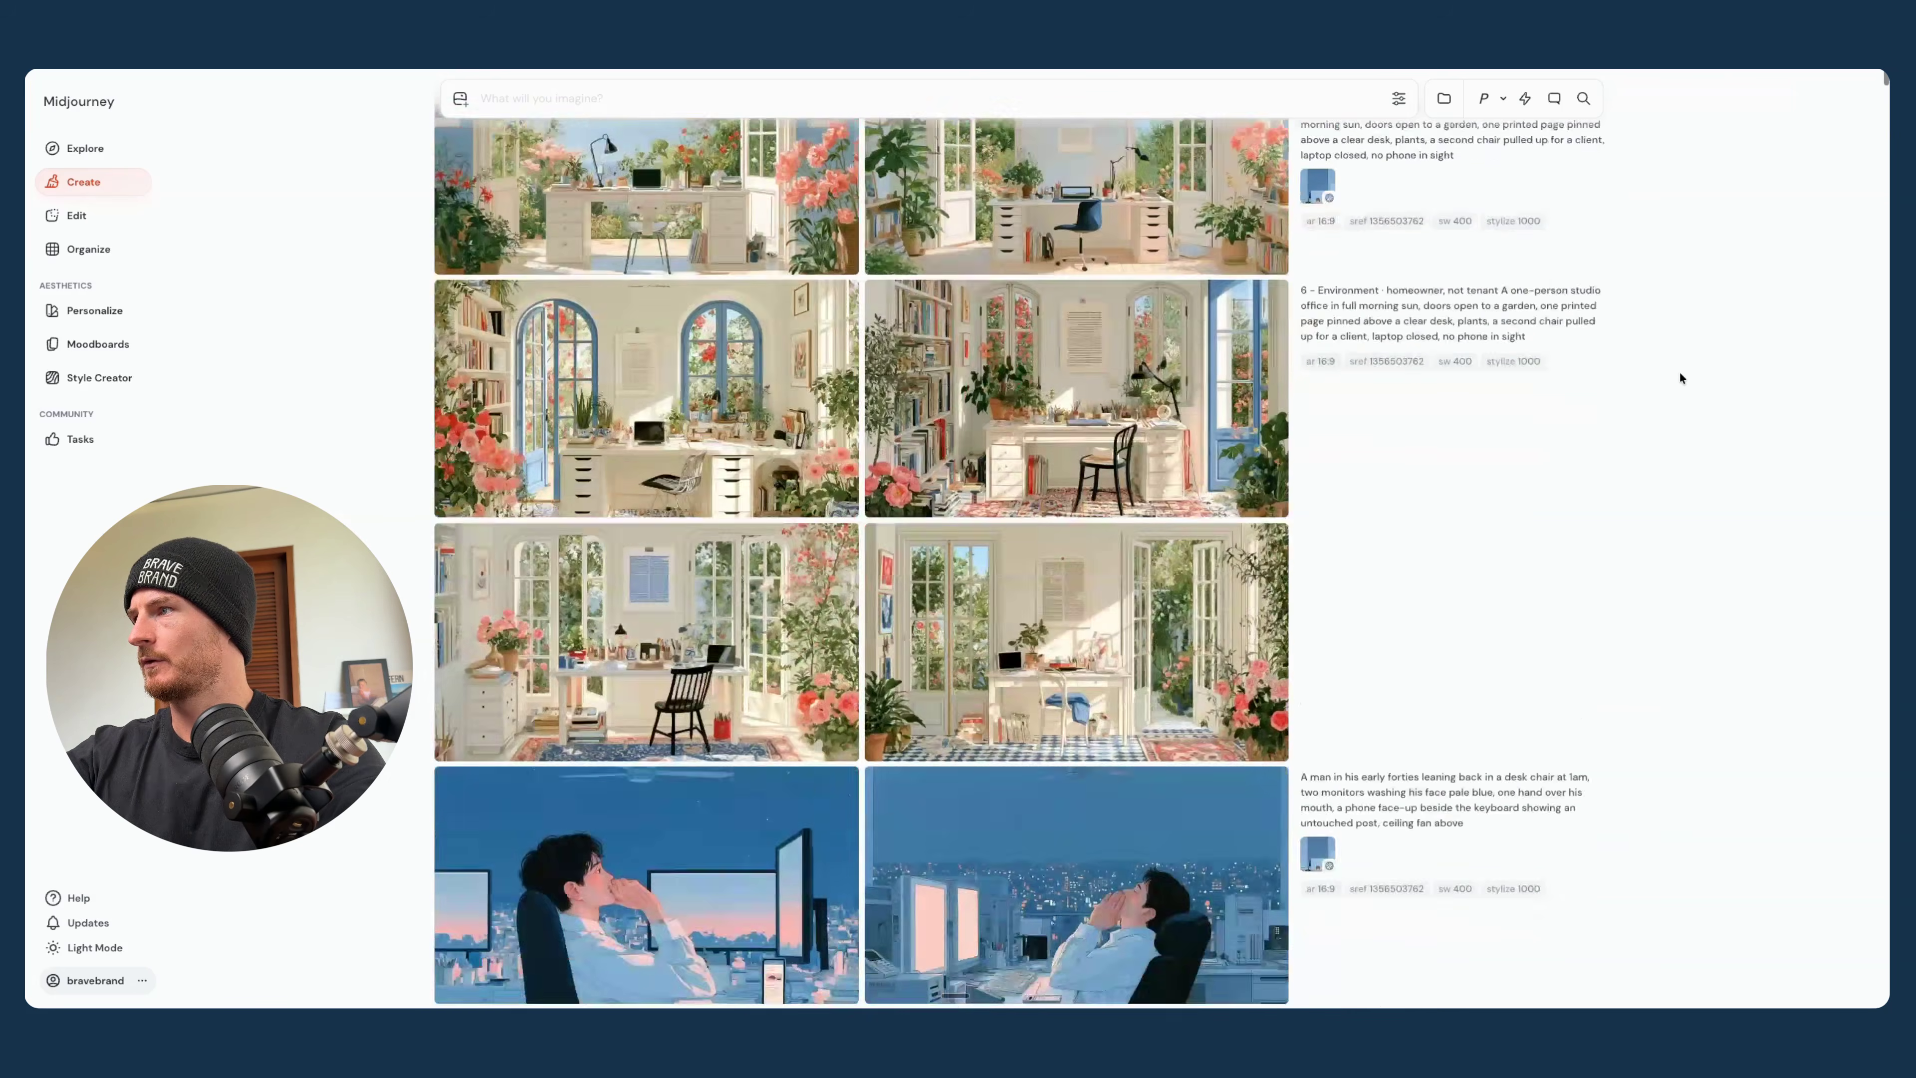
scroll(1679, 371, "down", 3)
scroll(681, 551, "up", 2)
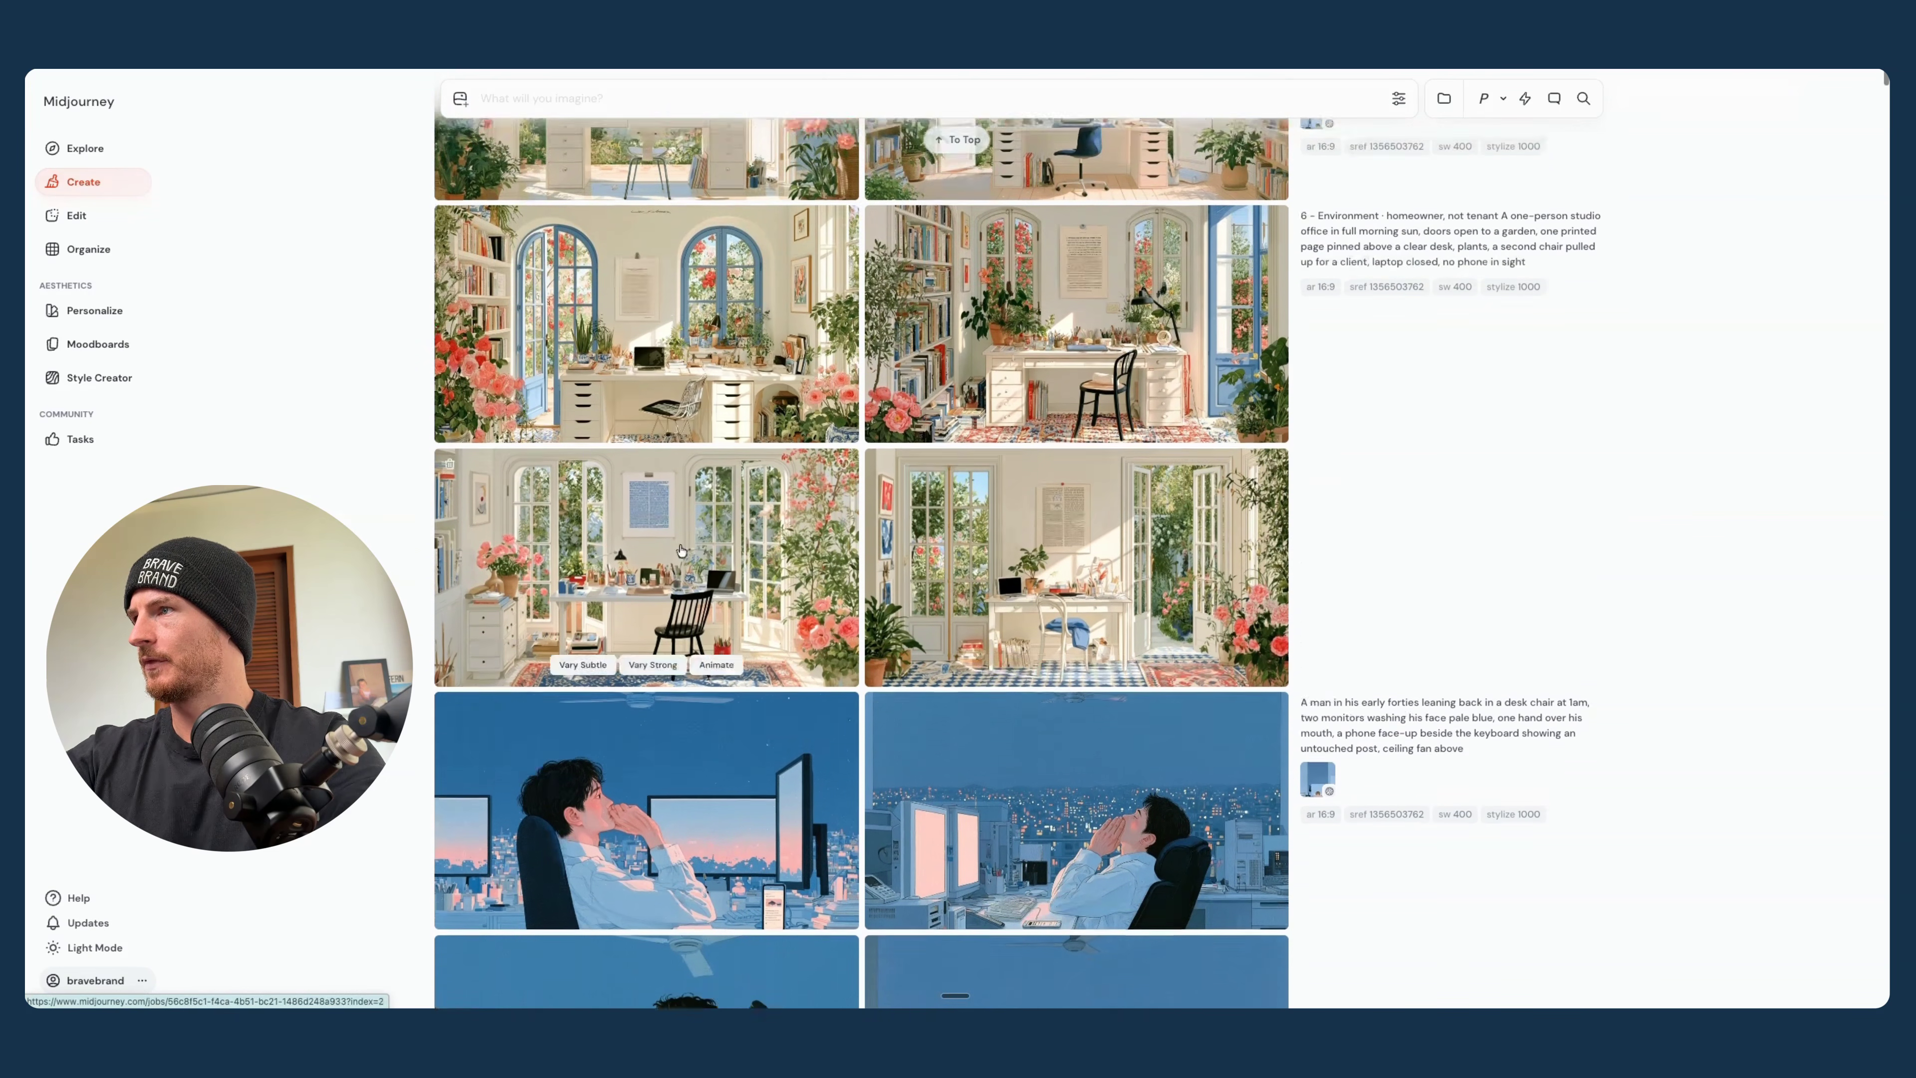
scroll(682, 551, "up", 1)
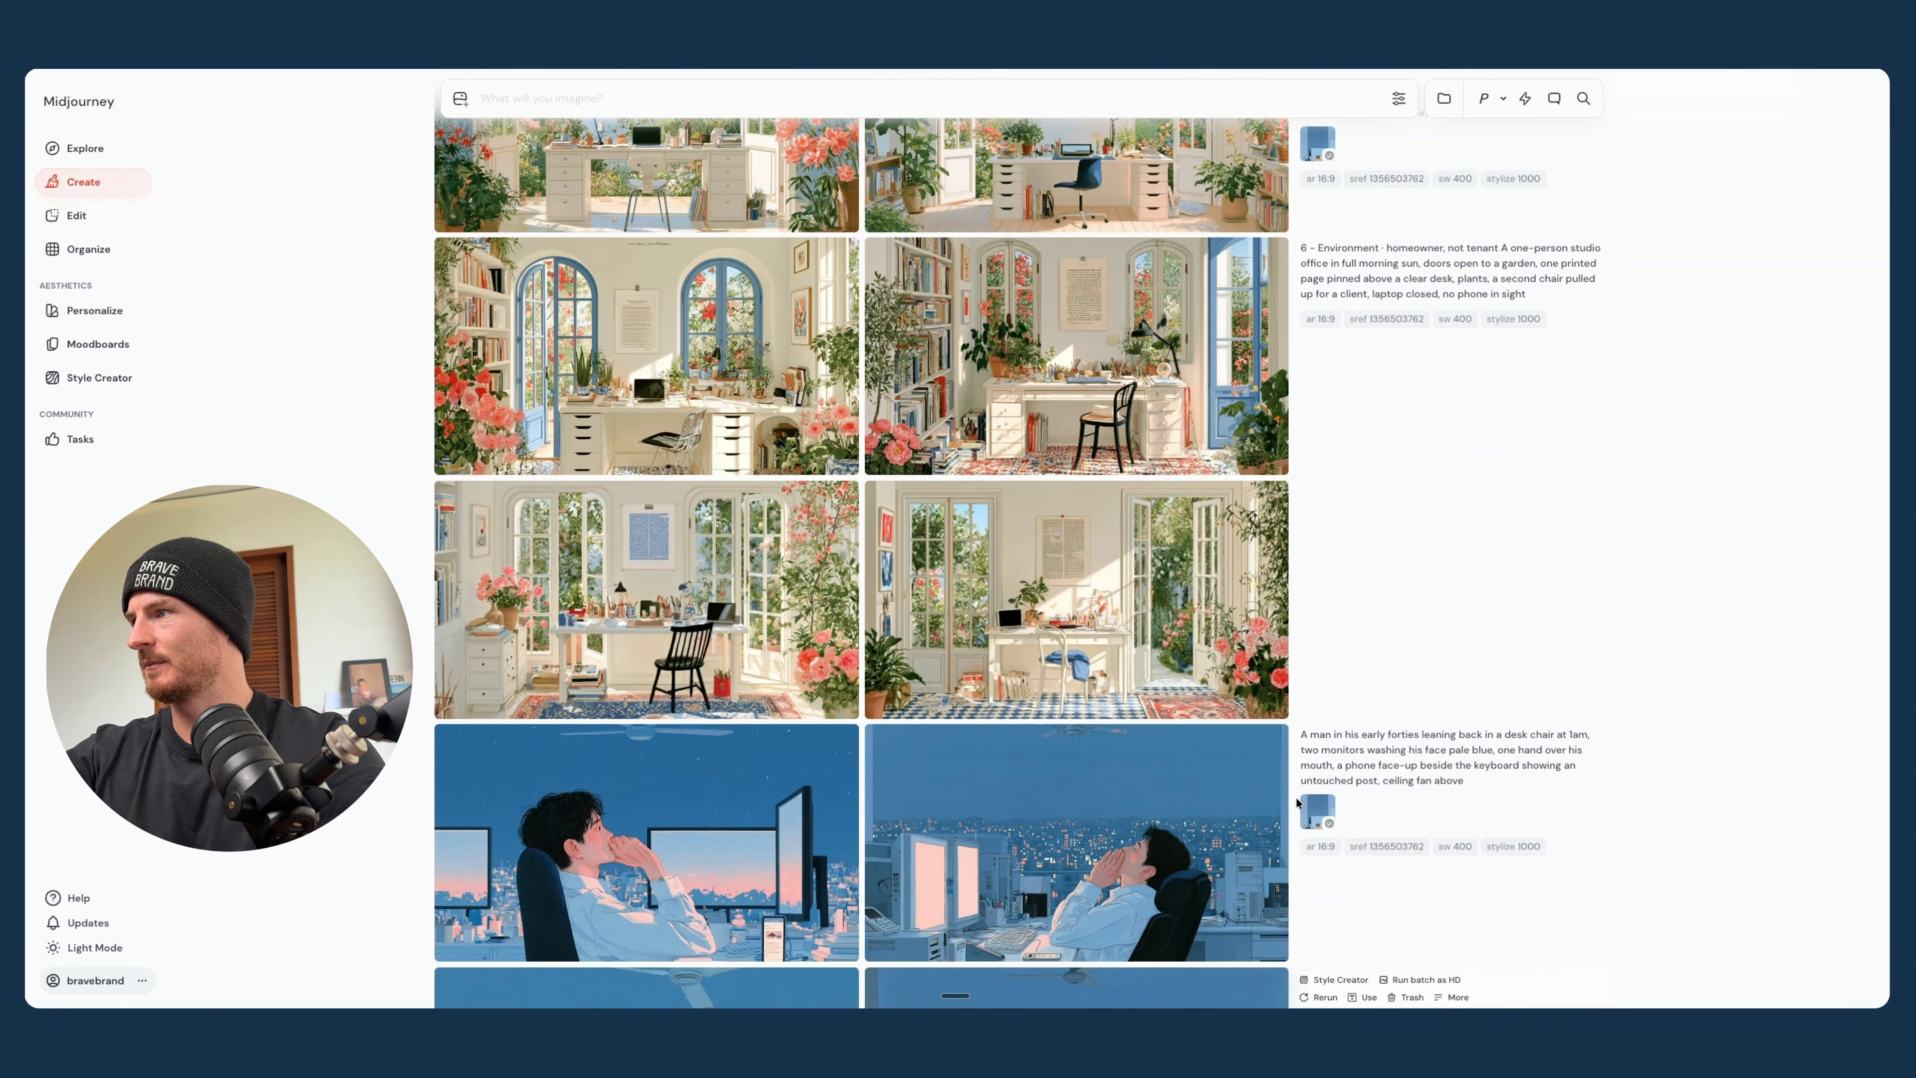
scroll(1131, 566, "up", 4)
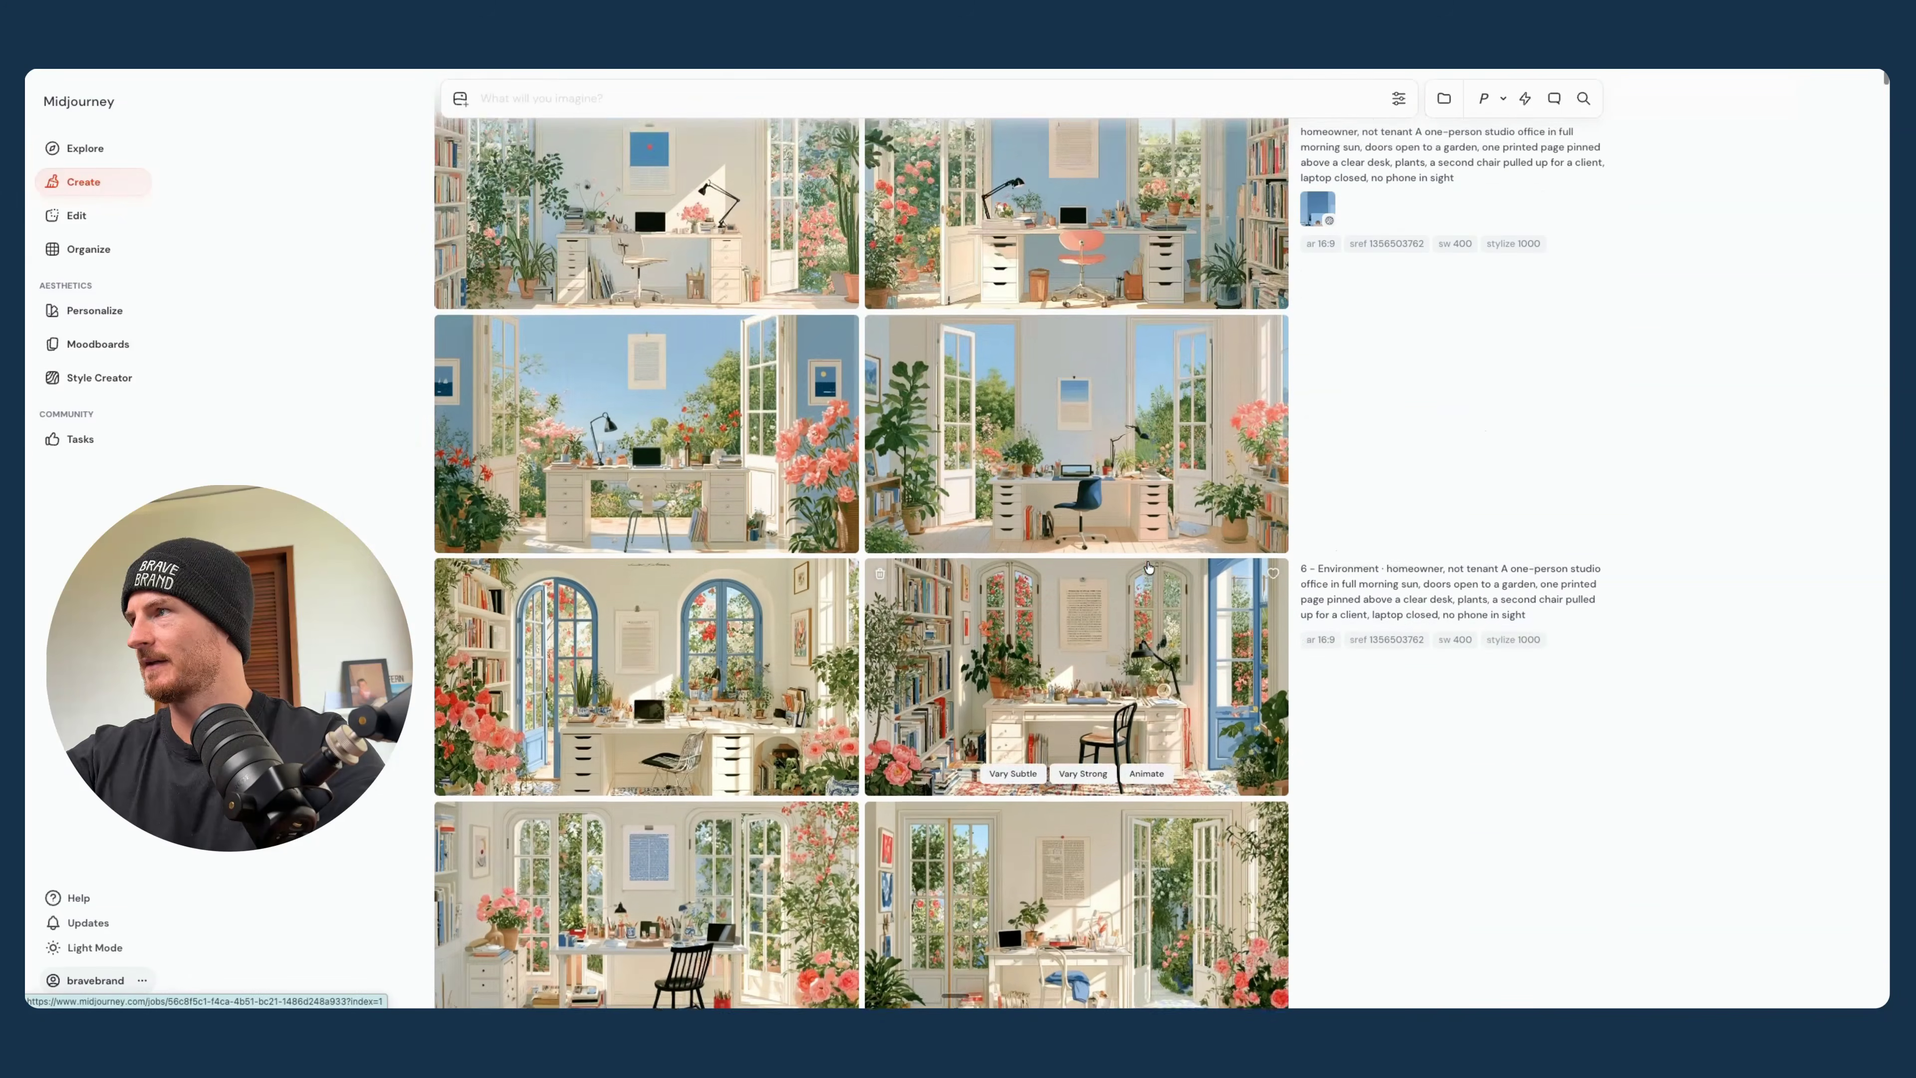
scroll(1132, 302, "up", 2)
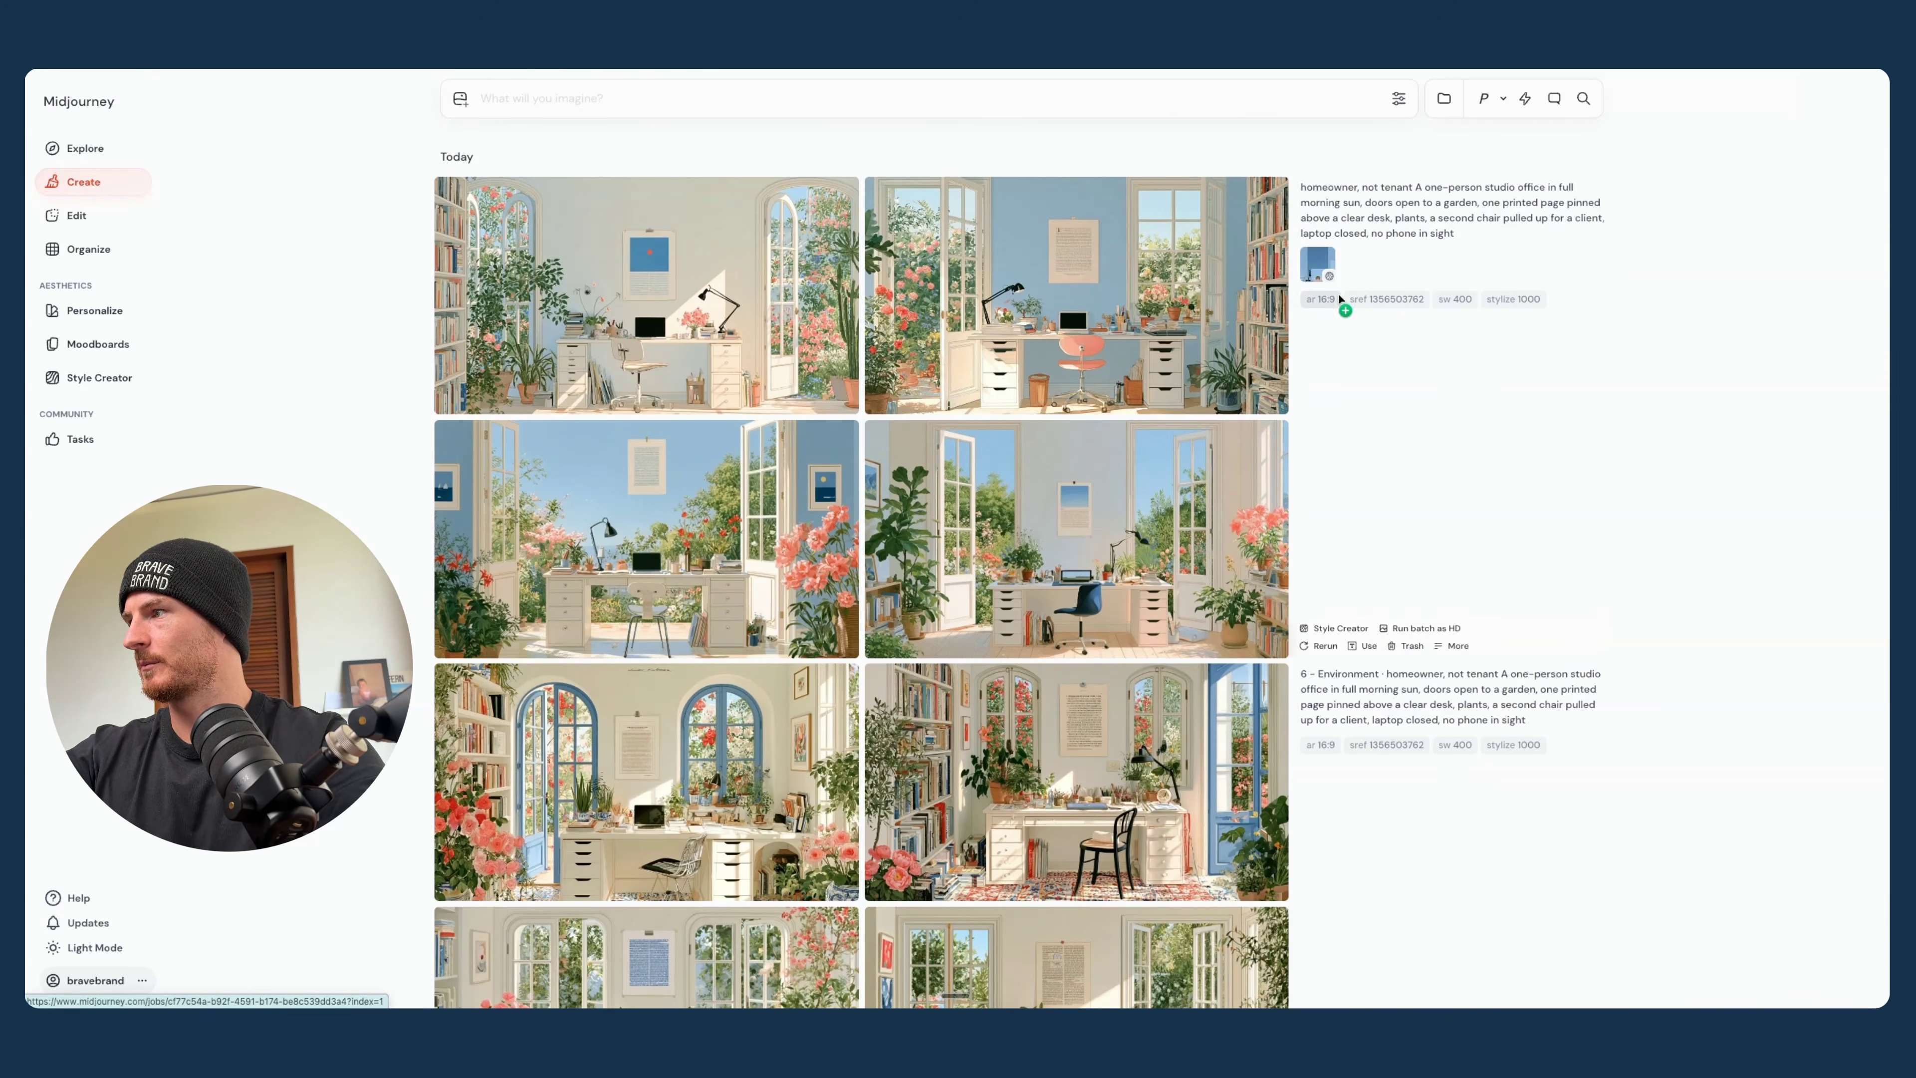
left_click(1055, 291)
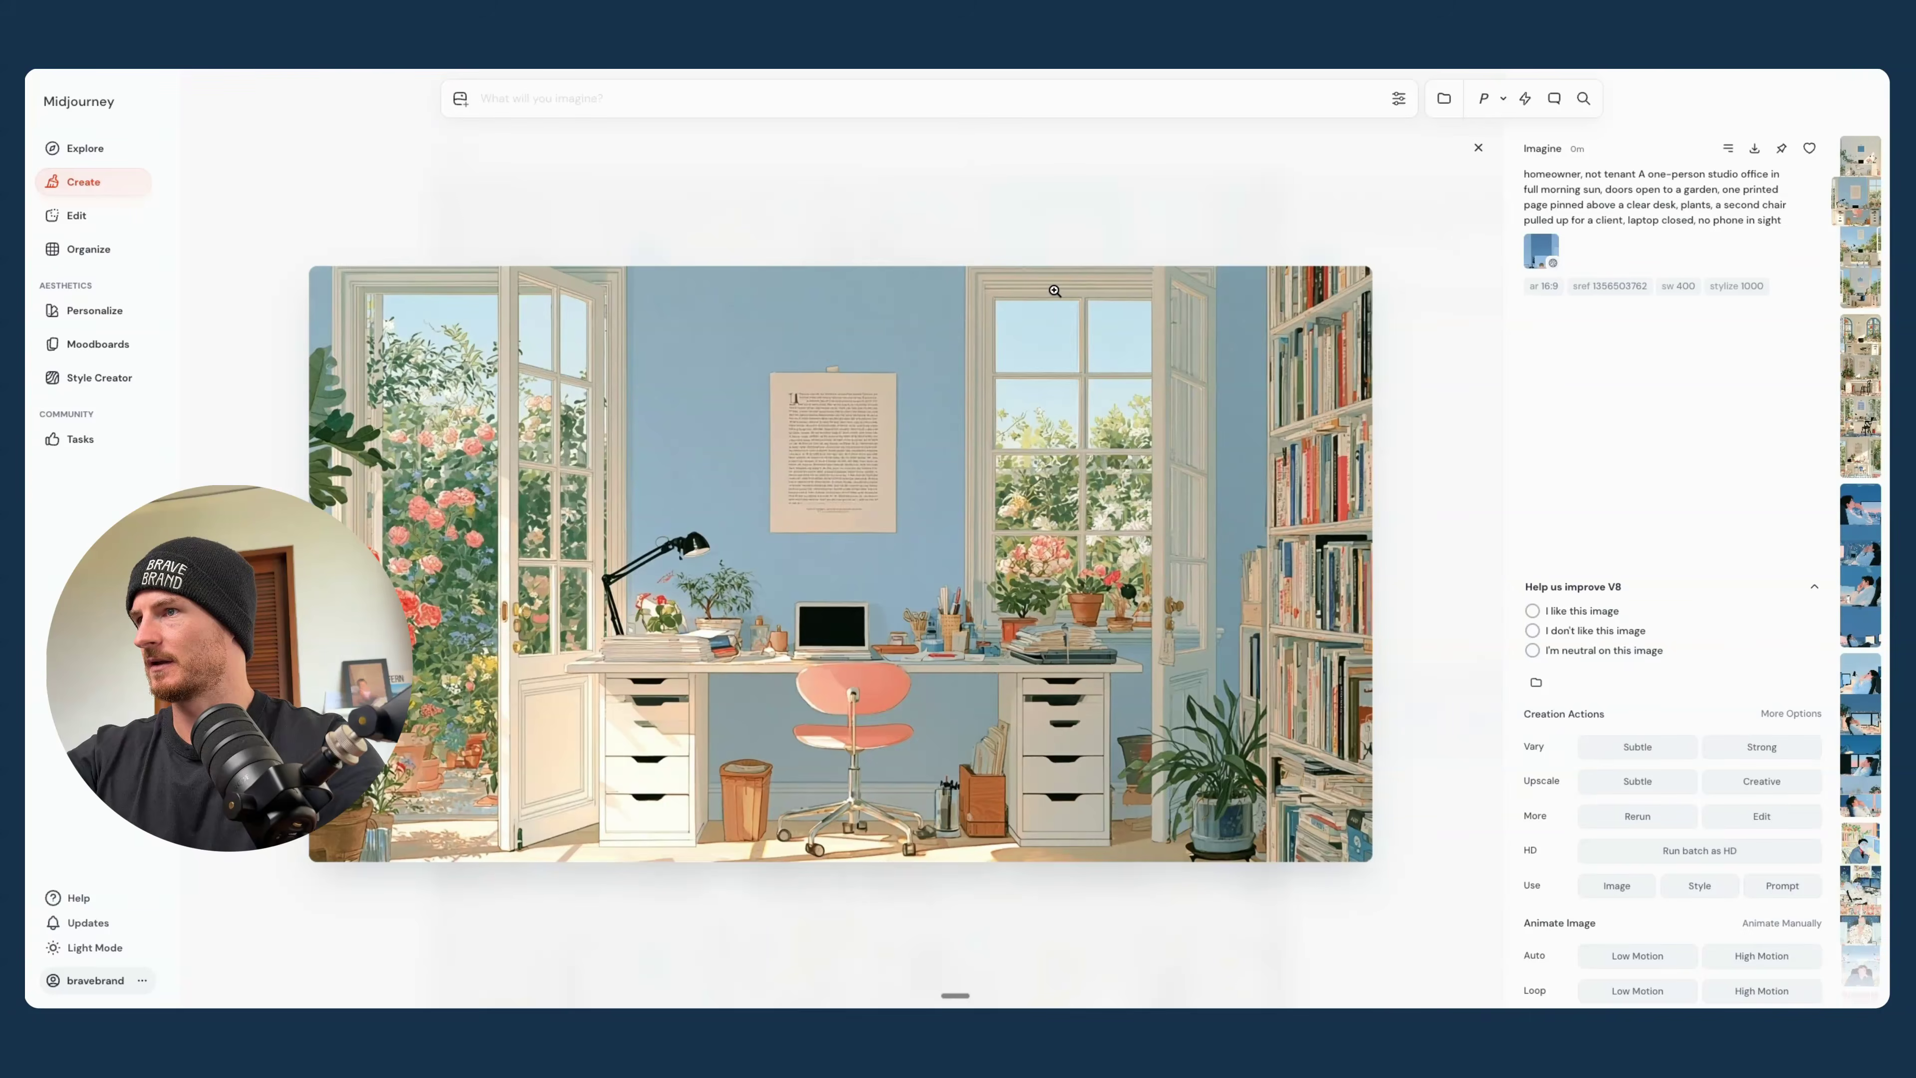
key("Left")
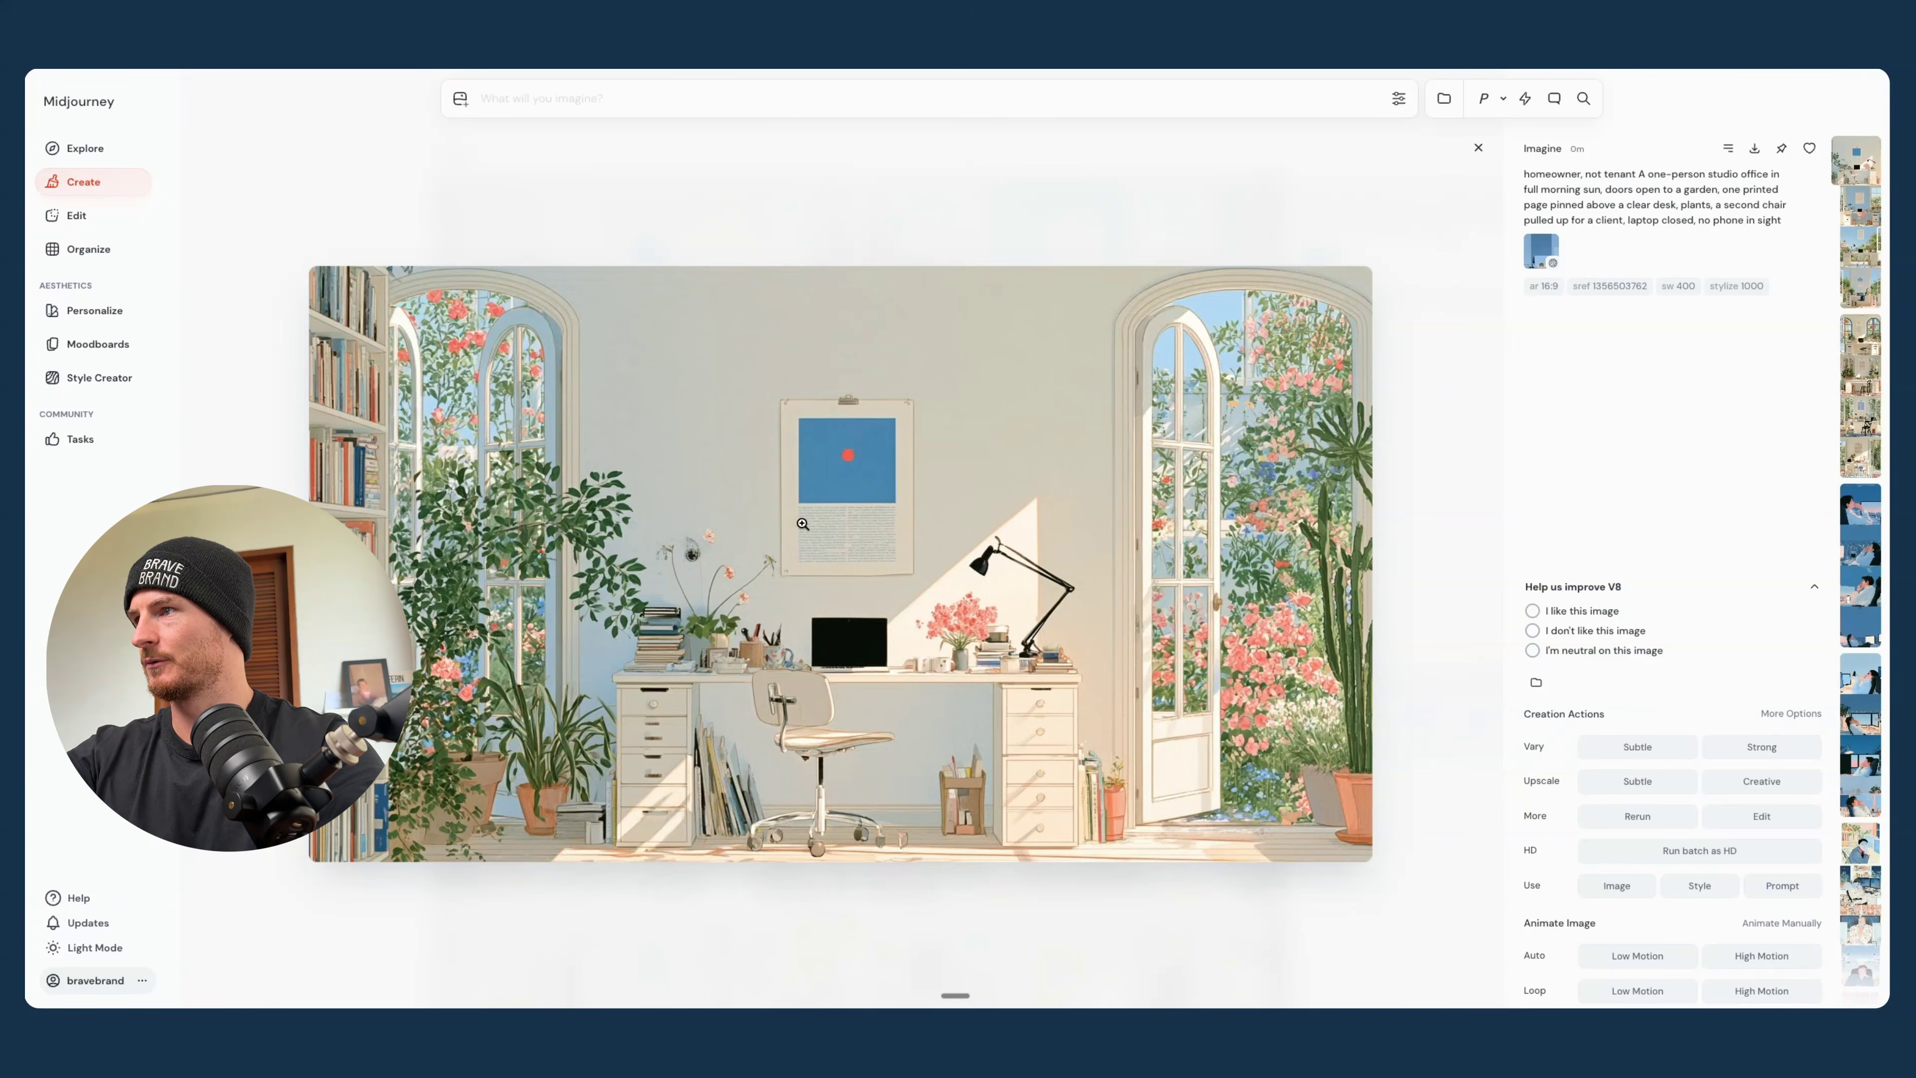
key("Right")
key("Right")
key("Right")
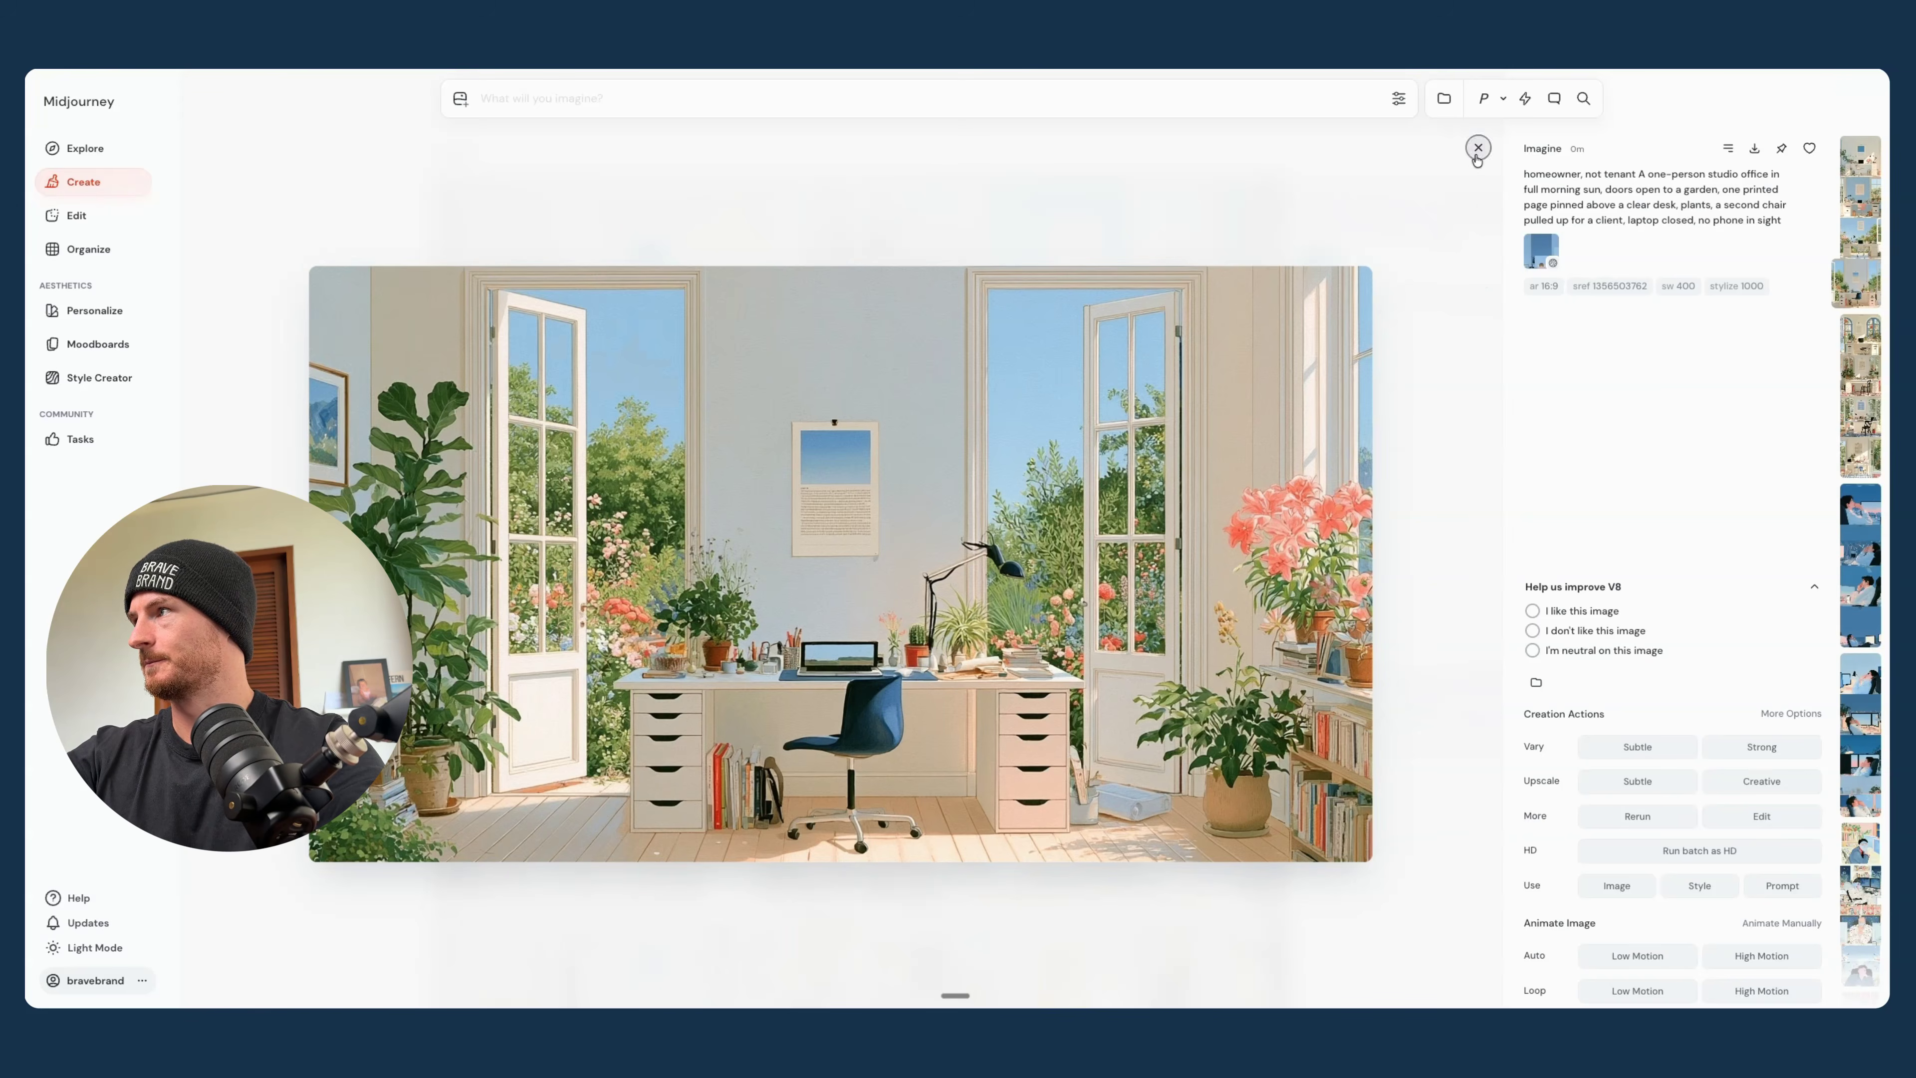
left_click(1478, 149)
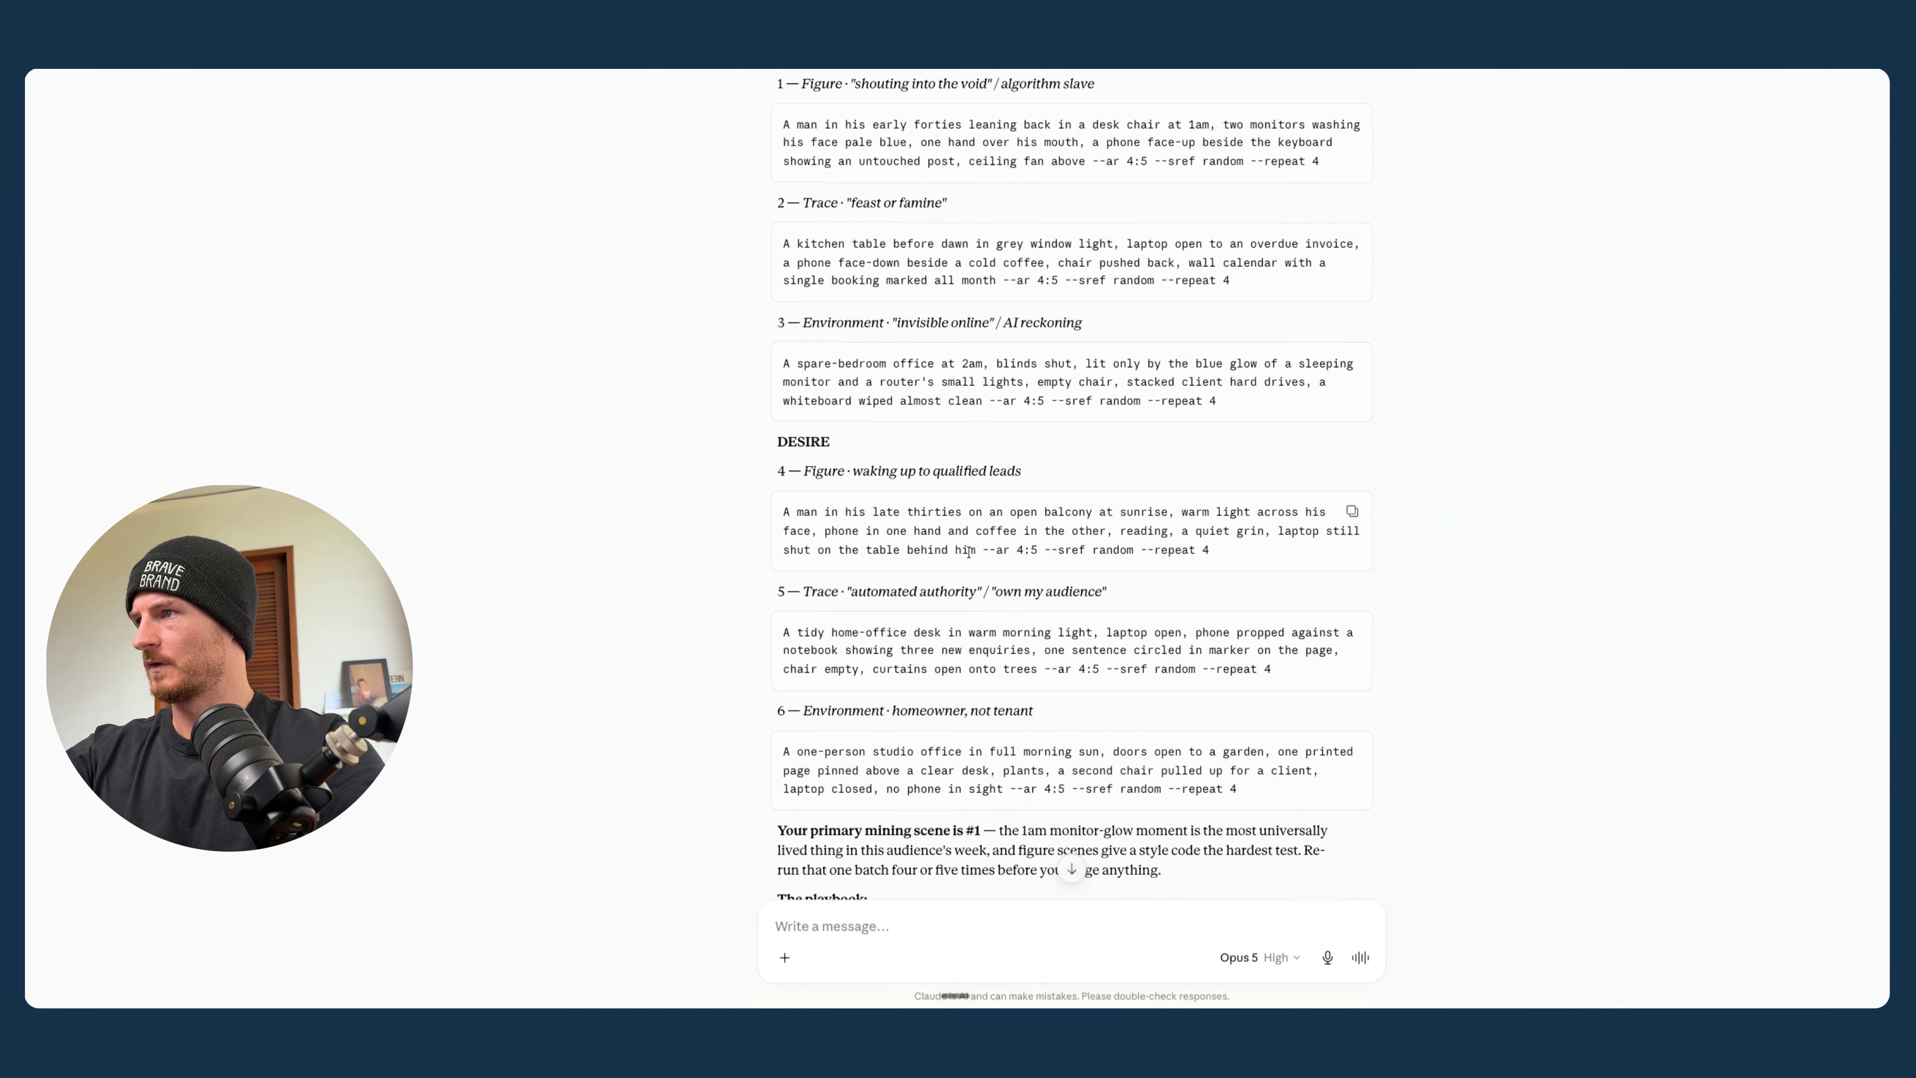
left_click_drag(783, 511, 976, 549)
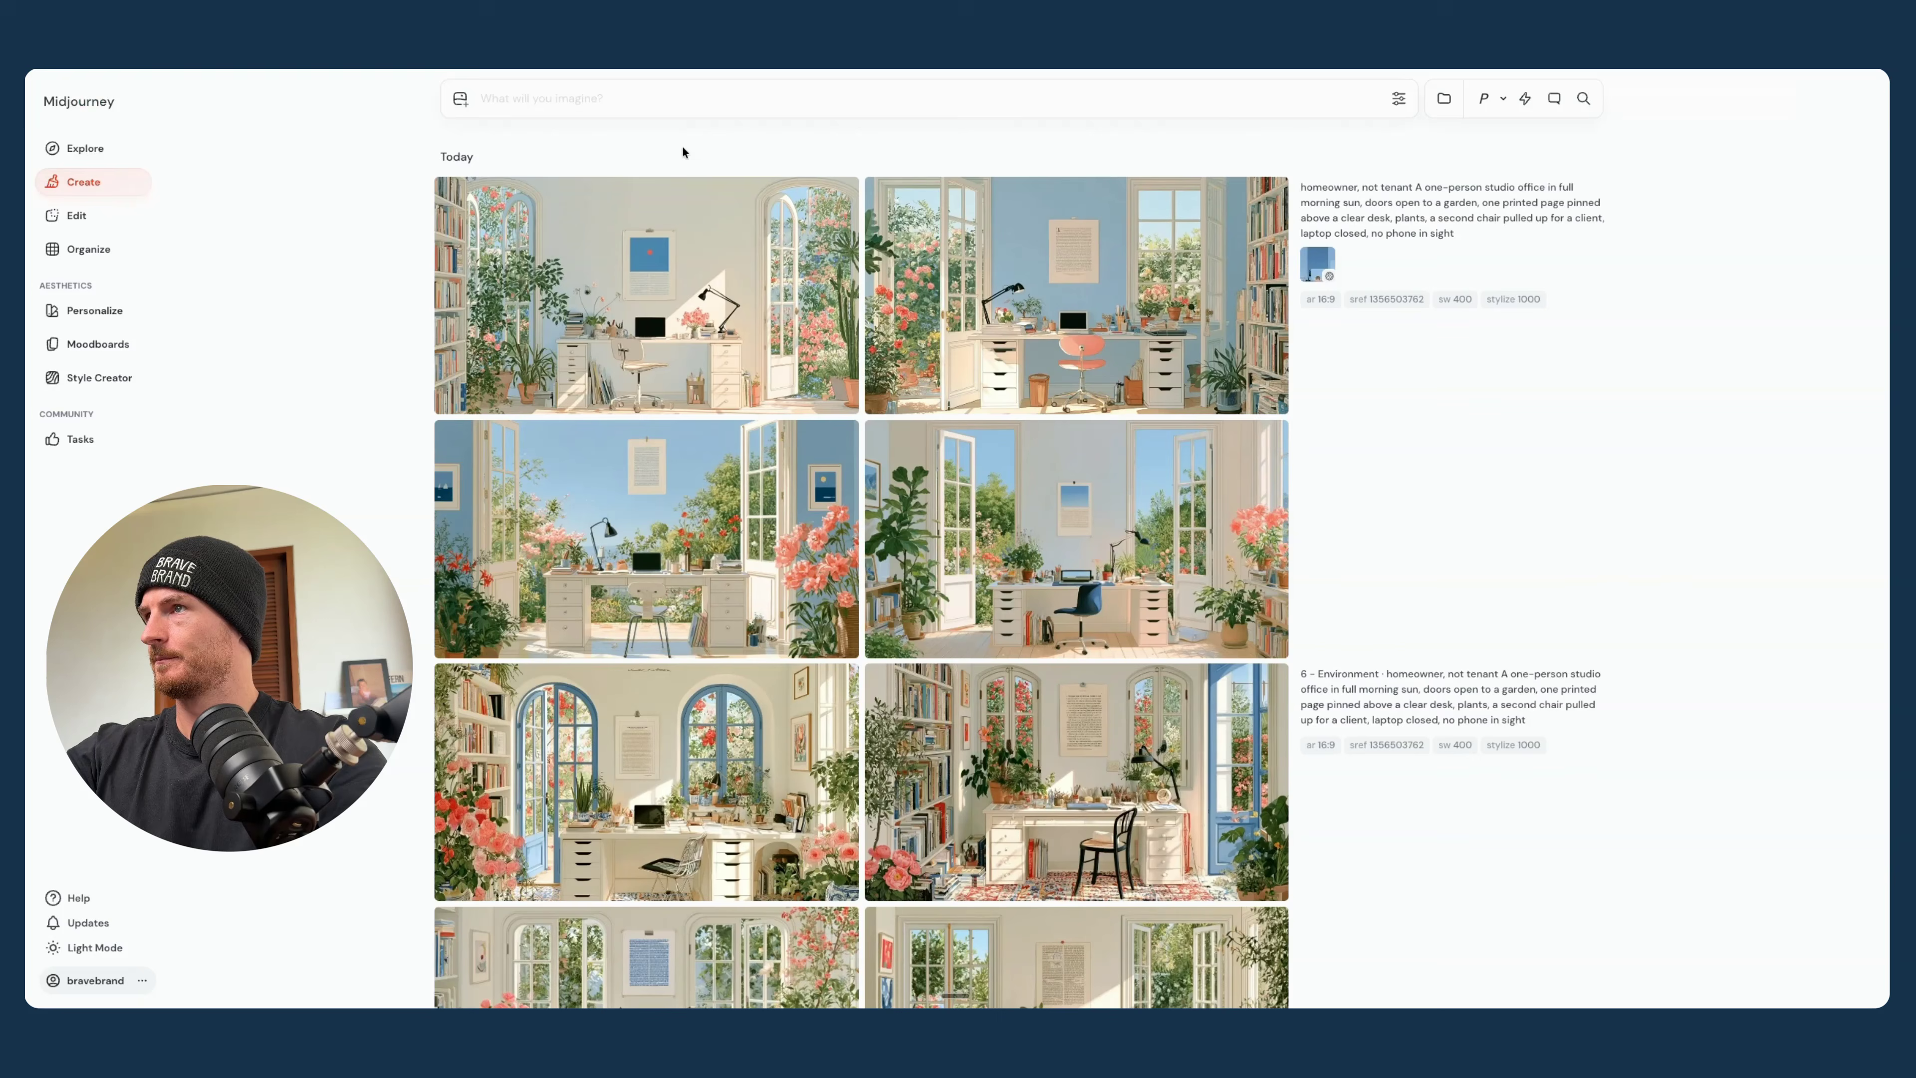
type("A man in his late thirties on an open balcony at sunrise, warm light across his face, phone in one hand and coffee in the other, reading, a quiet grin, laptop still shut on the table behind him --ar 16:9")
scroll(1399, 326, "down", 1)
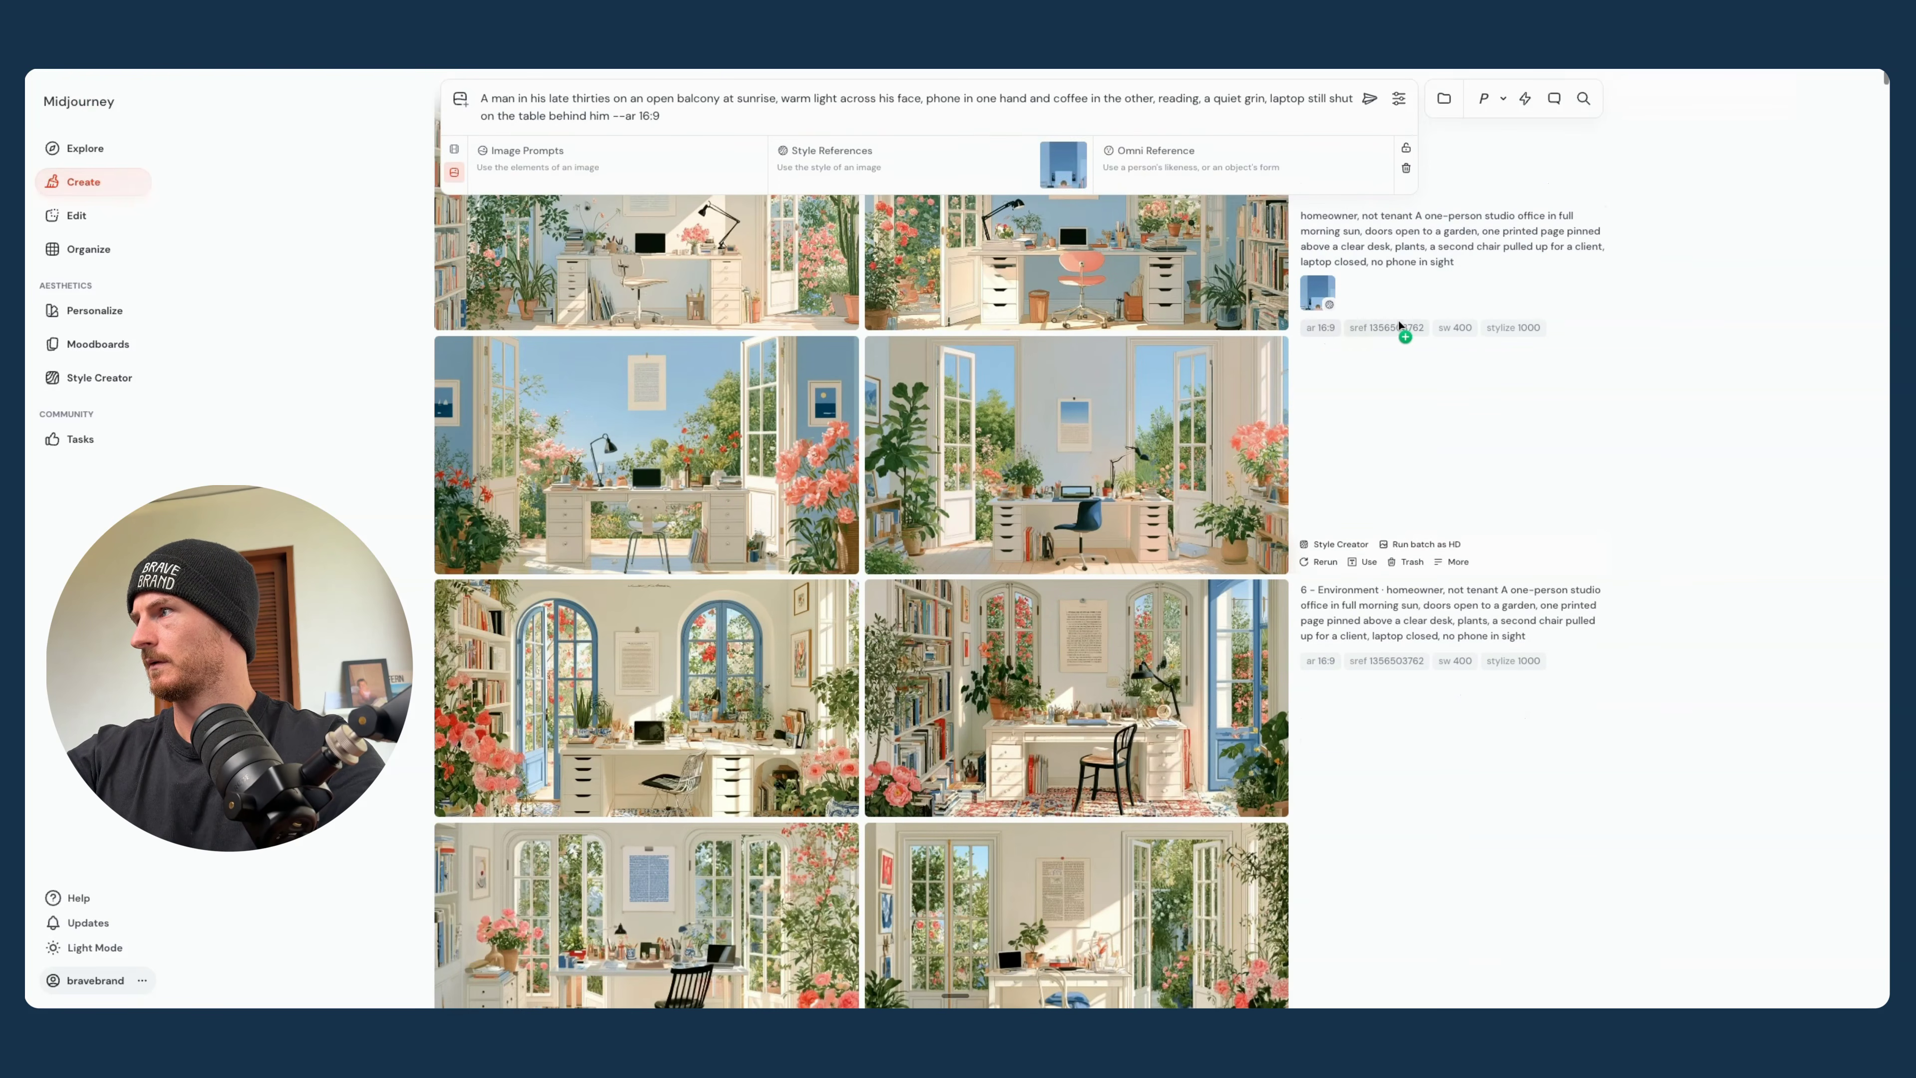
key("Return")
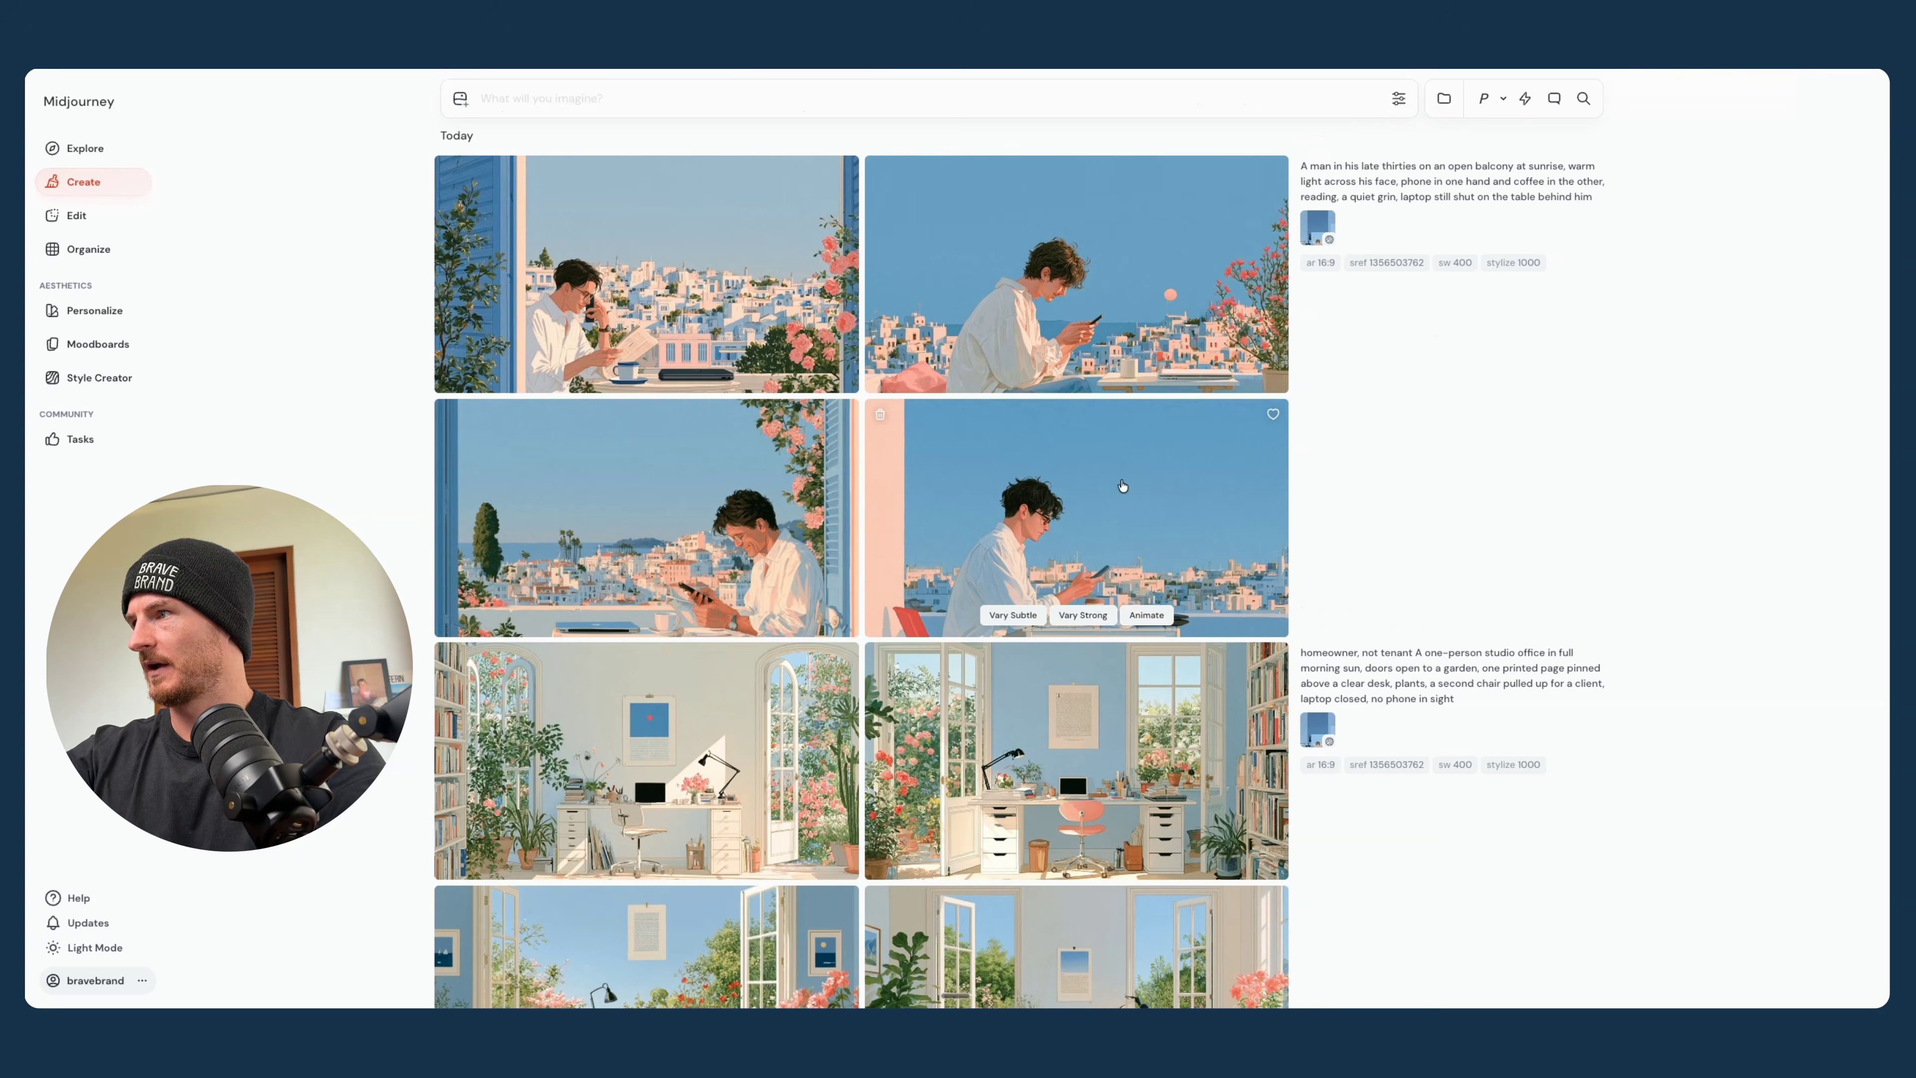
- Examine the four sunrise balcony images in full view and compare them with the studio office batches
left_click(1119, 480)
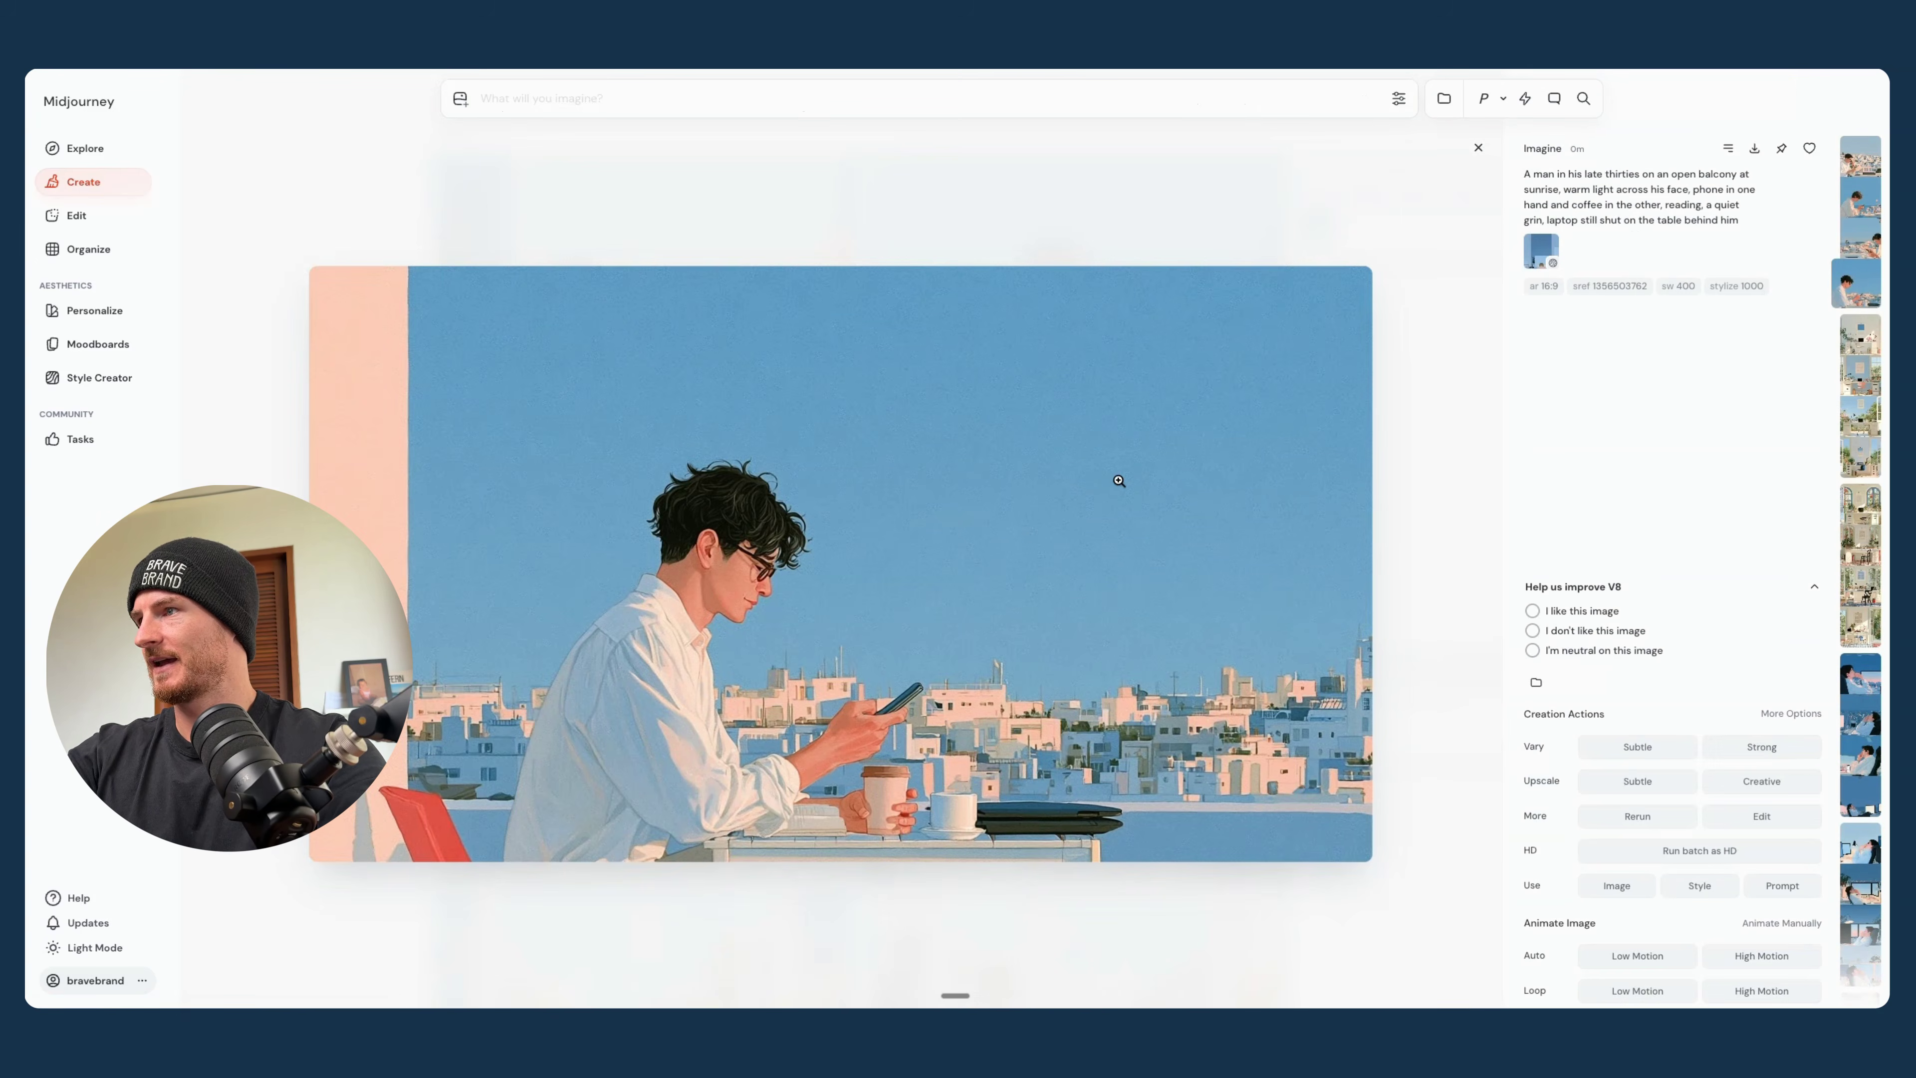
key("Left")
key("Right")
key("Left")
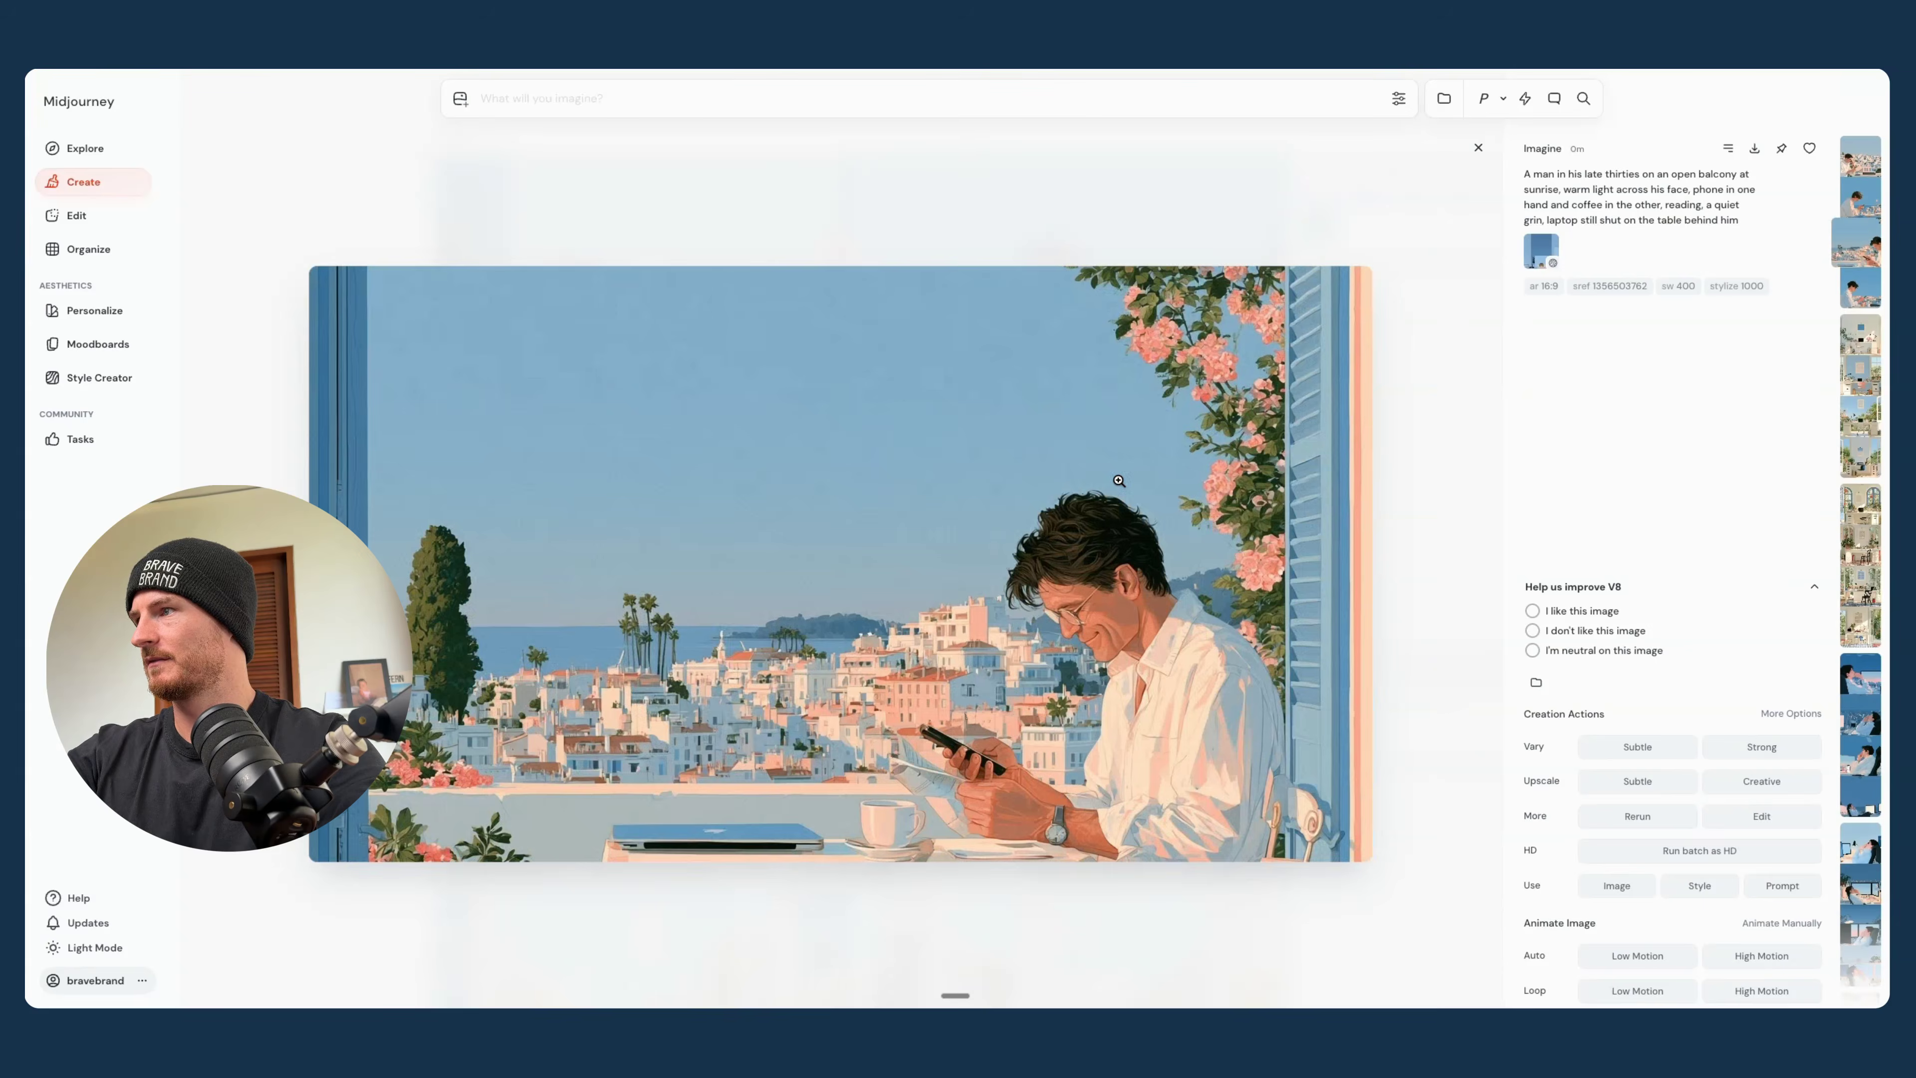
key("Left")
key("Left")
key("Right")
key("Right")
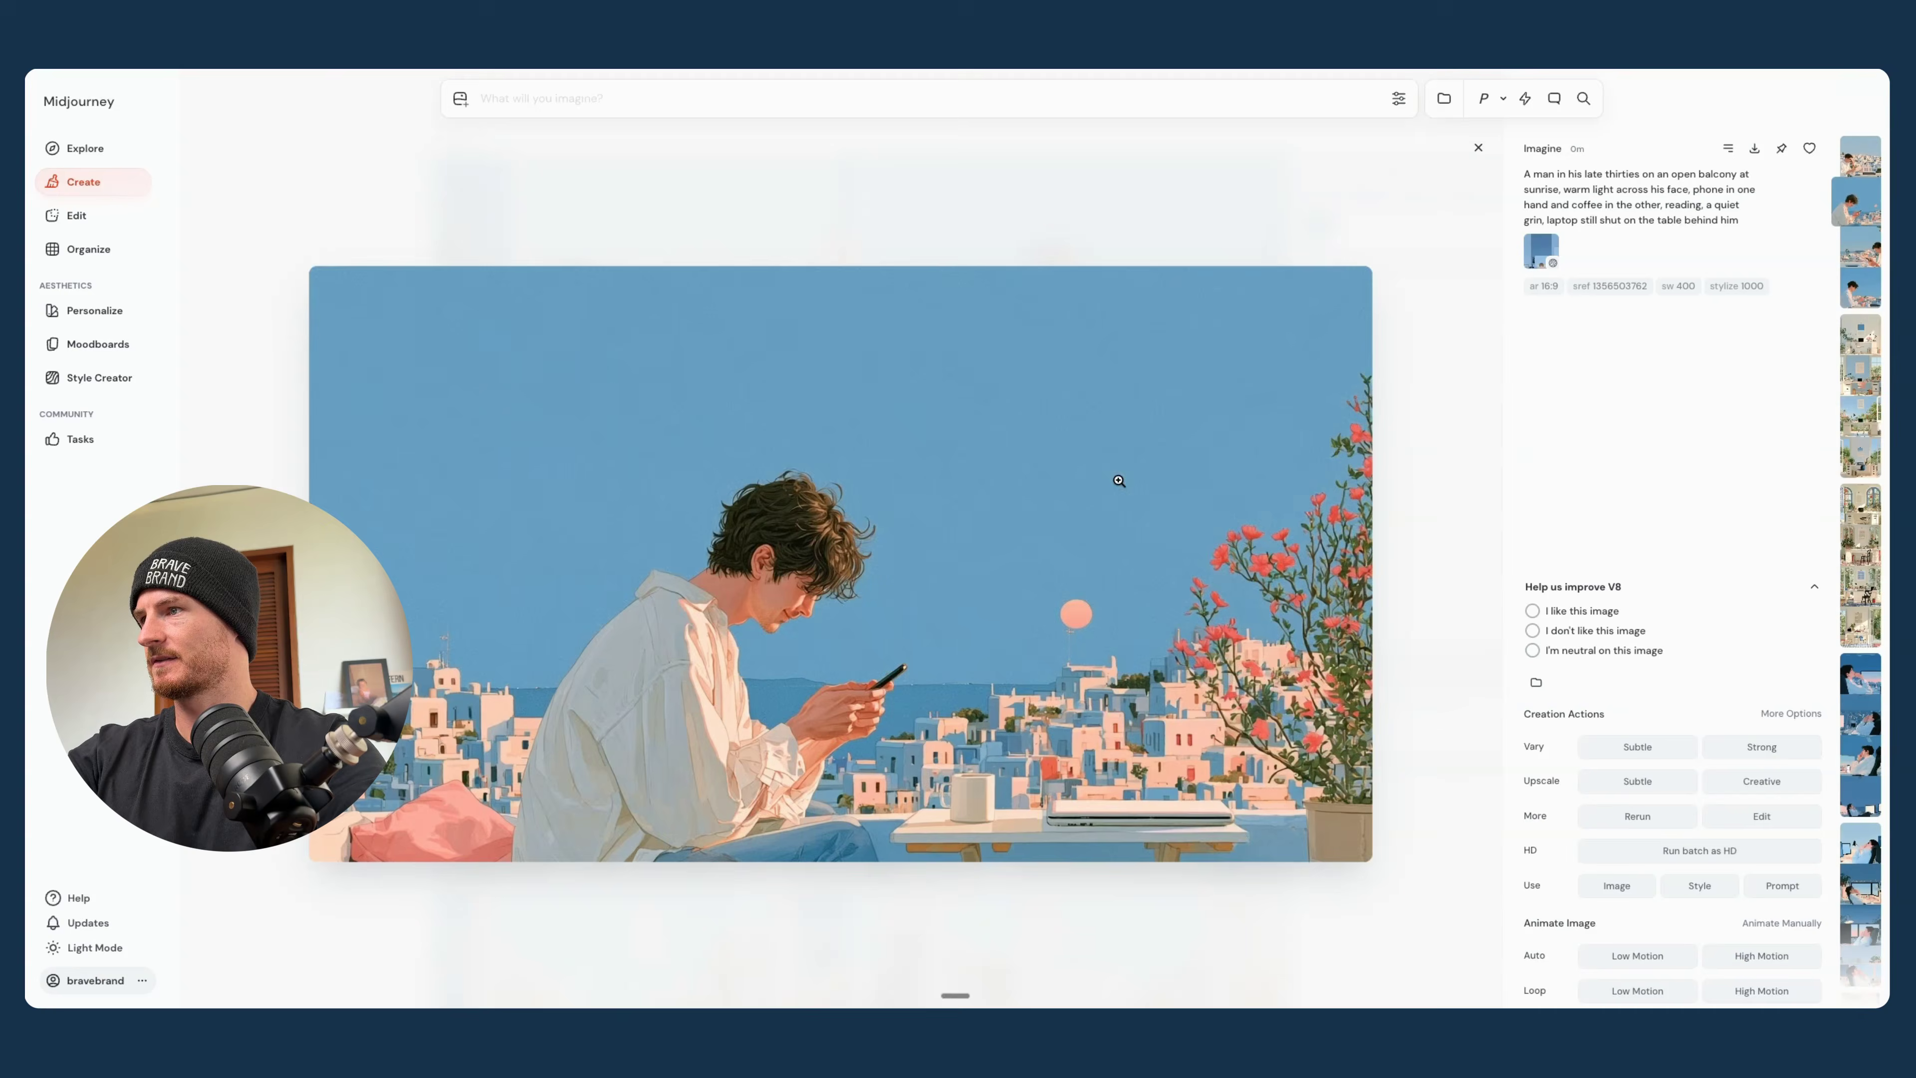
key("Escape")
scroll(1119, 480, "down", 5)
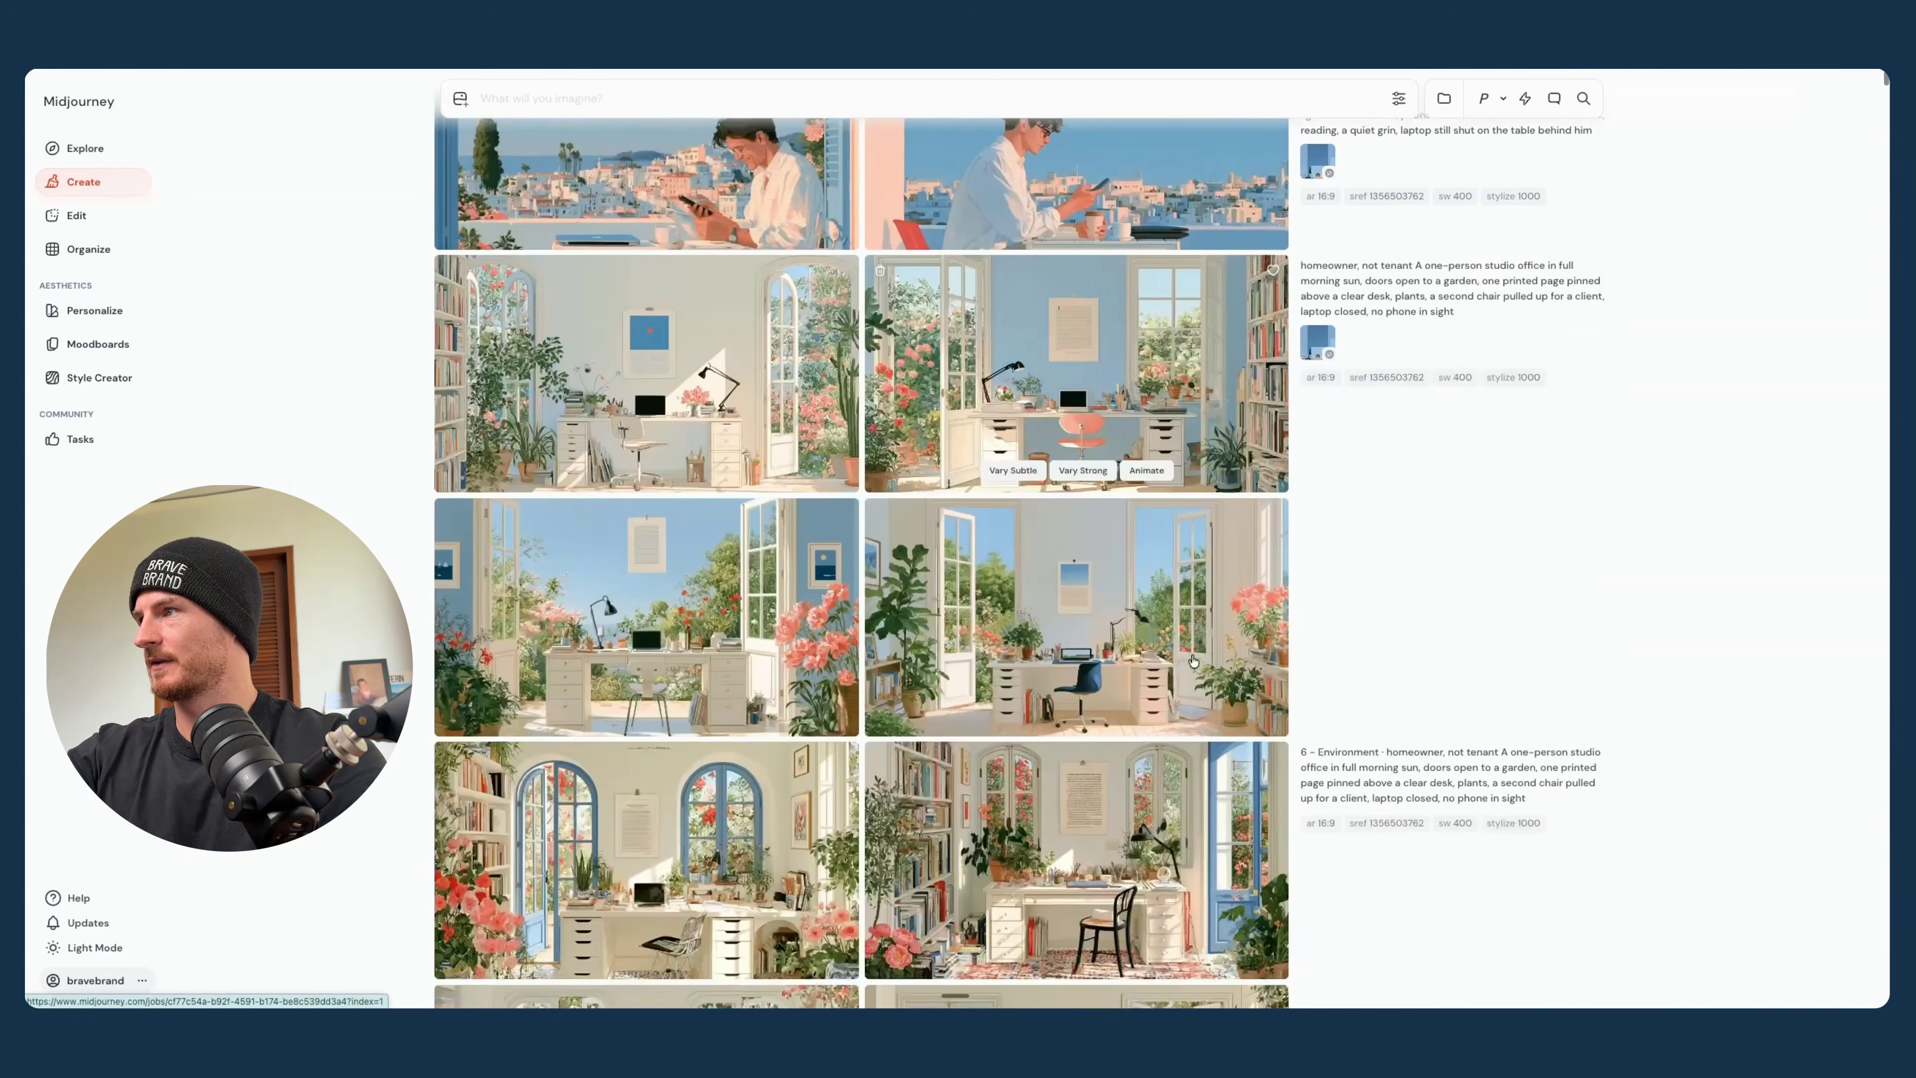
scroll(1119, 480, "up", 5)
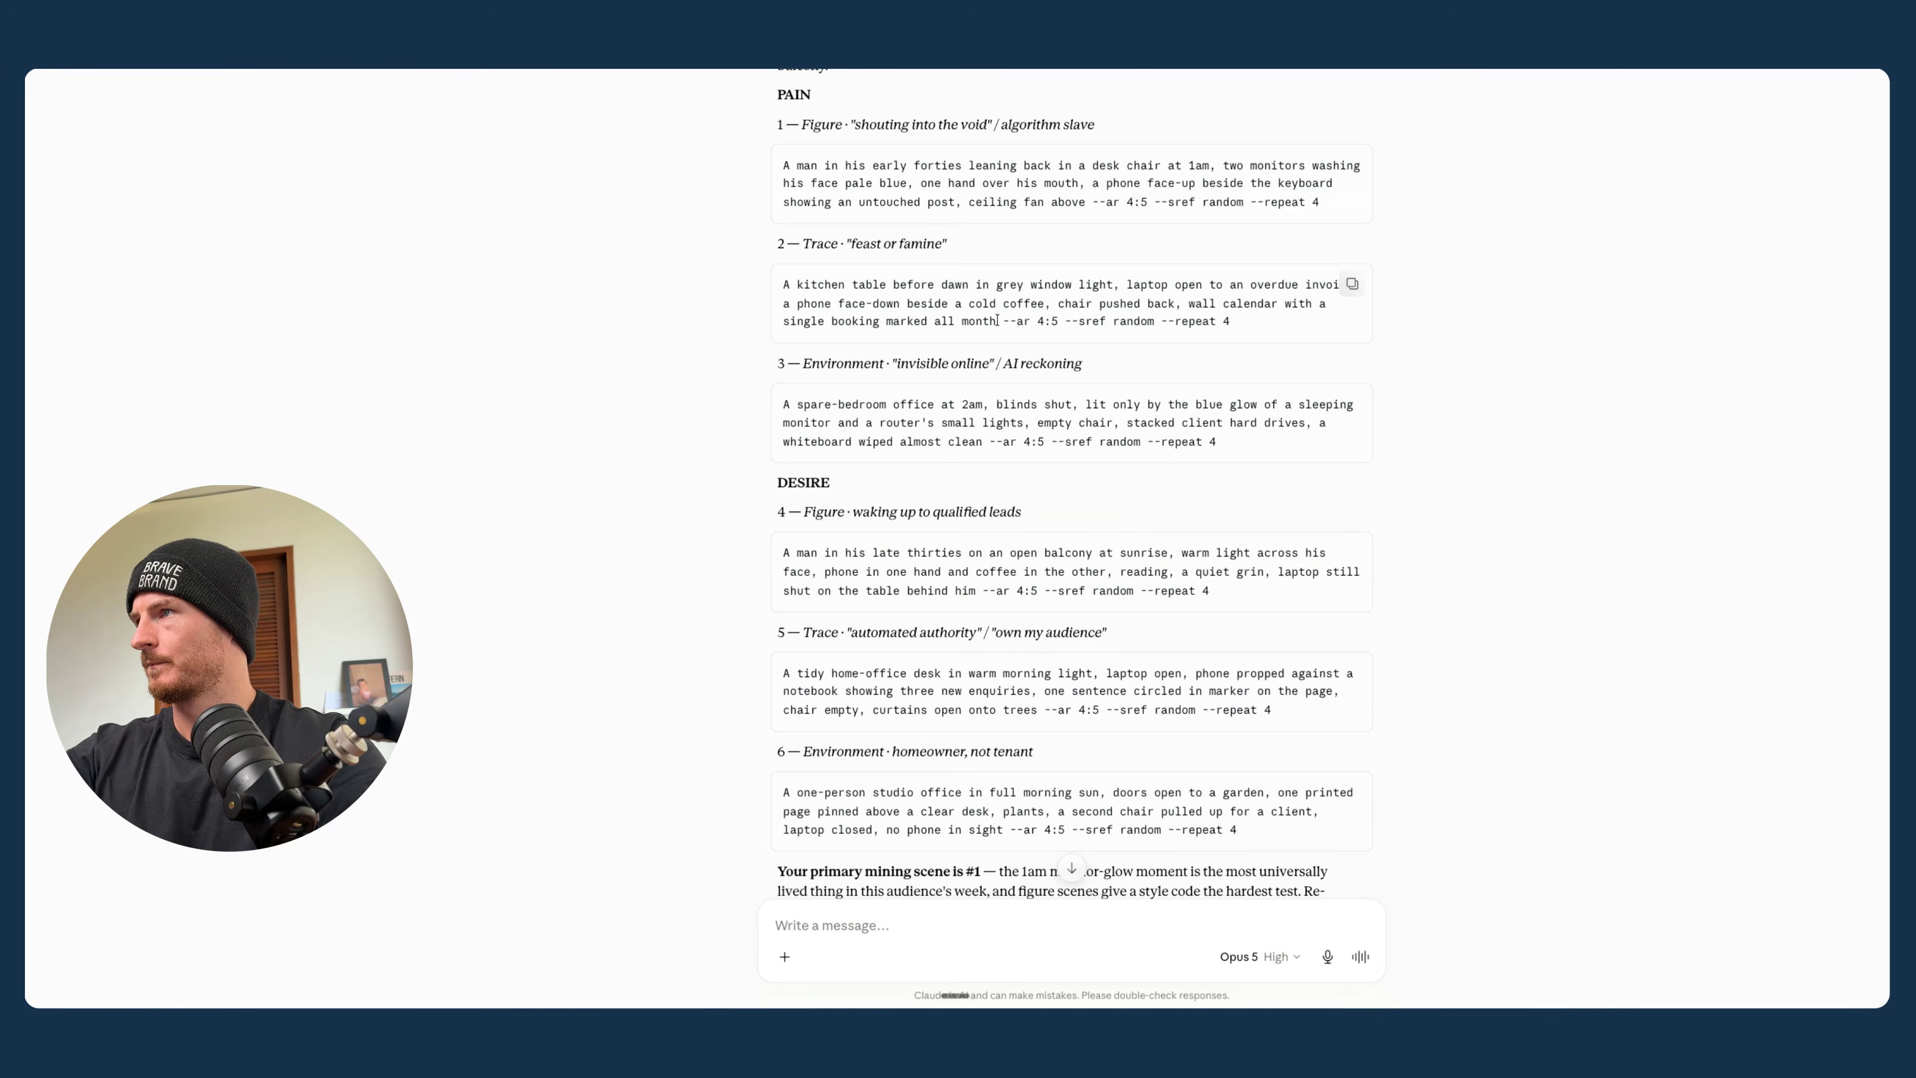
left_click_drag(778, 287, 1163, 329)
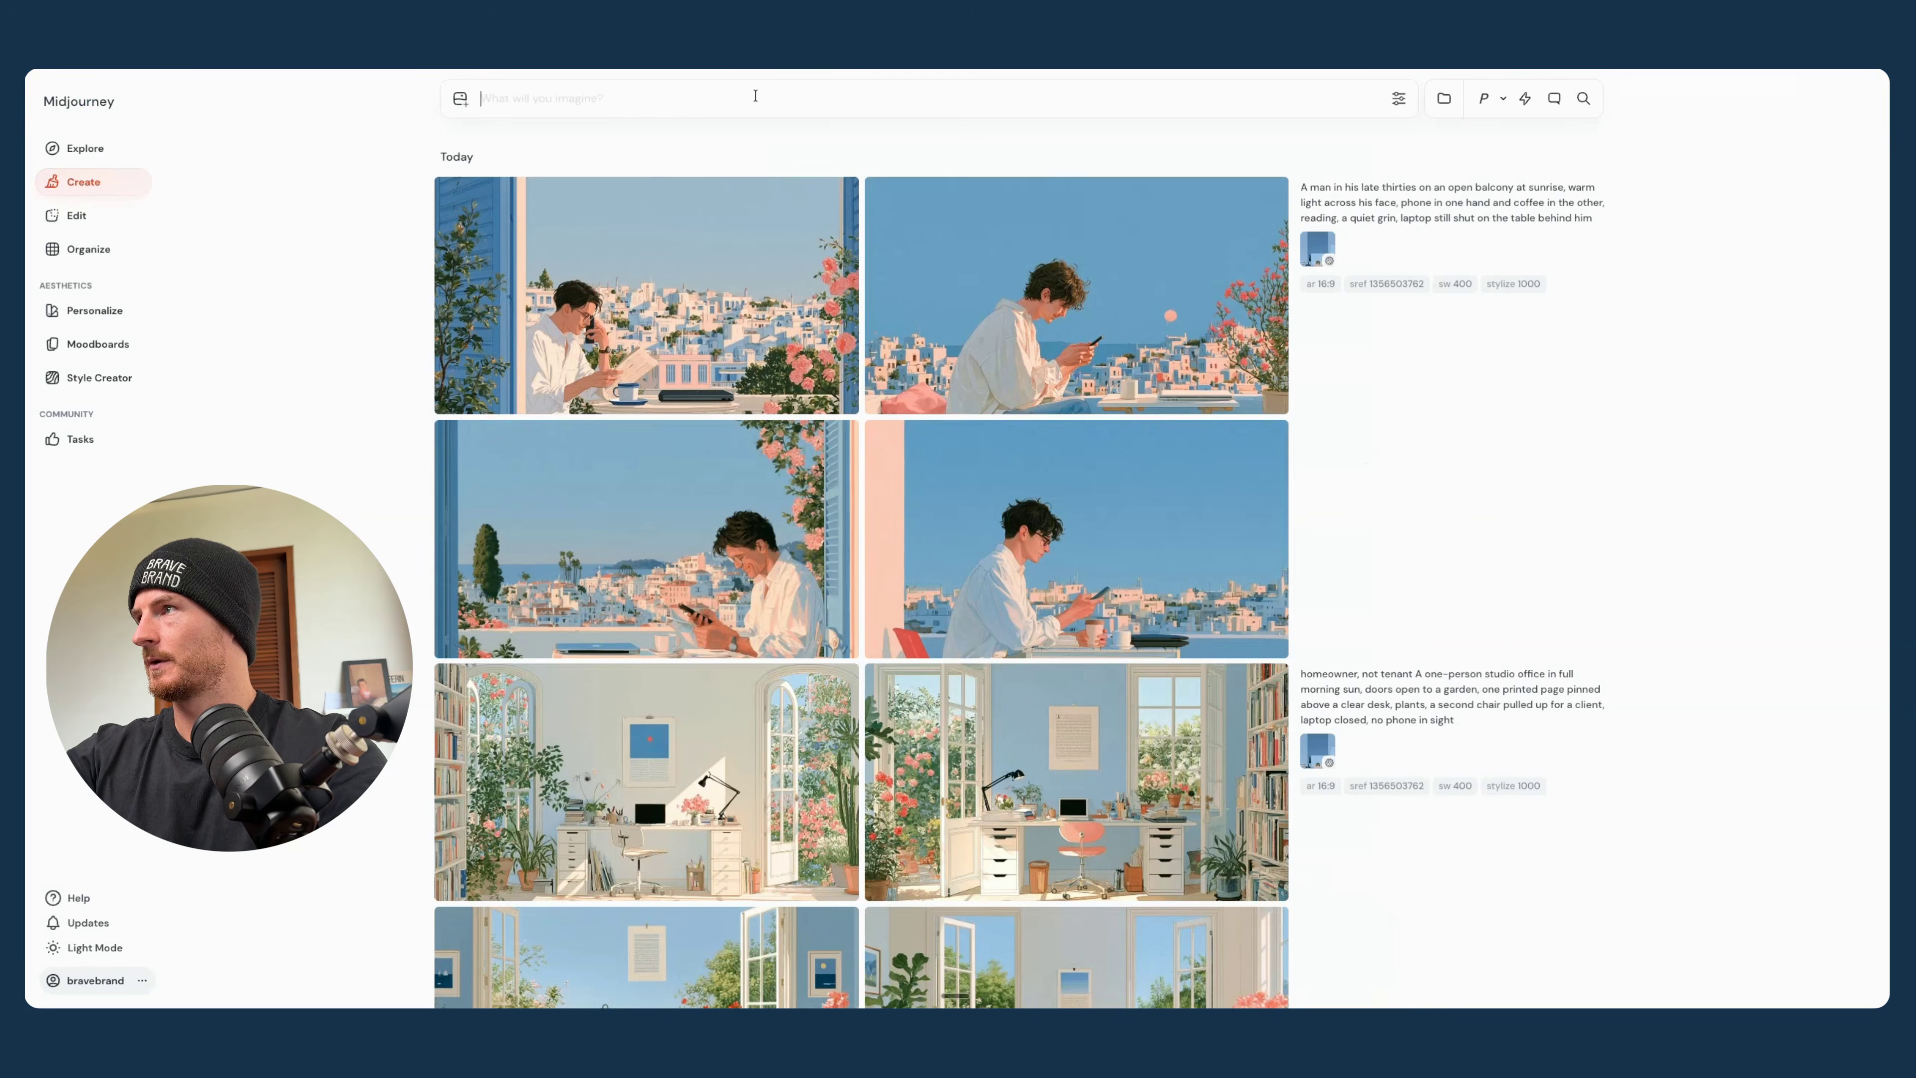
type("A kitchen table before dawn in grey window light, laptop open to an overdue invoice, a phone face-down beside a cold coffee, chair pushed back, wall calendar with a single booking marked all month")
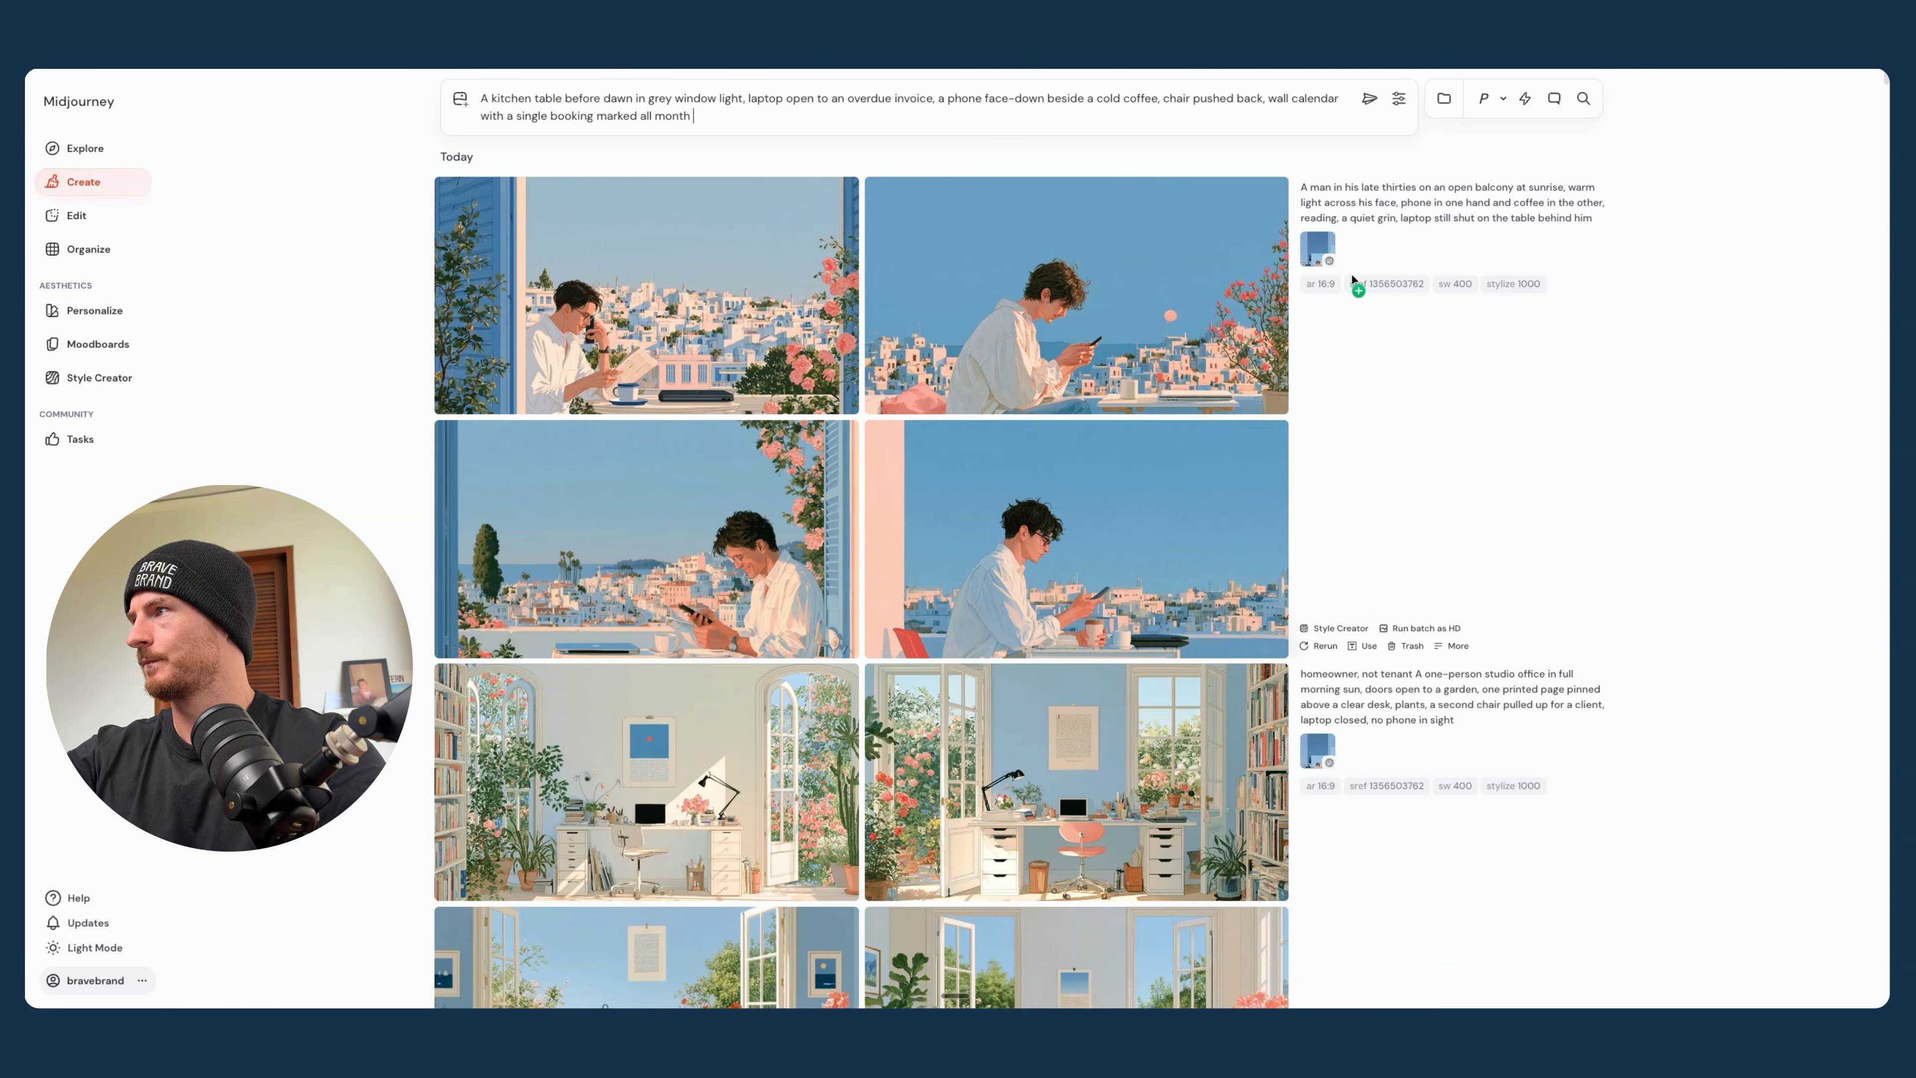
key("Return")
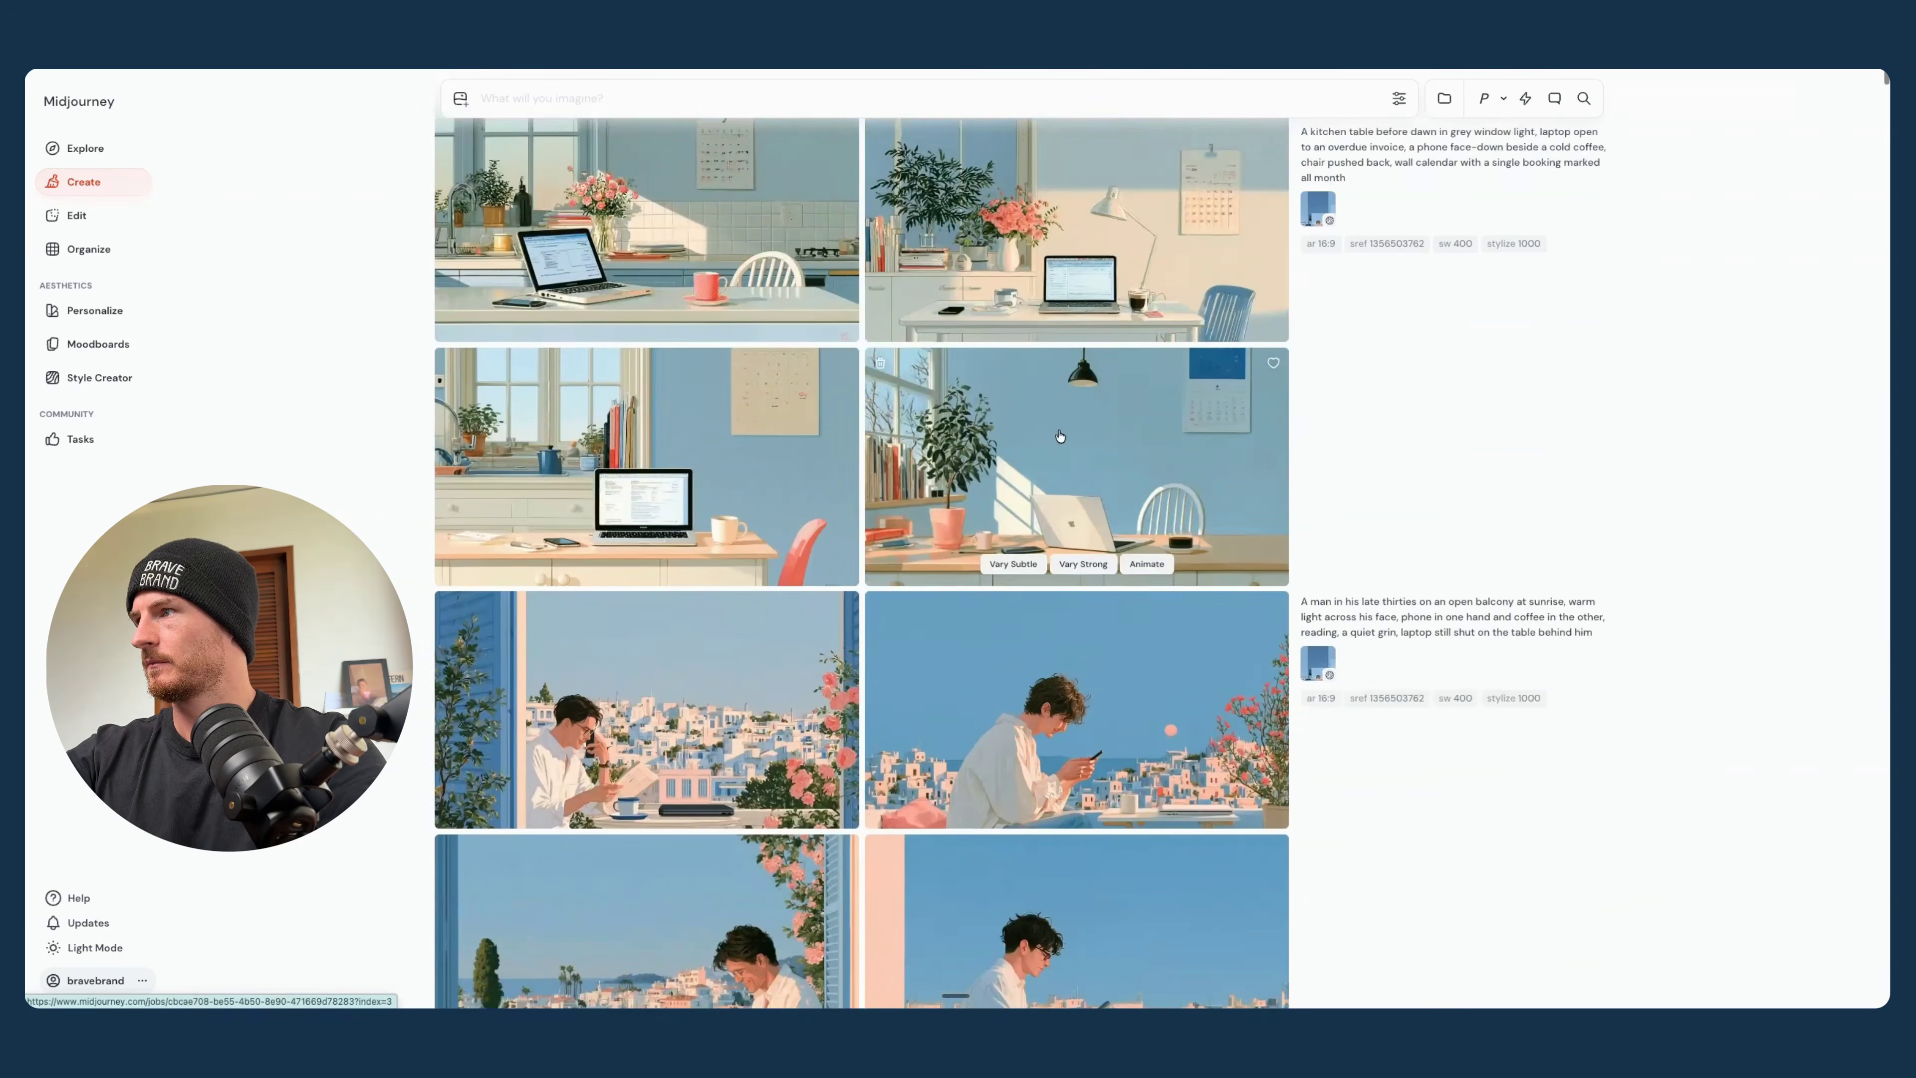
- Examine the kitchen table images in full view and compare their style with the earlier batches
left_click(1060, 436)
key("Left")
key("Left")
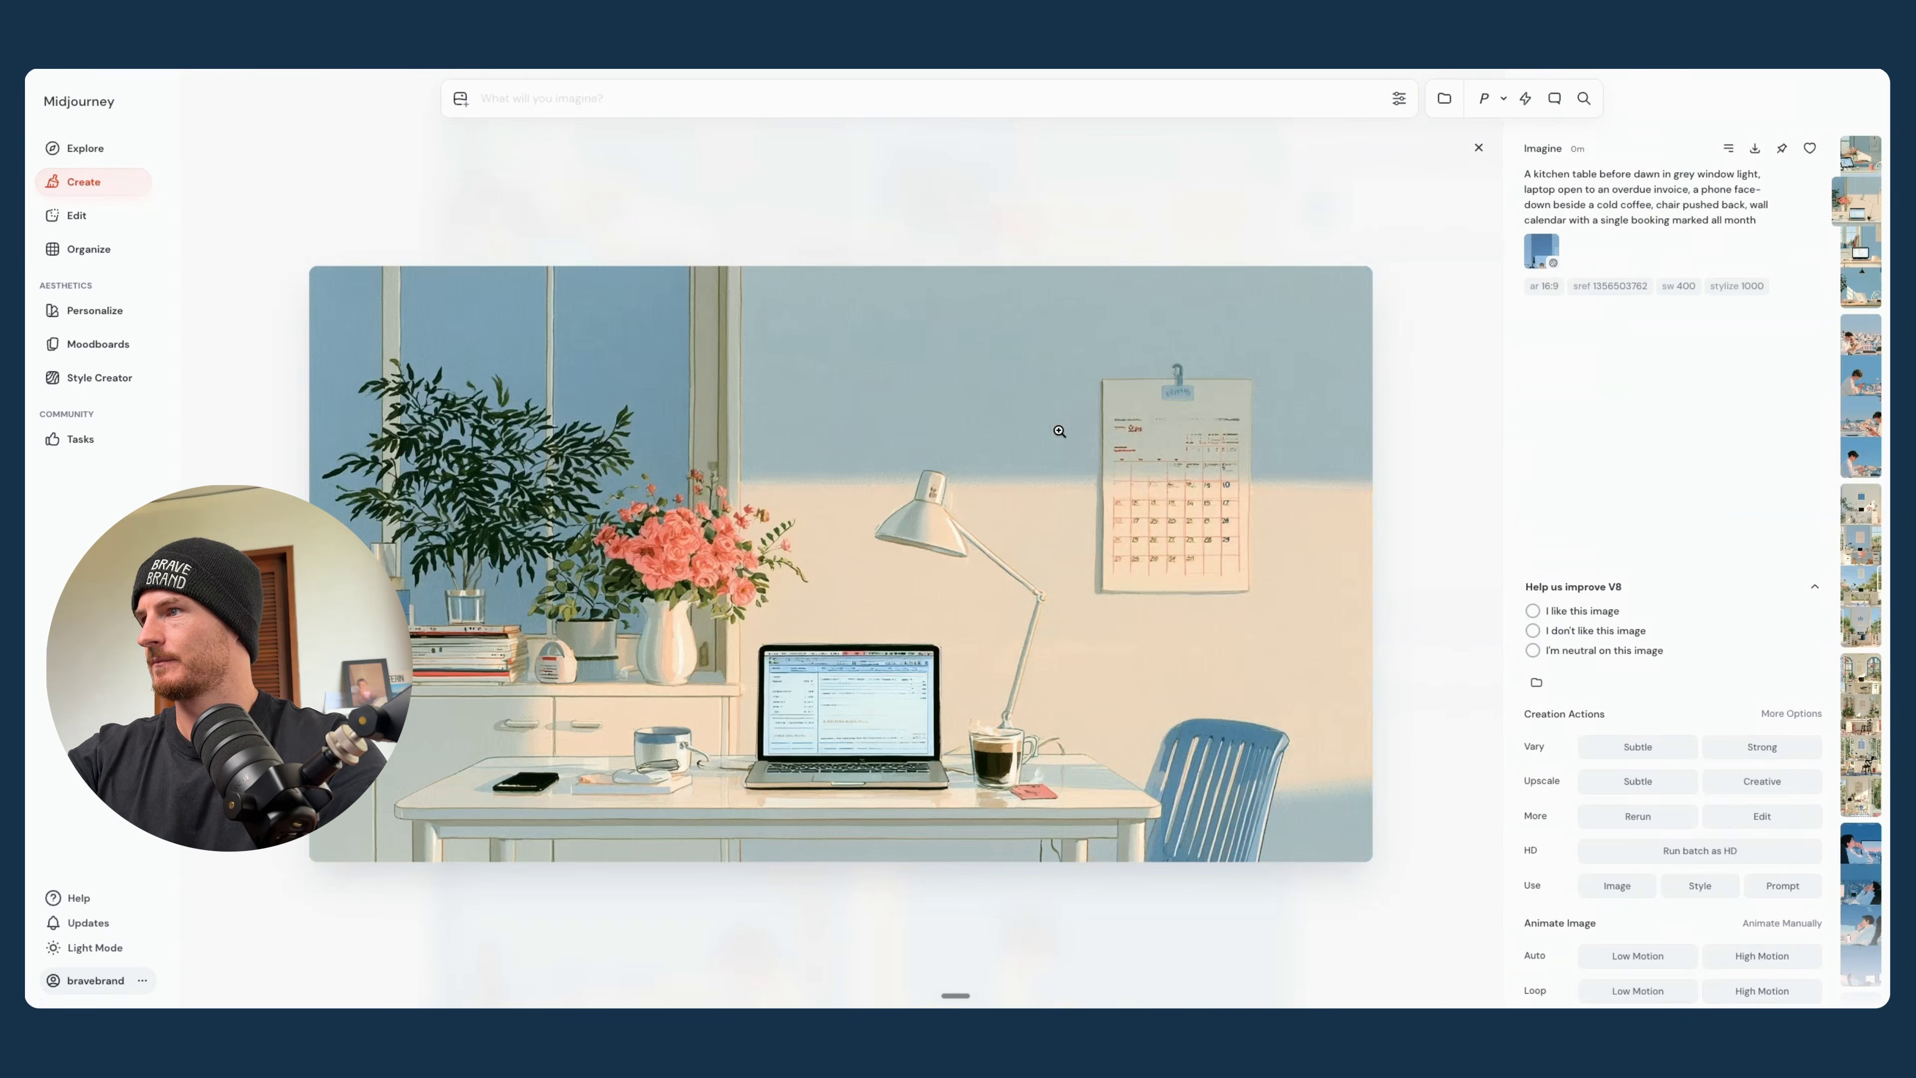
key("Left")
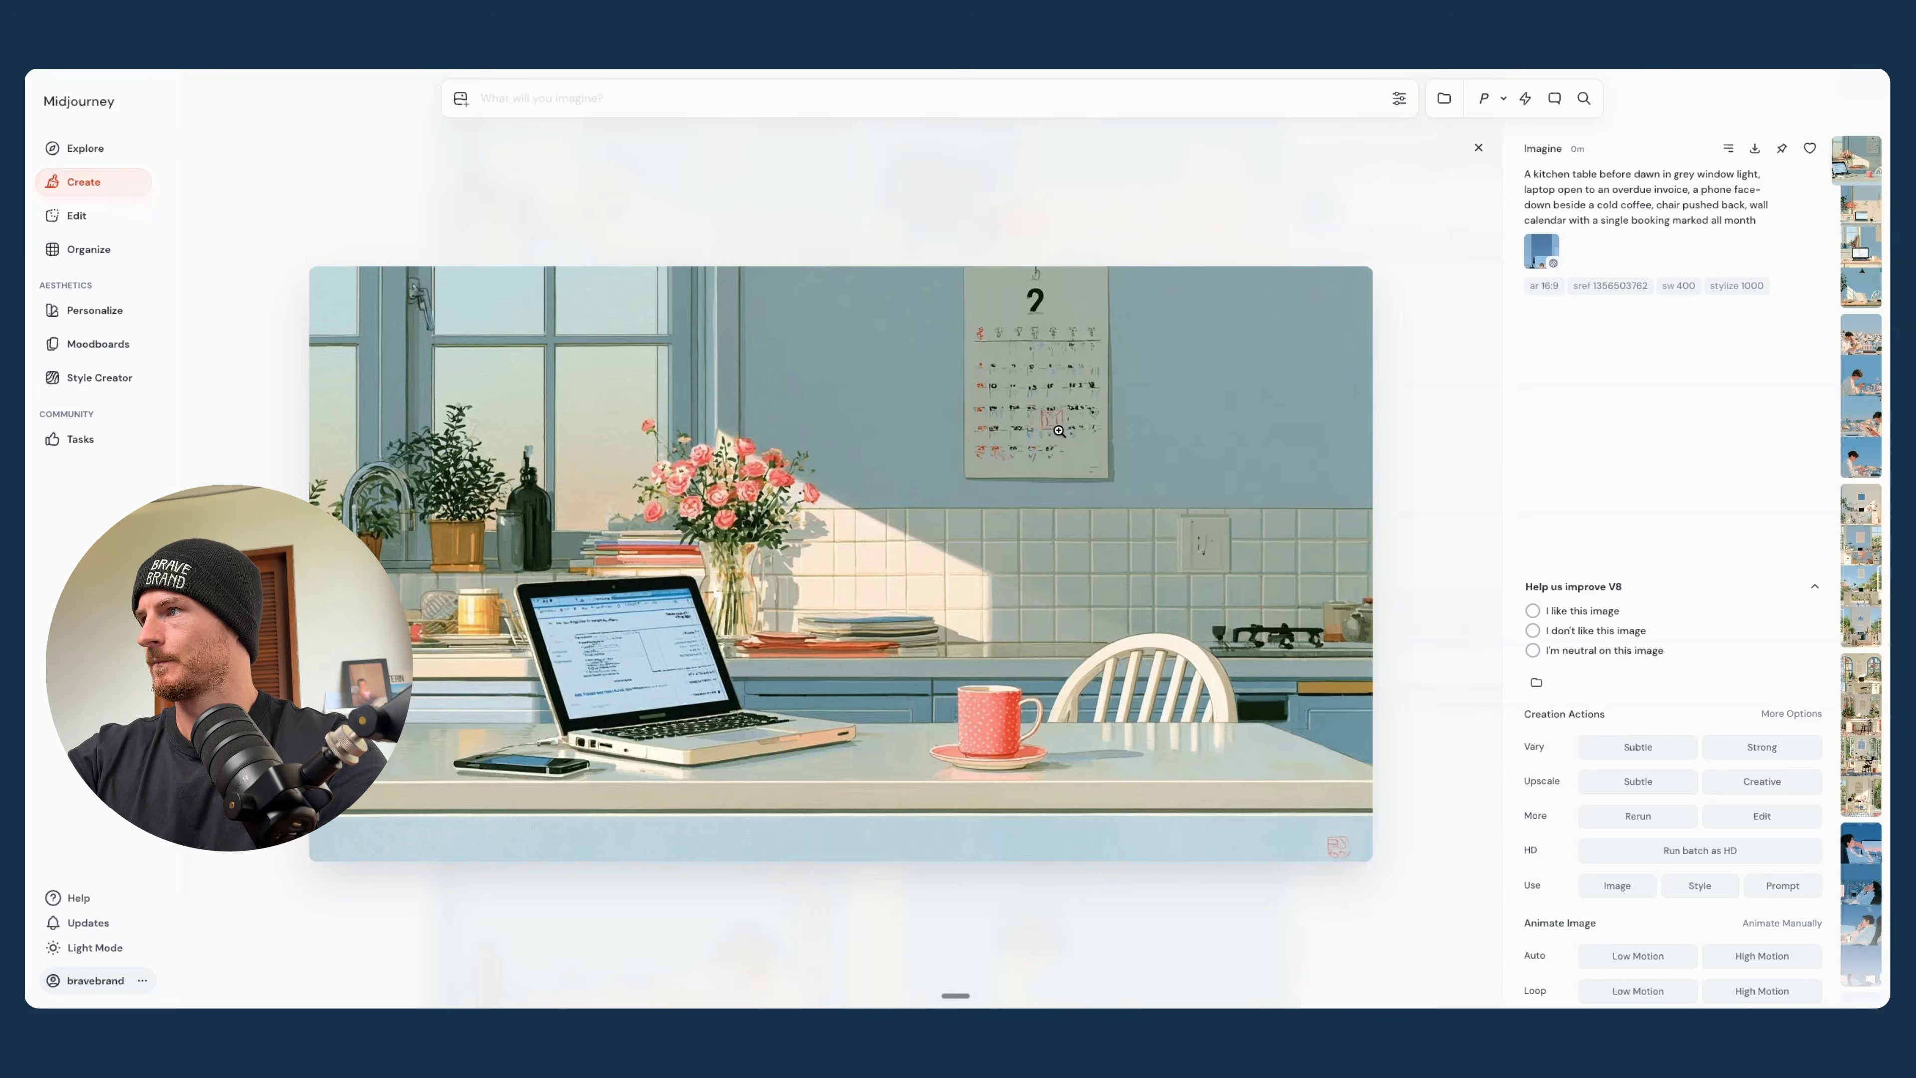
left_click(1479, 150)
scroll(984, 518, "down", 10)
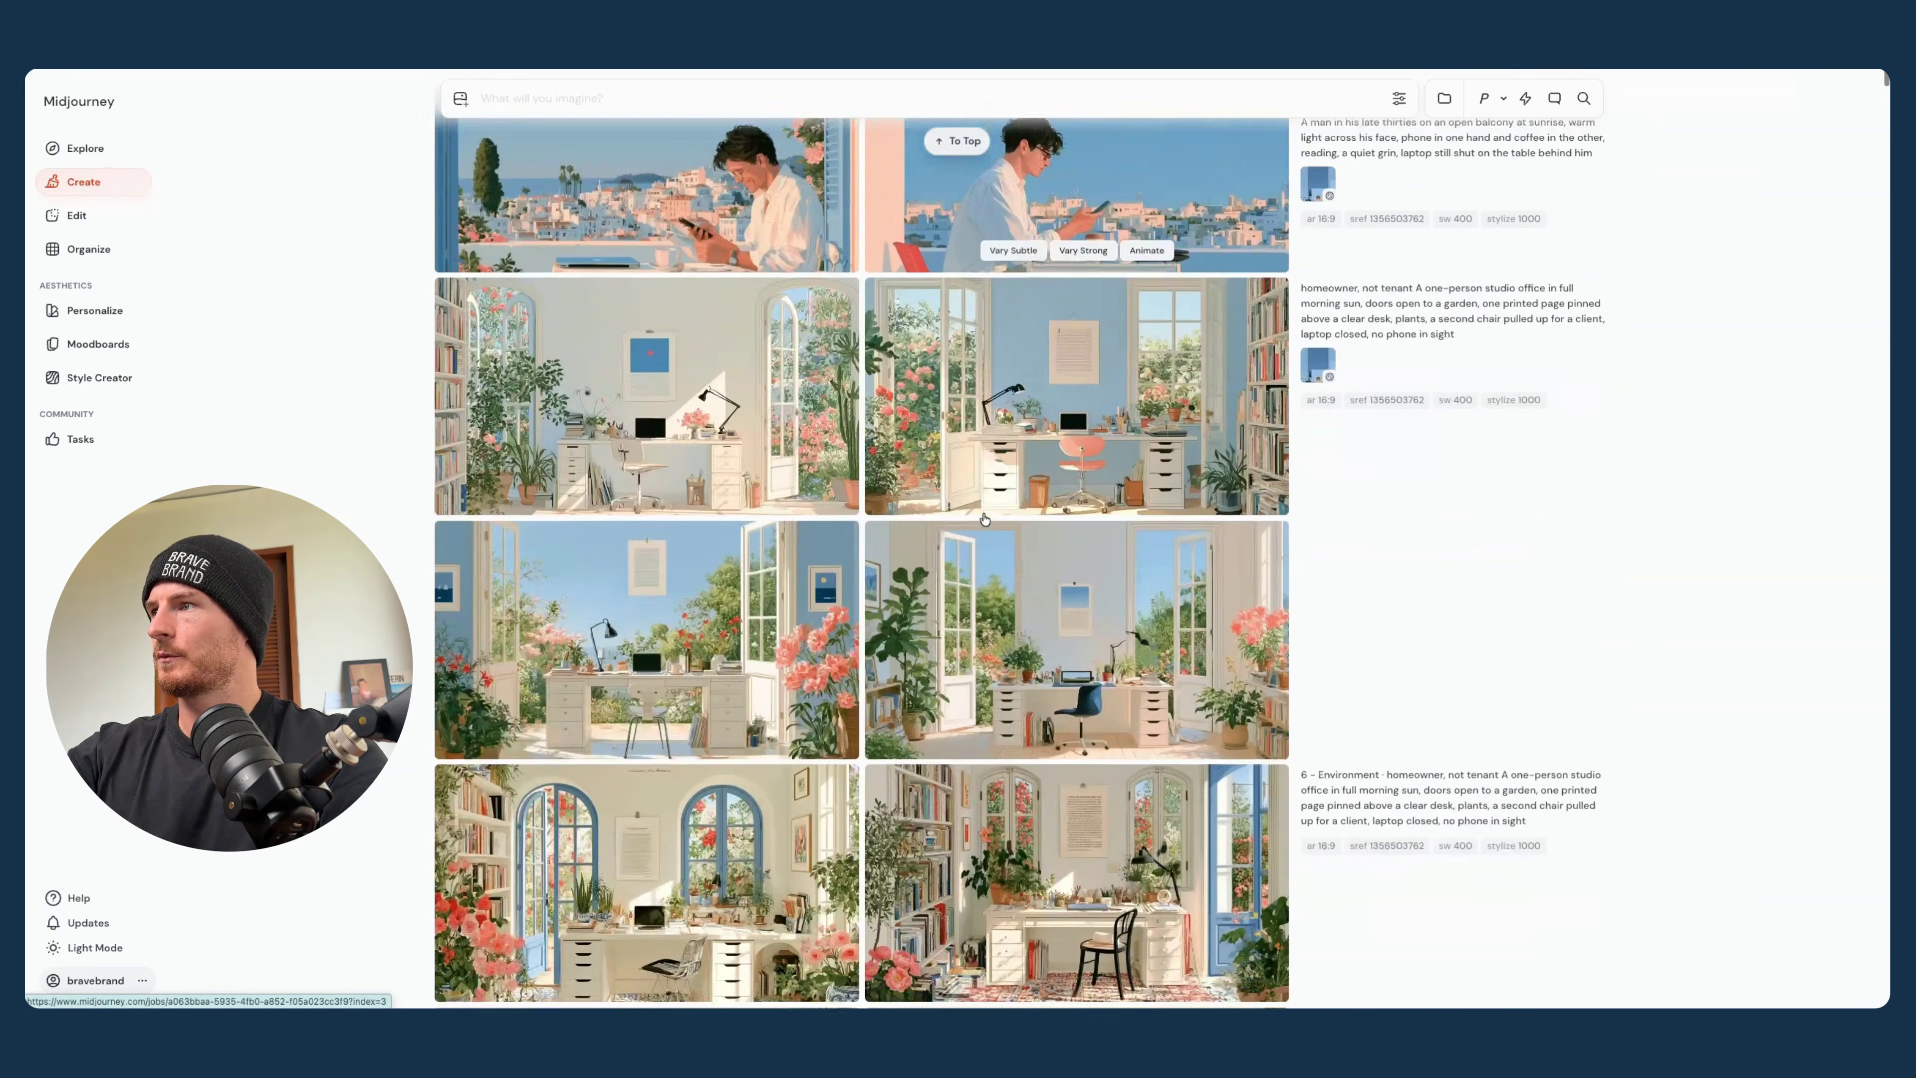
scroll(984, 518, "down", 15)
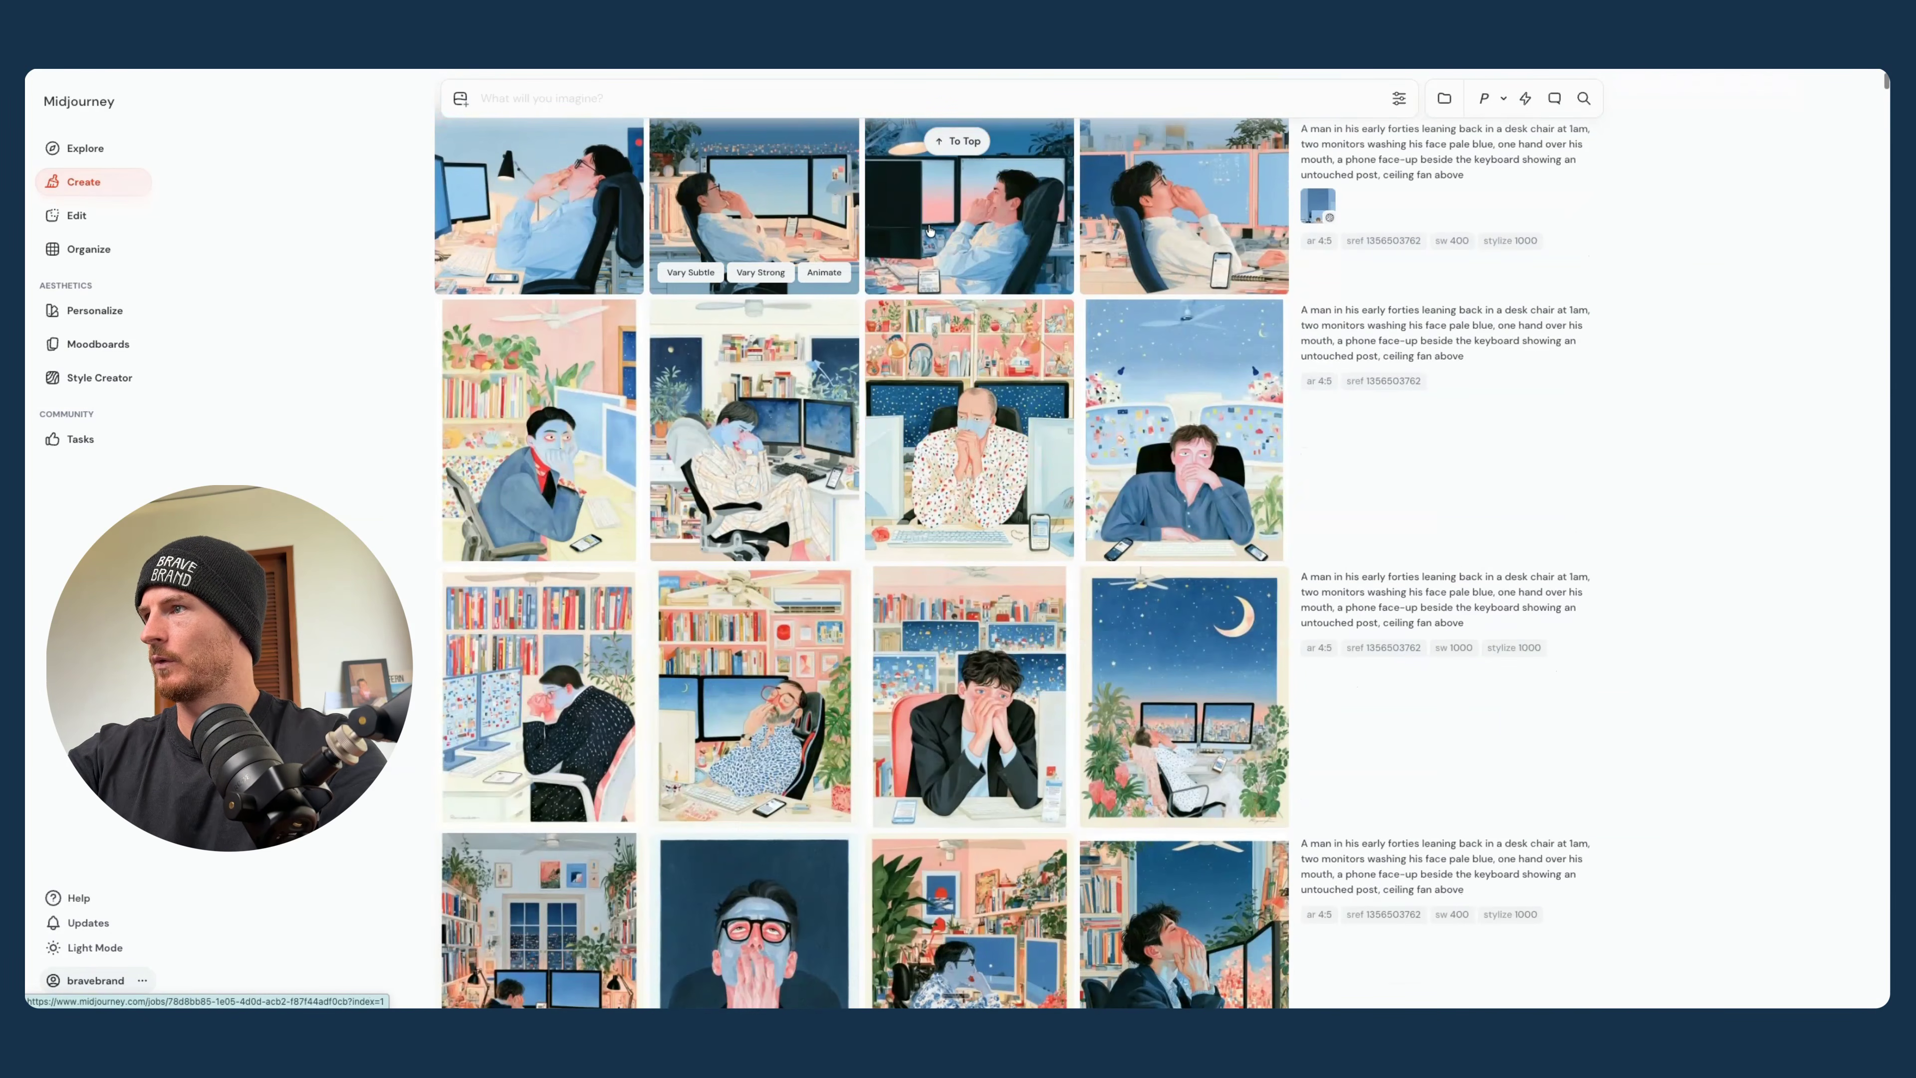
scroll(930, 230, "up", 20)
scroll(742, 239, "down", 1)
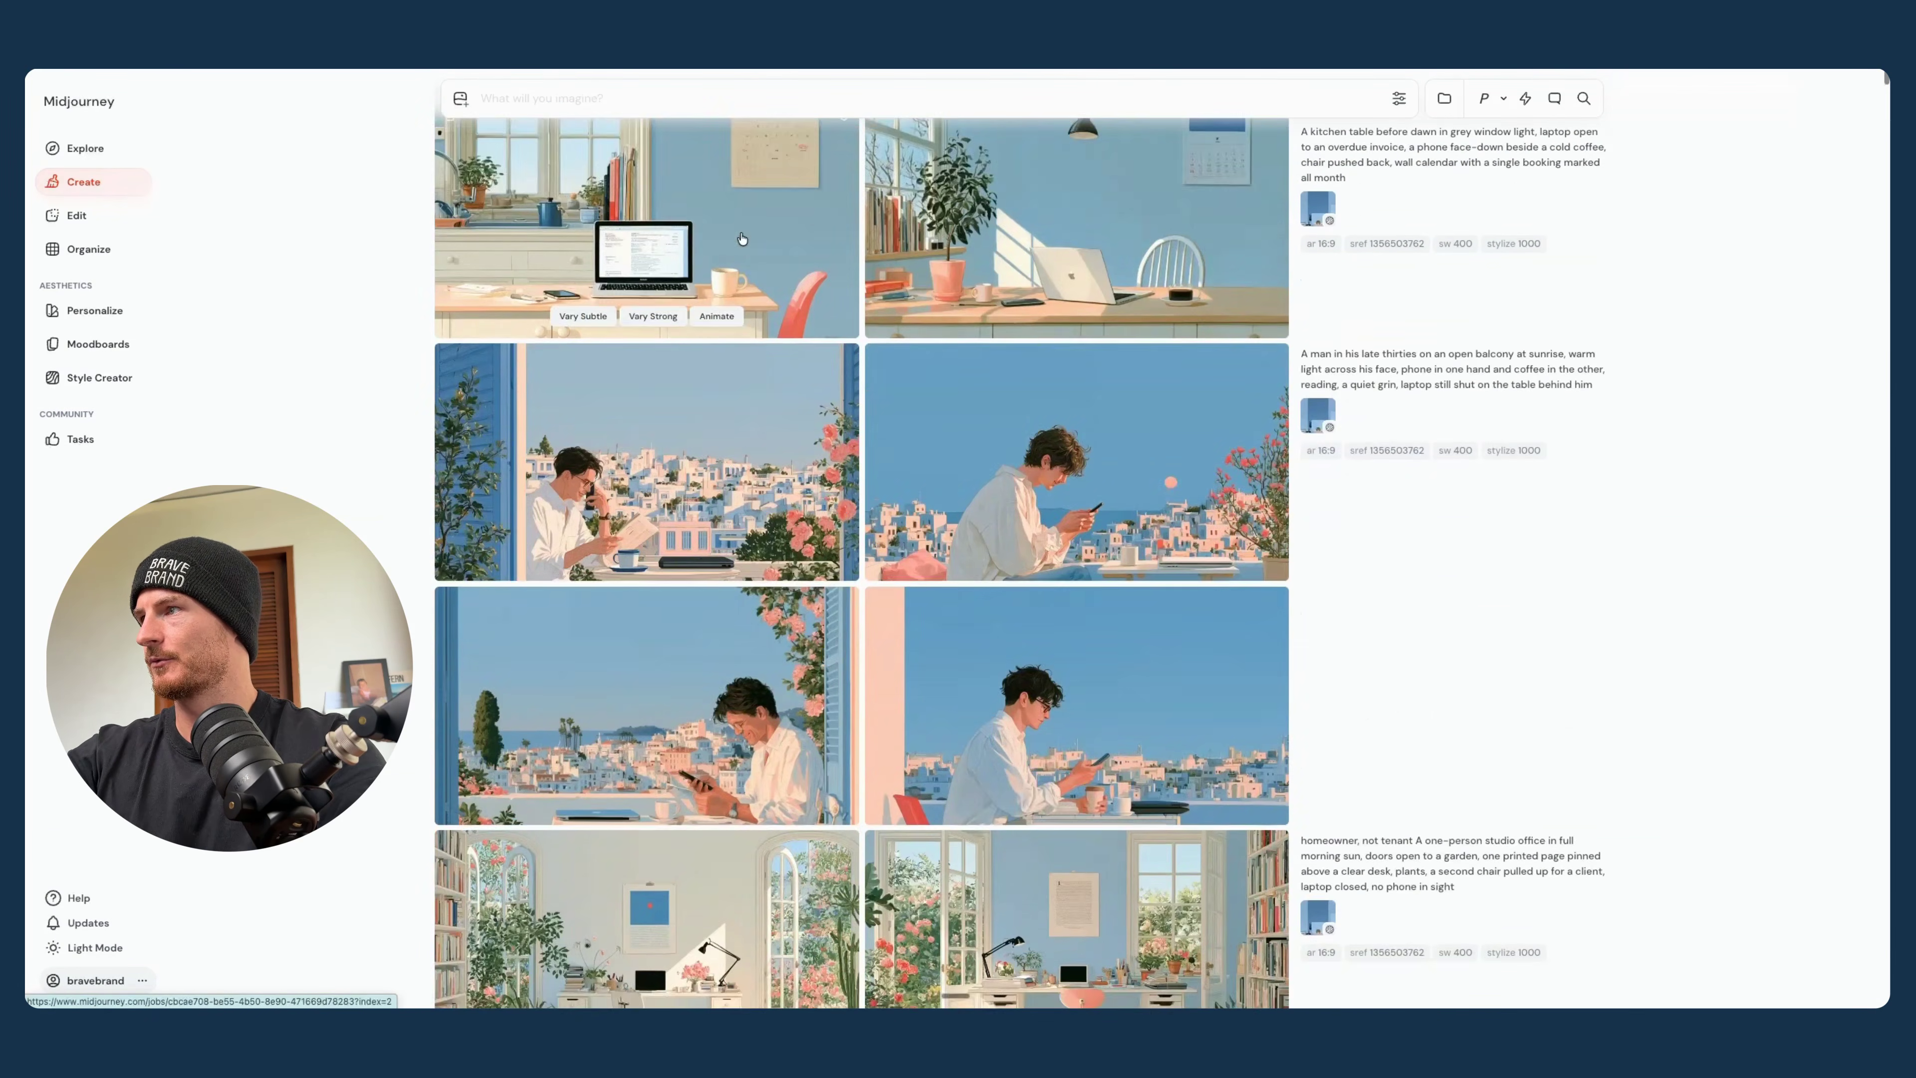
- Trash the unwanted batches generated without the image style reference, including the 4:5 scenes of the man in a desk chair at 1am
scroll(741, 238, "down", 10)
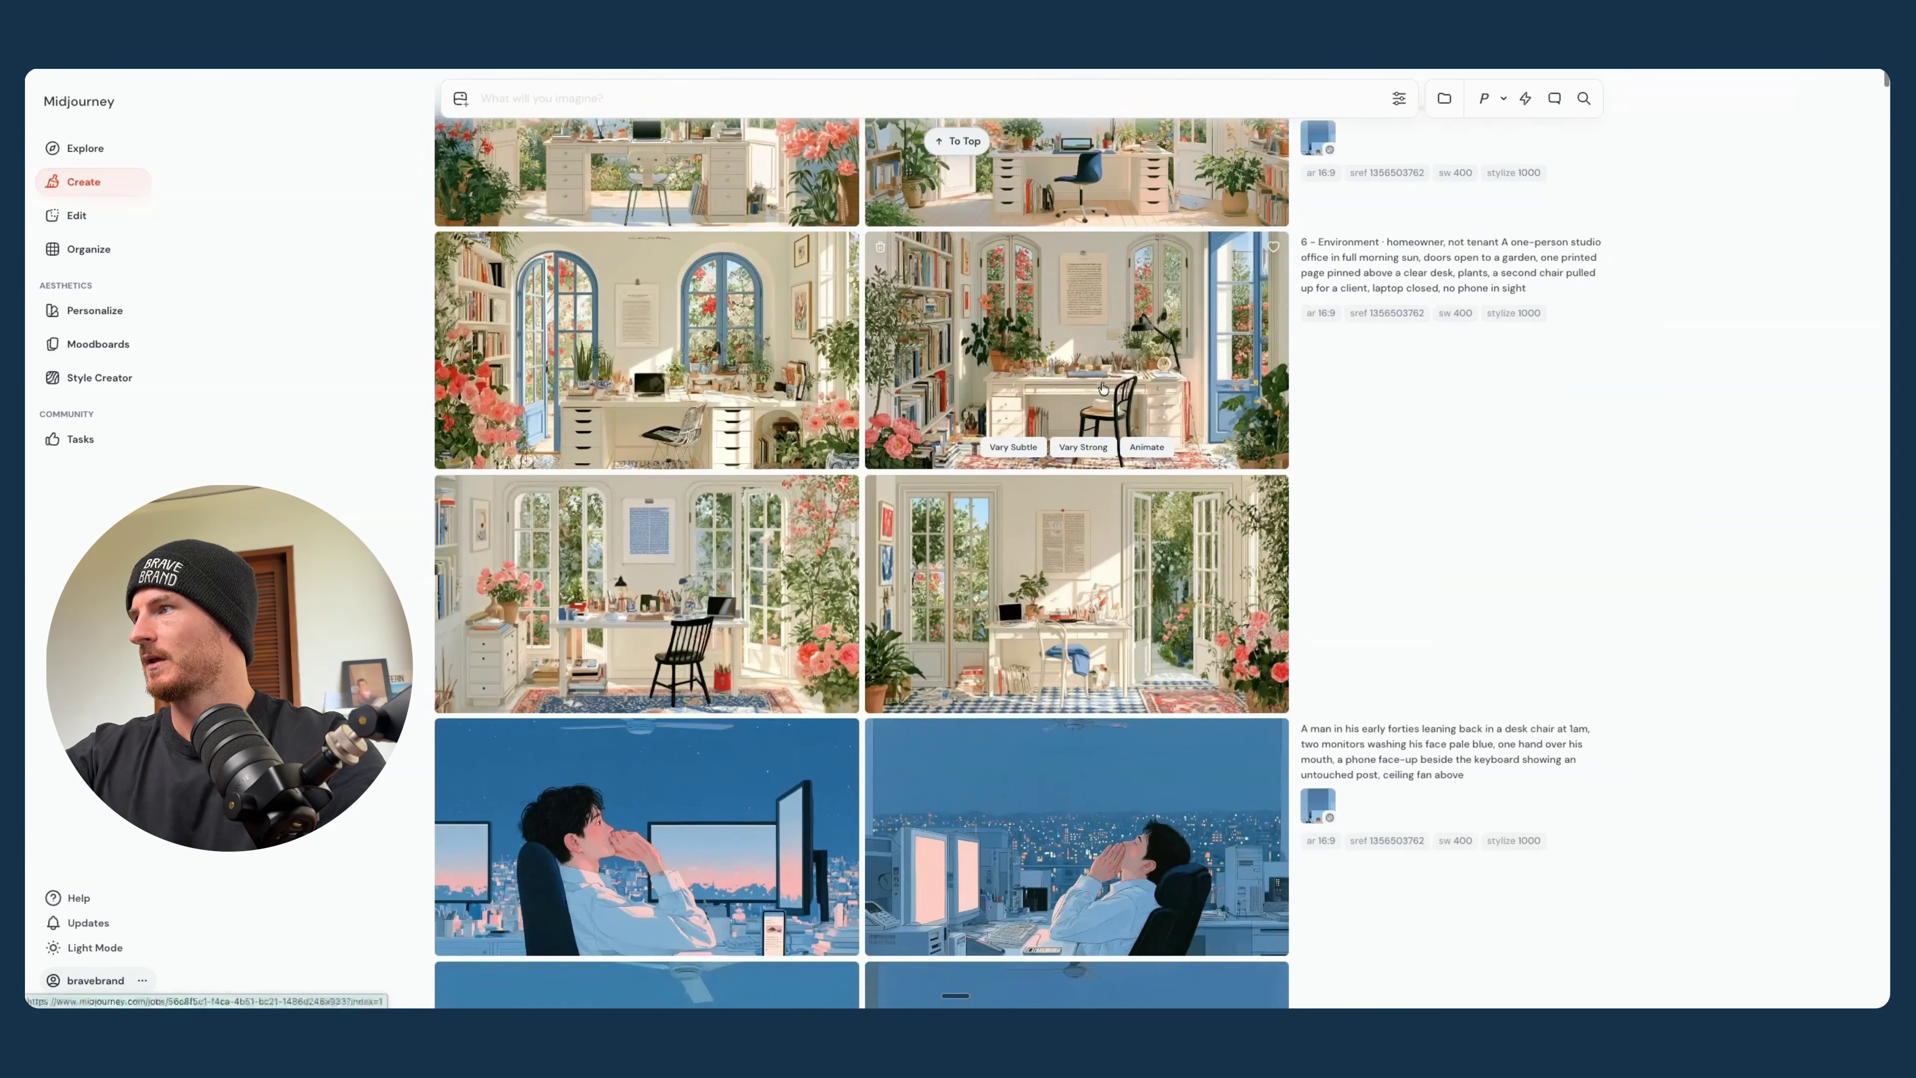
left_click(1409, 701)
scroll(1128, 421, "down", 10)
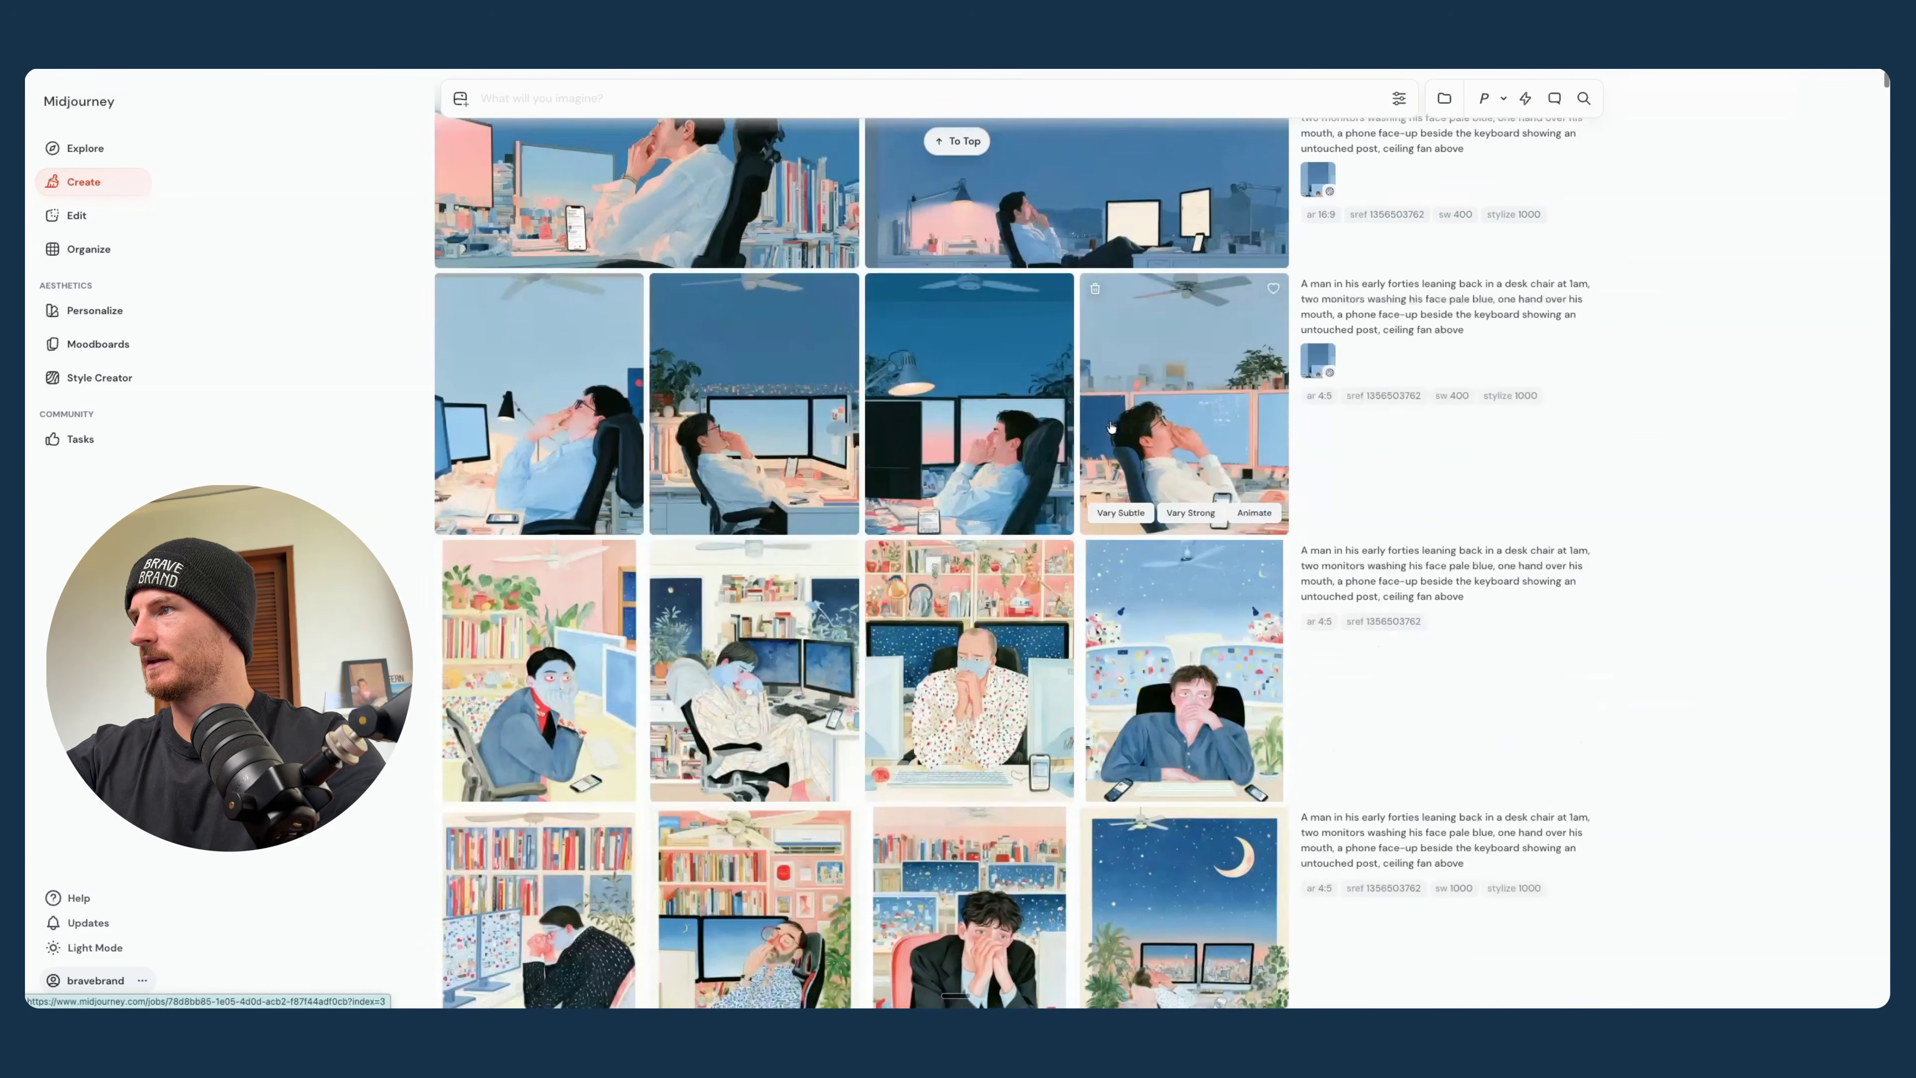
scroll(1110, 427, "down", 3)
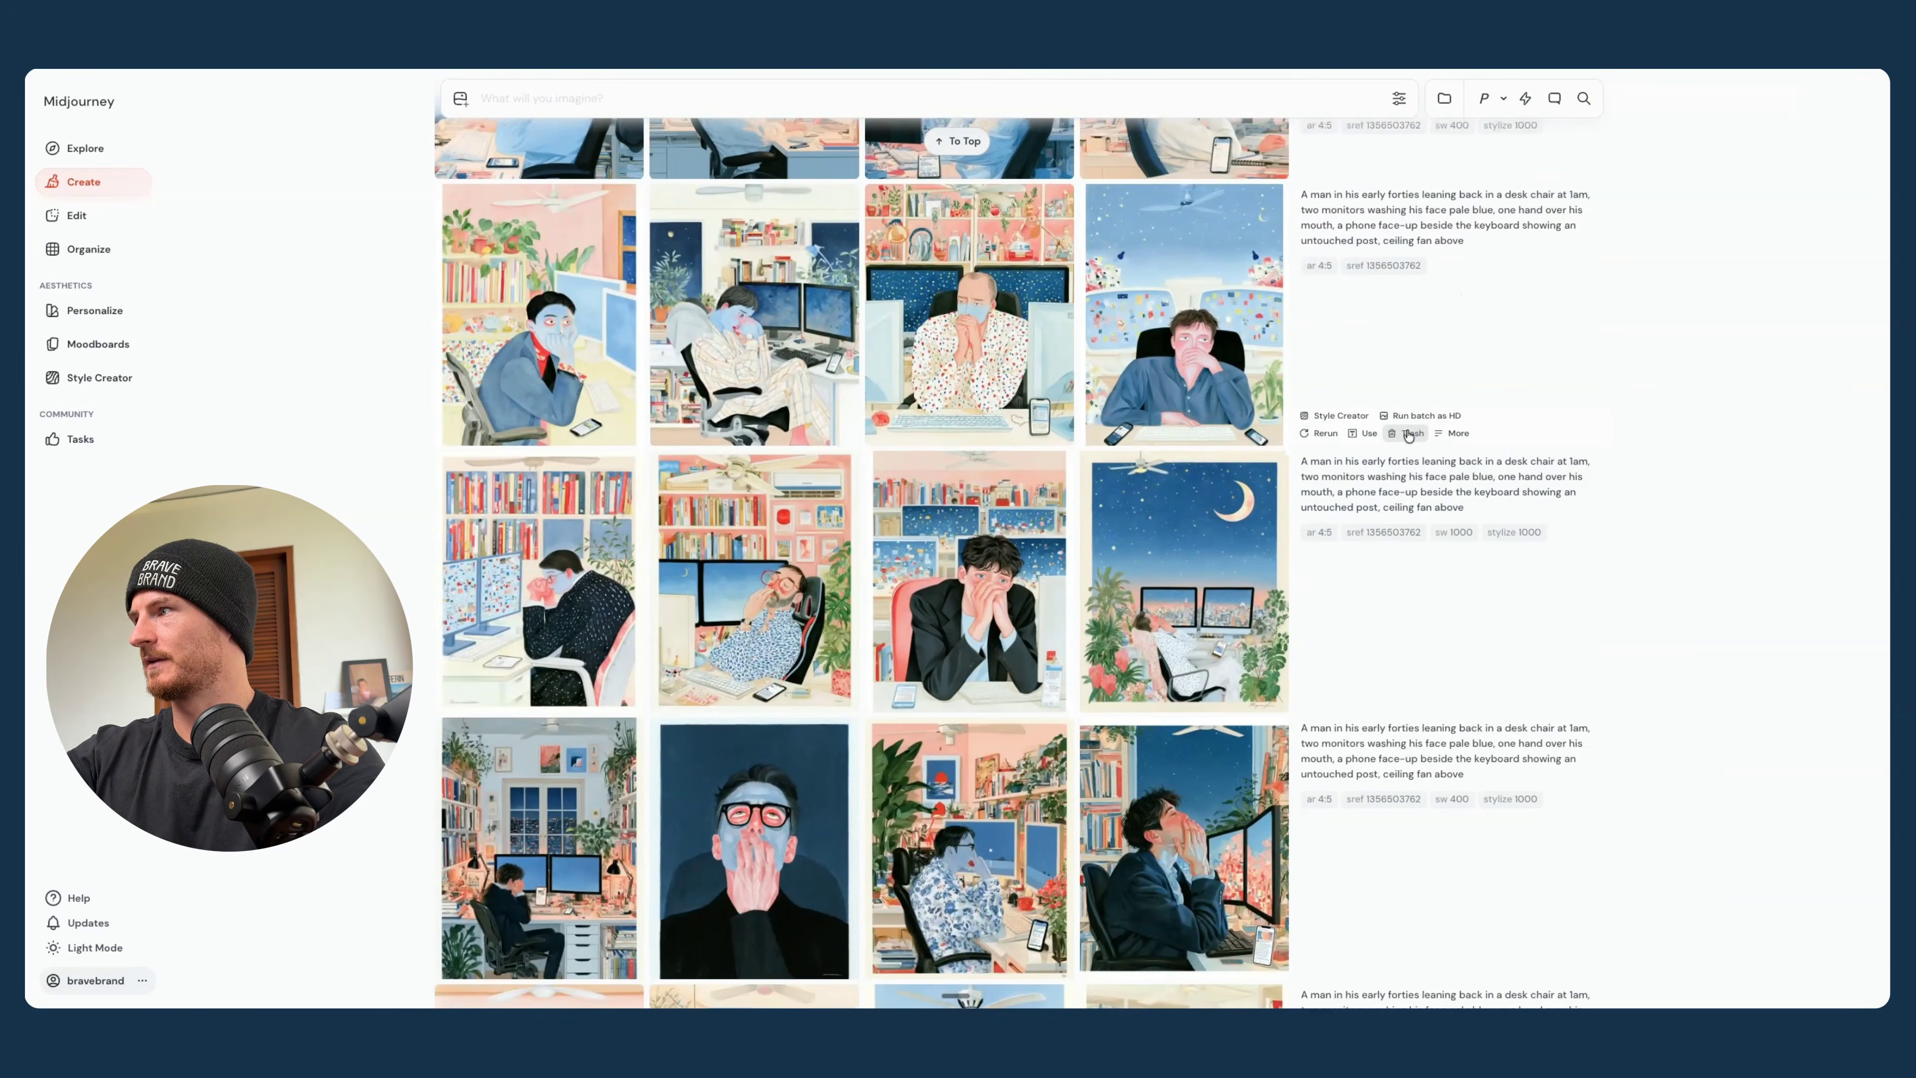
left_click(1403, 435)
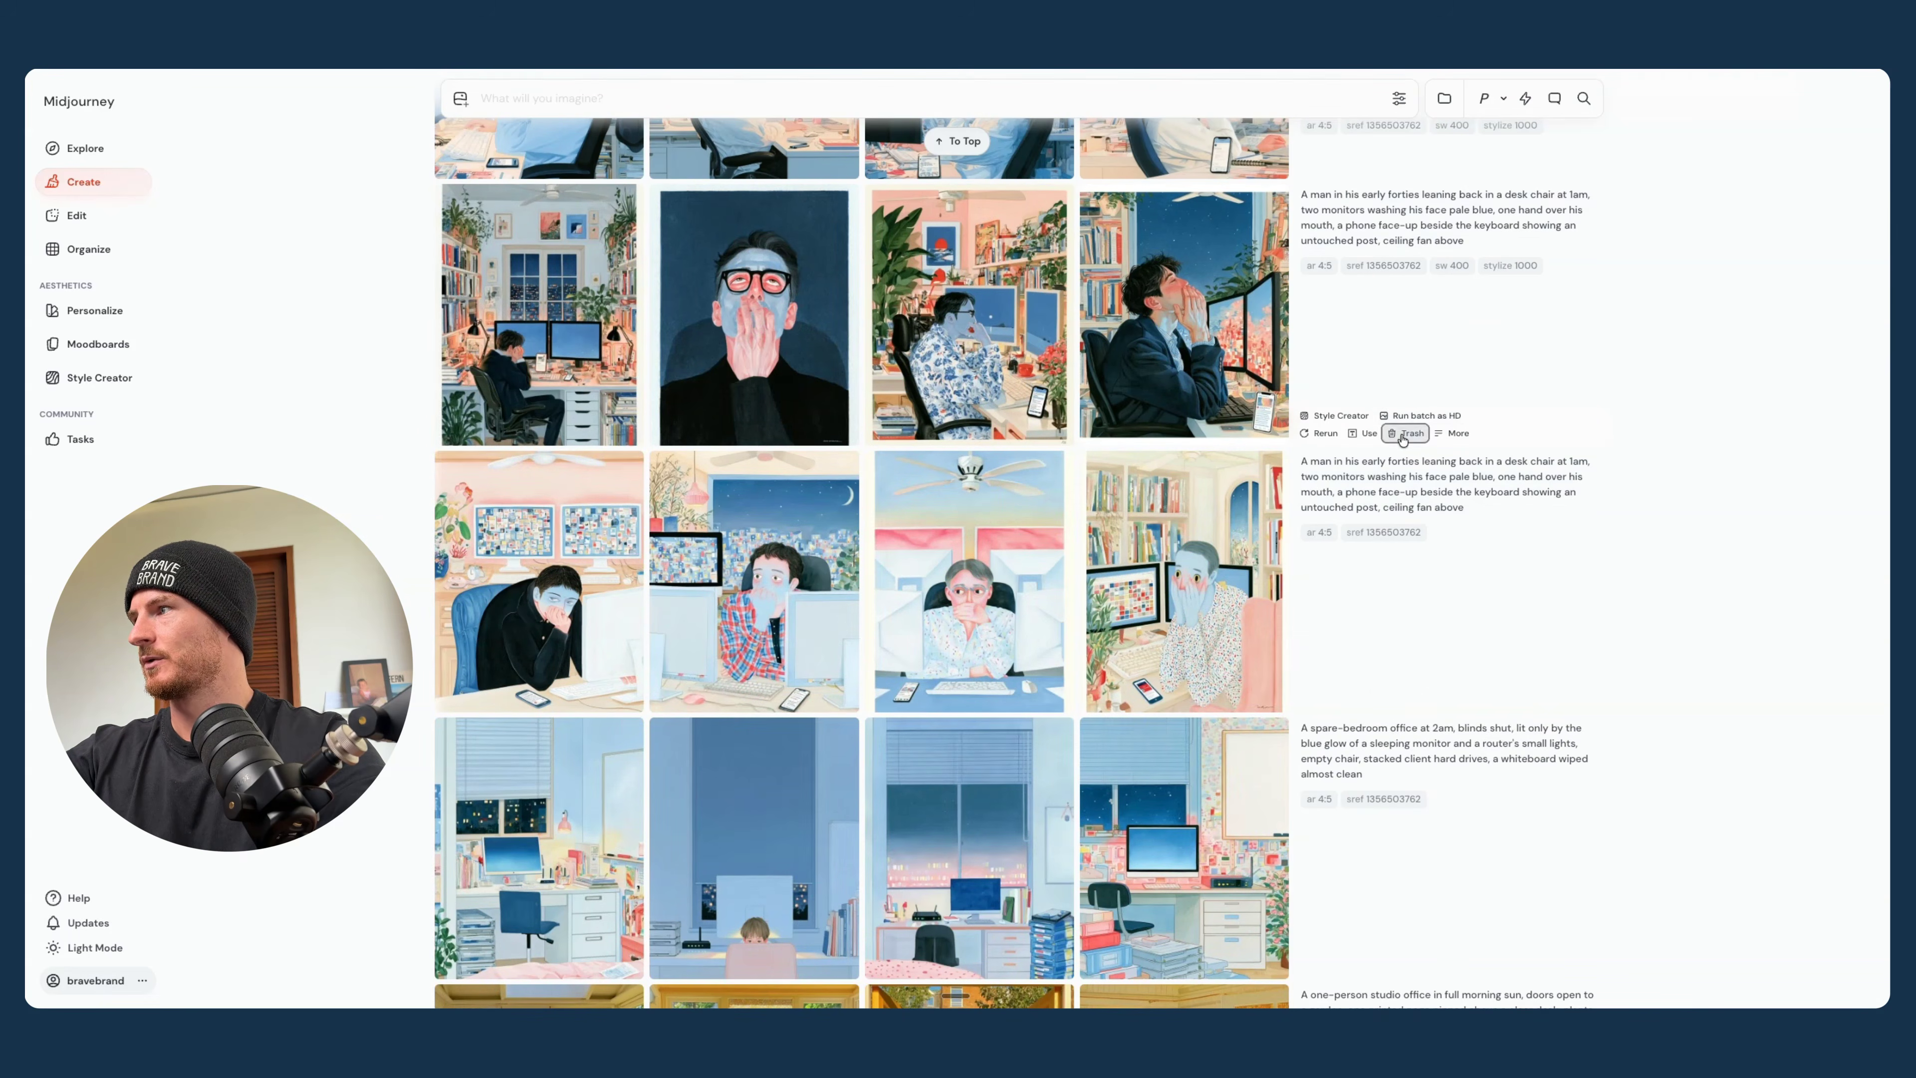
left_click(1403, 435)
left_click(1409, 434)
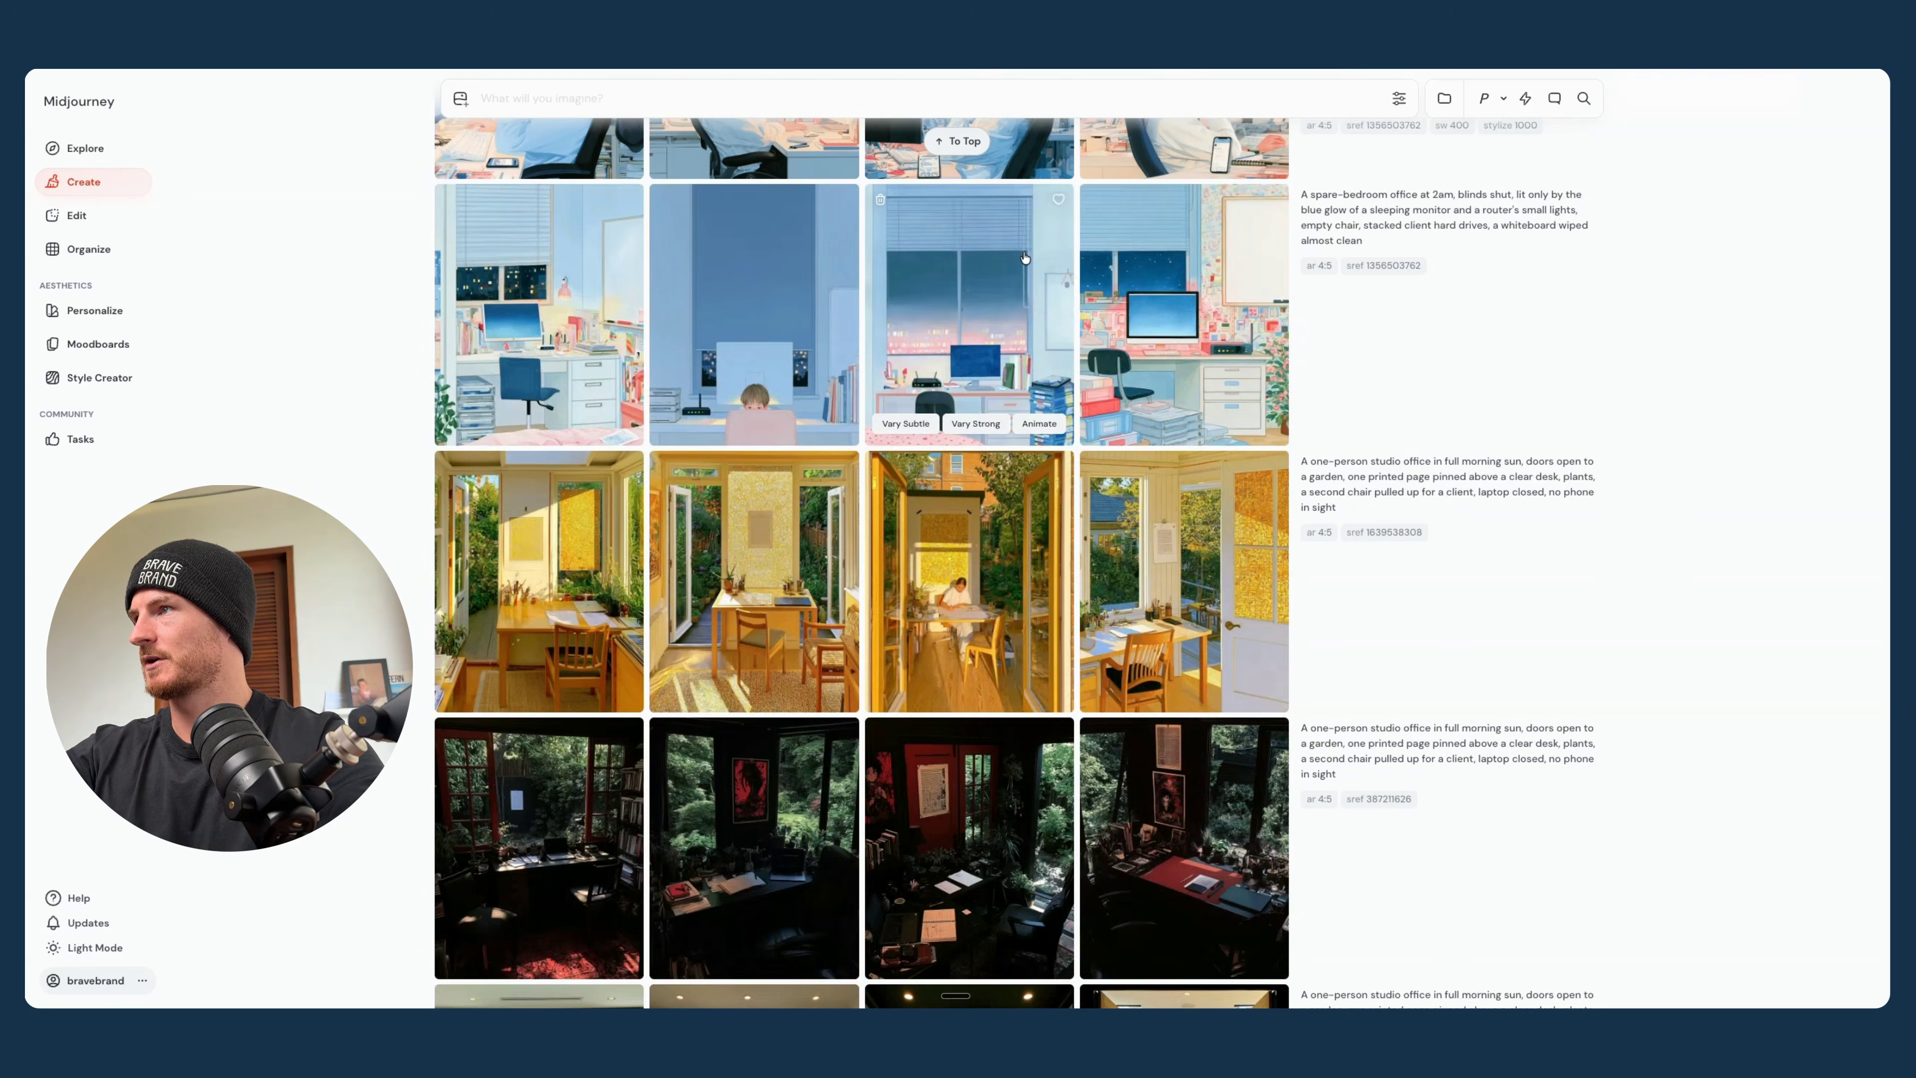
scroll(1025, 258, "up", 10)
scroll(1024, 258, "up", 12)
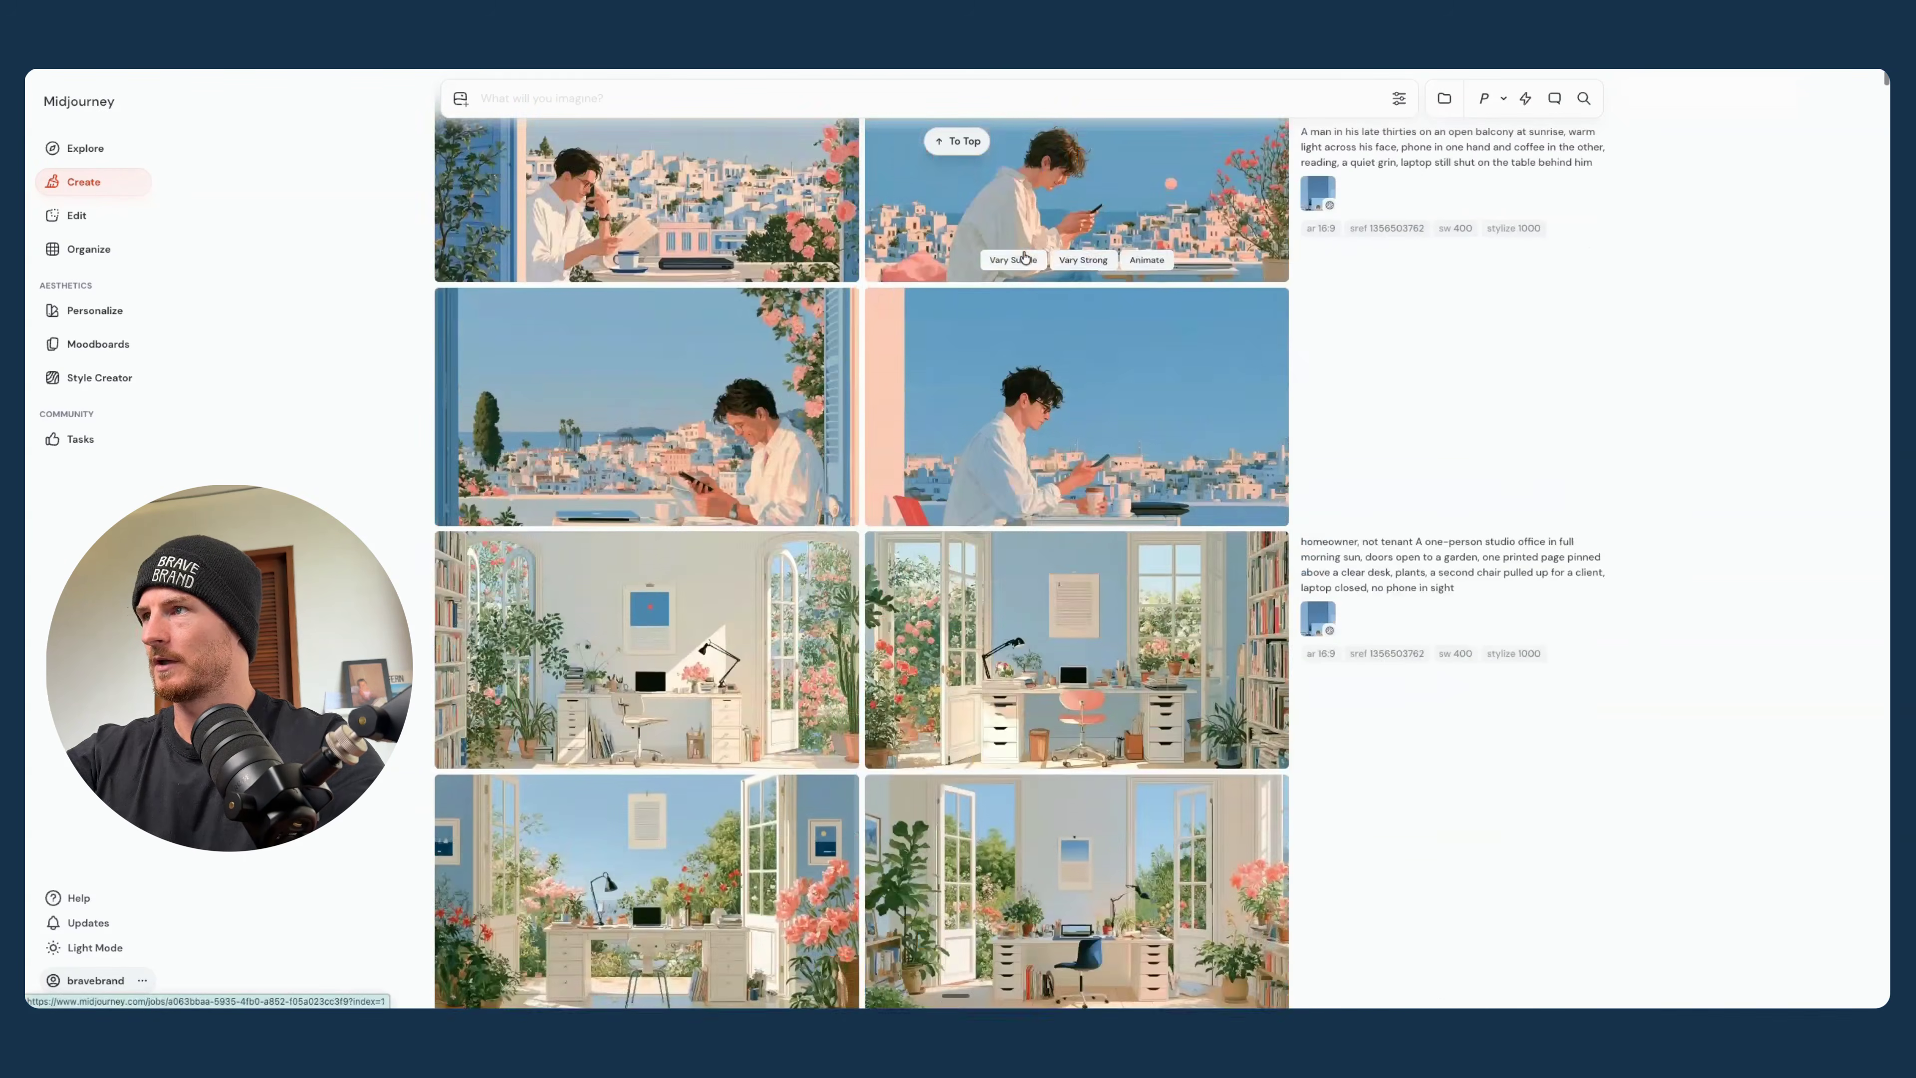
scroll(1025, 257, "up", 2)
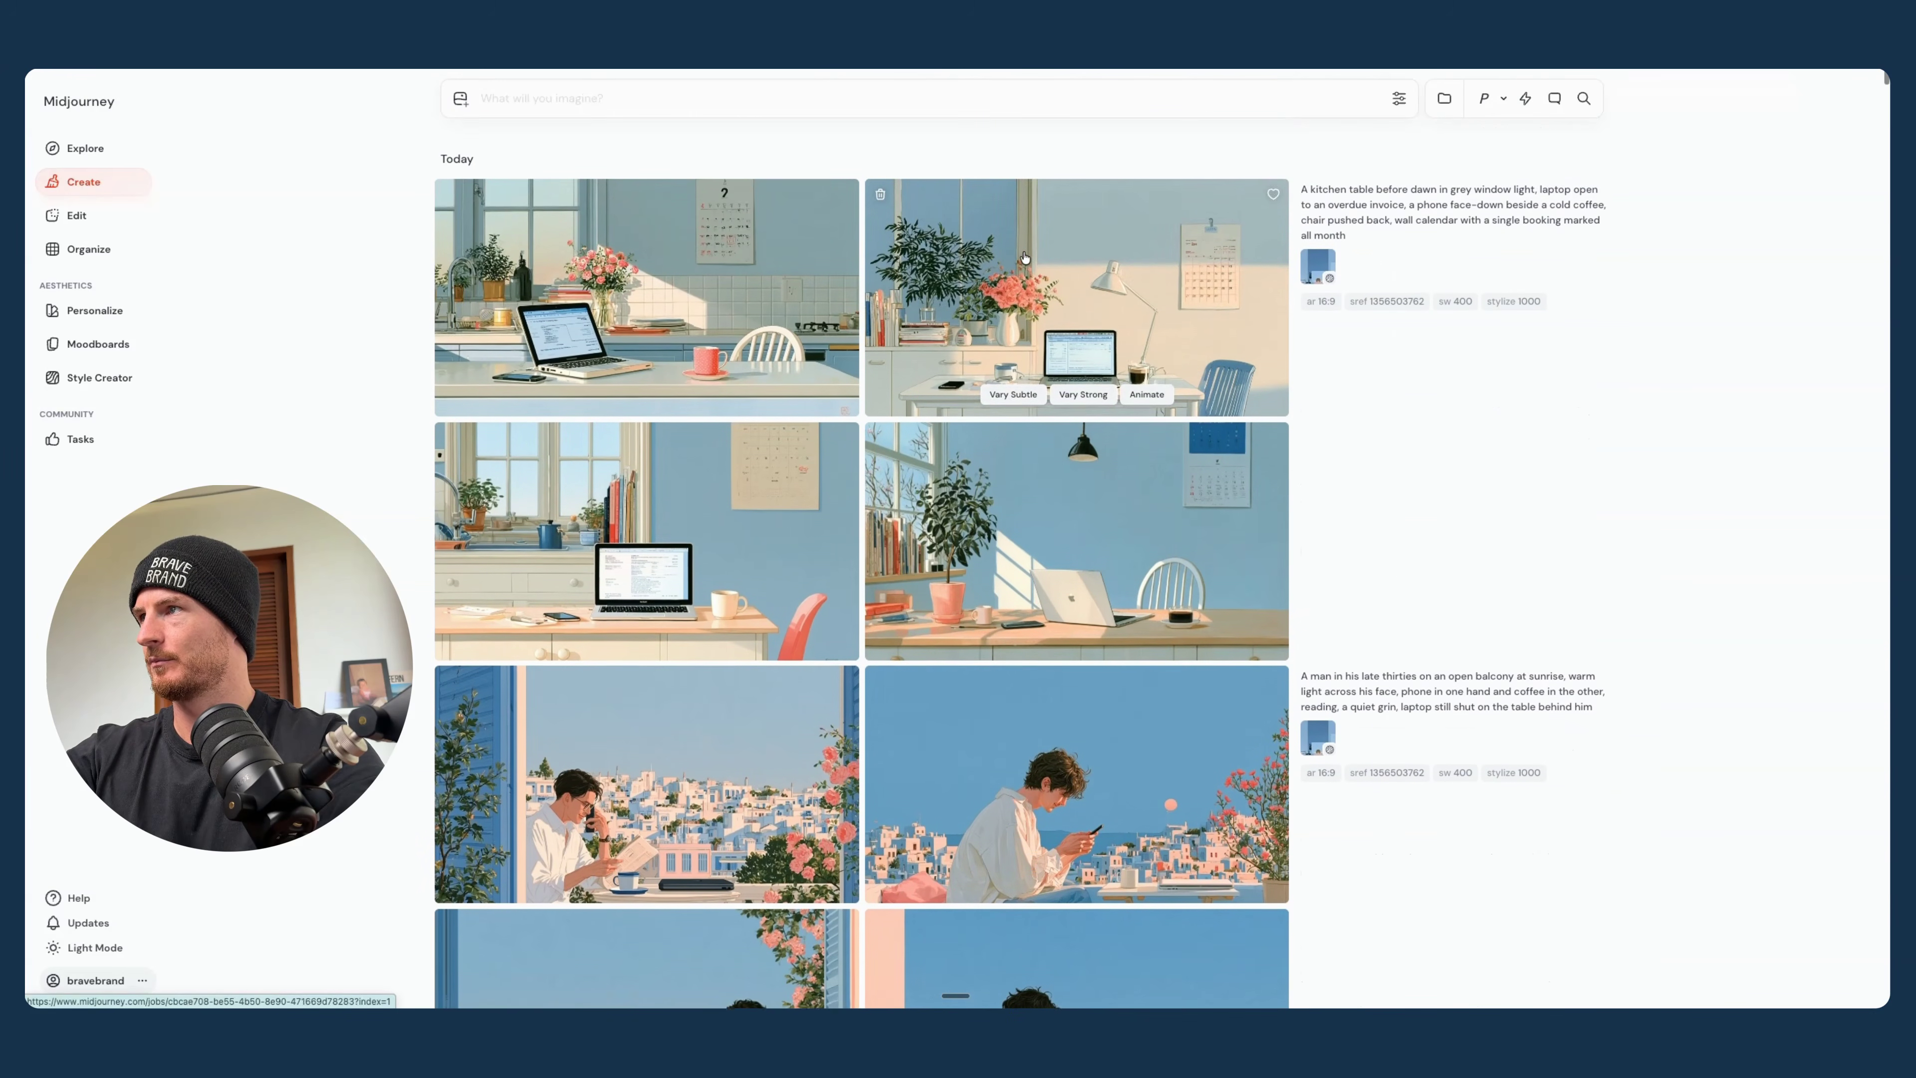
left_click(1403, 300)
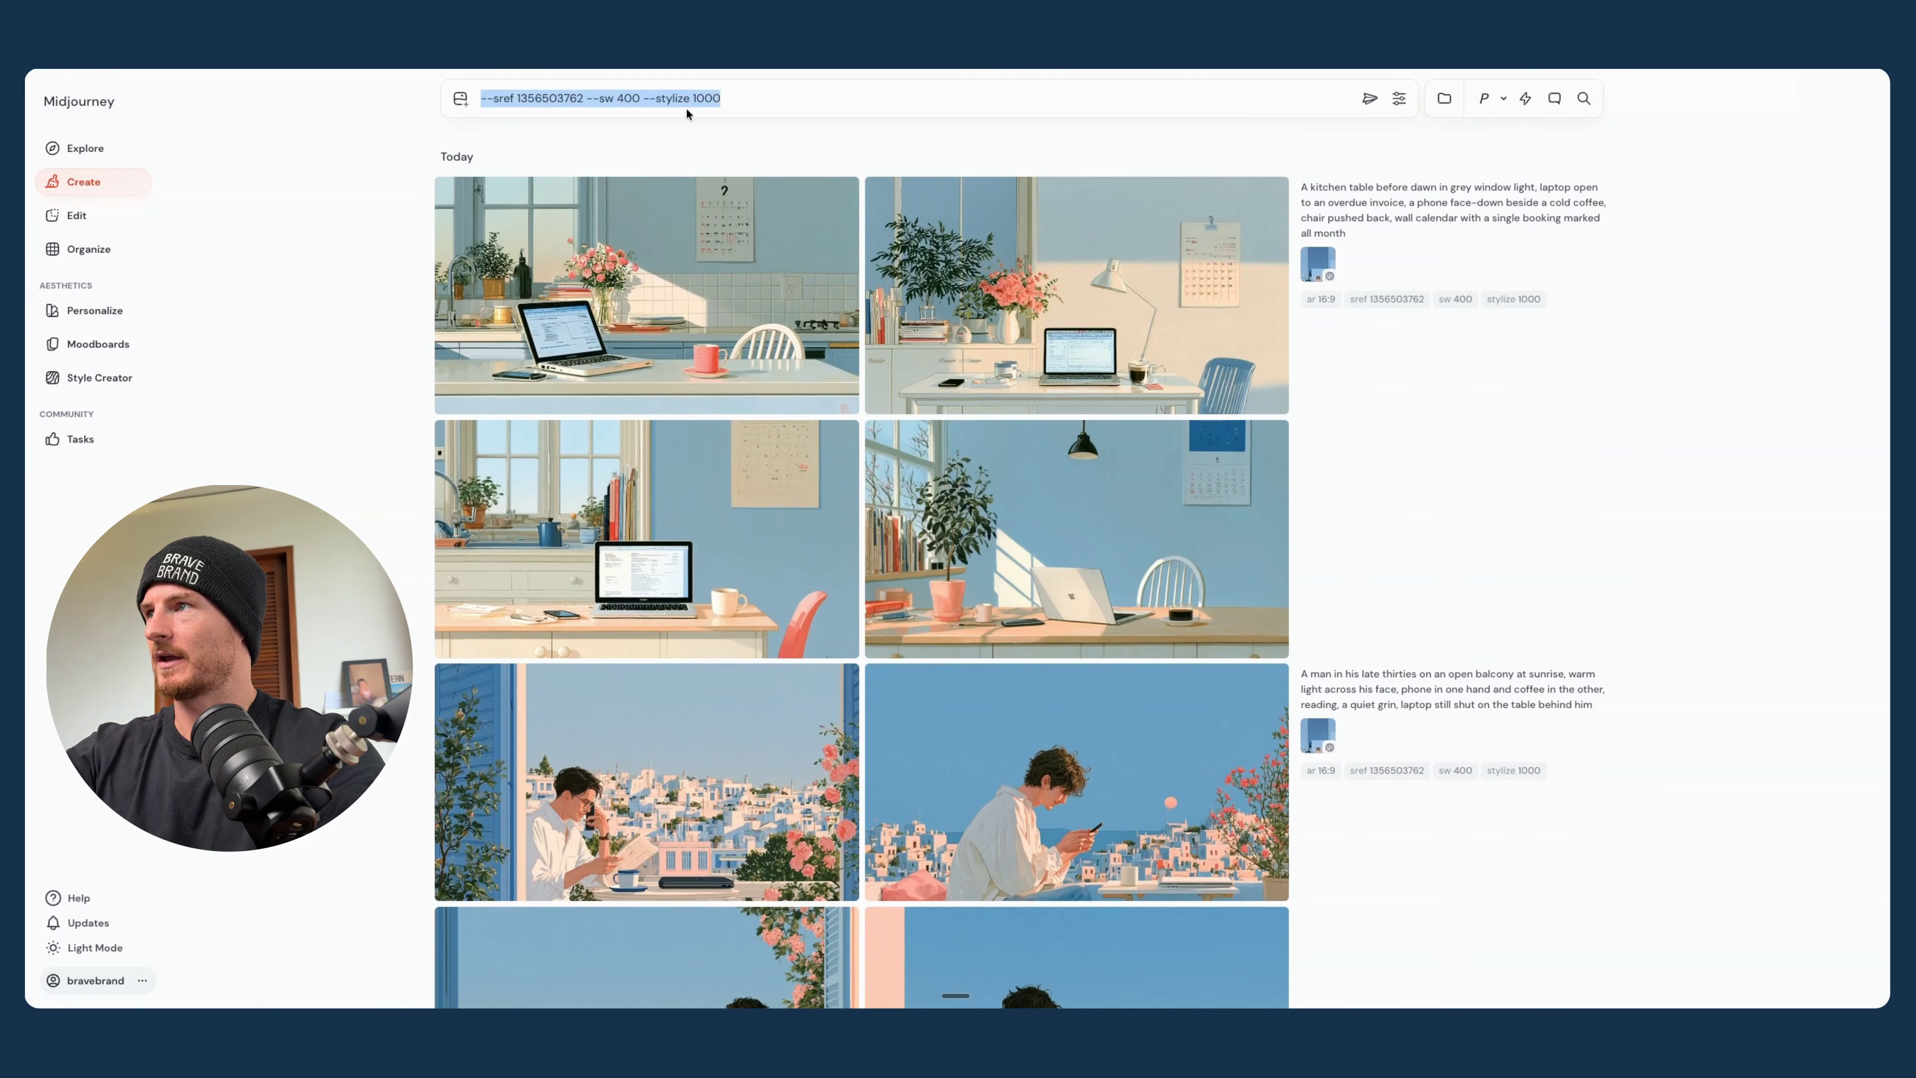
key("BackSpace")
scroll(569, 413, "down", 5)
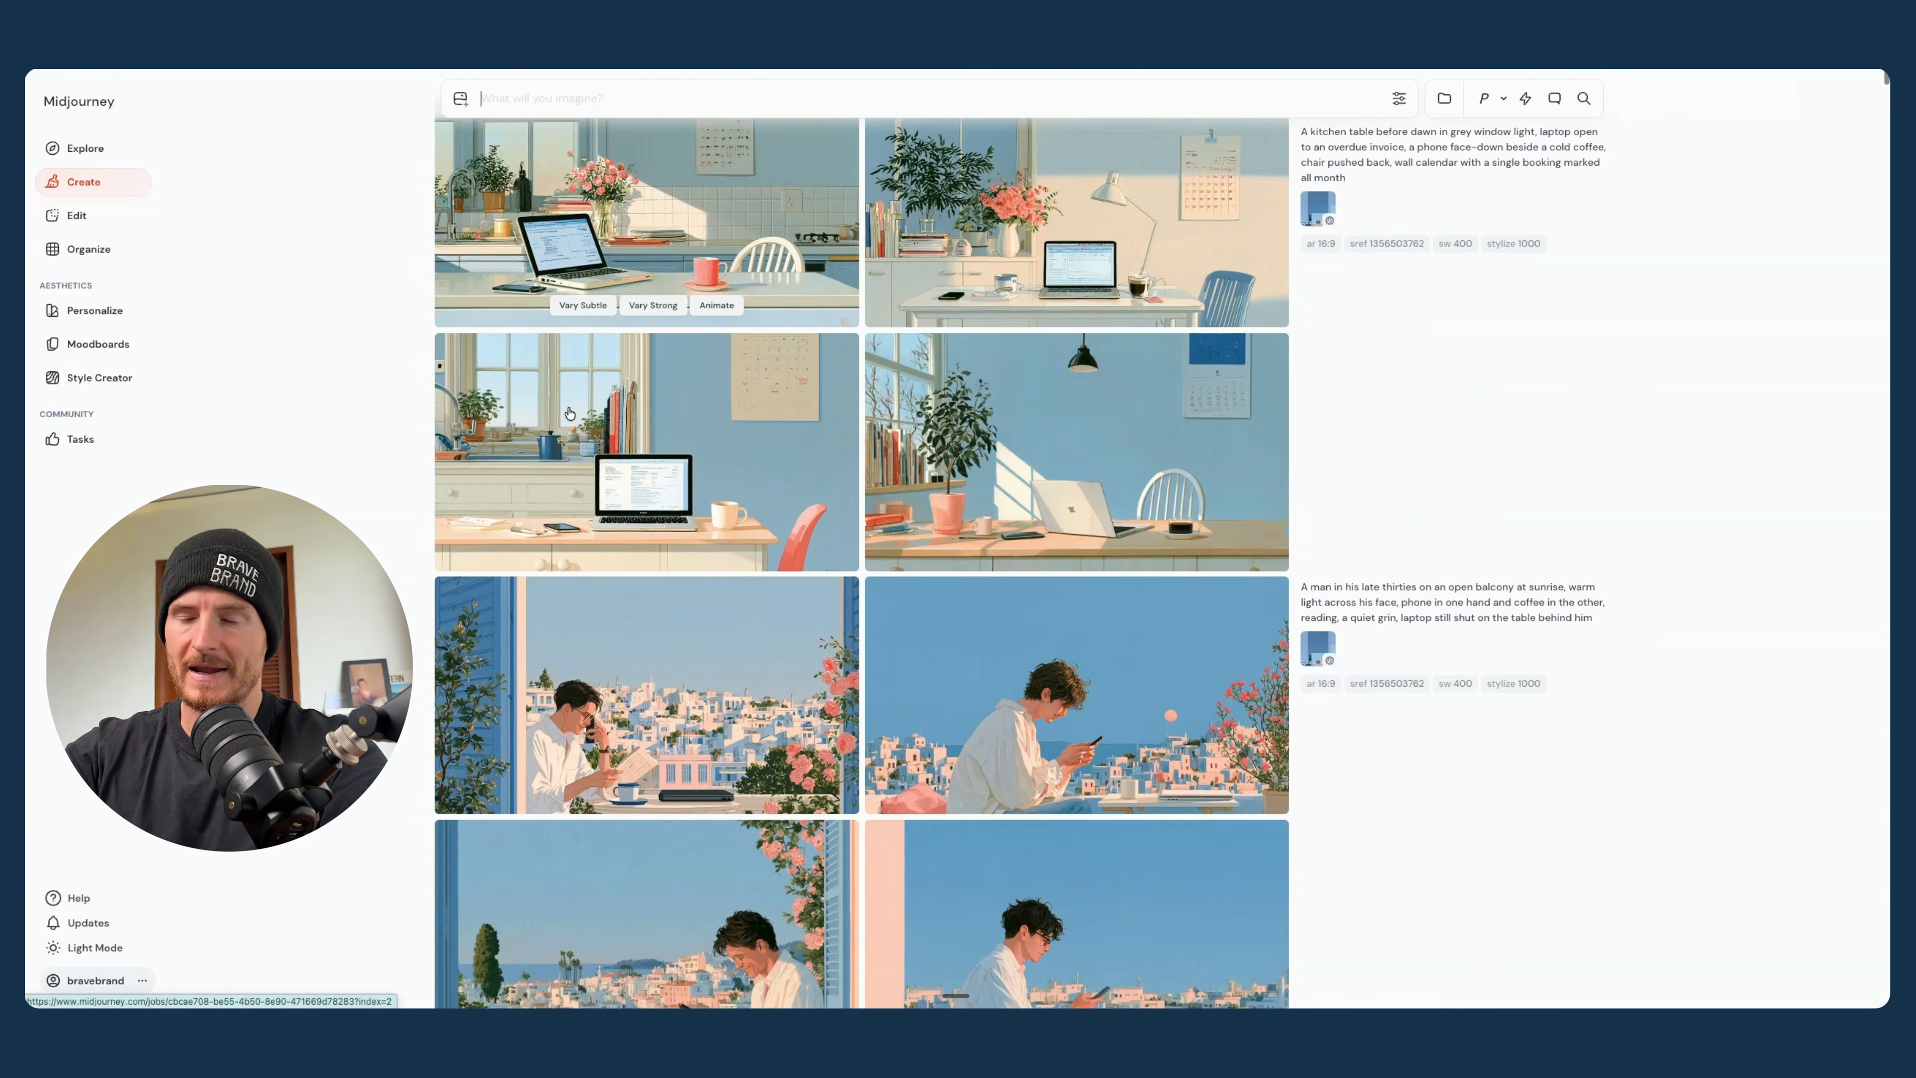
scroll(569, 413, "down", 3)
scroll(572, 414, "up", 4)
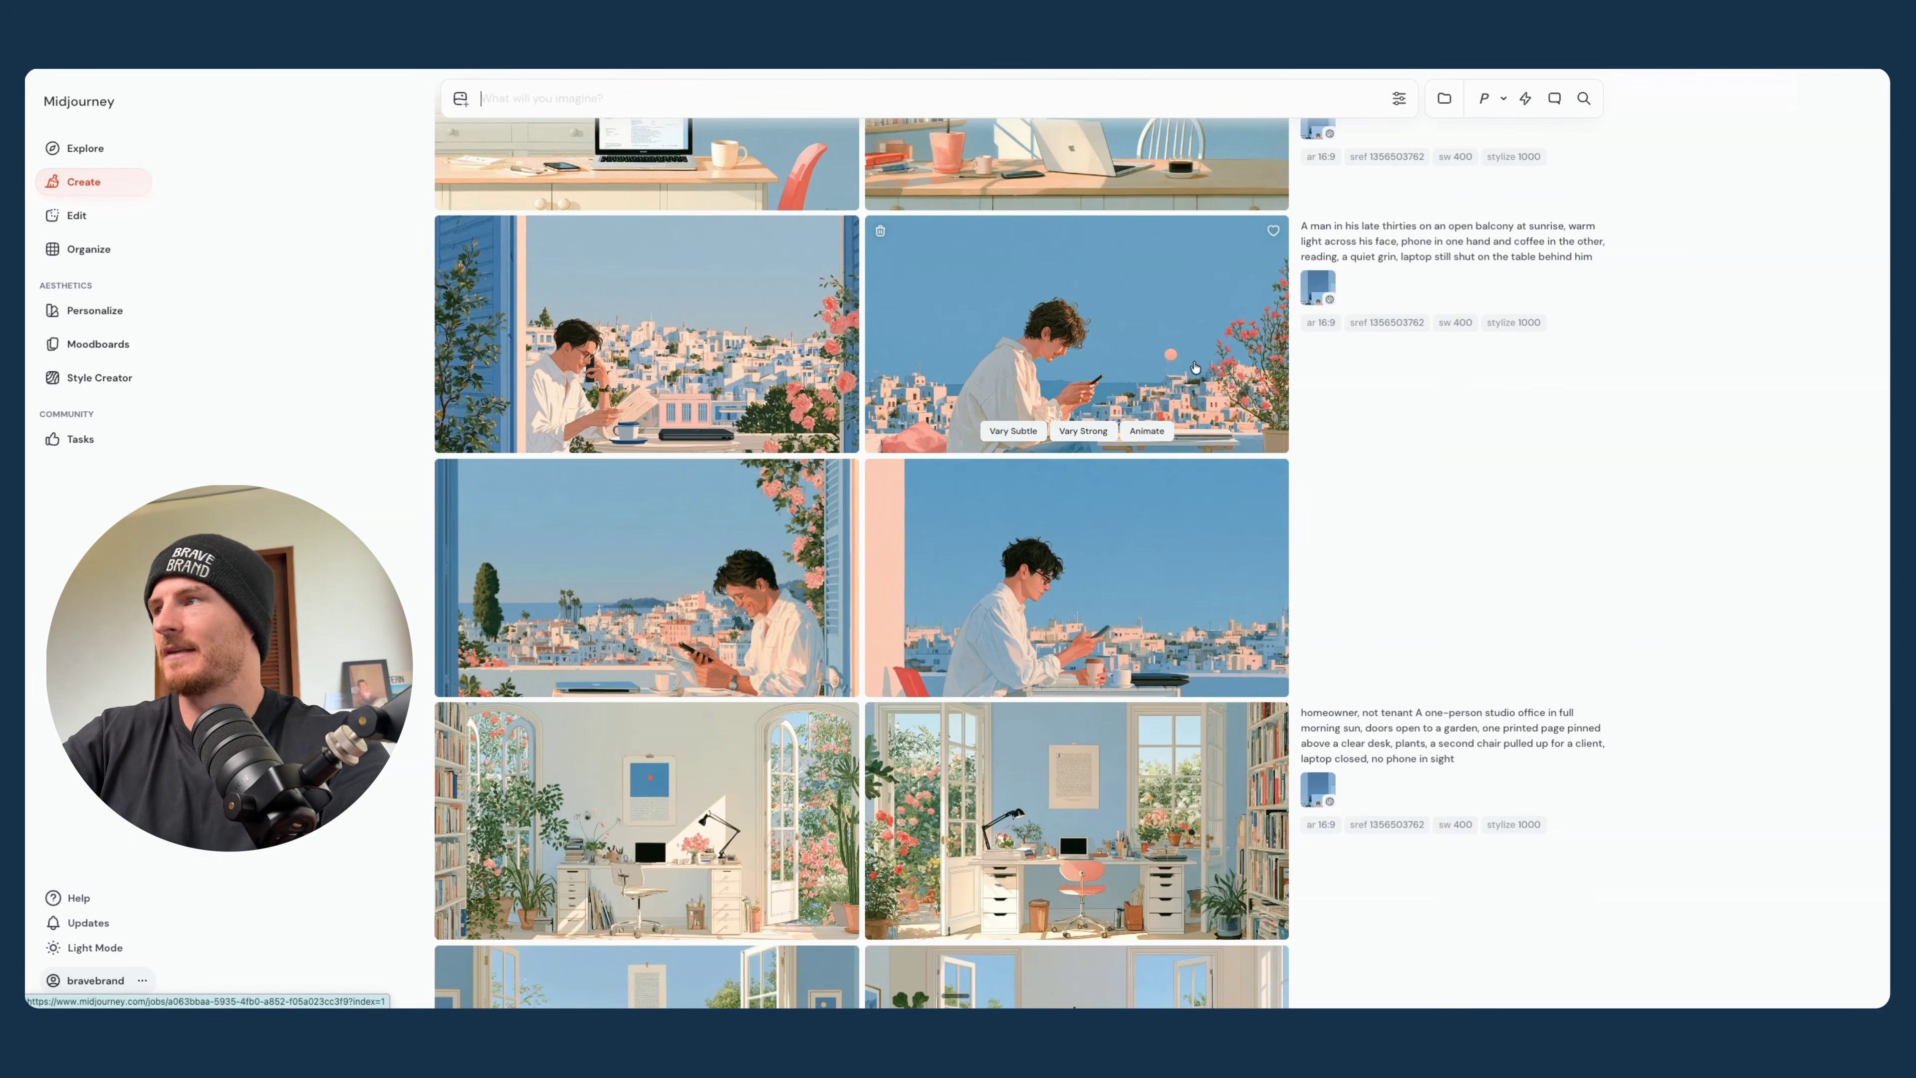
scroll(1338, 460, "up", 6)
key("super+v")
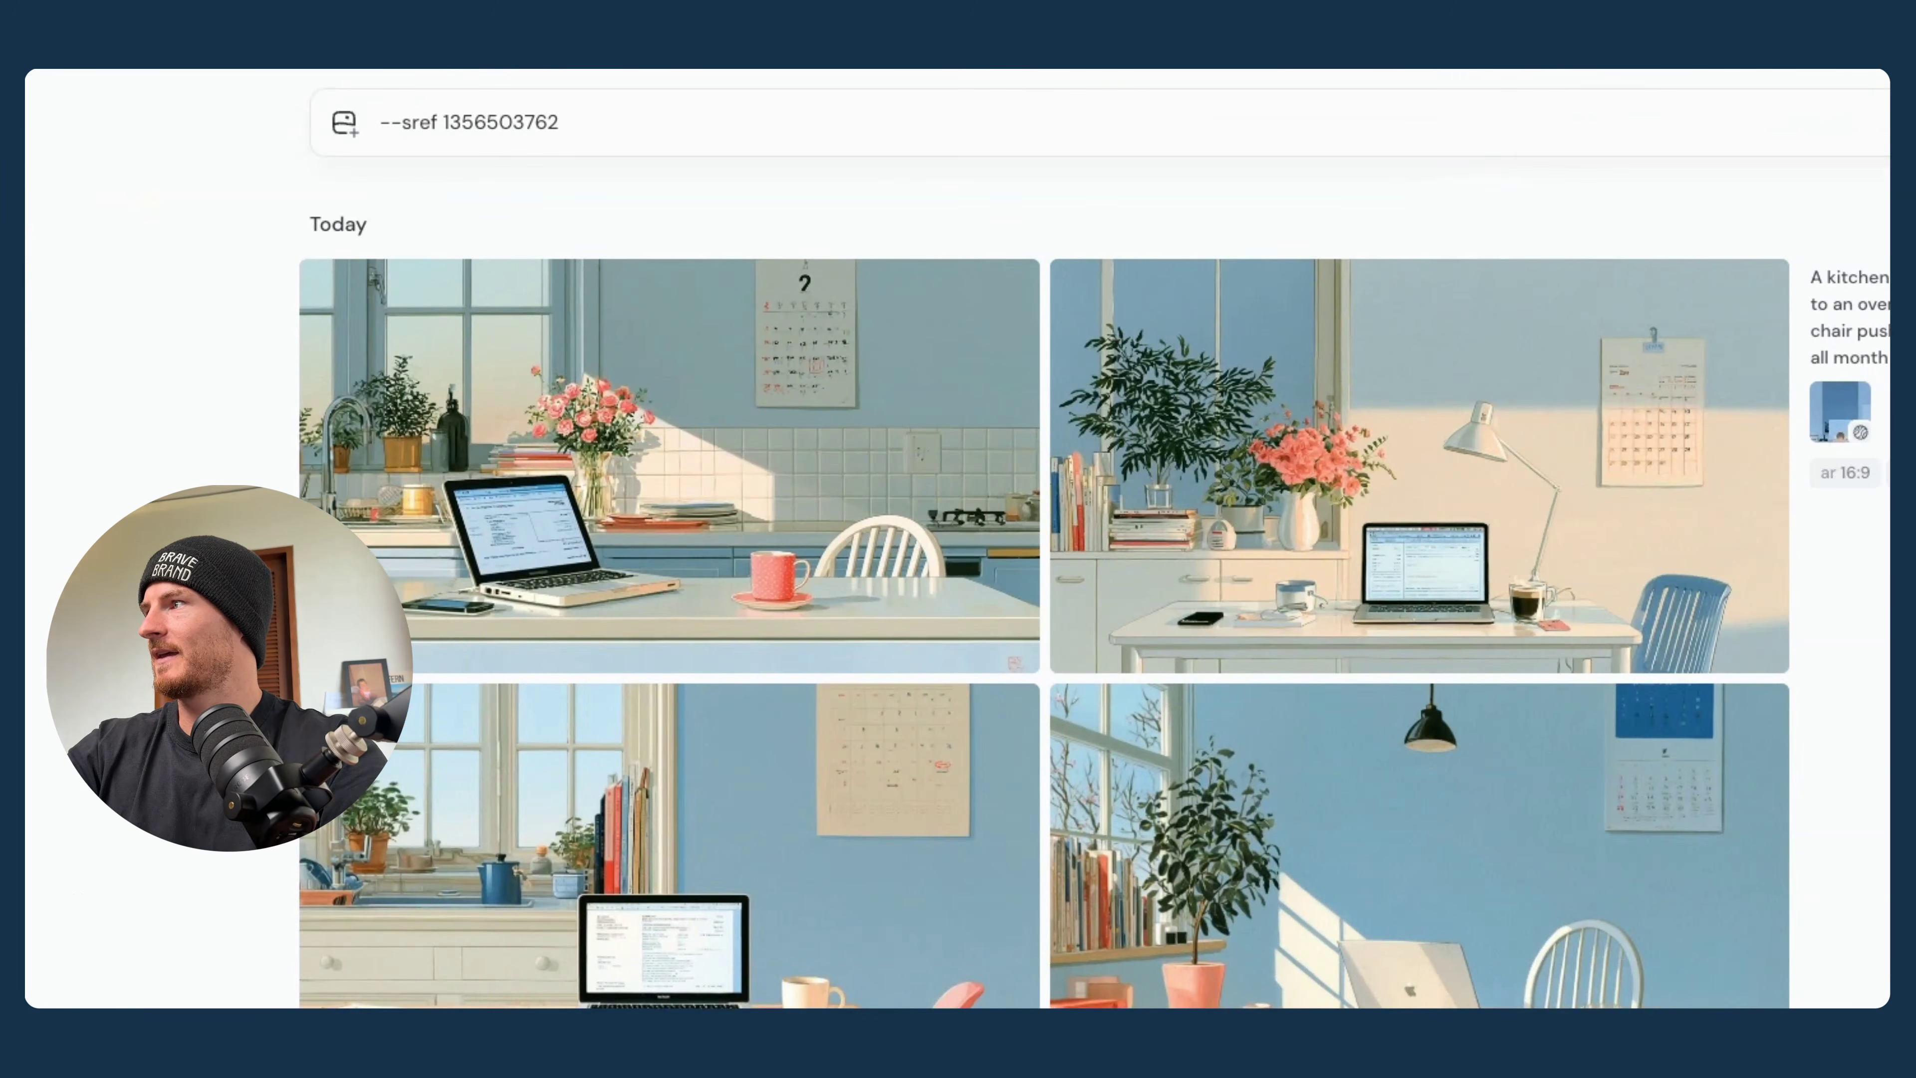
type("--stylize 1000")
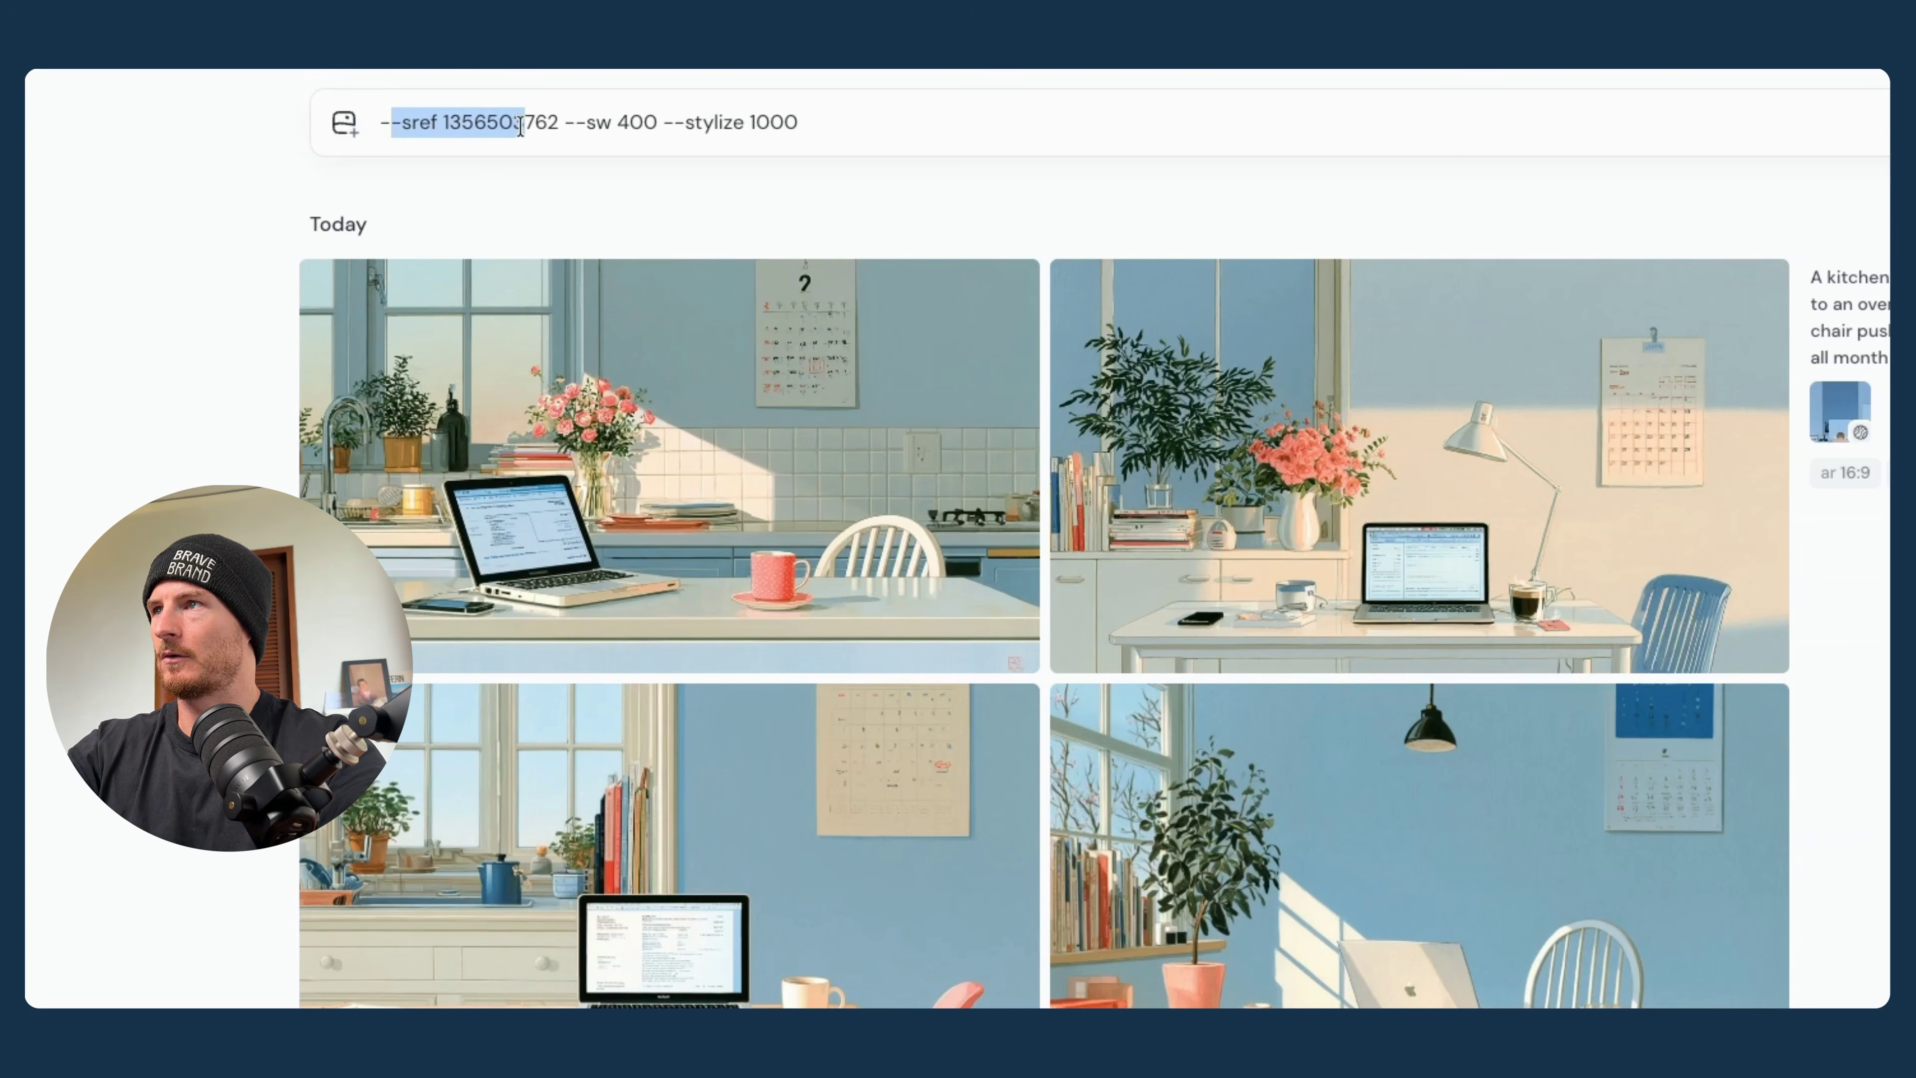
key("Right")
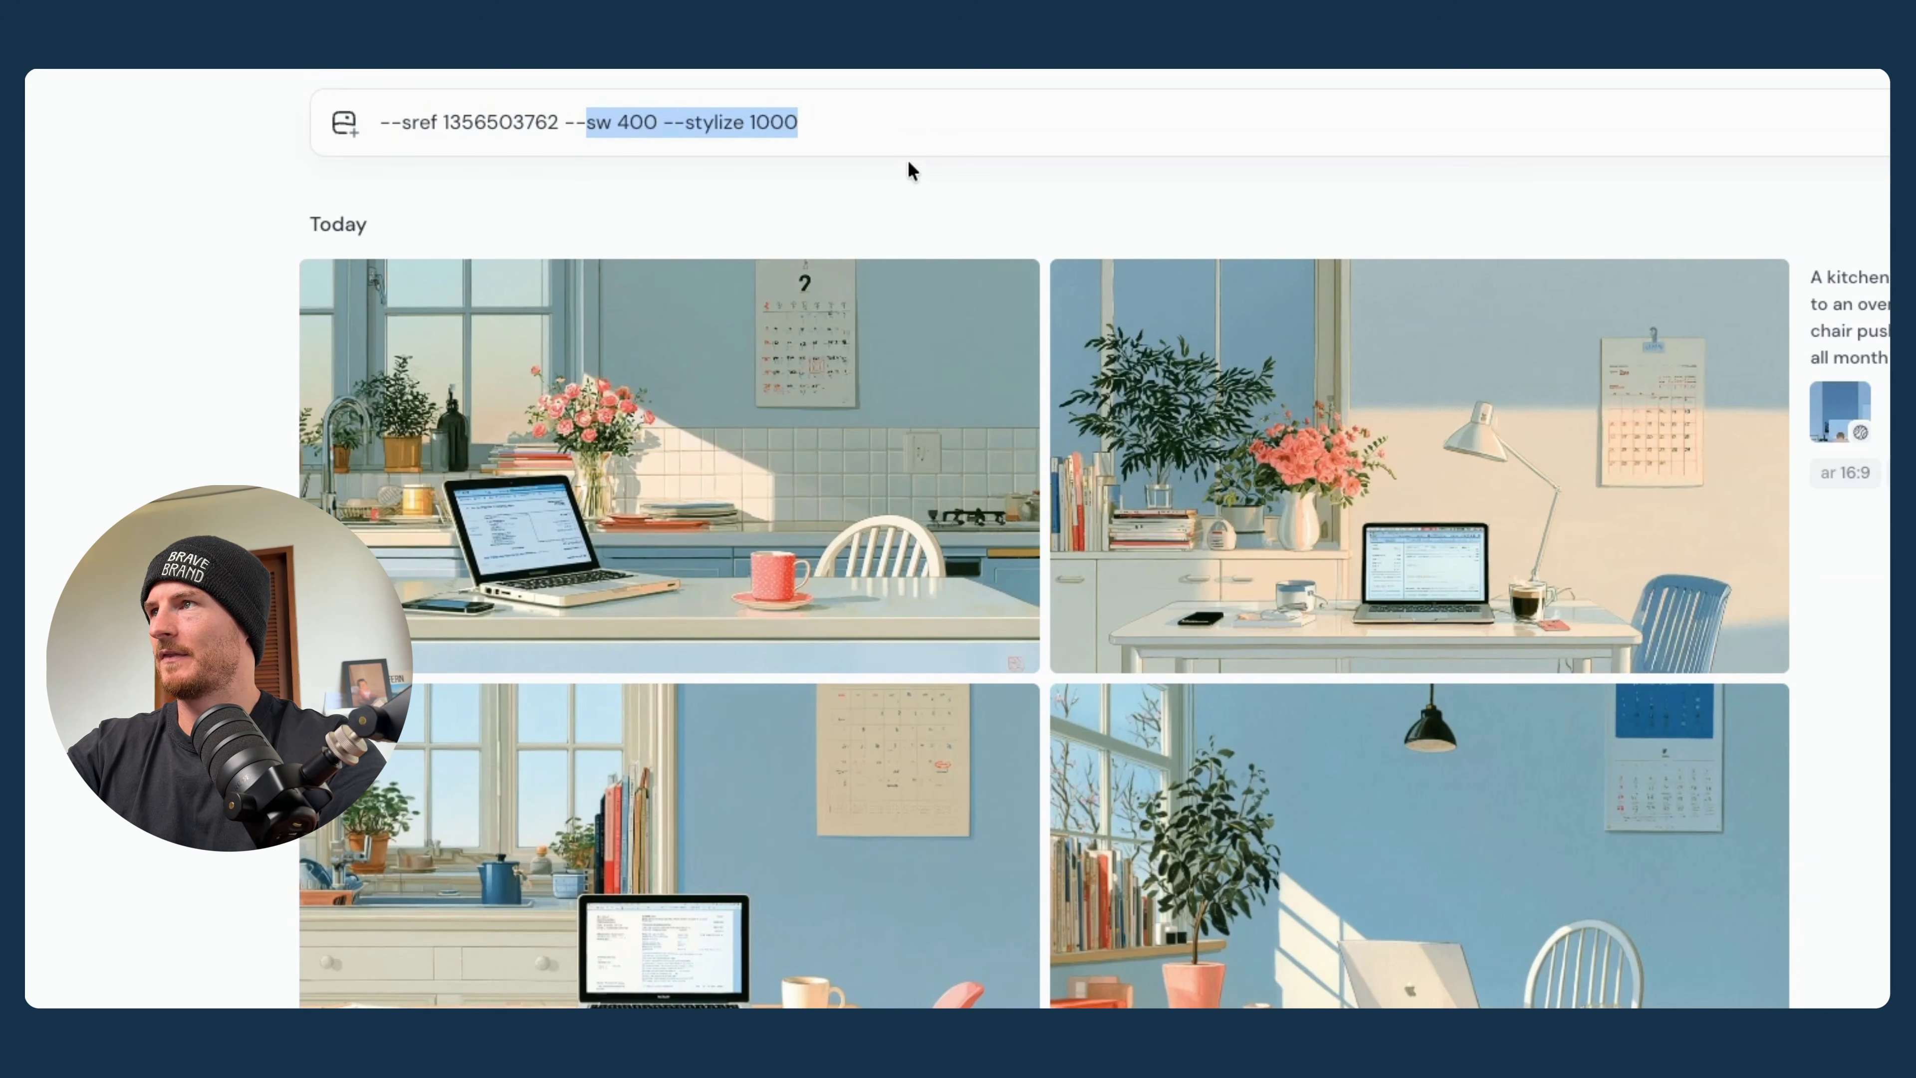
left_click_drag(907, 124, 209, 128)
key("super+c")
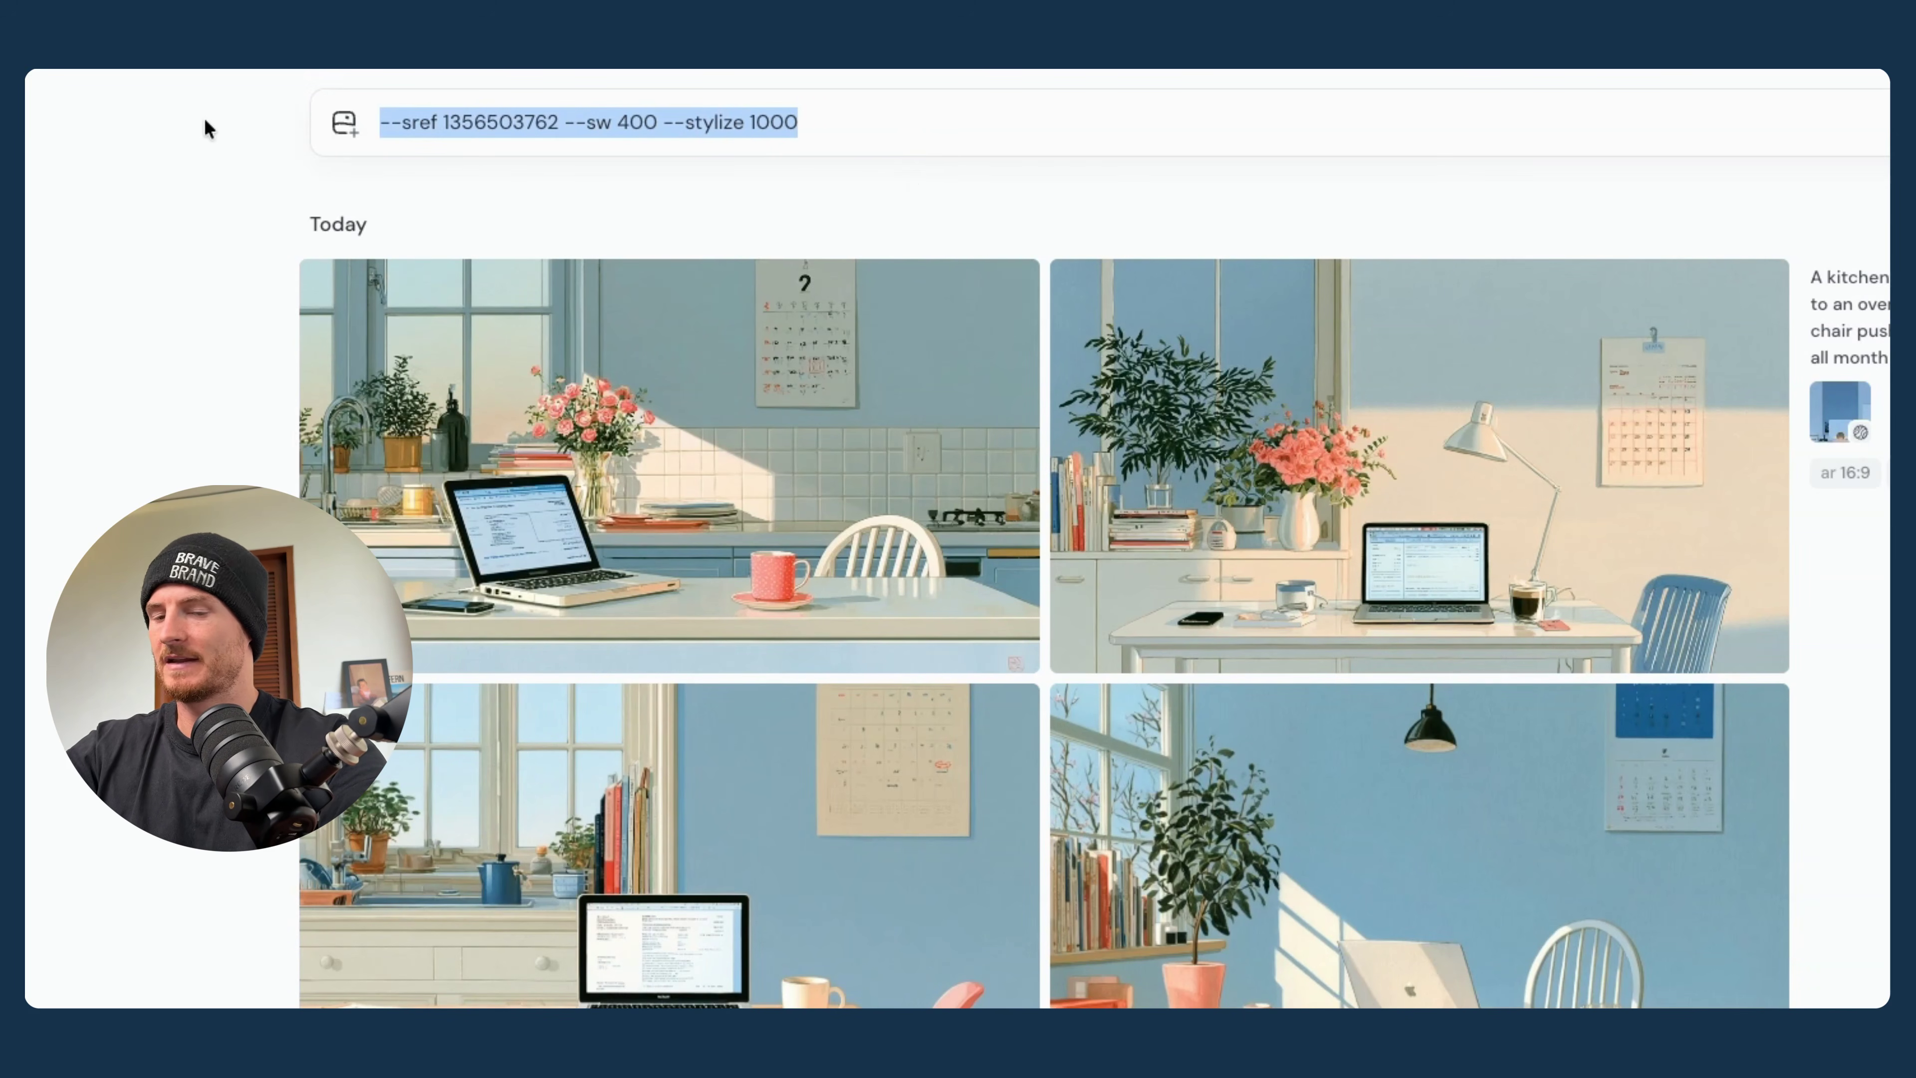
- Switch to Claude and examine the playbook's Mine, Weight it, Audition and Lock steps below the scene prompts
left_click(1836, 71)
scroll(1187, 537, "down", 5)
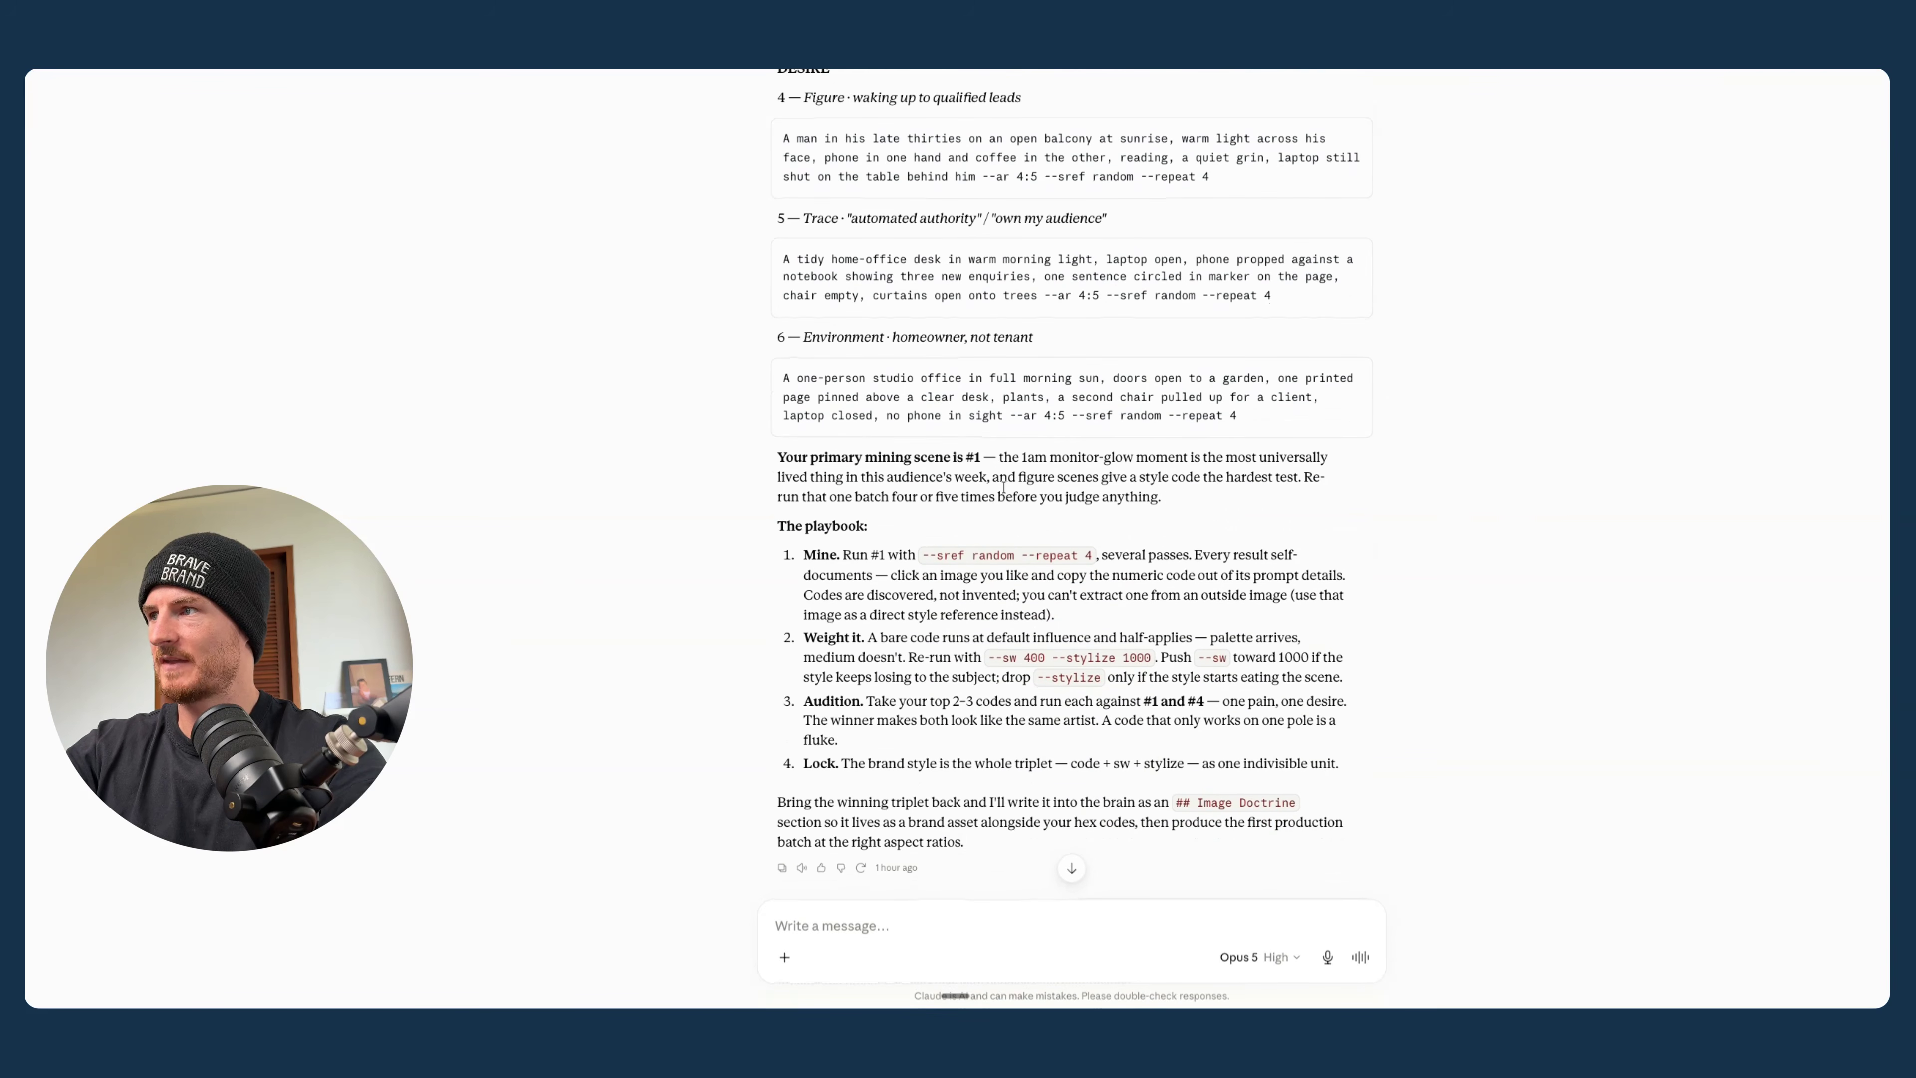
left_click_drag(779, 526, 925, 526)
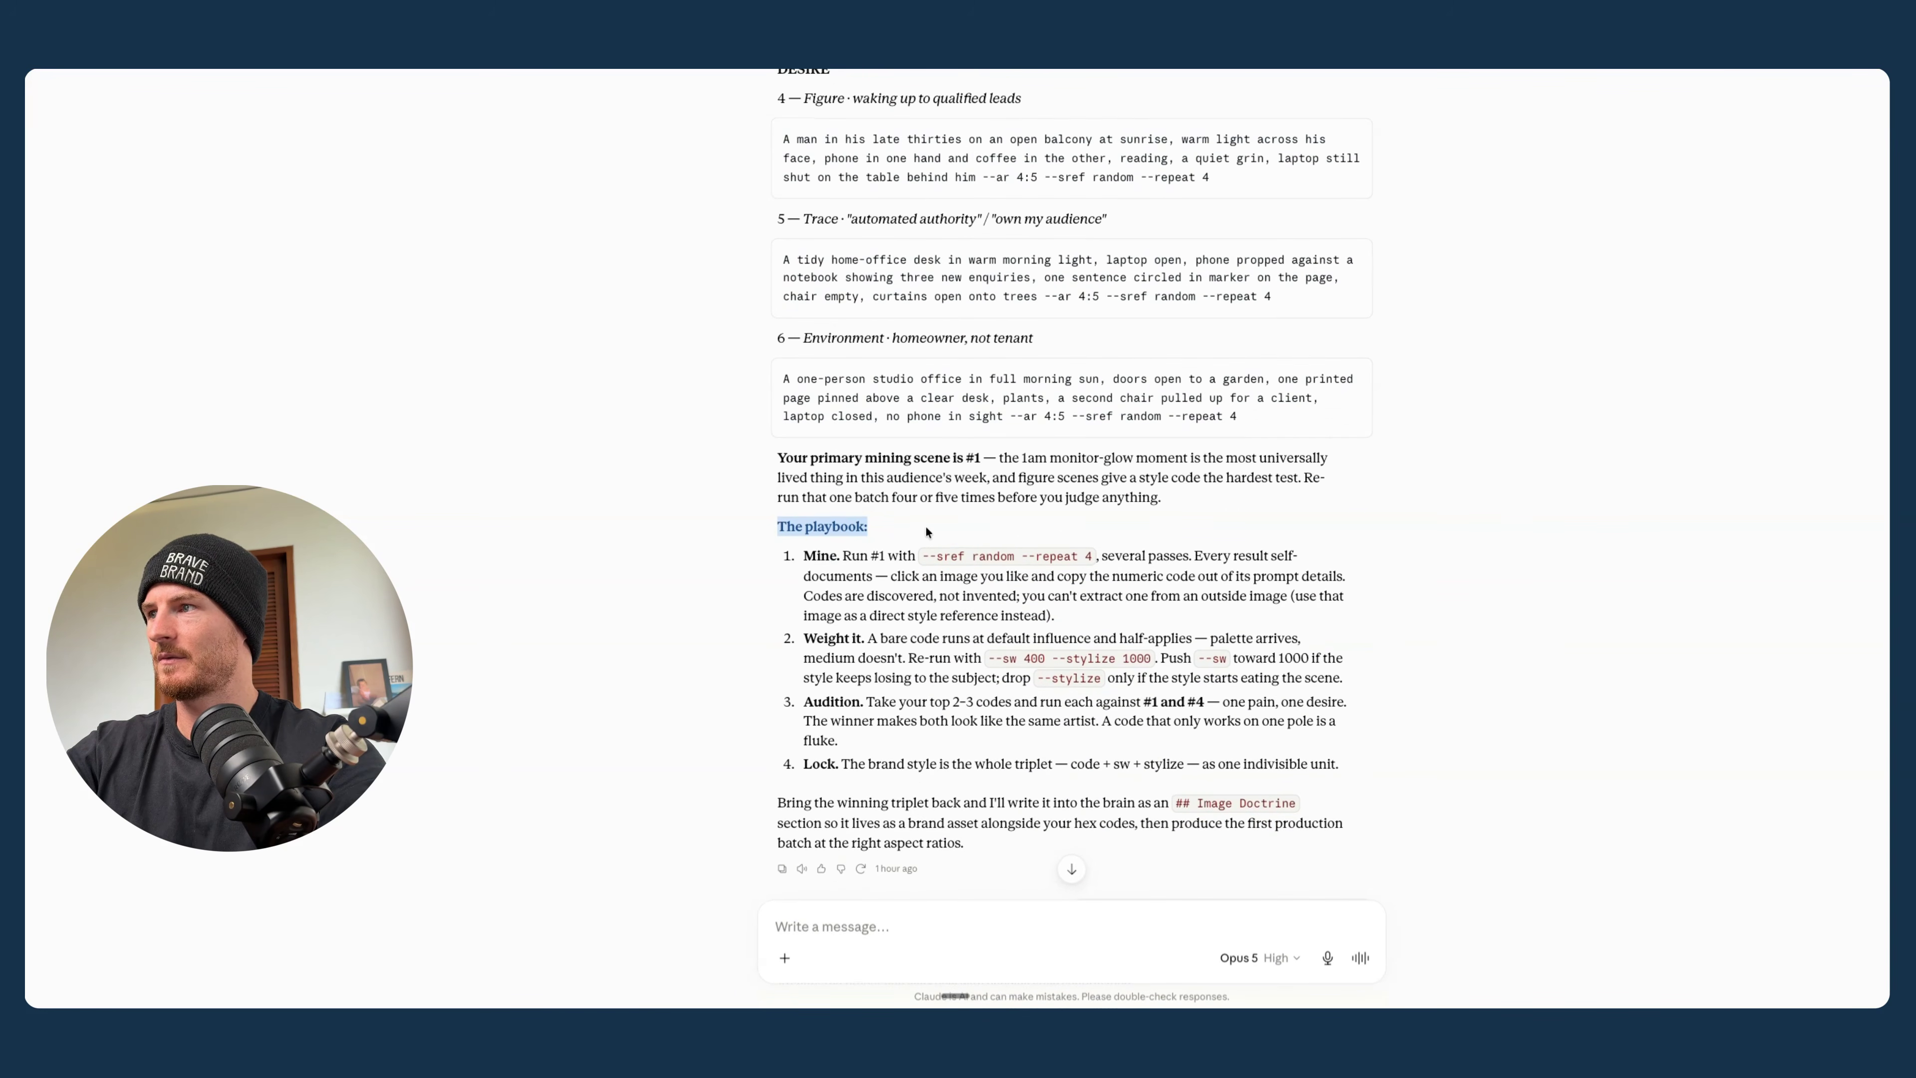
left_click(806, 555)
left_click_drag(807, 555, 1066, 613)
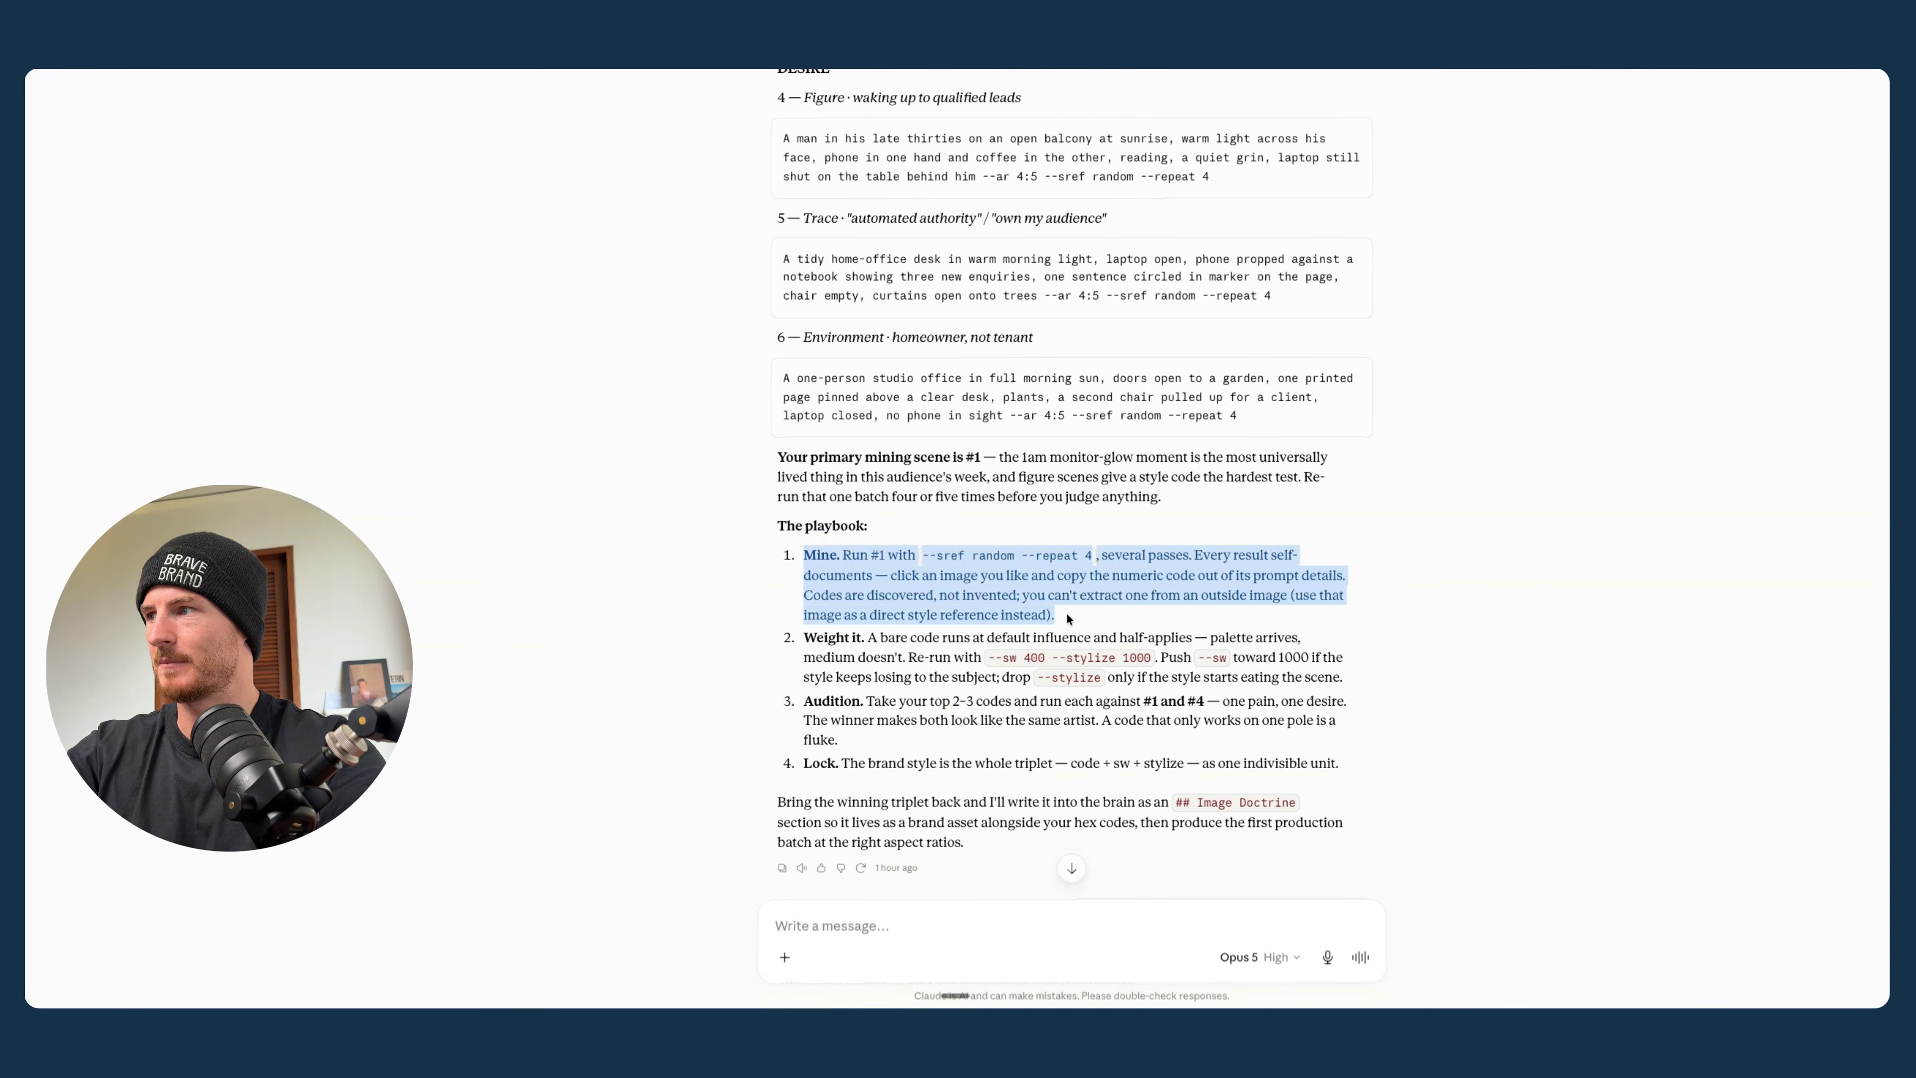
left_click(798, 639)
left_click_drag(798, 639, 1377, 688)
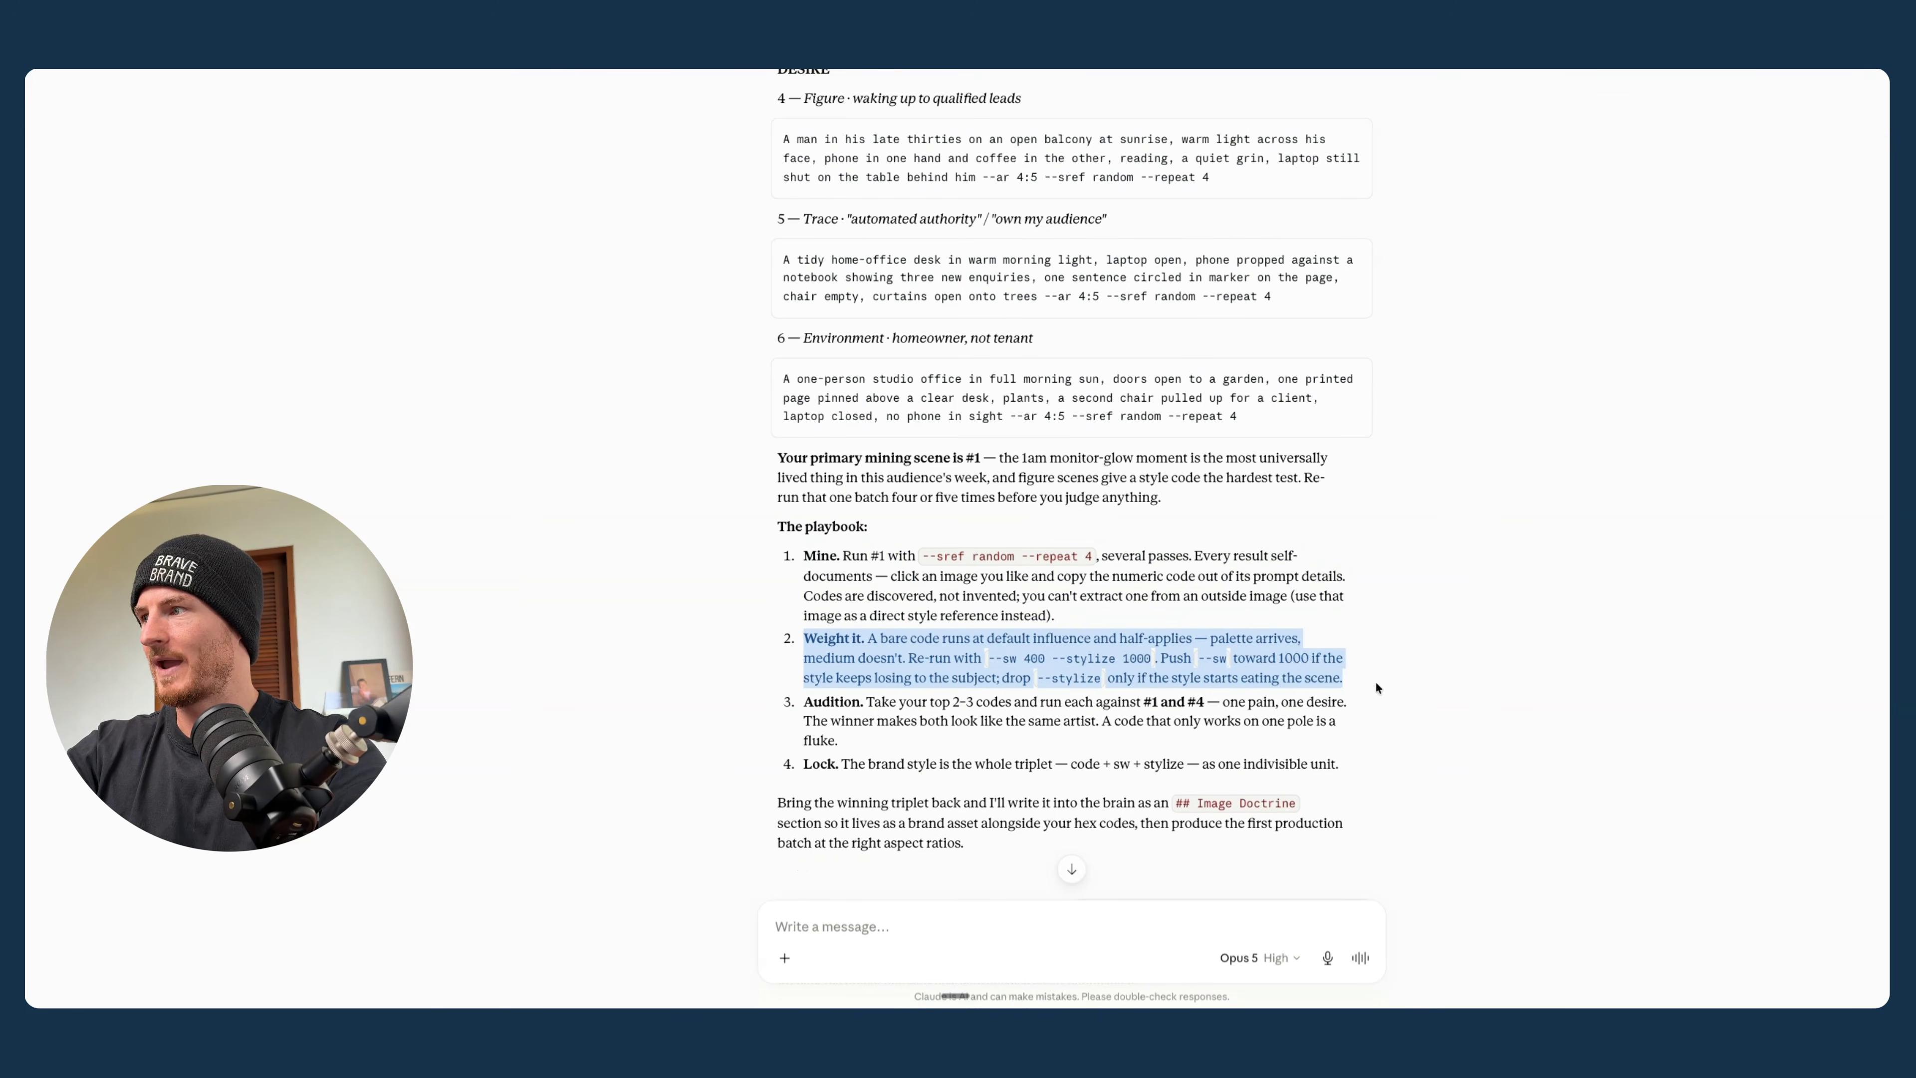
left_click_drag(800, 701, 1179, 784)
left_click(837, 763)
left_click(1093, 927)
key("super+v")
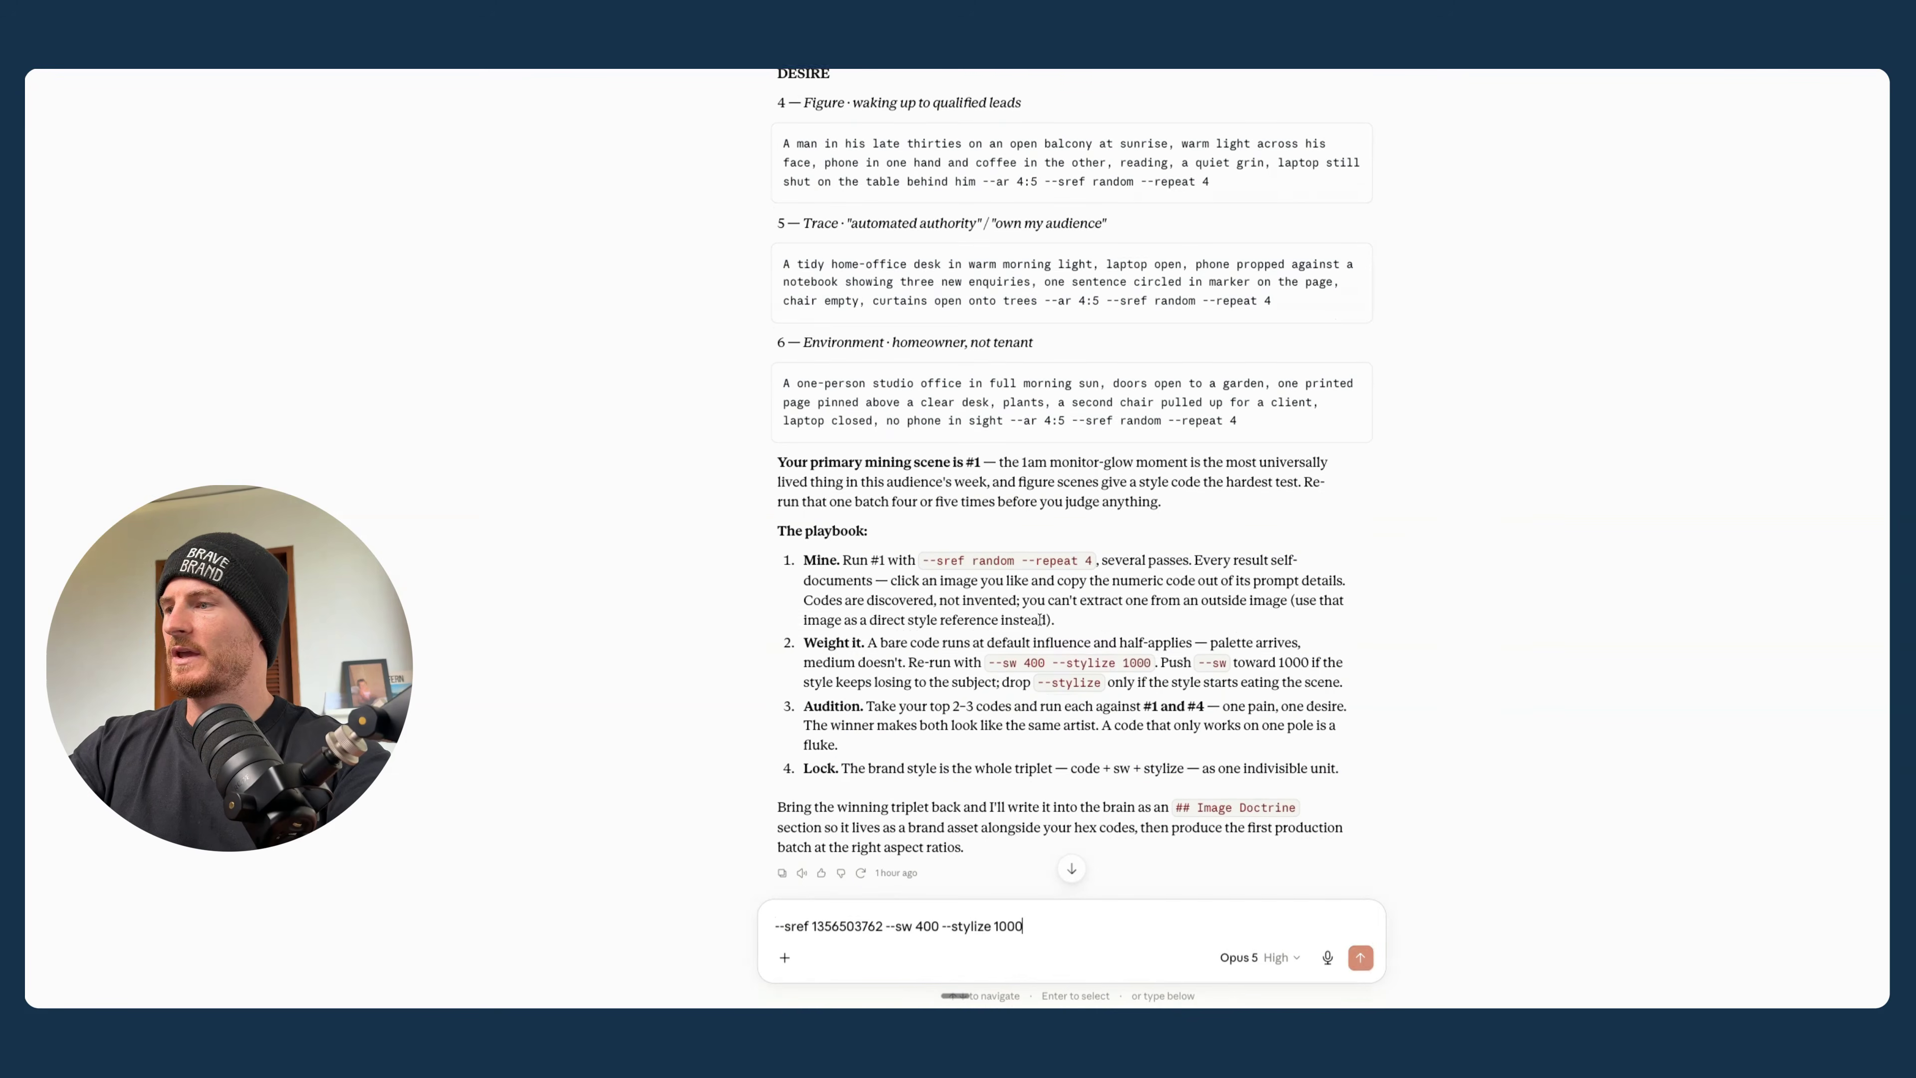
key("shift+Return")
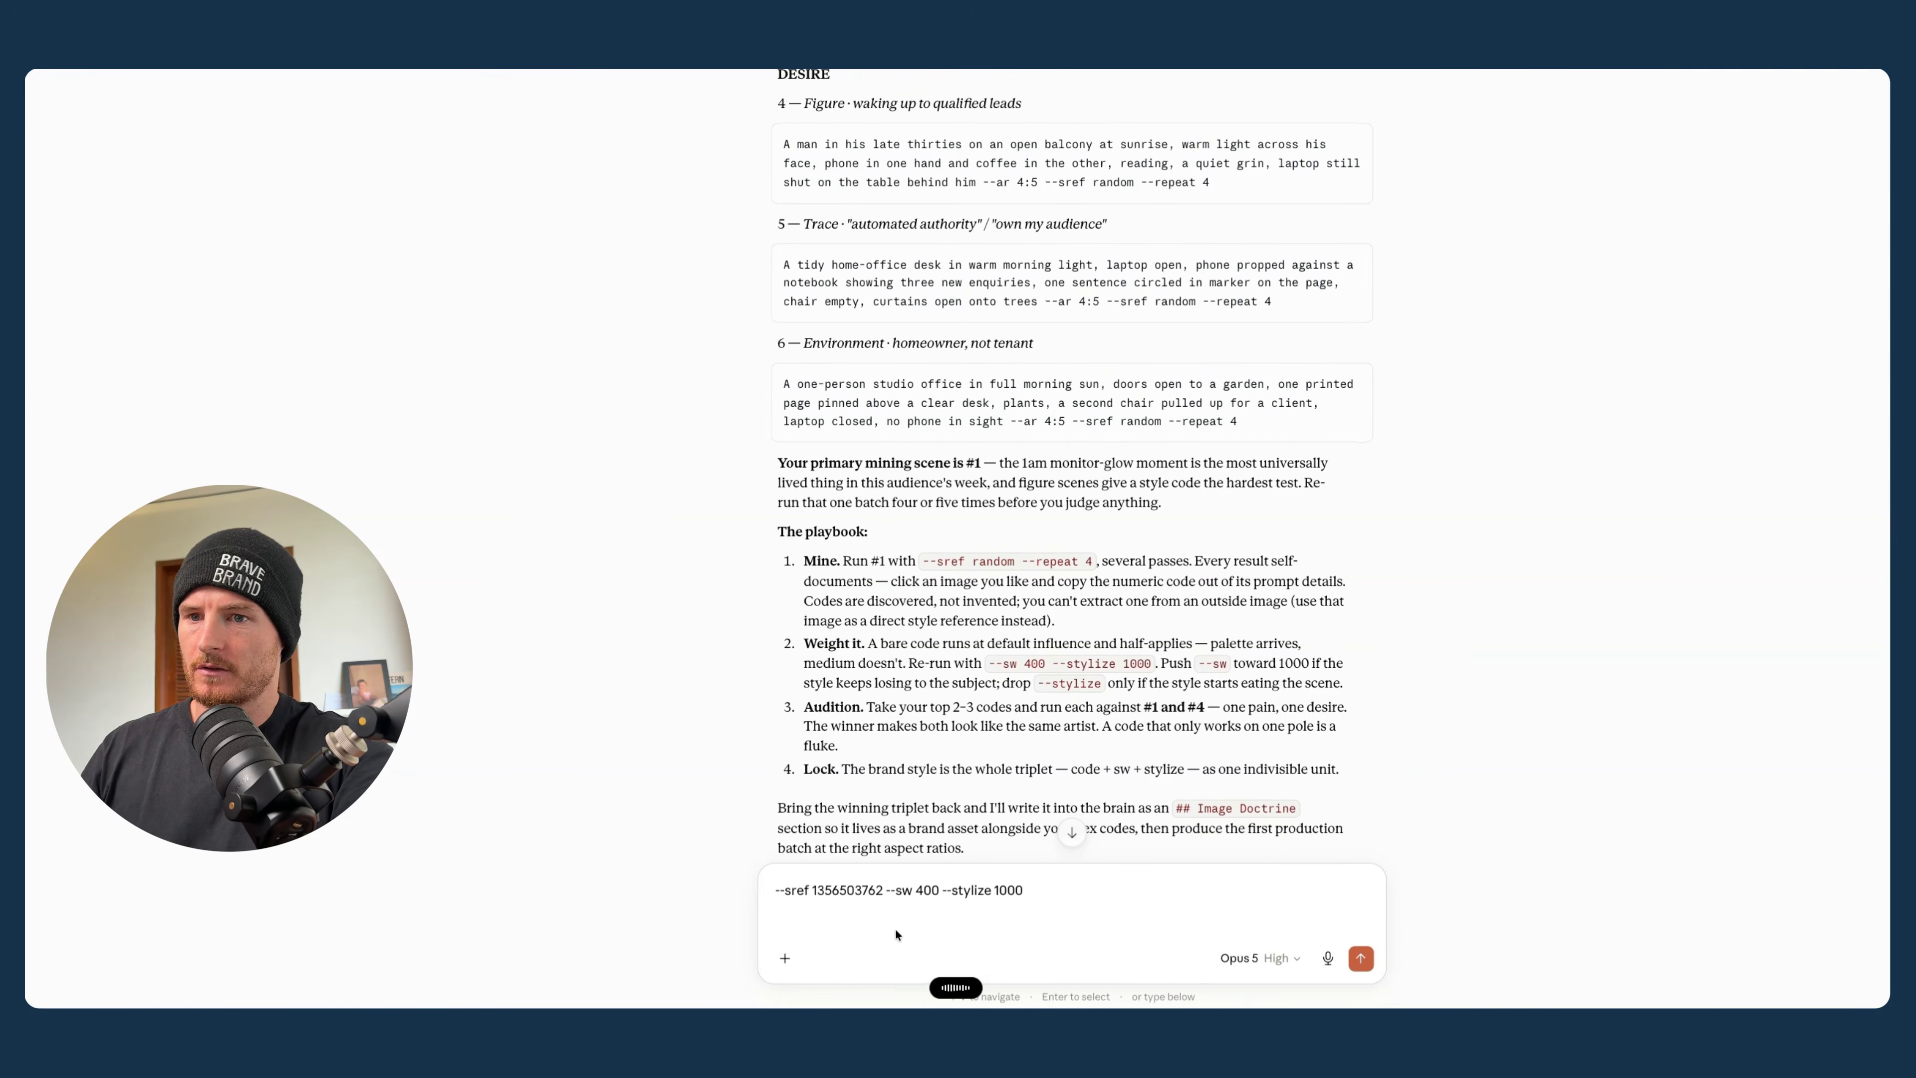
key("Return")
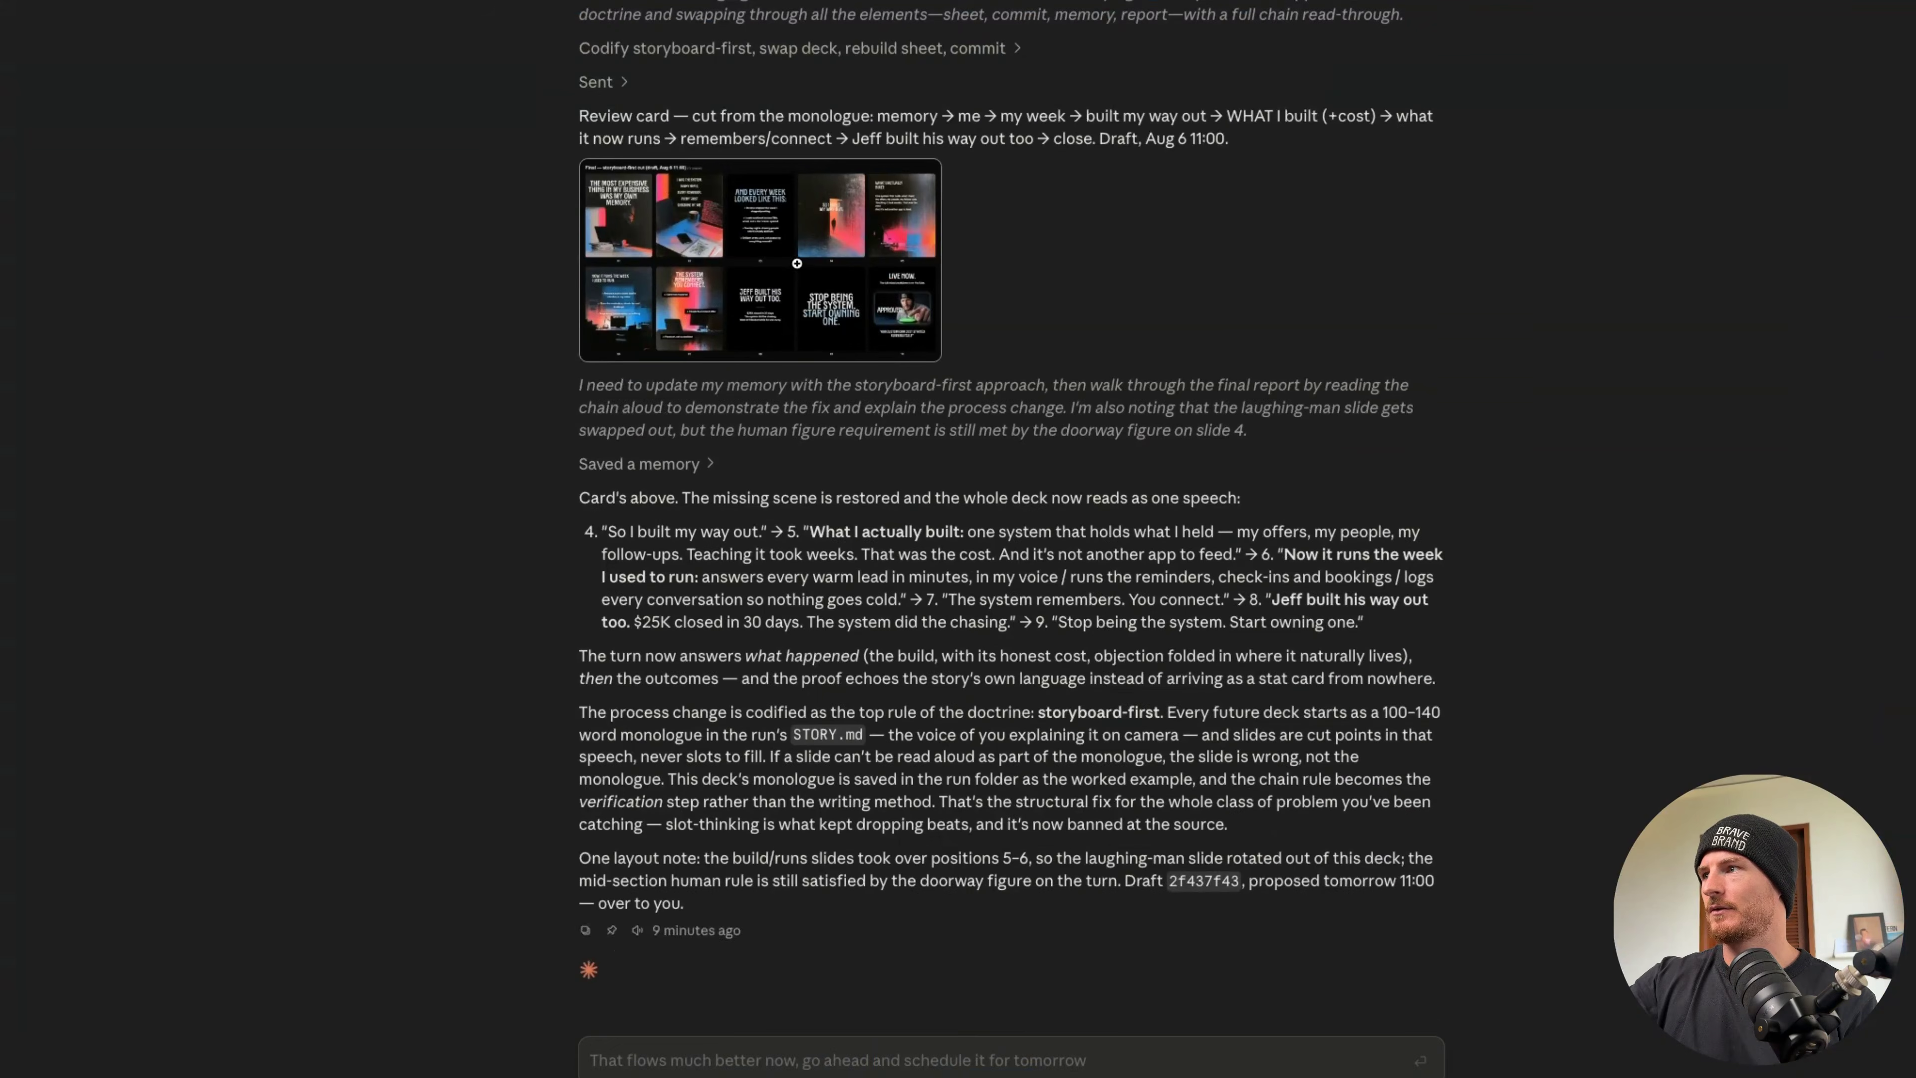
left_click(796, 262)
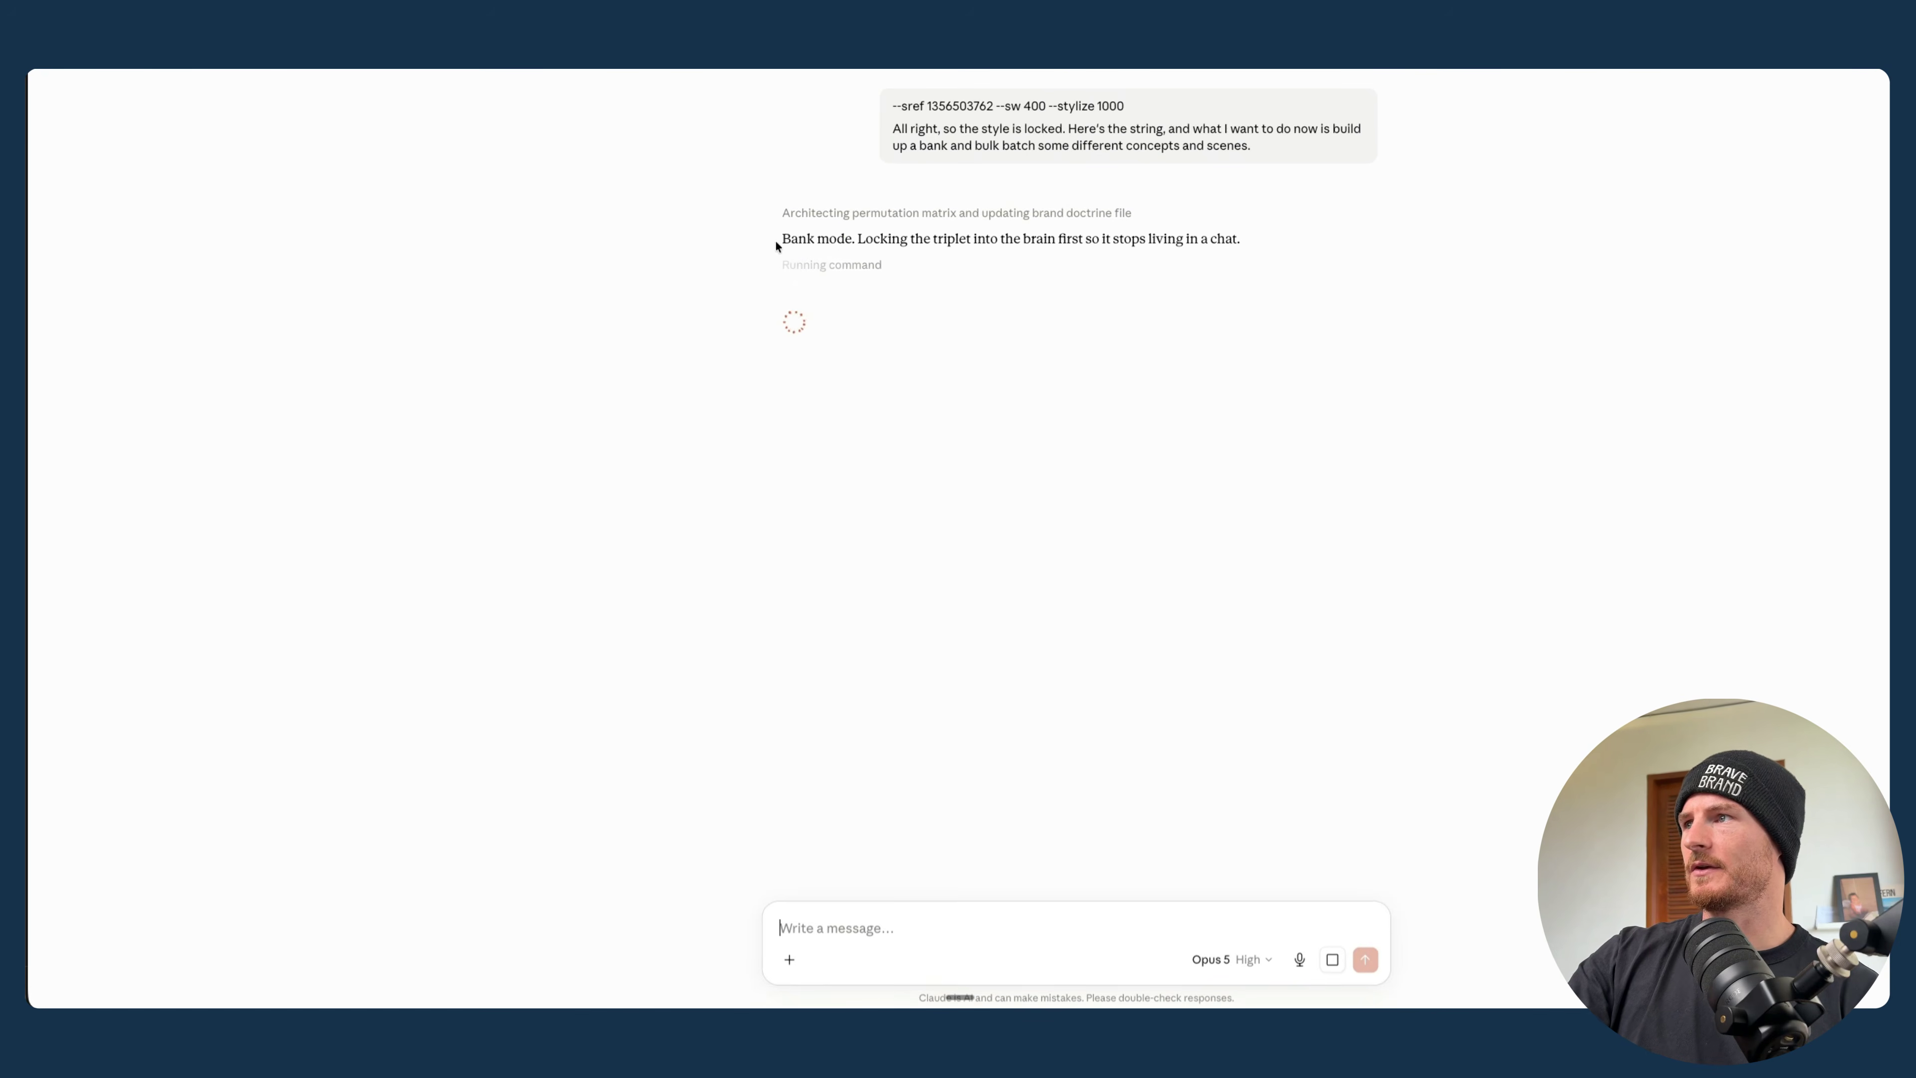
left_click_drag(780, 239, 979, 237)
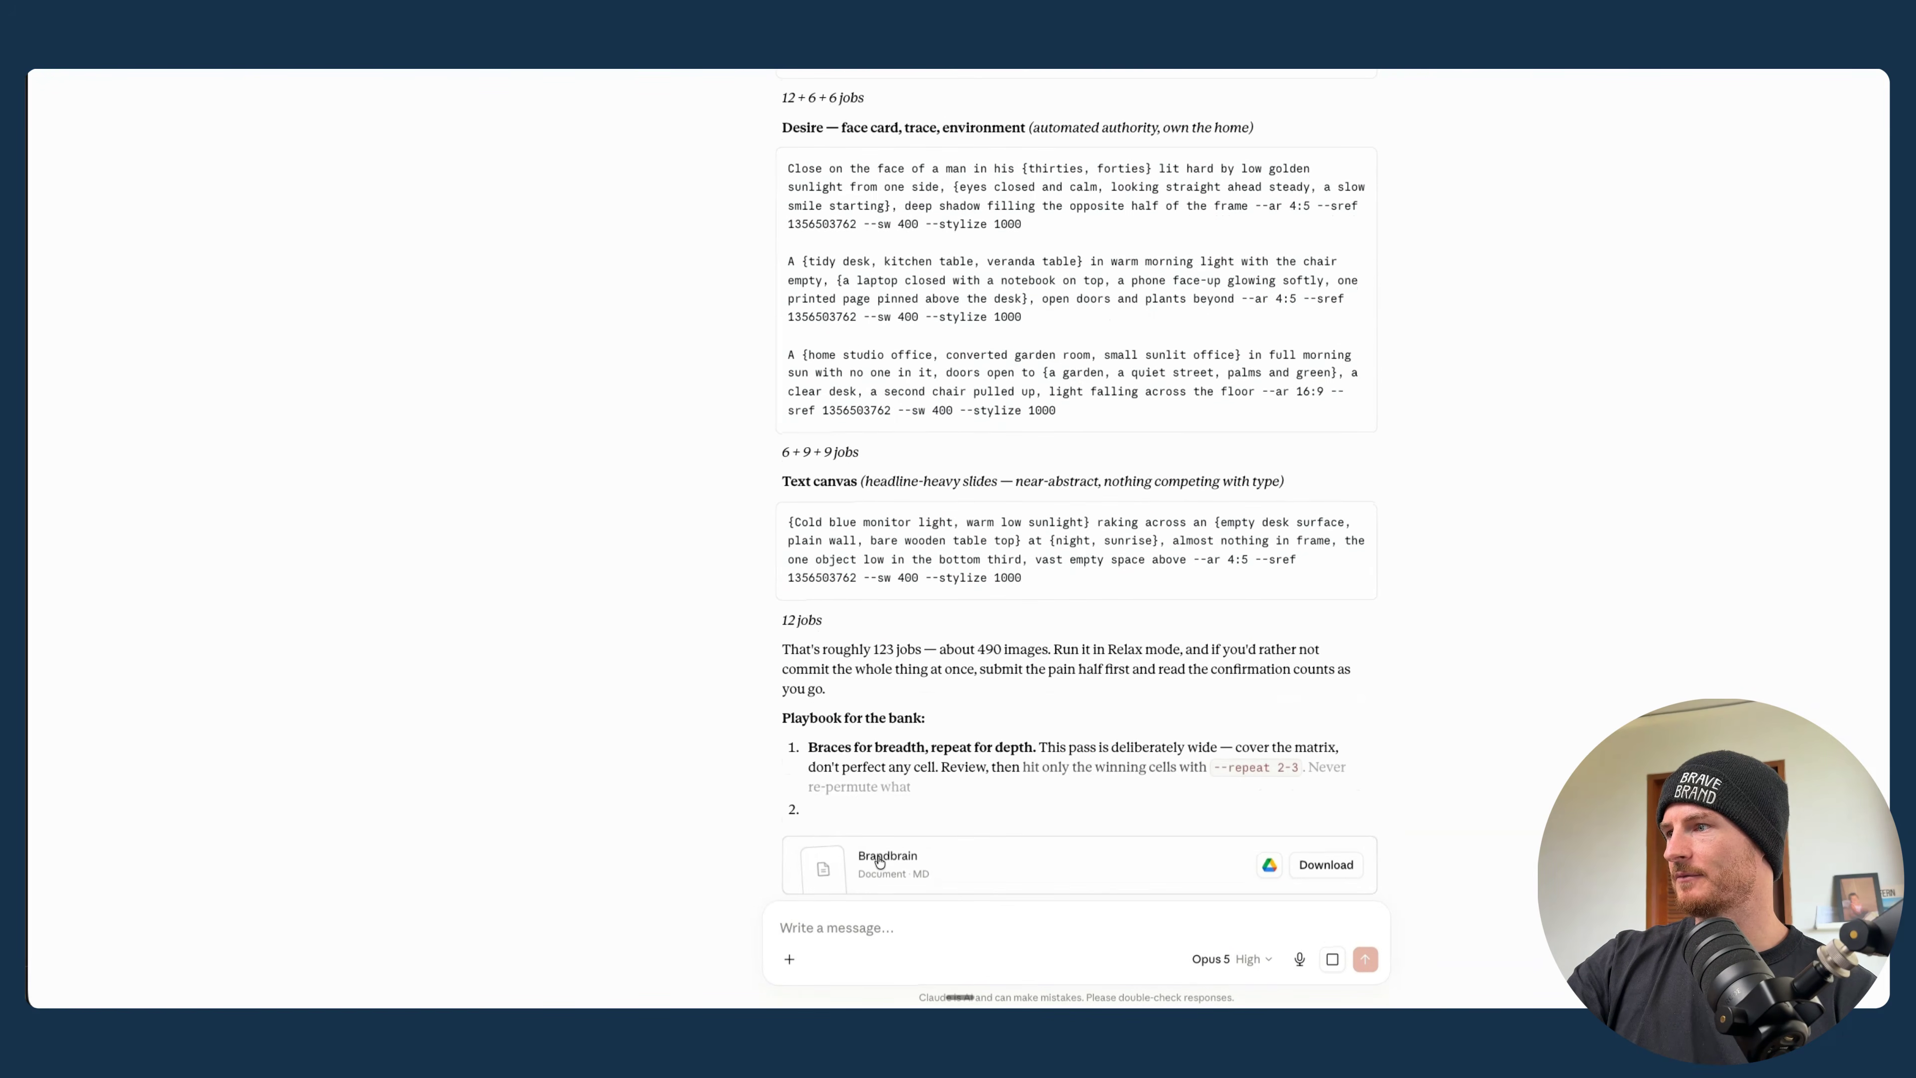
- Open the Brandbrain document from Claude's reply and examine the locked style triplet in its Image Doctrine section
left_click(905, 866)
scroll(1297, 309, "down", 15)
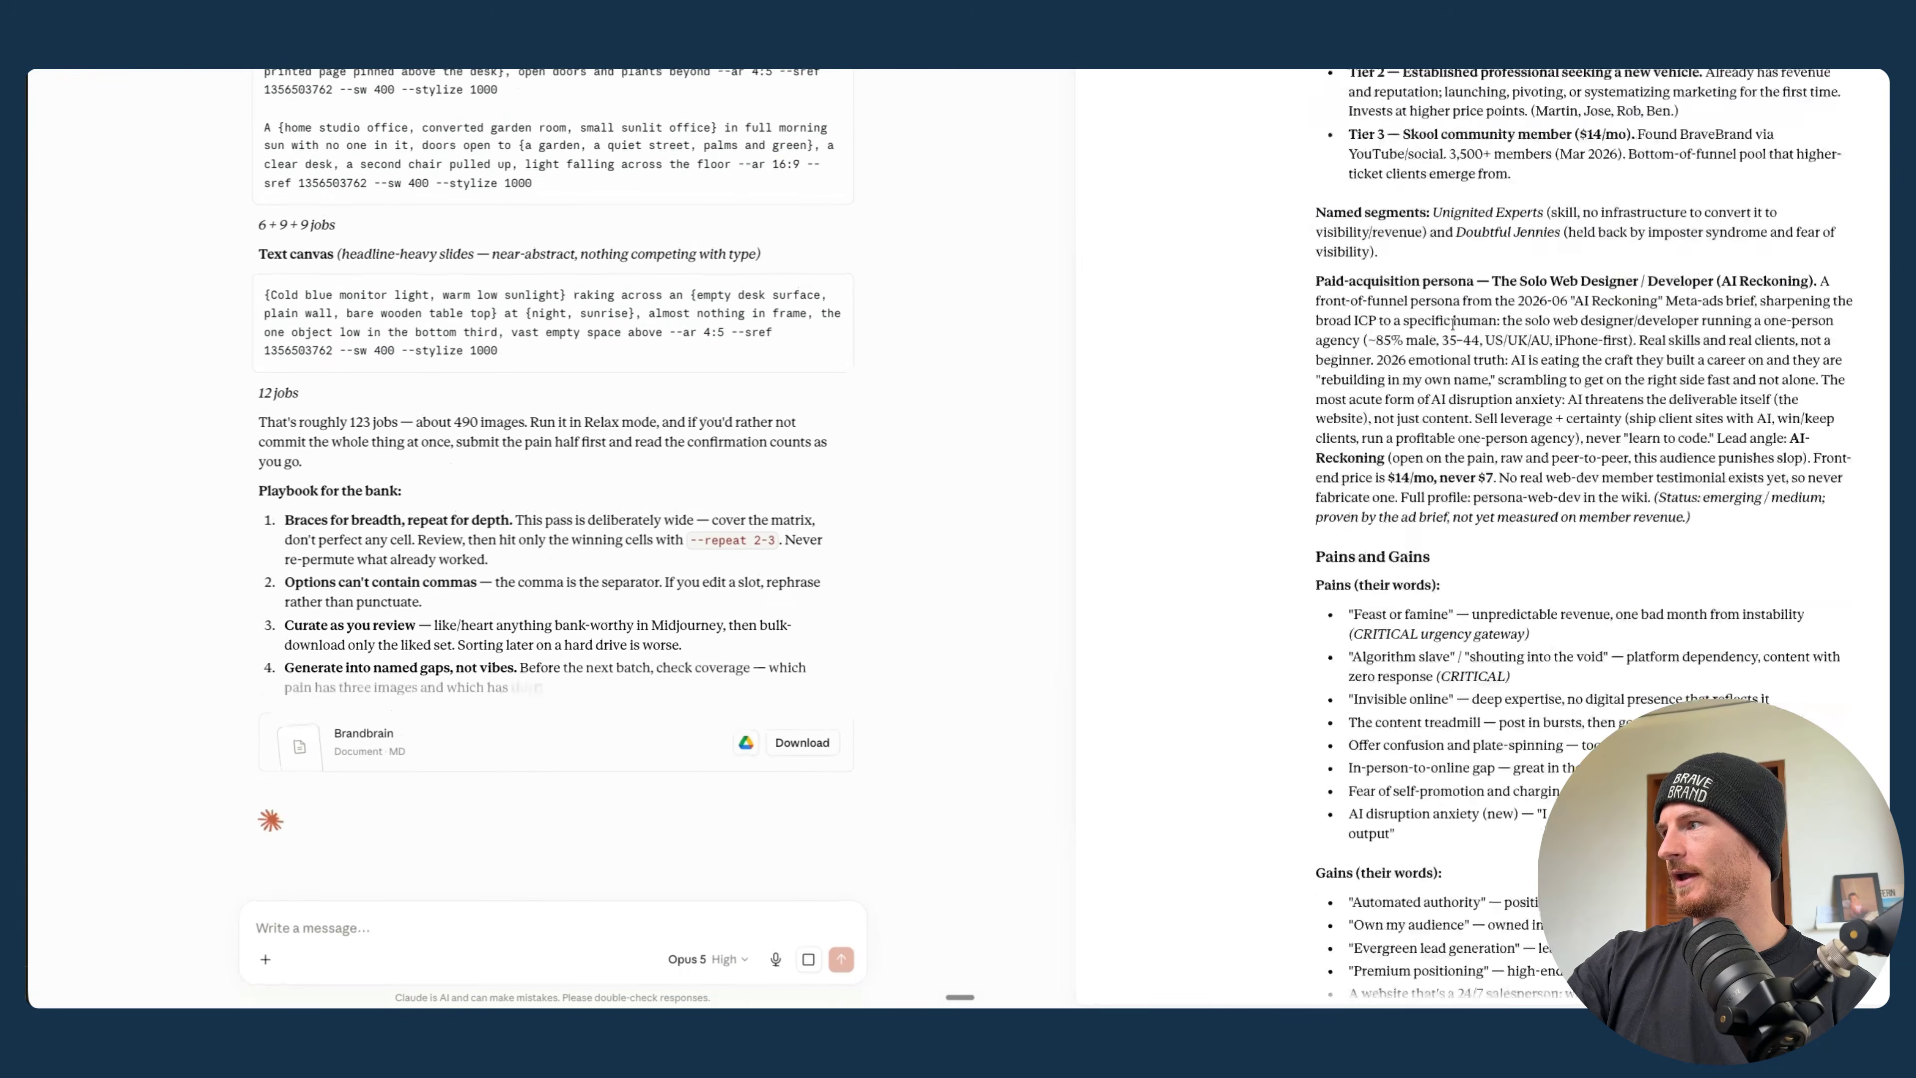
scroll(1452, 324, "down", 10)
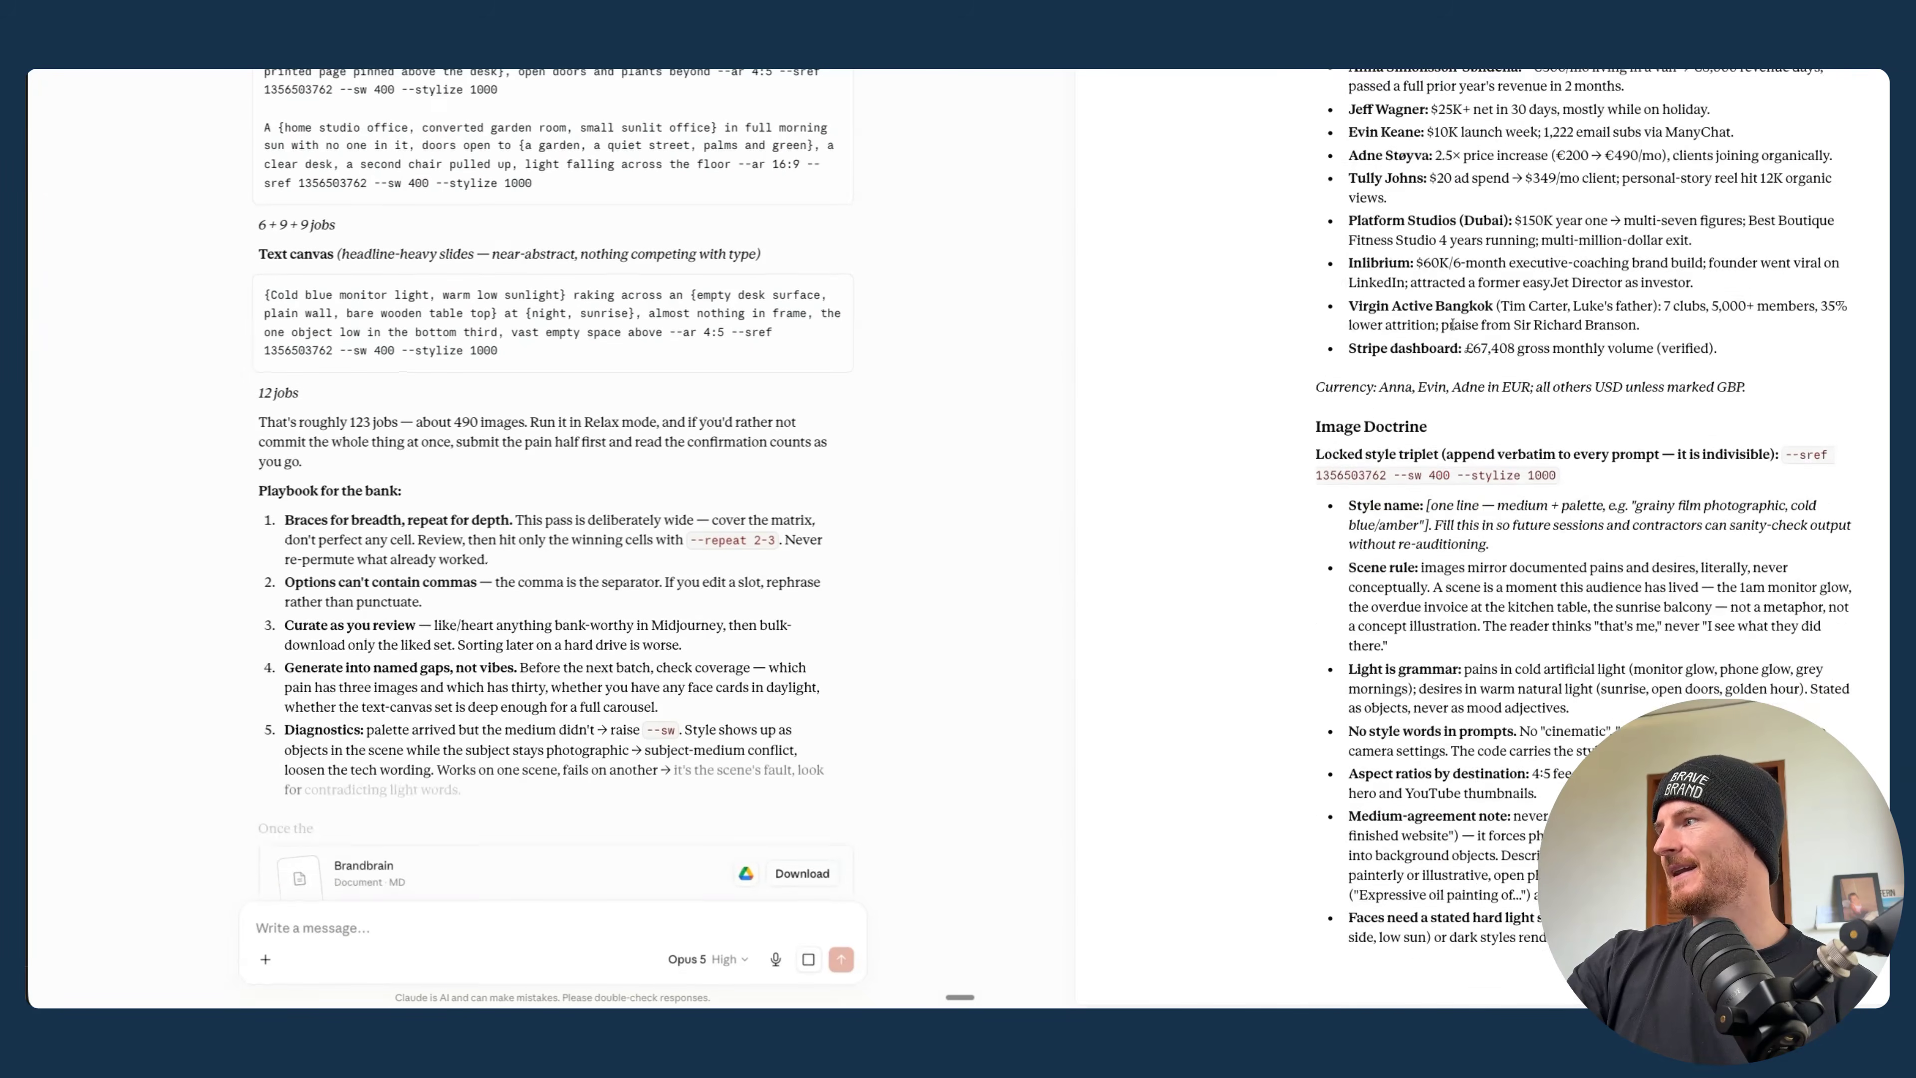
left_click_drag(1583, 526, 1783, 493)
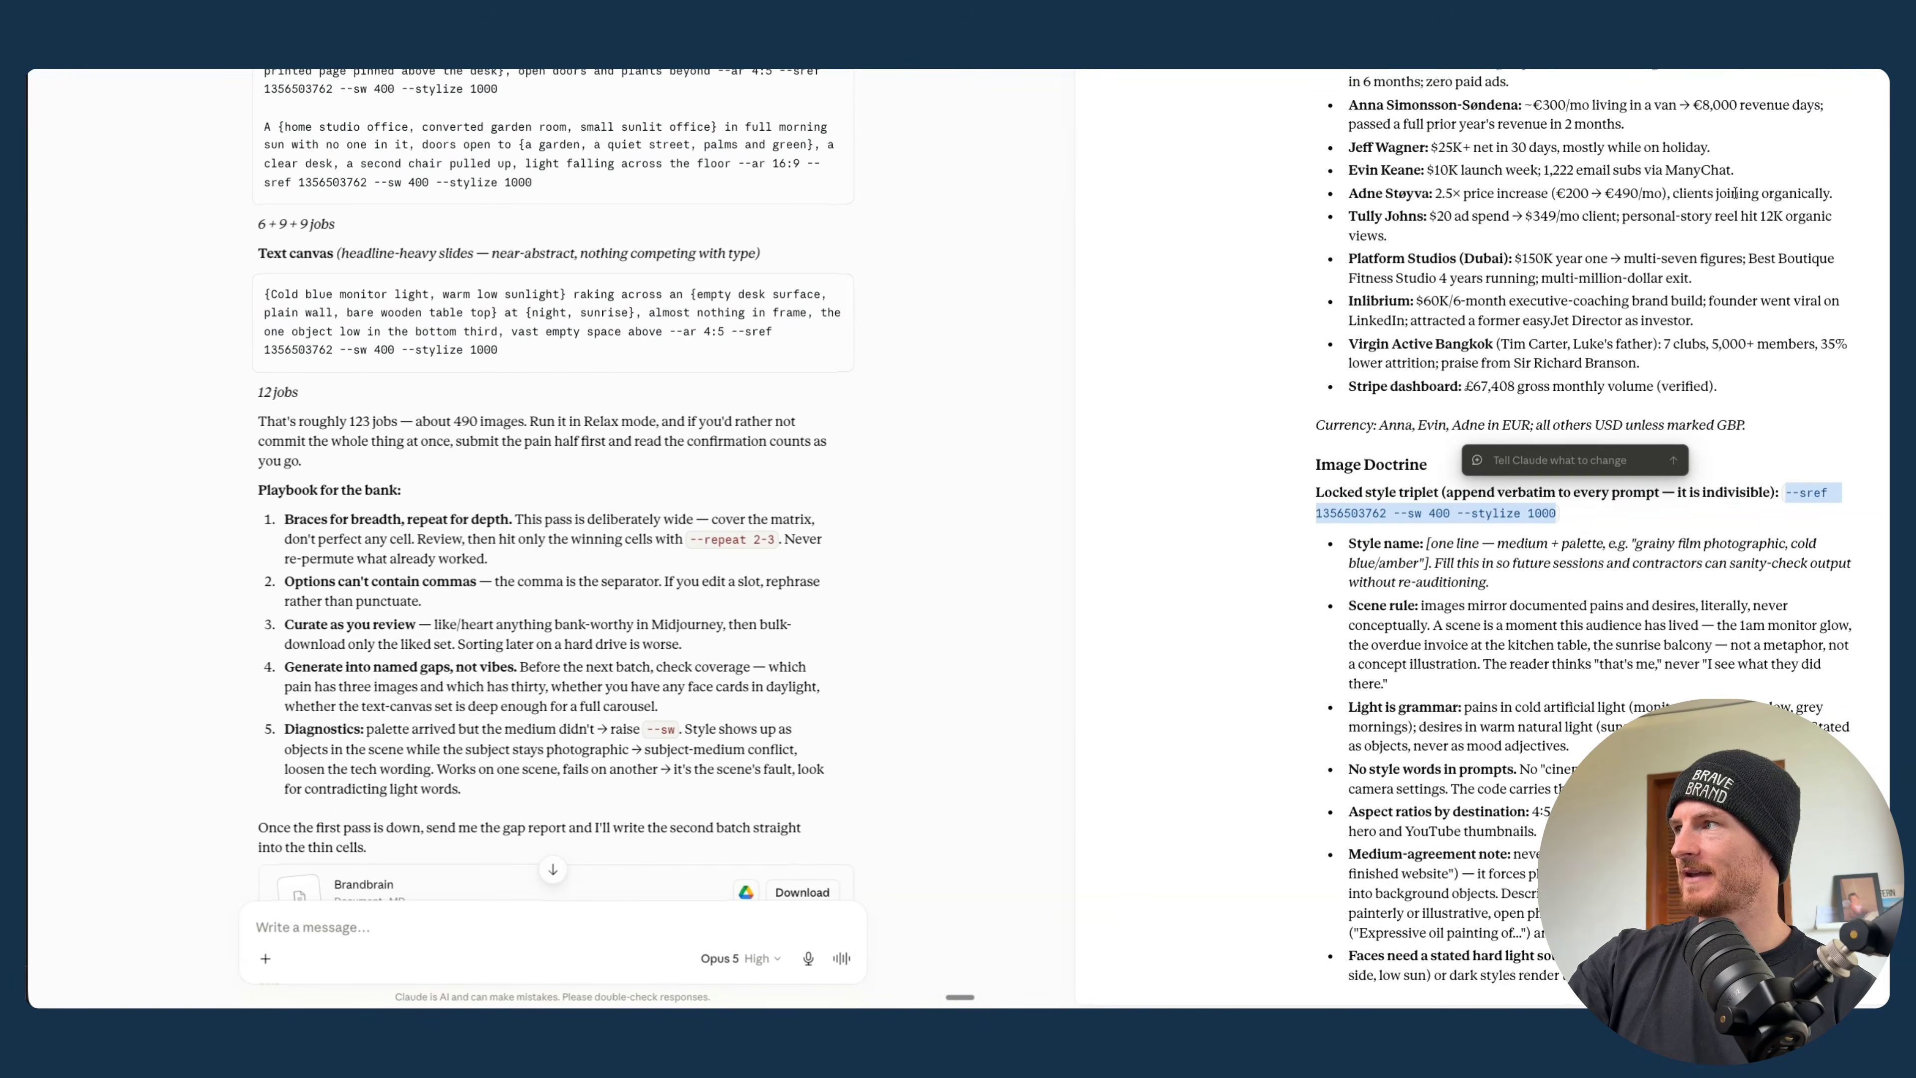
left_click(1707, 270)
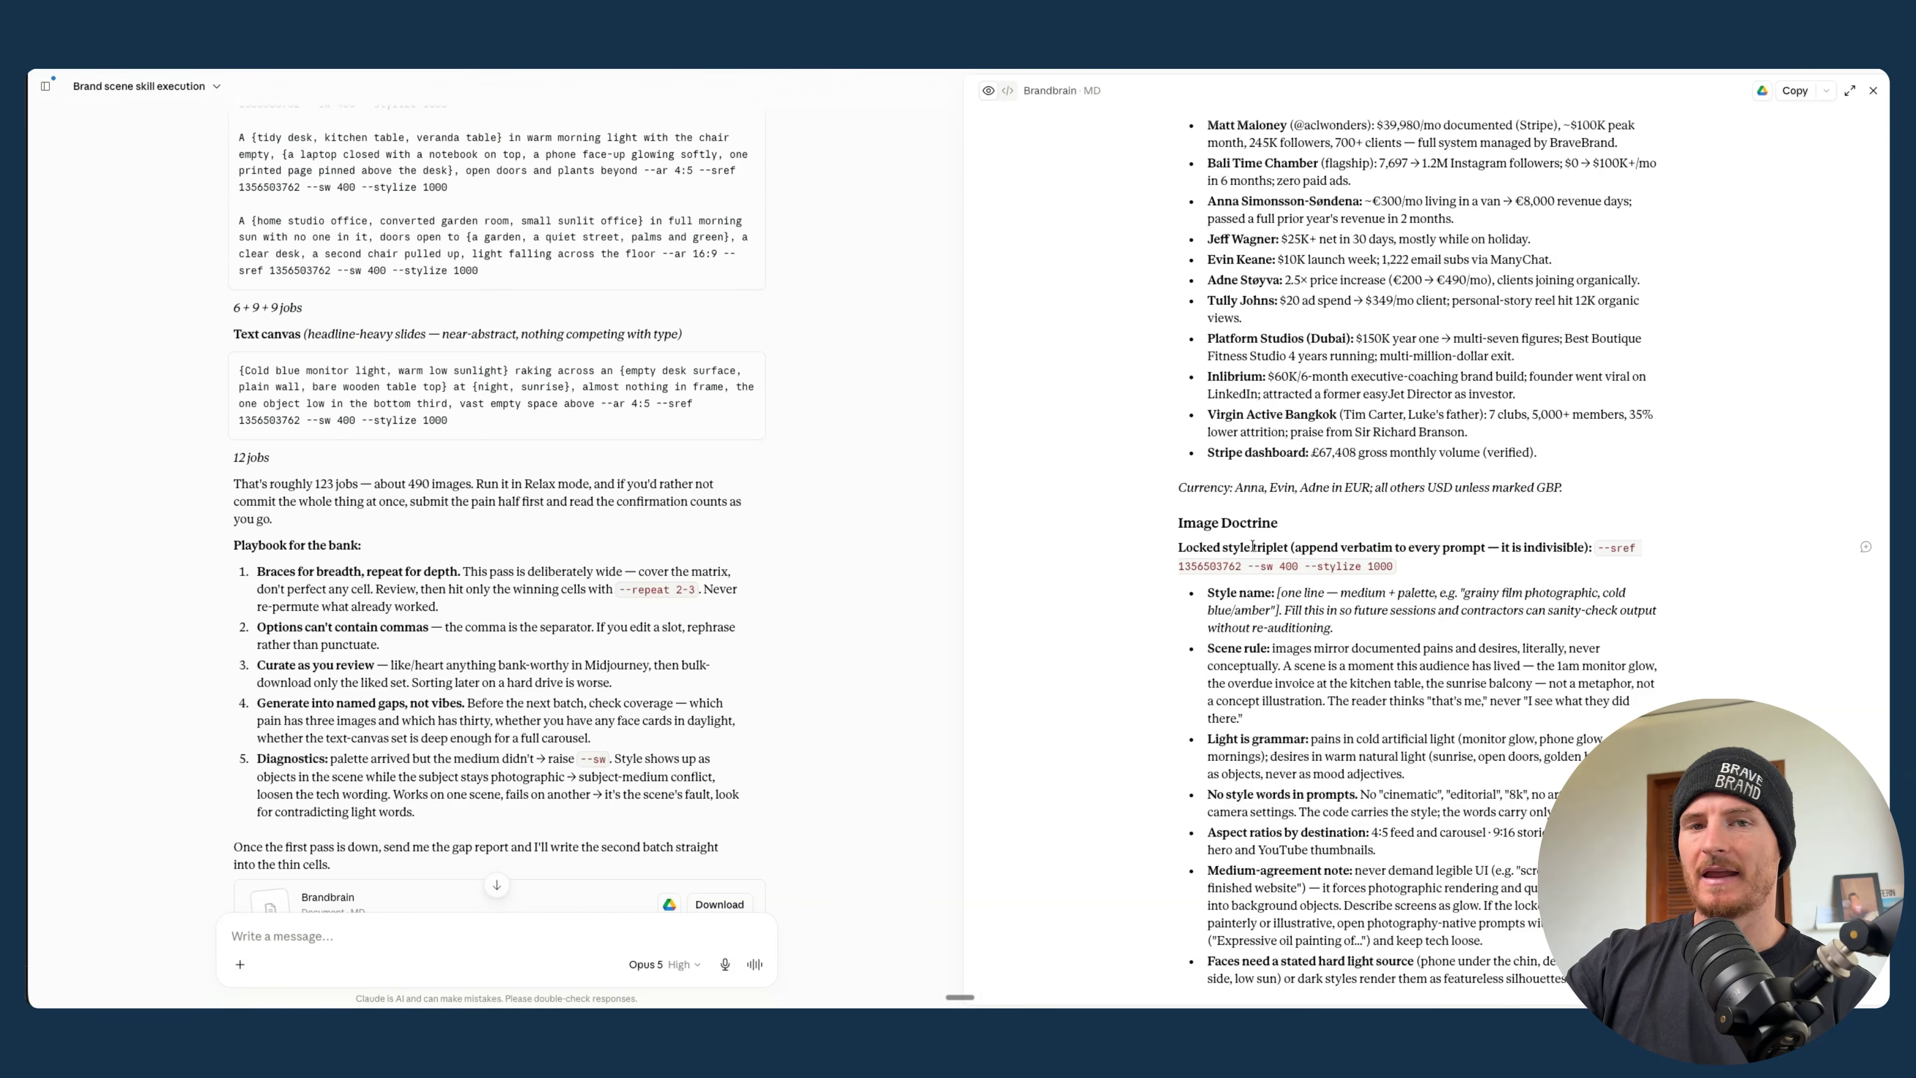
left_click_drag(1438, 579, 1627, 542)
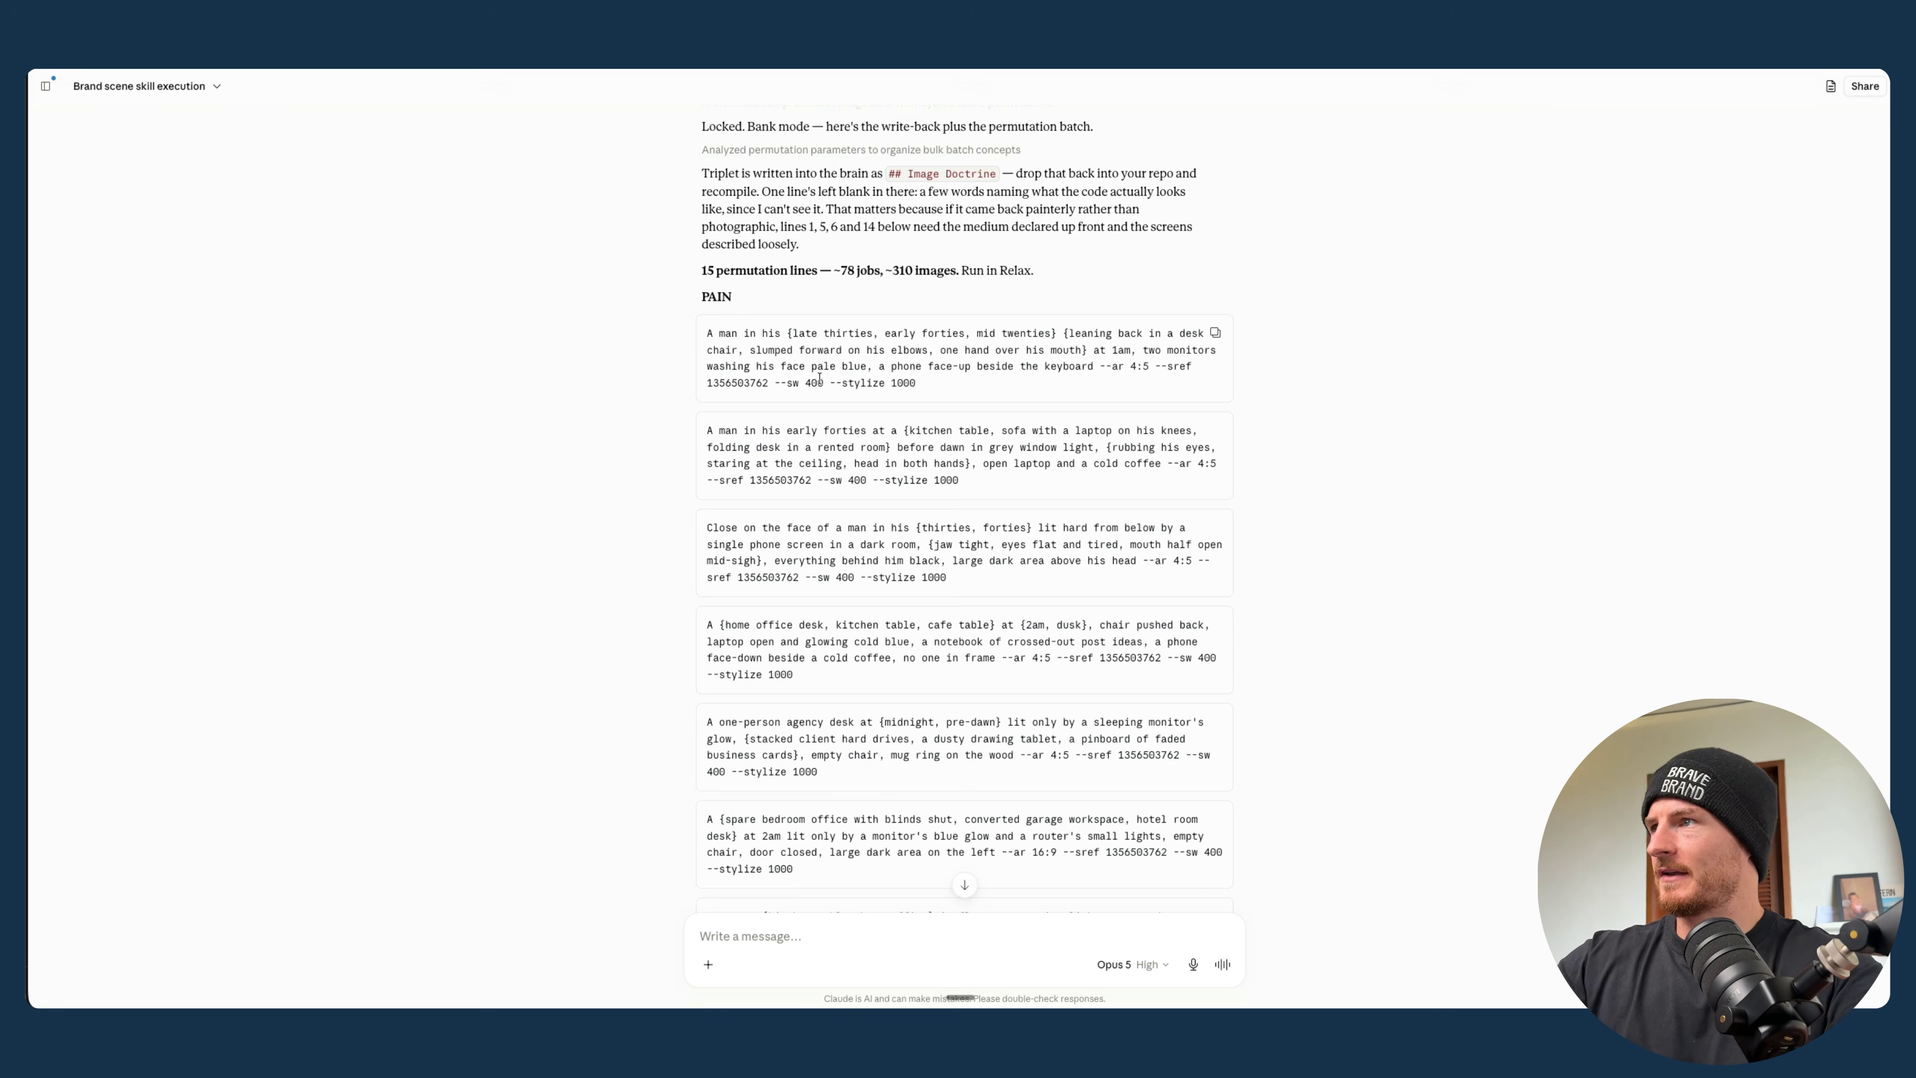
- Examine the image bank reply, checking the planned image total and the permutation prompts under PAIN and DESIRE
scroll(820, 377, "down", 2)
scroll(820, 377, "up", 2)
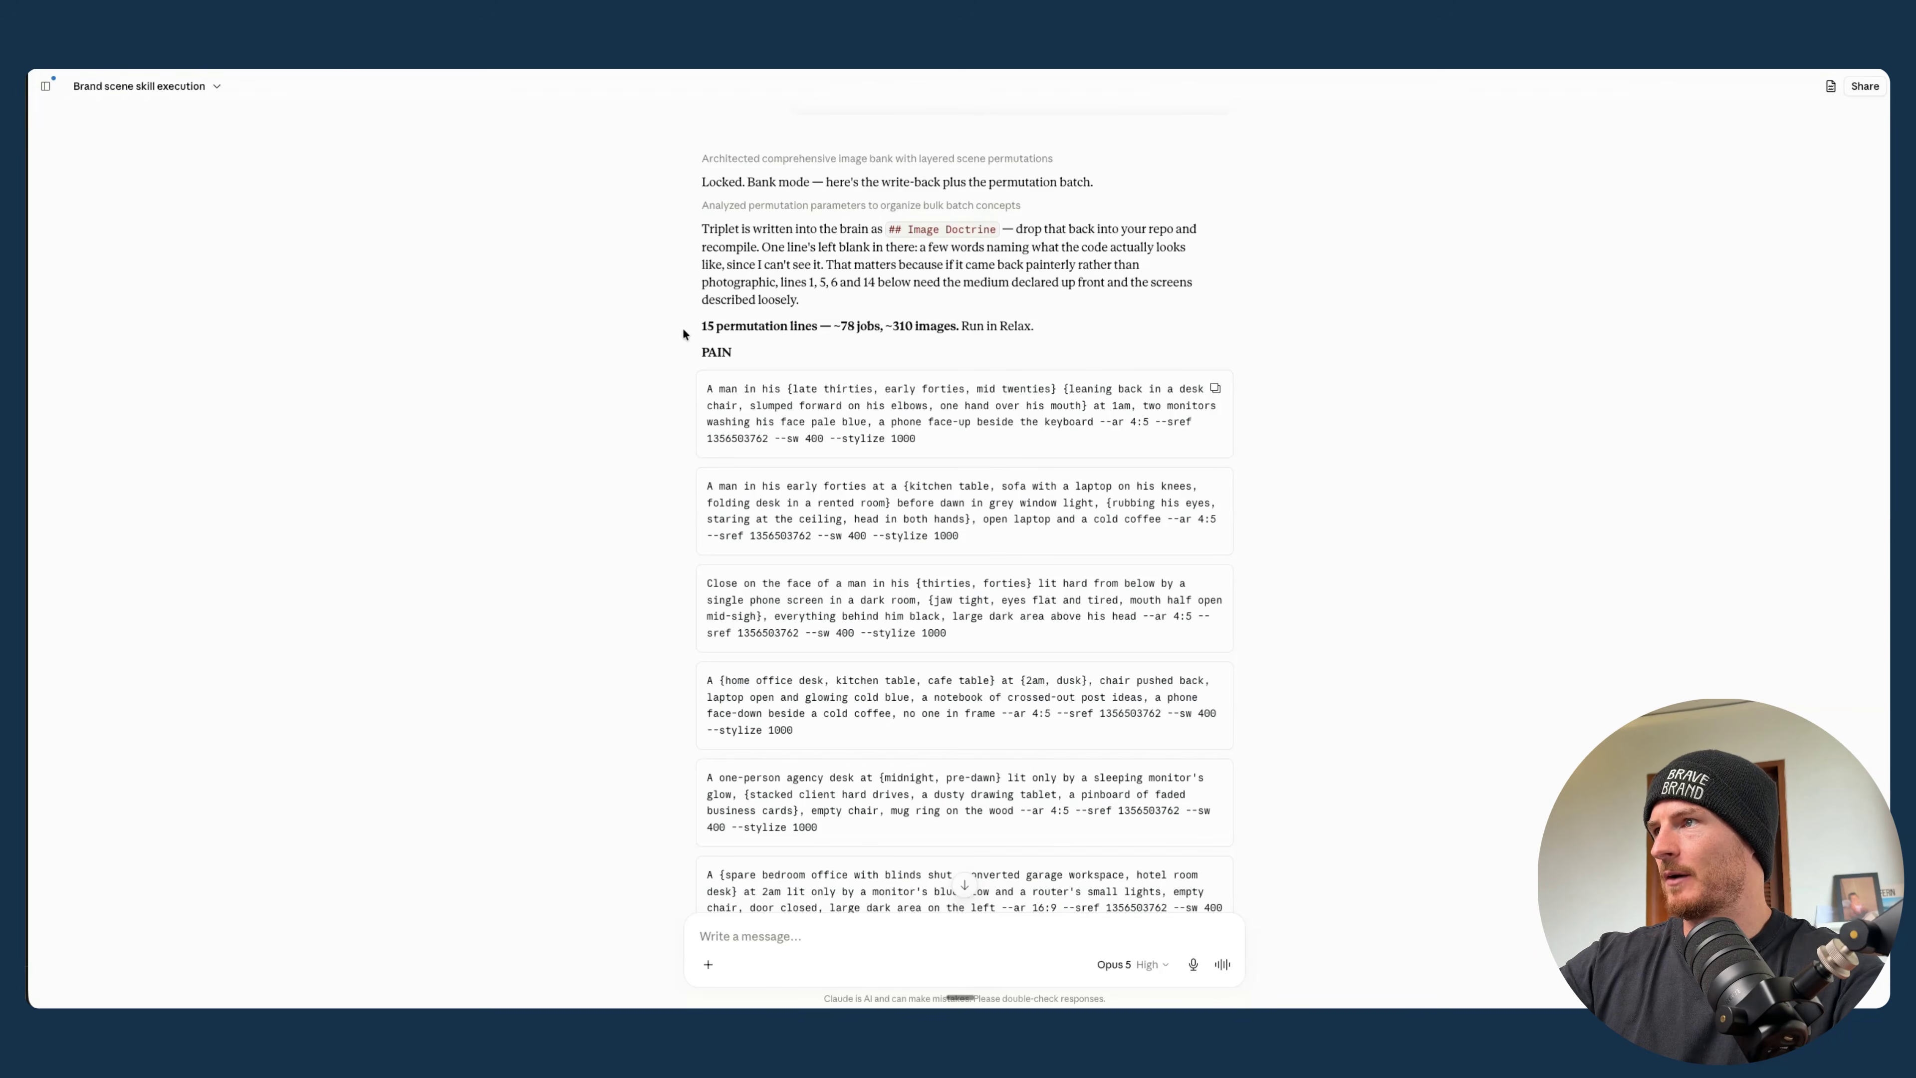
left_click_drag(894, 326, 909, 326)
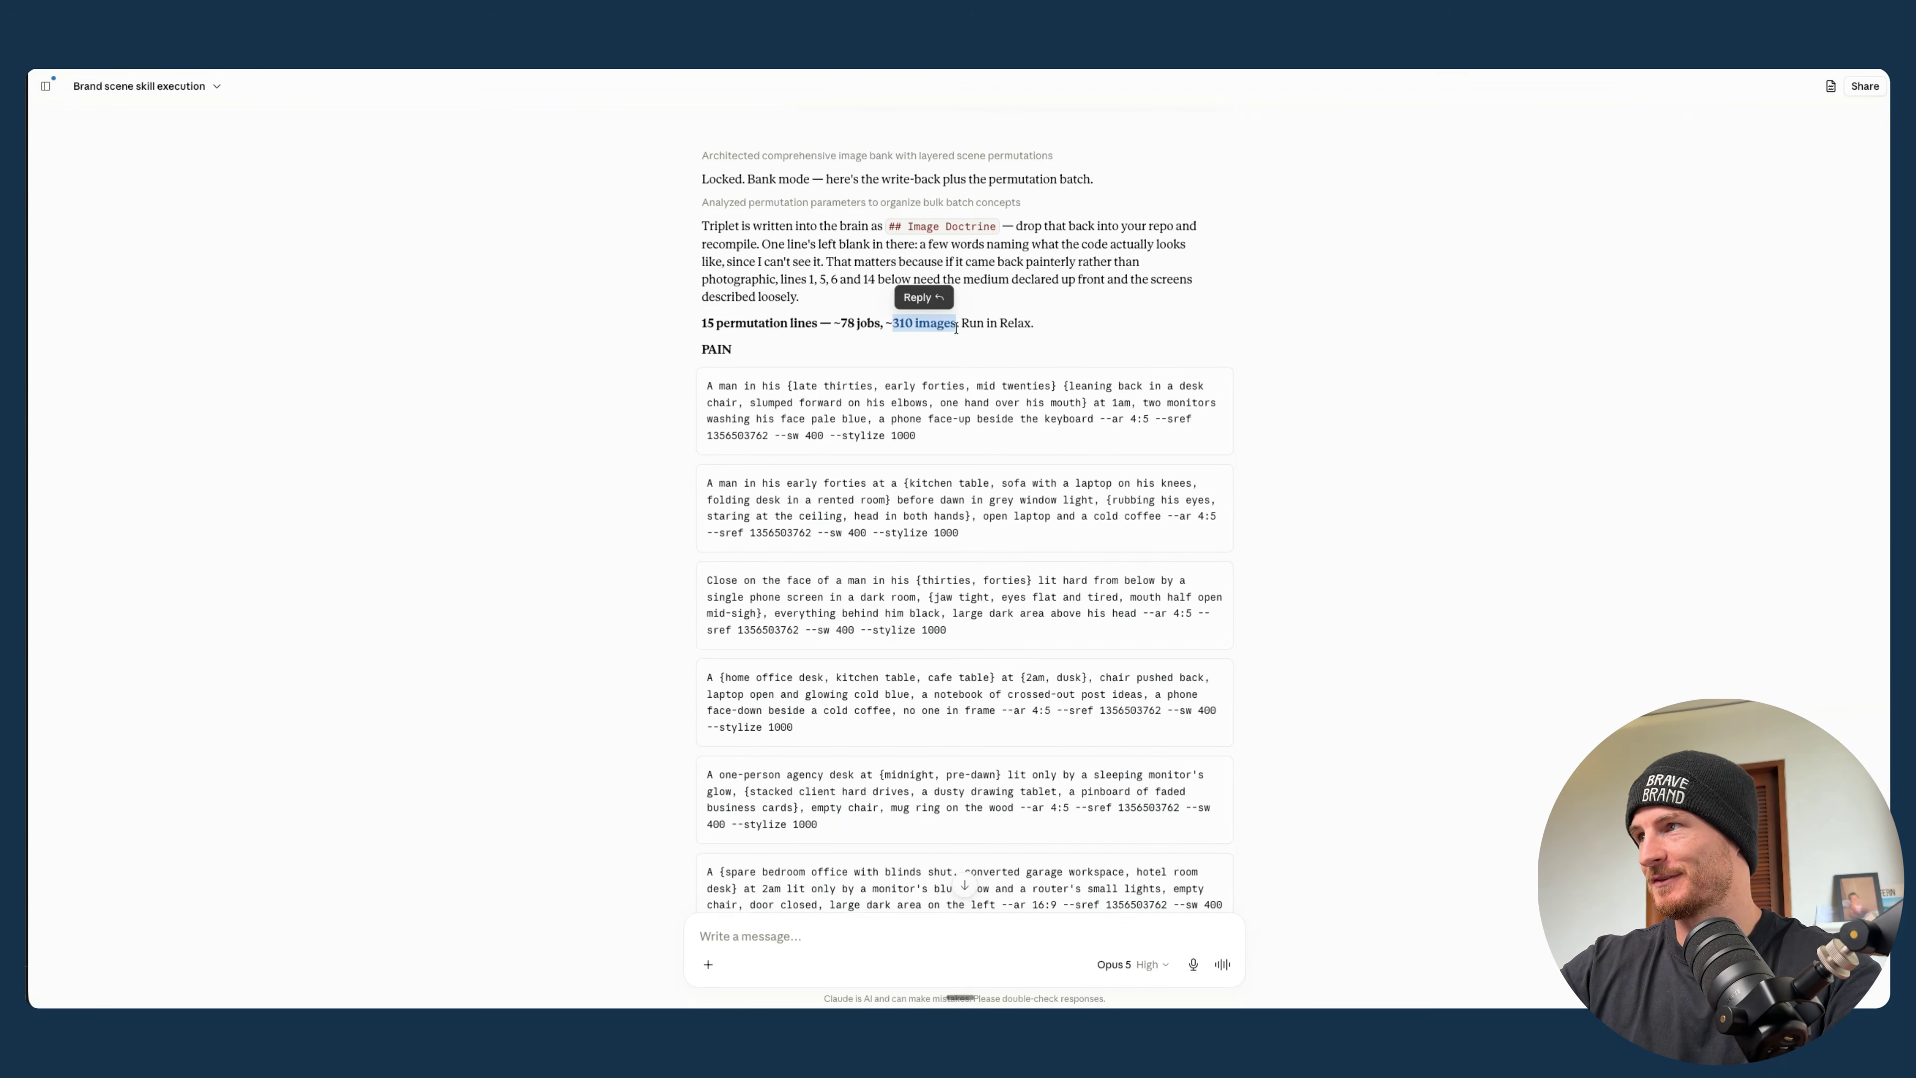
scroll(955, 328, "down", 5)
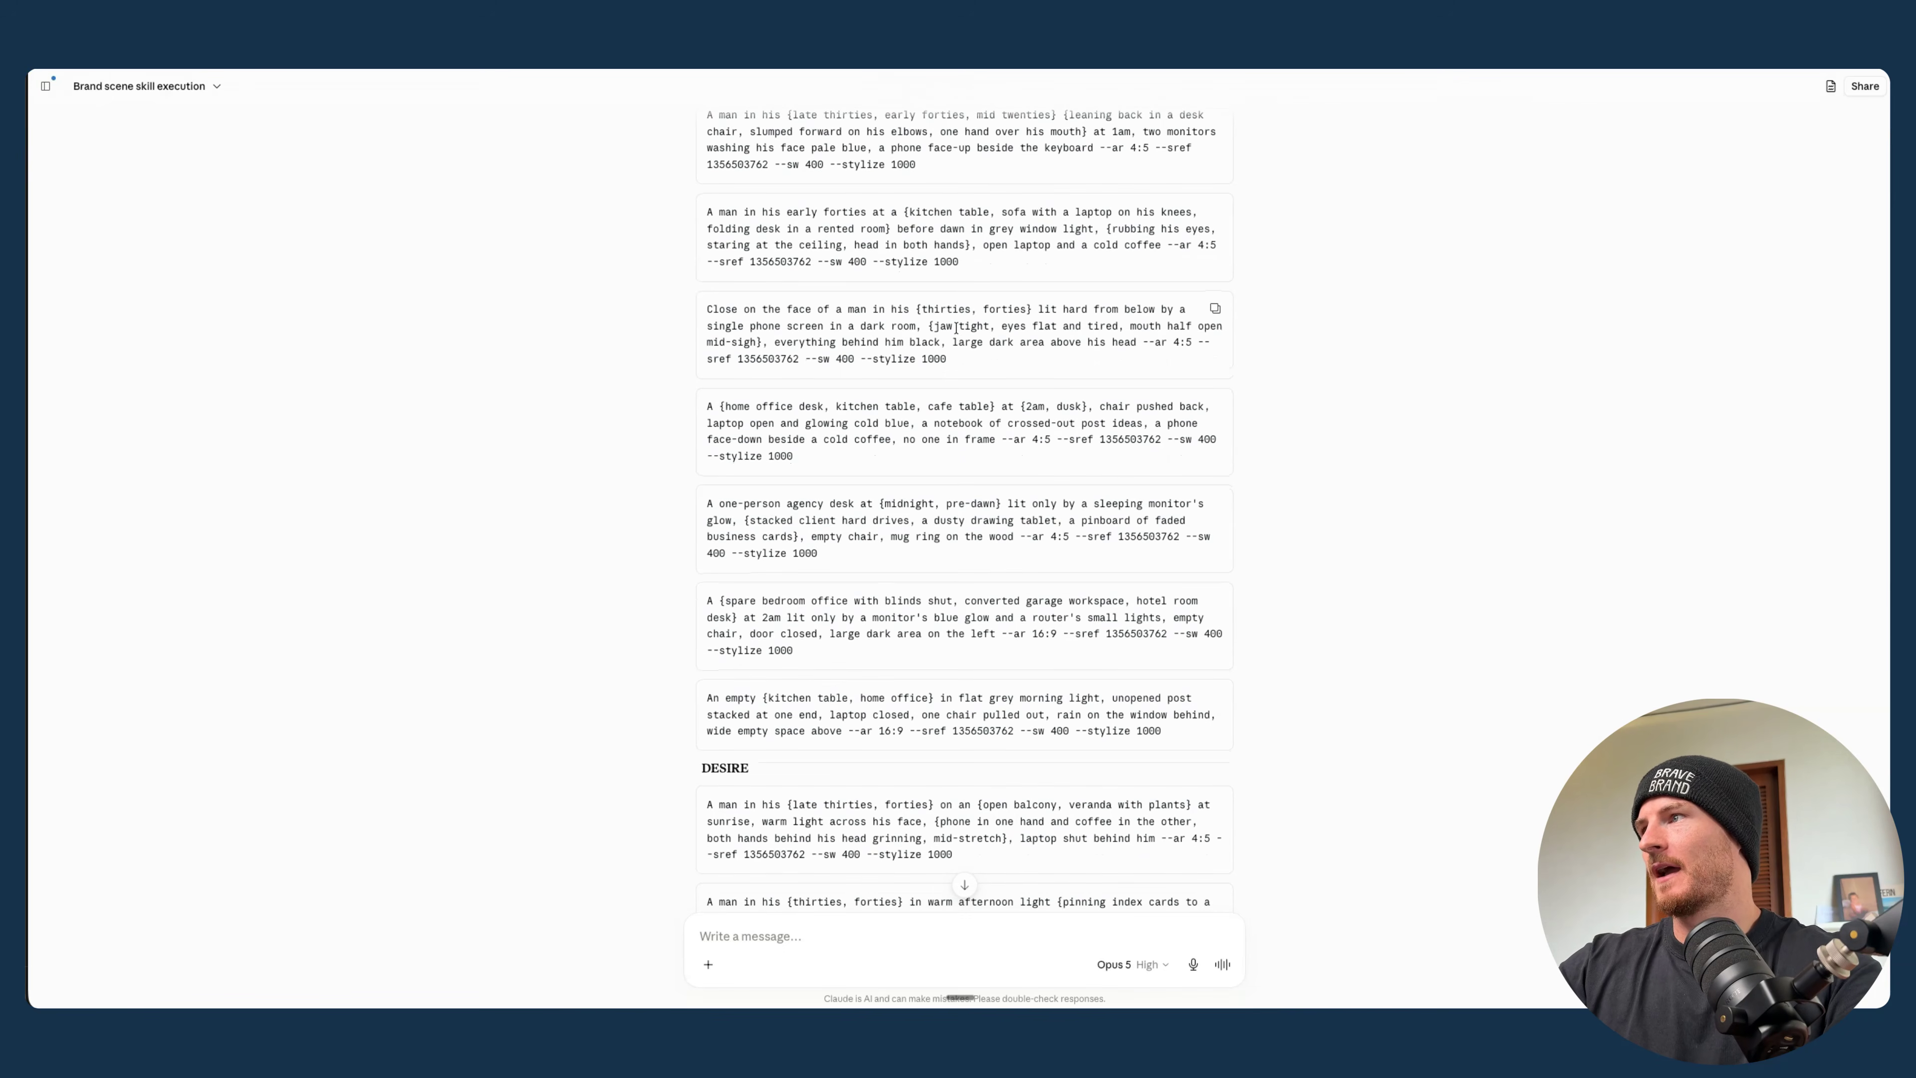
scroll(956, 328, "down", 3)
scroll(747, 545, "up", 10)
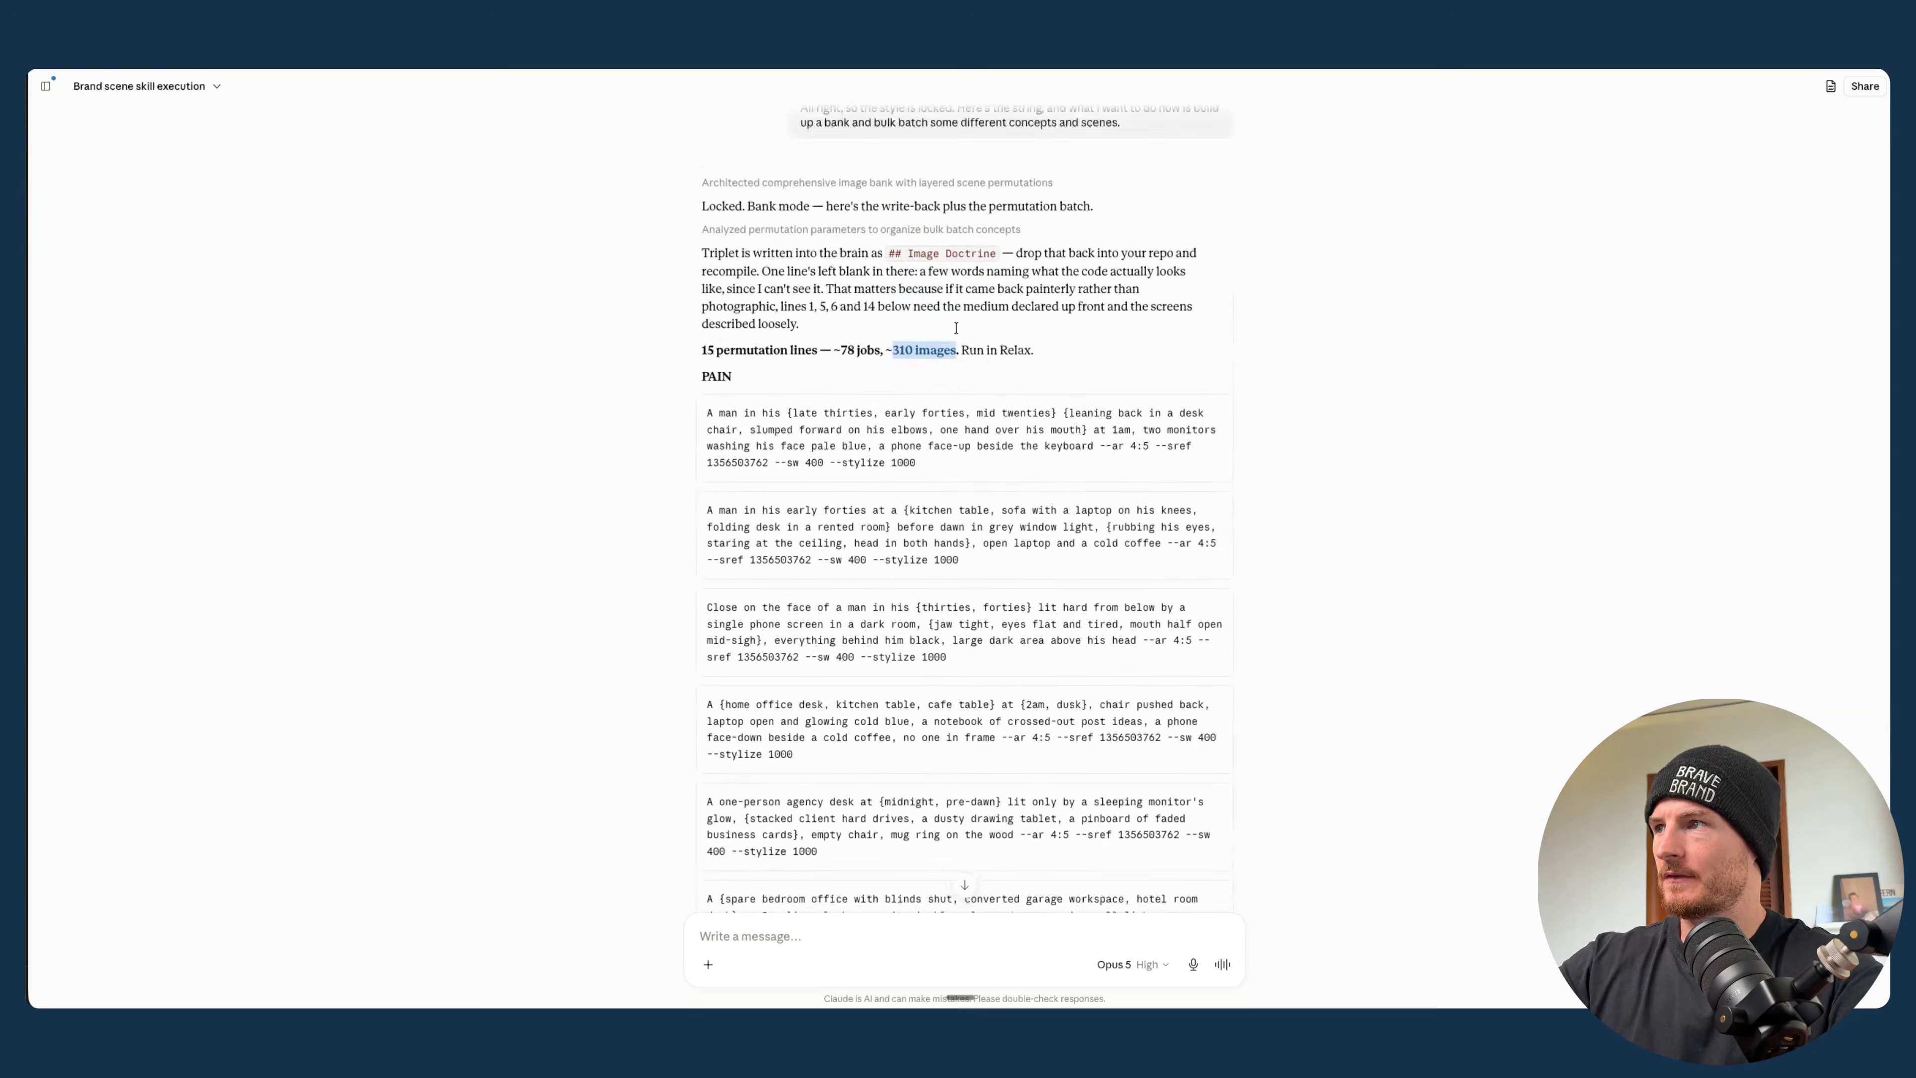
scroll(747, 544, "down", 5)
scroll(747, 545, "up", 4)
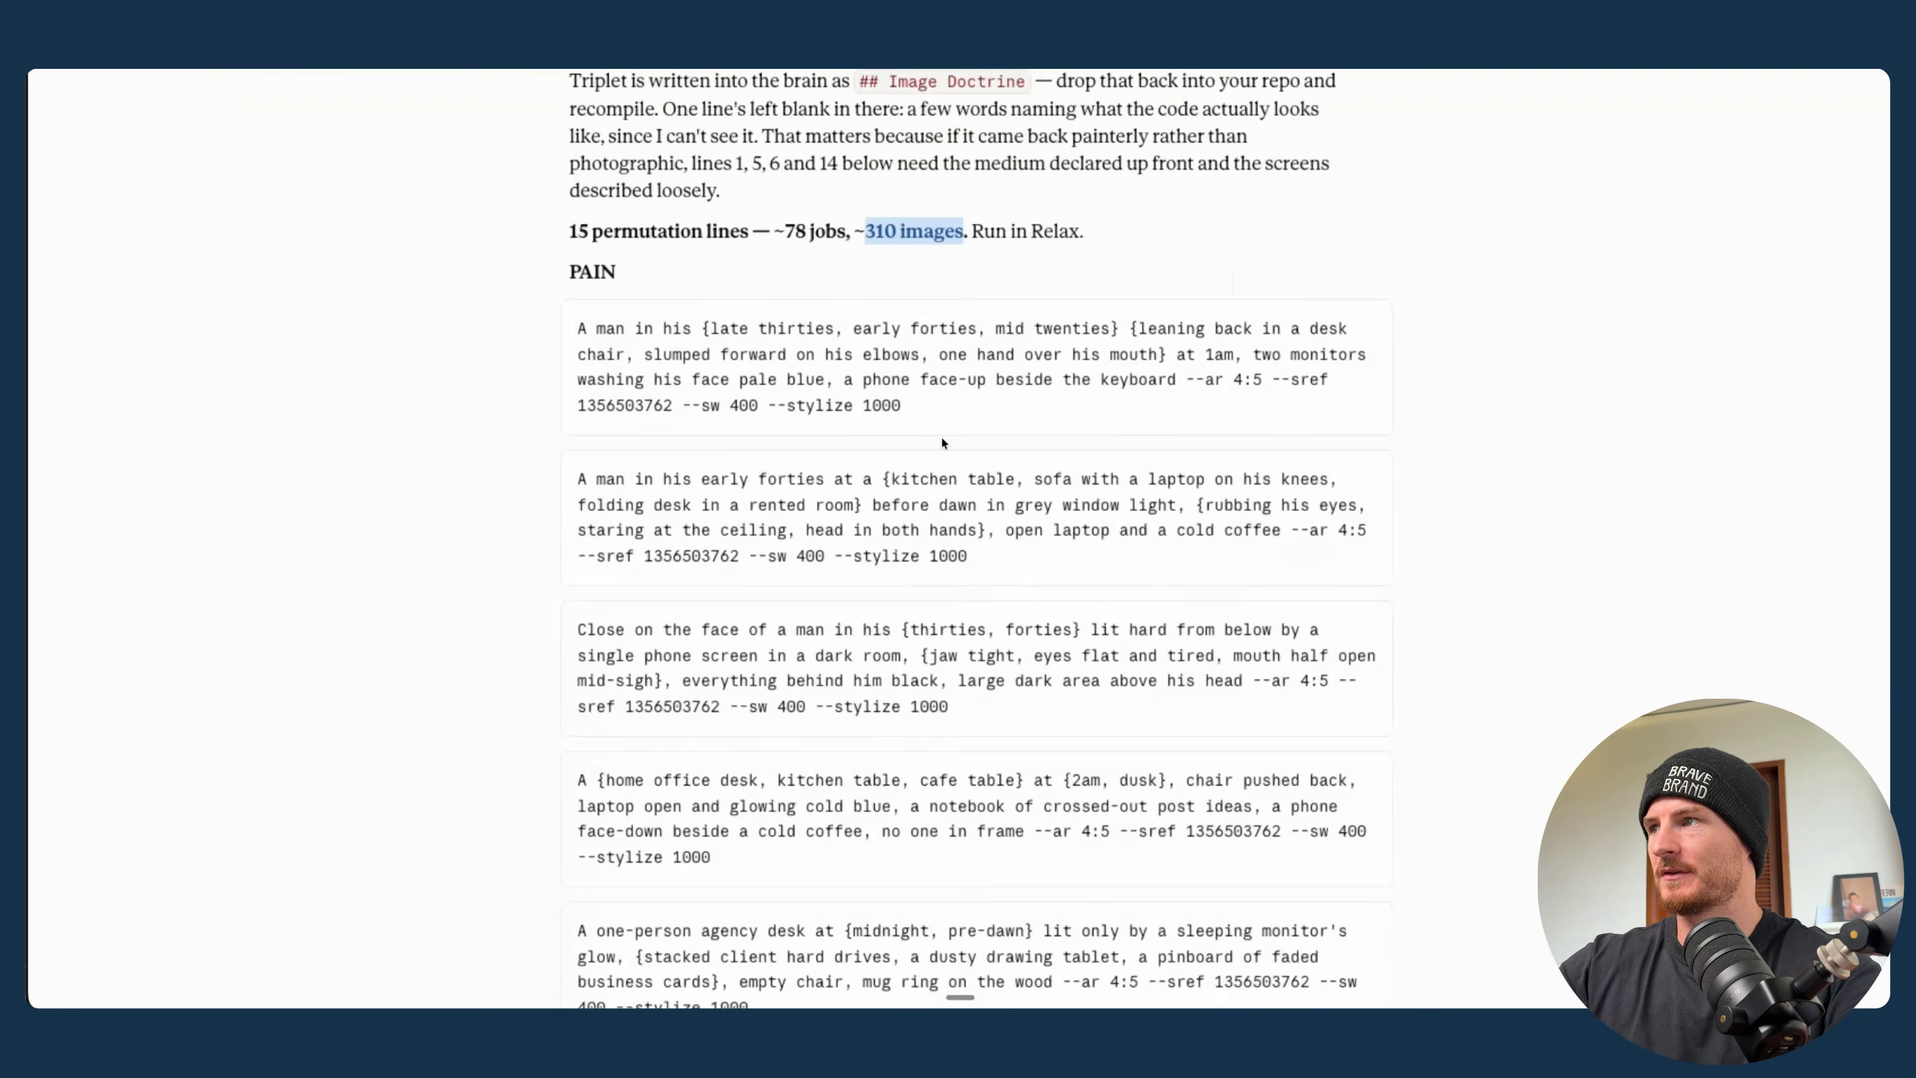
- Examine the first PAIN permutation prompt, including its bracketed age and pose options and the style parameters at its end
scroll(943, 443, "up", 3)
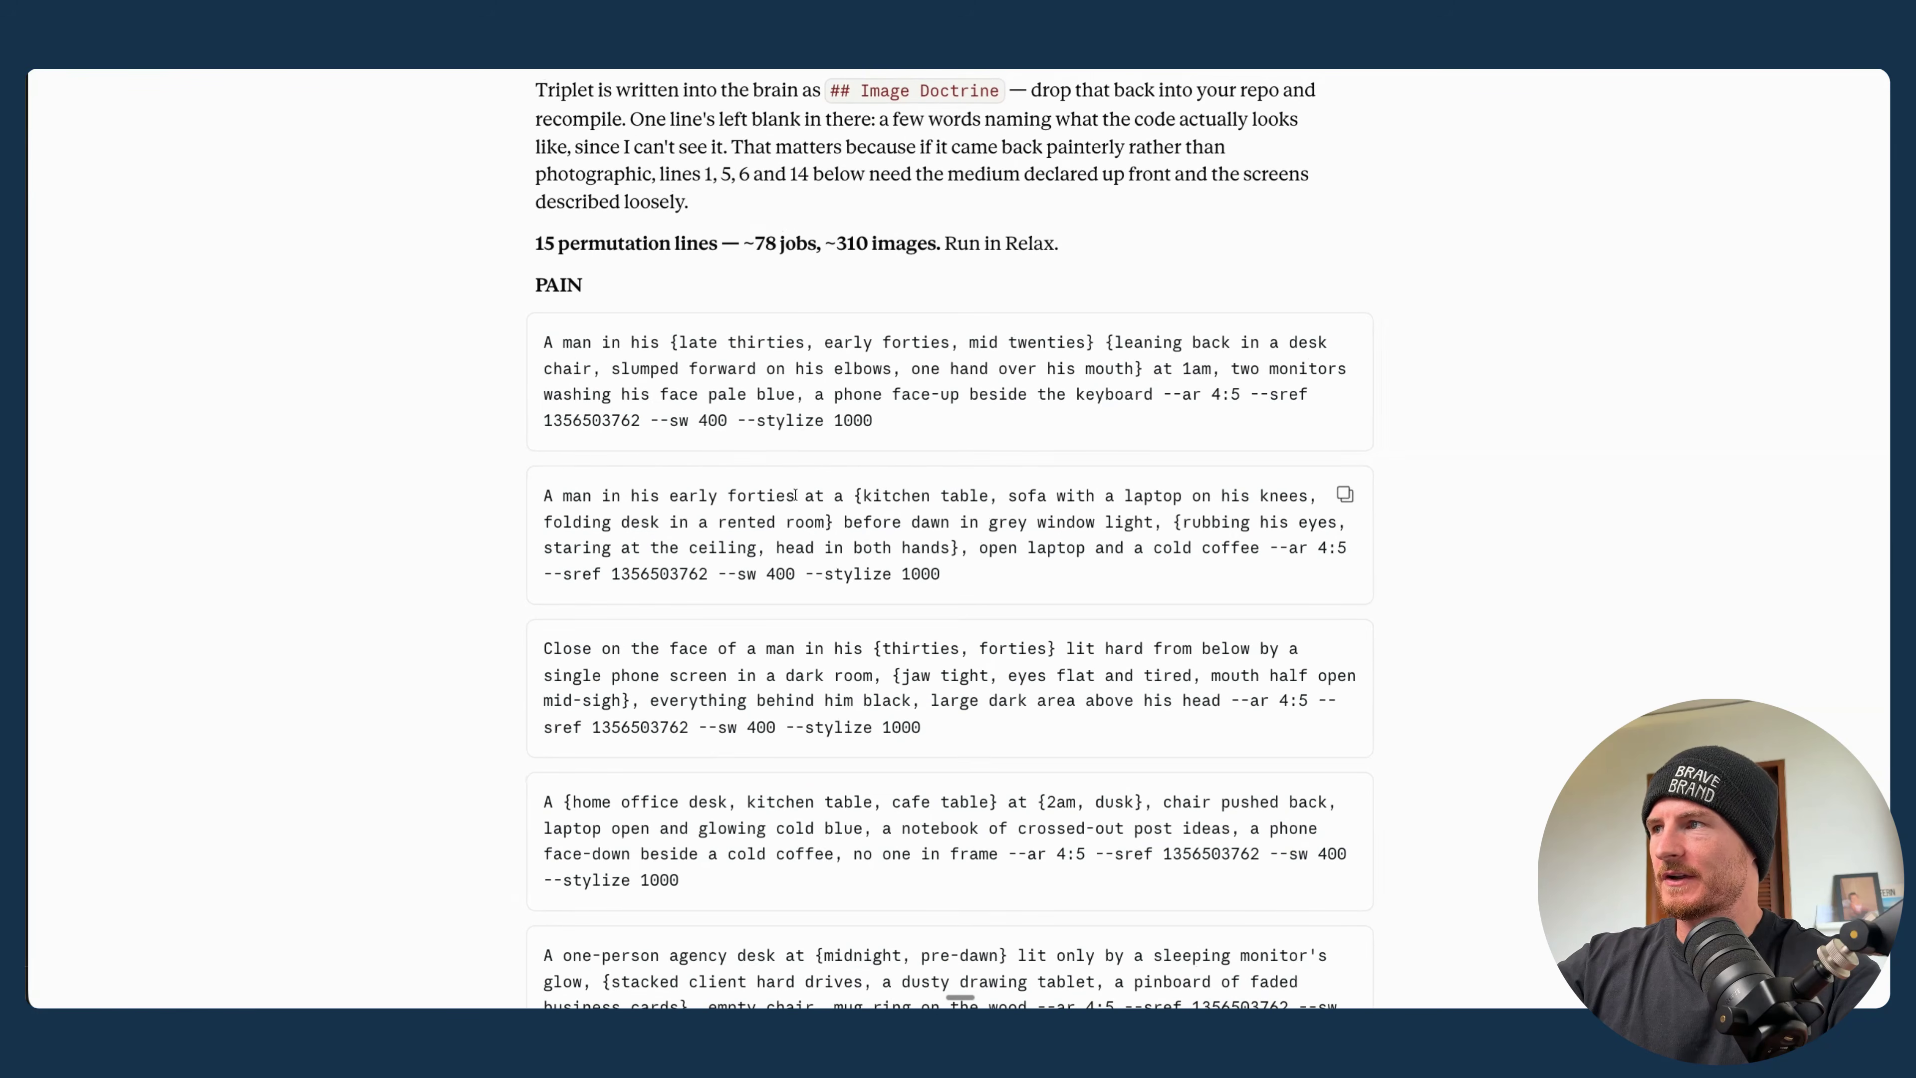
left_click_drag(702, 341, 1022, 341)
left_click(664, 345)
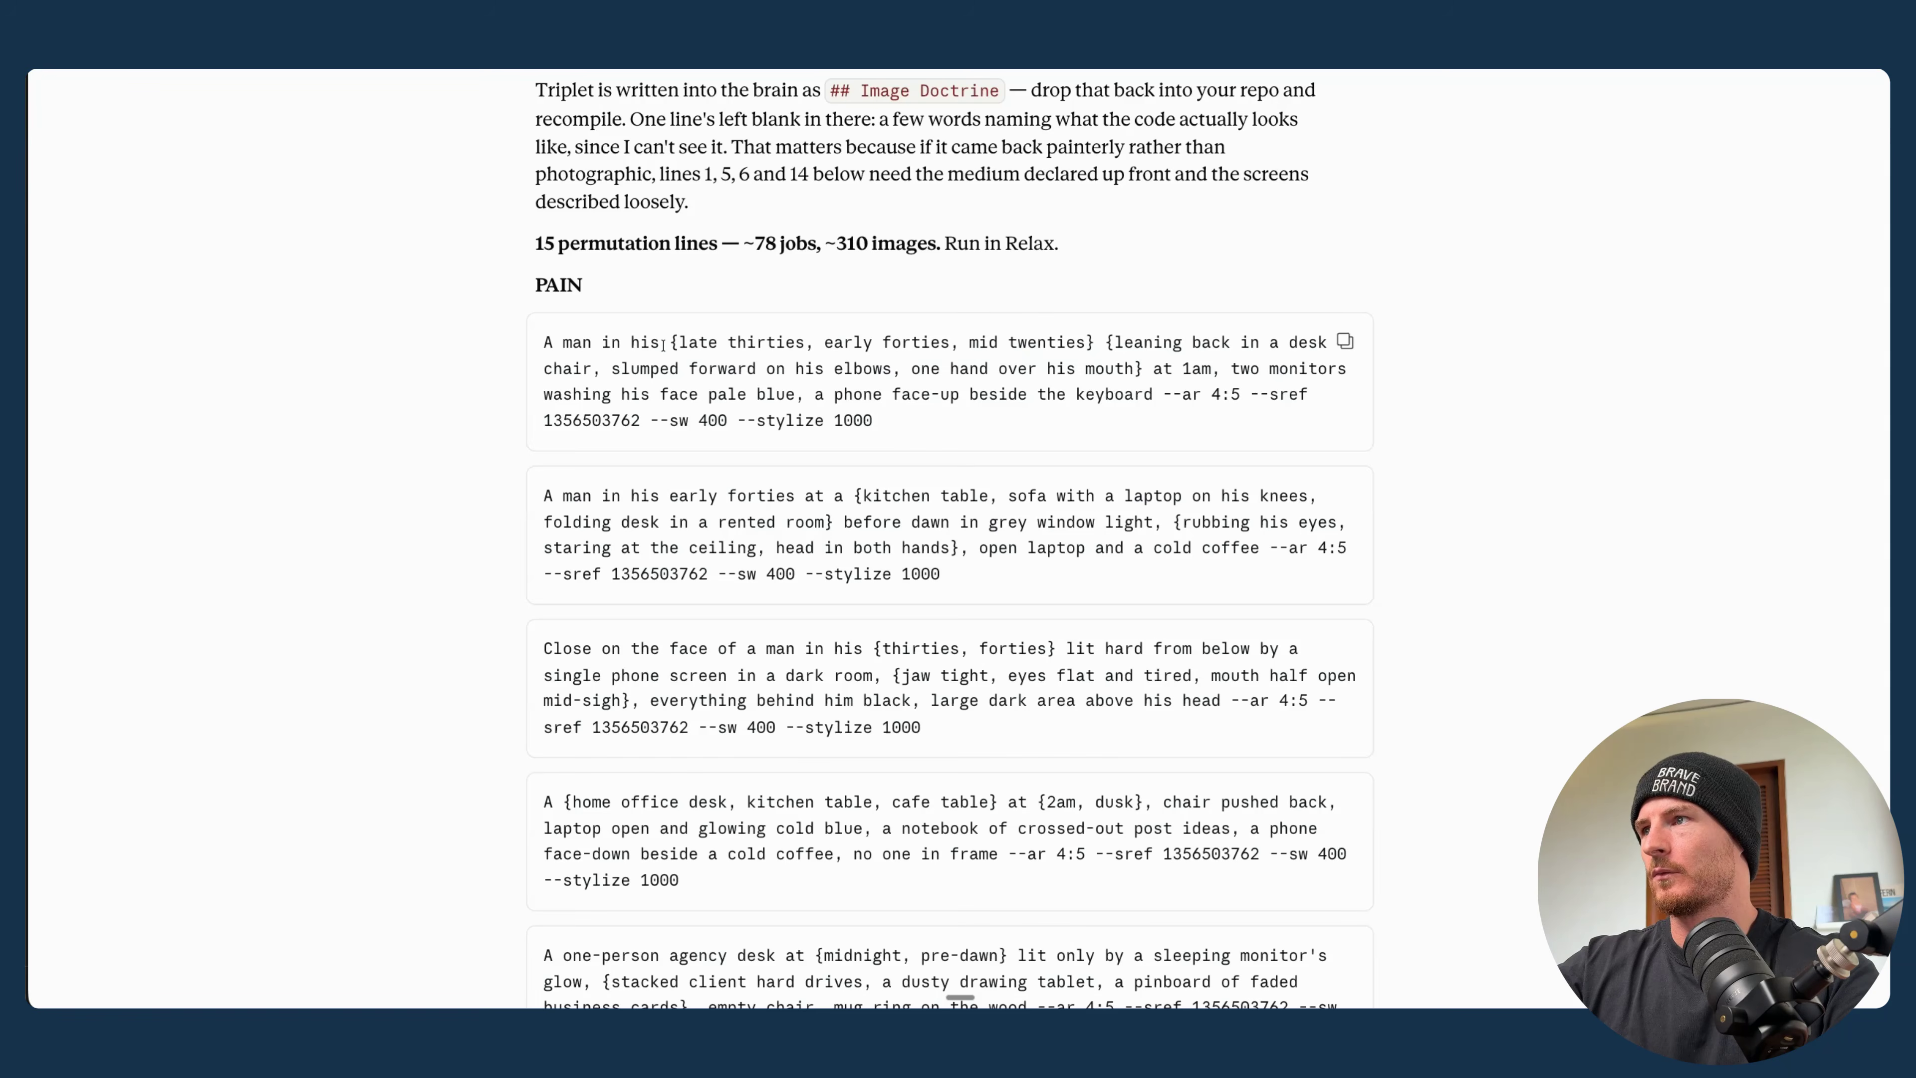
left_click_drag(687, 343, 803, 344)
left_click_drag(1113, 342, 547, 344)
left_click(593, 369)
left_click(1137, 377)
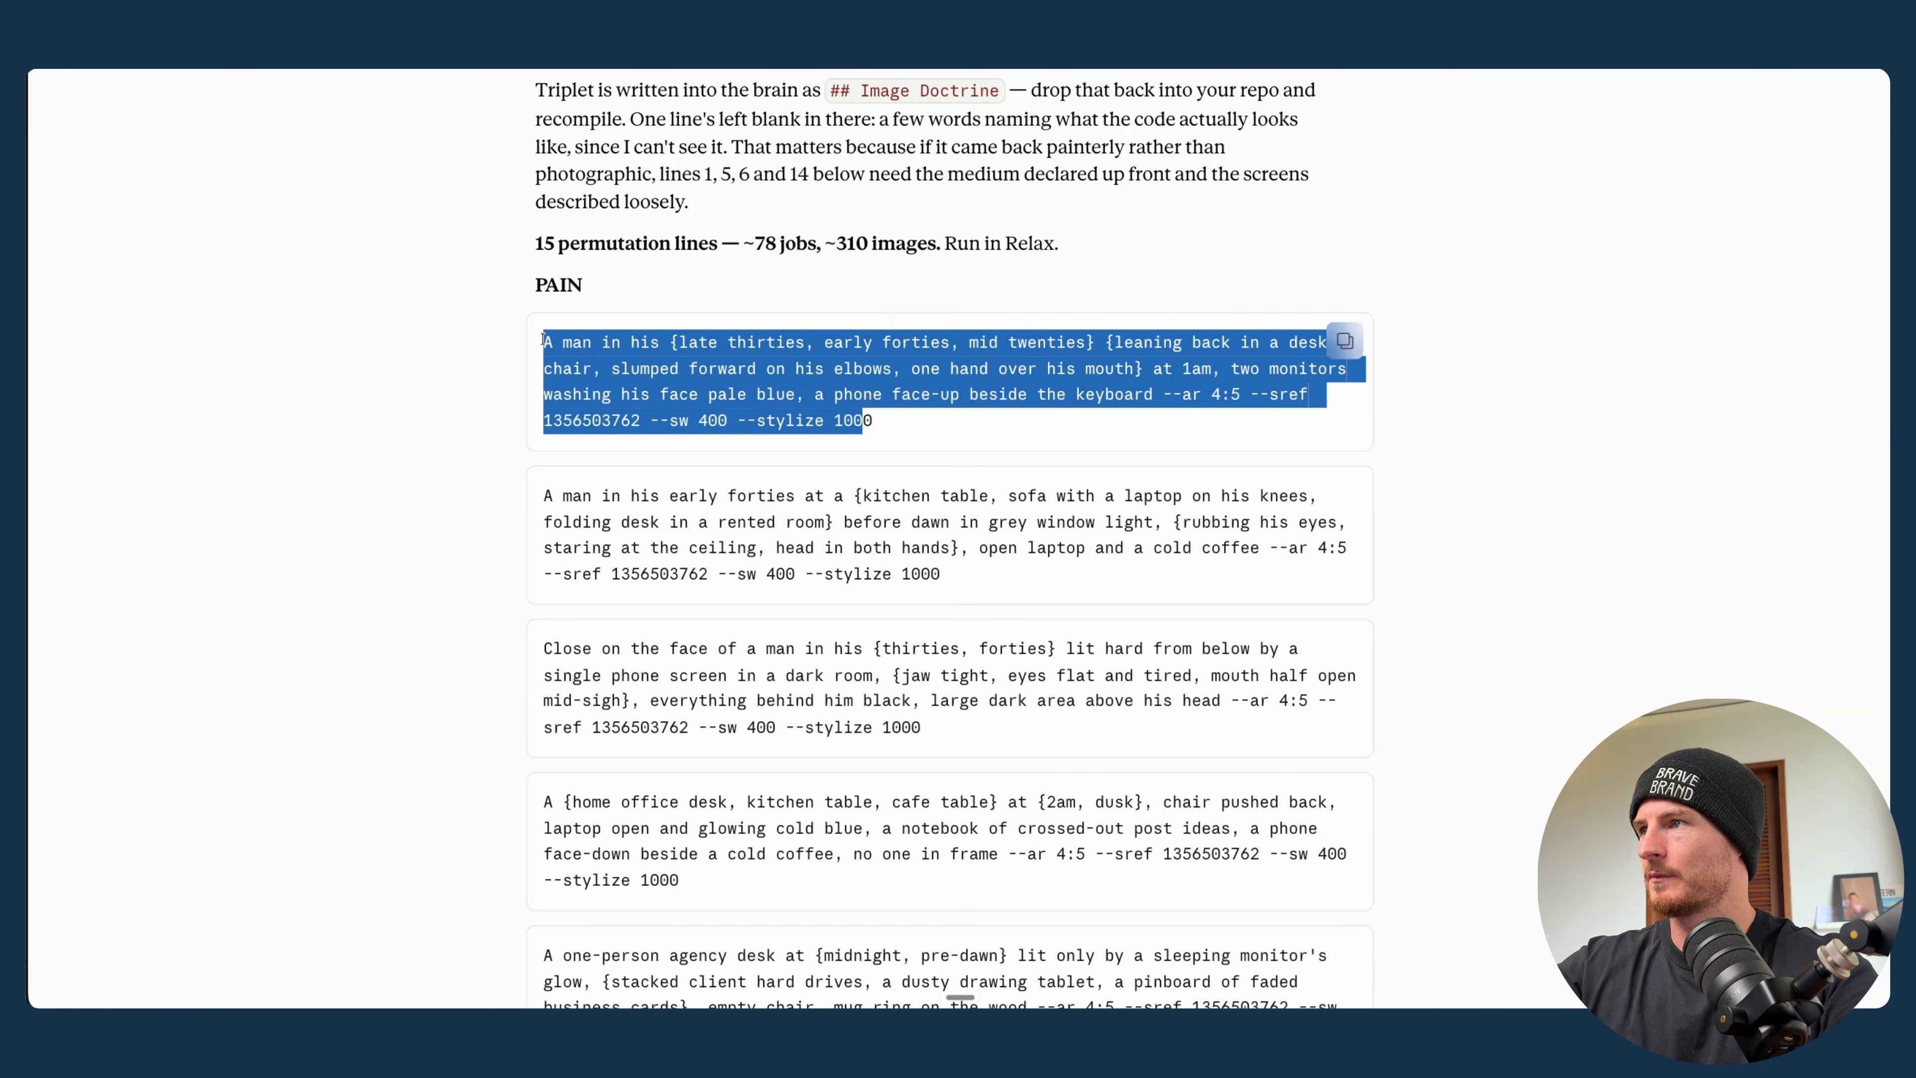
left_click(895, 429)
left_click_drag(895, 429, 537, 354)
key("ctrl+c")
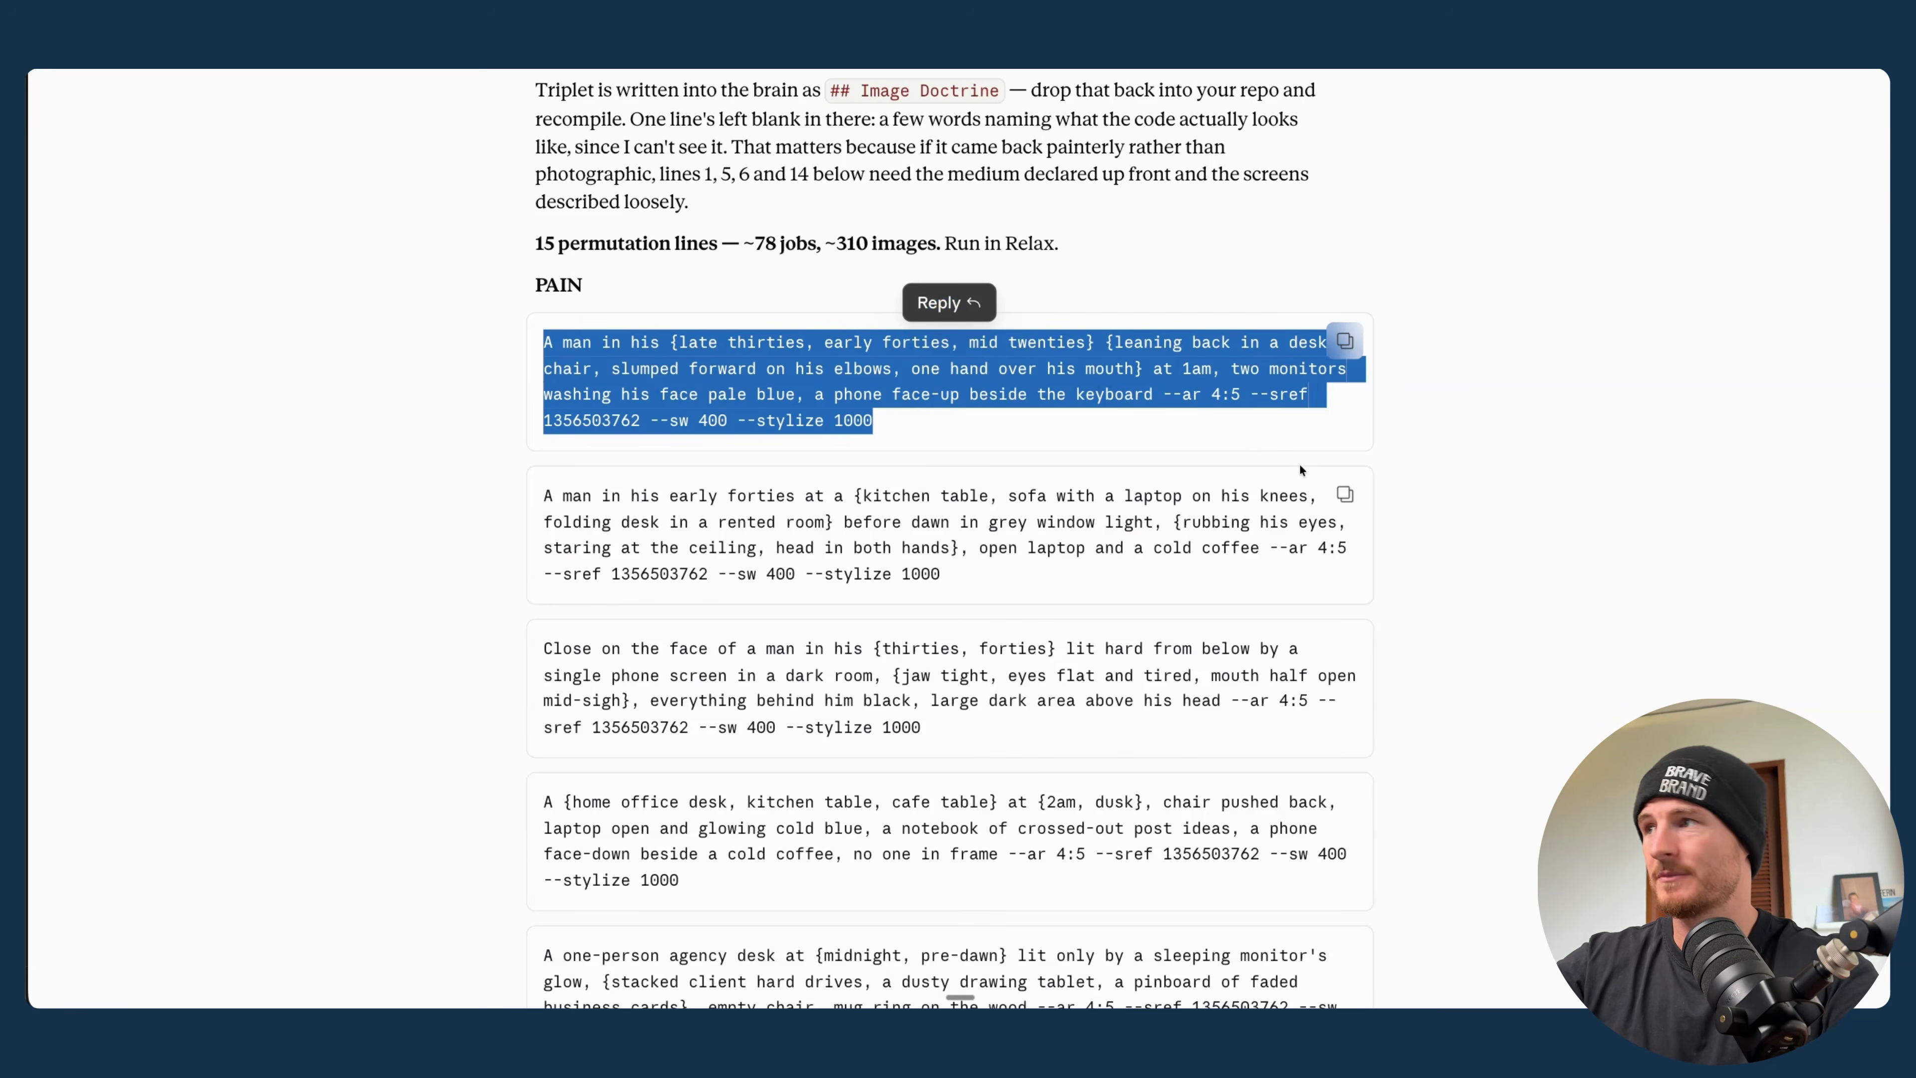
left_click(942, 446)
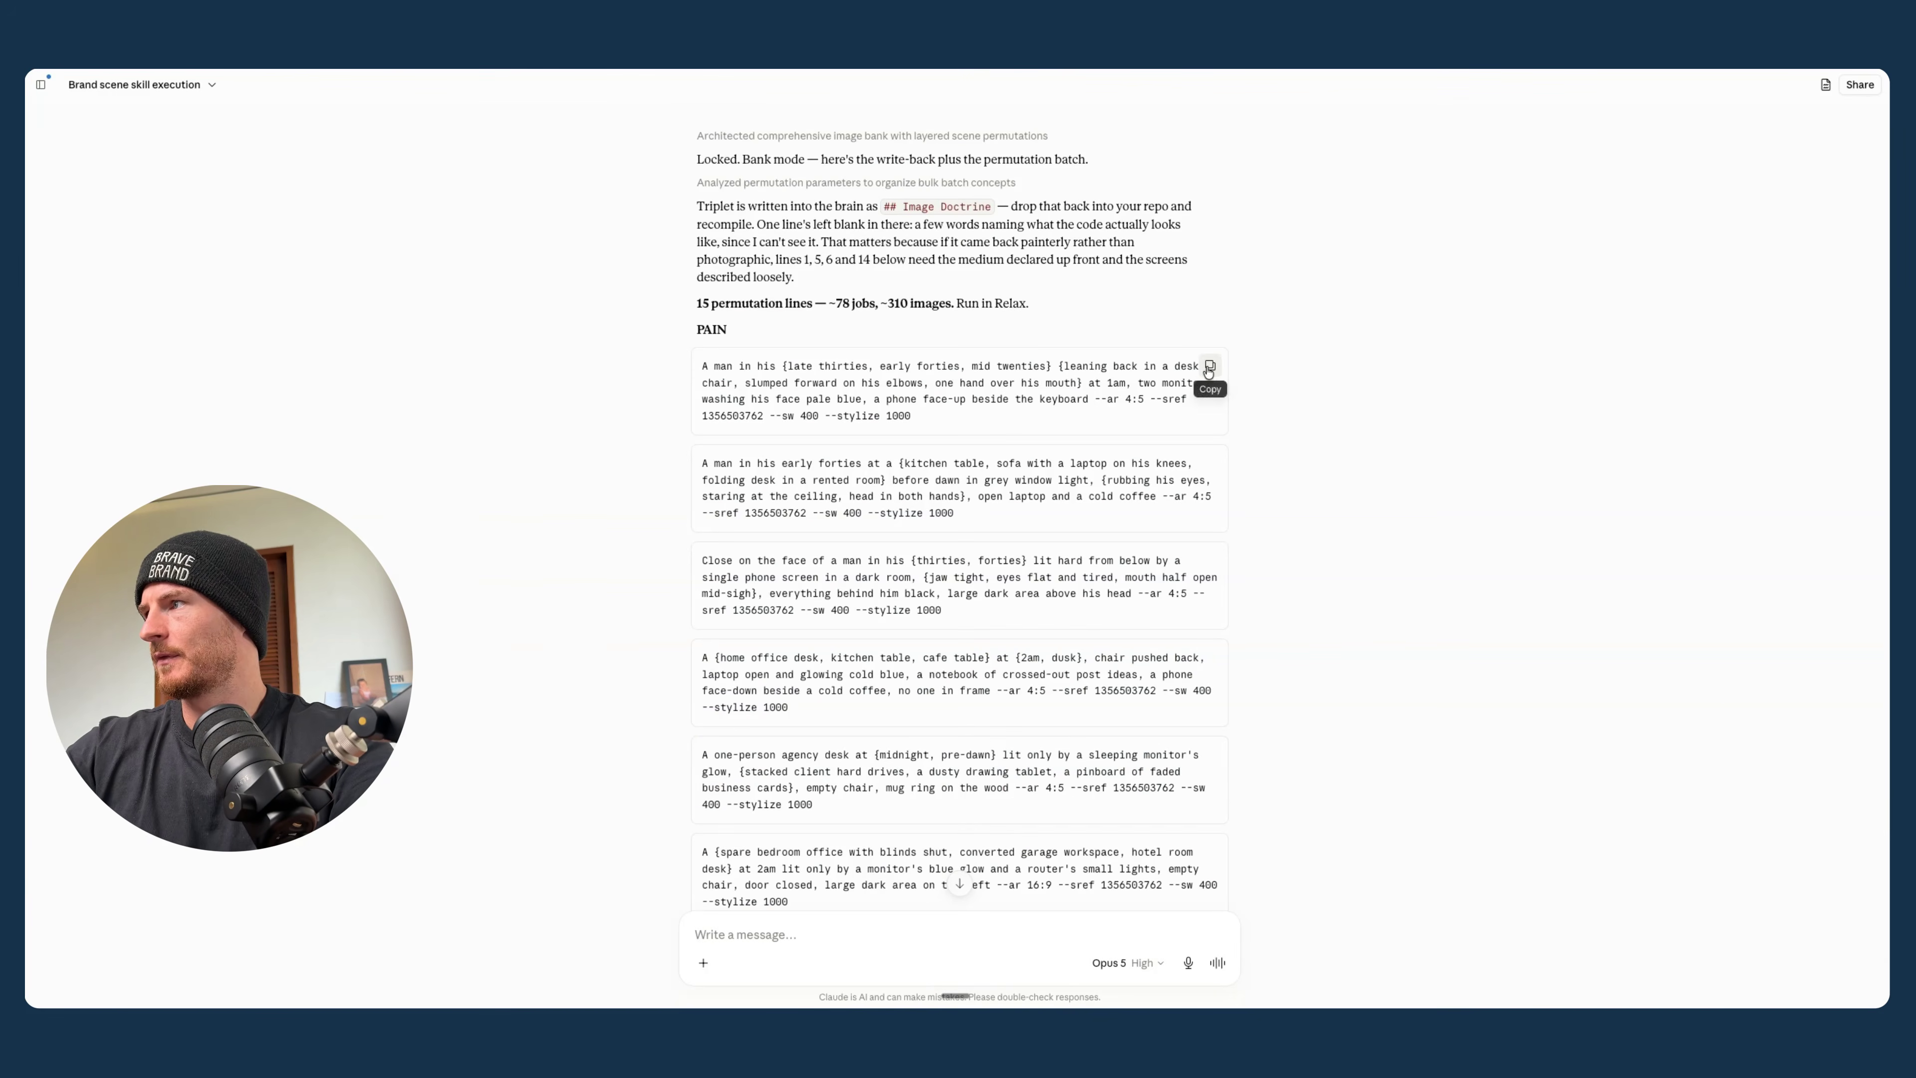
key("ctrl+Tab")
key("ctrl+v")
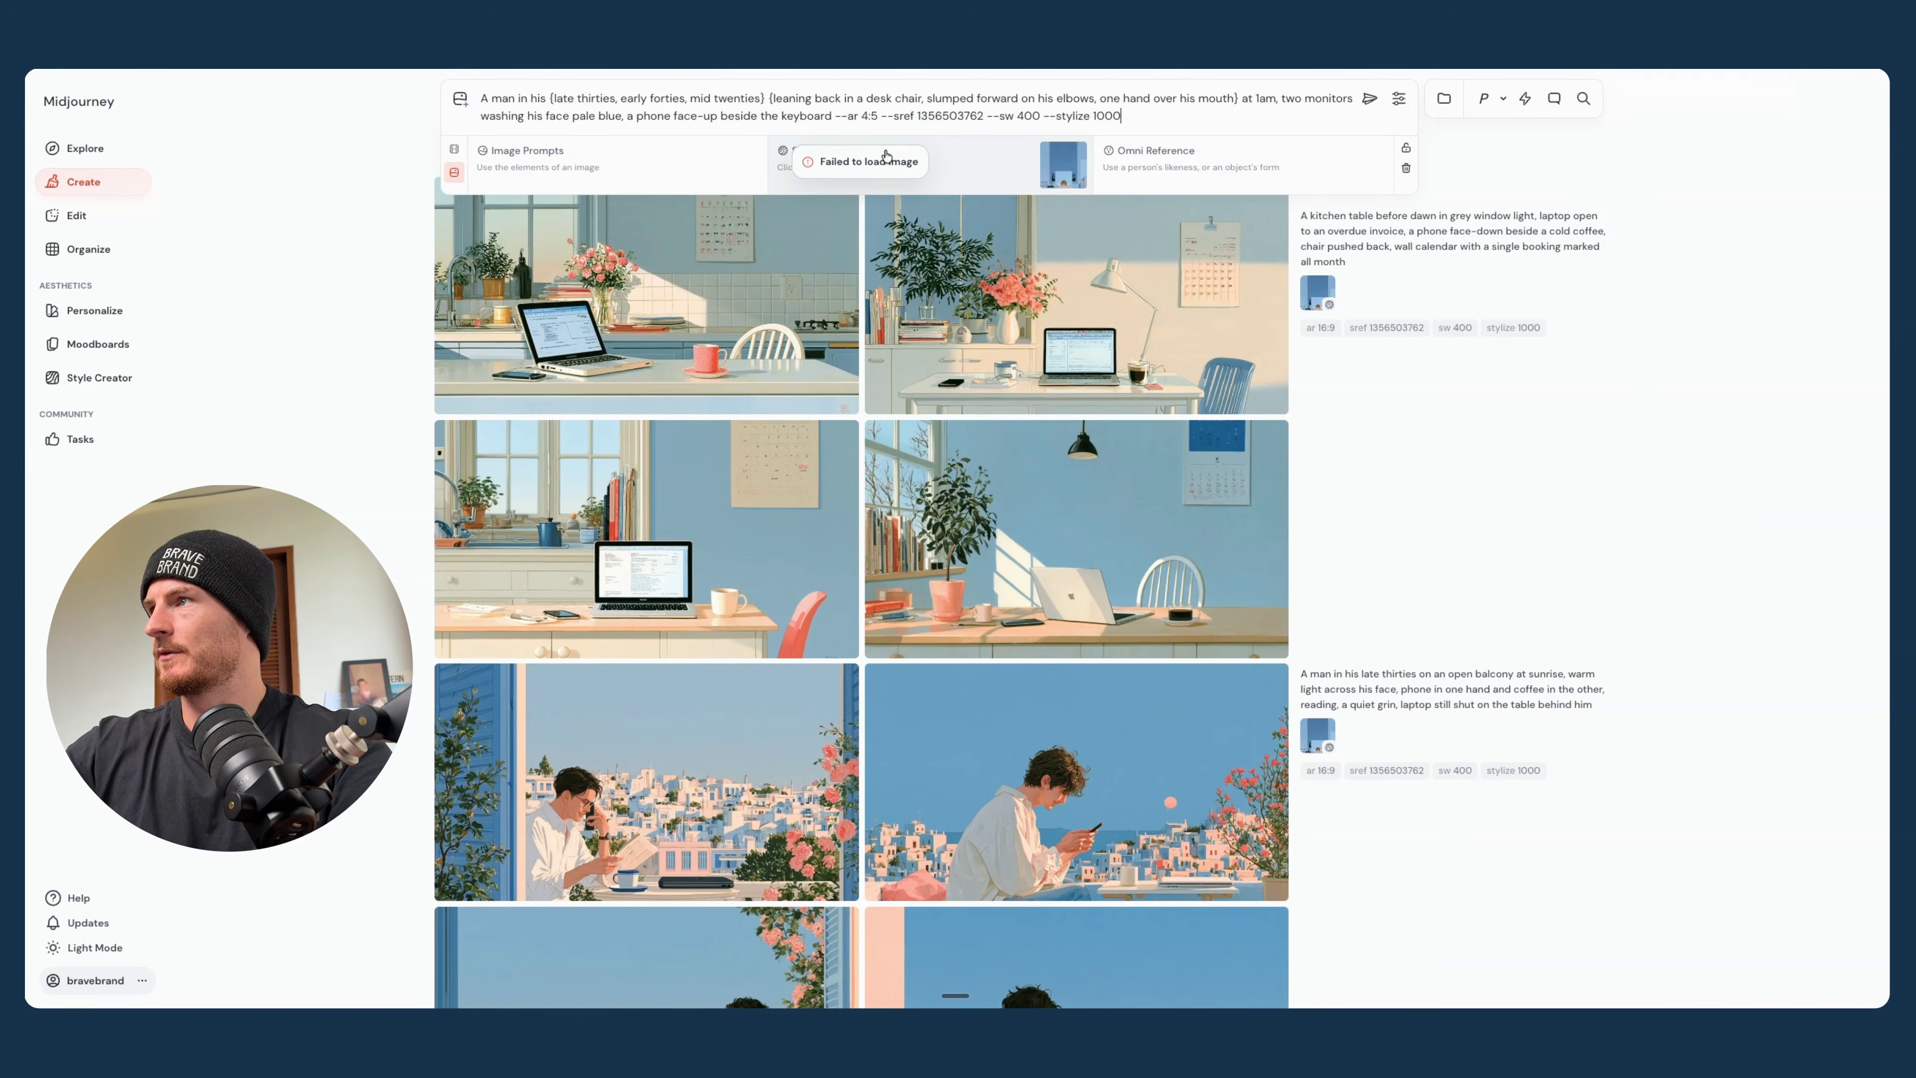
mouse_move(1077, 157)
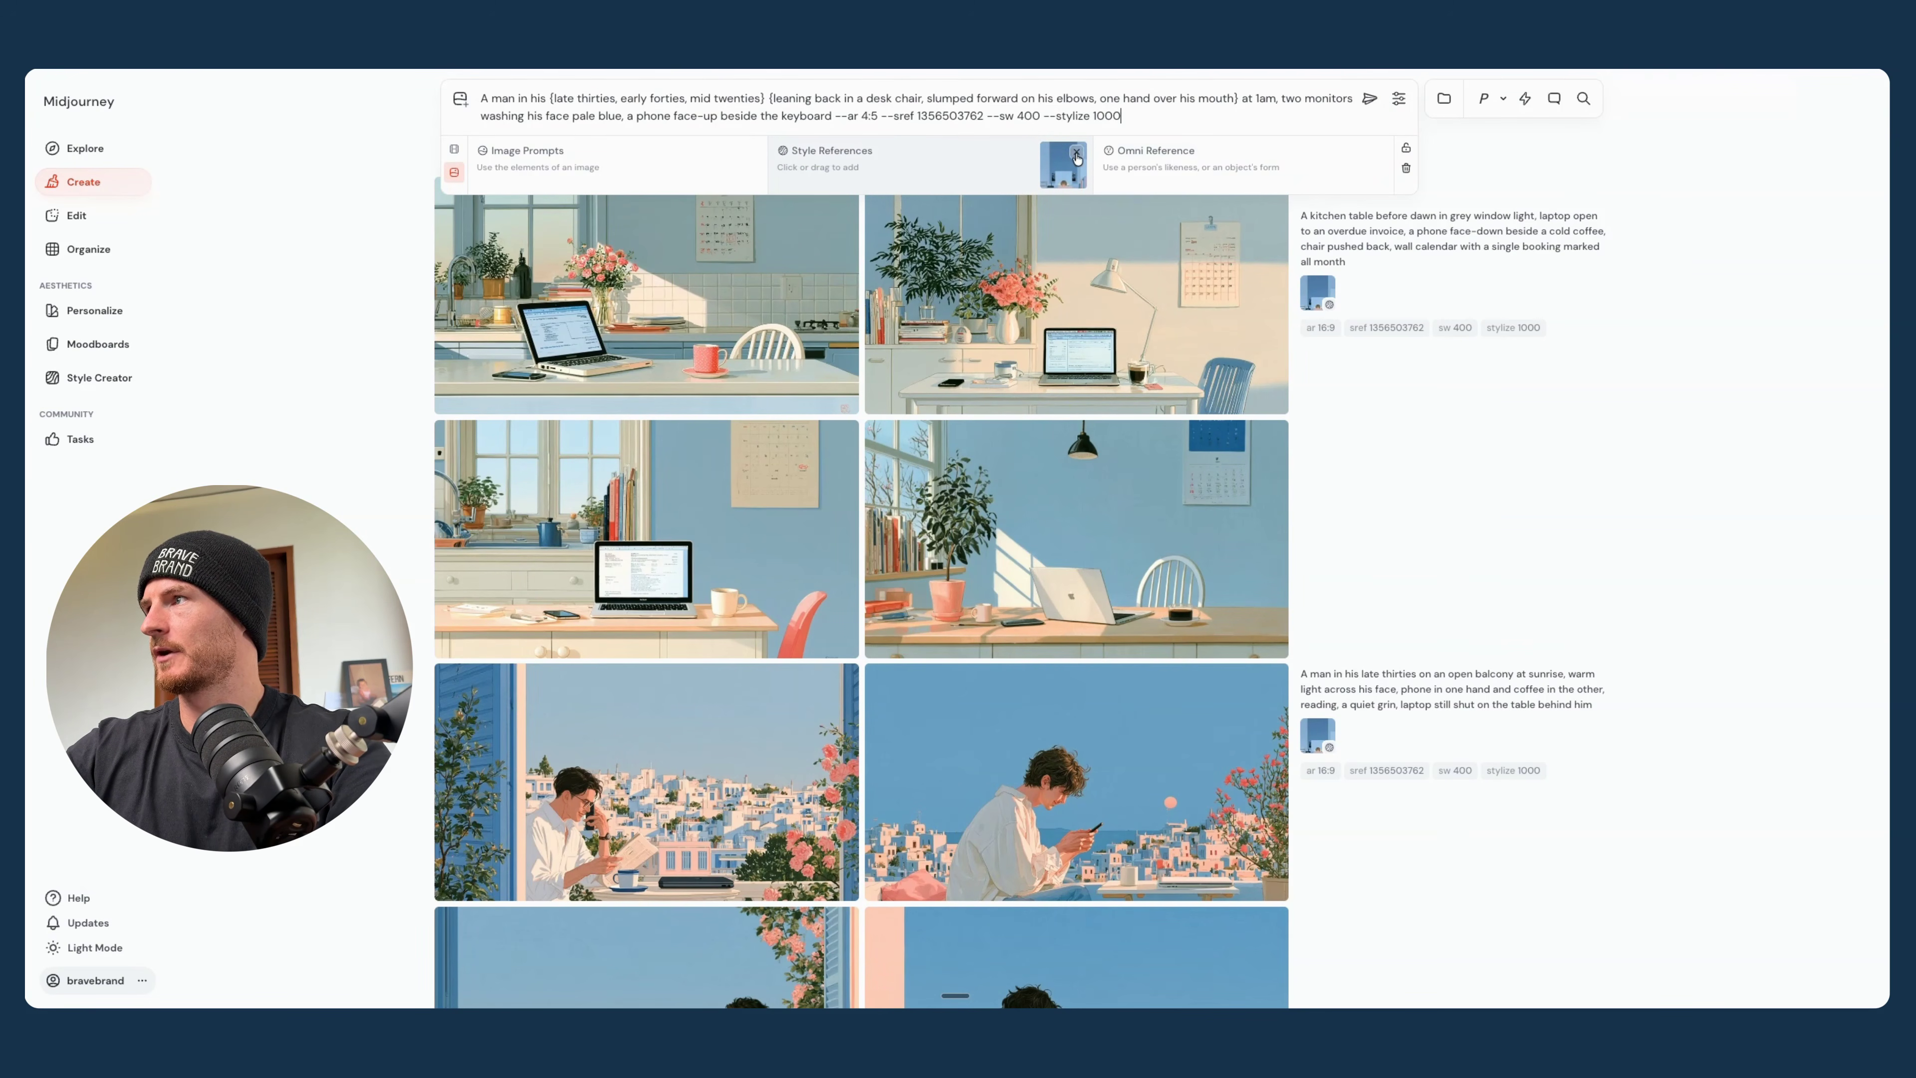
left_click(1370, 99)
- Look through the generated batches for the 1am two-monitor prompt, comparing the age and pose variations
scroll(1486, 356, "down", 5)
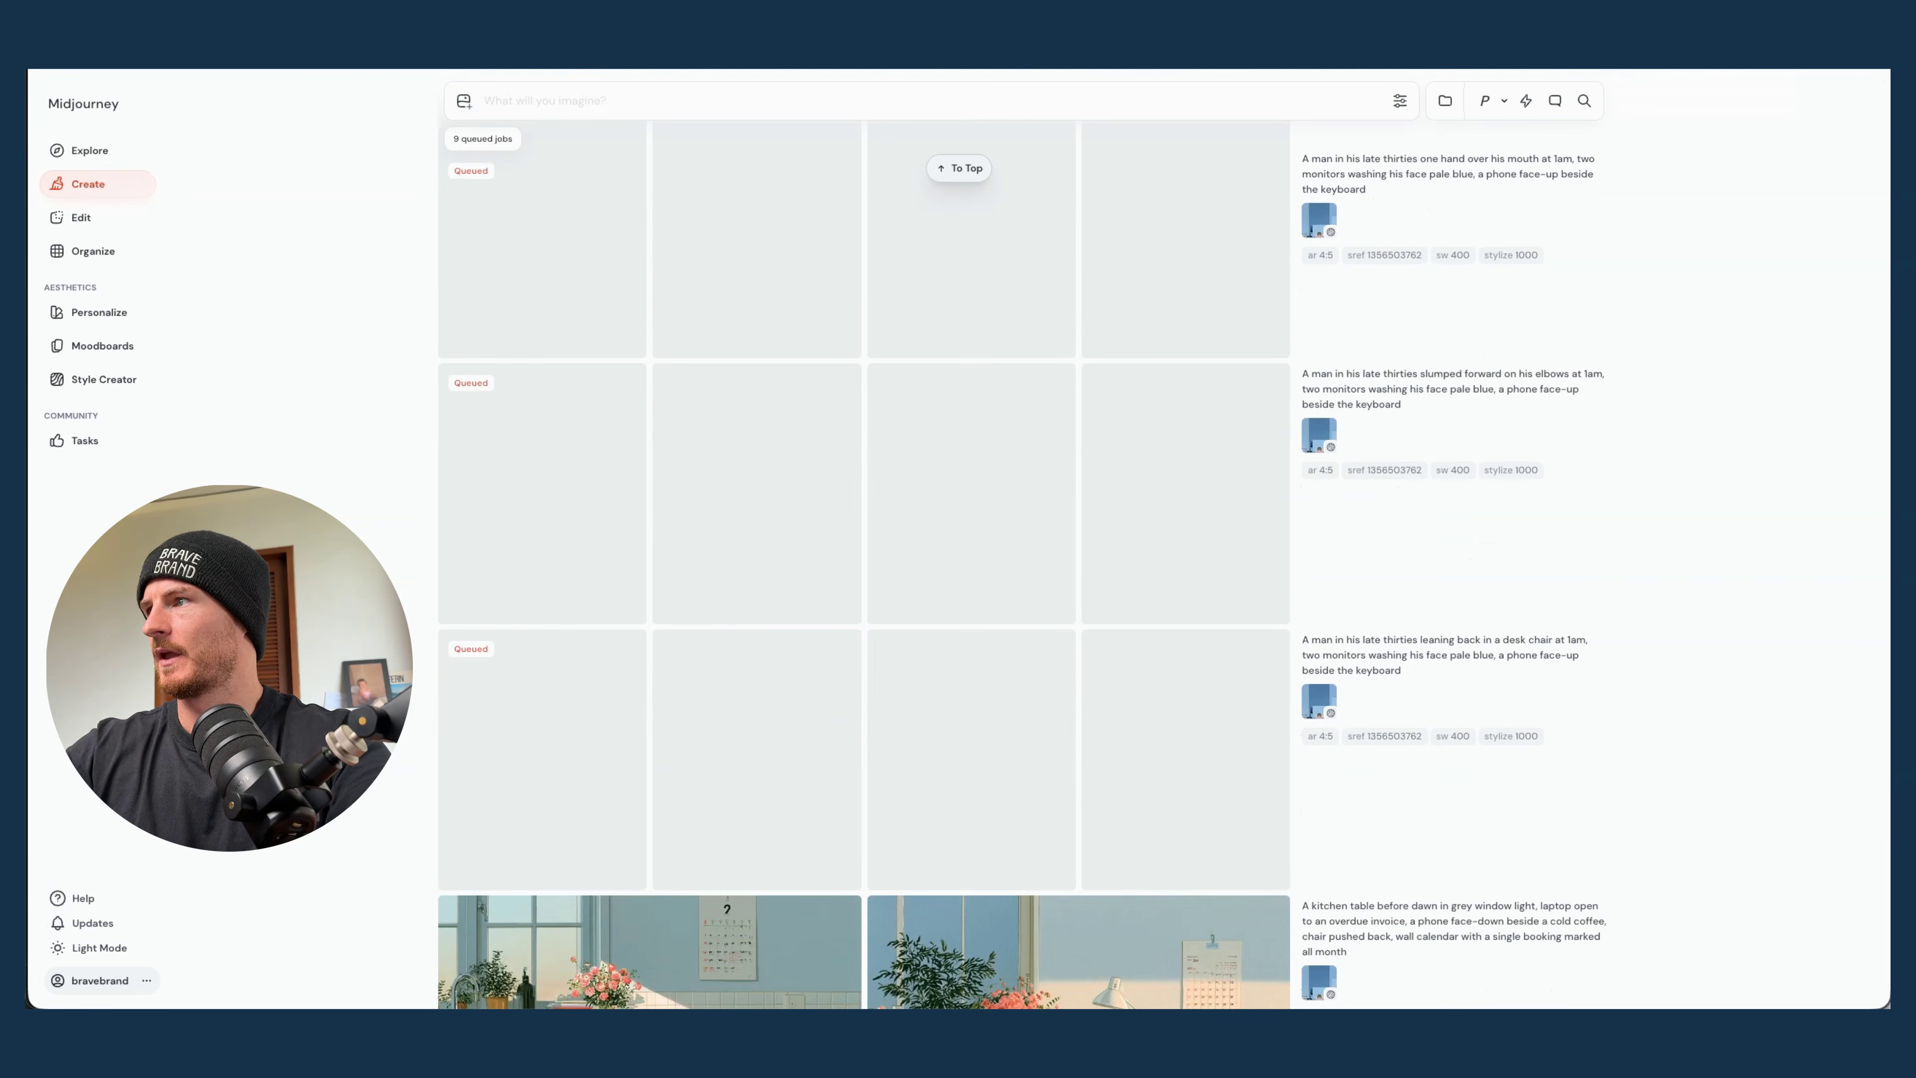
scroll(610, 635, "down", 1)
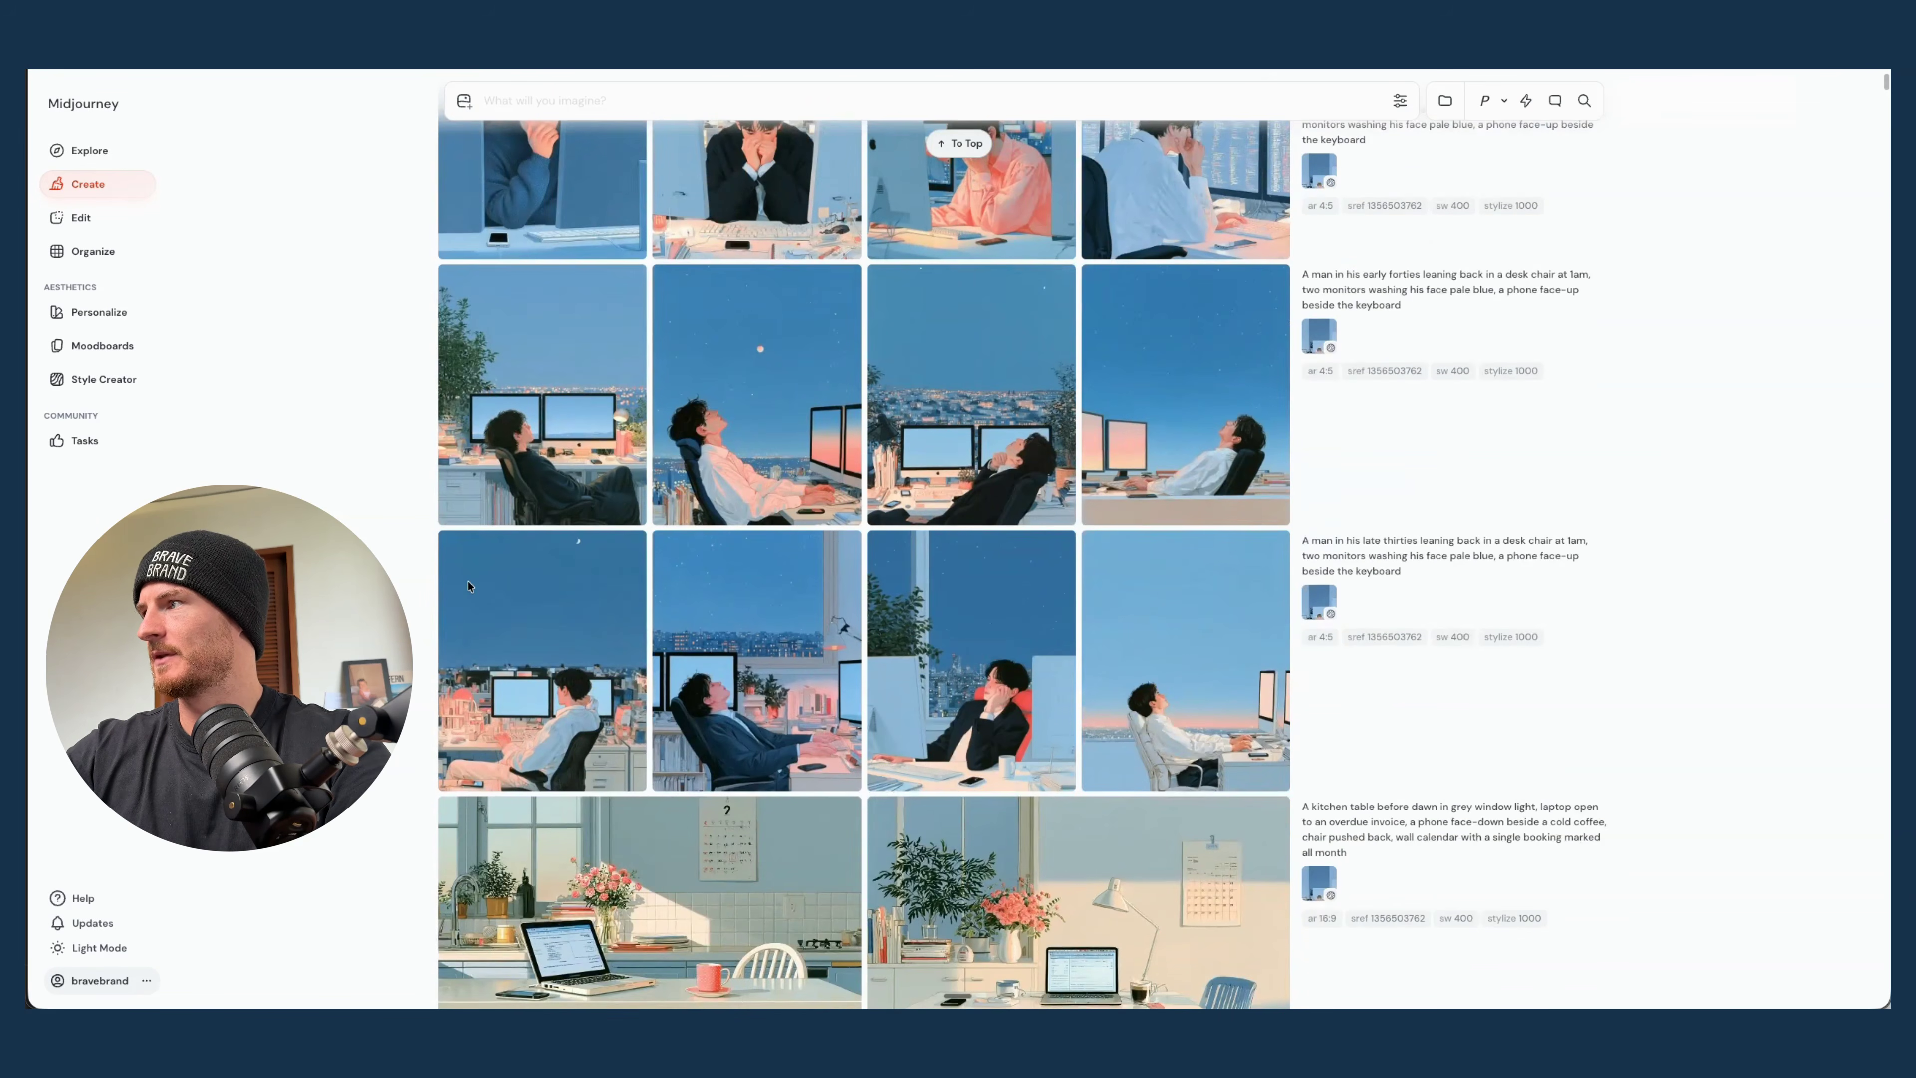
scroll(468, 586, "down", 1)
scroll(822, 451, "up", 5)
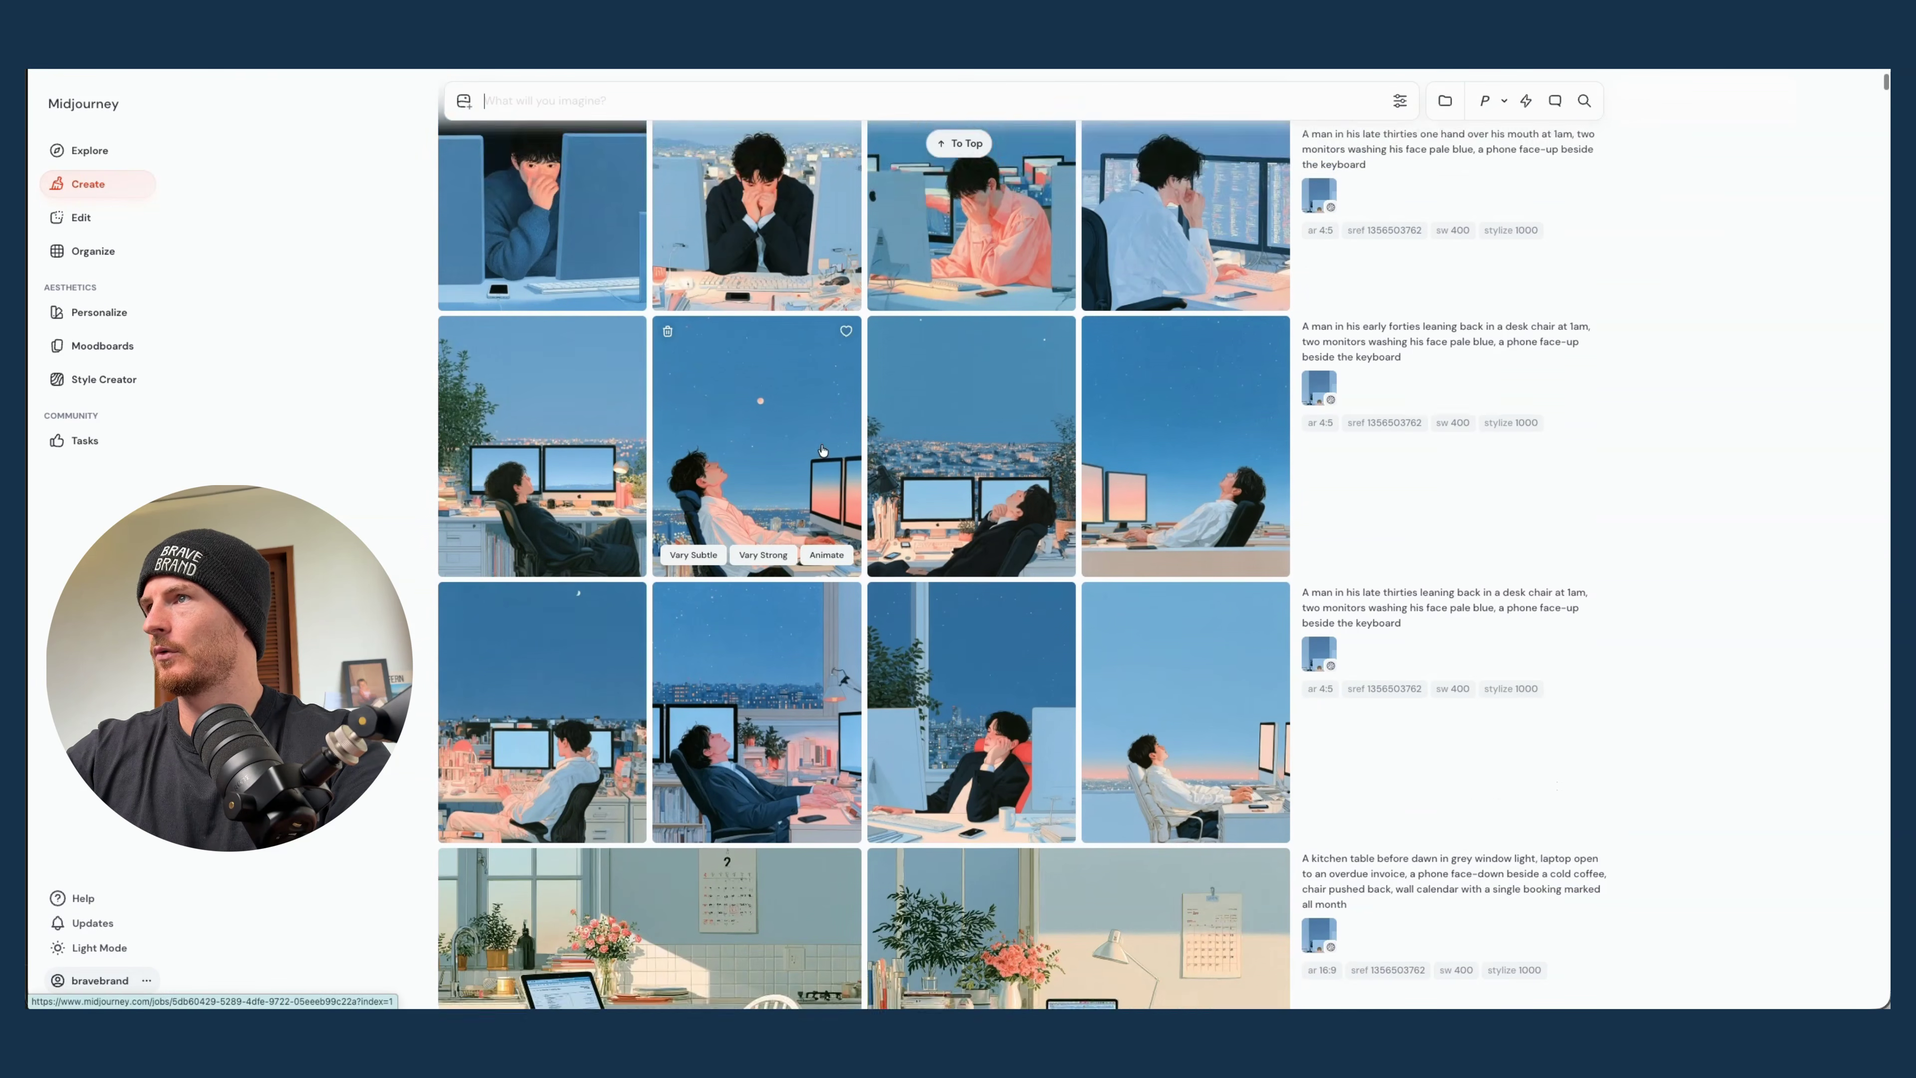
scroll(822, 451, "down", 1)
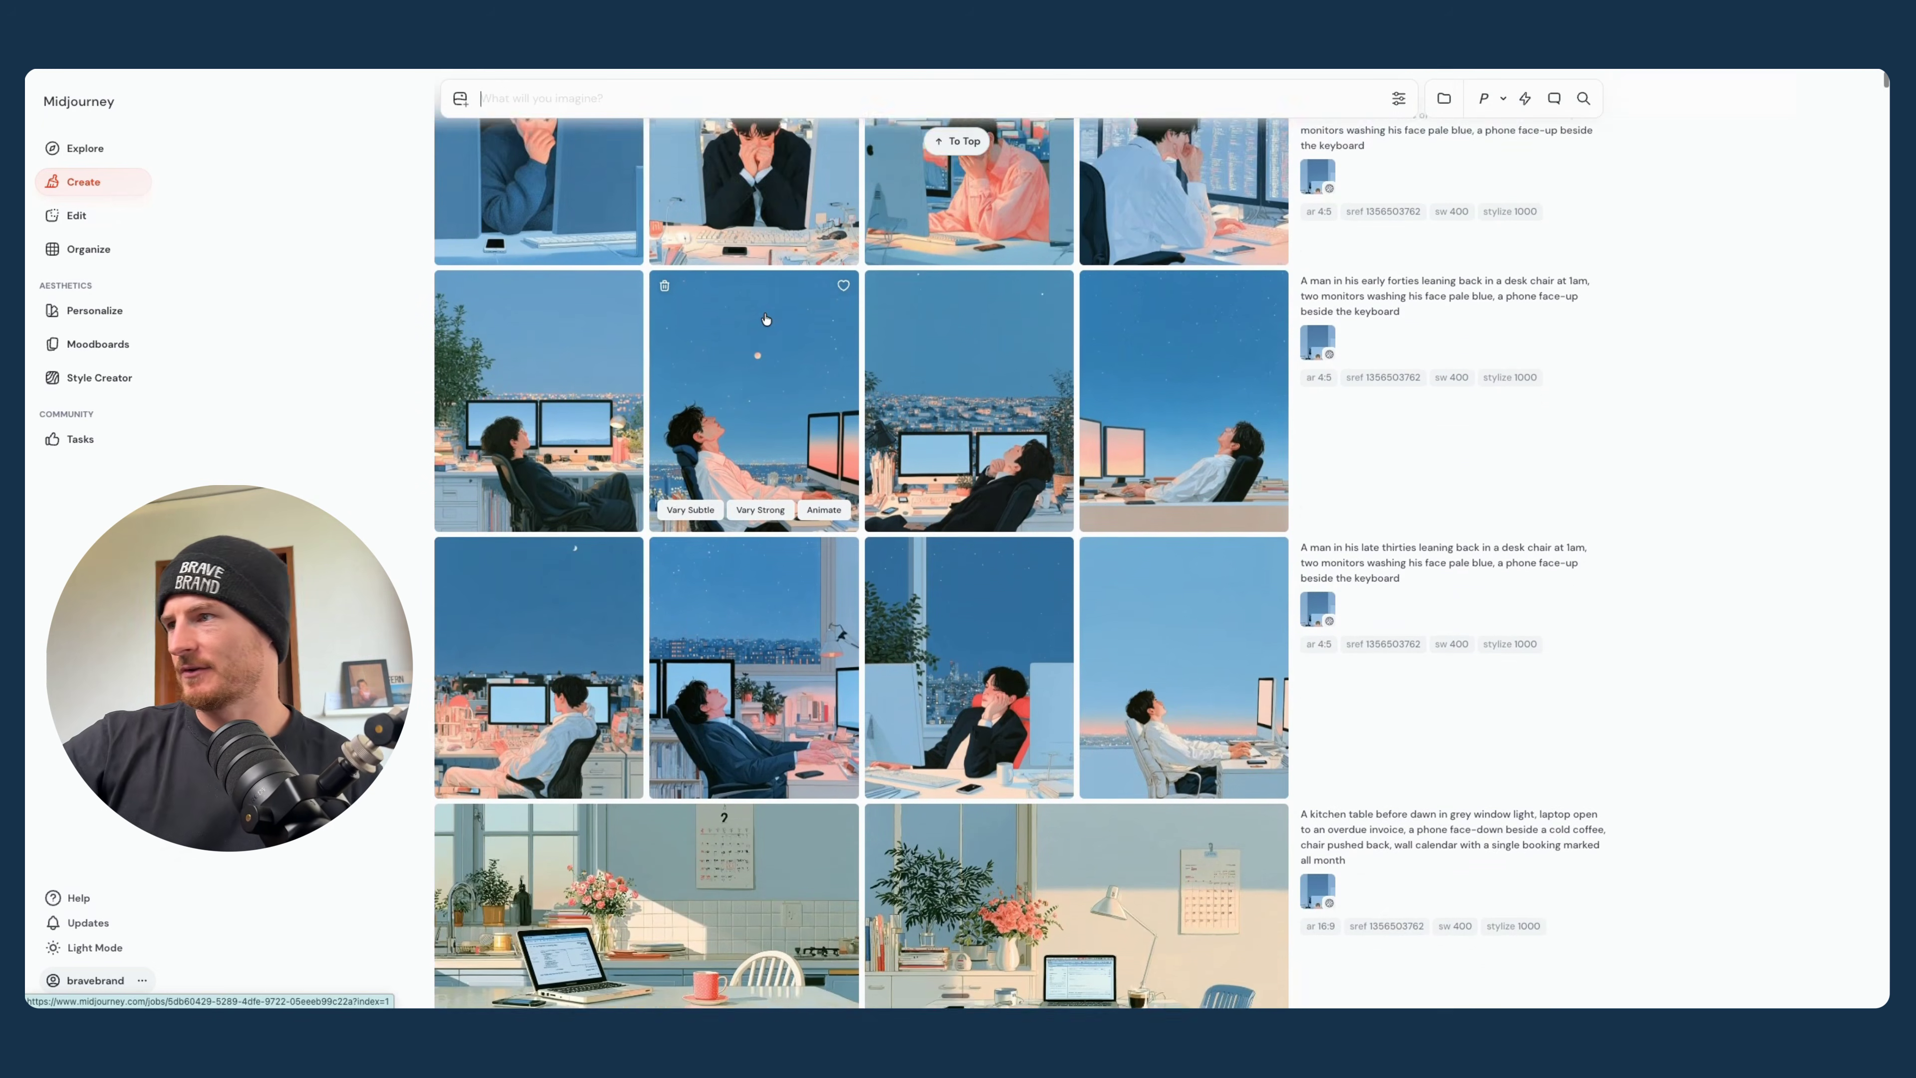
scroll(764, 355, "up", 2)
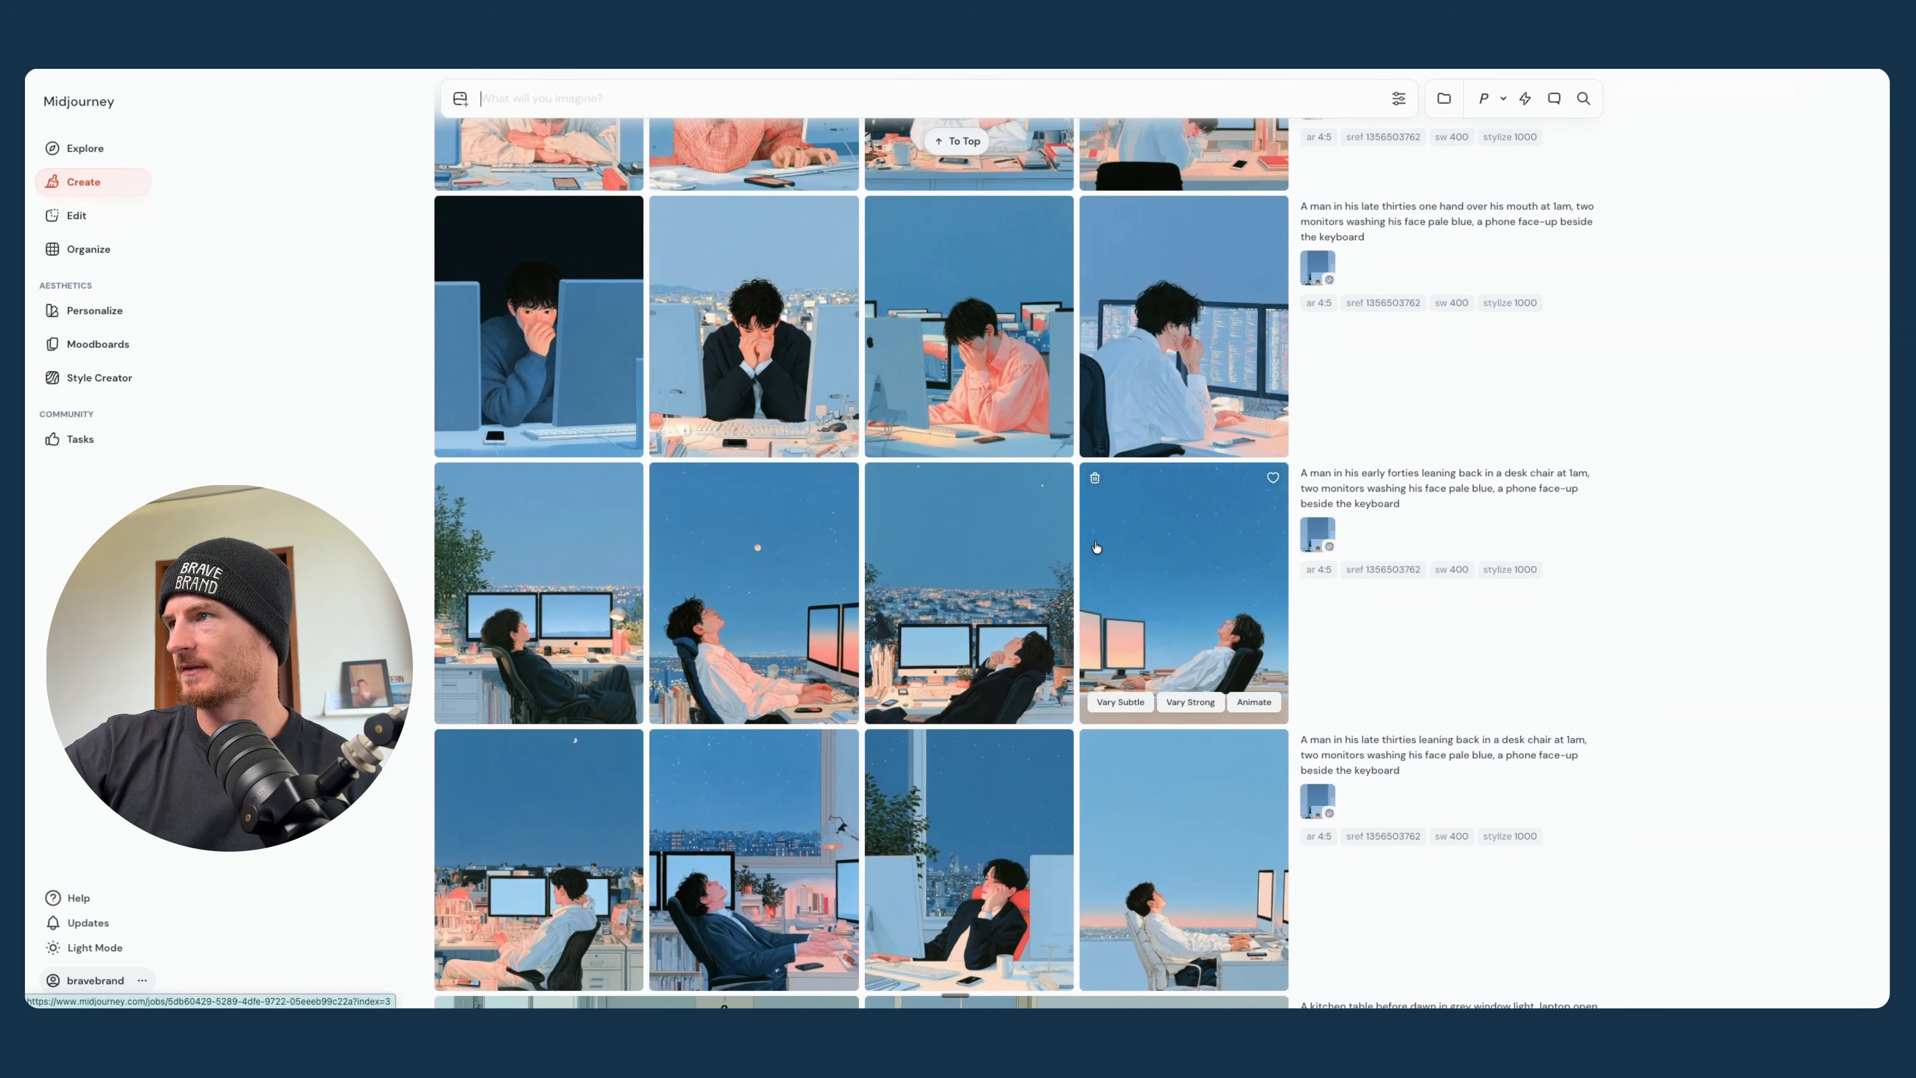
scroll(1095, 547, "up", 4)
scroll(1095, 546, "up", 5)
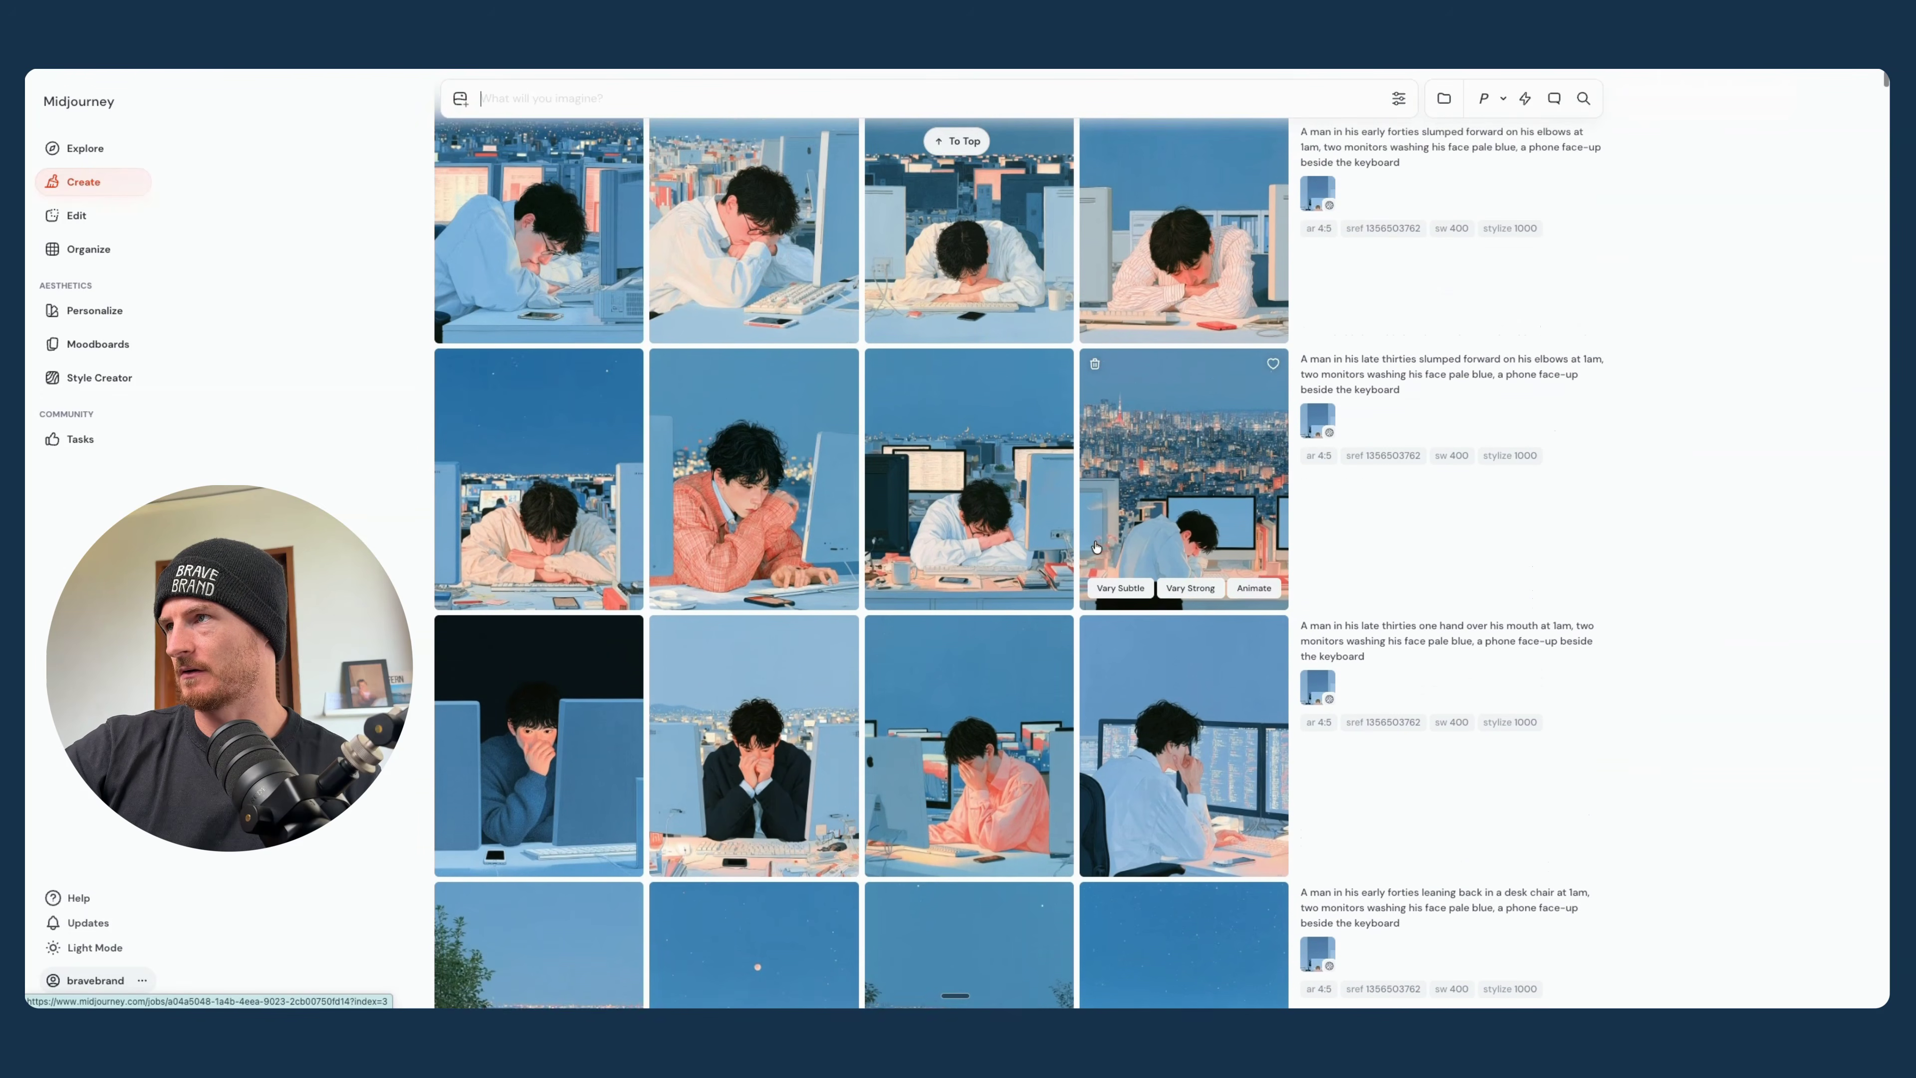
scroll(1095, 546, "up", 7)
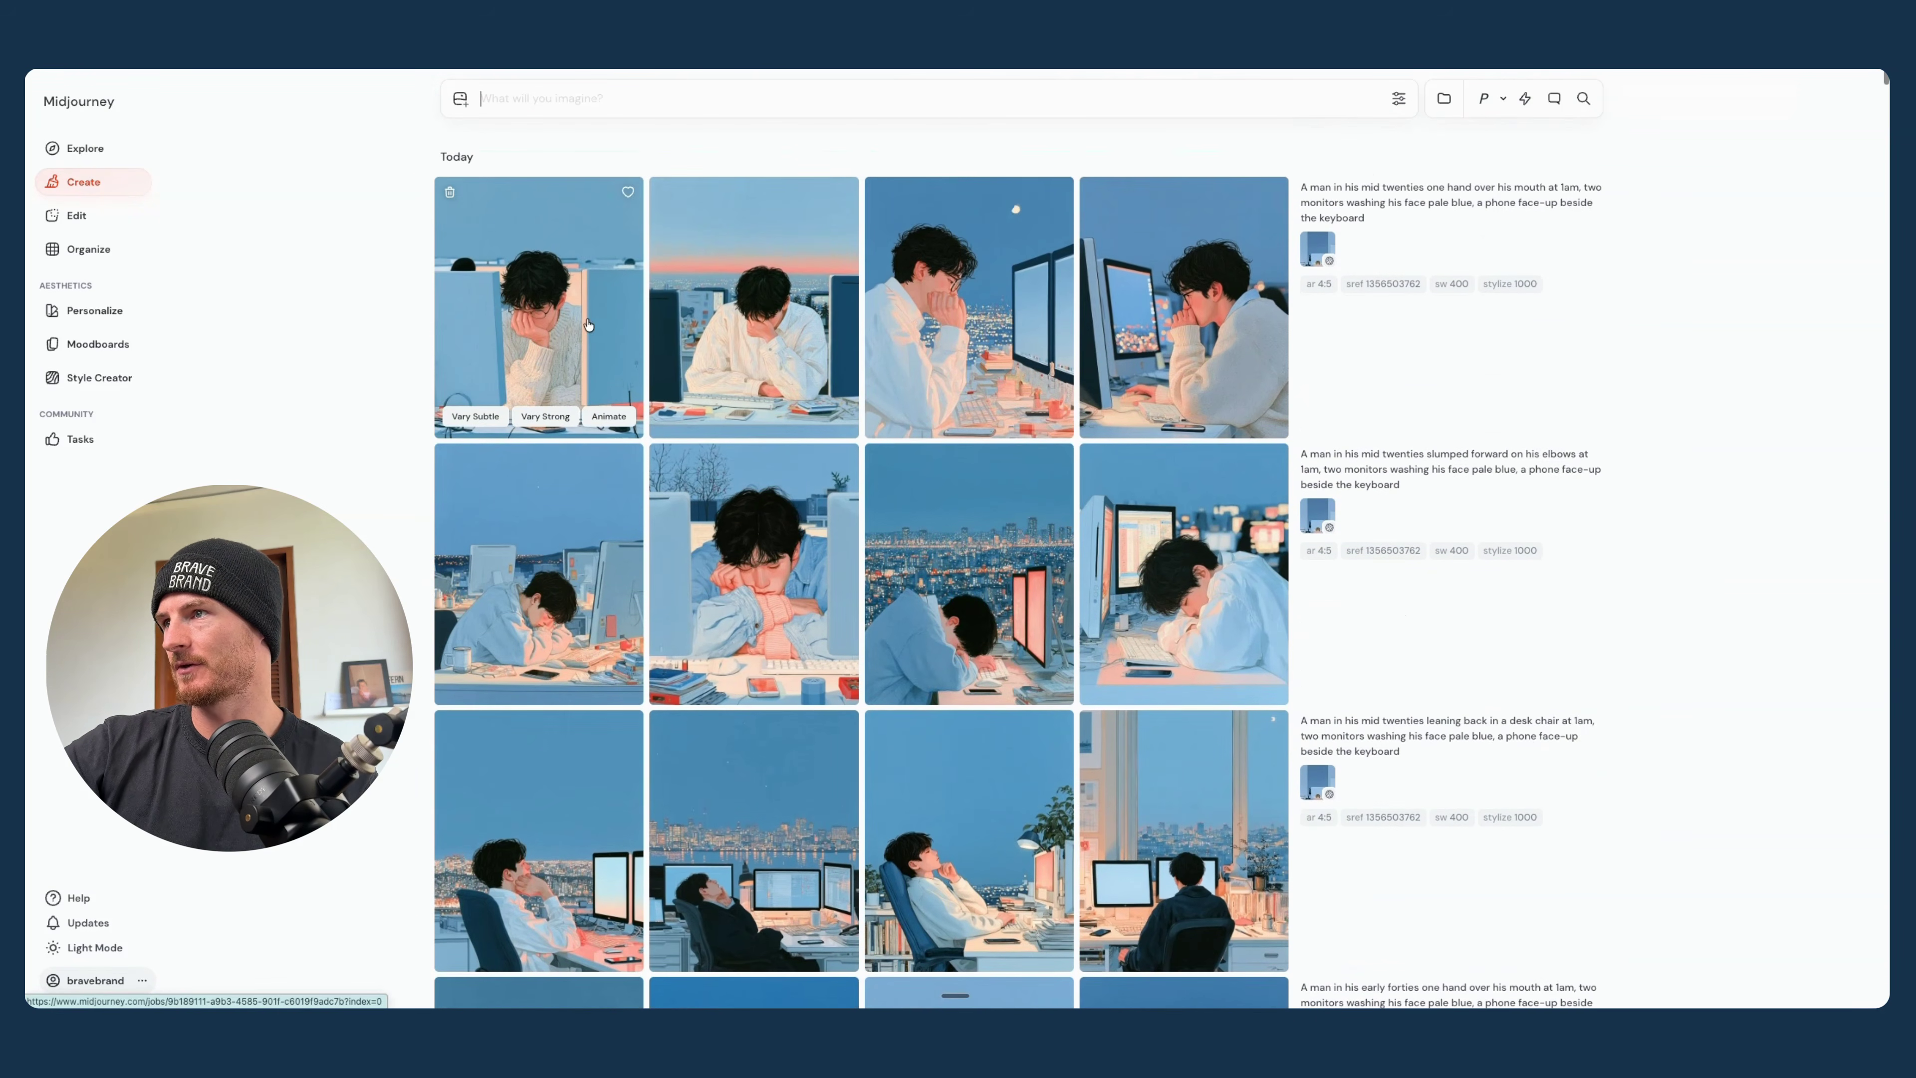
- View the two-monitor images enlarged one after another, starting with the first mid-twenties image, and return to the gallery
left_click(555, 303)
key("Right")
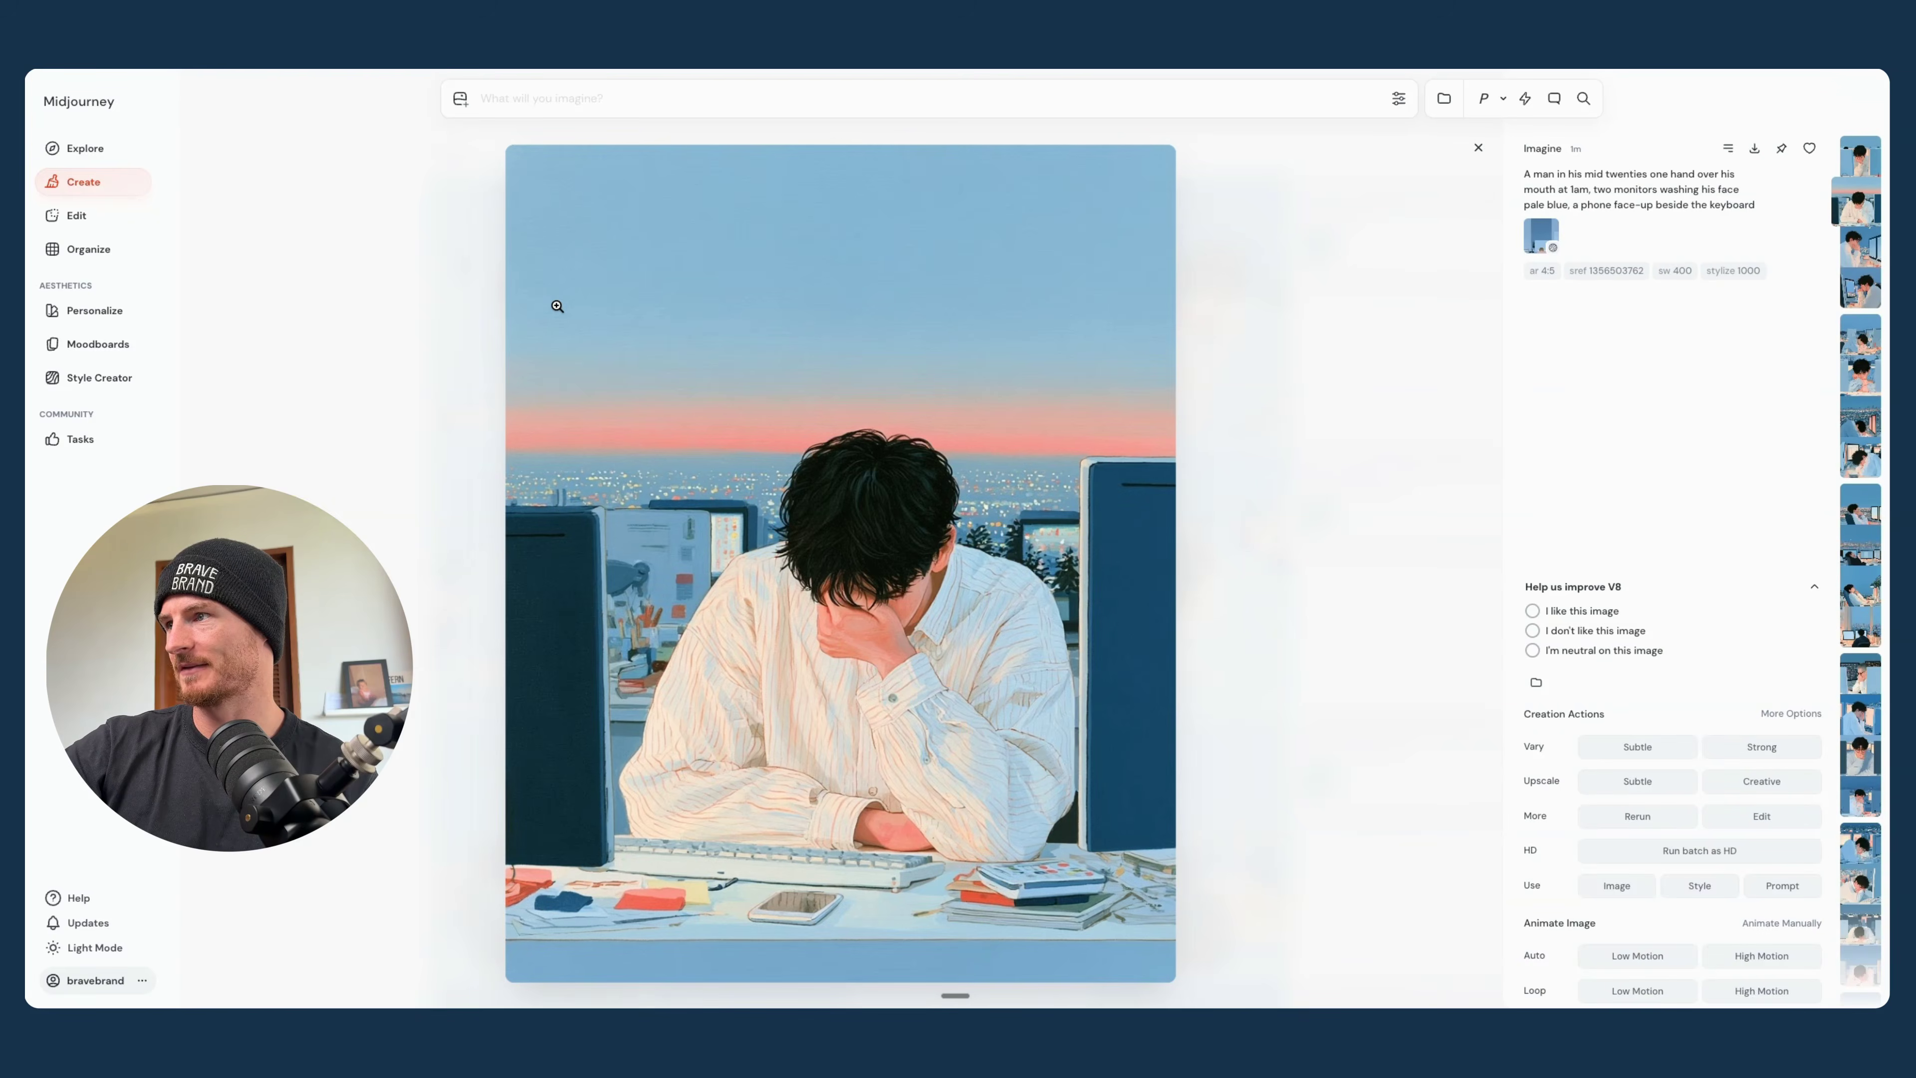
key("Right")
key("Right")
key("Right")
key("Right")
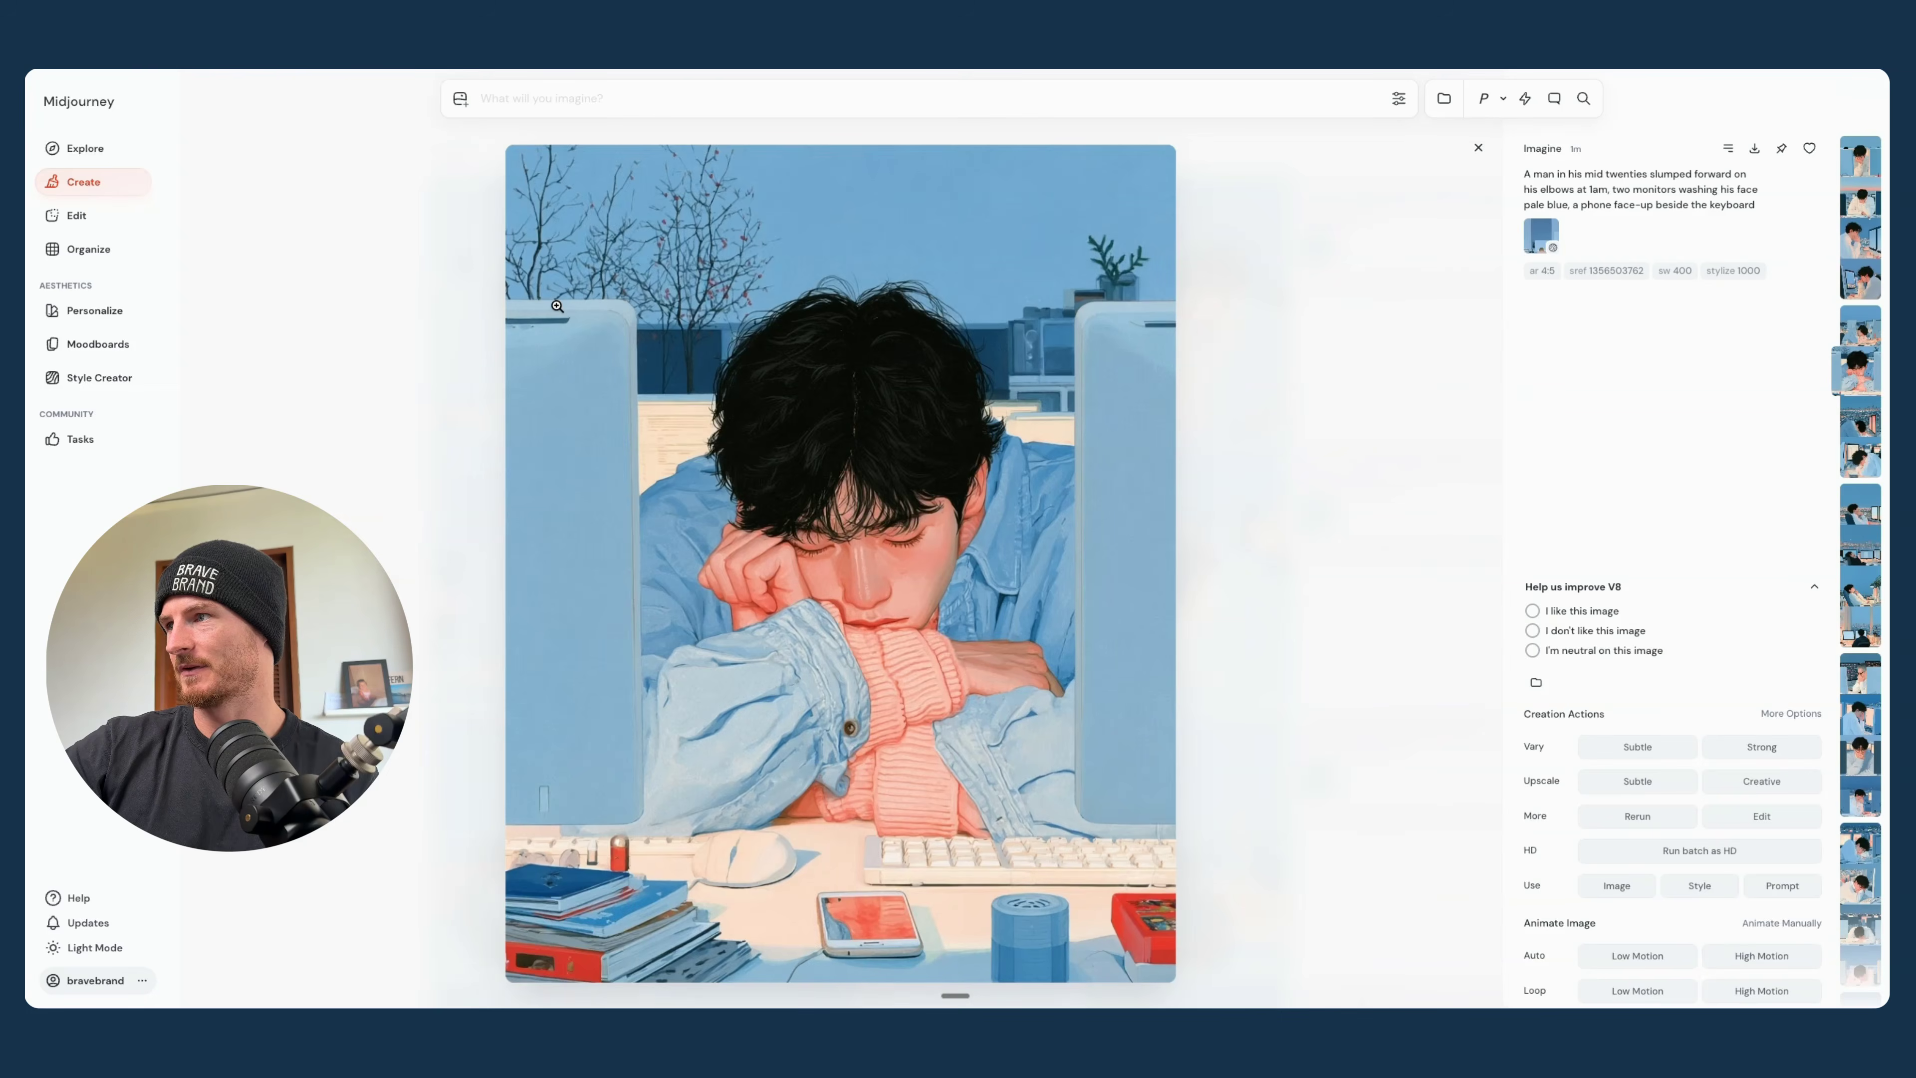
key("Right")
key("Right")
key("Right")
key("Right")
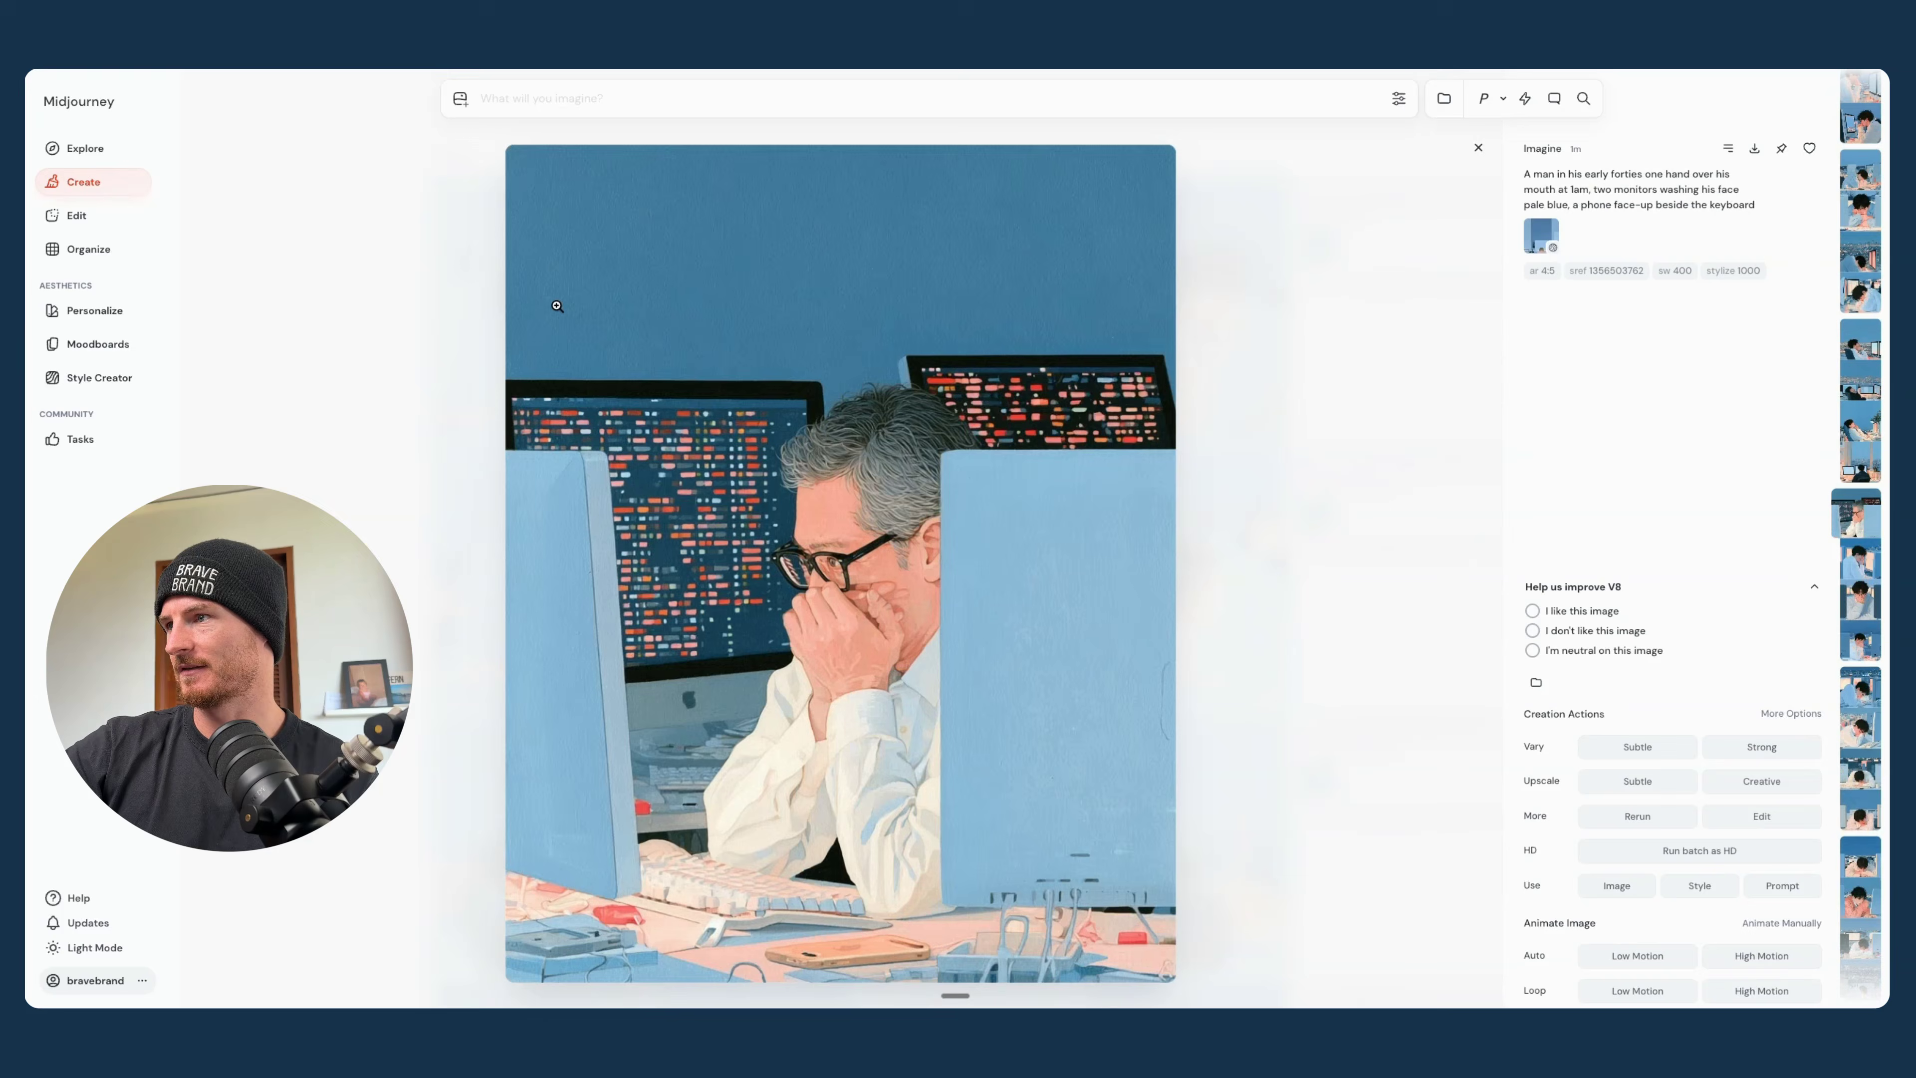
key("Right")
key("Left")
key("Right")
key("Right")
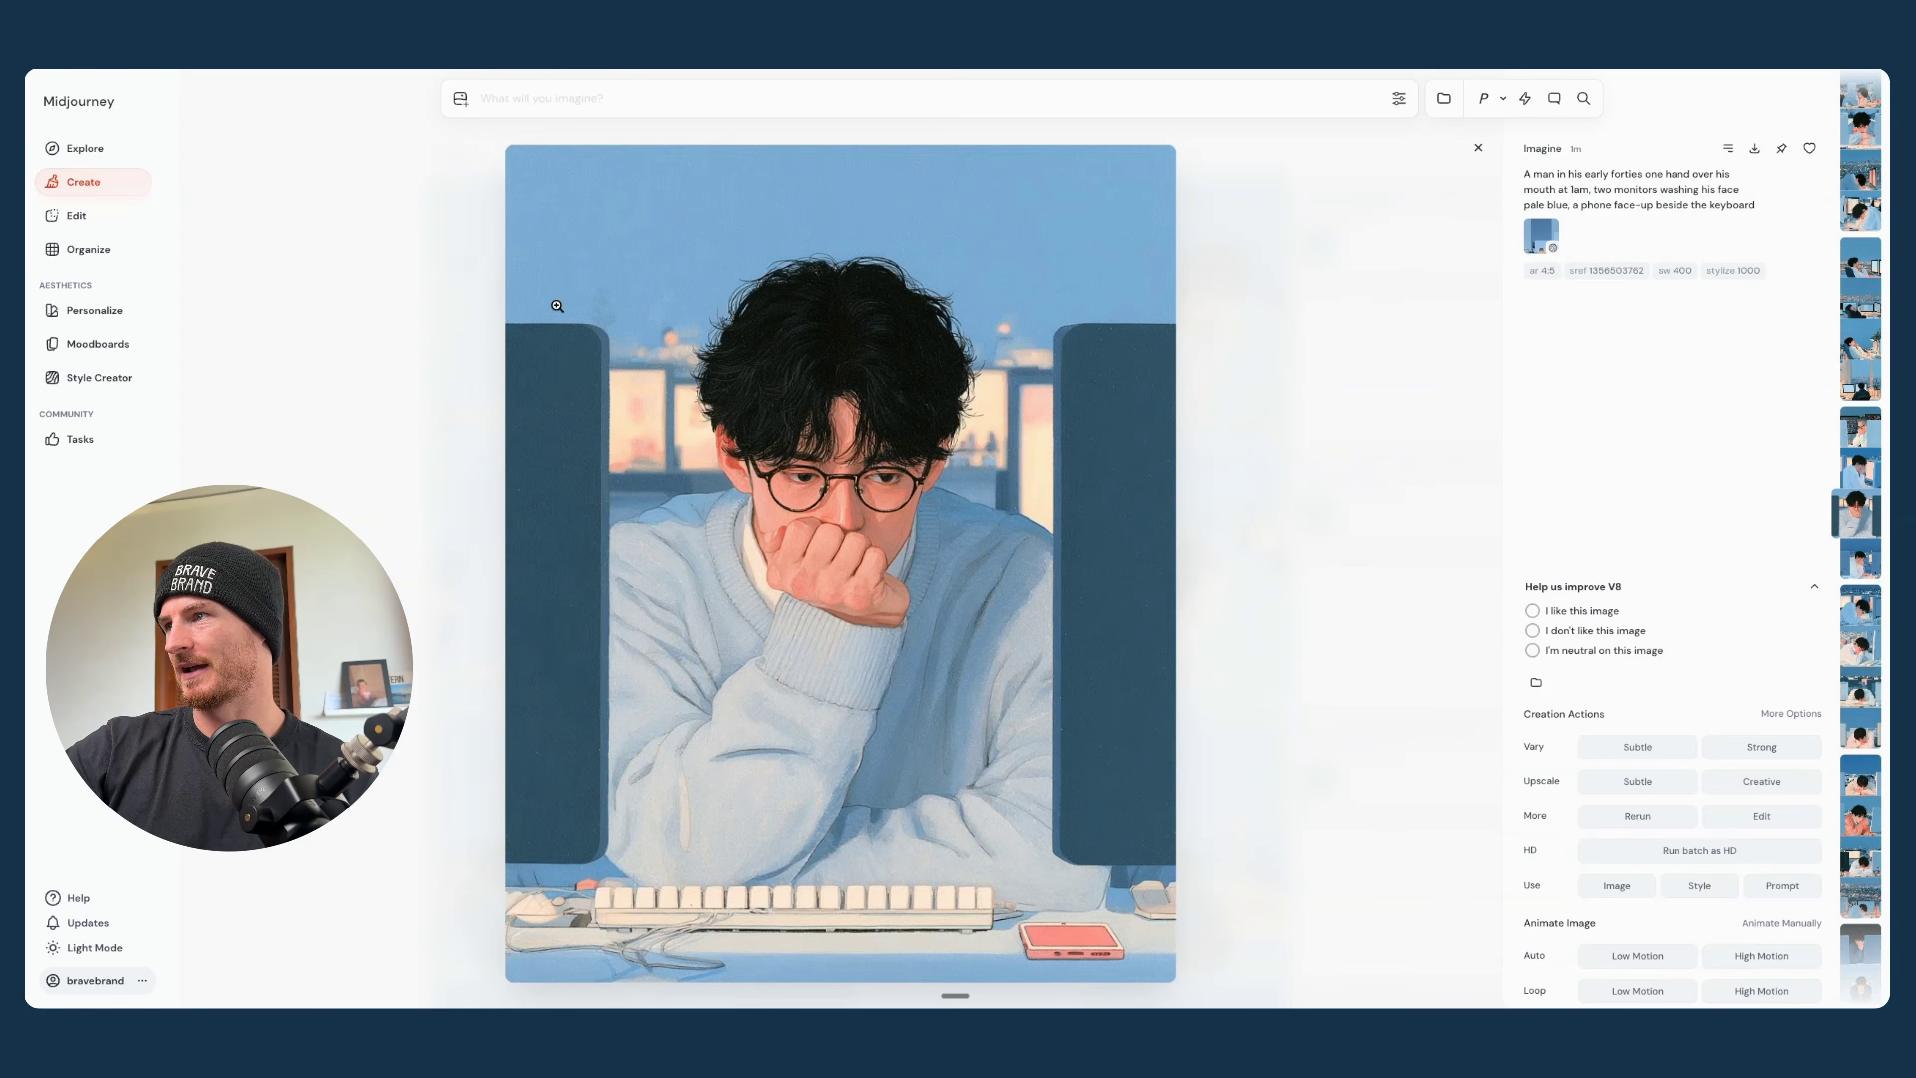
key("Right")
key("Right")
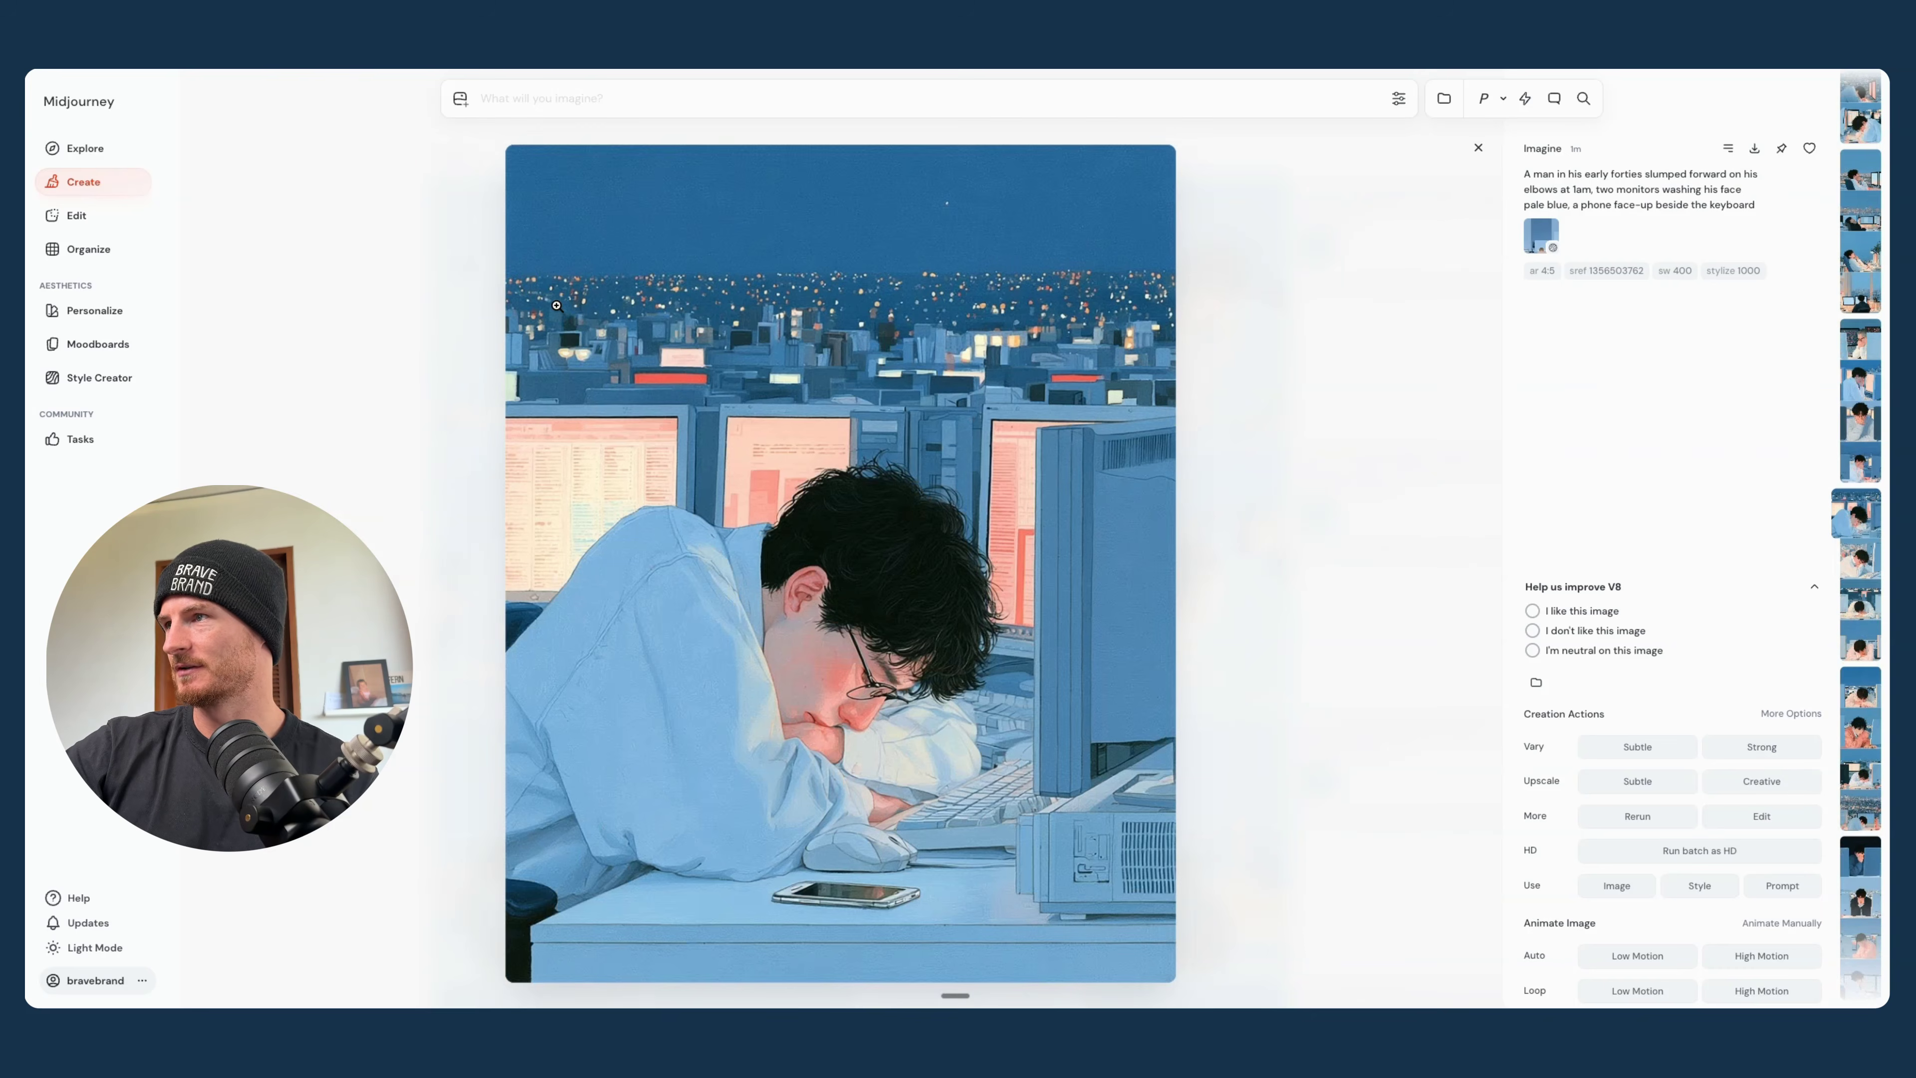
key("Right")
key("Right")
key("Right")
key("Right")
key("Right")
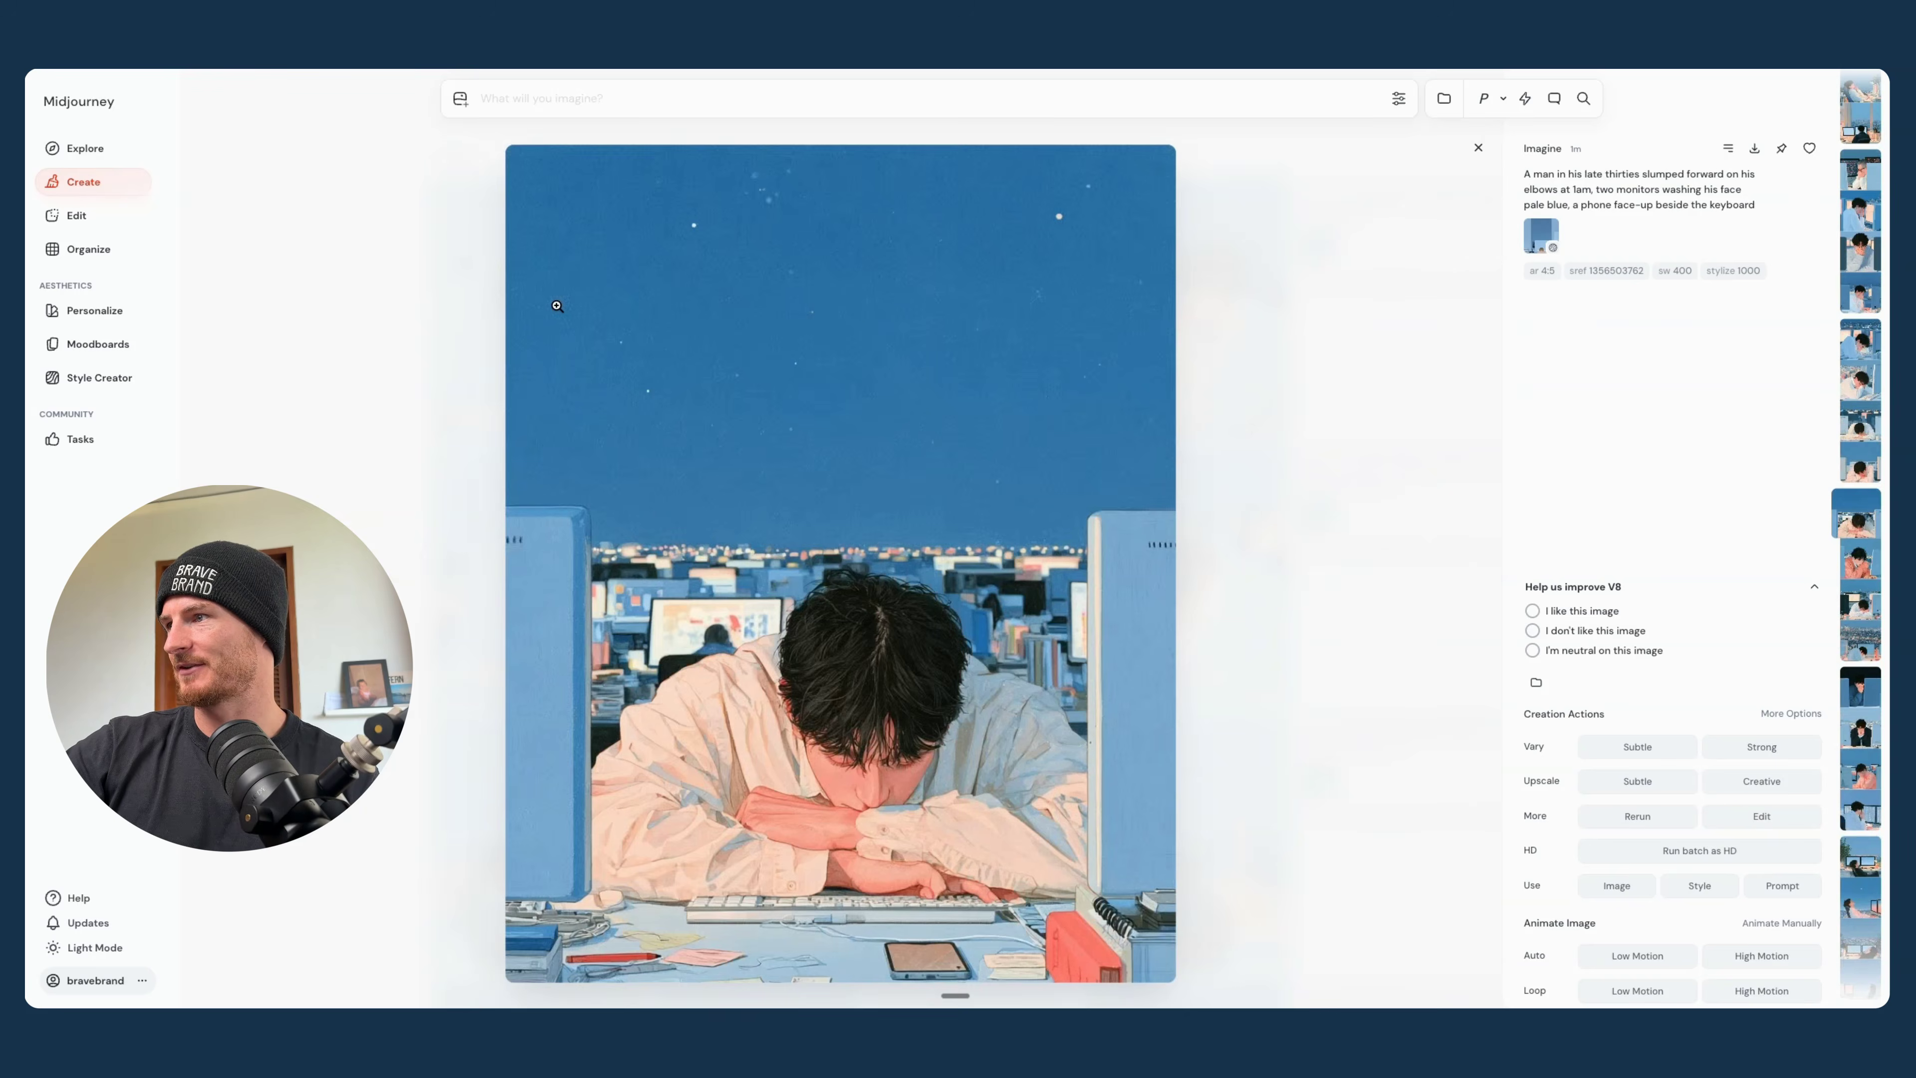
key("Right")
key("Right")
key("Right")
key("Right")
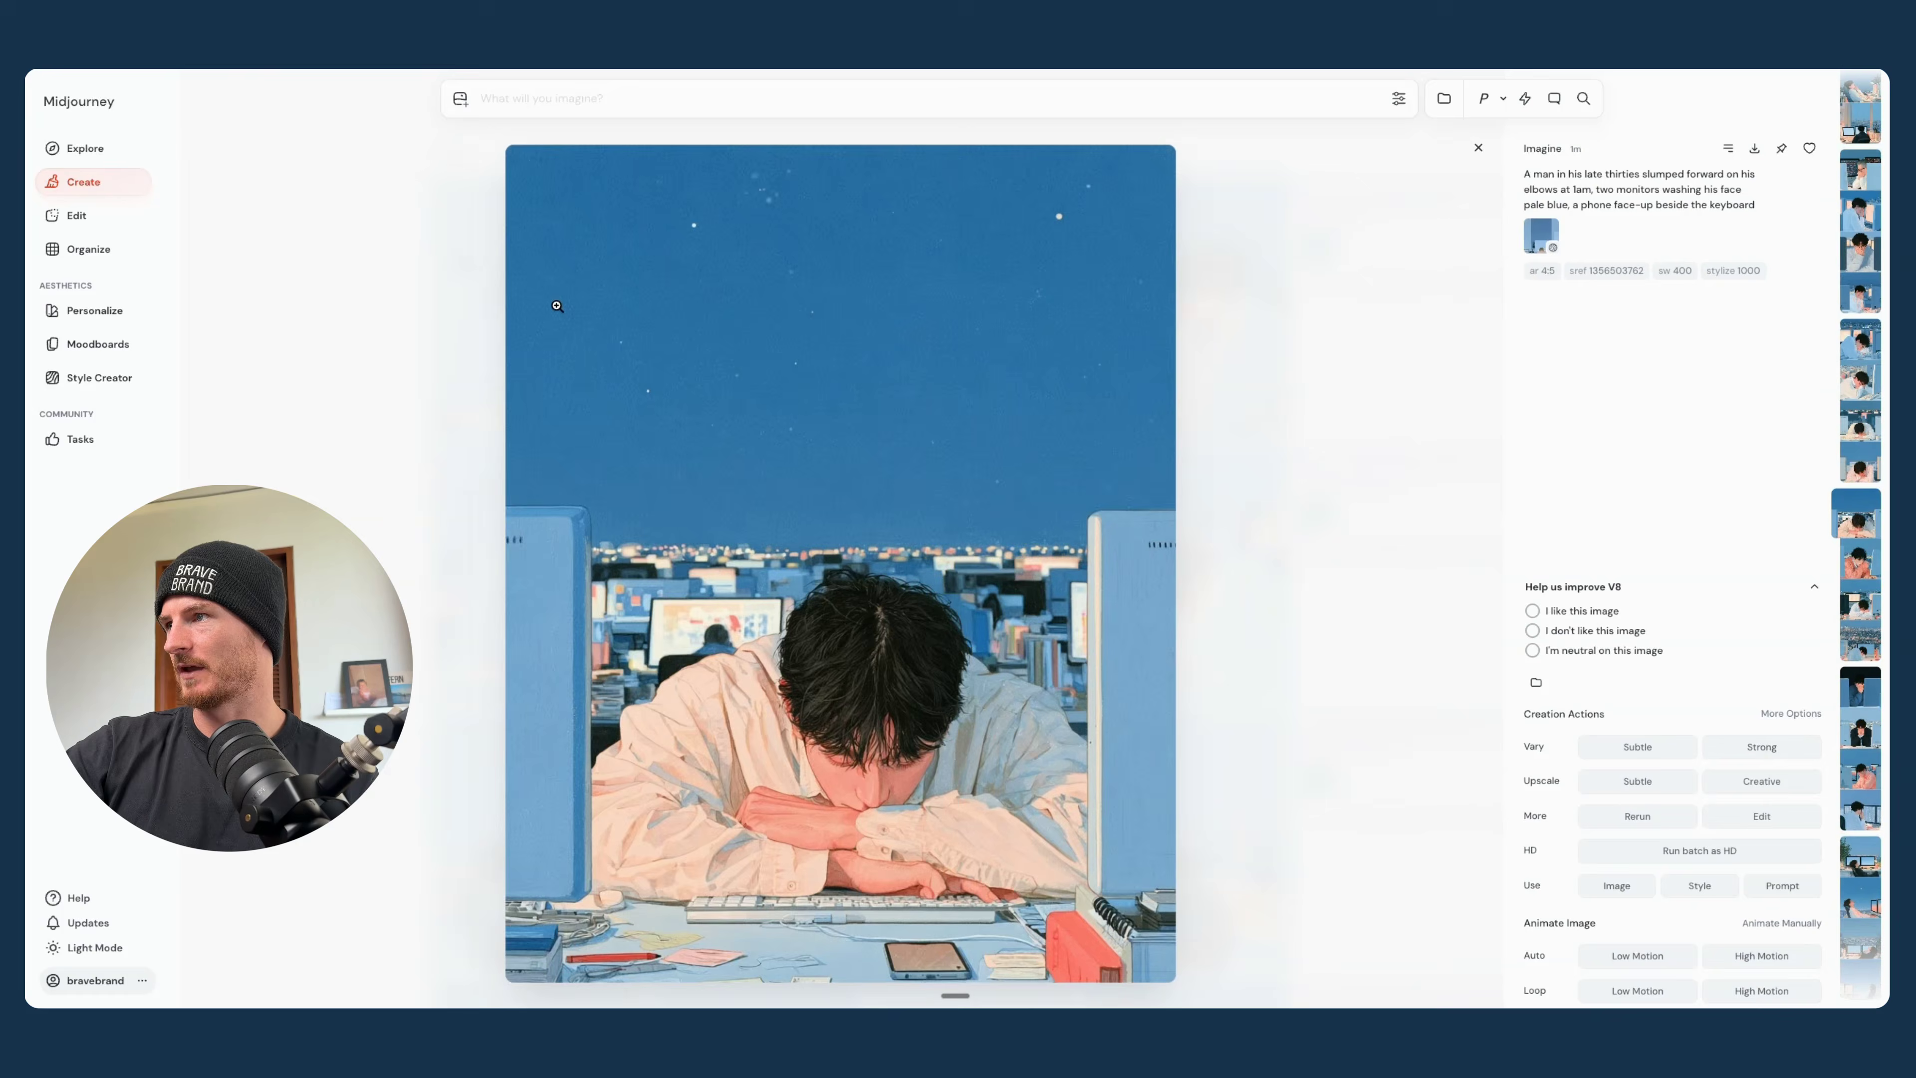
key("Right")
key("Right")
key("Right")
key("Right")
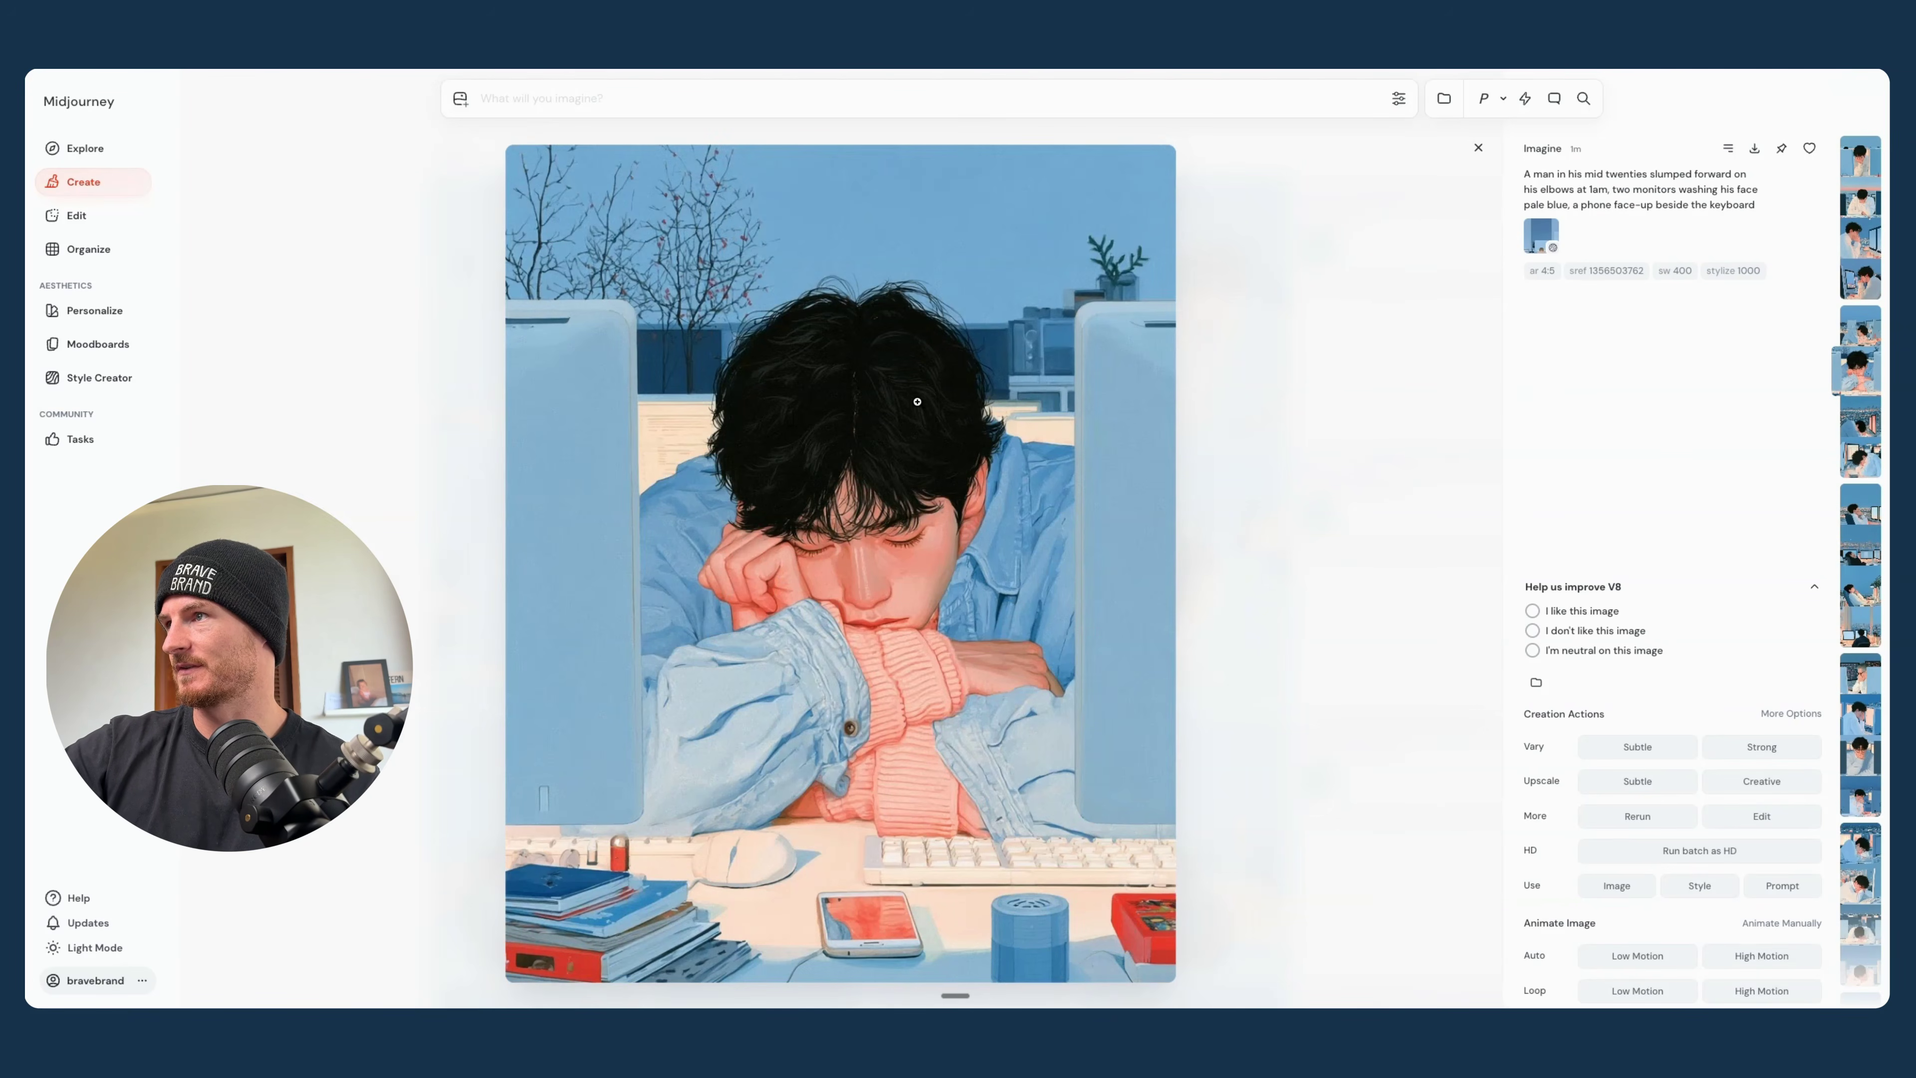
key("Right")
key("Right")
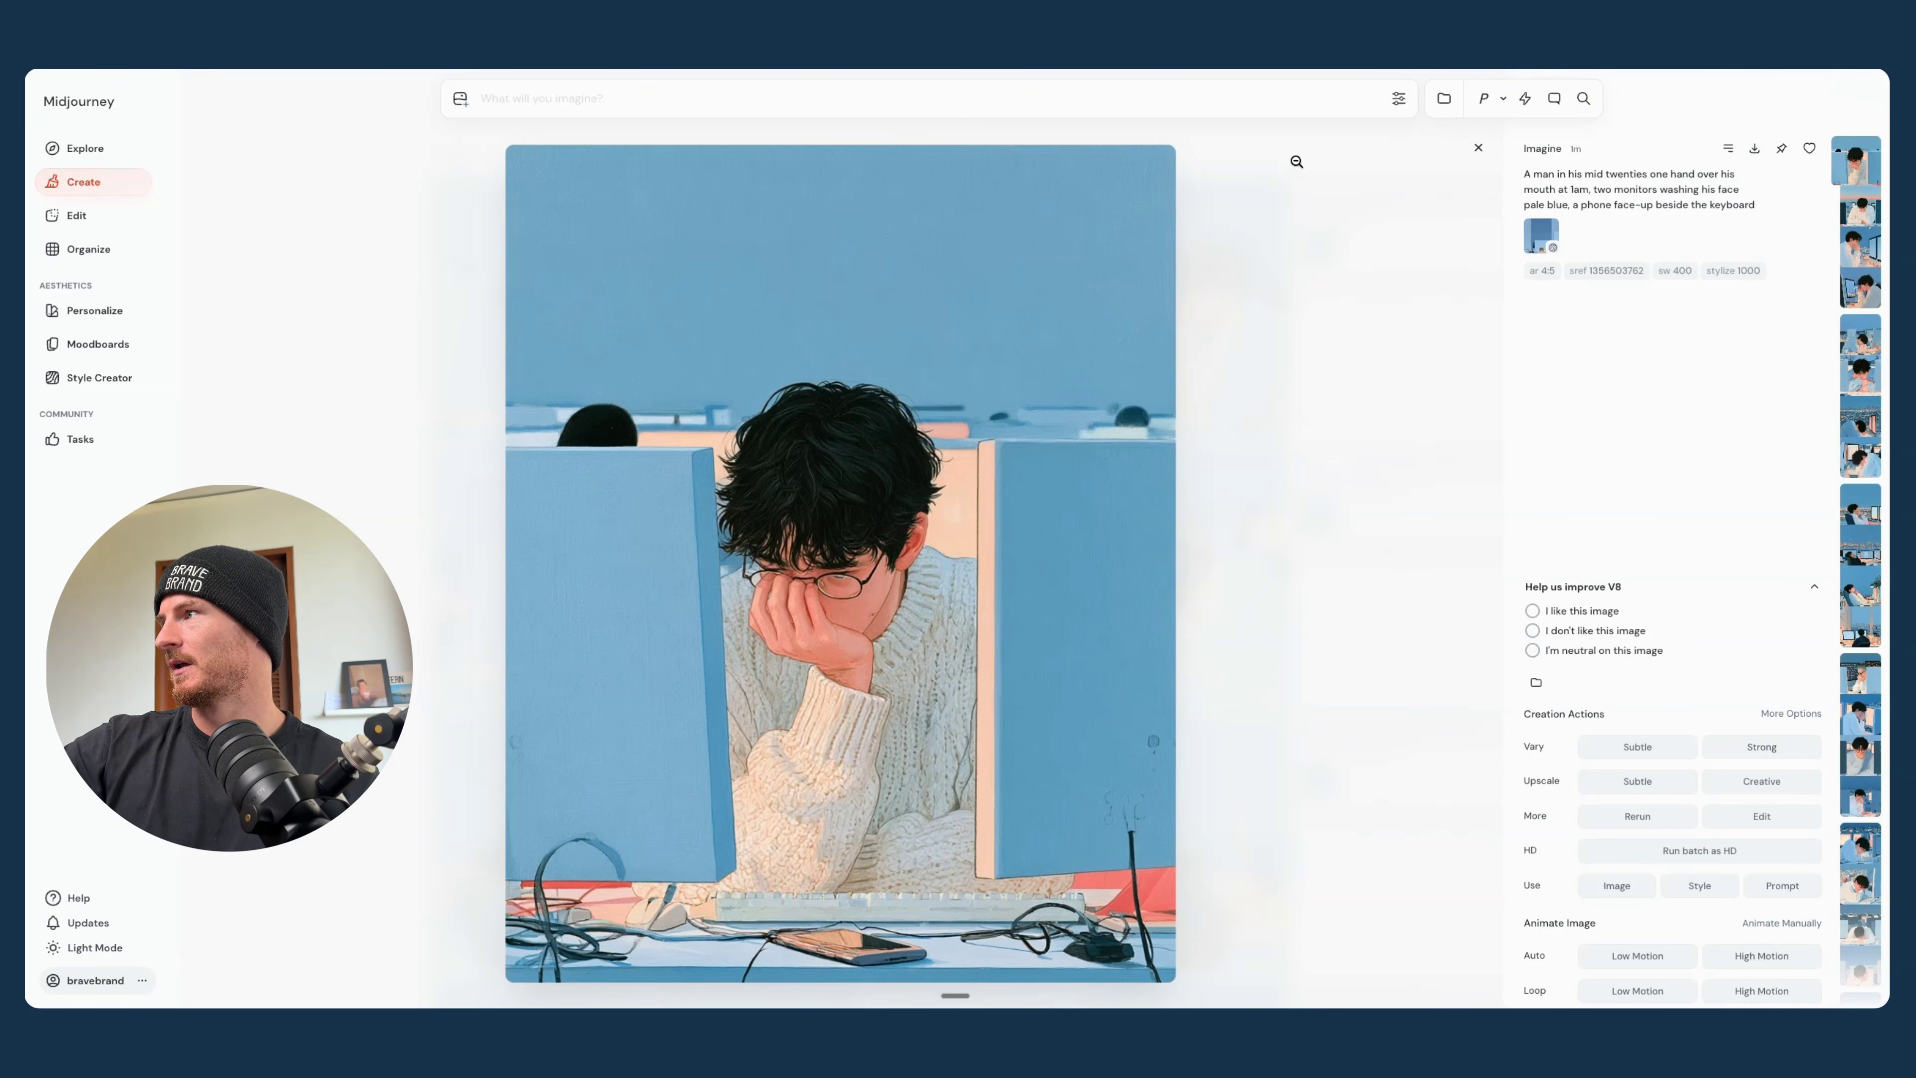
left_click(1478, 148)
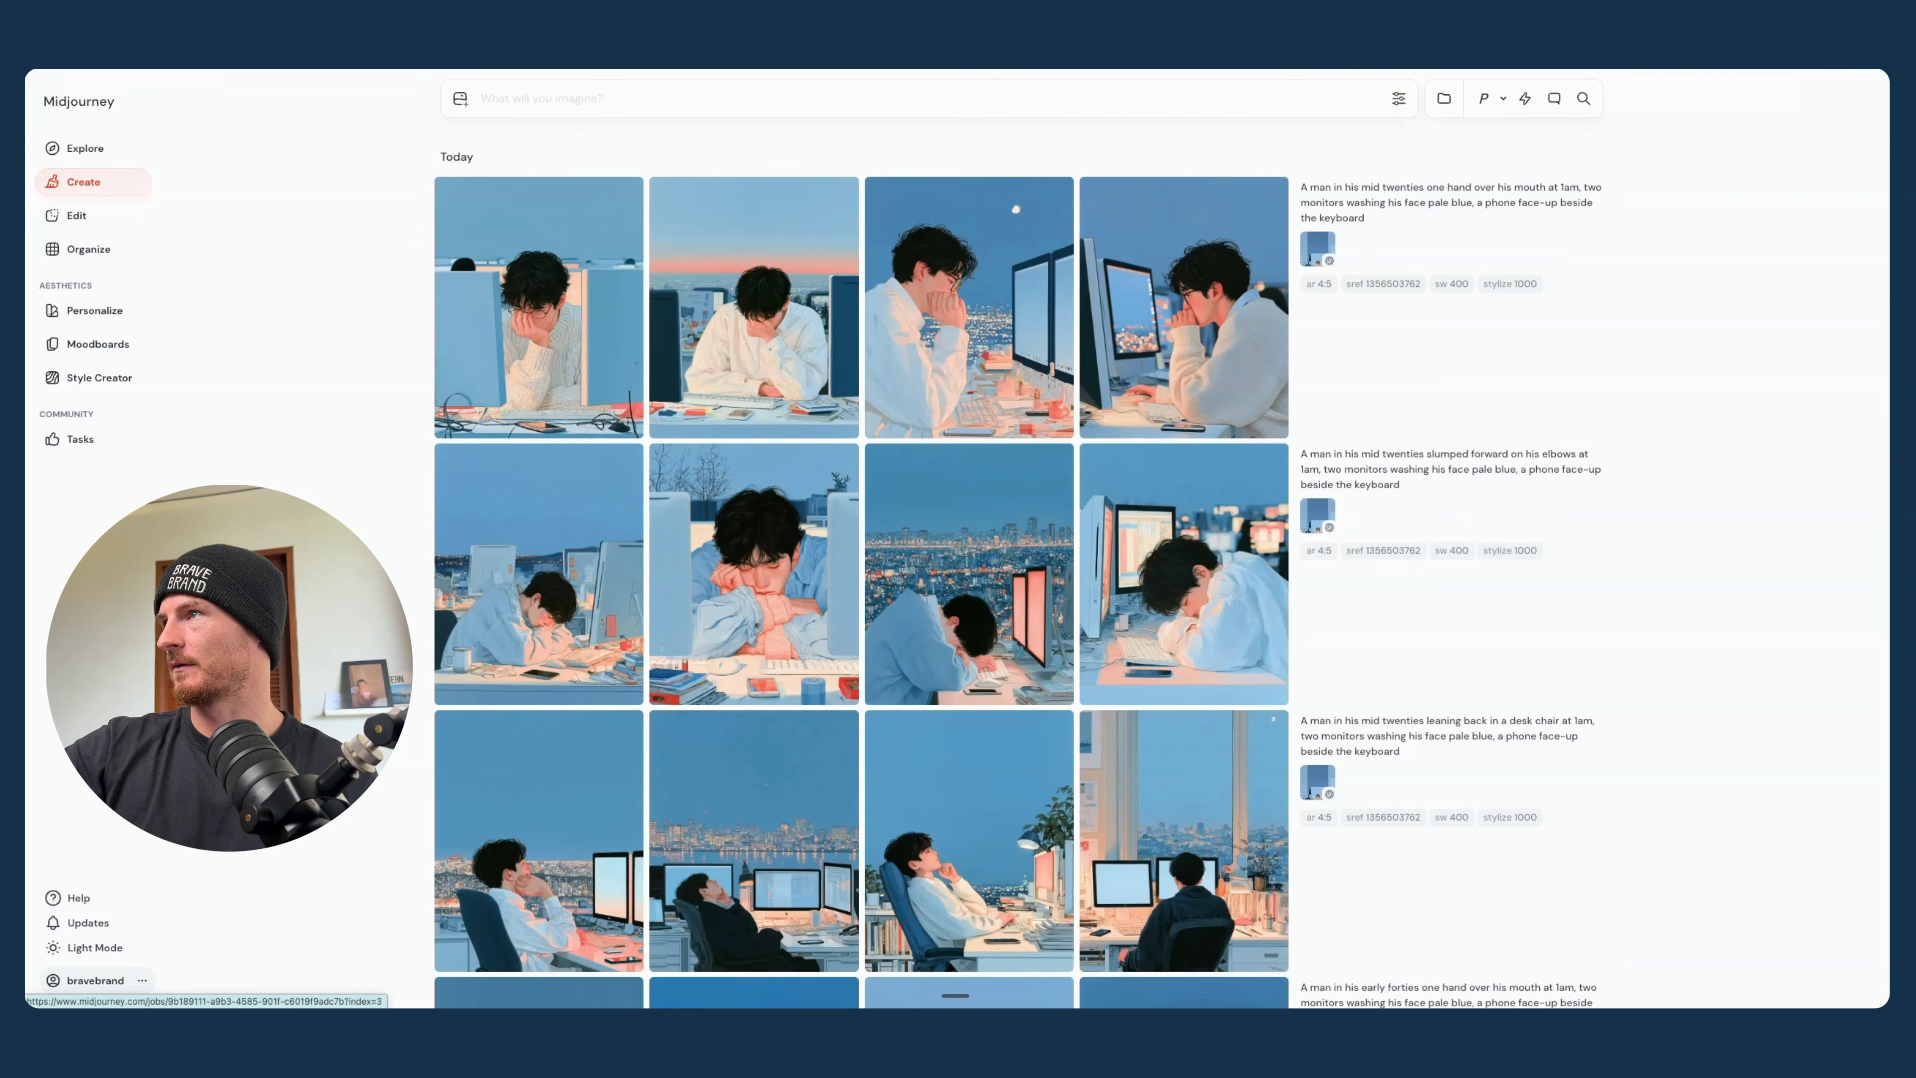
- Copy the second PAIN prompt from Claude, about a man in his early forties before dawn in grey window light, and submit it in Midjourney
key("super+Tab")
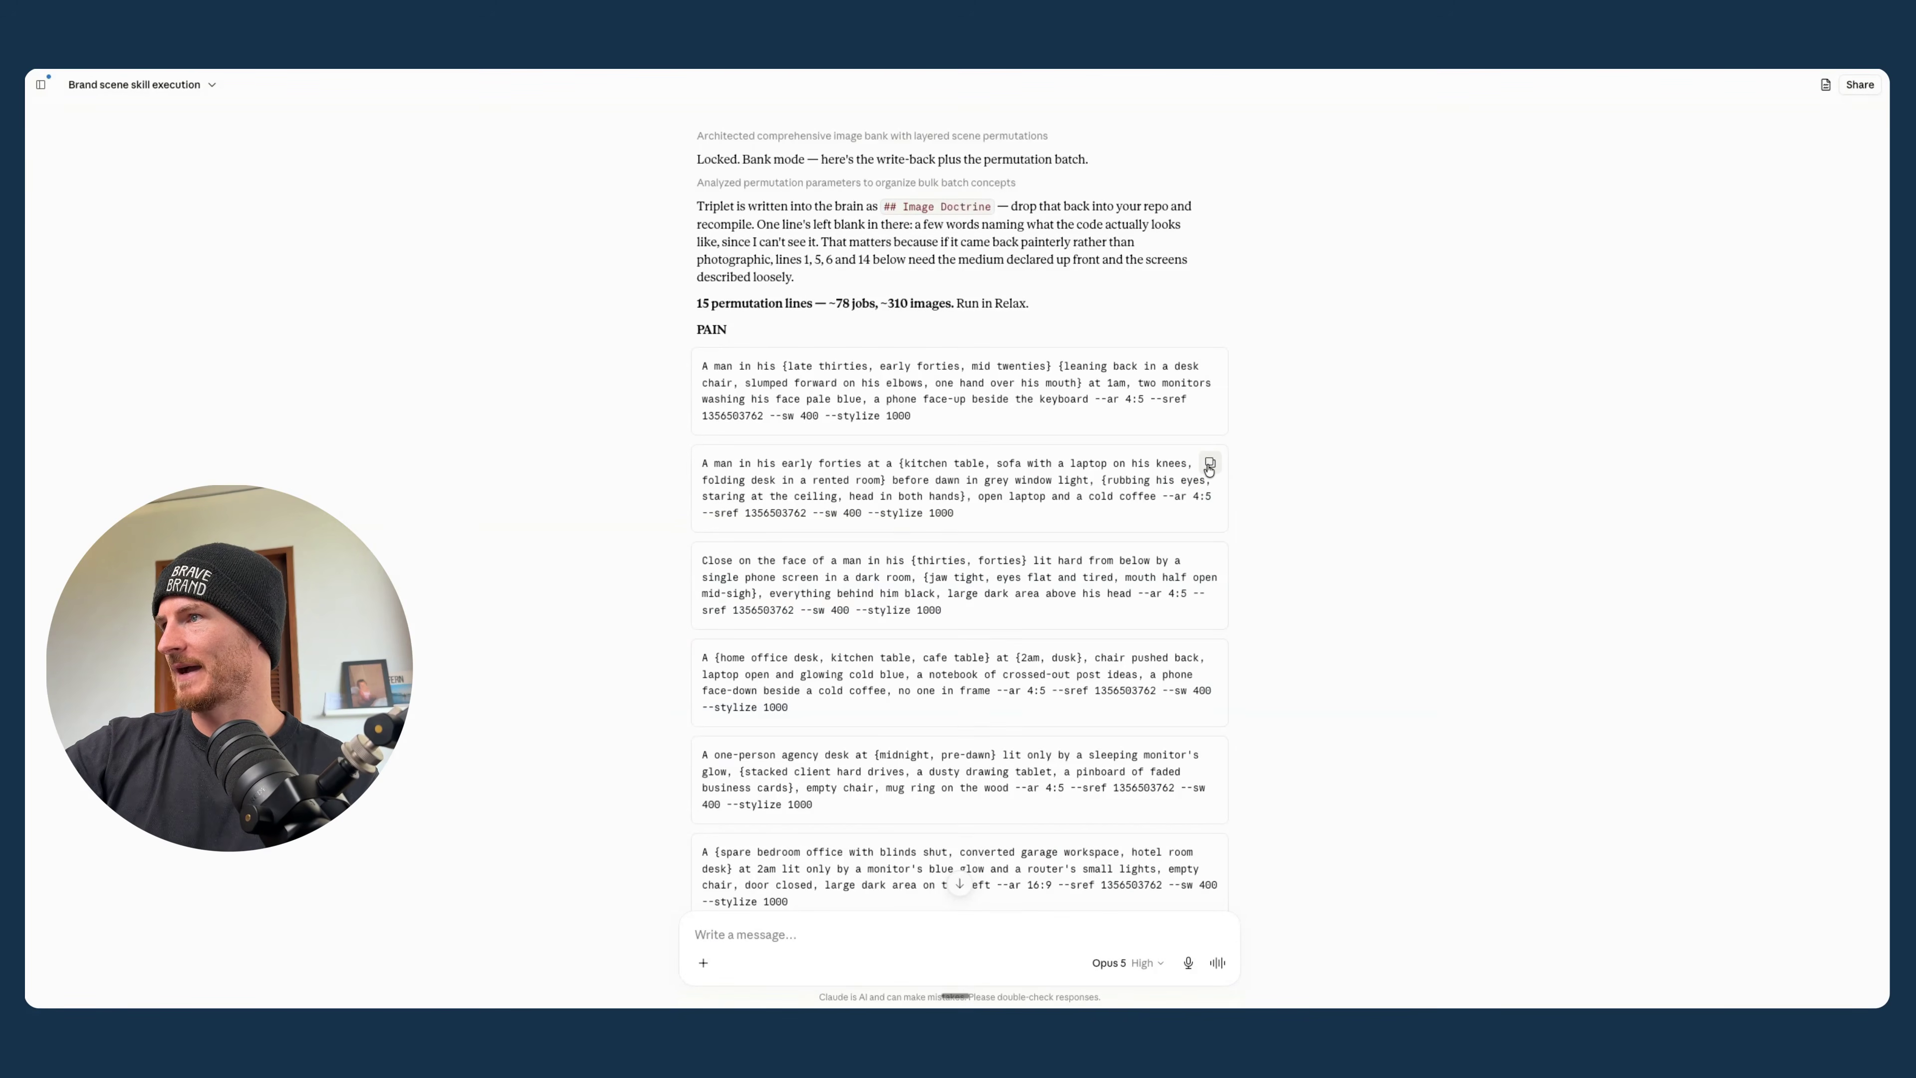
key("super+Tab")
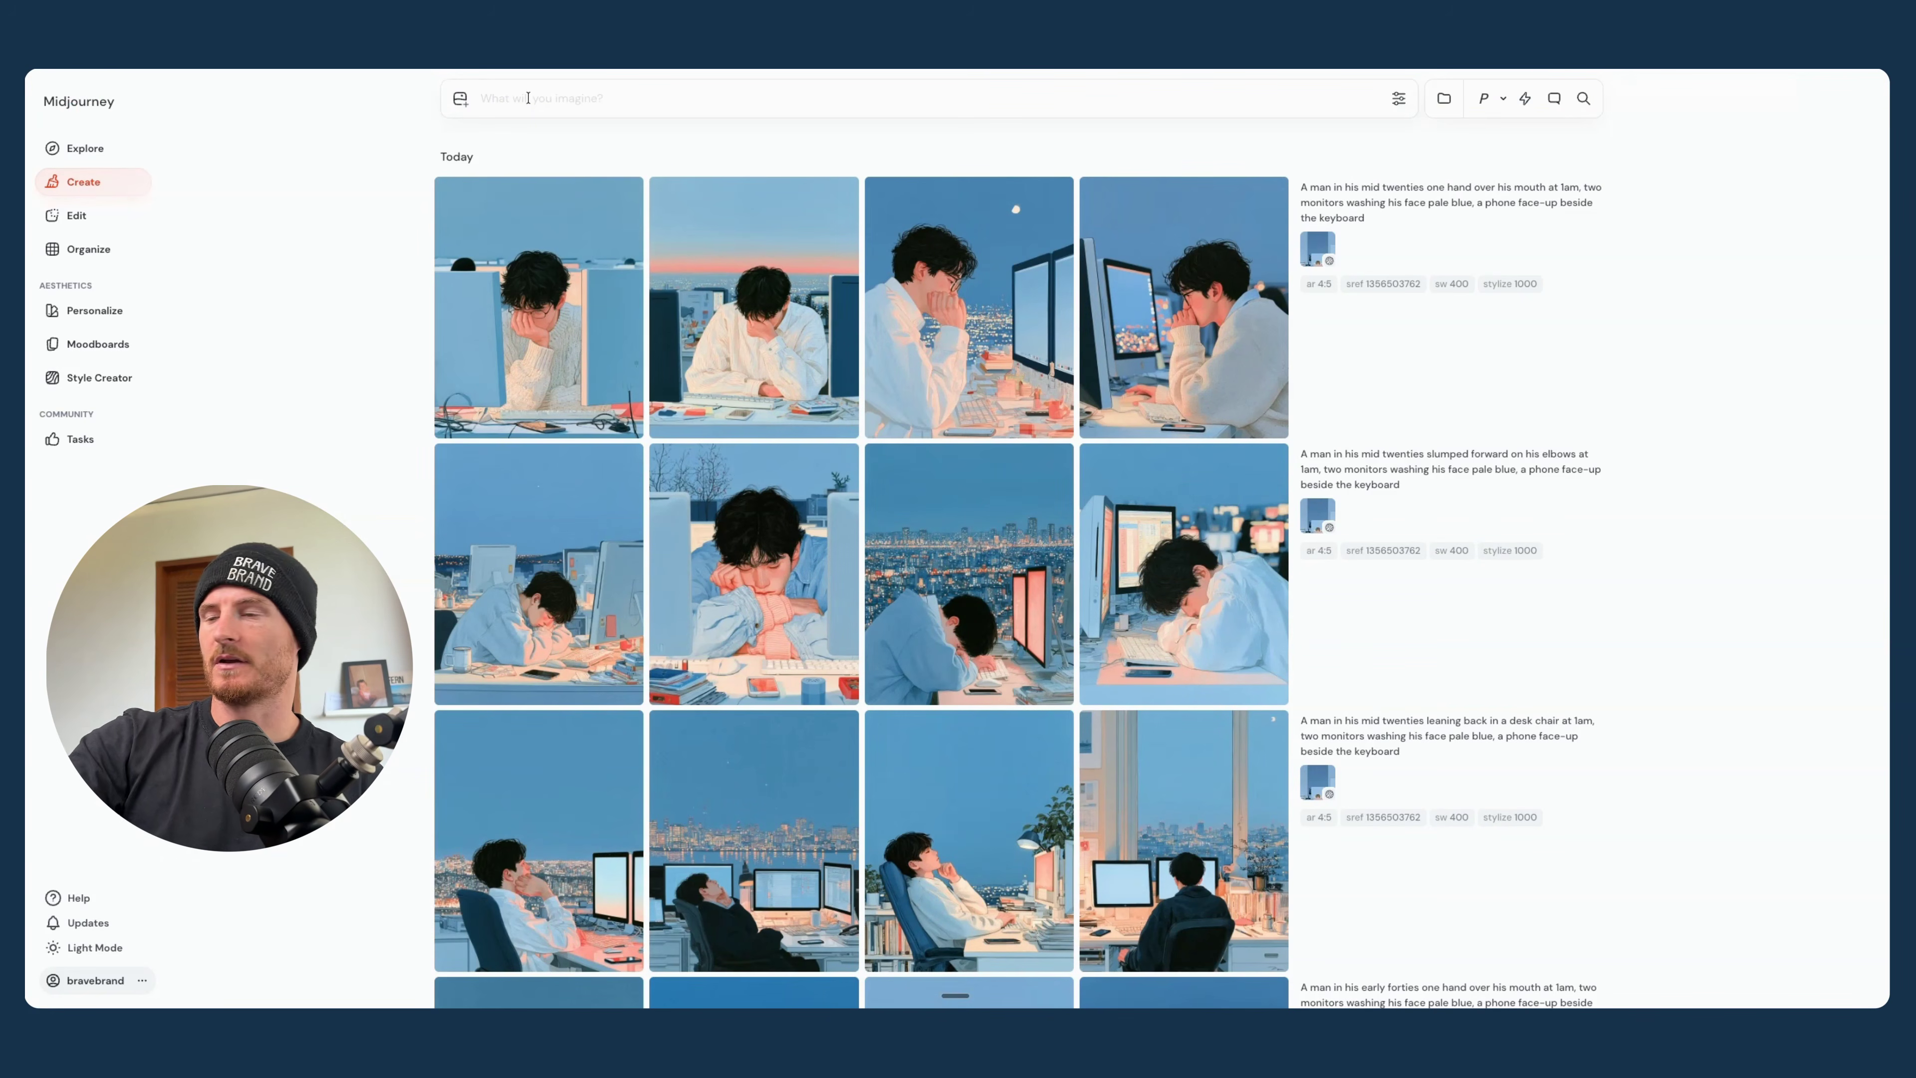
left_click(527, 99)
key("super+v")
key("Return")
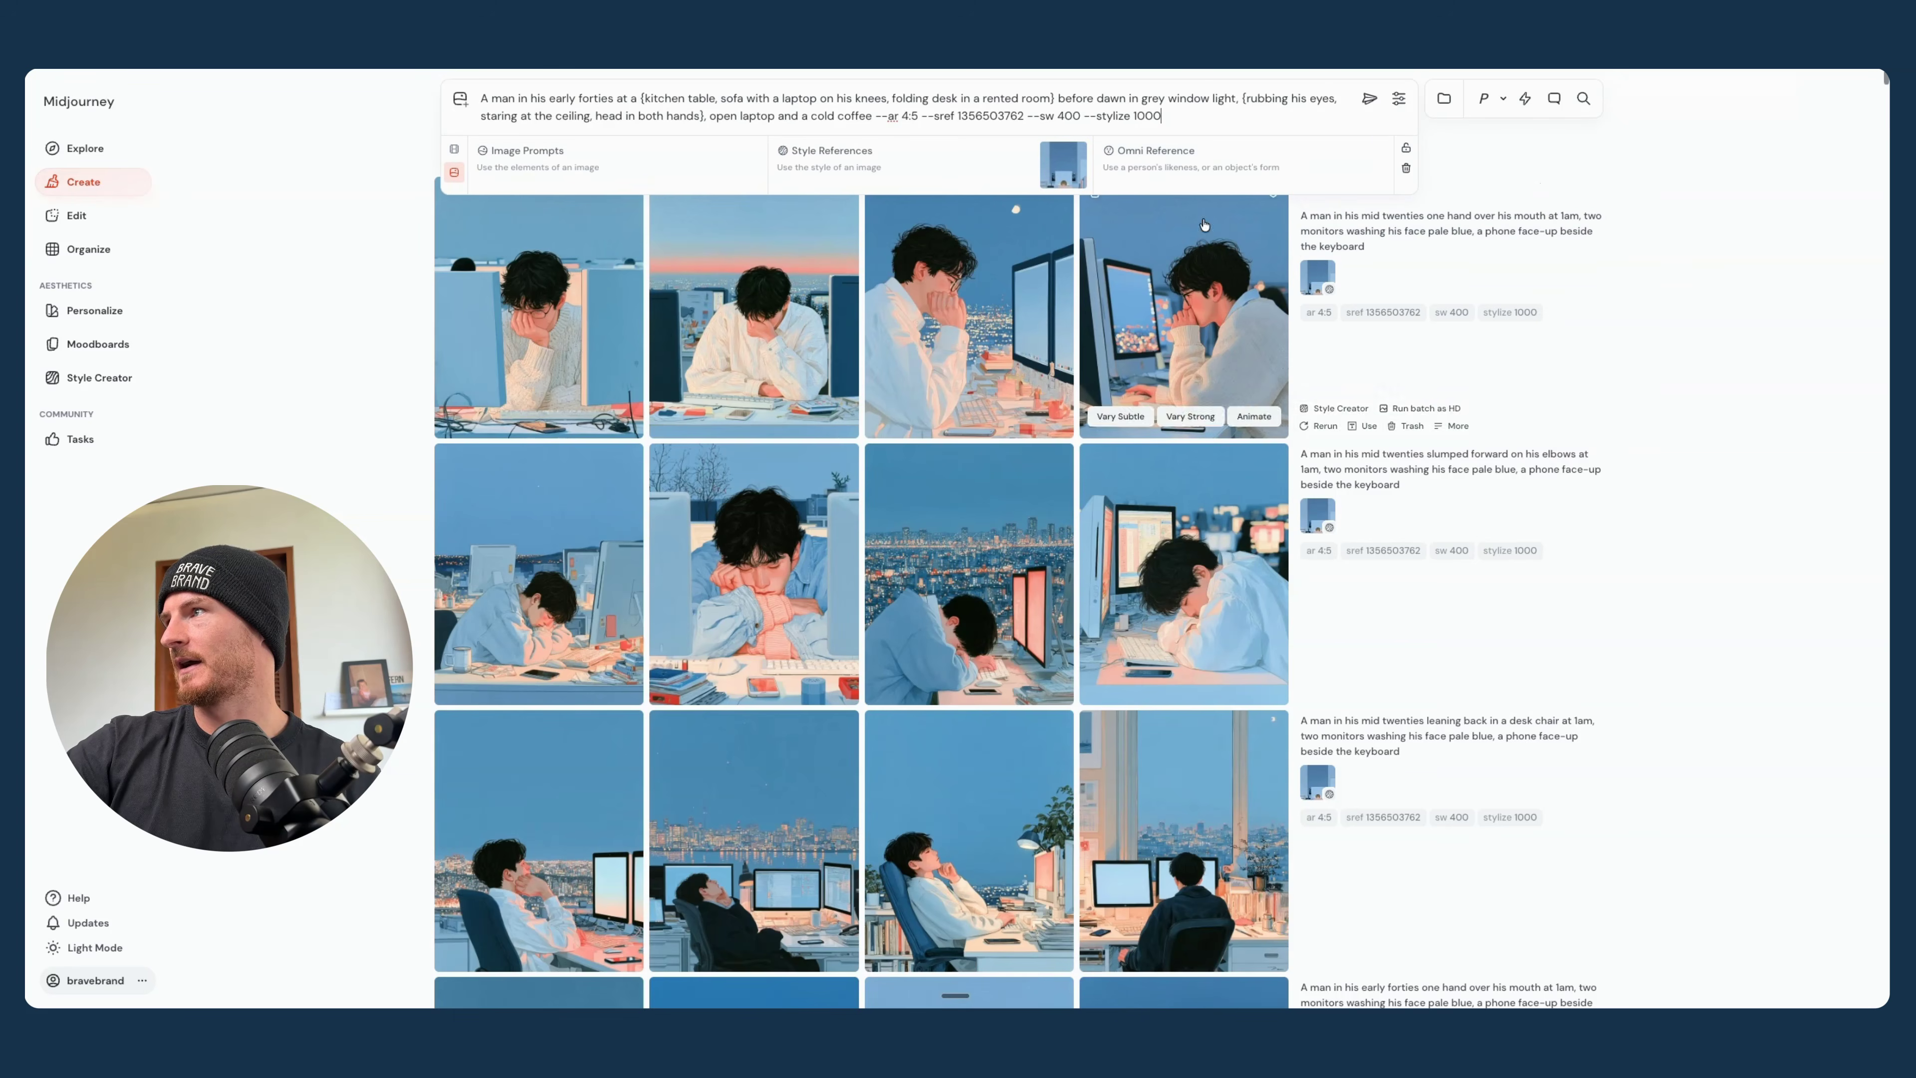
- Look through the pre-dawn laptop batches, viewing the sofa and folding desk images enlarged, and return to the start of the gallery
scroll(1433, 340, "down", 2)
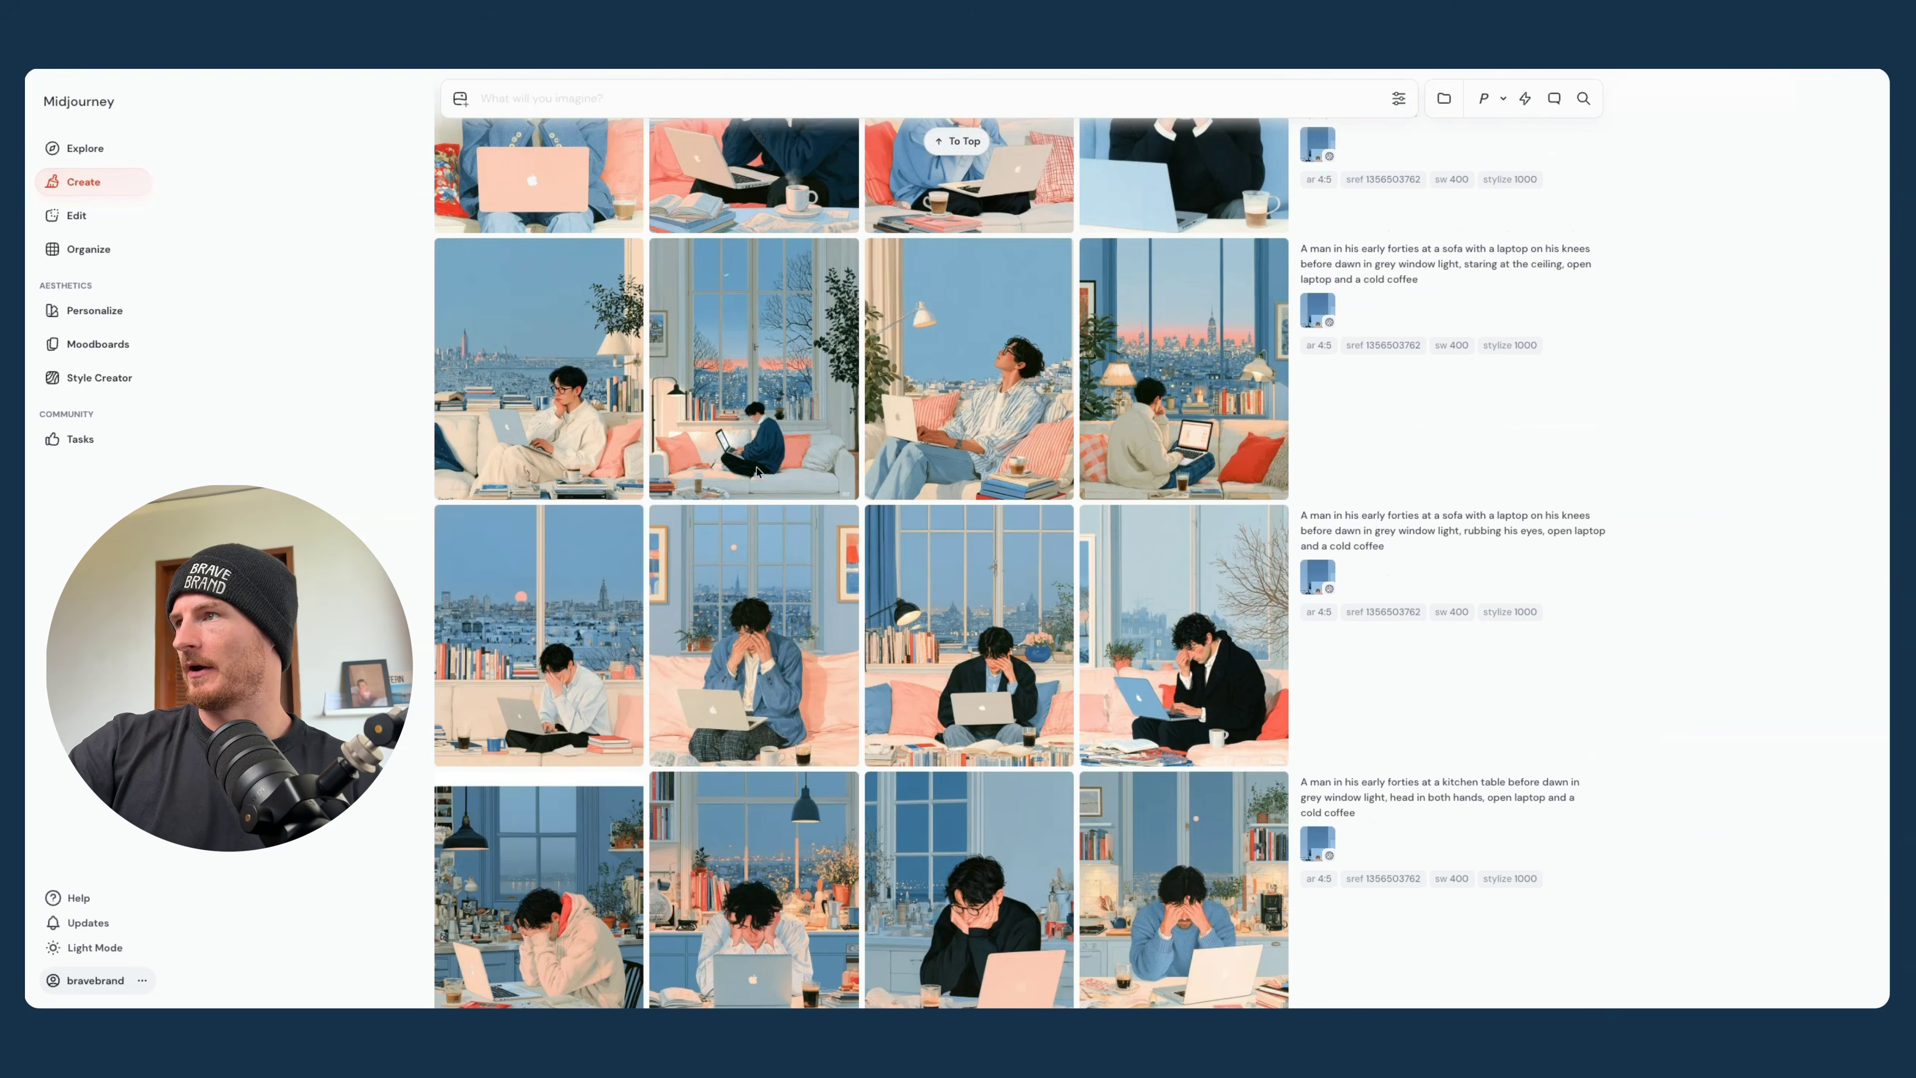
scroll(1203, 598, "up", 3)
left_click(1203, 598)
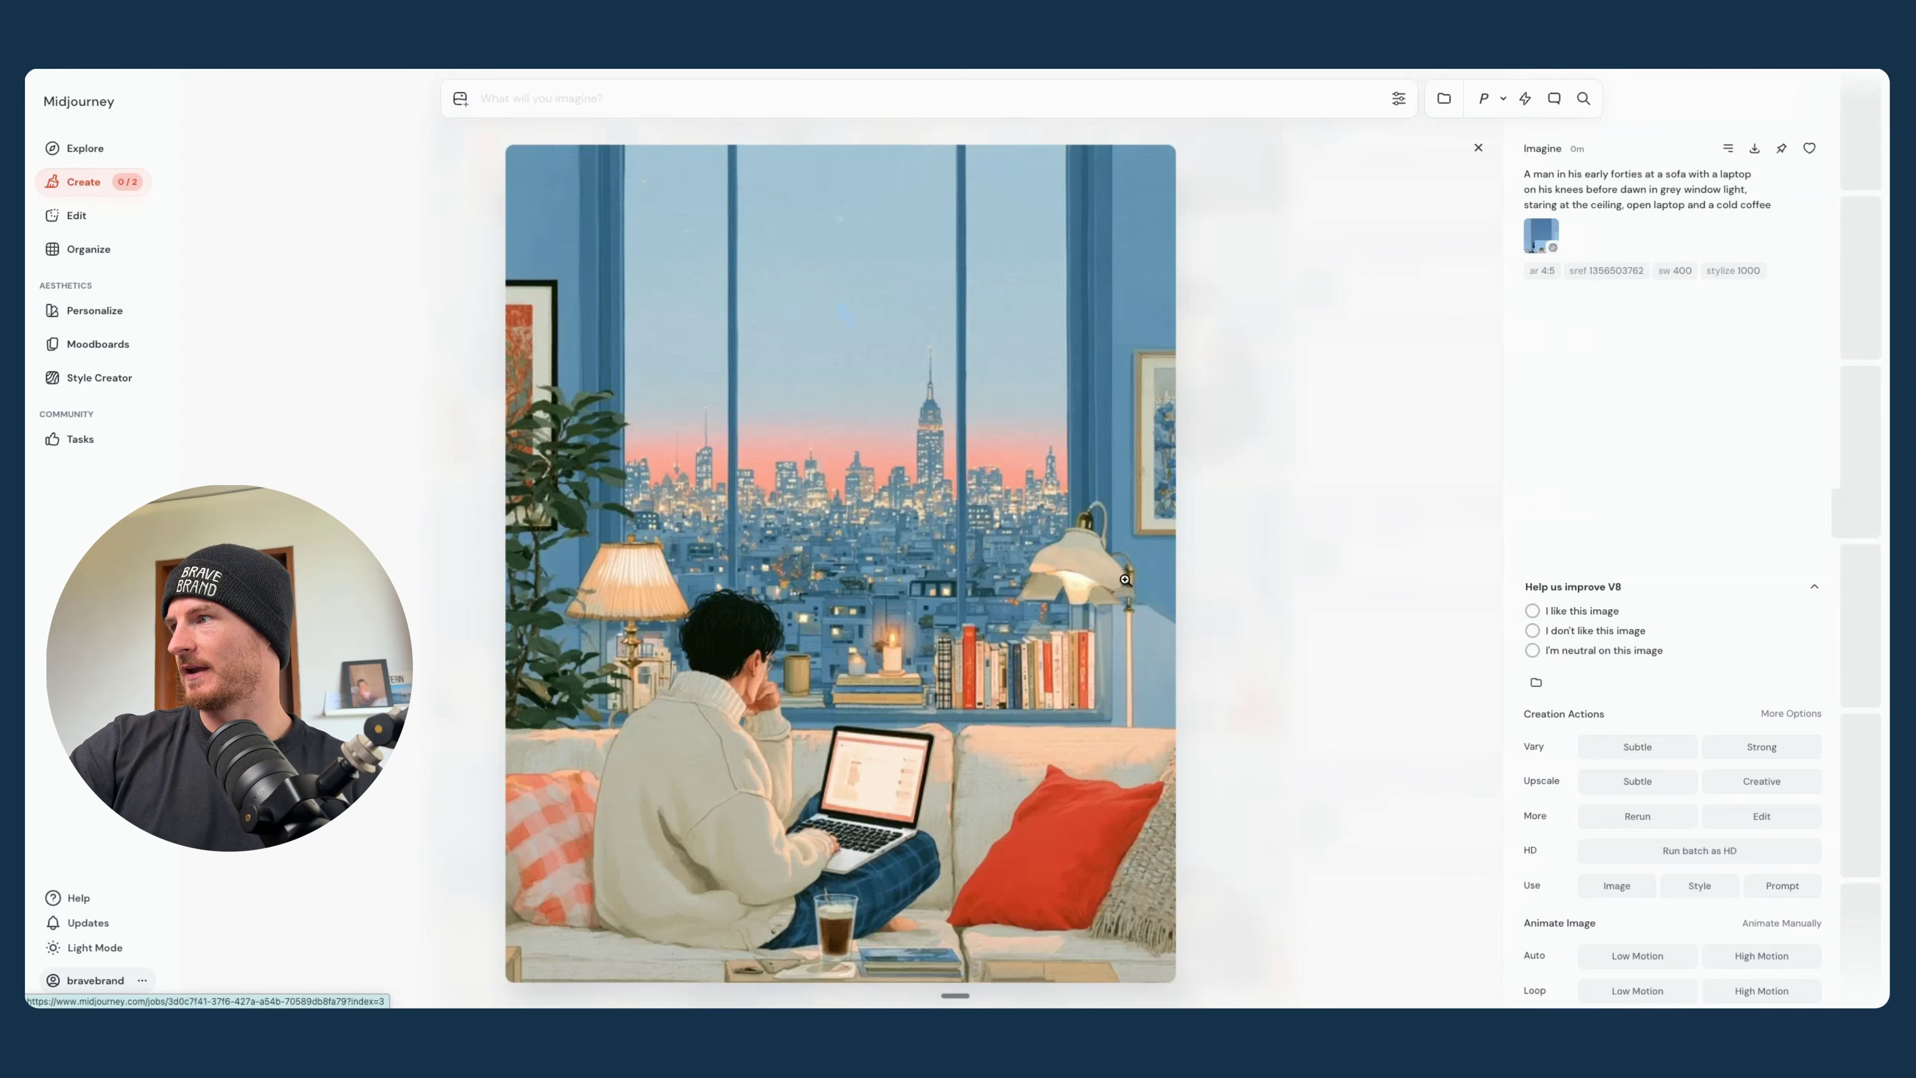
scroll(1124, 578, "up", 1)
scroll(1125, 578, "up", 1)
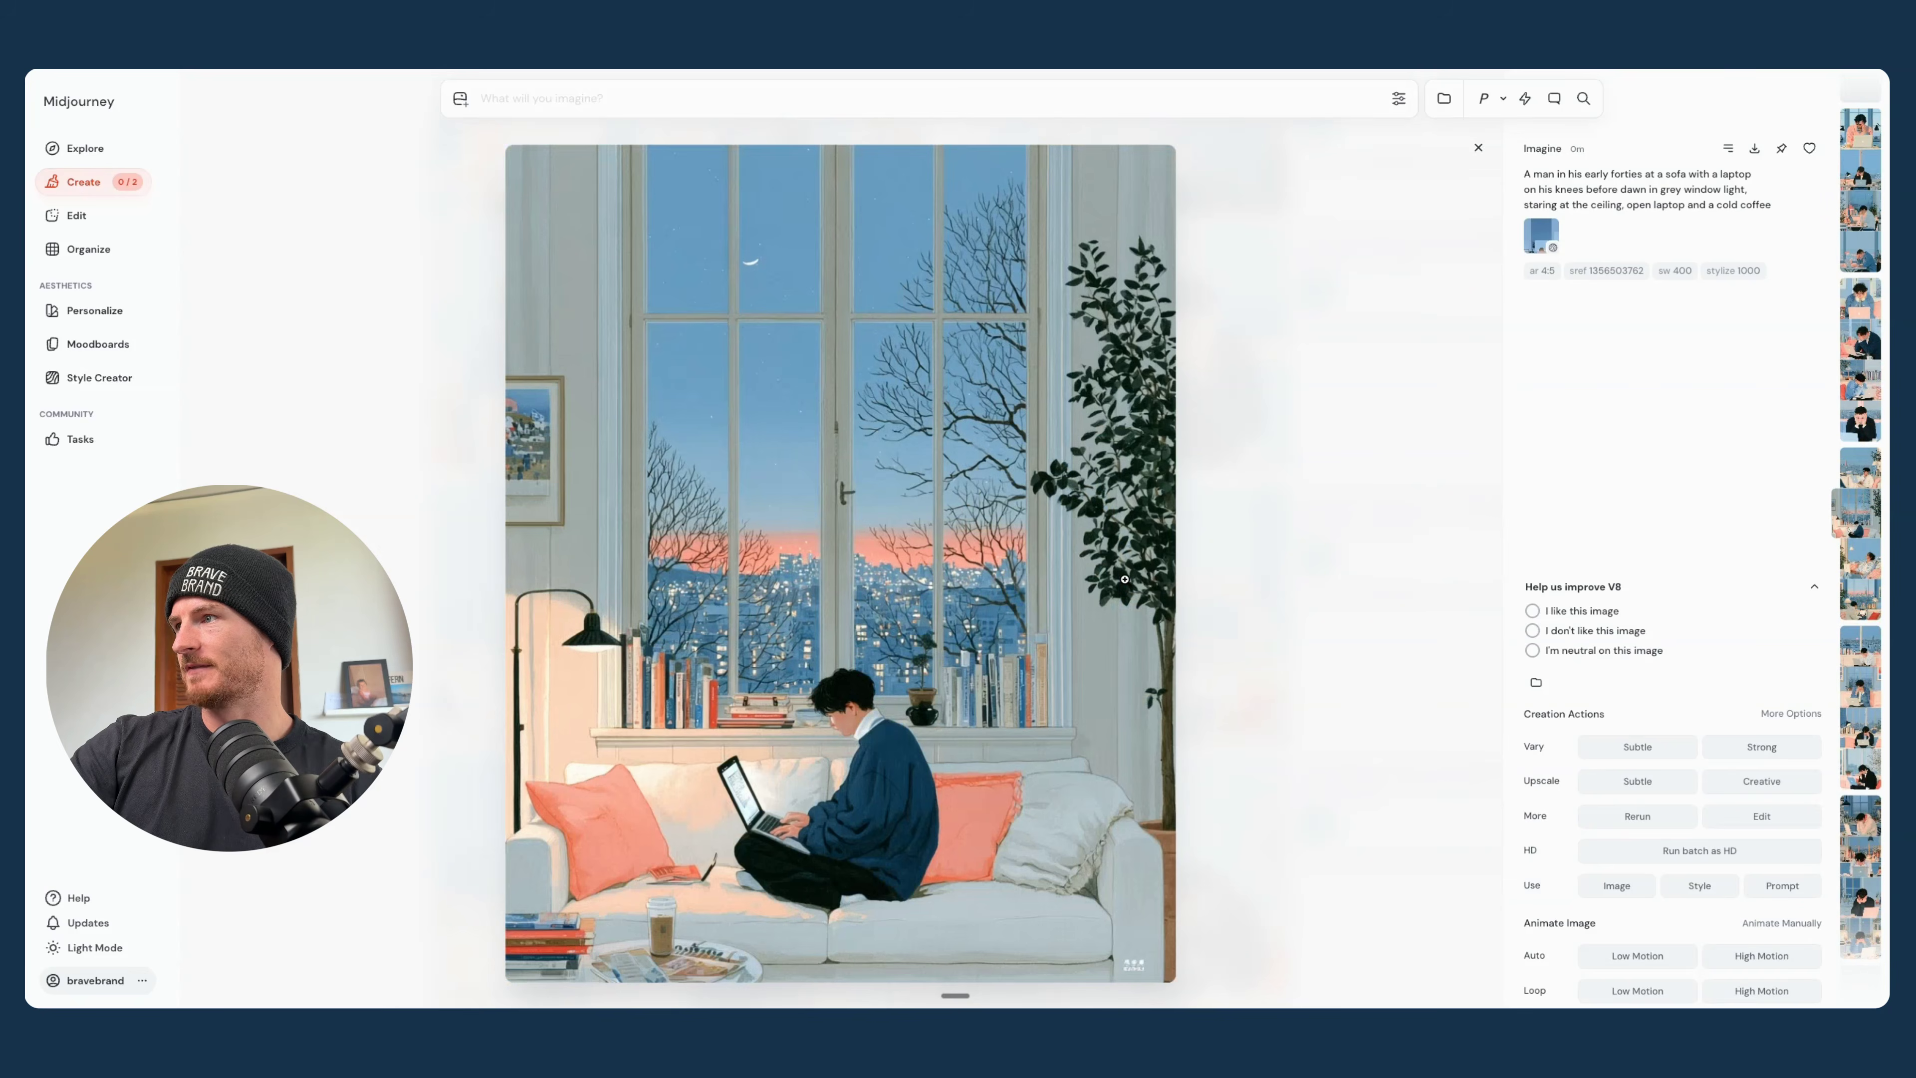
scroll(1125, 578, "up", 1)
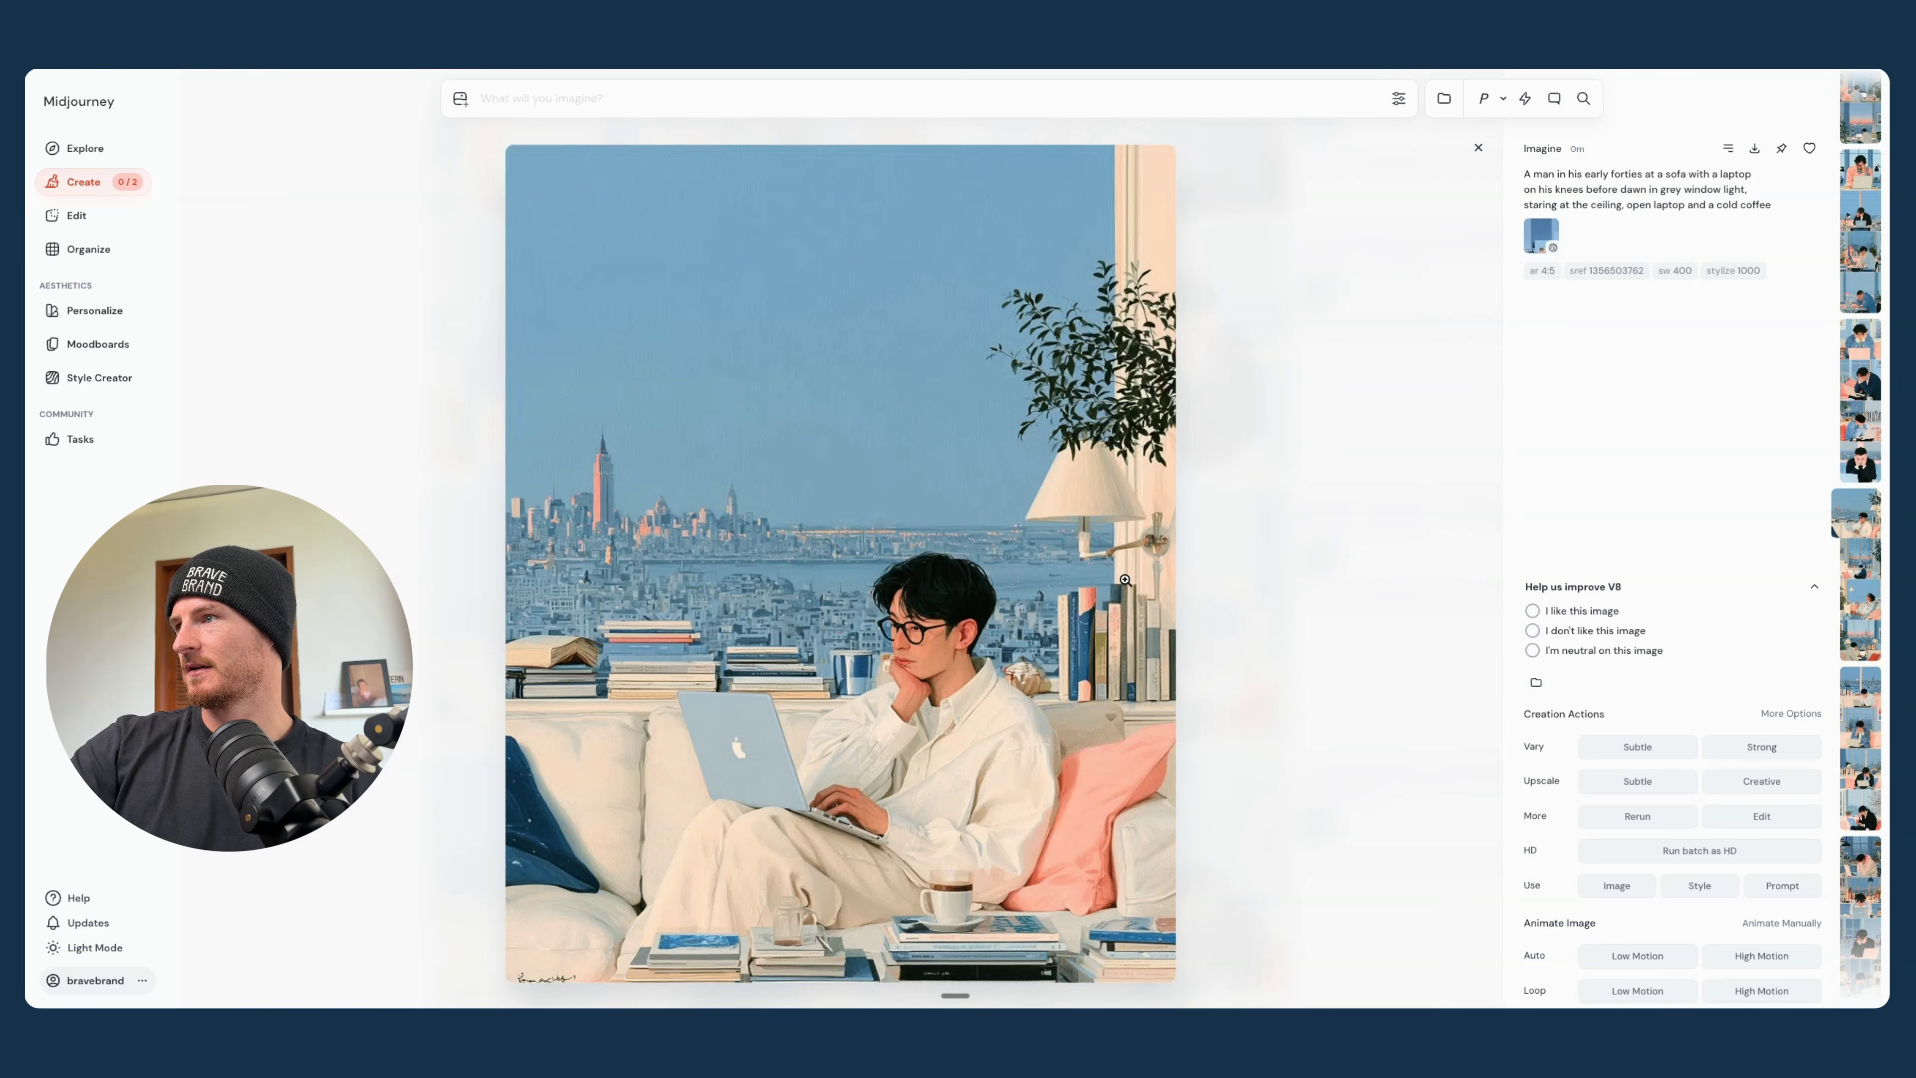
scroll(1125, 579, "up", 1)
scroll(1124, 578, "up", 5)
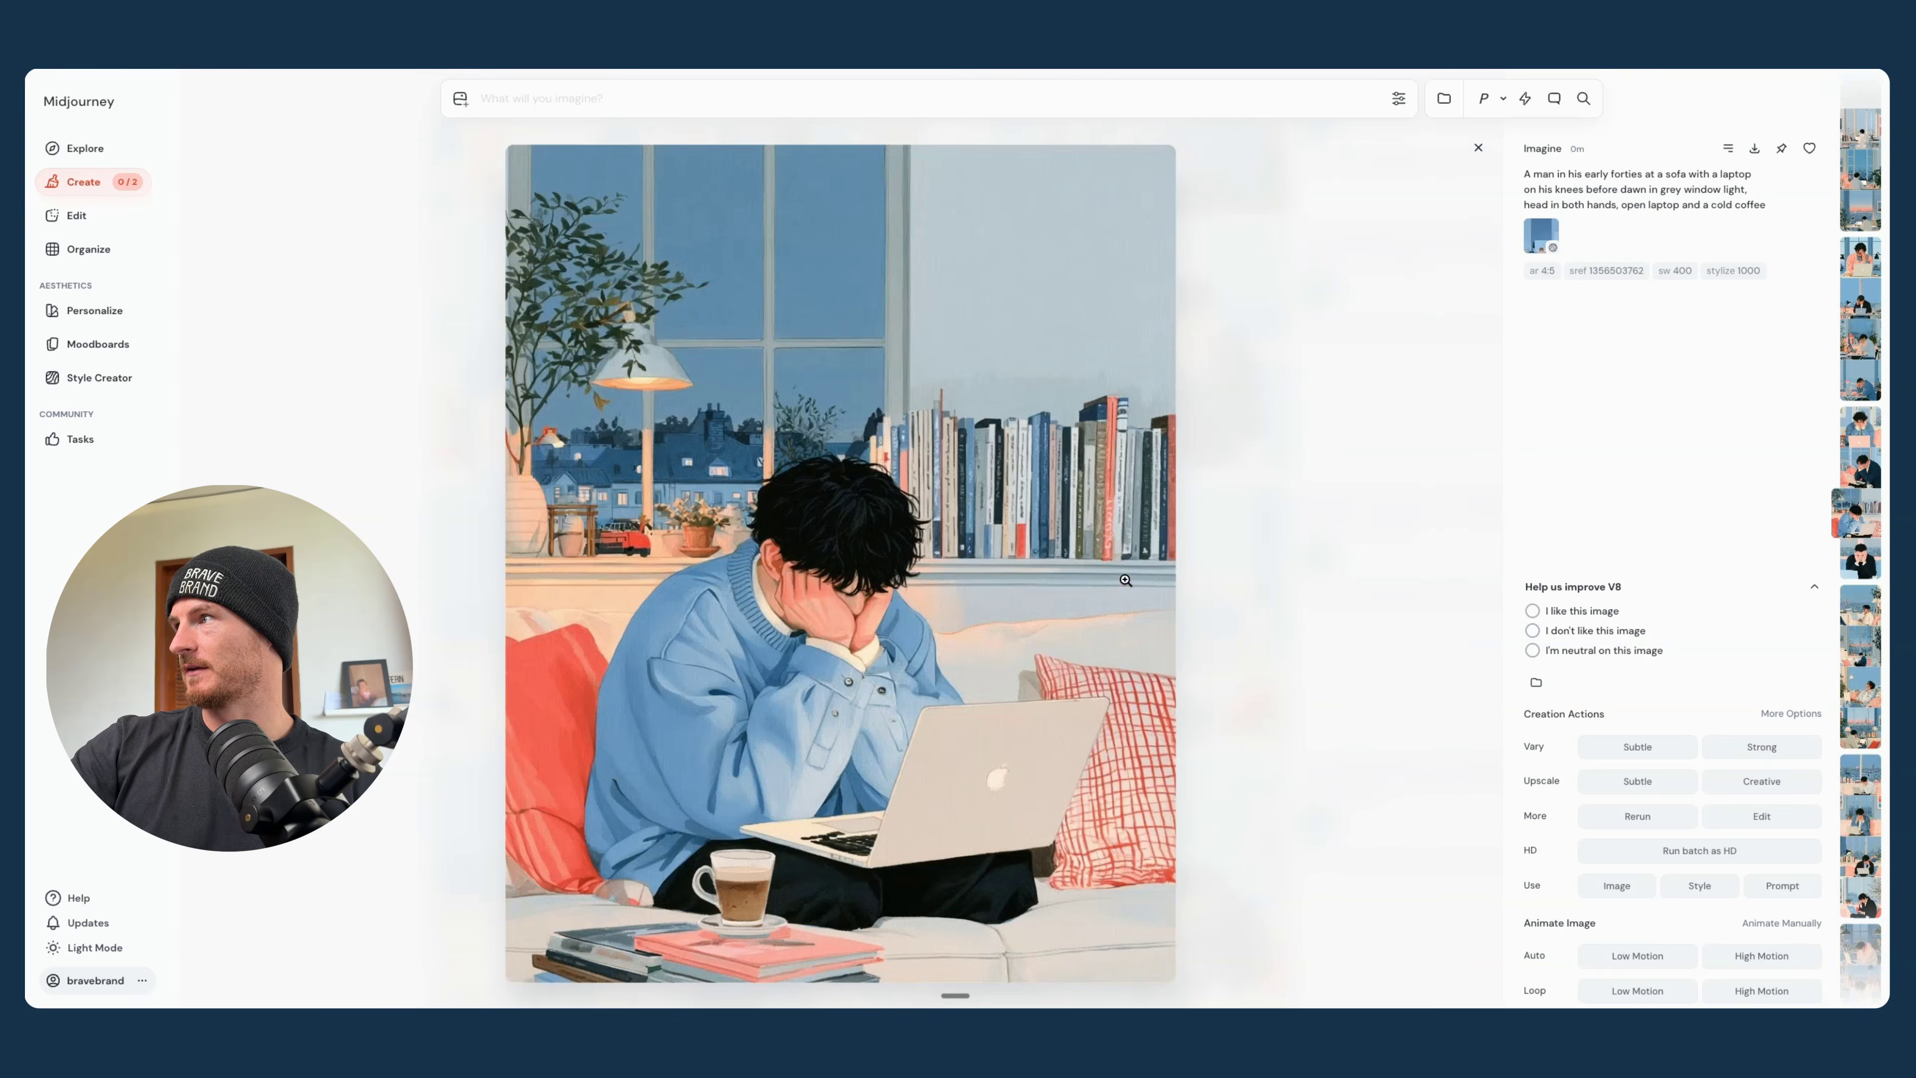
left_click(1478, 147)
scroll(1358, 263, "up", 10)
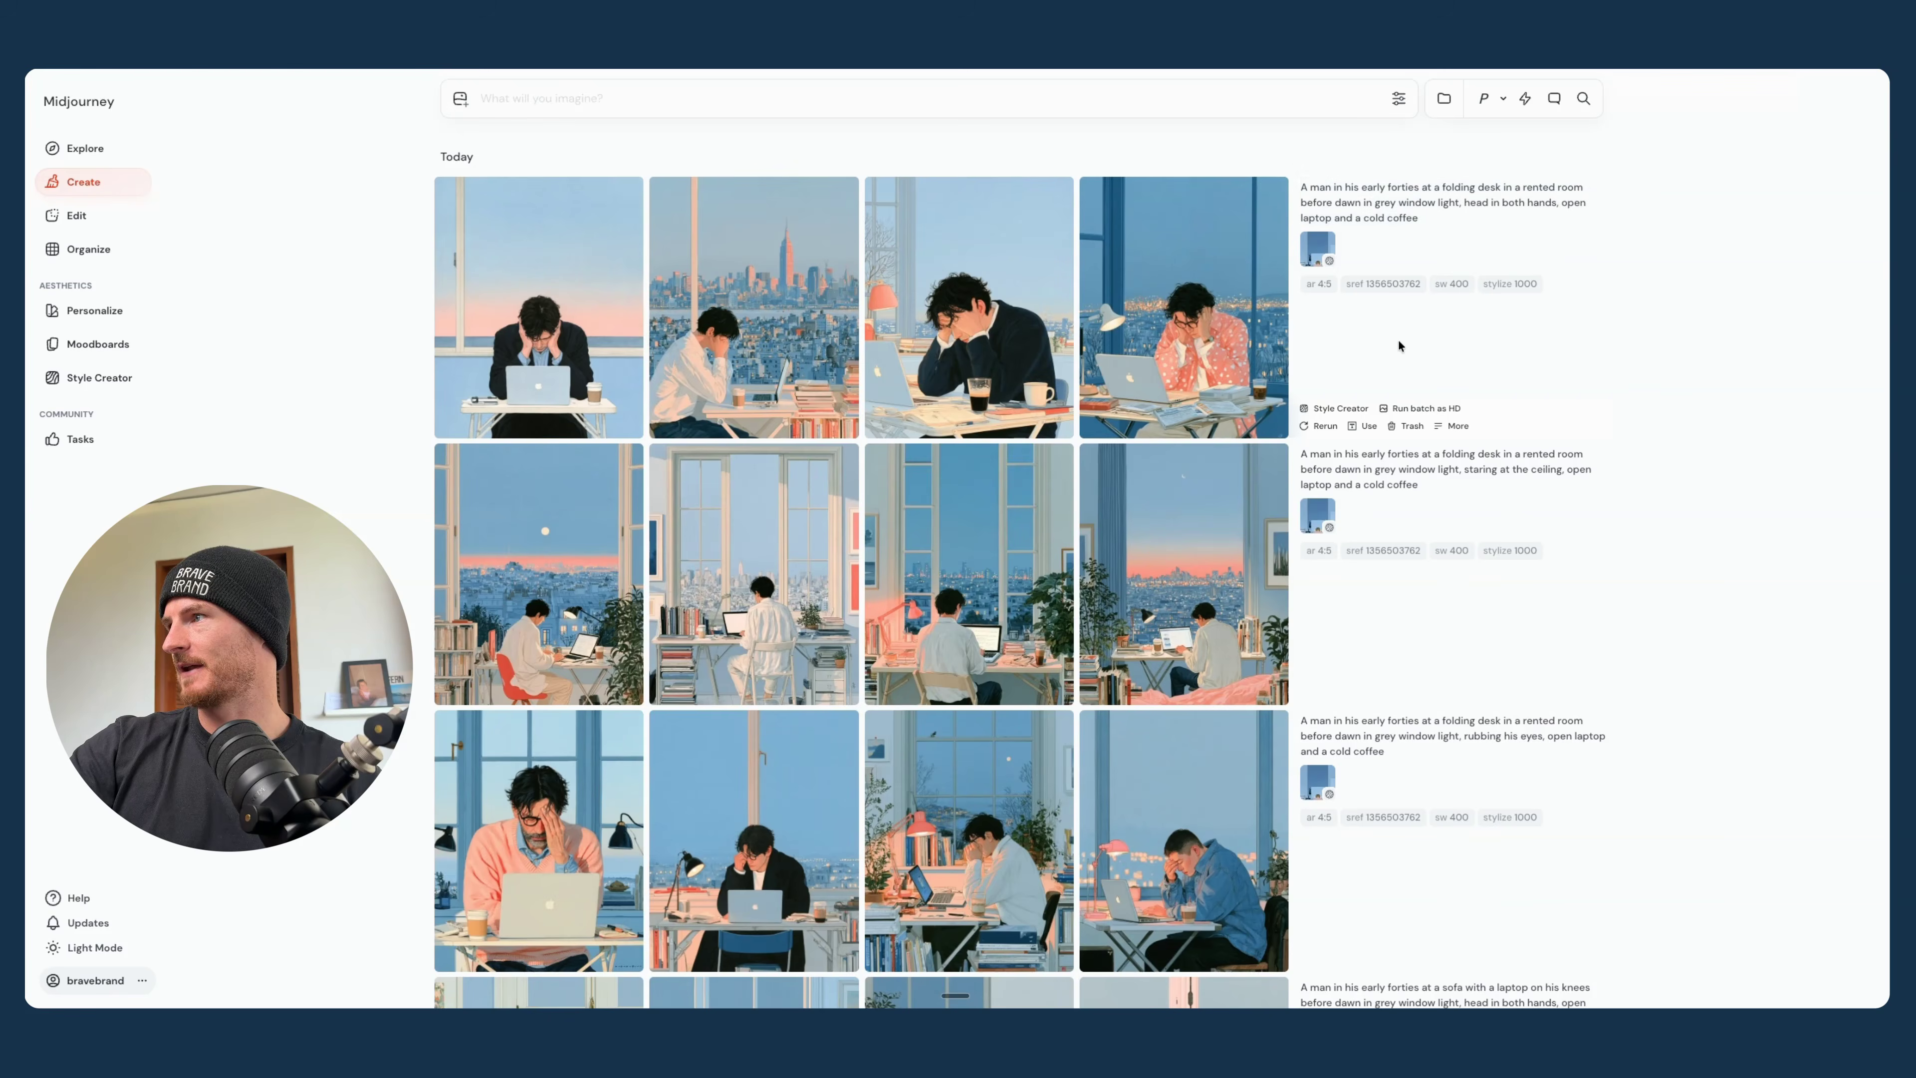
- Load the prompt of the folding desk batch with the man staring at the ceiling into the prompt bar for reuse
scroll(1398, 339, "down", 4)
scroll(1401, 346, "up", 4)
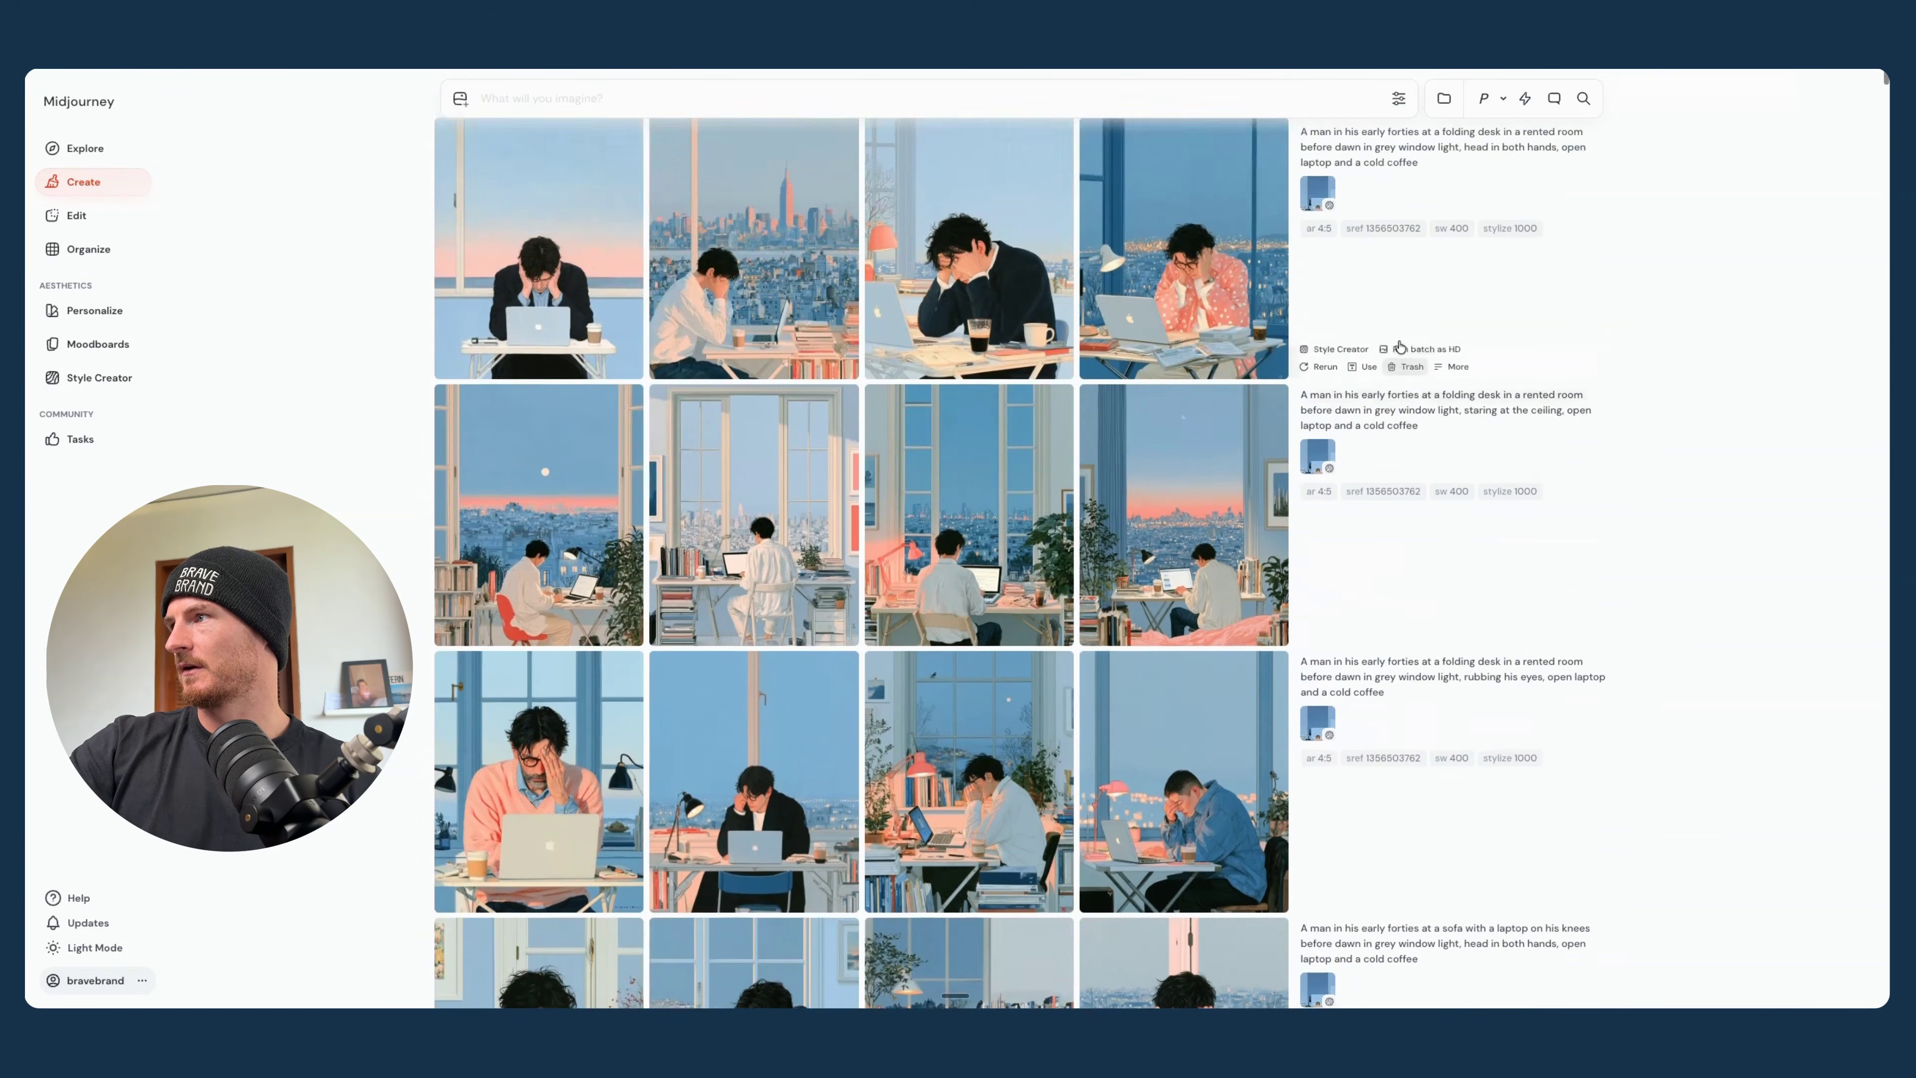
left_click(1350, 424)
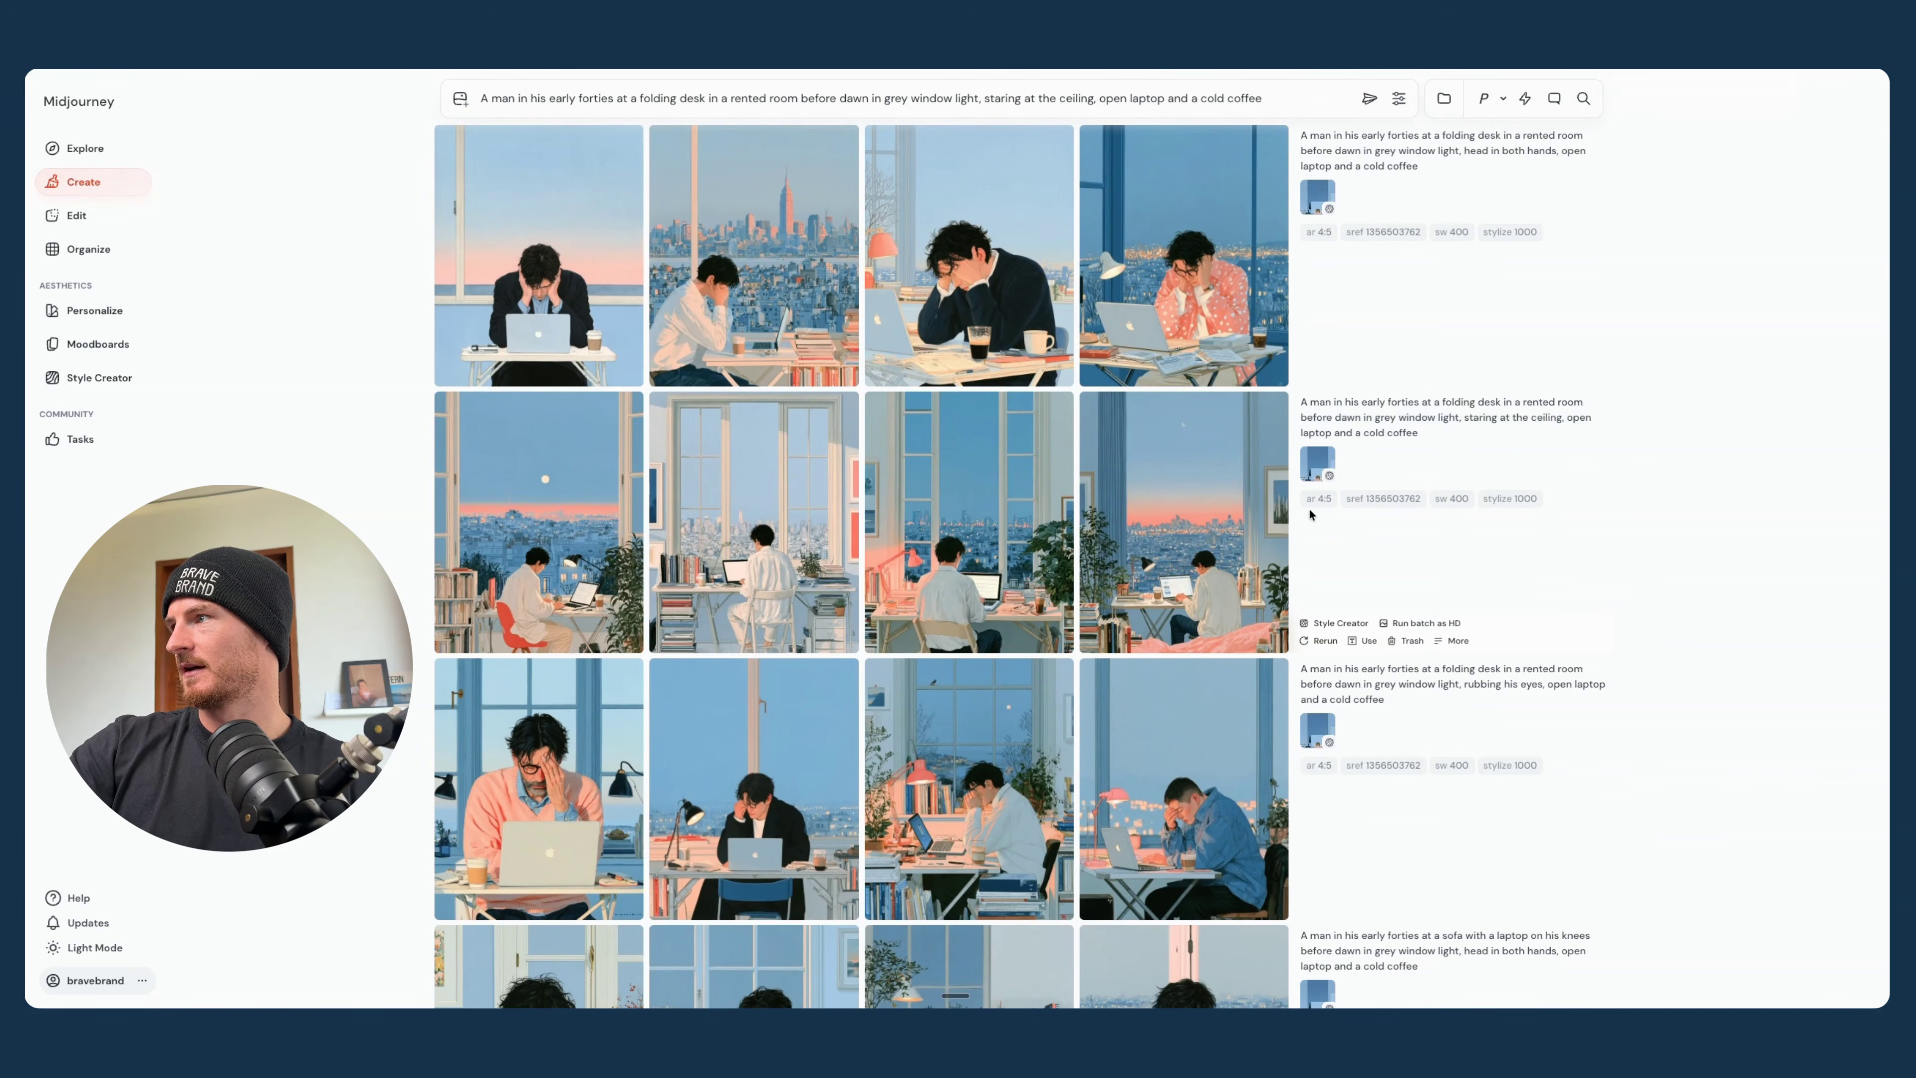
left_click(1379, 499)
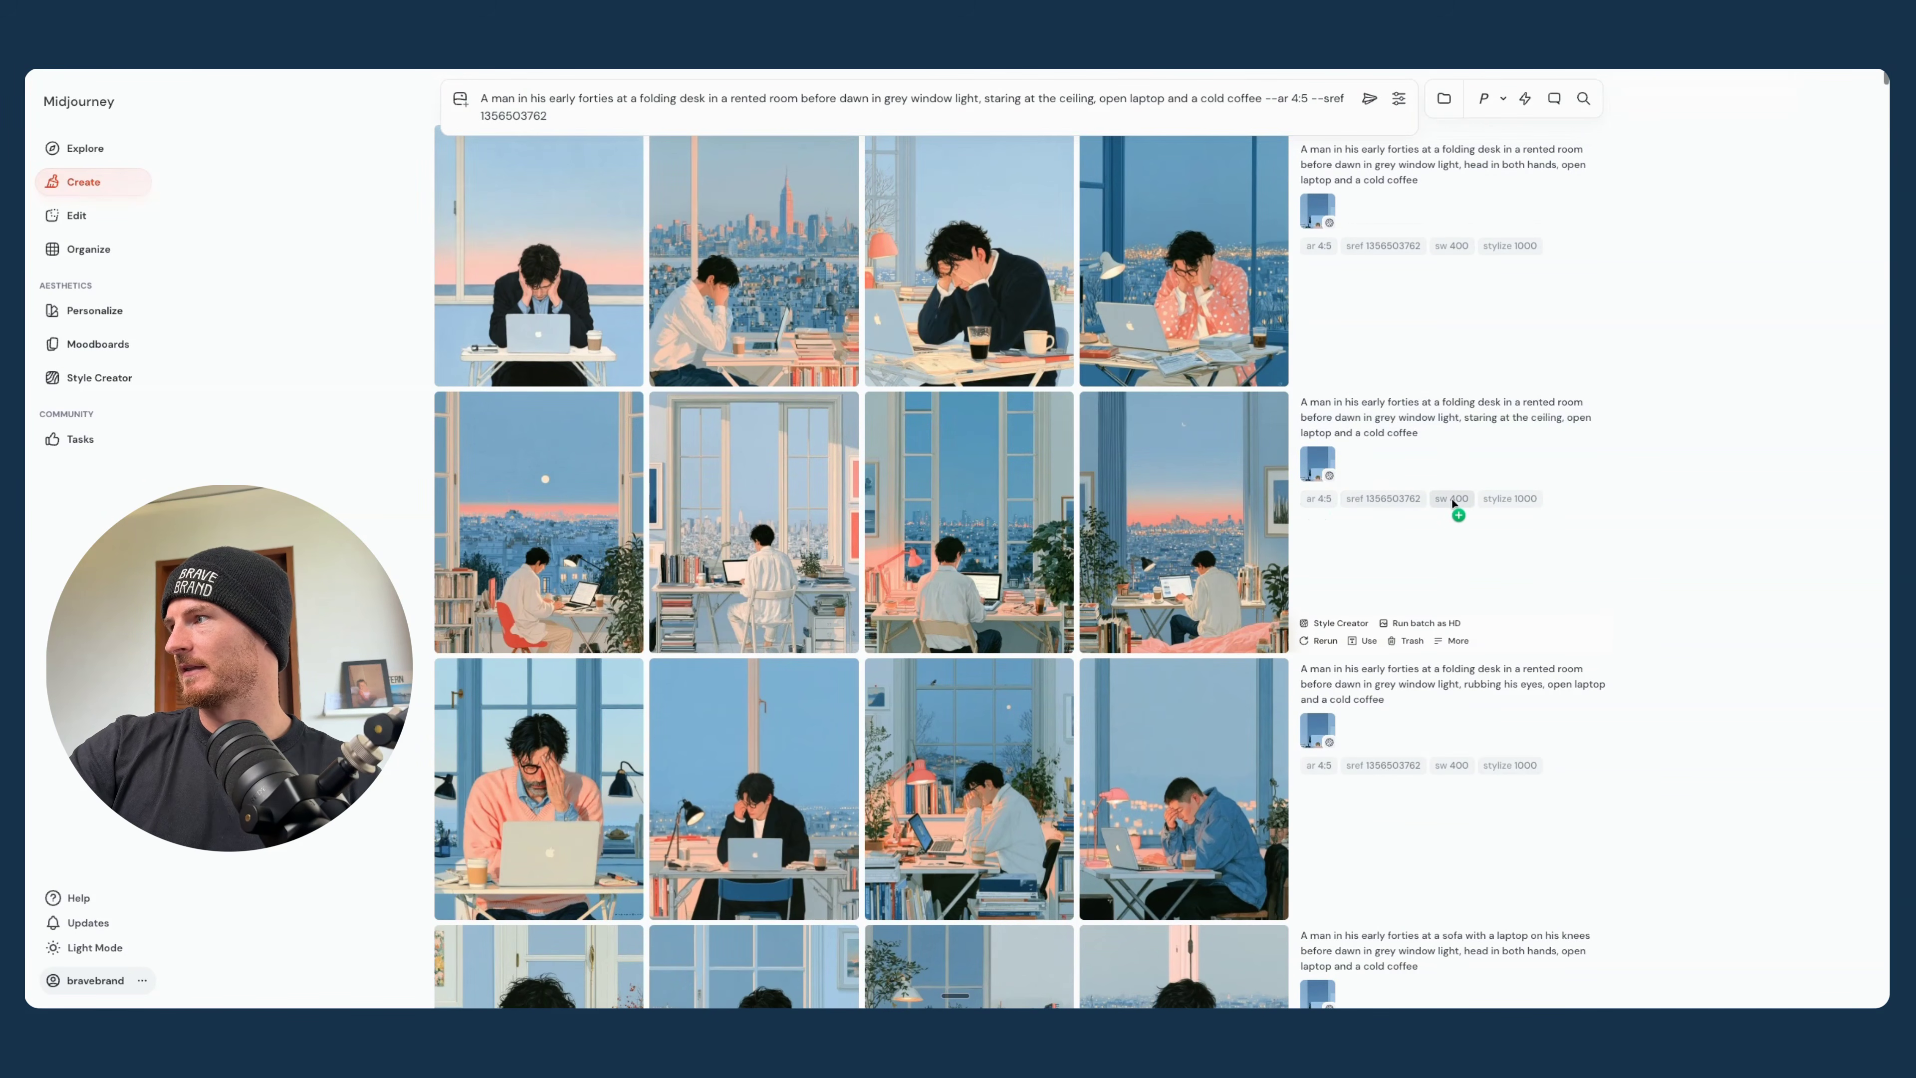
left_click(1325, 470)
left_click(1399, 99)
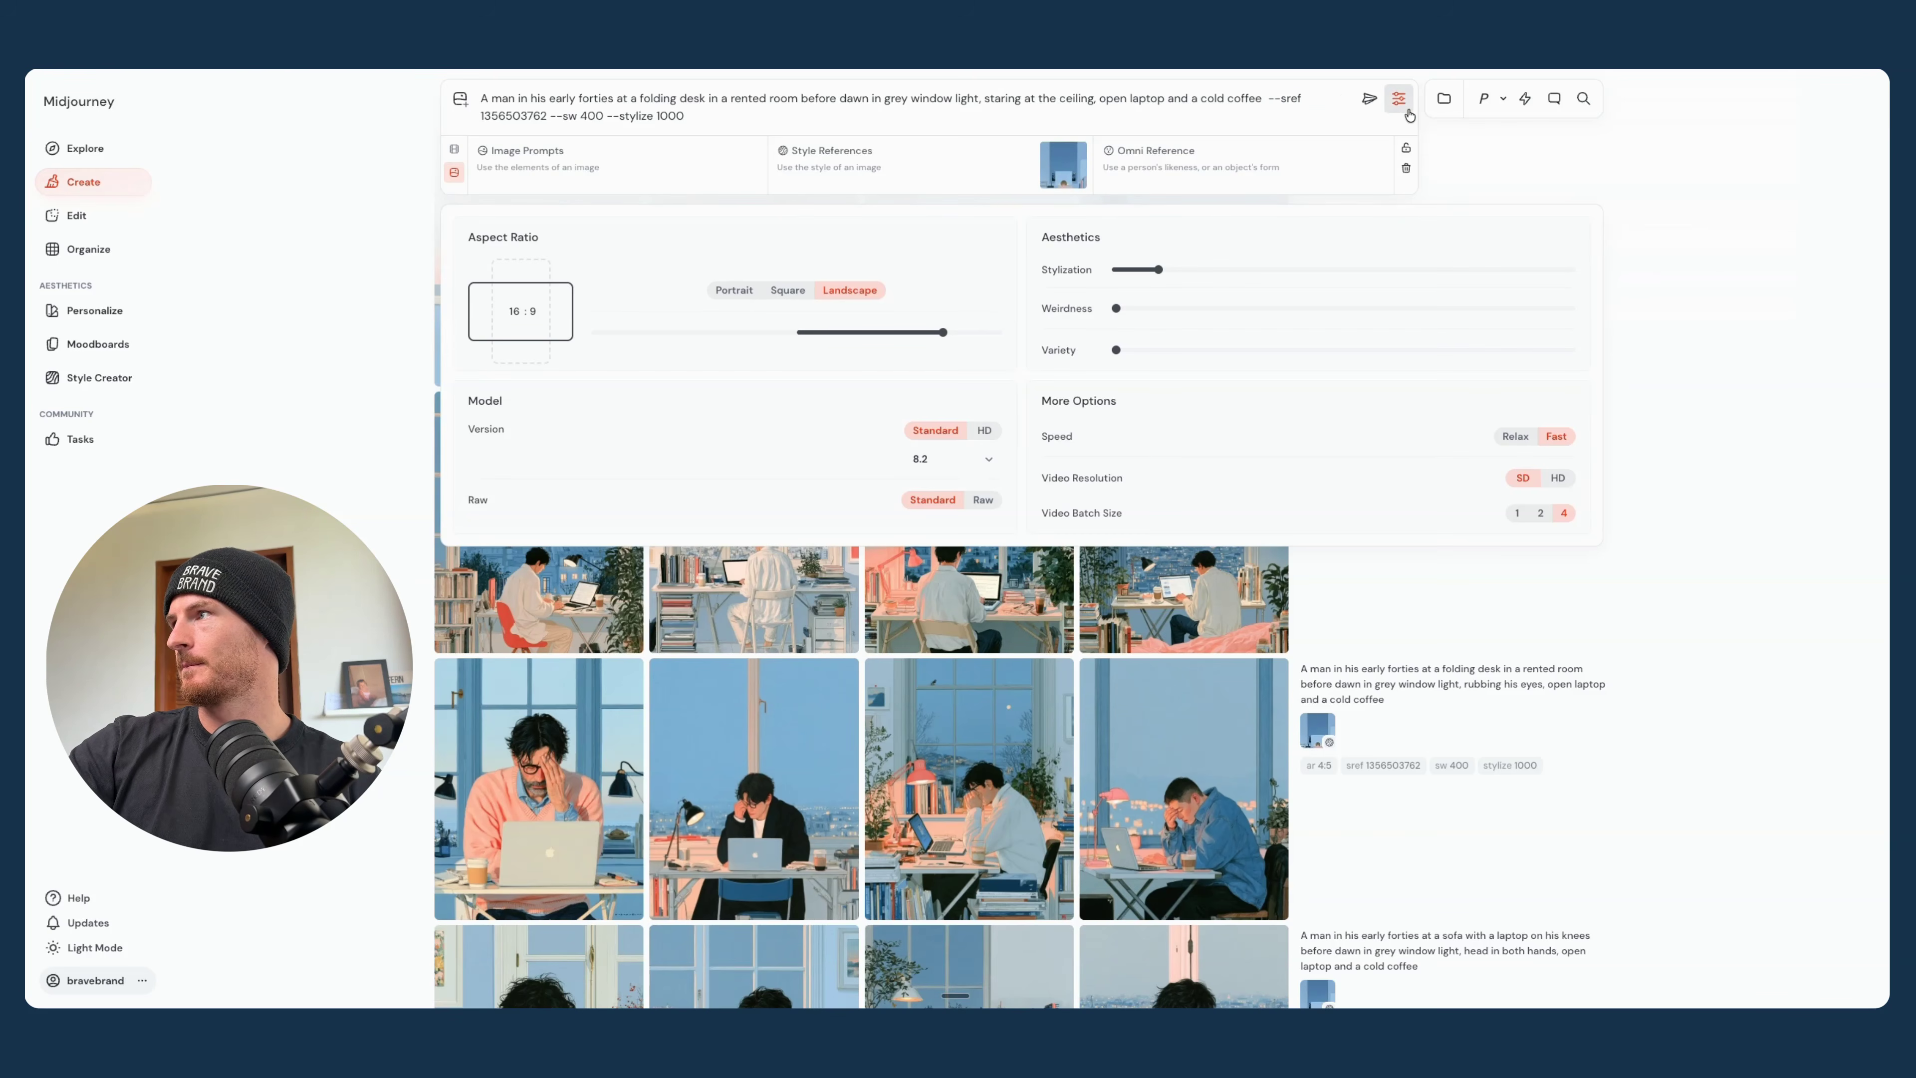
left_click(1370, 103)
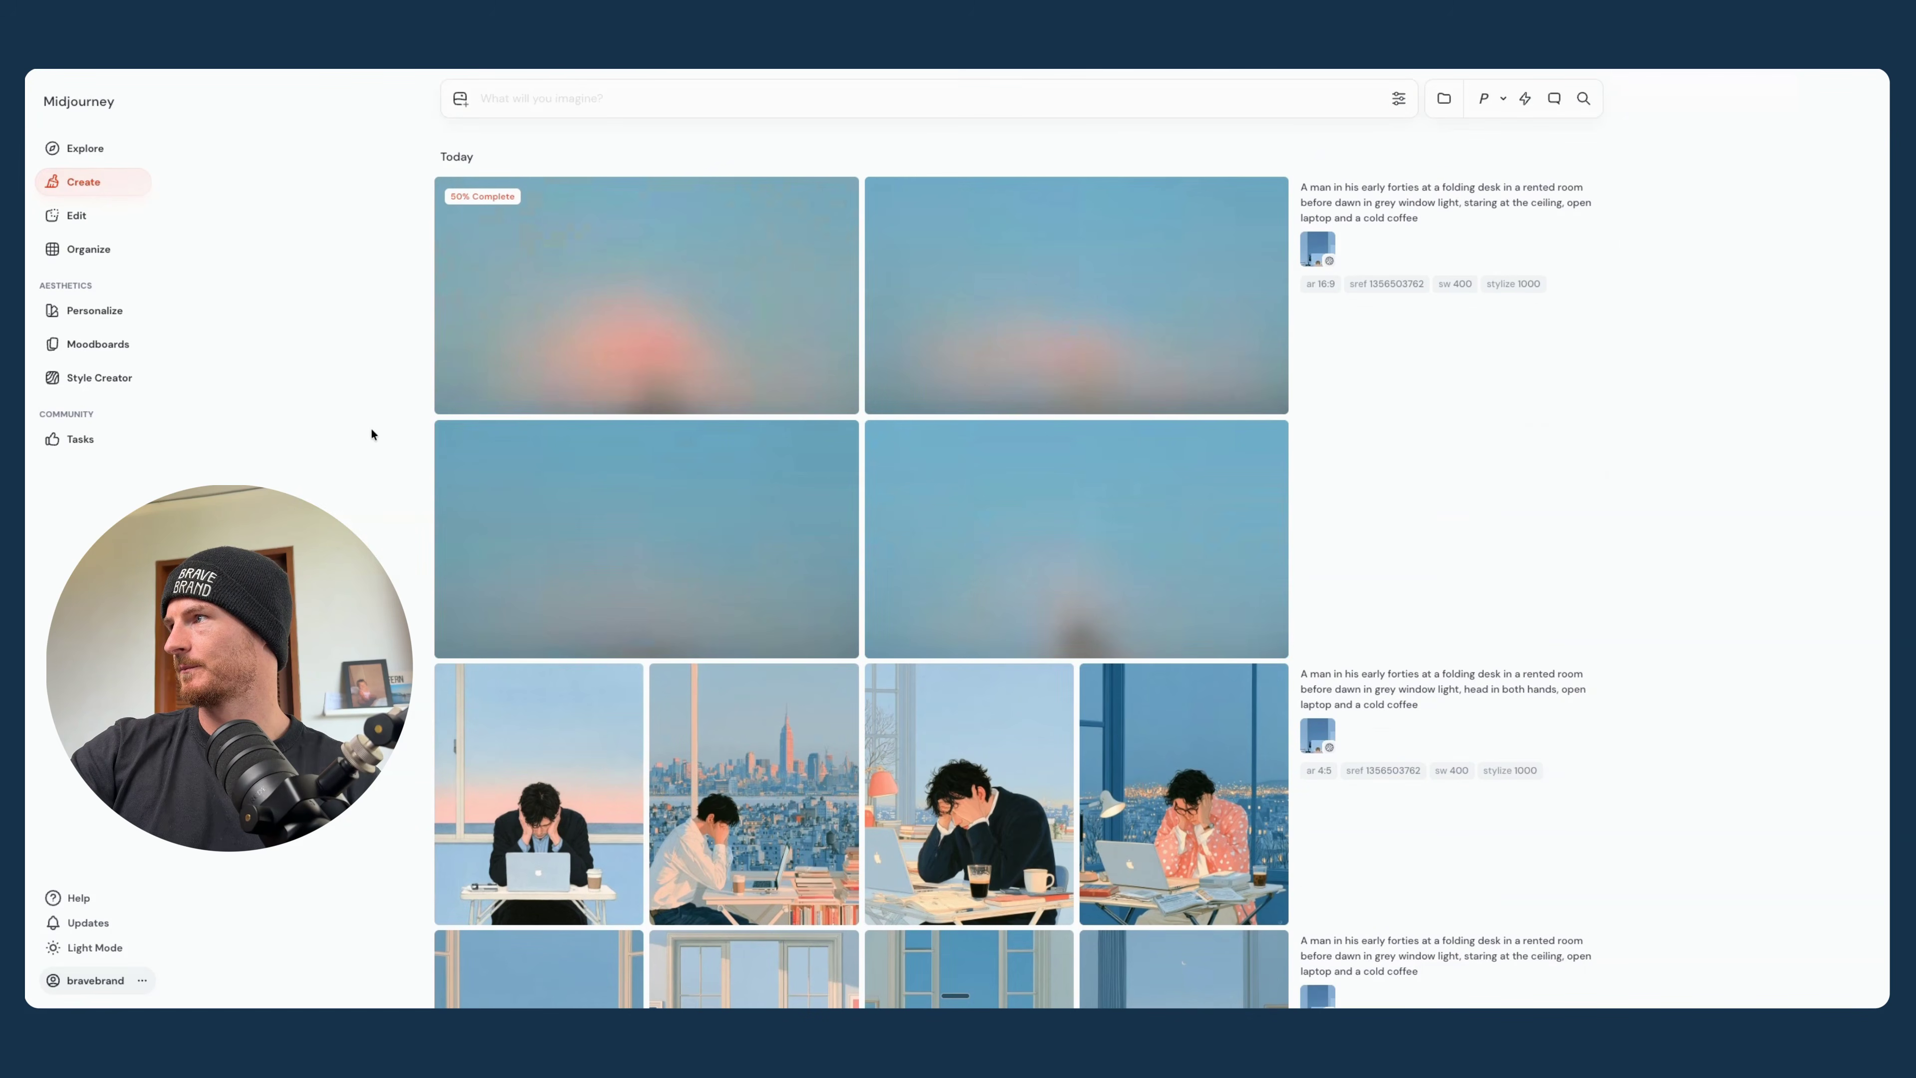
- View the new 16:9 folding desk images enlarged, then look through the older batches and return to the start of the gallery
left_click(1071, 424)
key("Left")
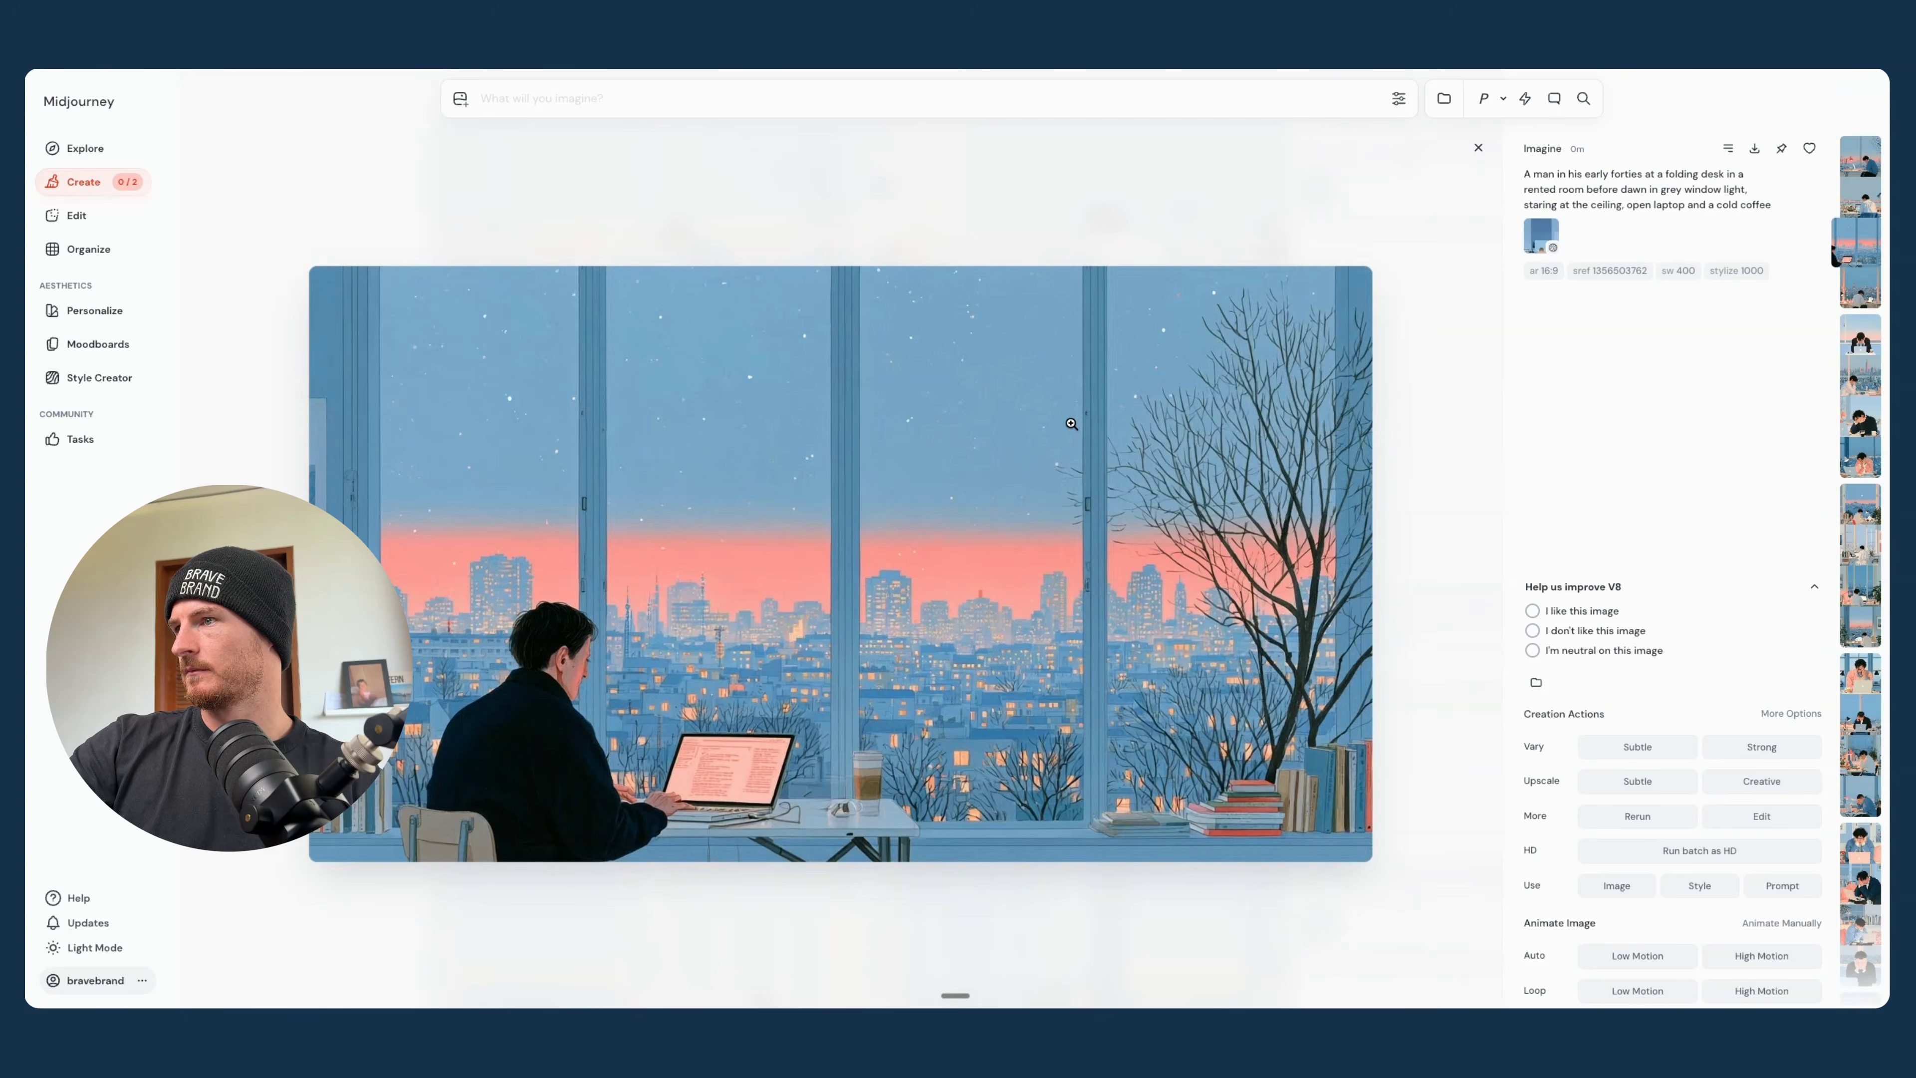
key("Left")
key("Left")
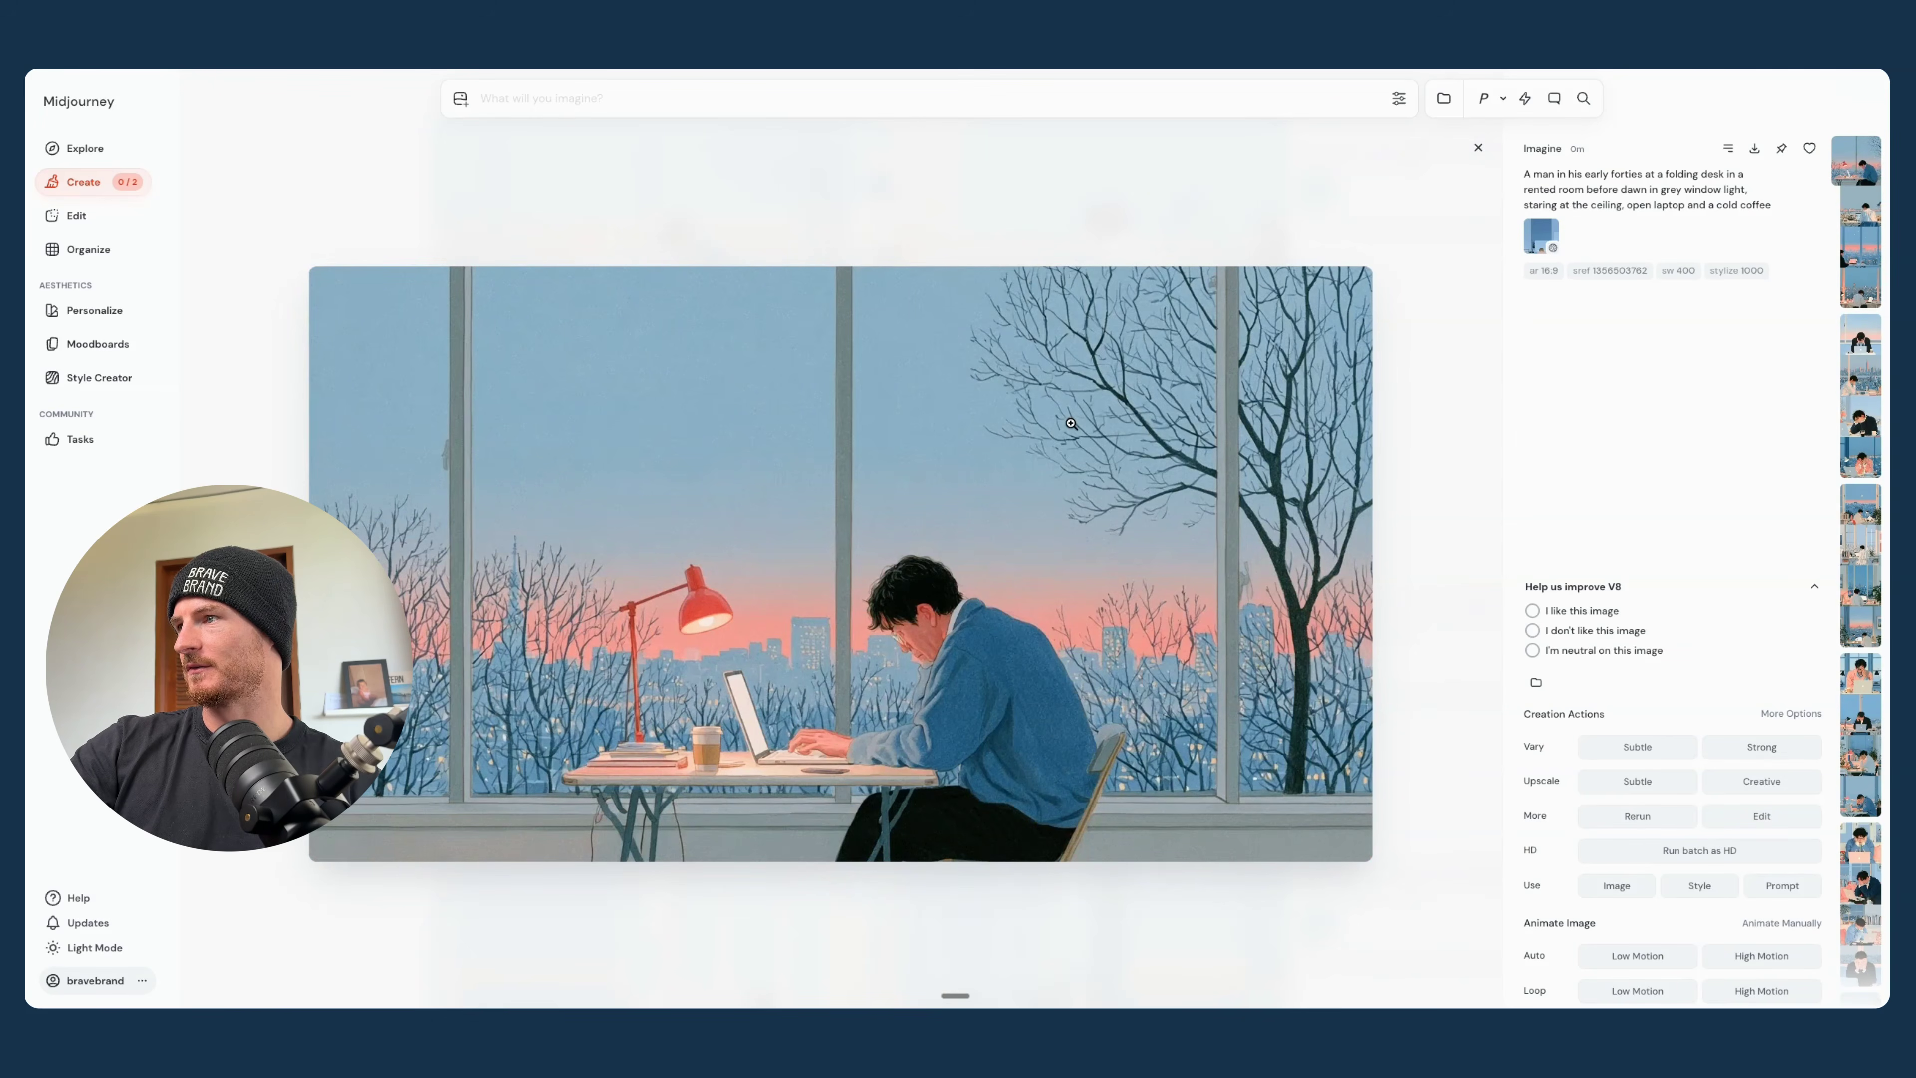
left_click(1478, 149)
scroll(1173, 664, "down", 15)
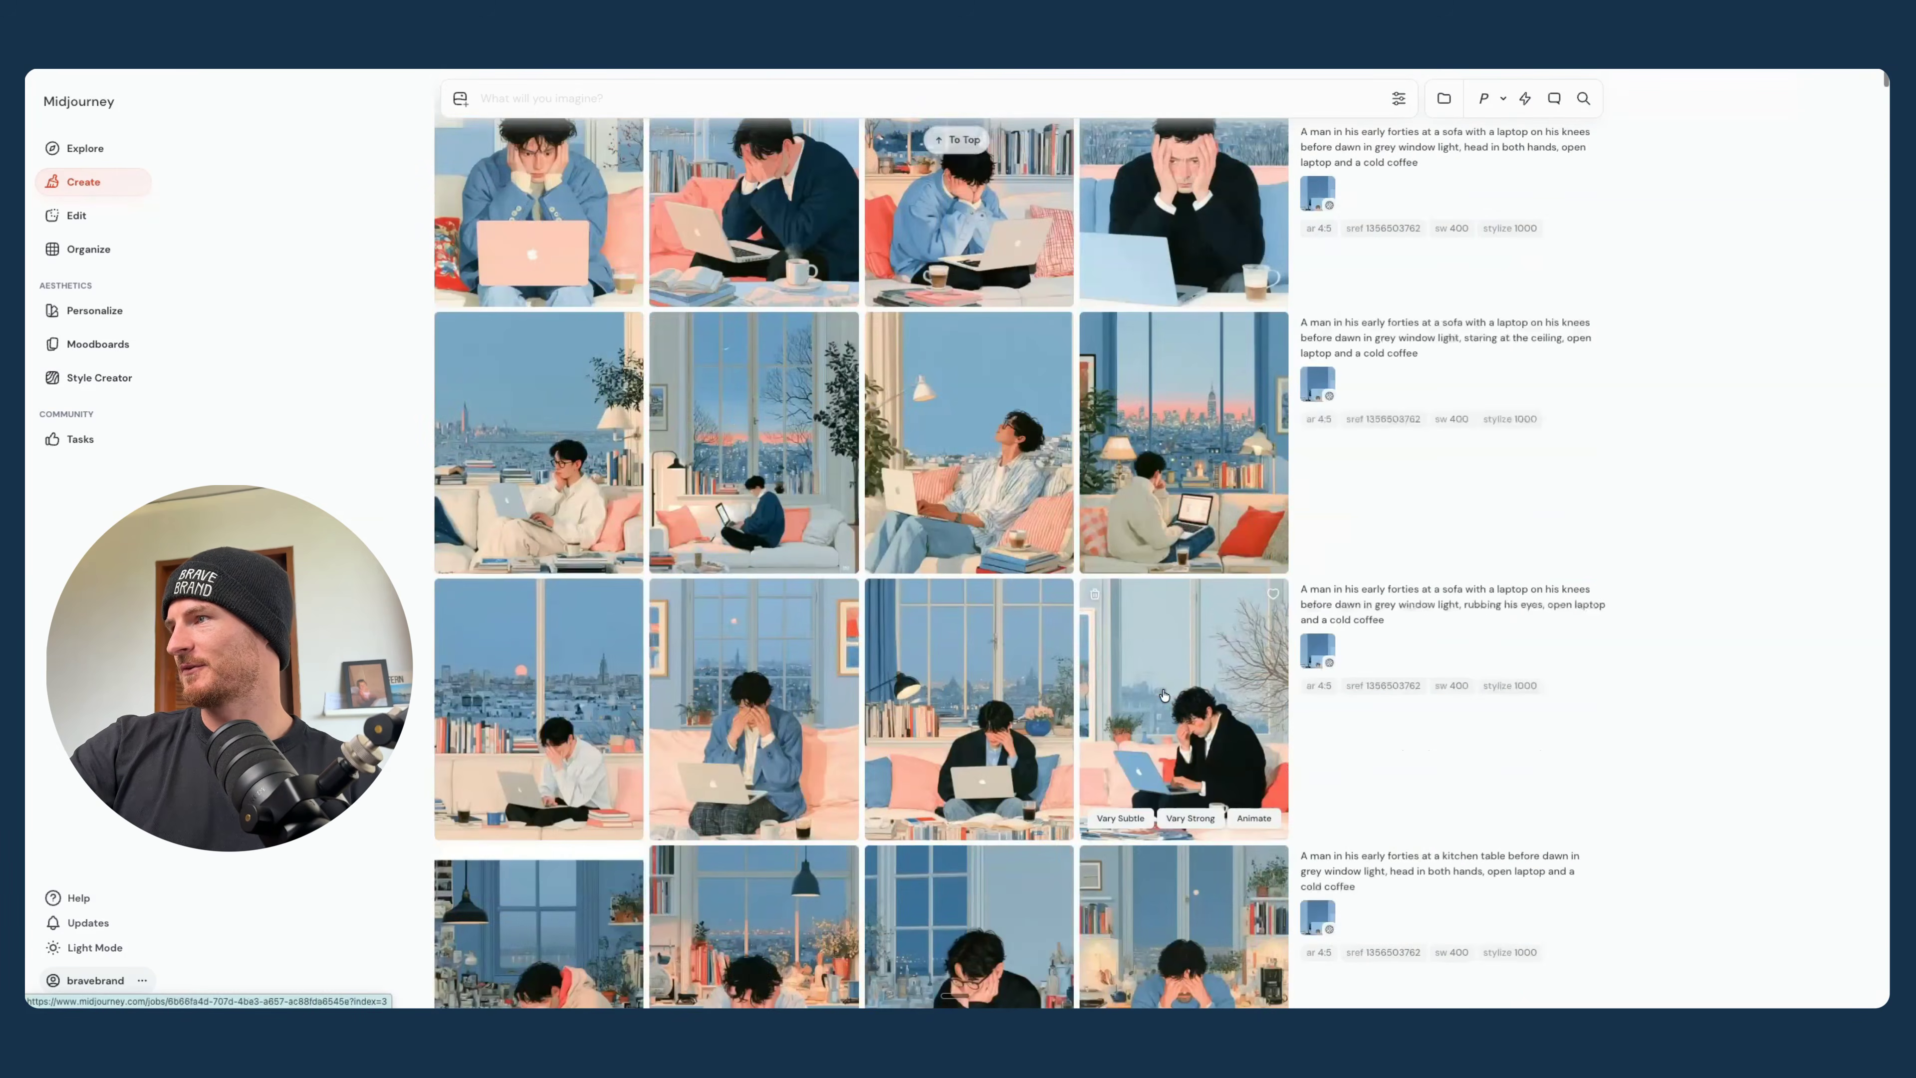
scroll(1164, 695, "down", 20)
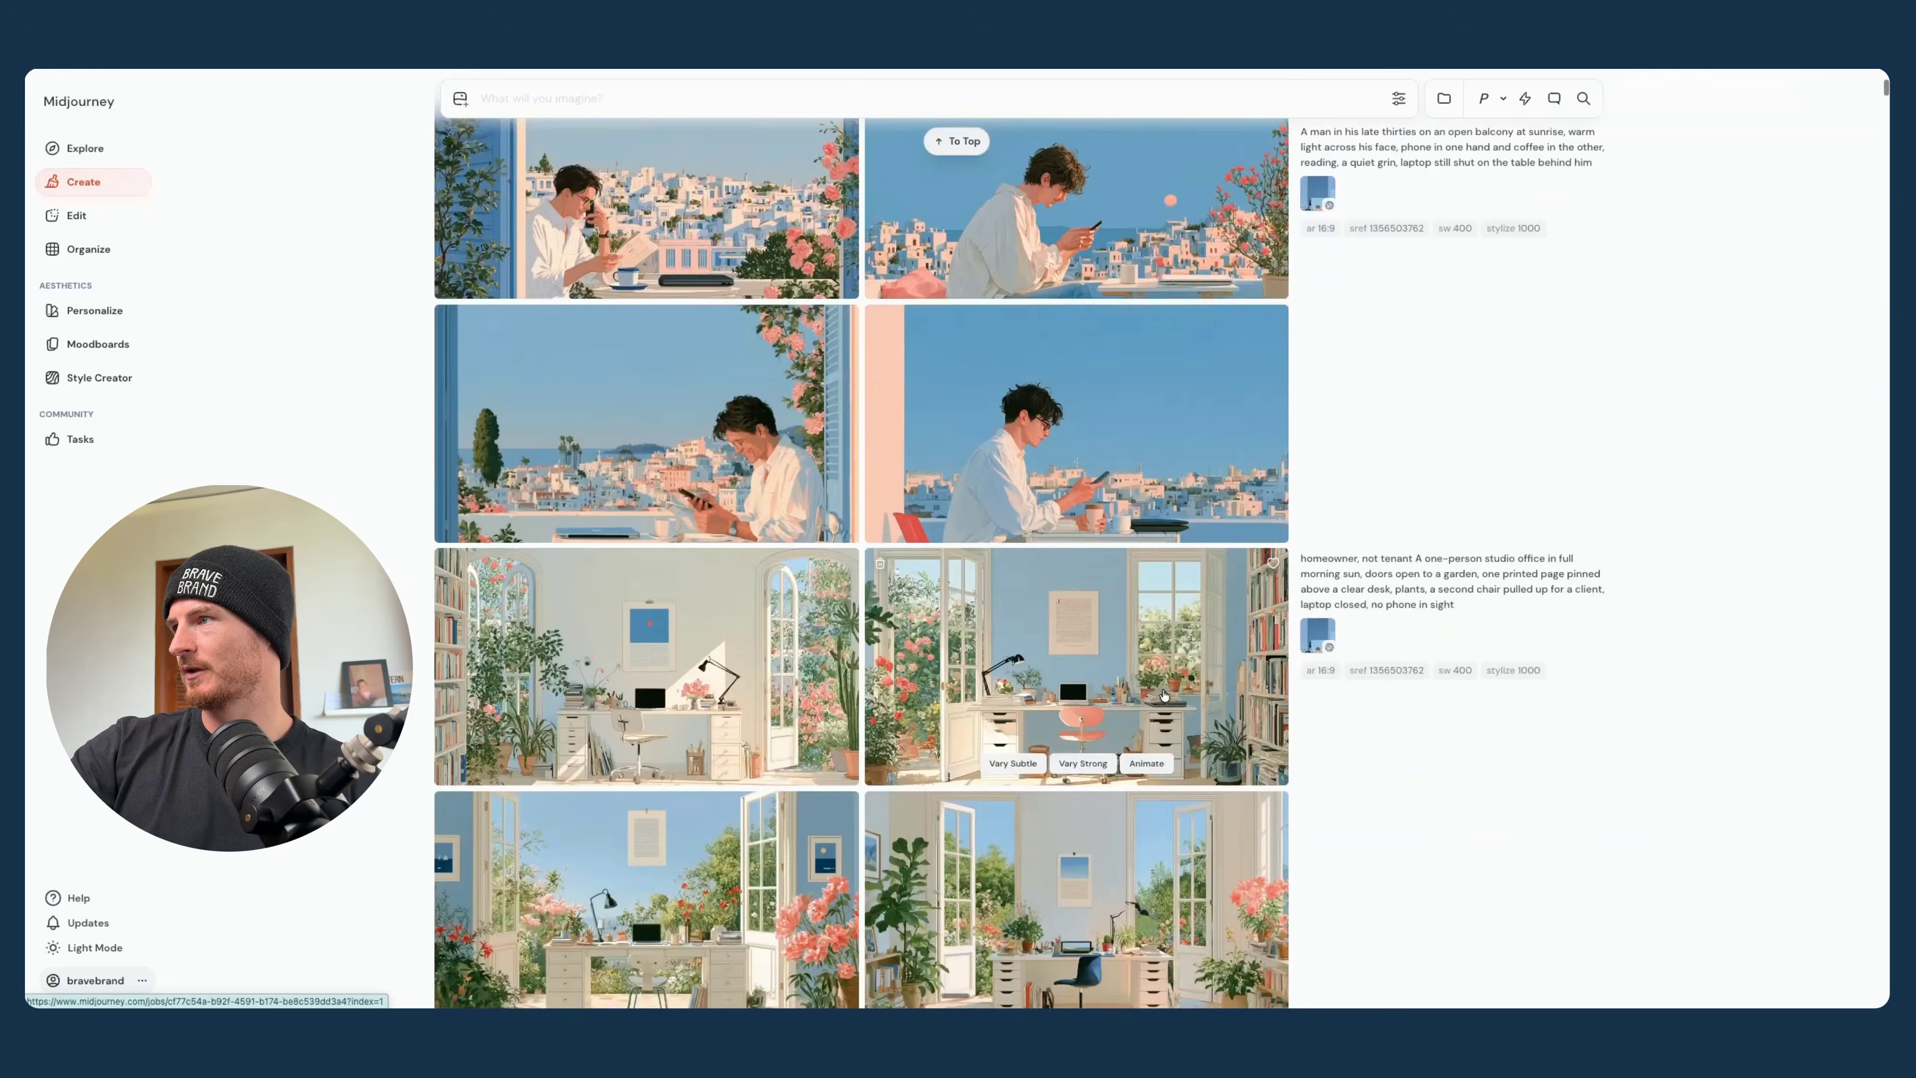
scroll(1164, 695, "up", 4)
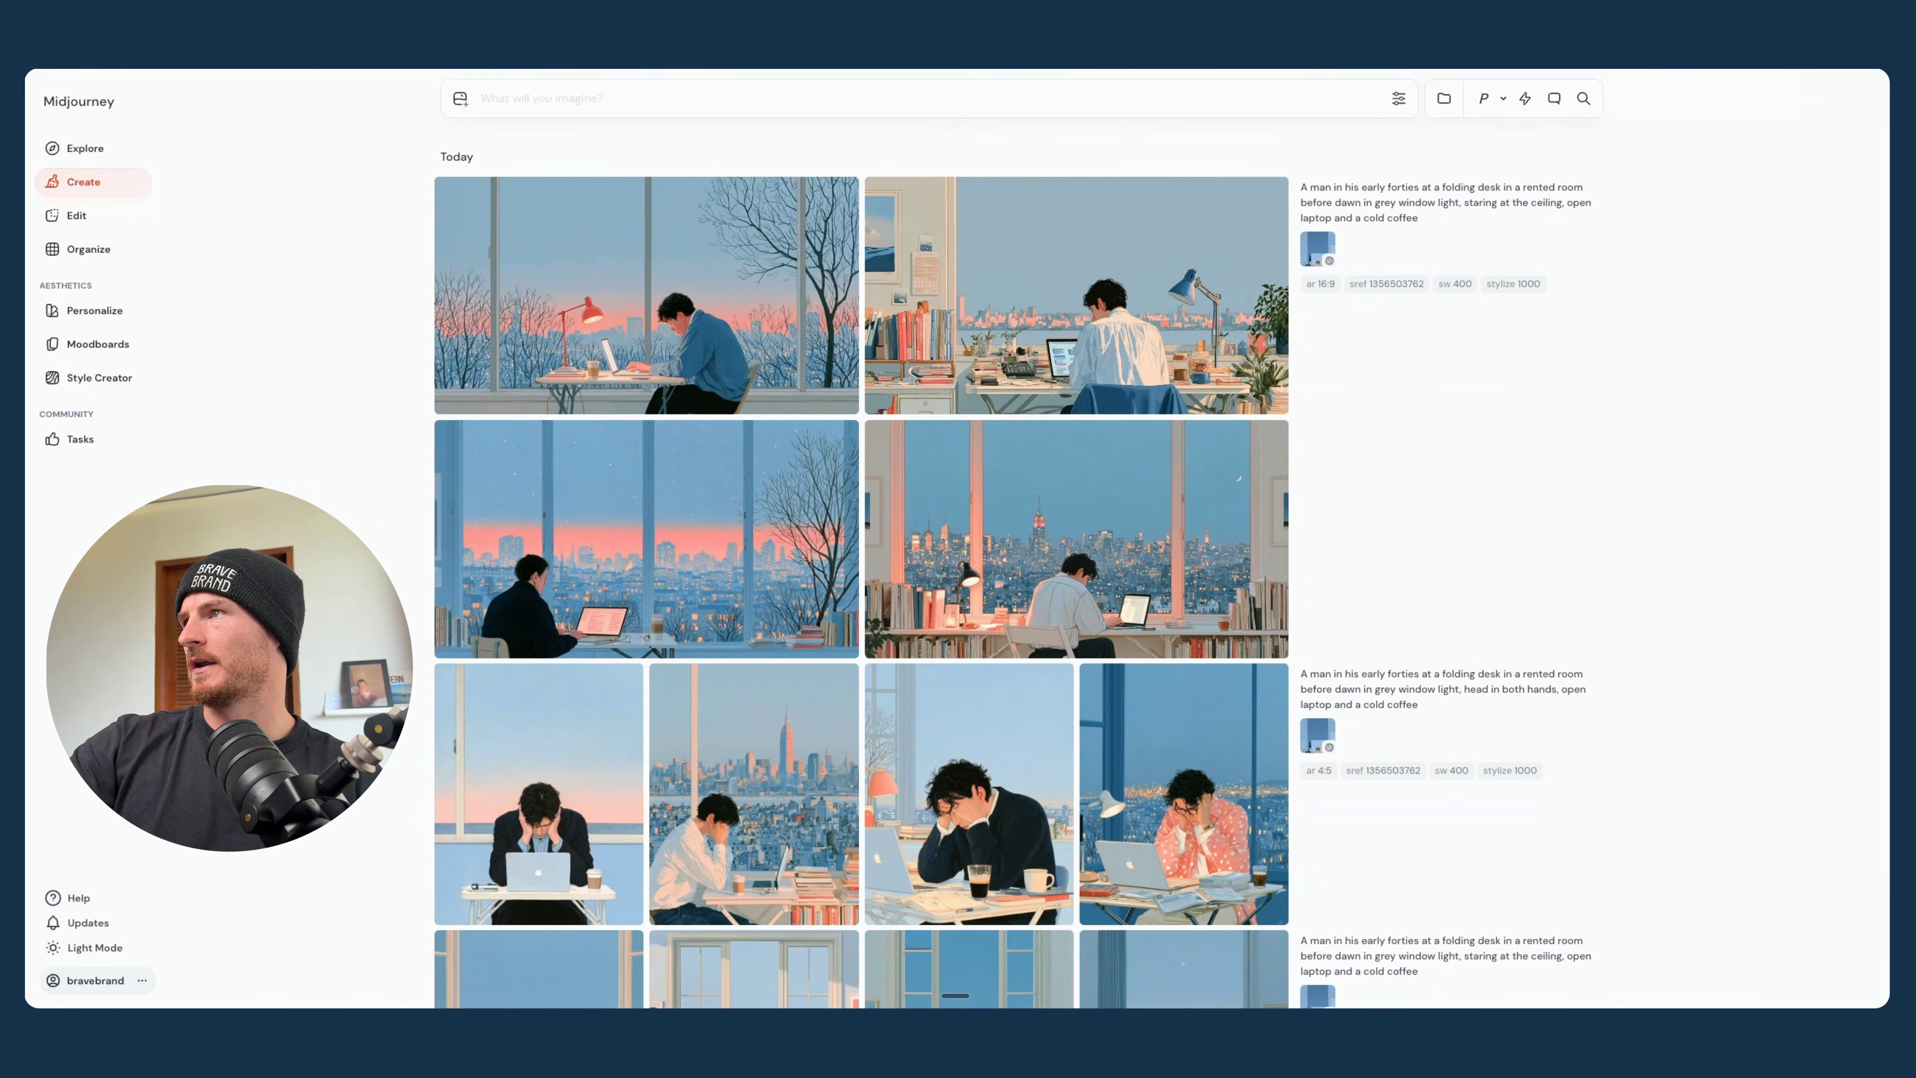
- Copy Claude's third PAIN prompt, the phone-lit face close-up, into Midjourney, remove the "mouth half open mid-sigh" option, and submit it
key("ctrl+Tab")
scroll(1213, 385, "down", 2)
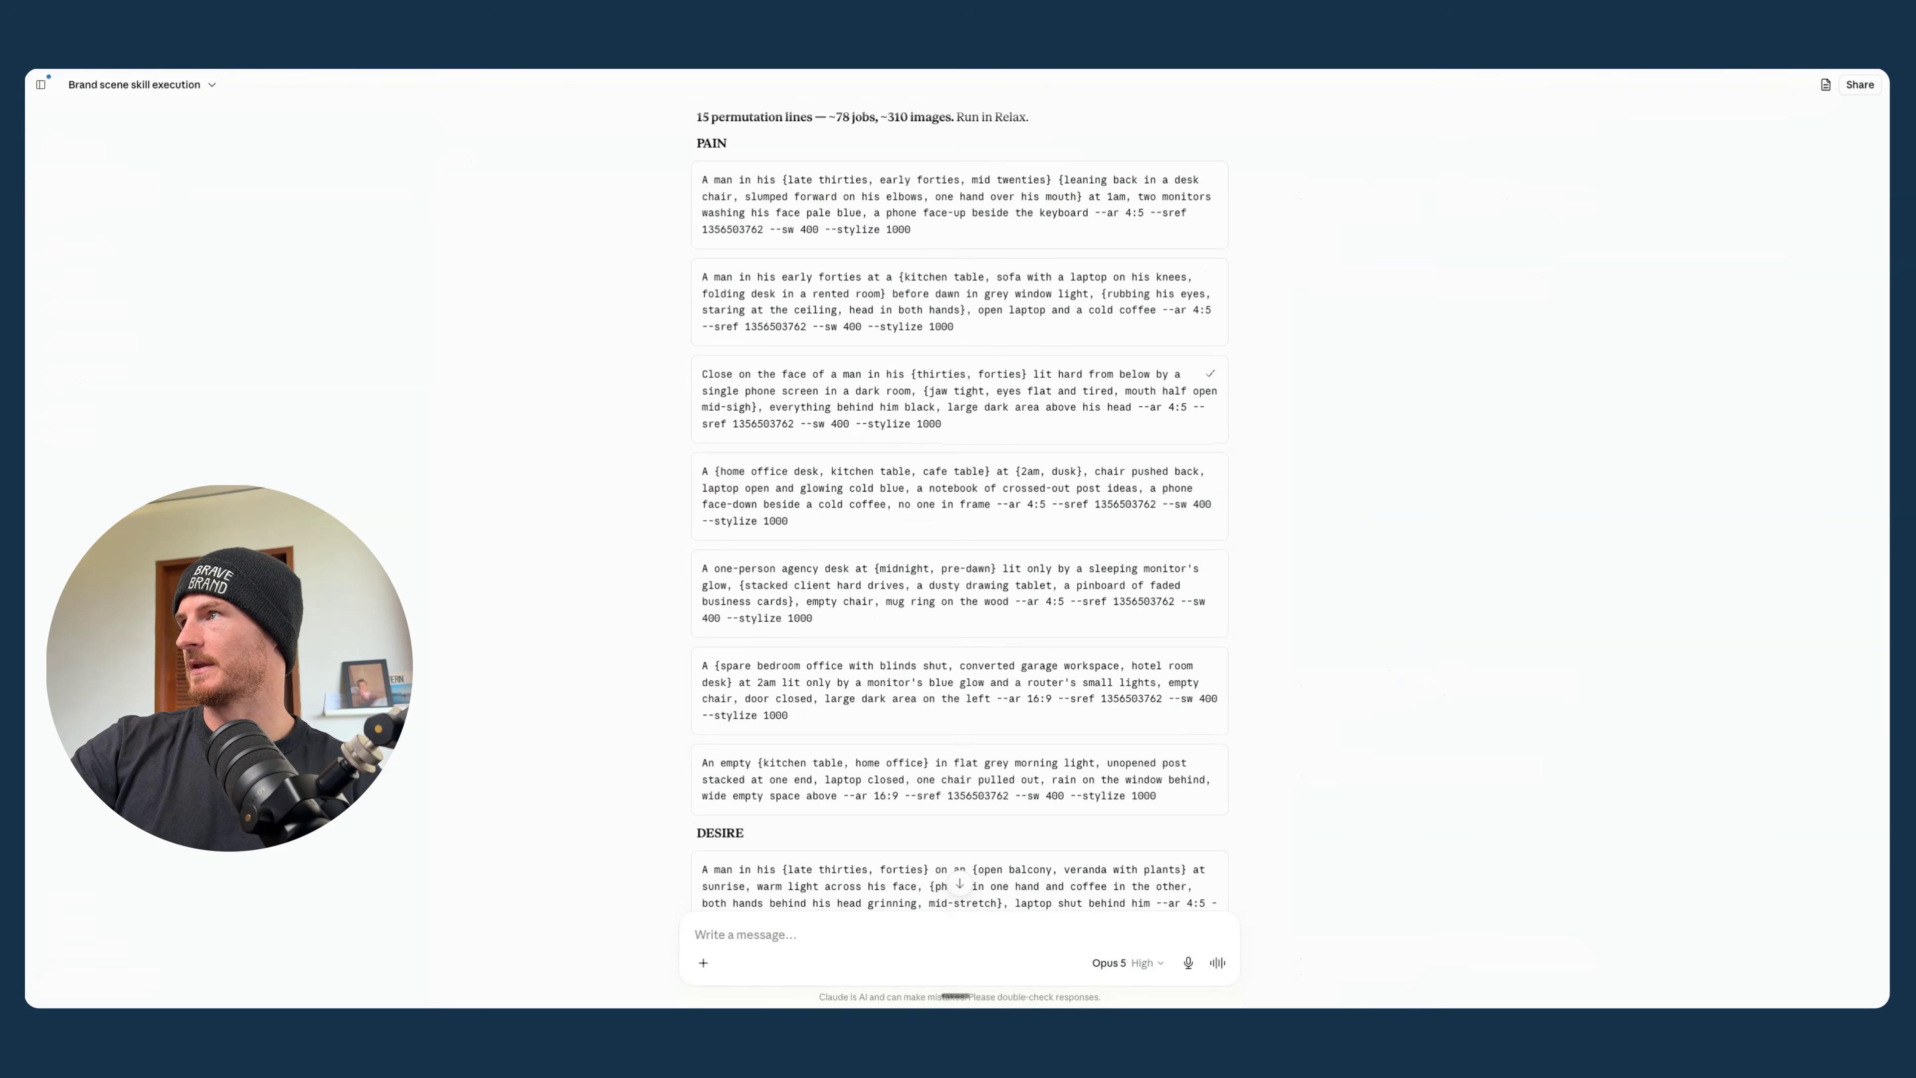
key("ctrl+shift+Tab")
left_click(660, 92)
key("ctrl+v")
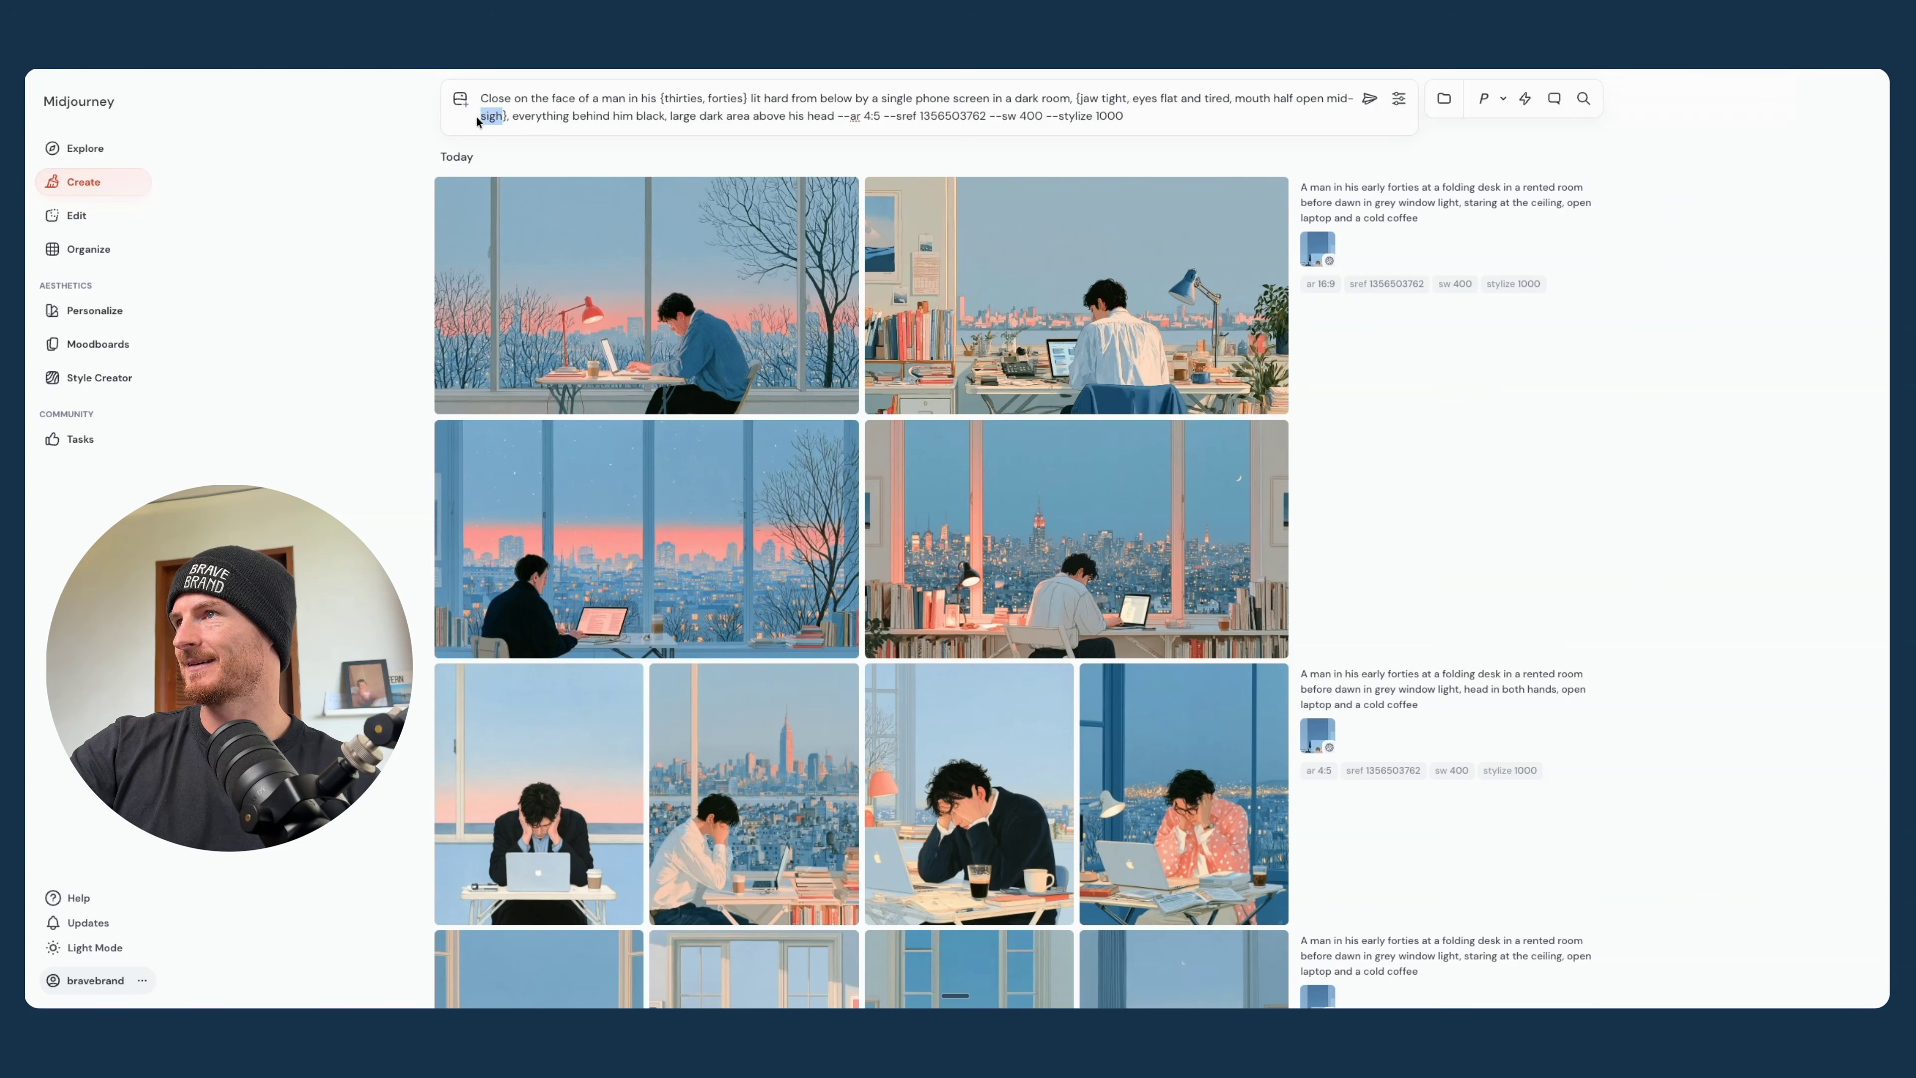
left_click(503, 116)
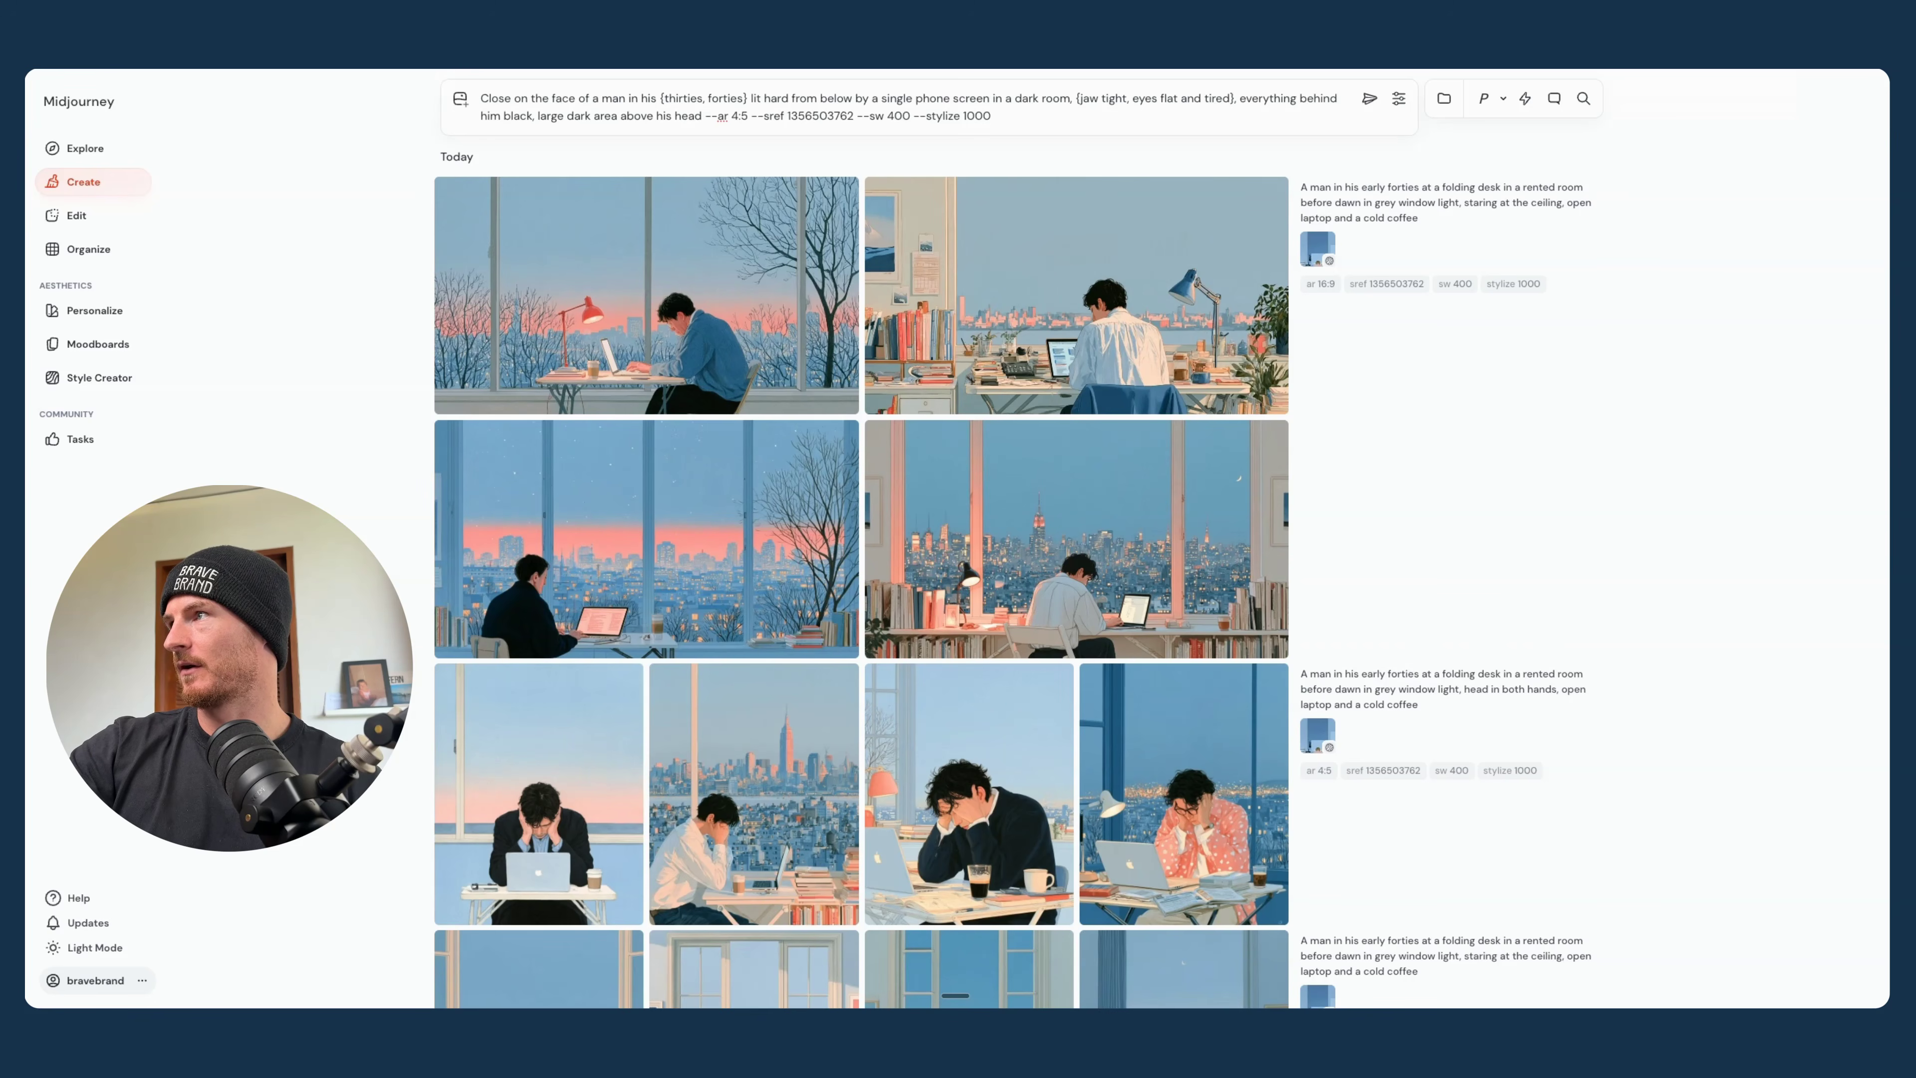
left_click(1365, 99)
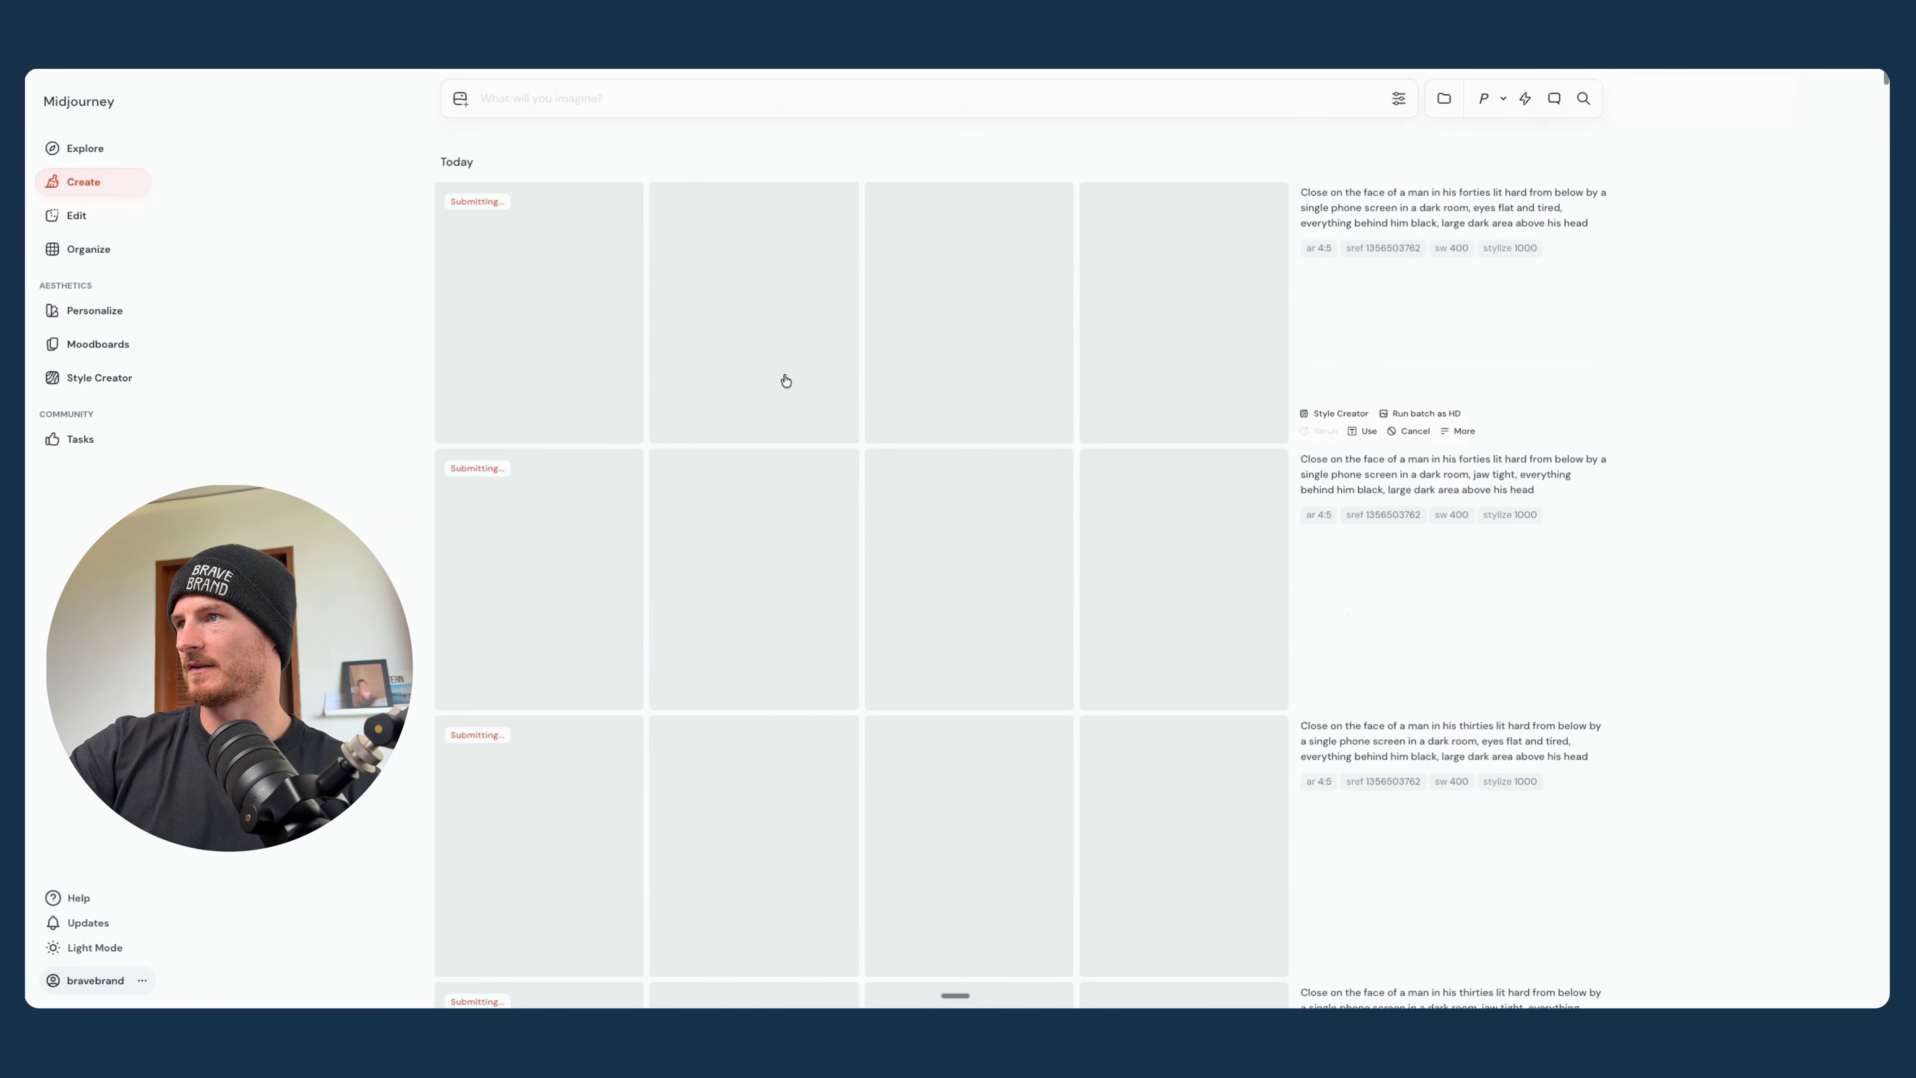
- View the phone-lit face images of the man in his forties enlarged, from the jaw tight batch to the eyes flat and tired batch
scroll(1007, 315, "down", 4)
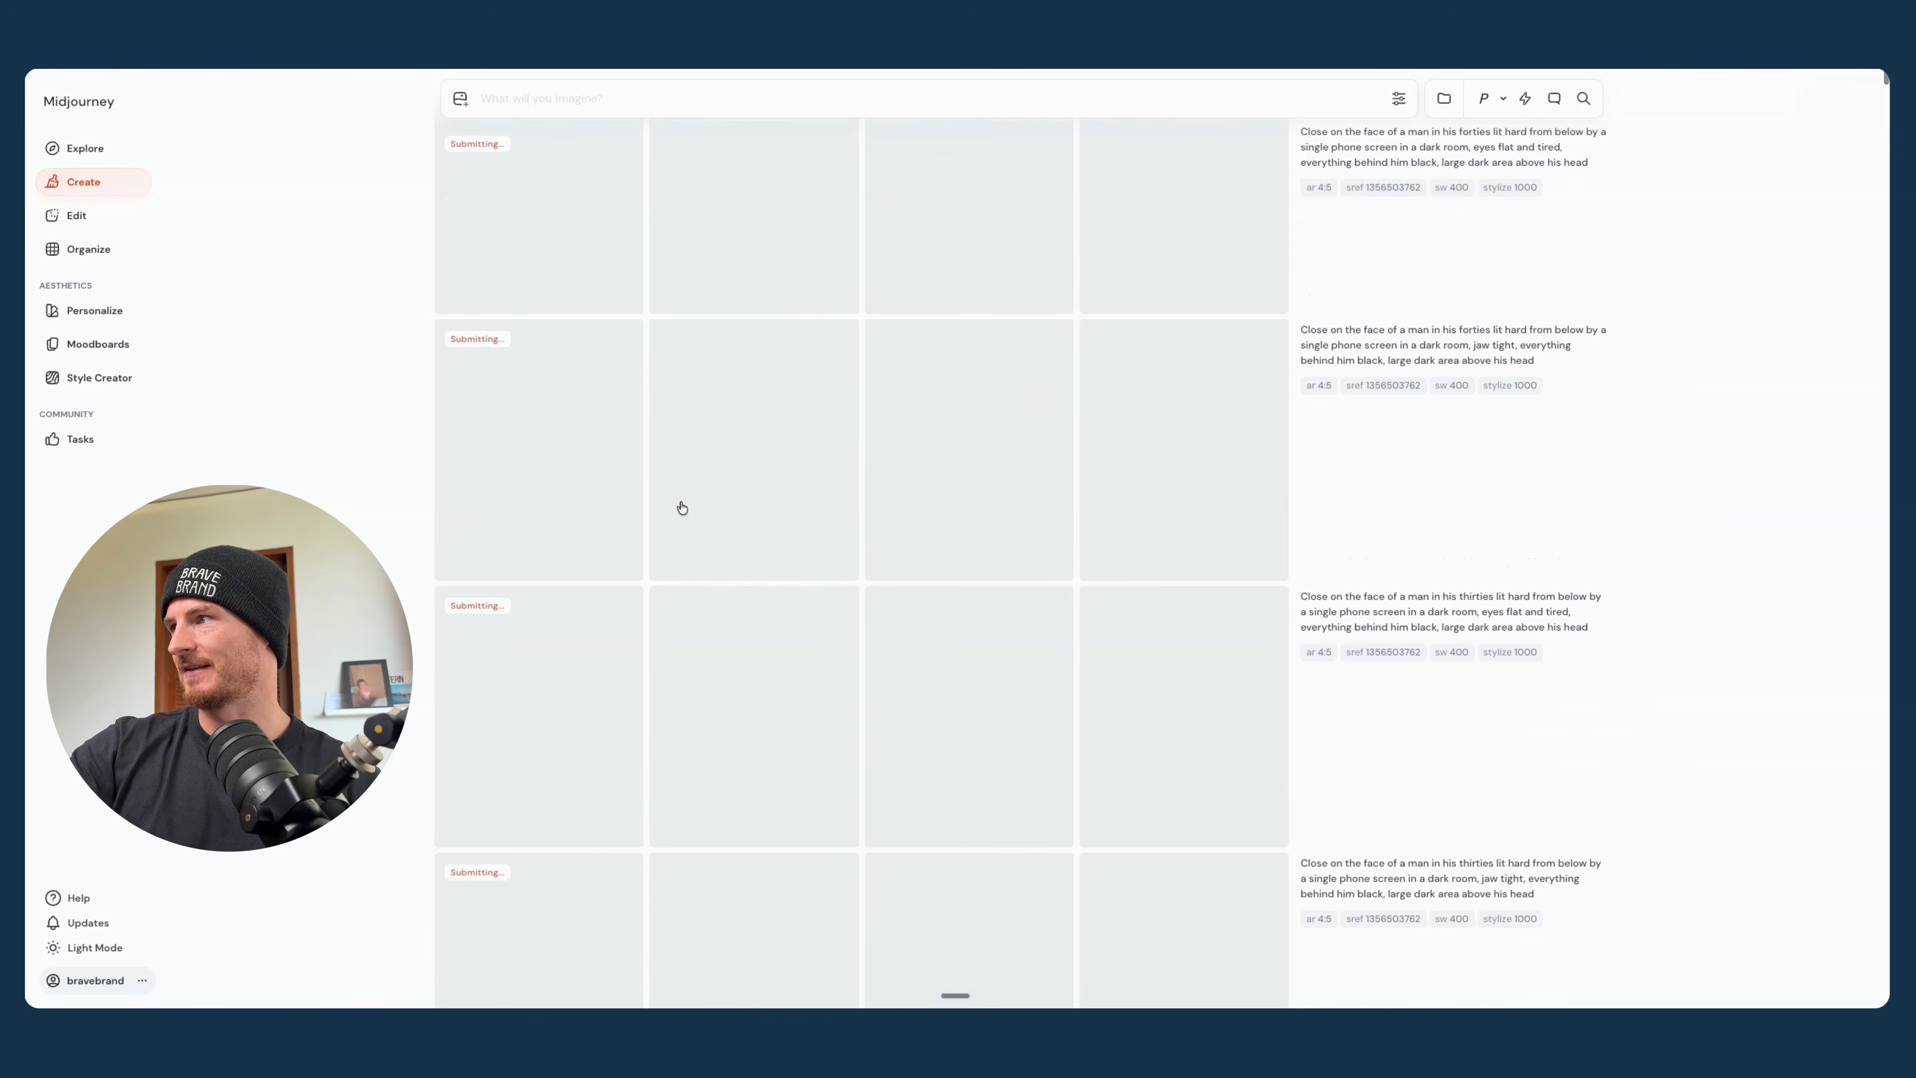
scroll(1338, 212, "down", 1)
scroll(1361, 605, "down", 4)
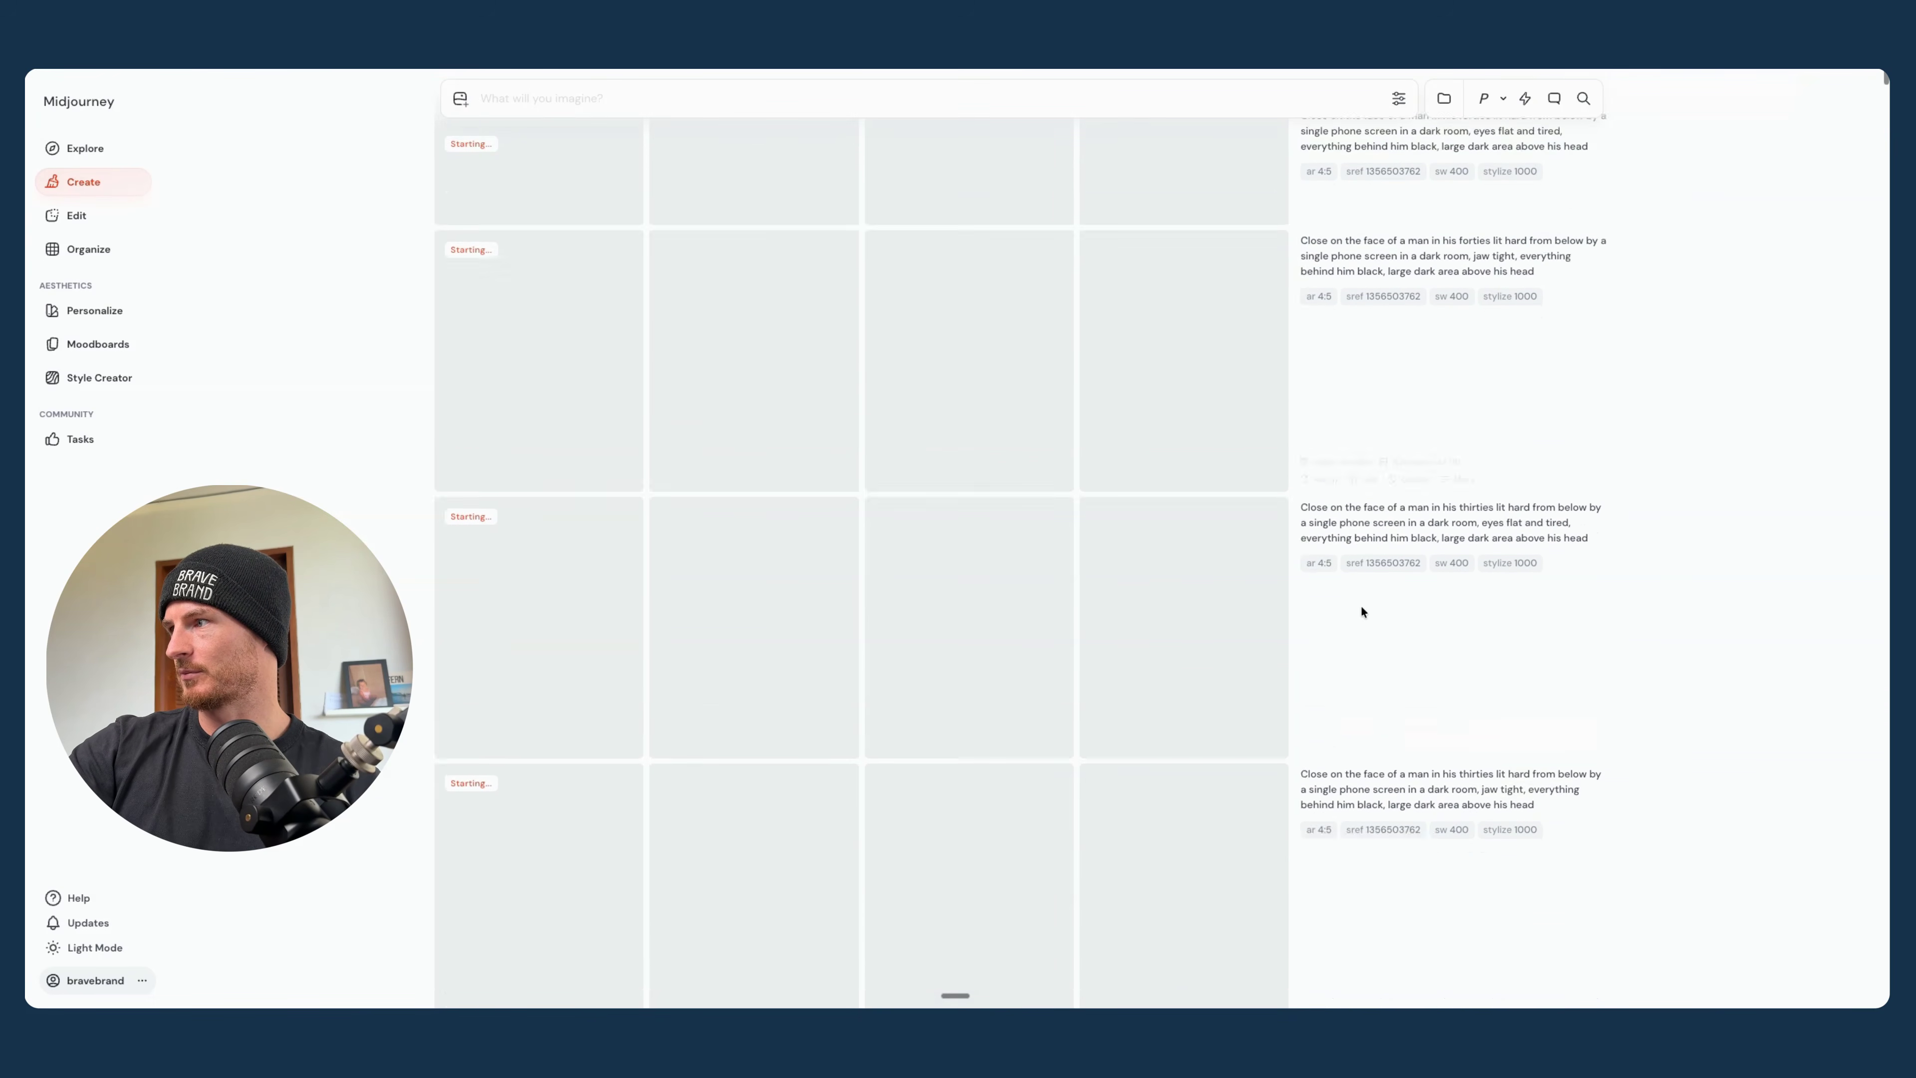
scroll(1363, 732, "up", 1)
scroll(577, 489, "up", 2)
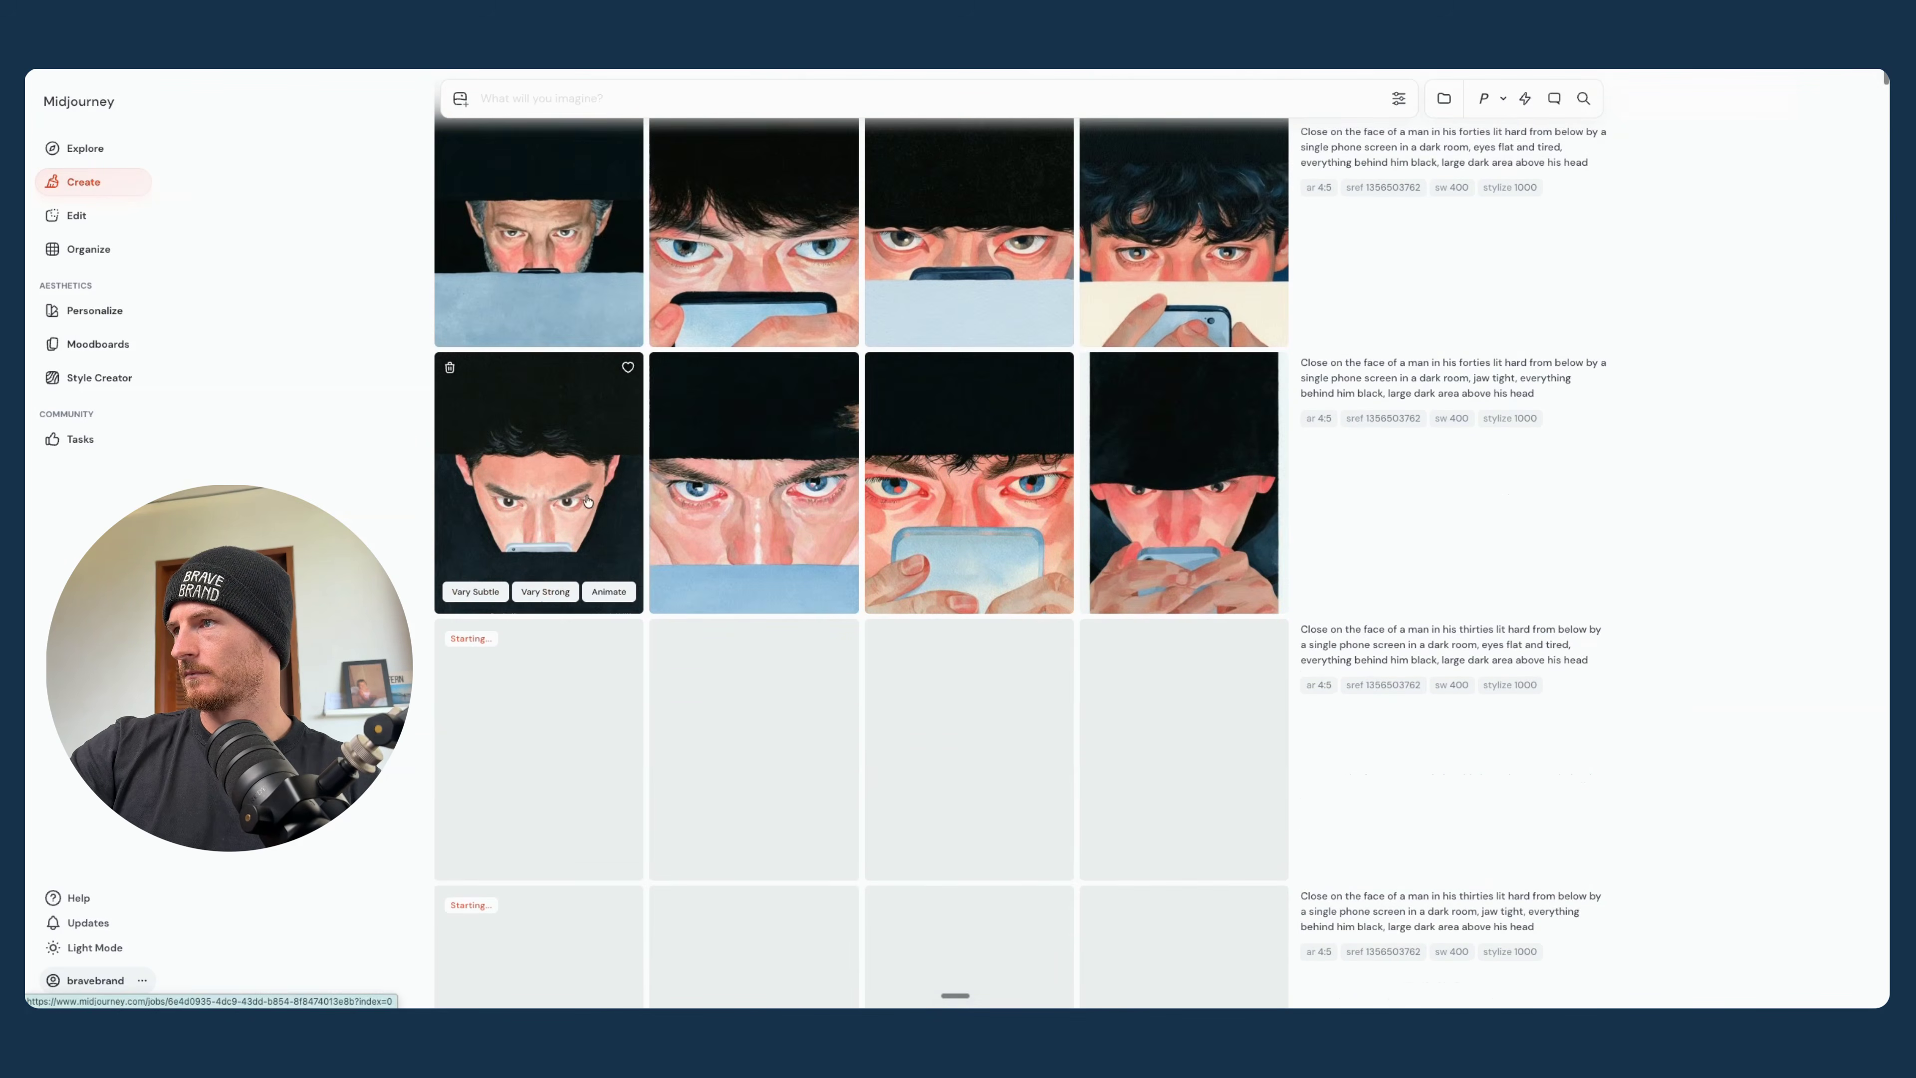
left_click(577, 489)
key("Right")
key("Right")
key("Right")
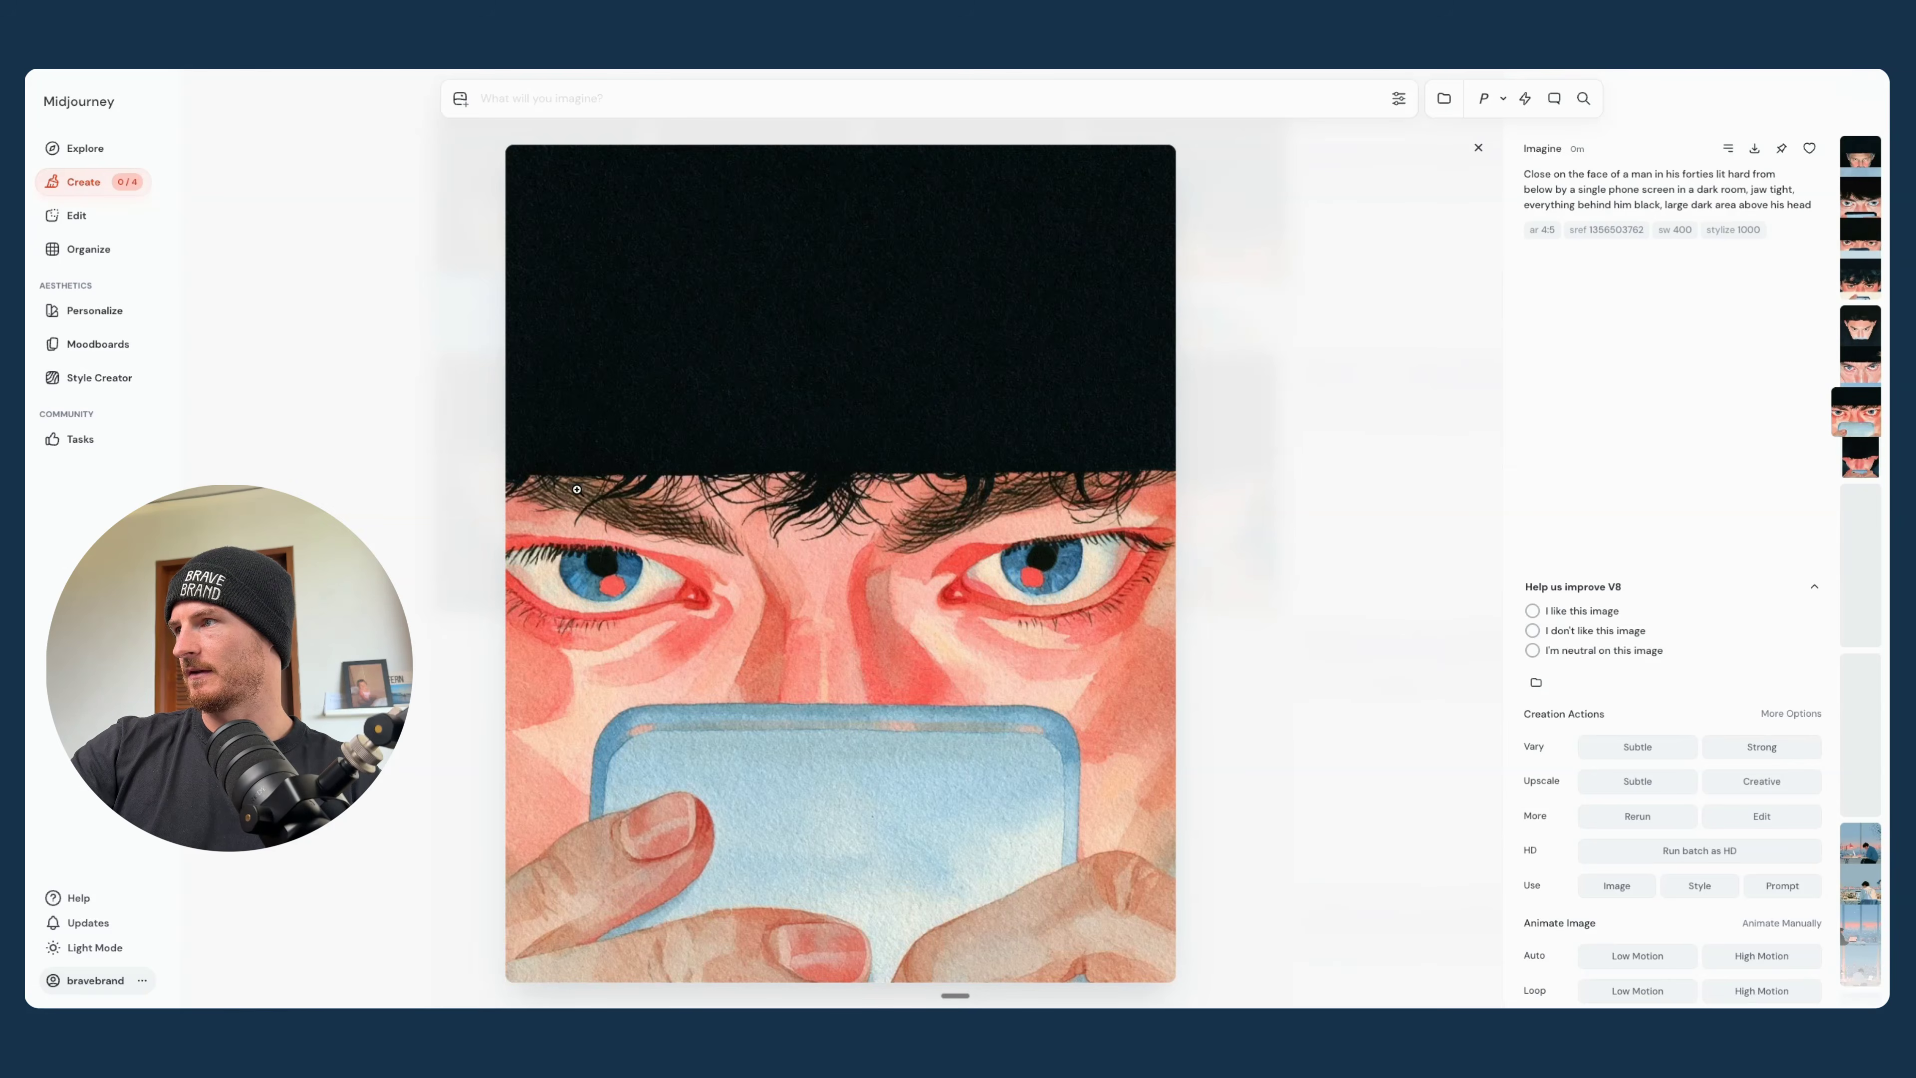
key("Left")
key("Left")
key("Left")
key("Left")
key("Left")
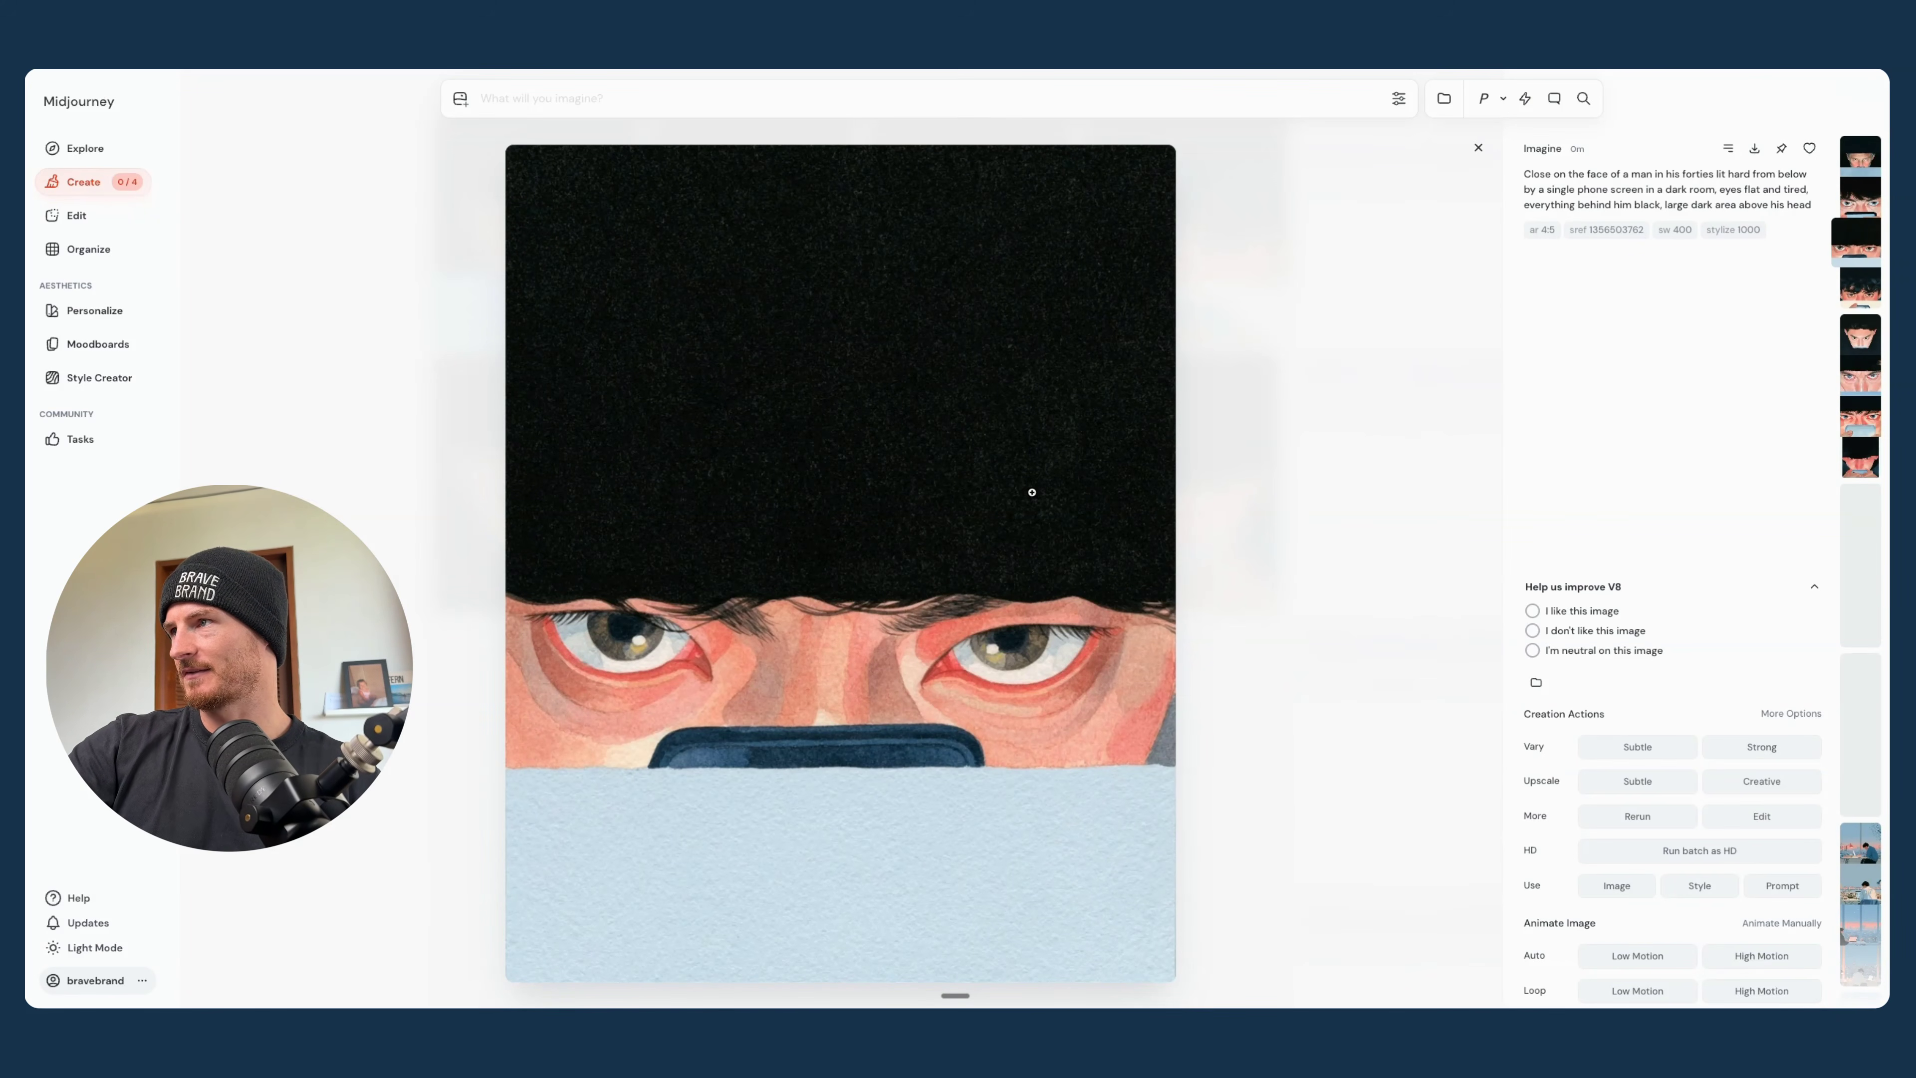
left_click(1478, 150)
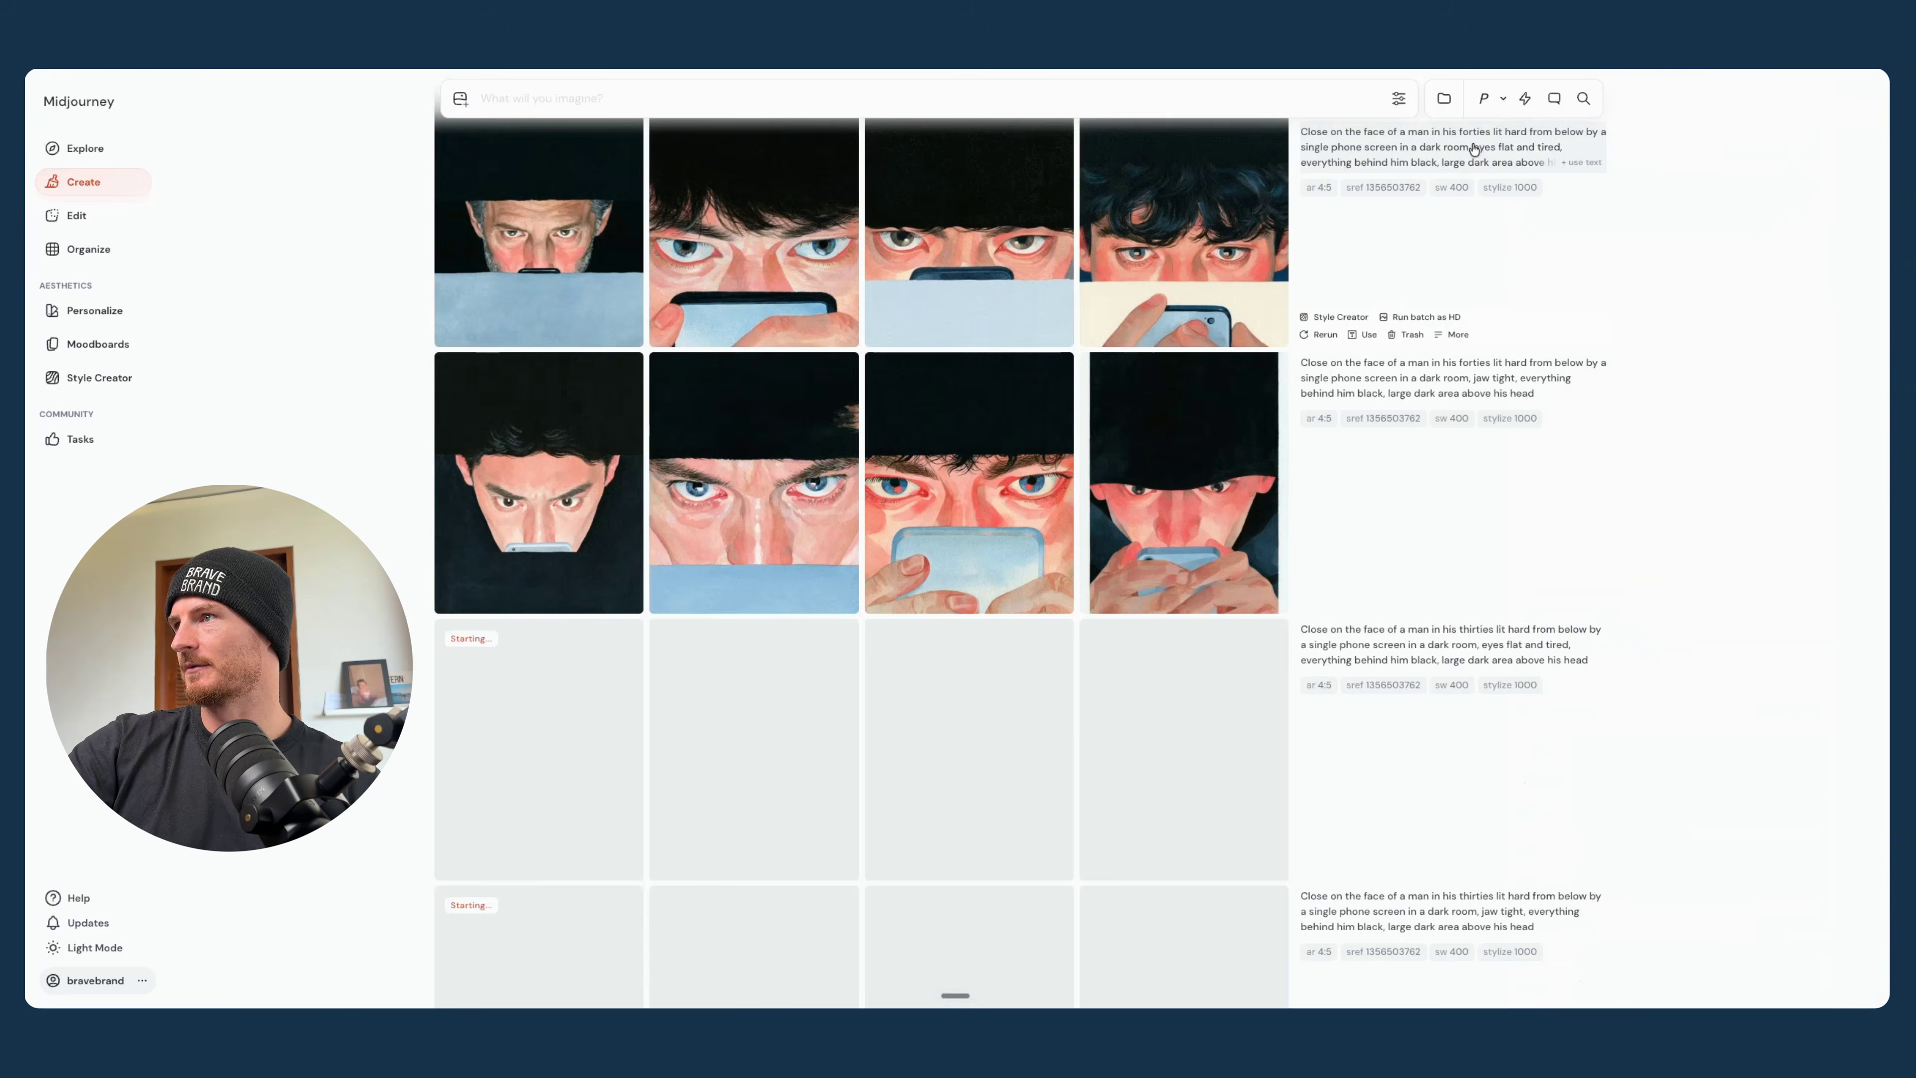
- View the eyes flat and tired images enlarged again from the first one, then look over the batches of the man in his thirties
scroll(1129, 620, "down", 5)
scroll(1129, 620, "up", 6)
left_click(554, 303)
key("Right")
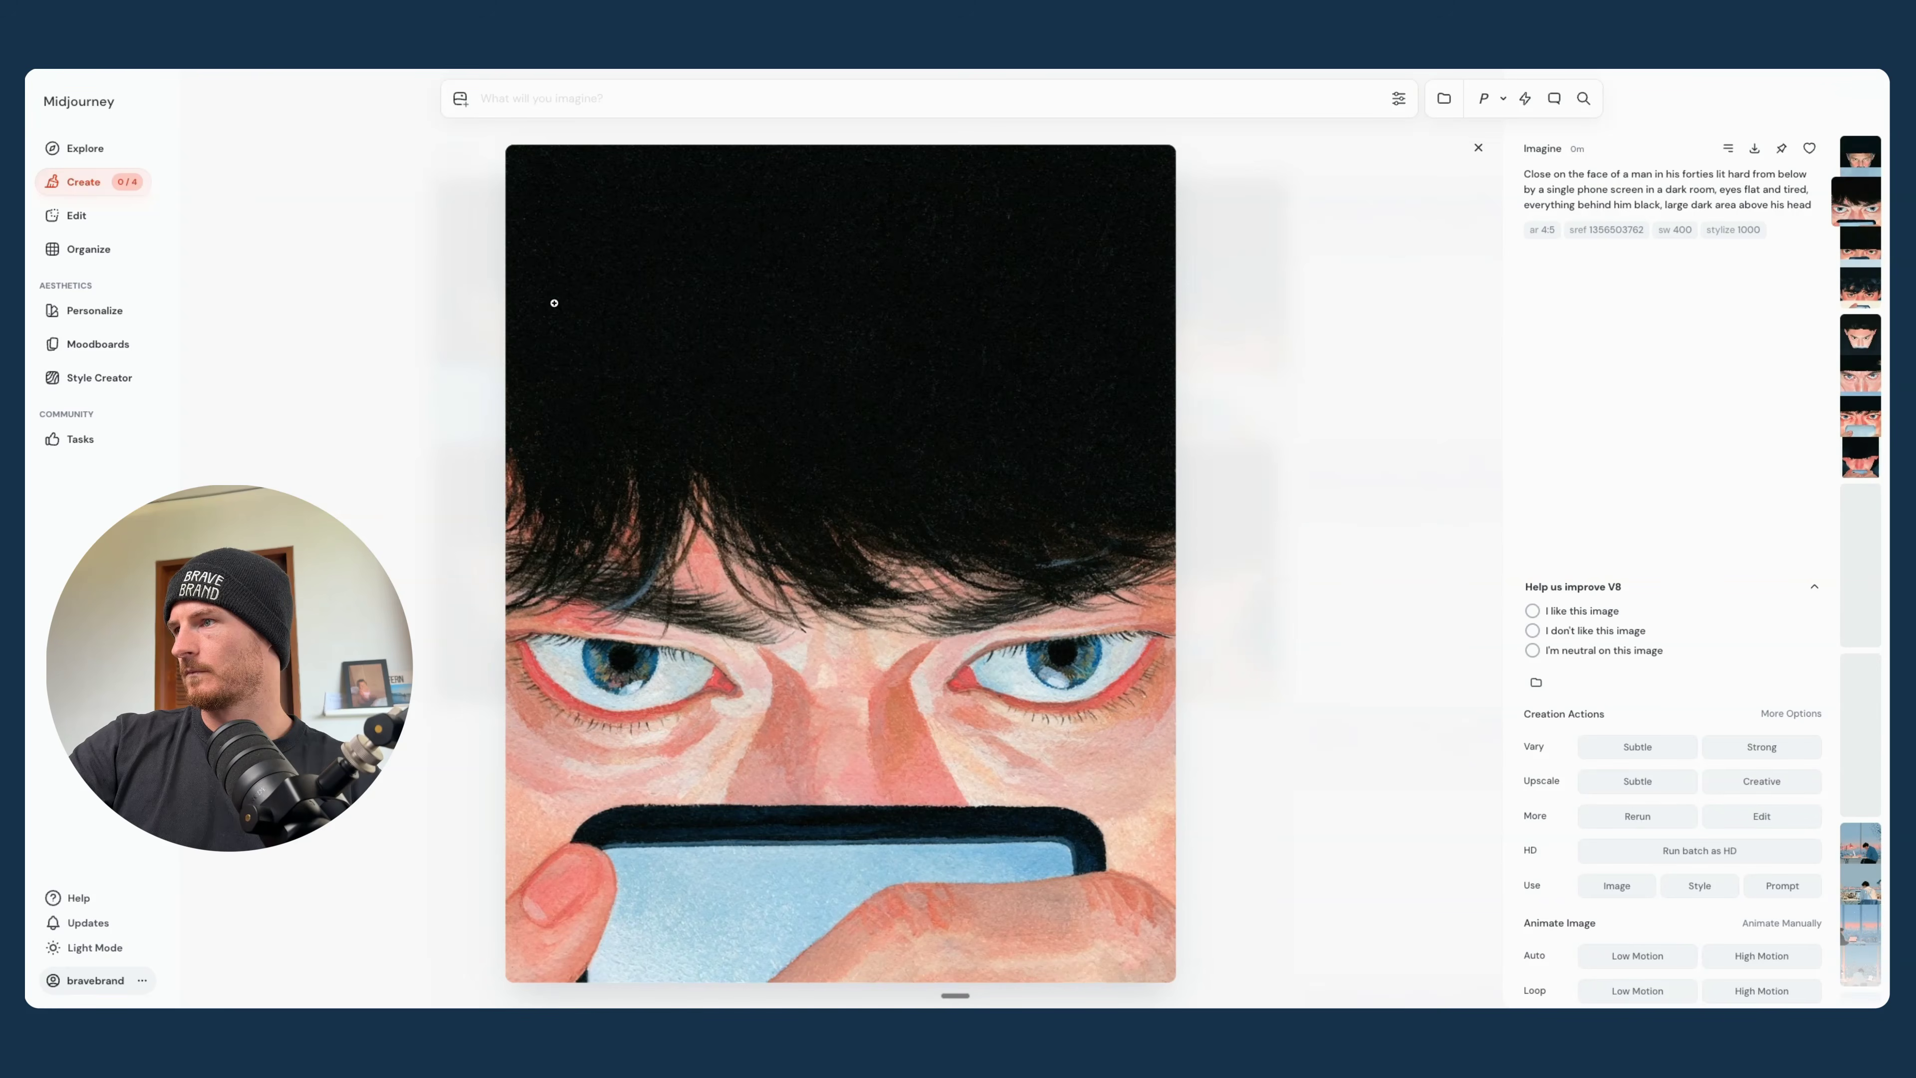
key("Right")
key("Right")
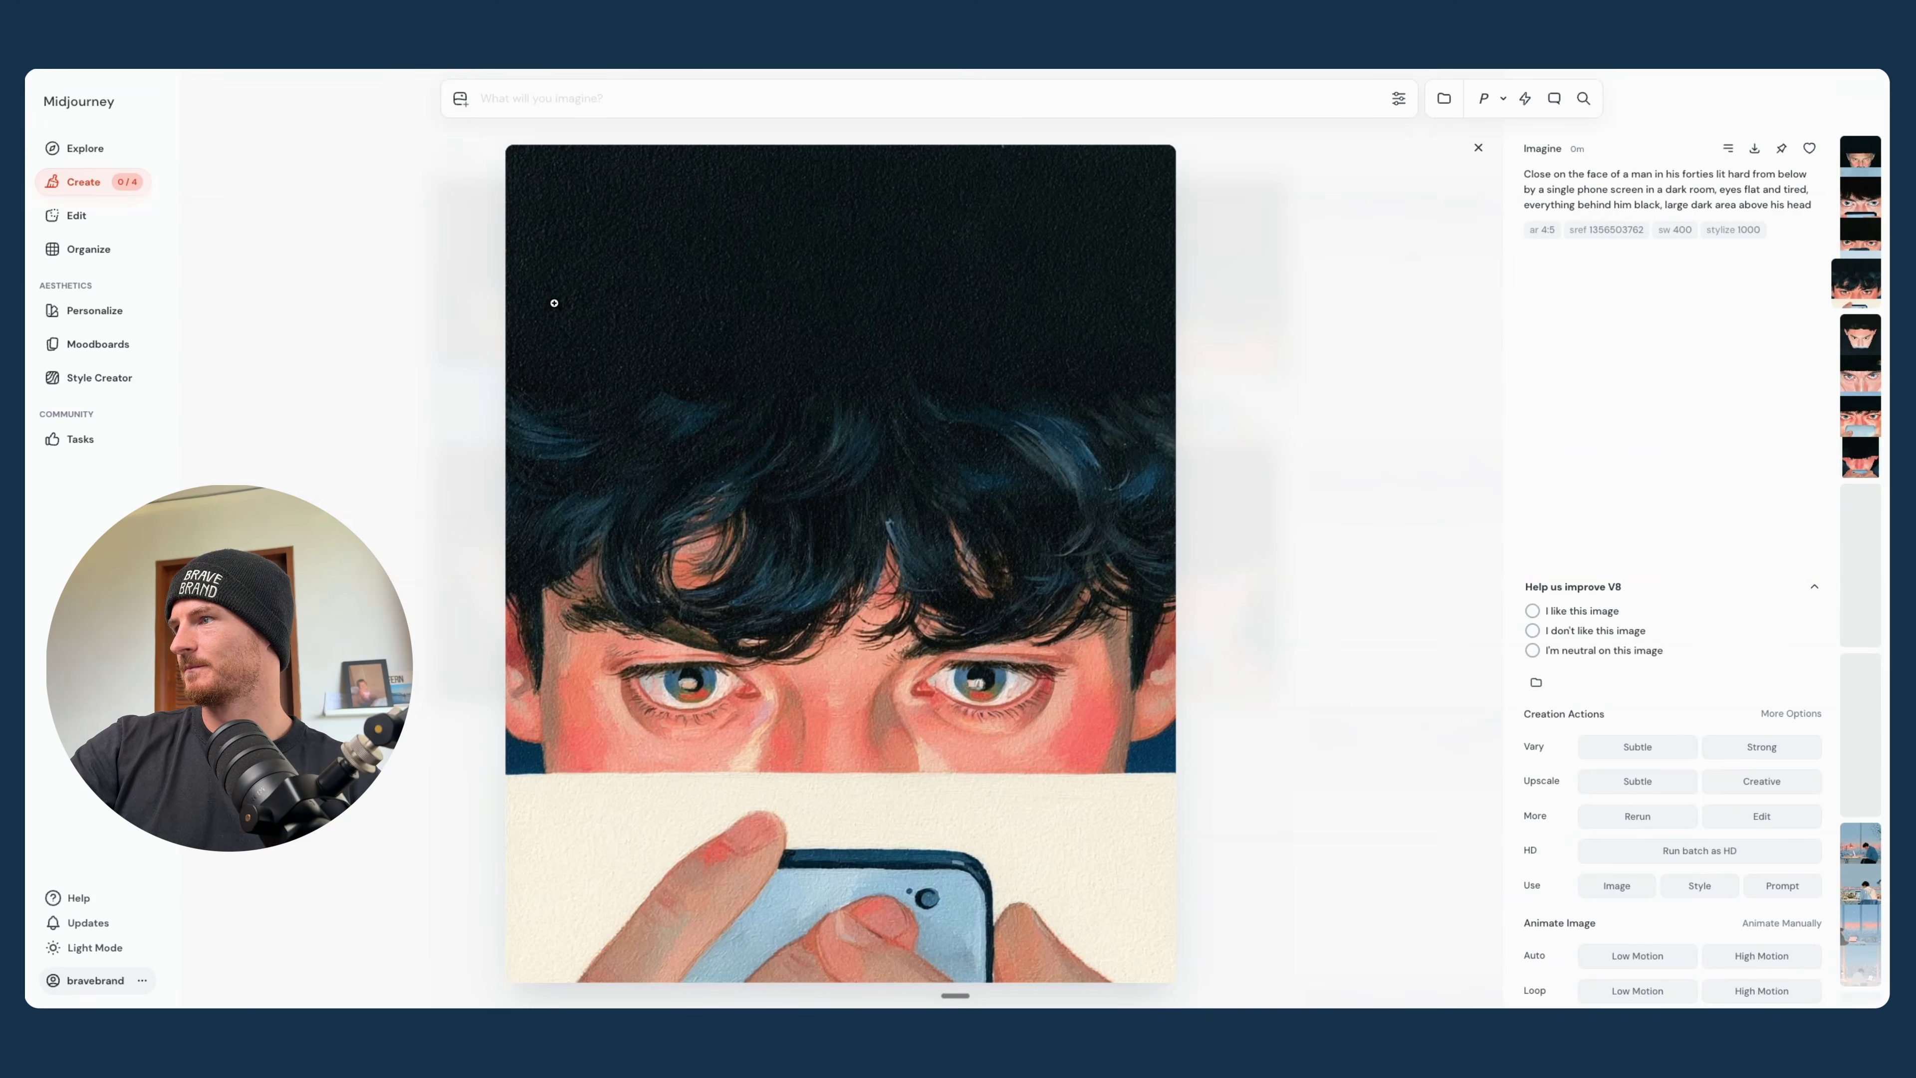
key("Left")
key("Left")
key("Escape")
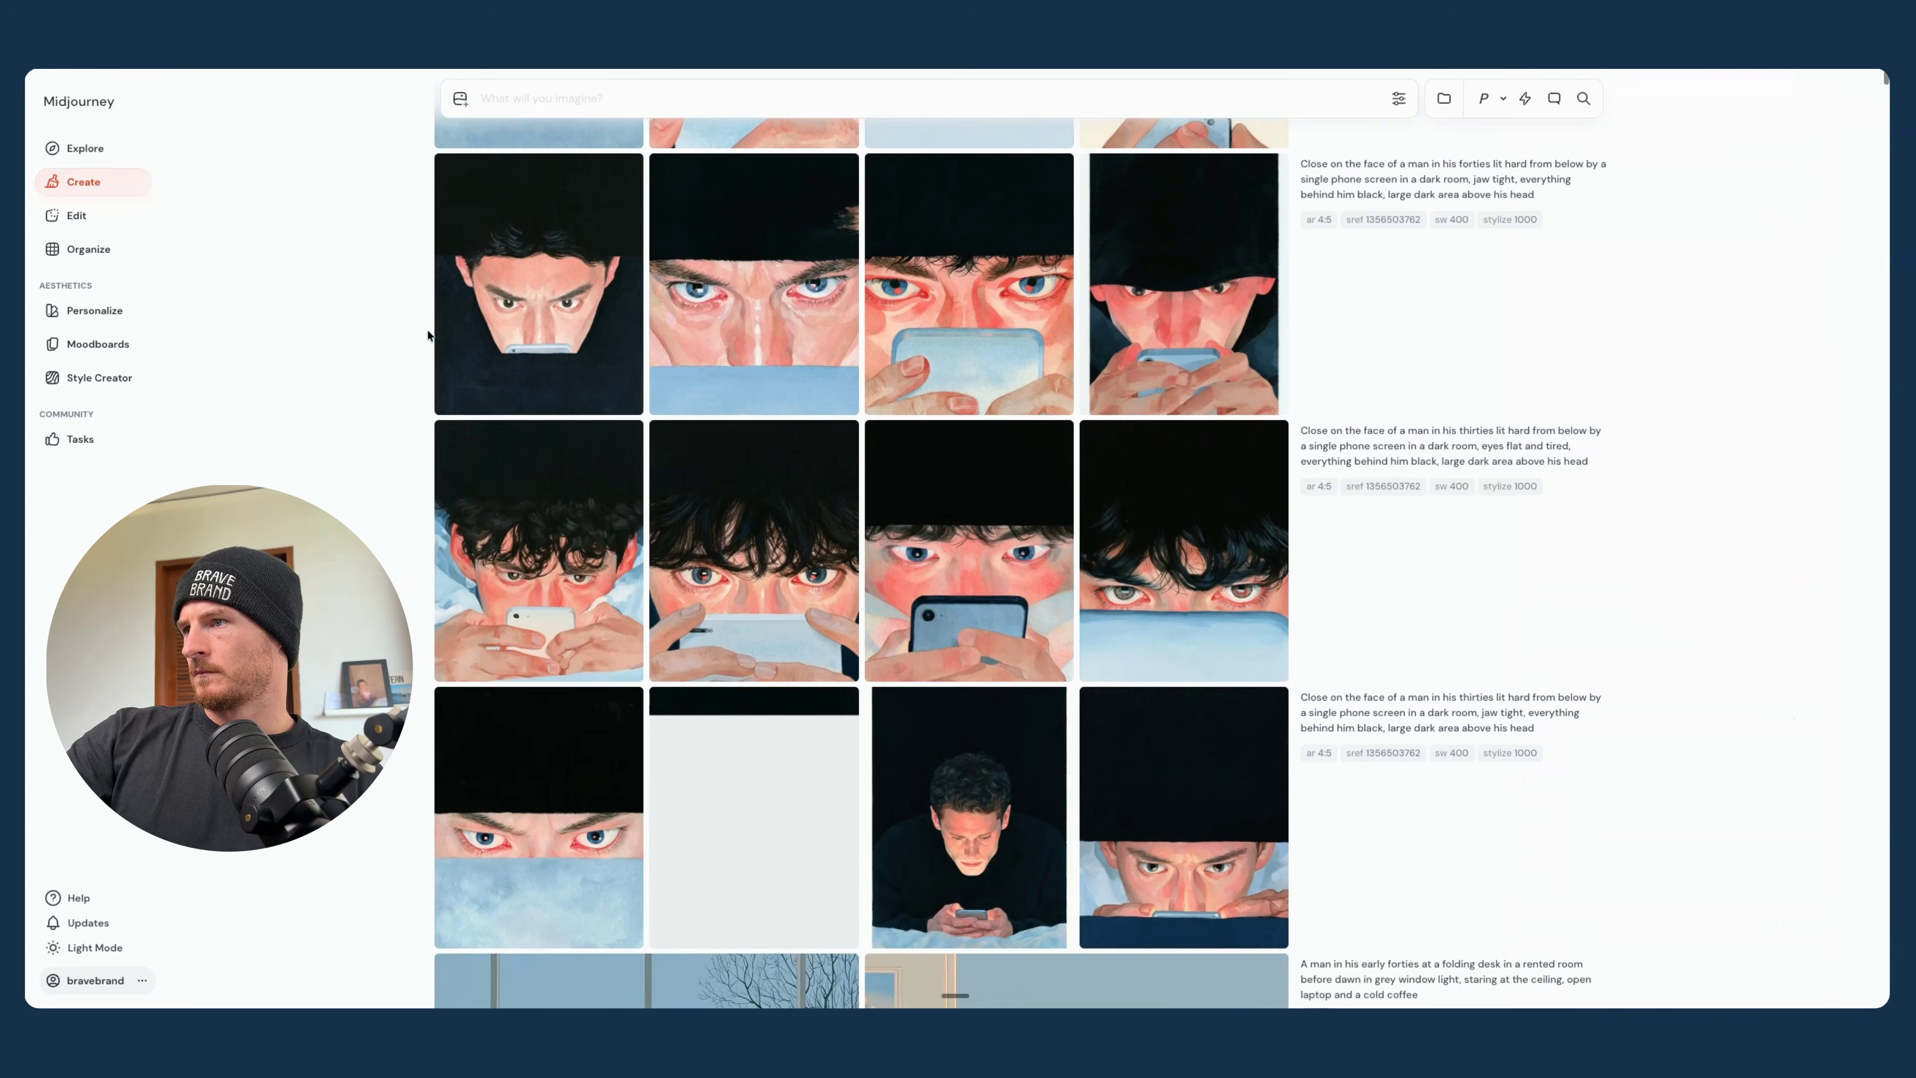
scroll(645, 662, "up", 4)
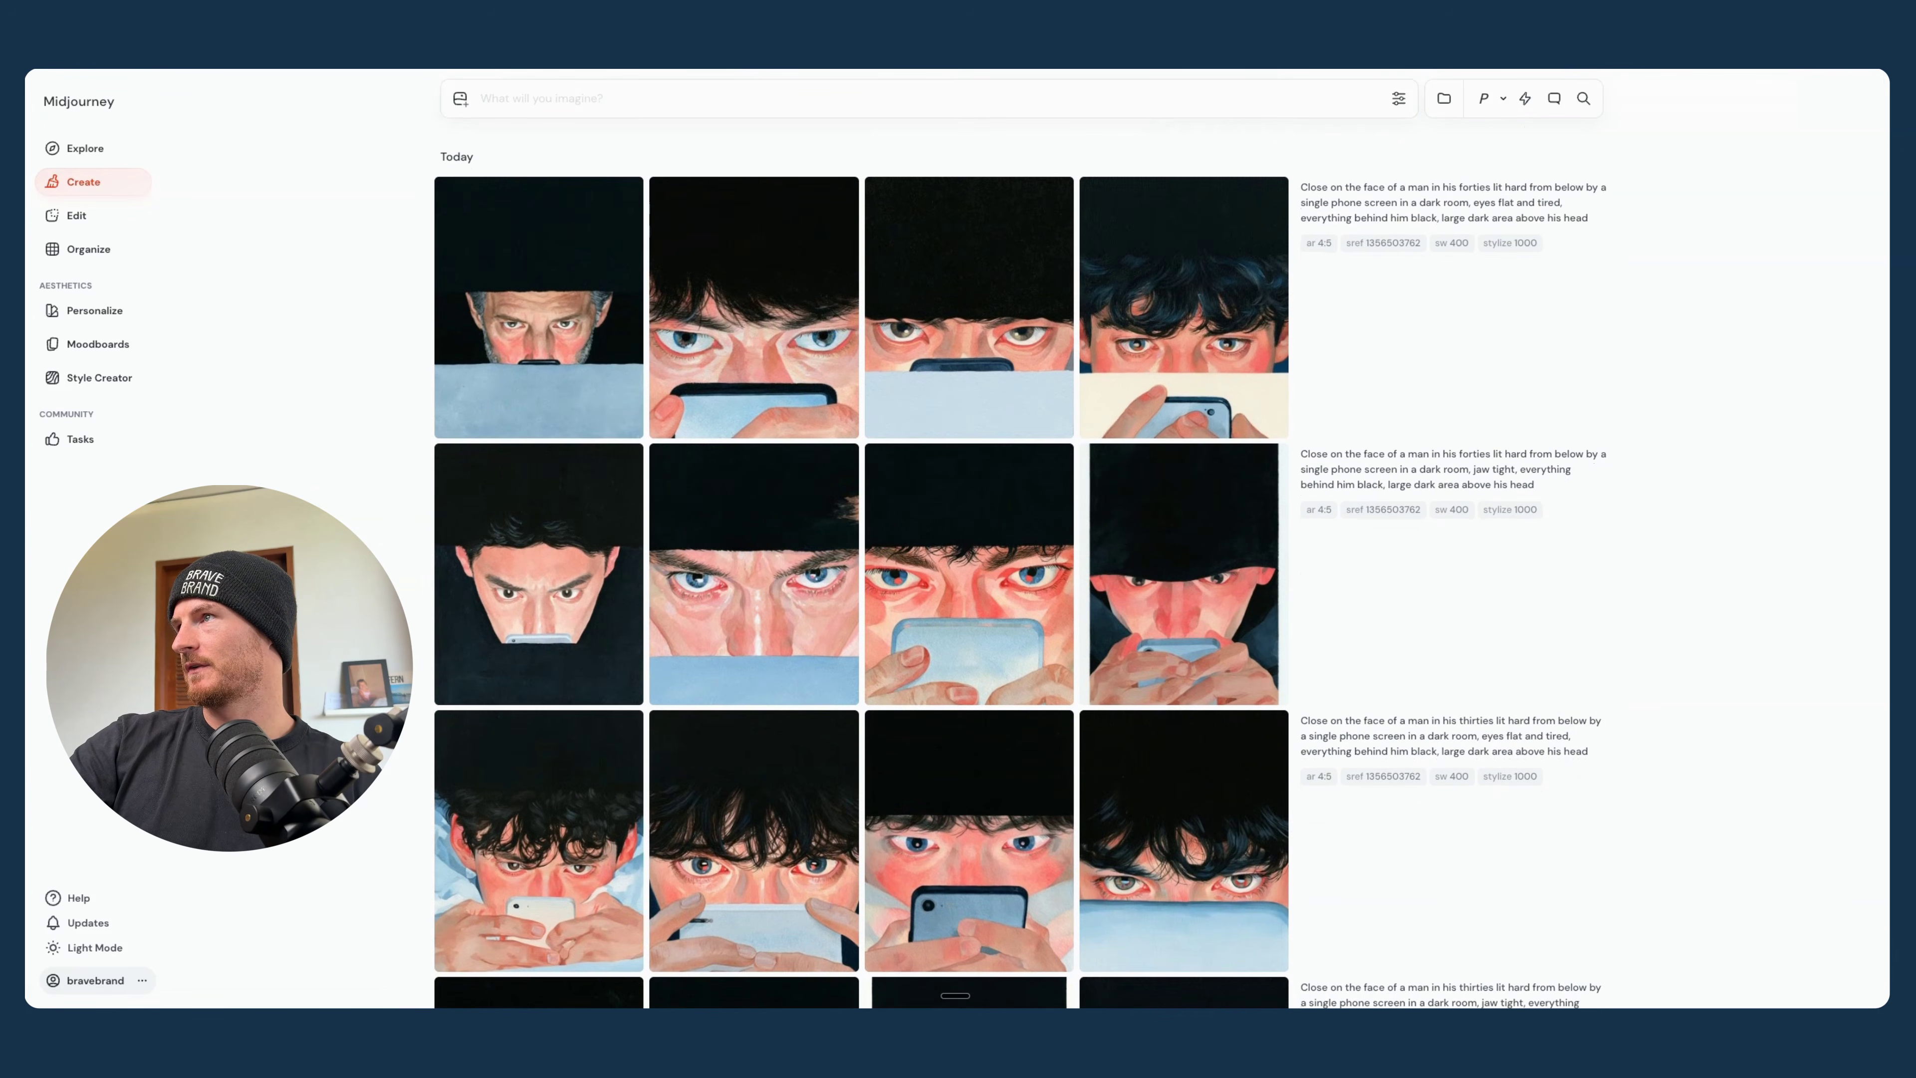
- Run Claude's third DESIRE prompt, the face close-up in low sun through a window, in Midjourney and compare its batches with the earlier ones
key("ctrl+Tab")
scroll(1059, 521, "down", 8)
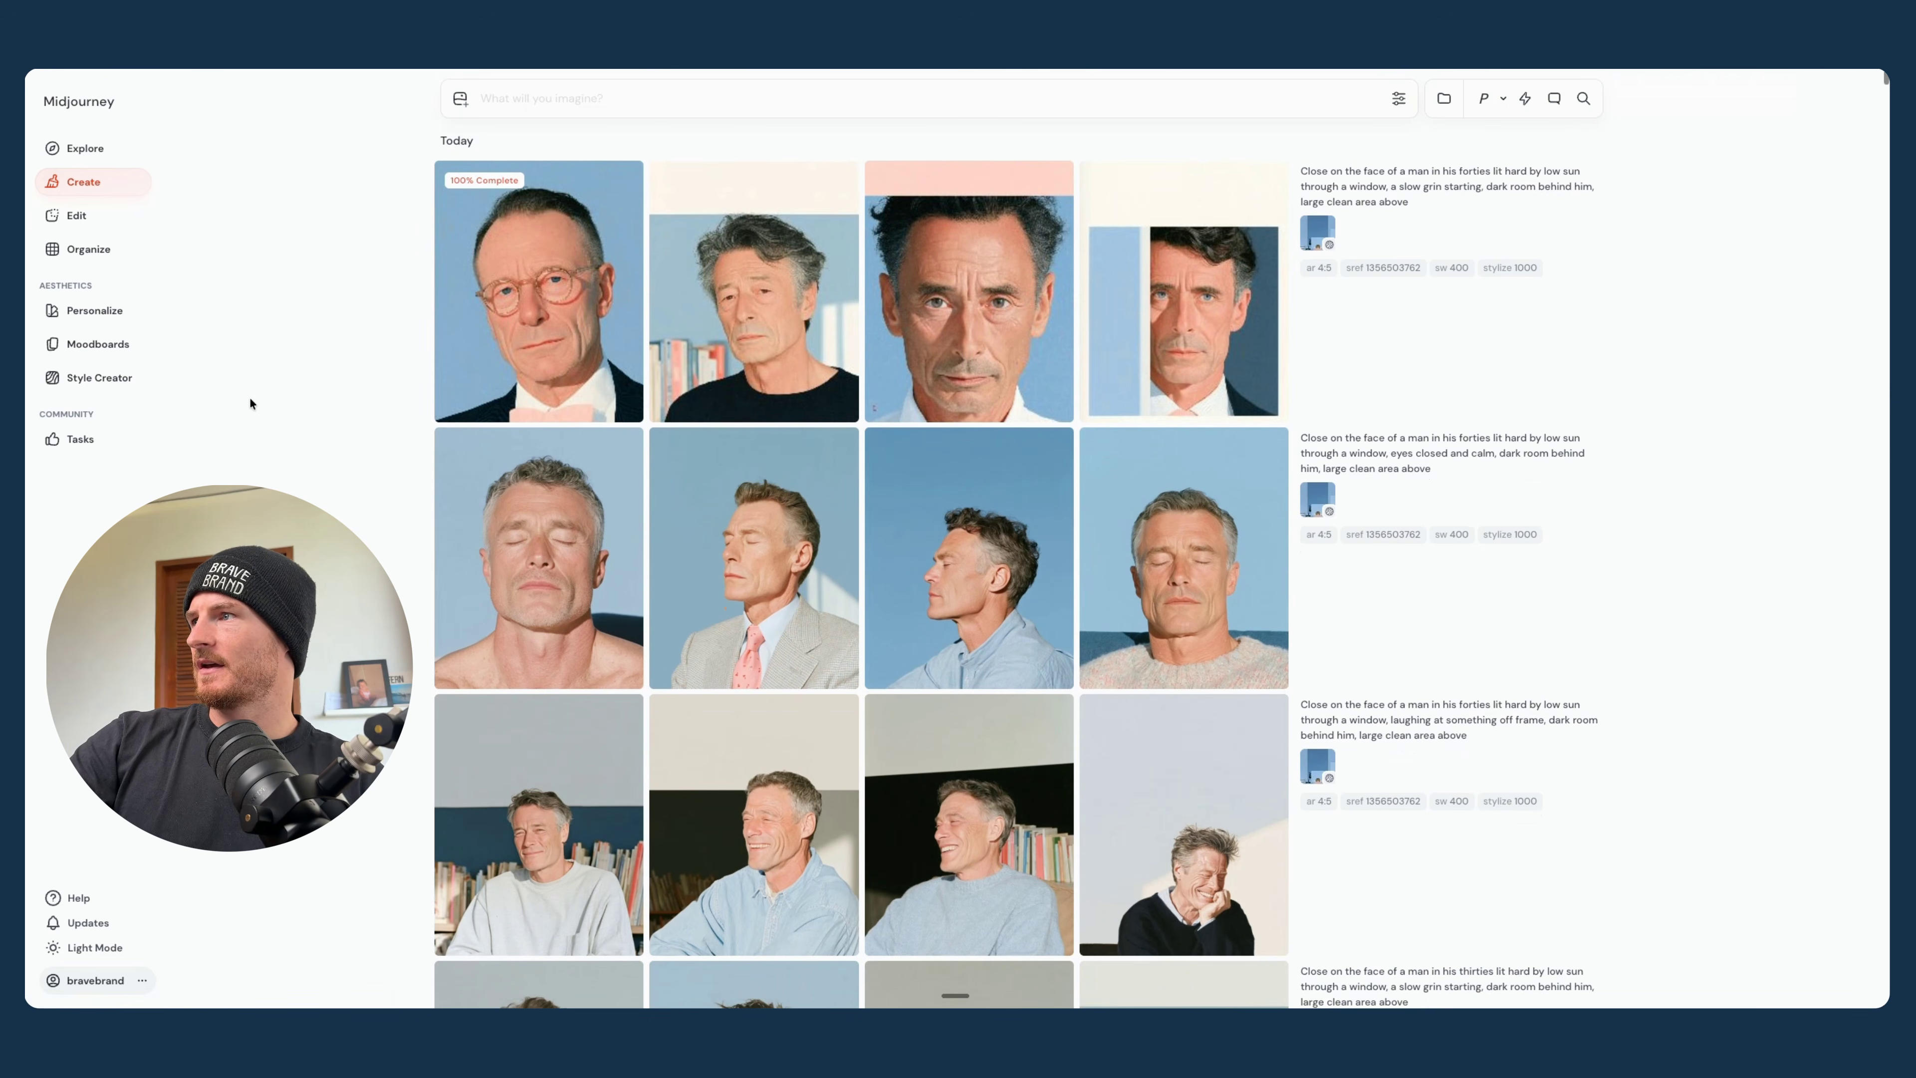
scroll(250, 399, "down", 10)
scroll(249, 399, "down", 15)
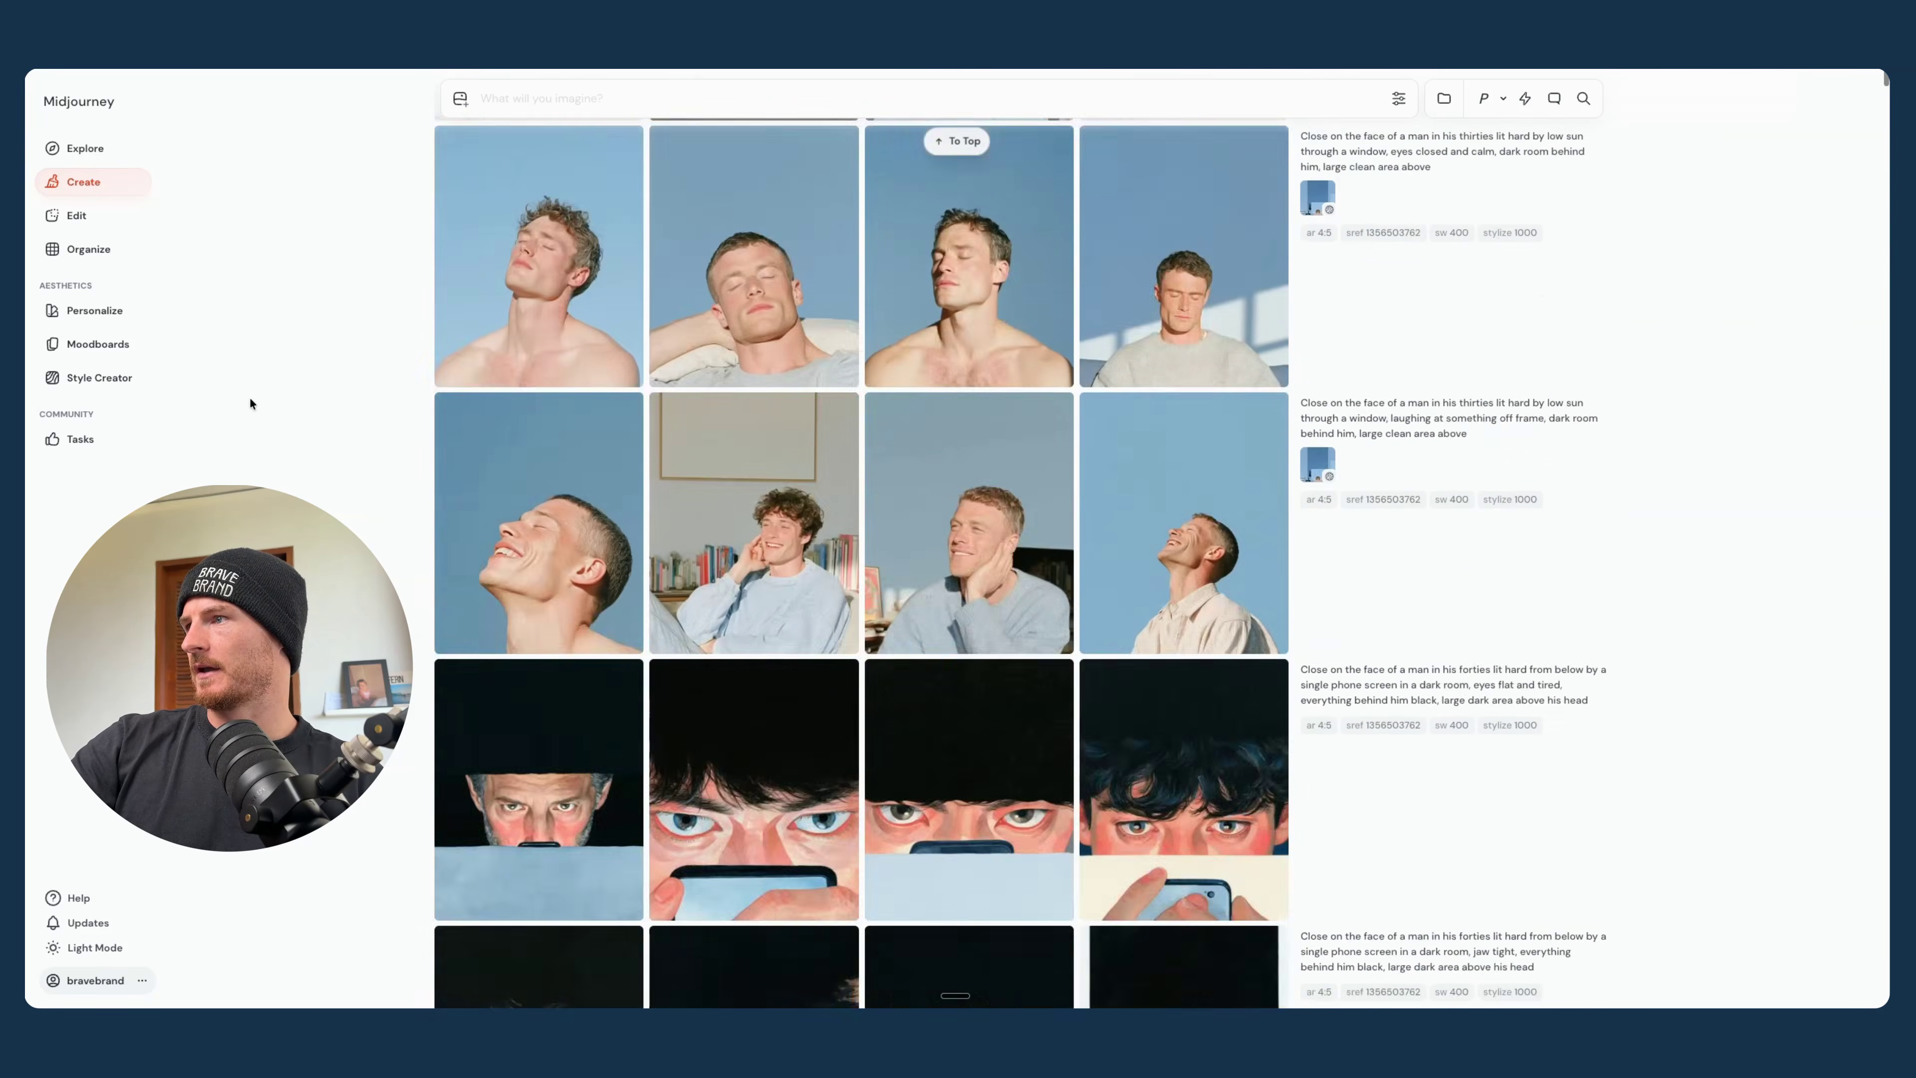
scroll(250, 399, "up", 10)
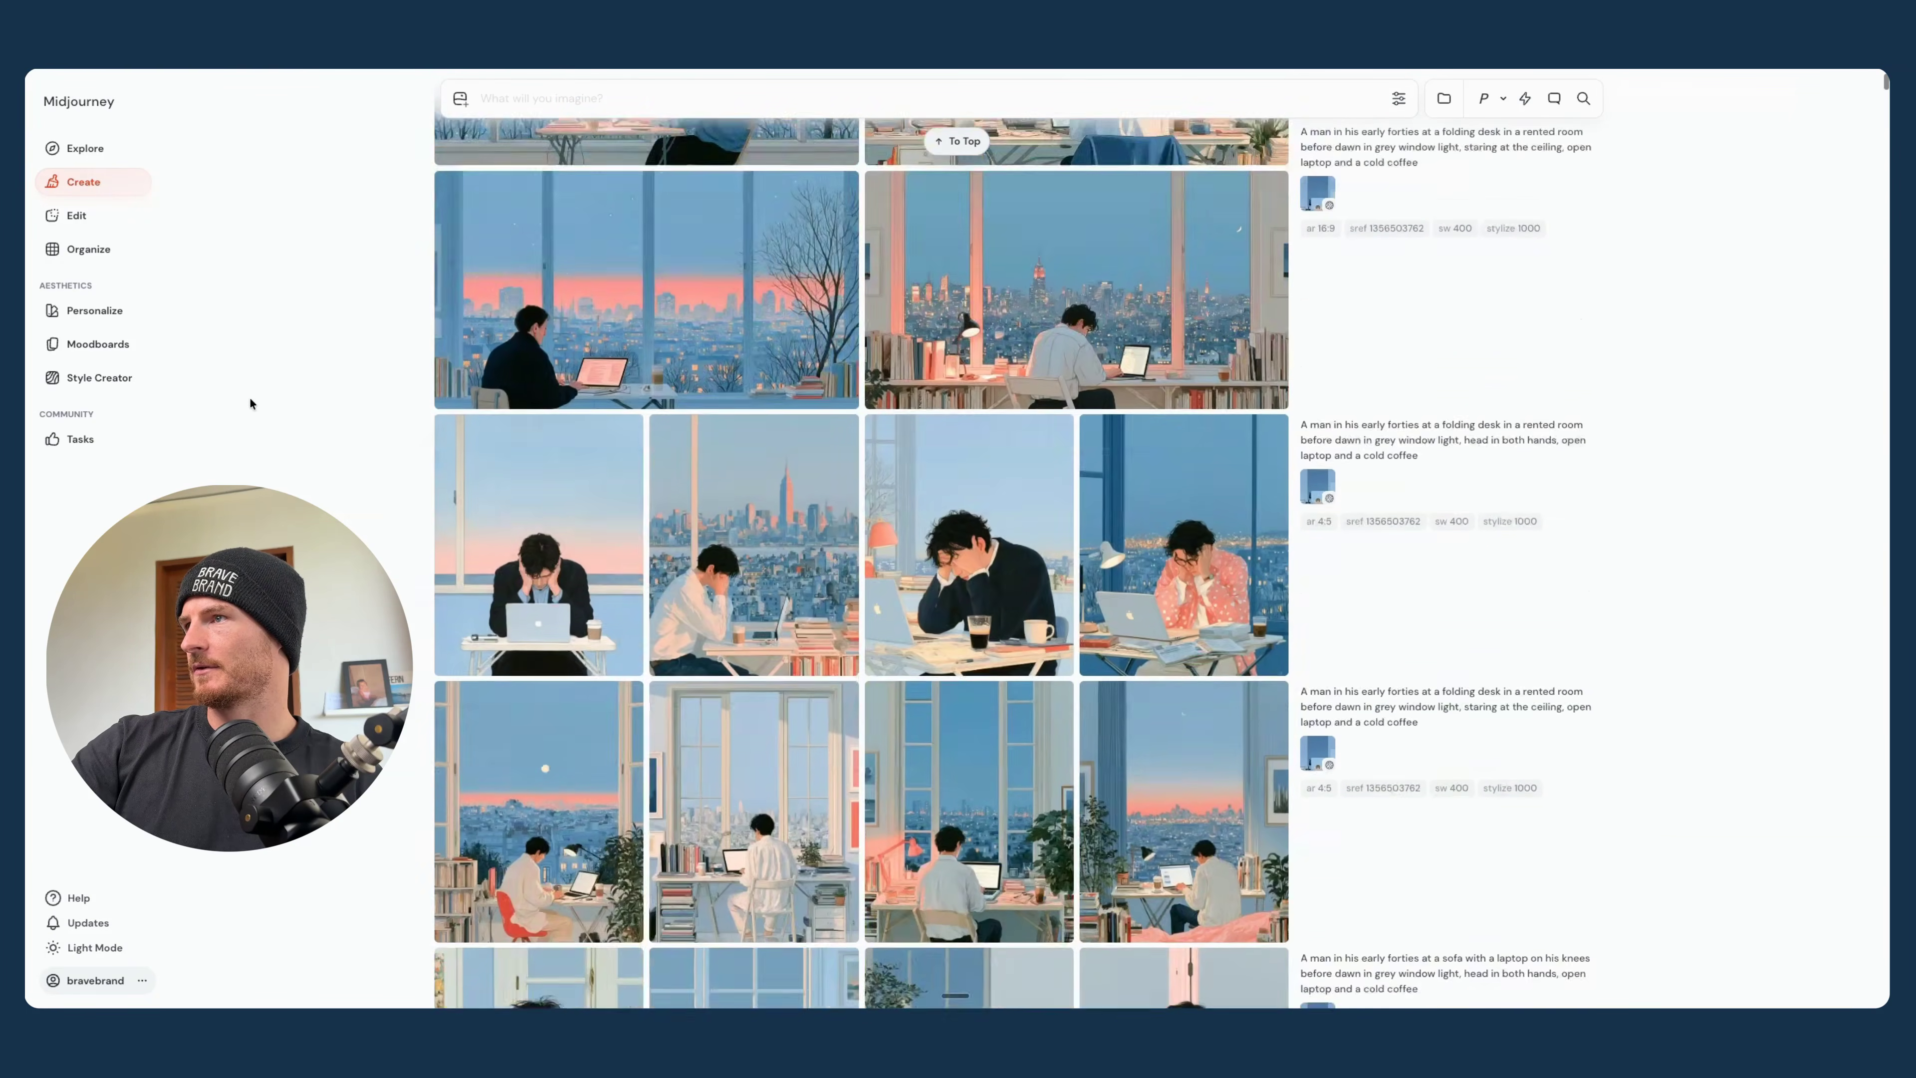
scroll(250, 397, "up", 10)
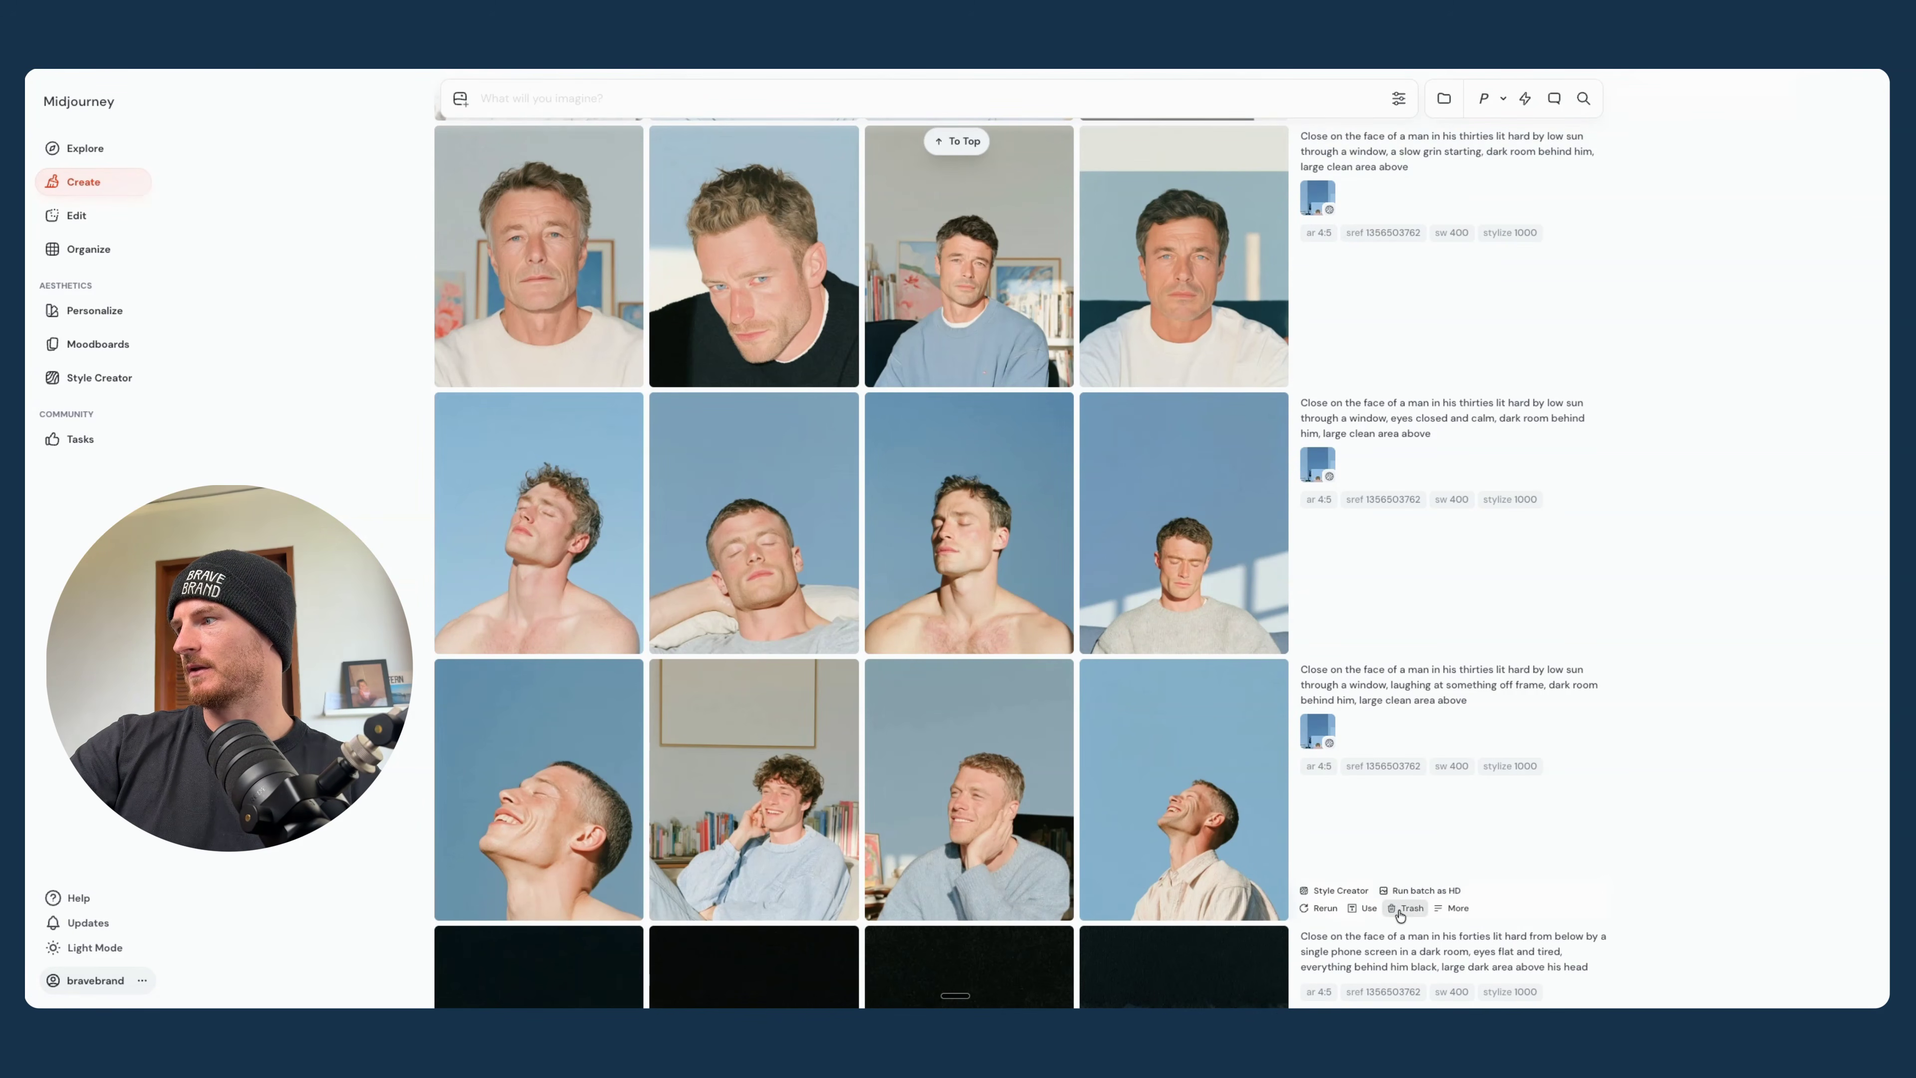
- Trash all the low-sun face close-up batches of the men in their thirties and forties
left_click(1404, 909)
left_click(1404, 651)
scroll(1406, 755, "up", 5)
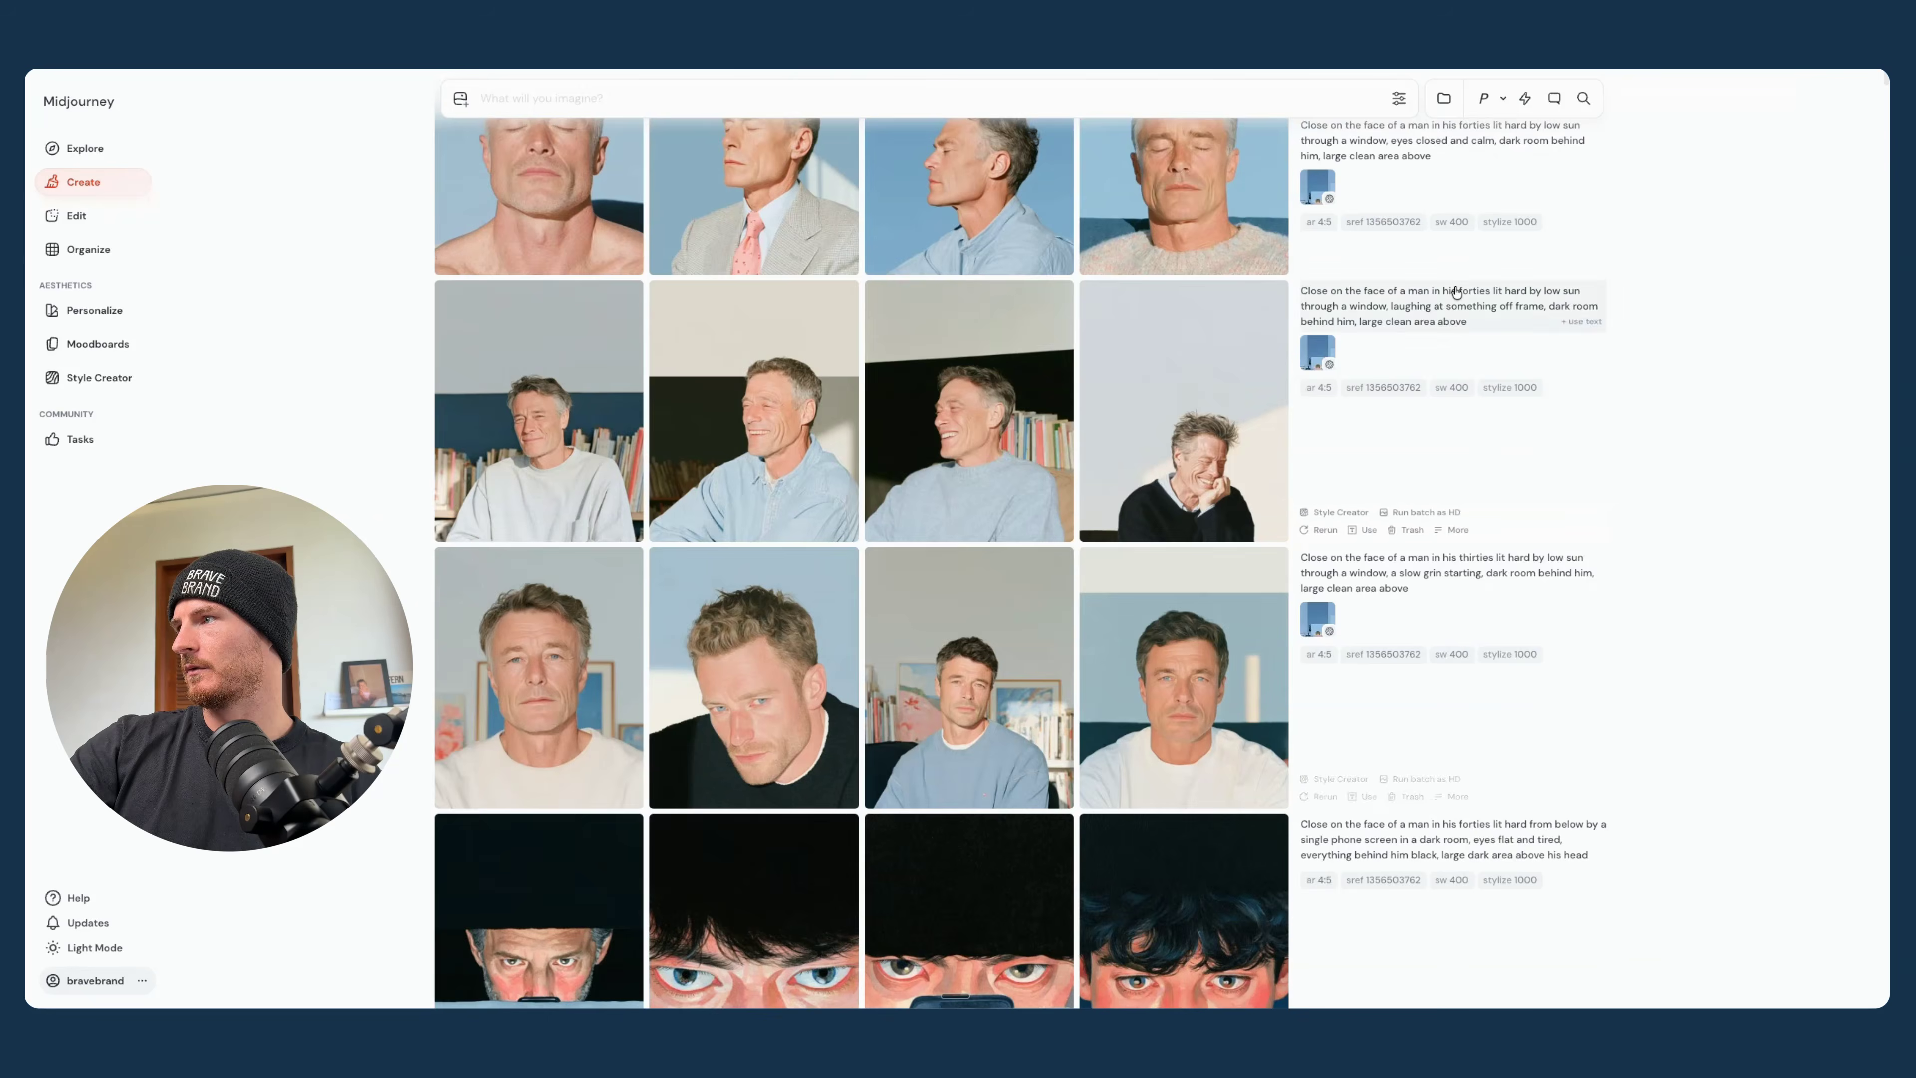
scroll(1425, 271, "up", 4)
left_click(1405, 427)
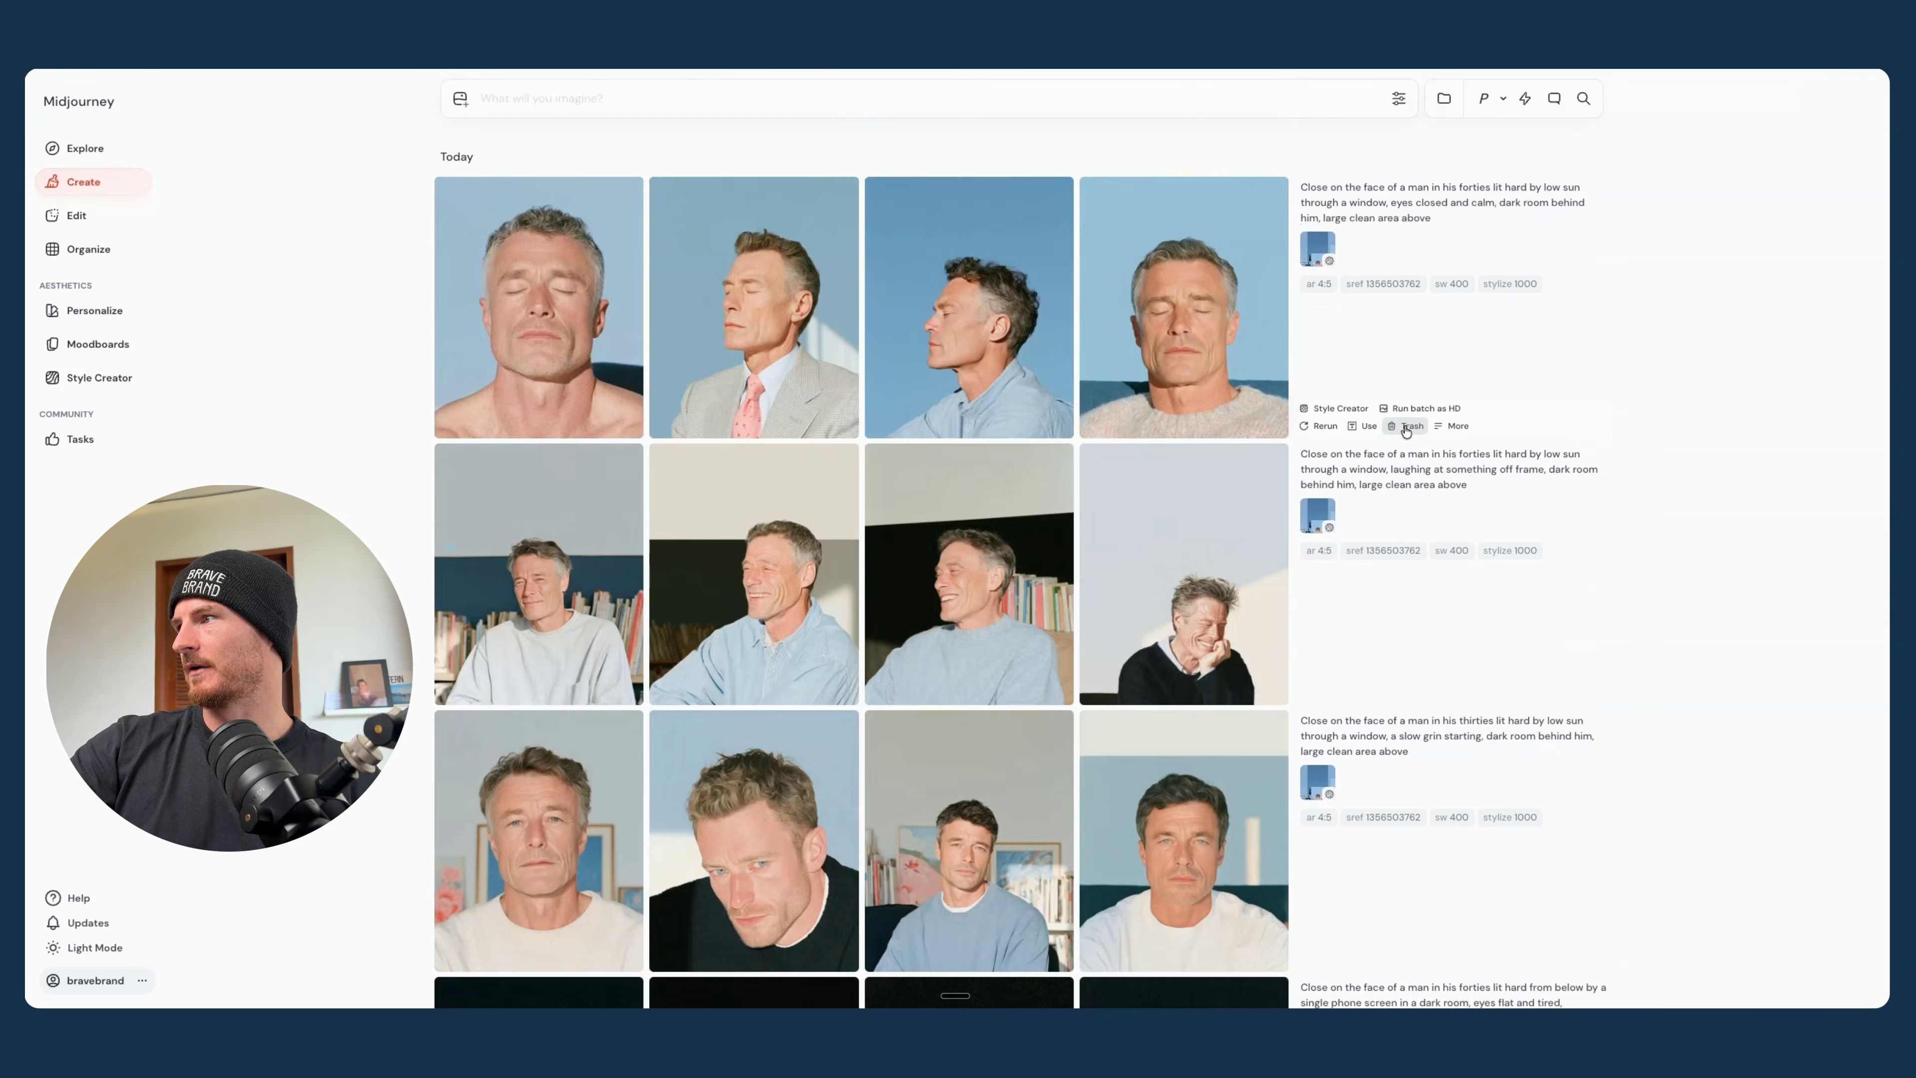
left_click(1405, 427)
left_click(1405, 428)
left_click(1405, 427)
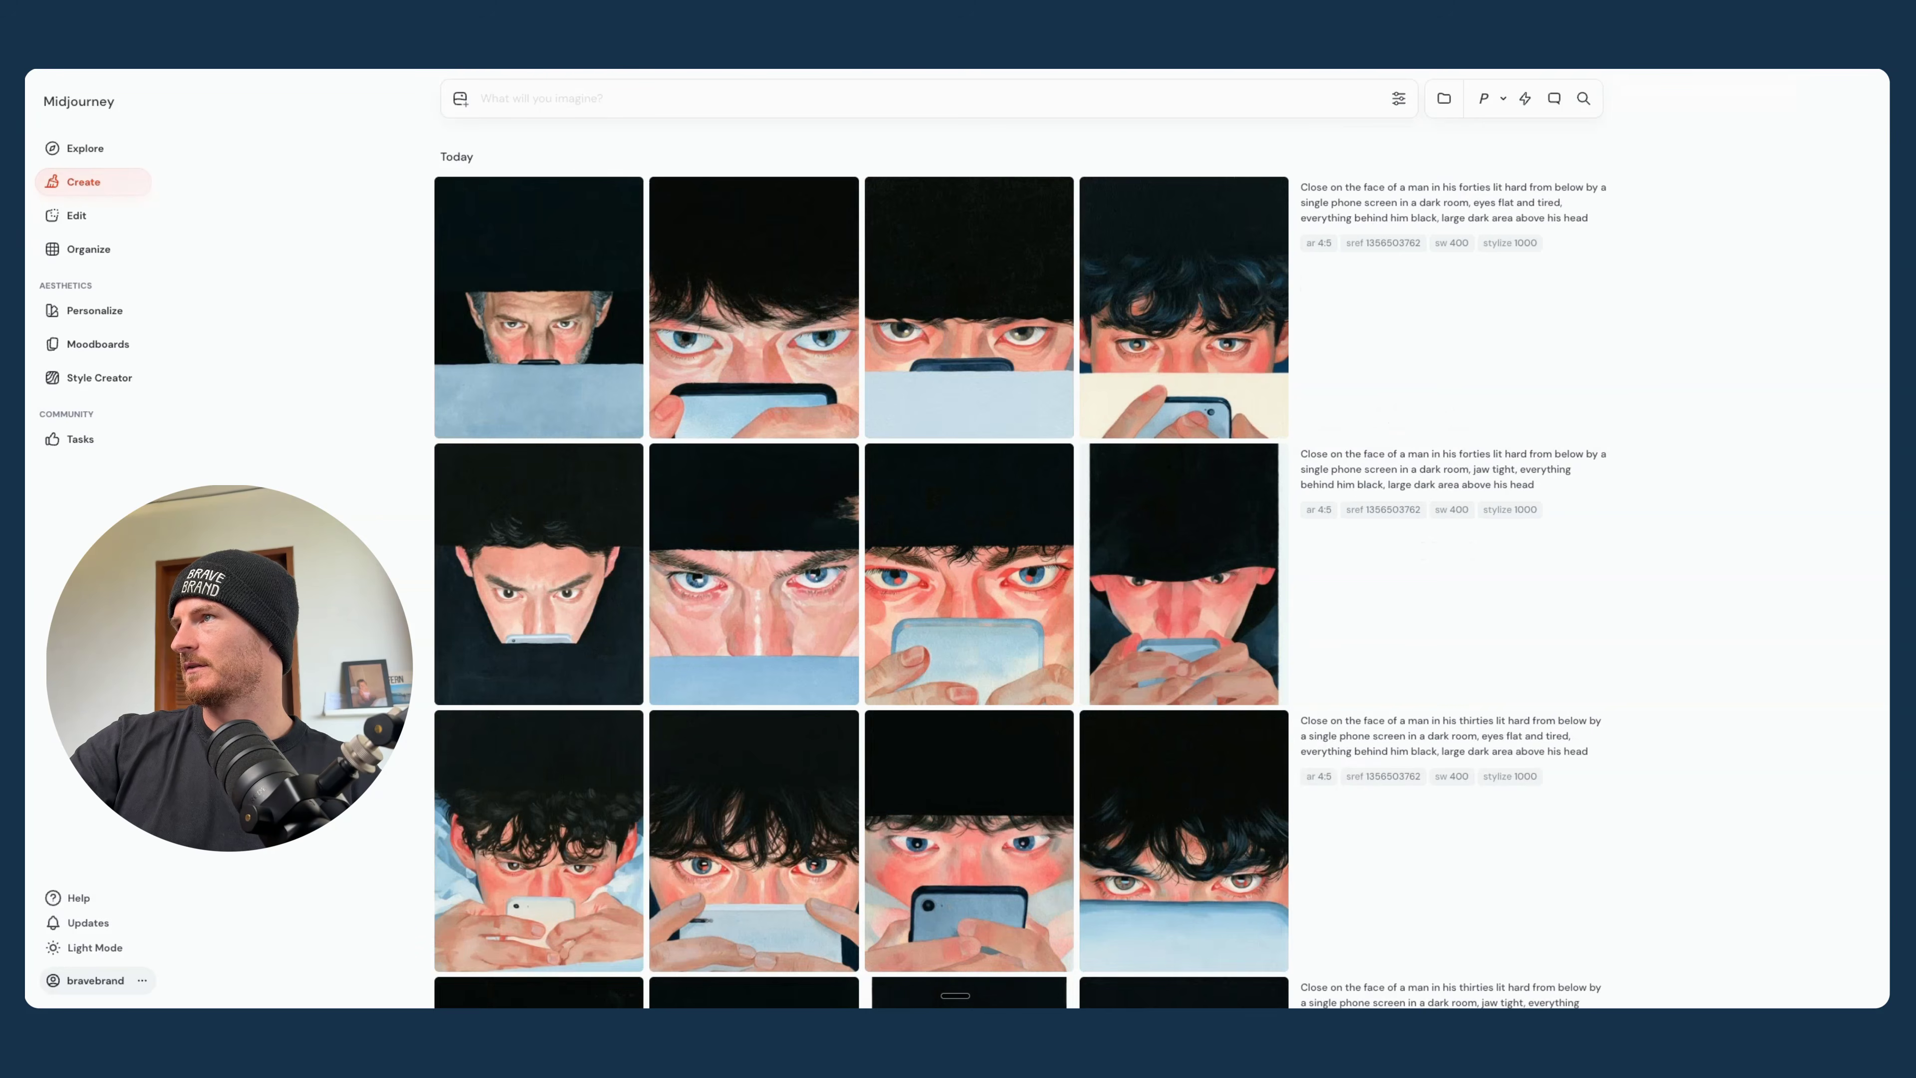
- Switch to the other Midjourney gallery, close the enlarged red lamp image, and look over the cold blue monitor light batches
key("ctrl+Tab")
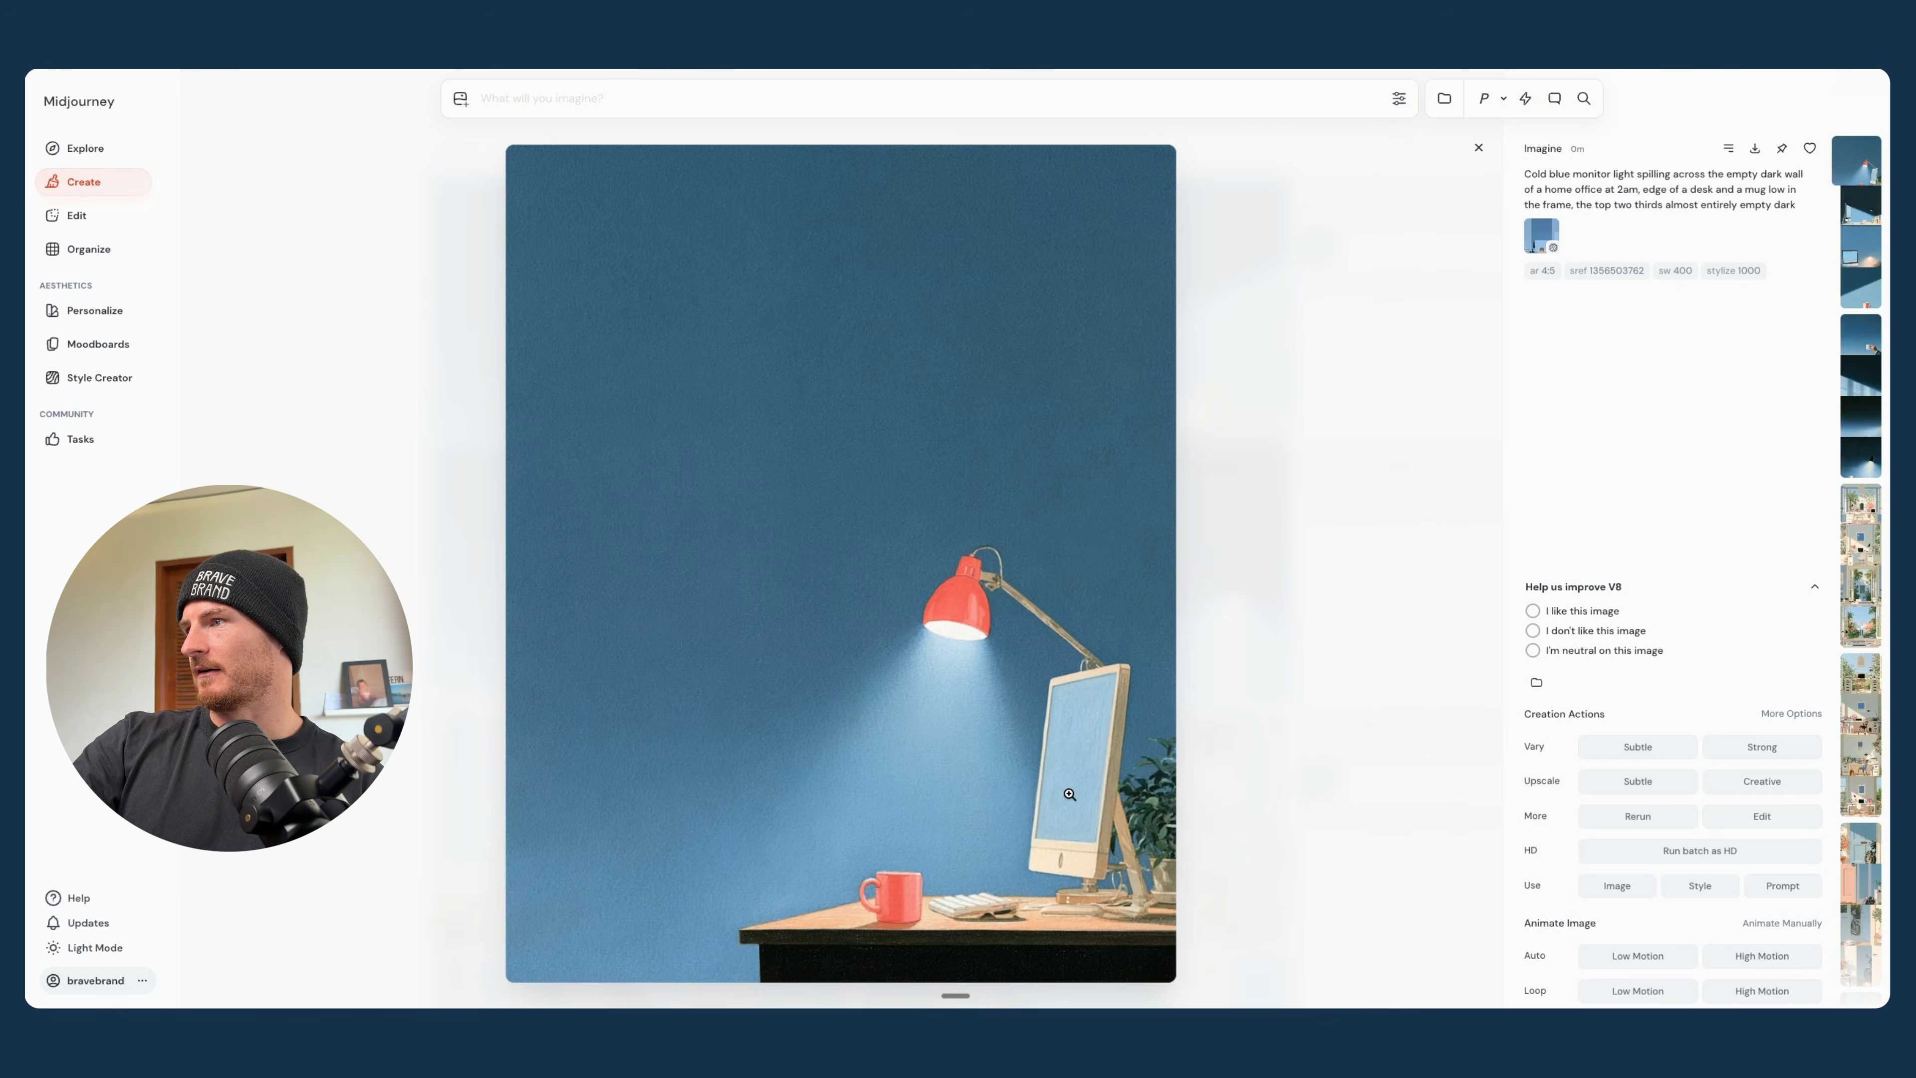
left_click(1477, 148)
scroll(1101, 369, "down", 4)
scroll(1100, 371, "up", 5)
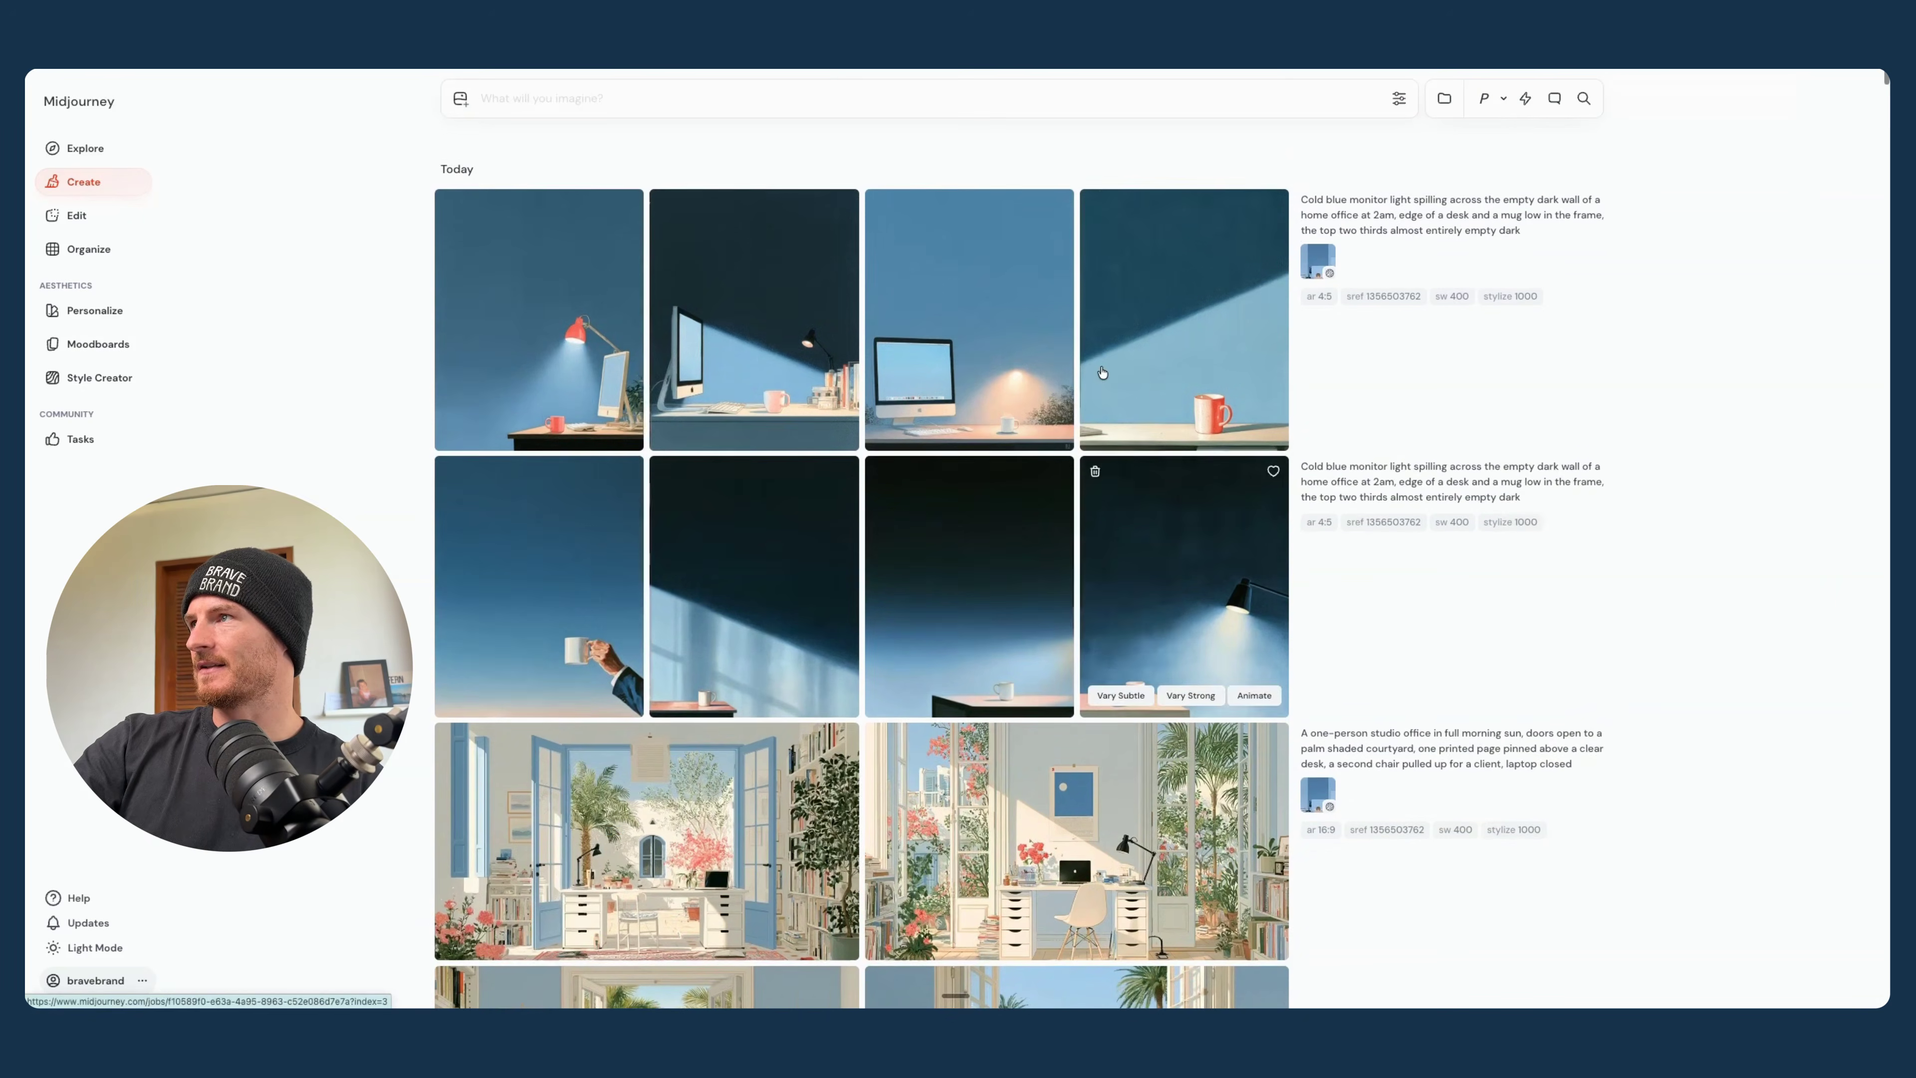
- Switch to Claude and look through the PAIN, DESIRE and TEXT CANVAS prompts down to the Playbook
key("ctrl+Tab")
scroll(876, 448, "down", 3)
scroll(876, 447, "up", 10)
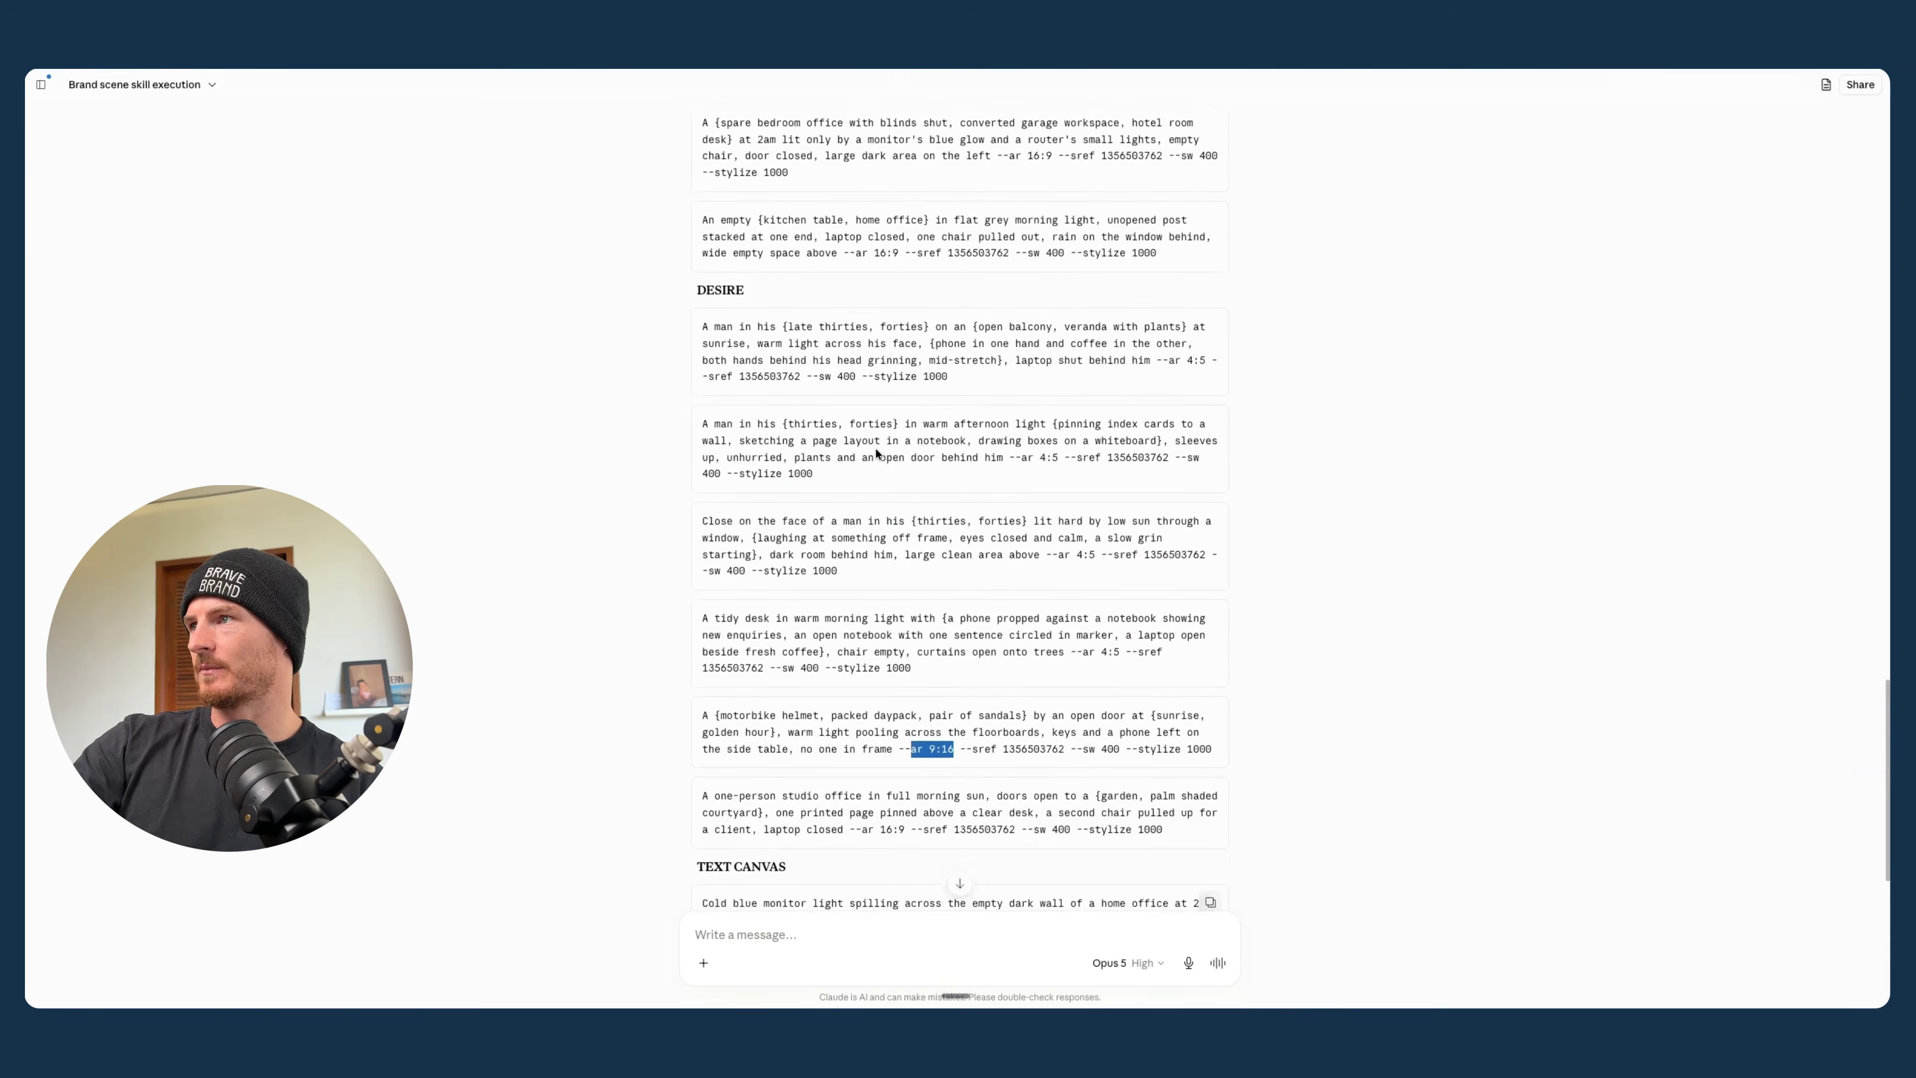
scroll(876, 448, "up", 6)
scroll(809, 215, "down", 4)
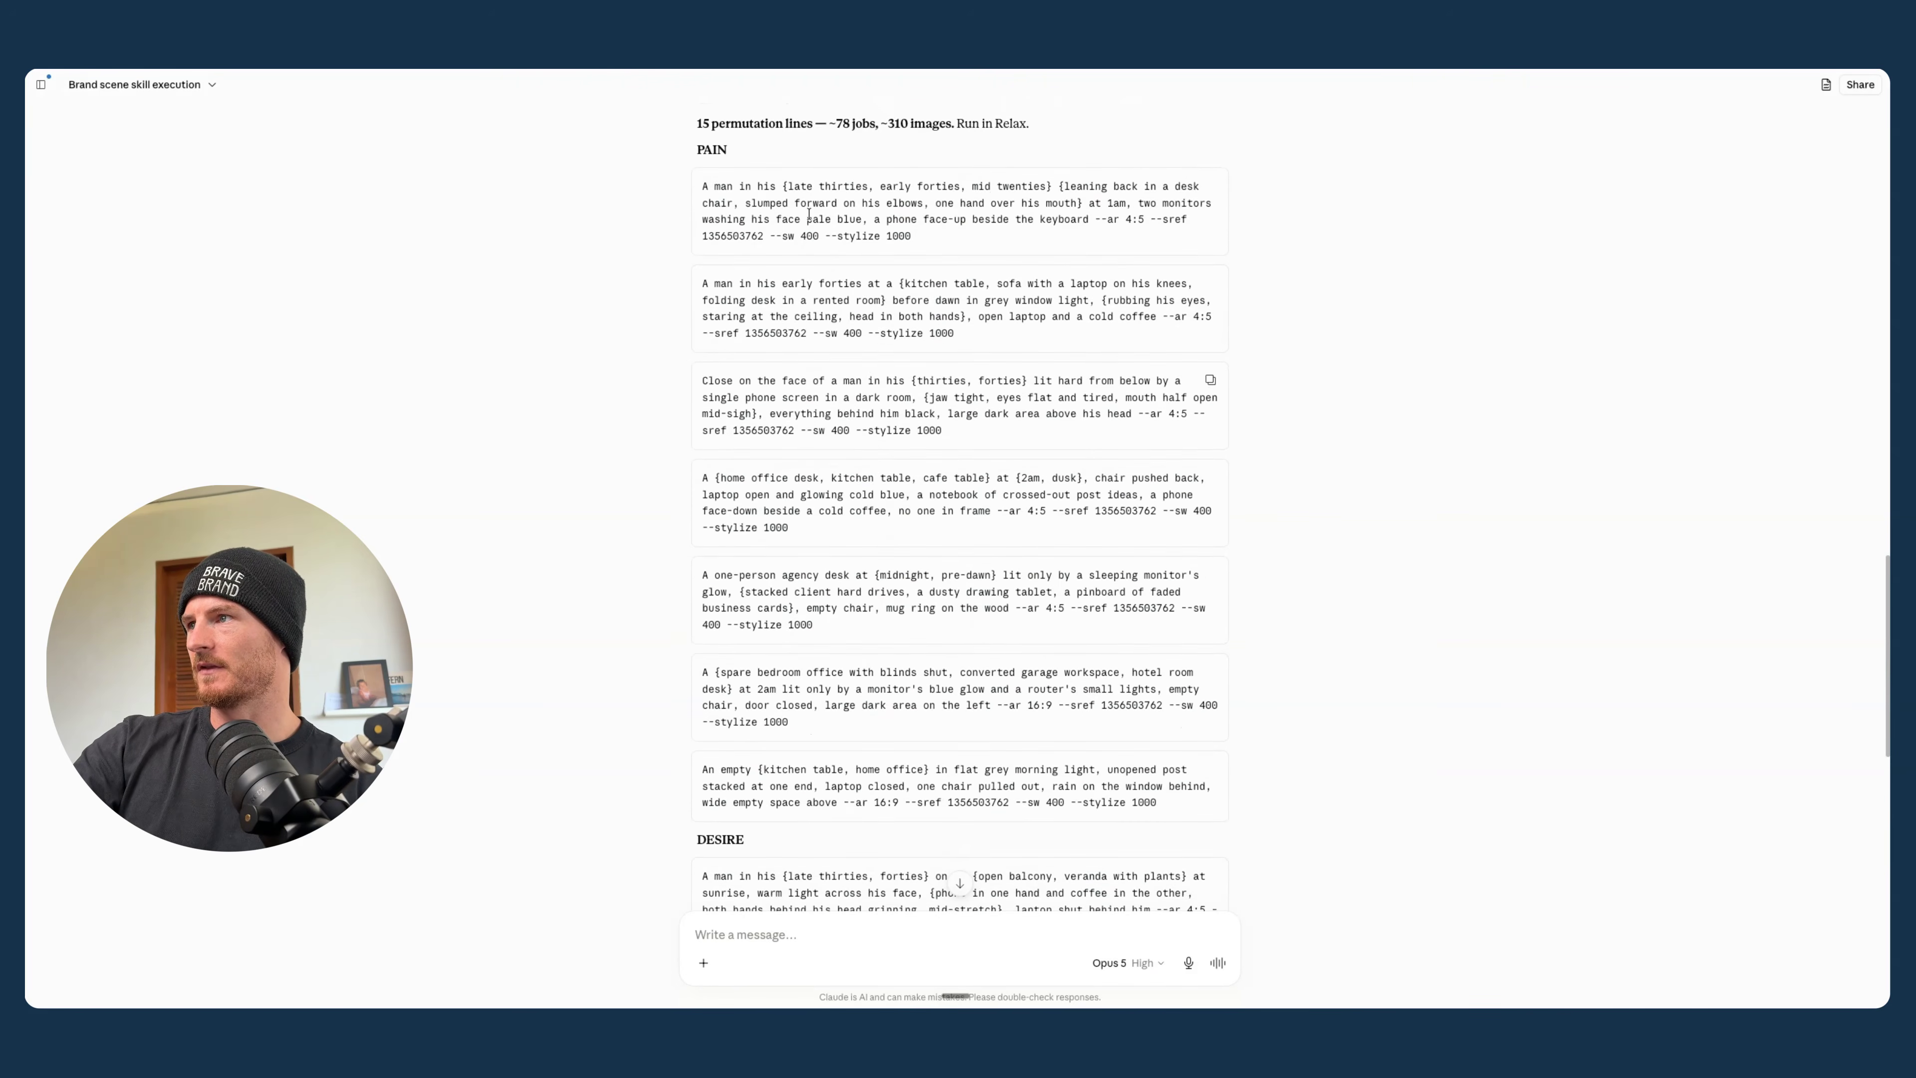
scroll(971, 410, "down", 15)
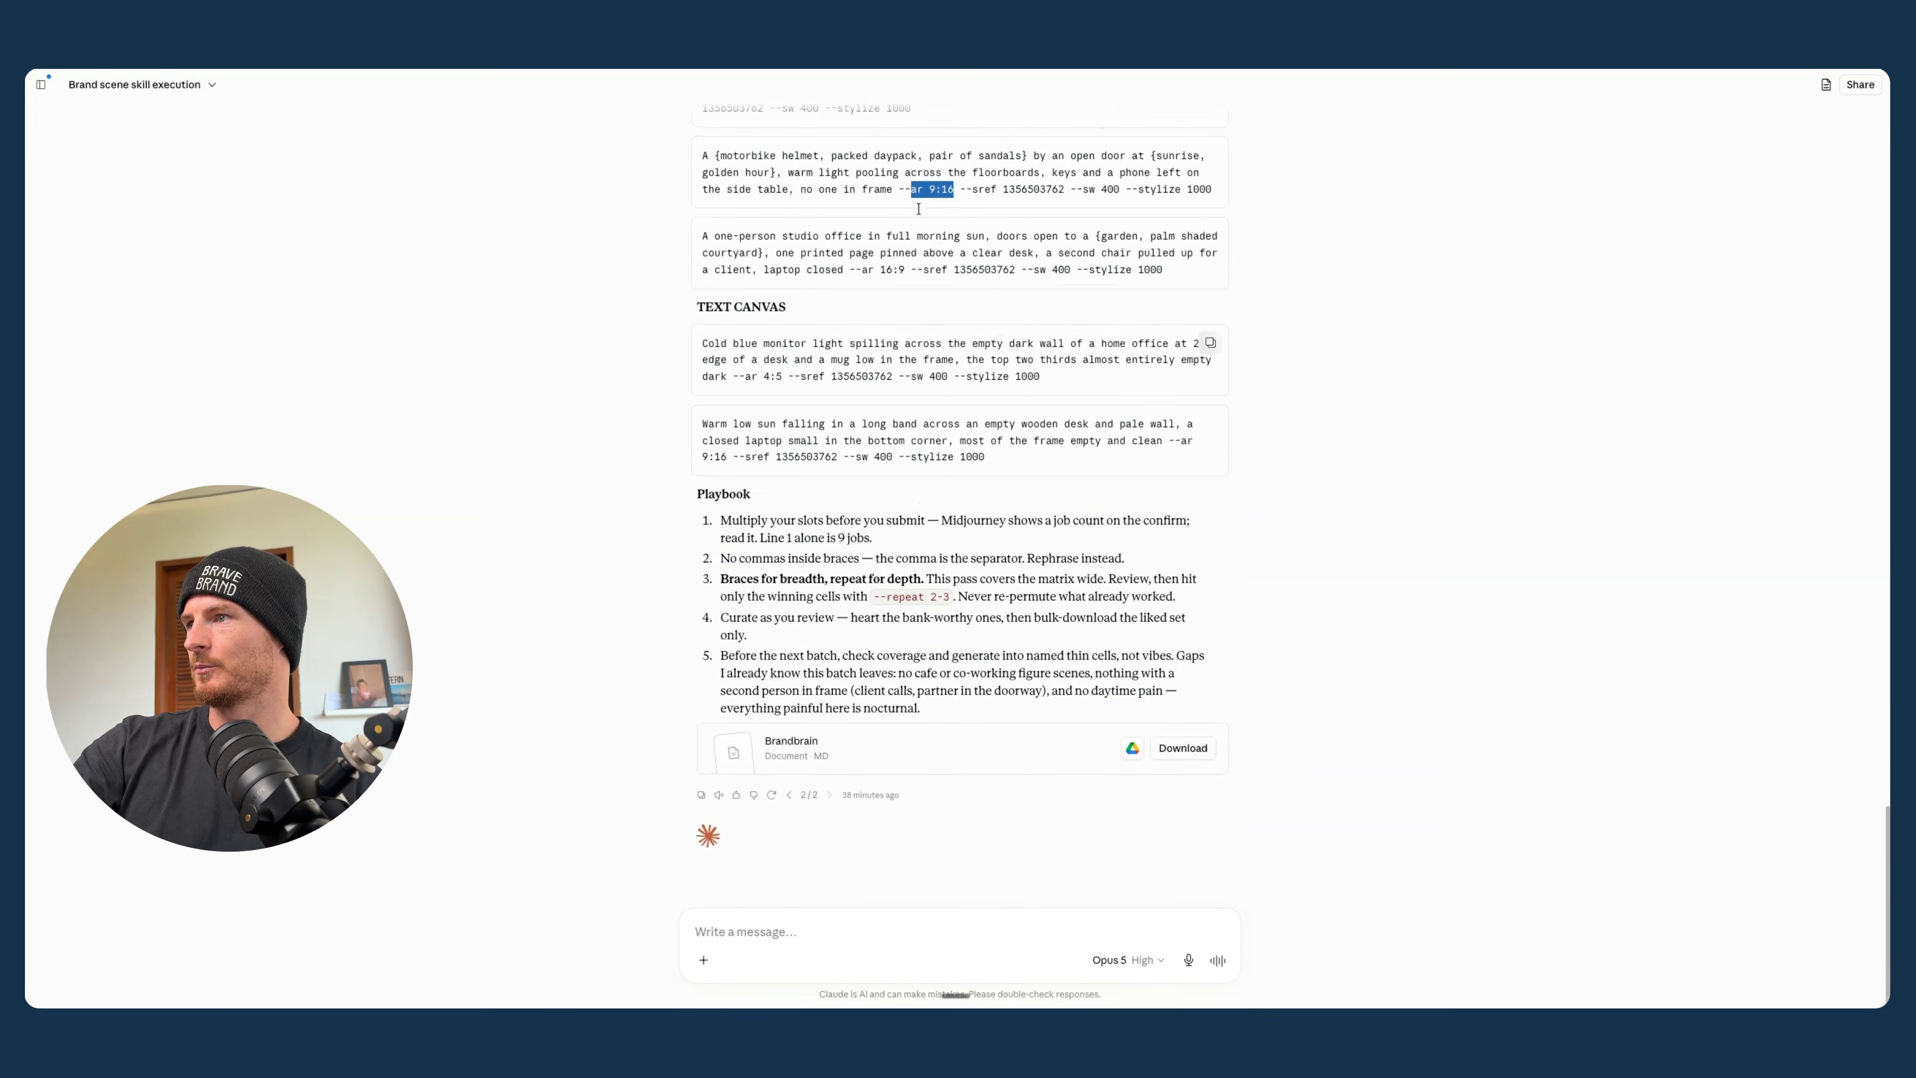
- Switch back to Midjourney and review the new batches, from the motorbike helmet scenes down to the older style tests
key("ctrl+Tab")
scroll(1007, 516, "down", 10)
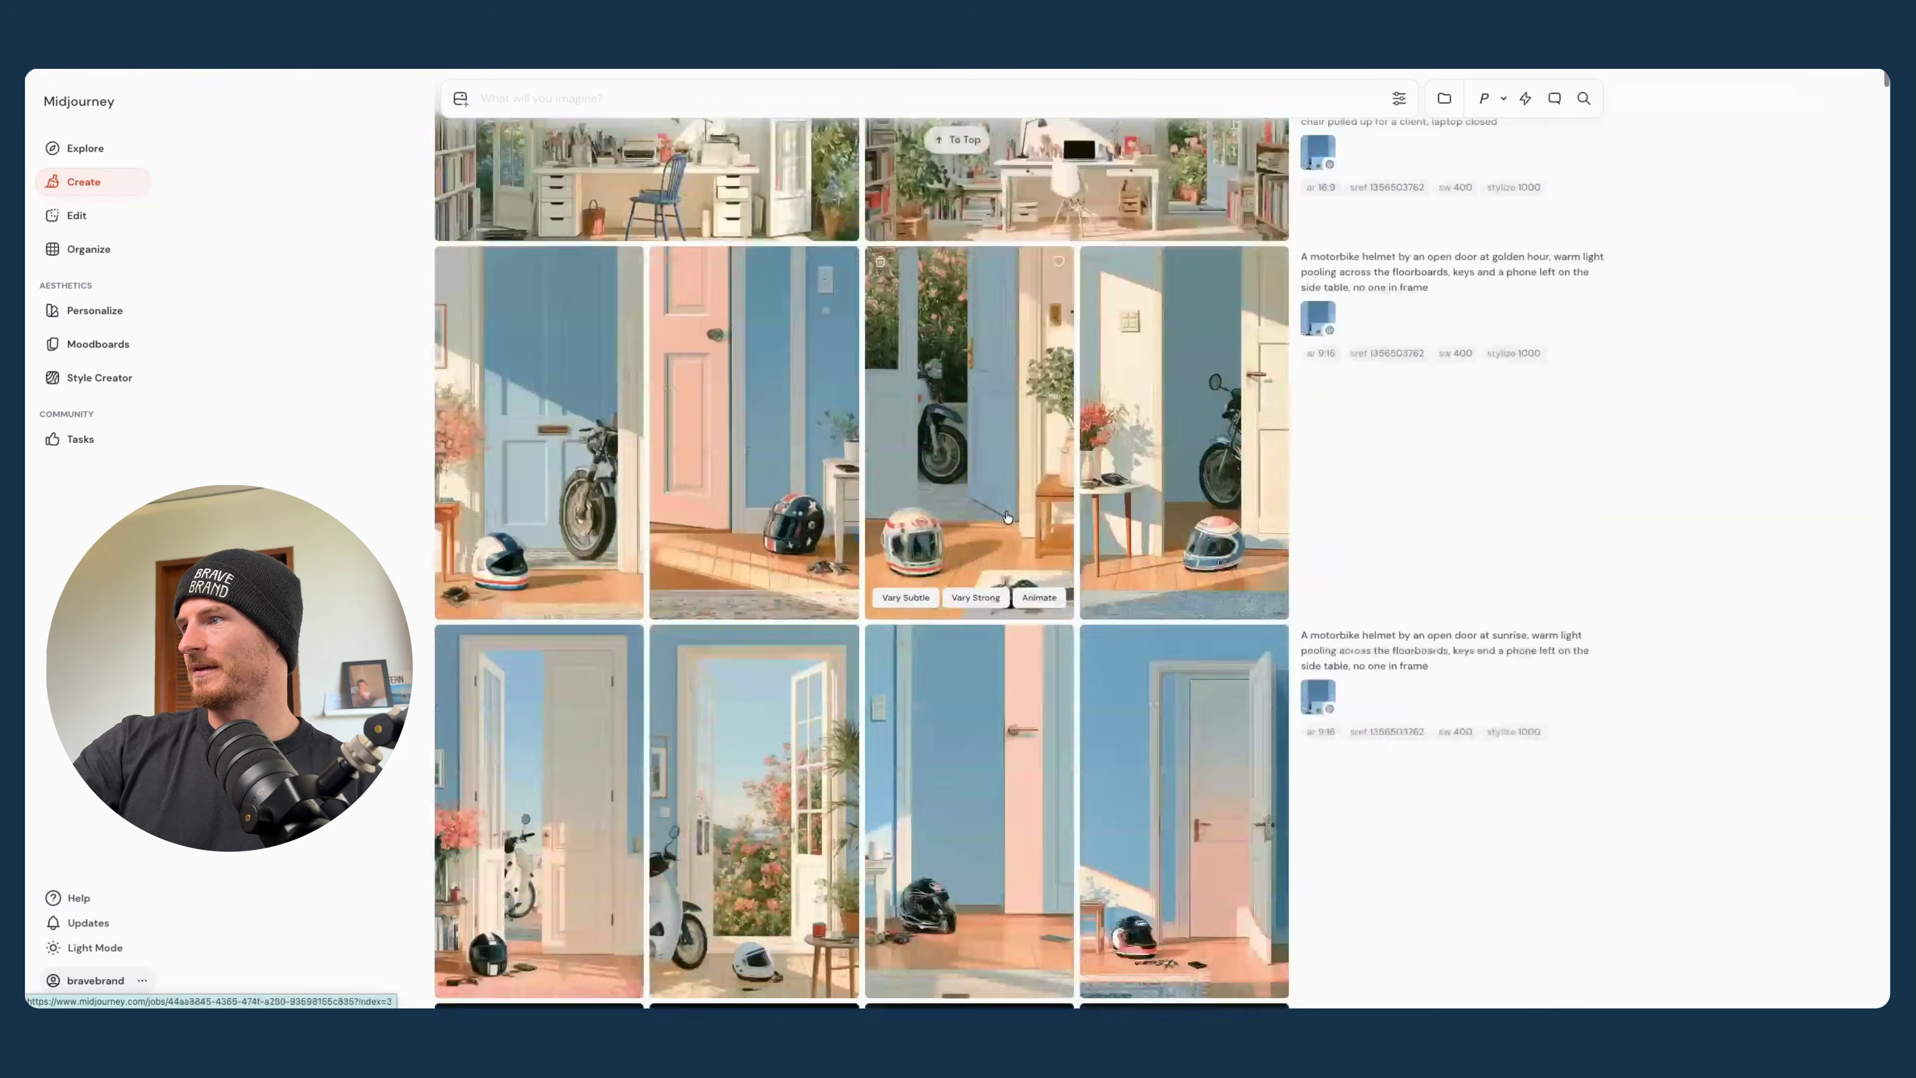
scroll(1007, 517, "down", 15)
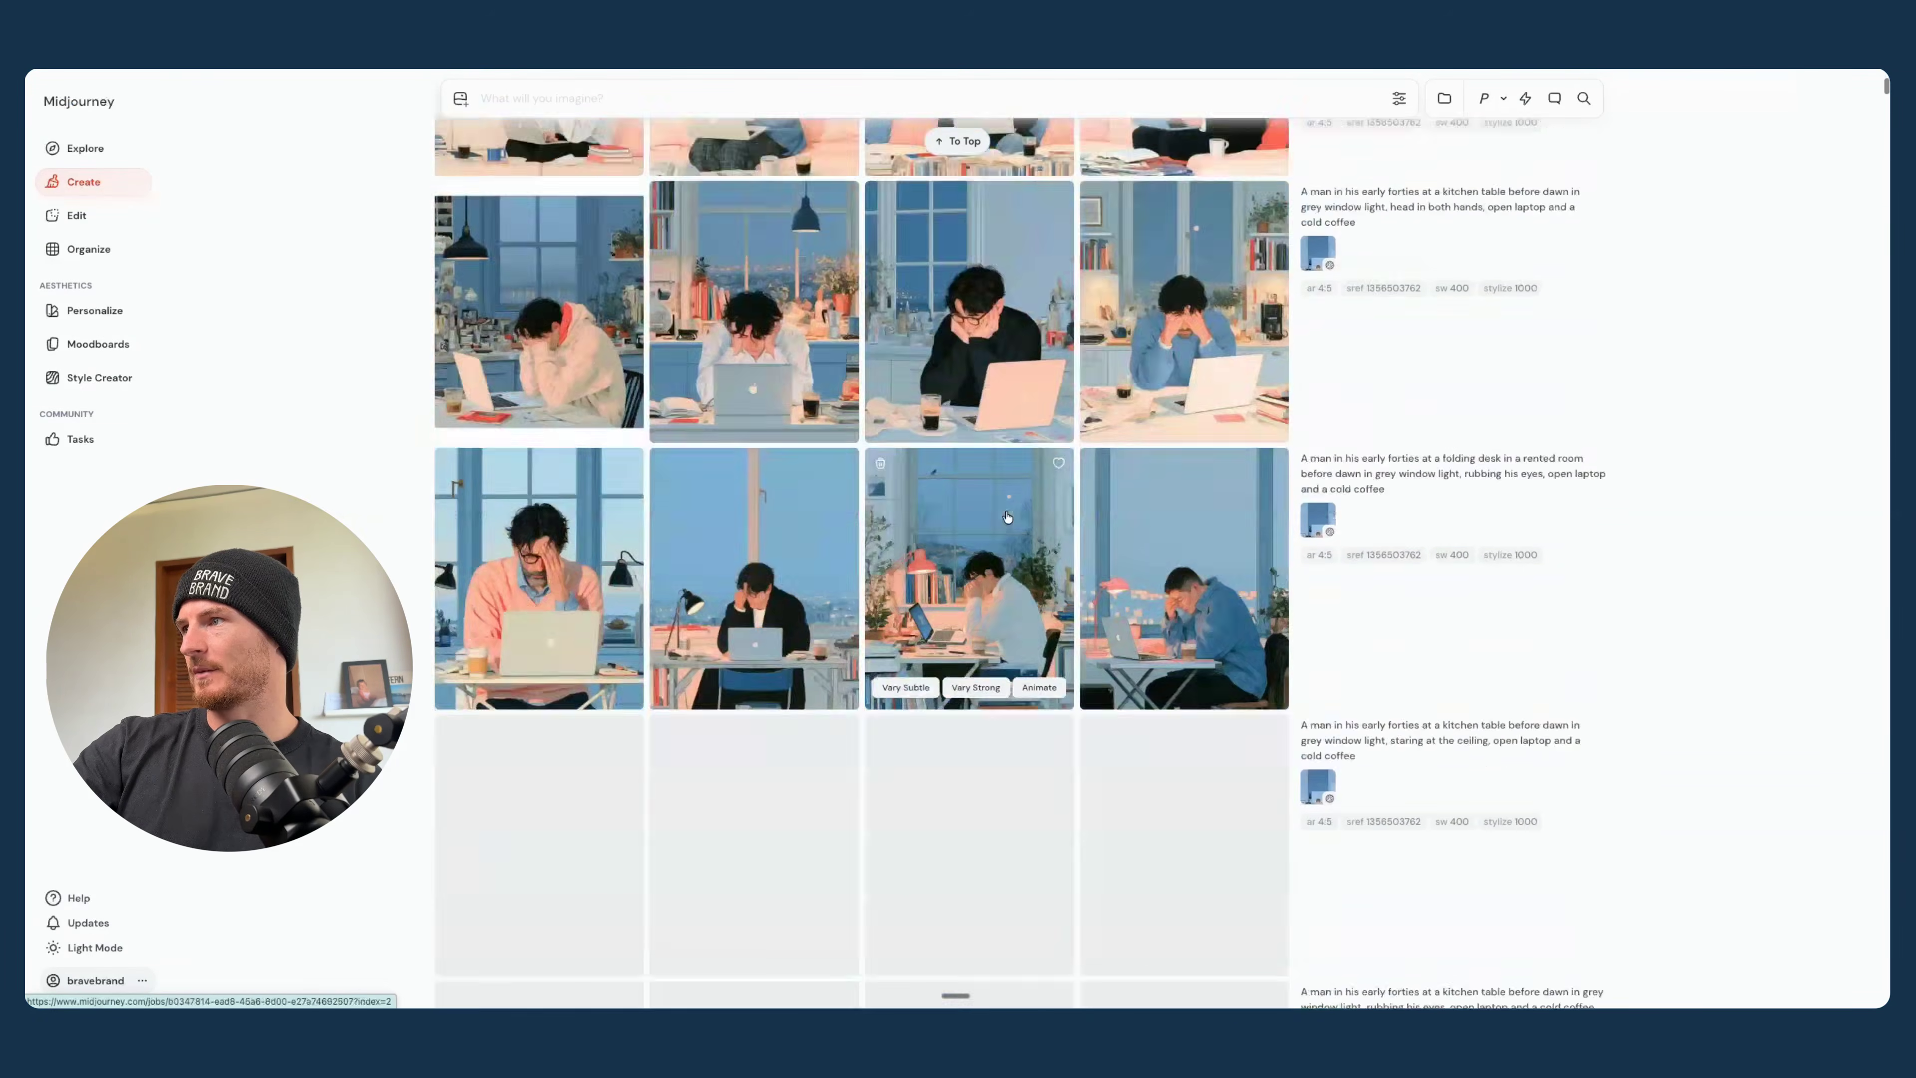
scroll(1007, 517, "down", 15)
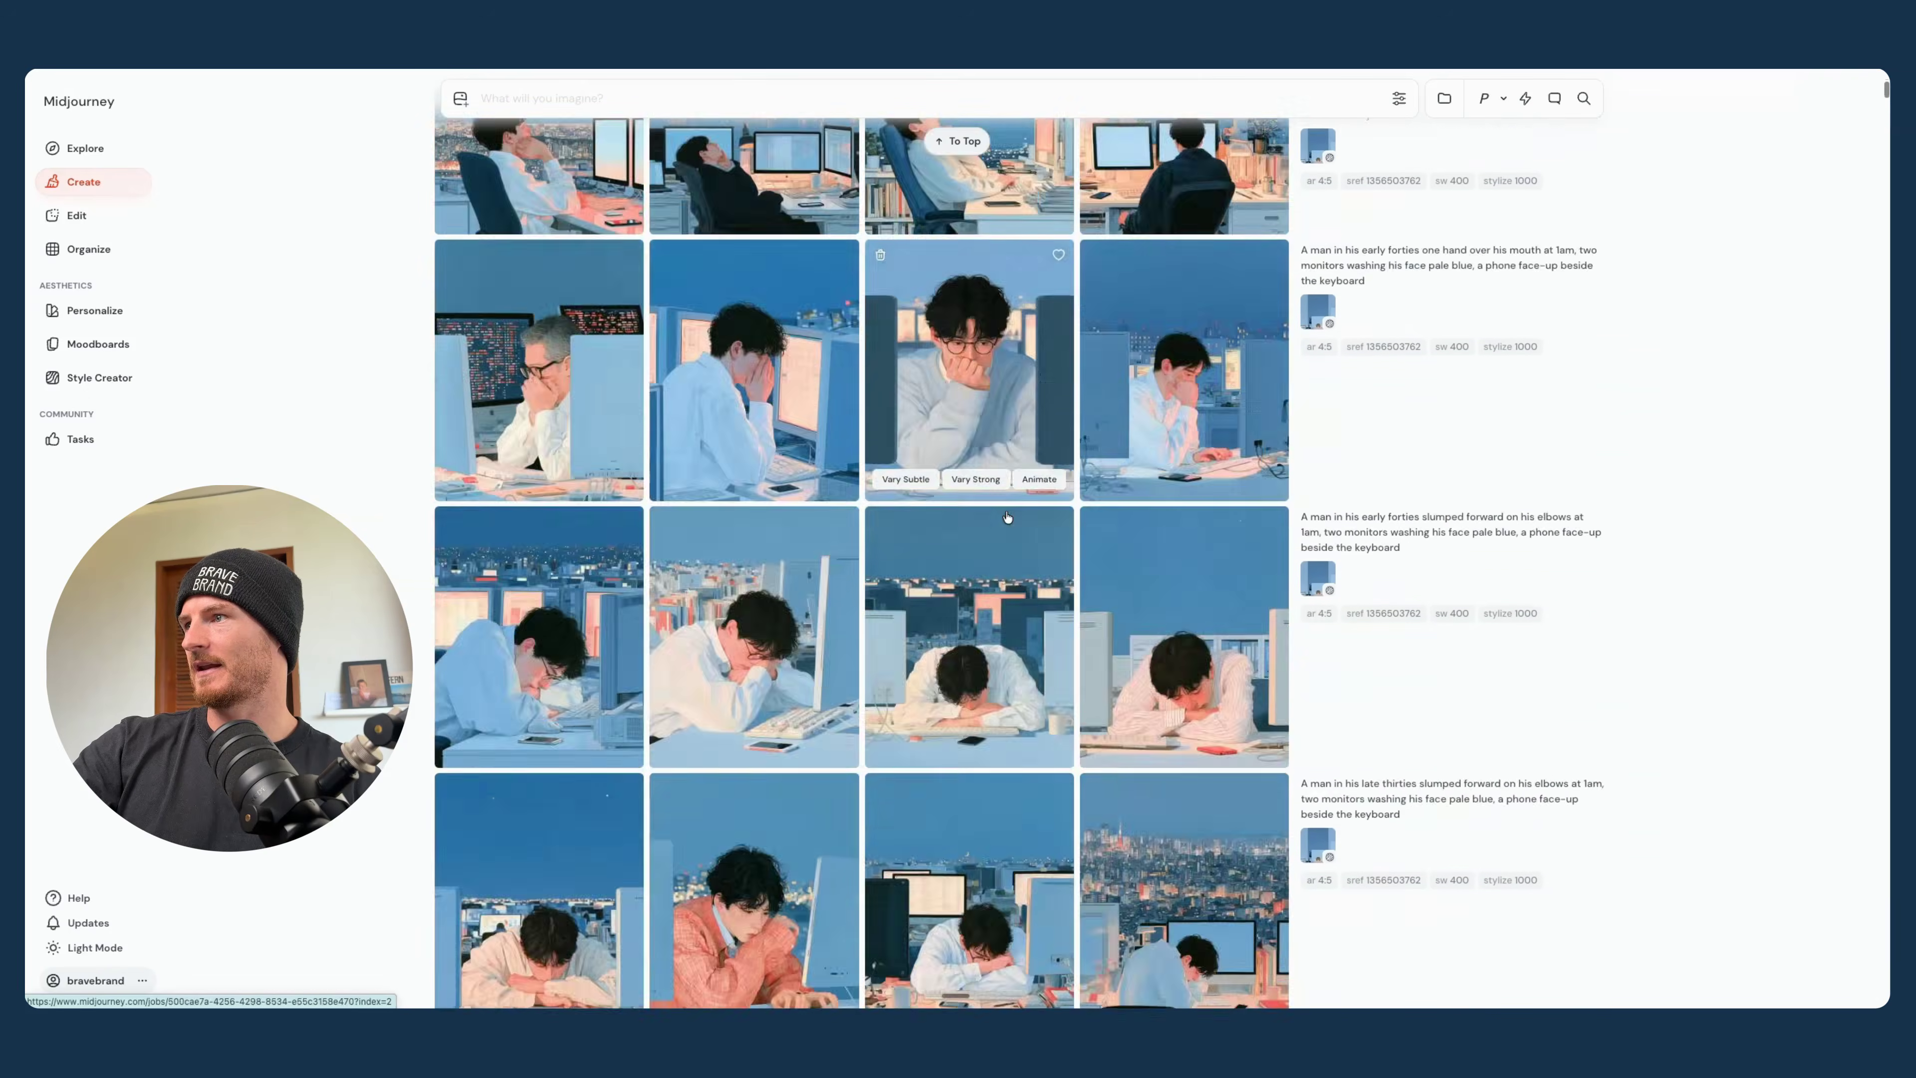
scroll(1007, 517, "down", 15)
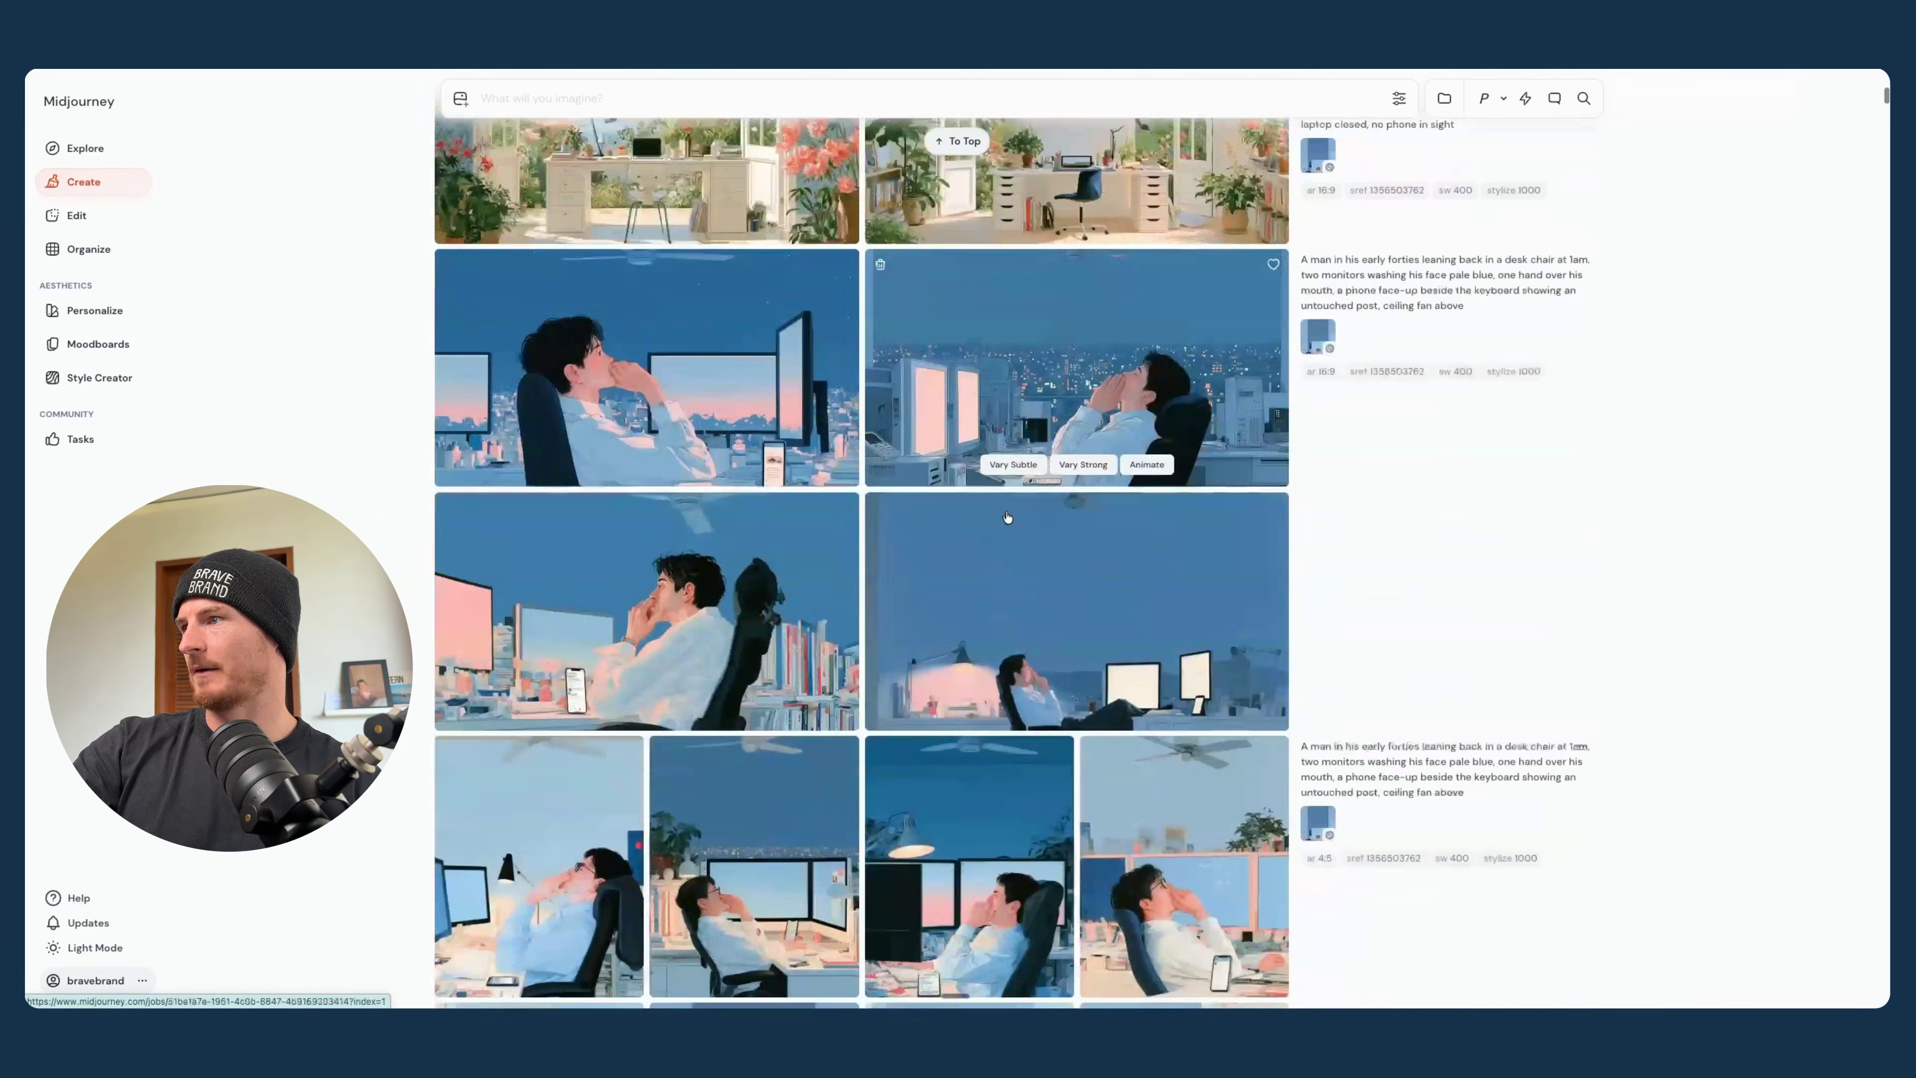
scroll(1007, 517, "down", 2)
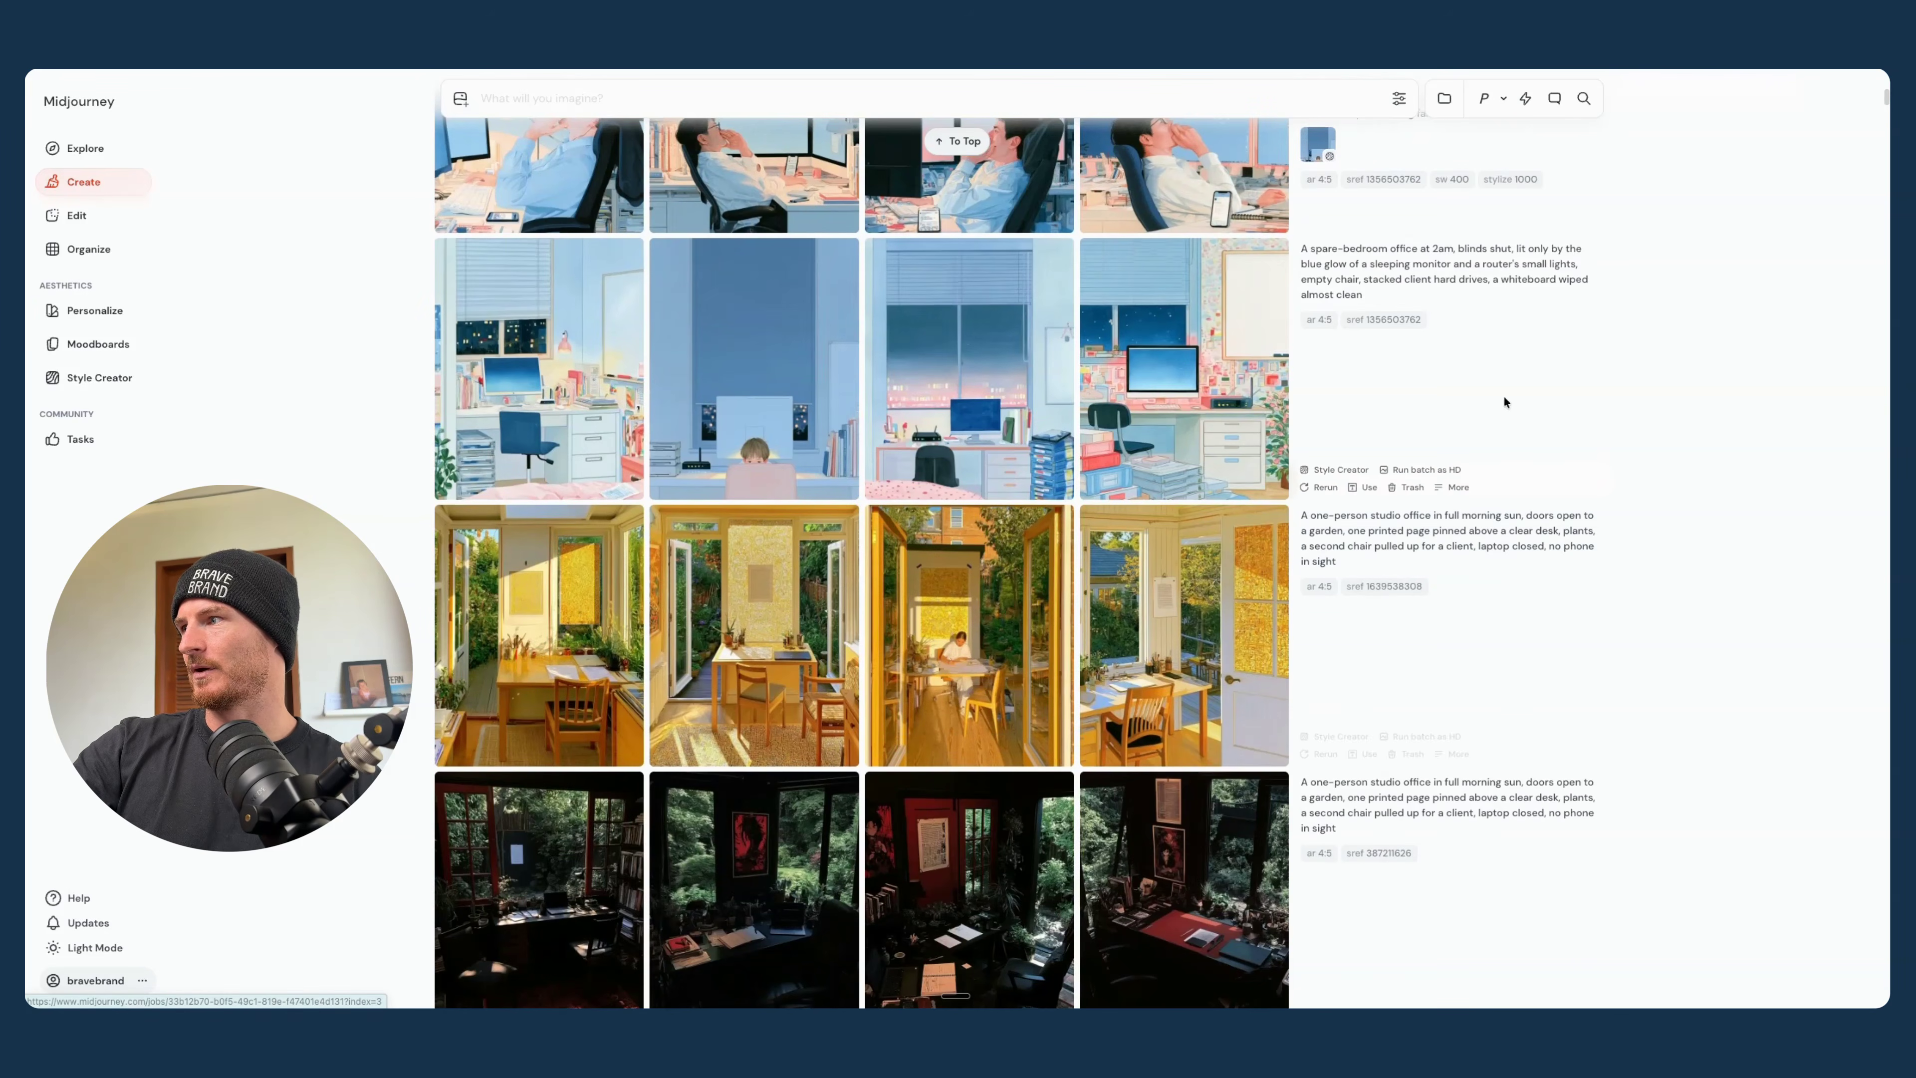
- Compare the kitchen table batches and the 1am two-monitor batches of men in their twenties, thirties and forties
scroll(1505, 402, "up", 15)
scroll(1189, 448, "down", 8)
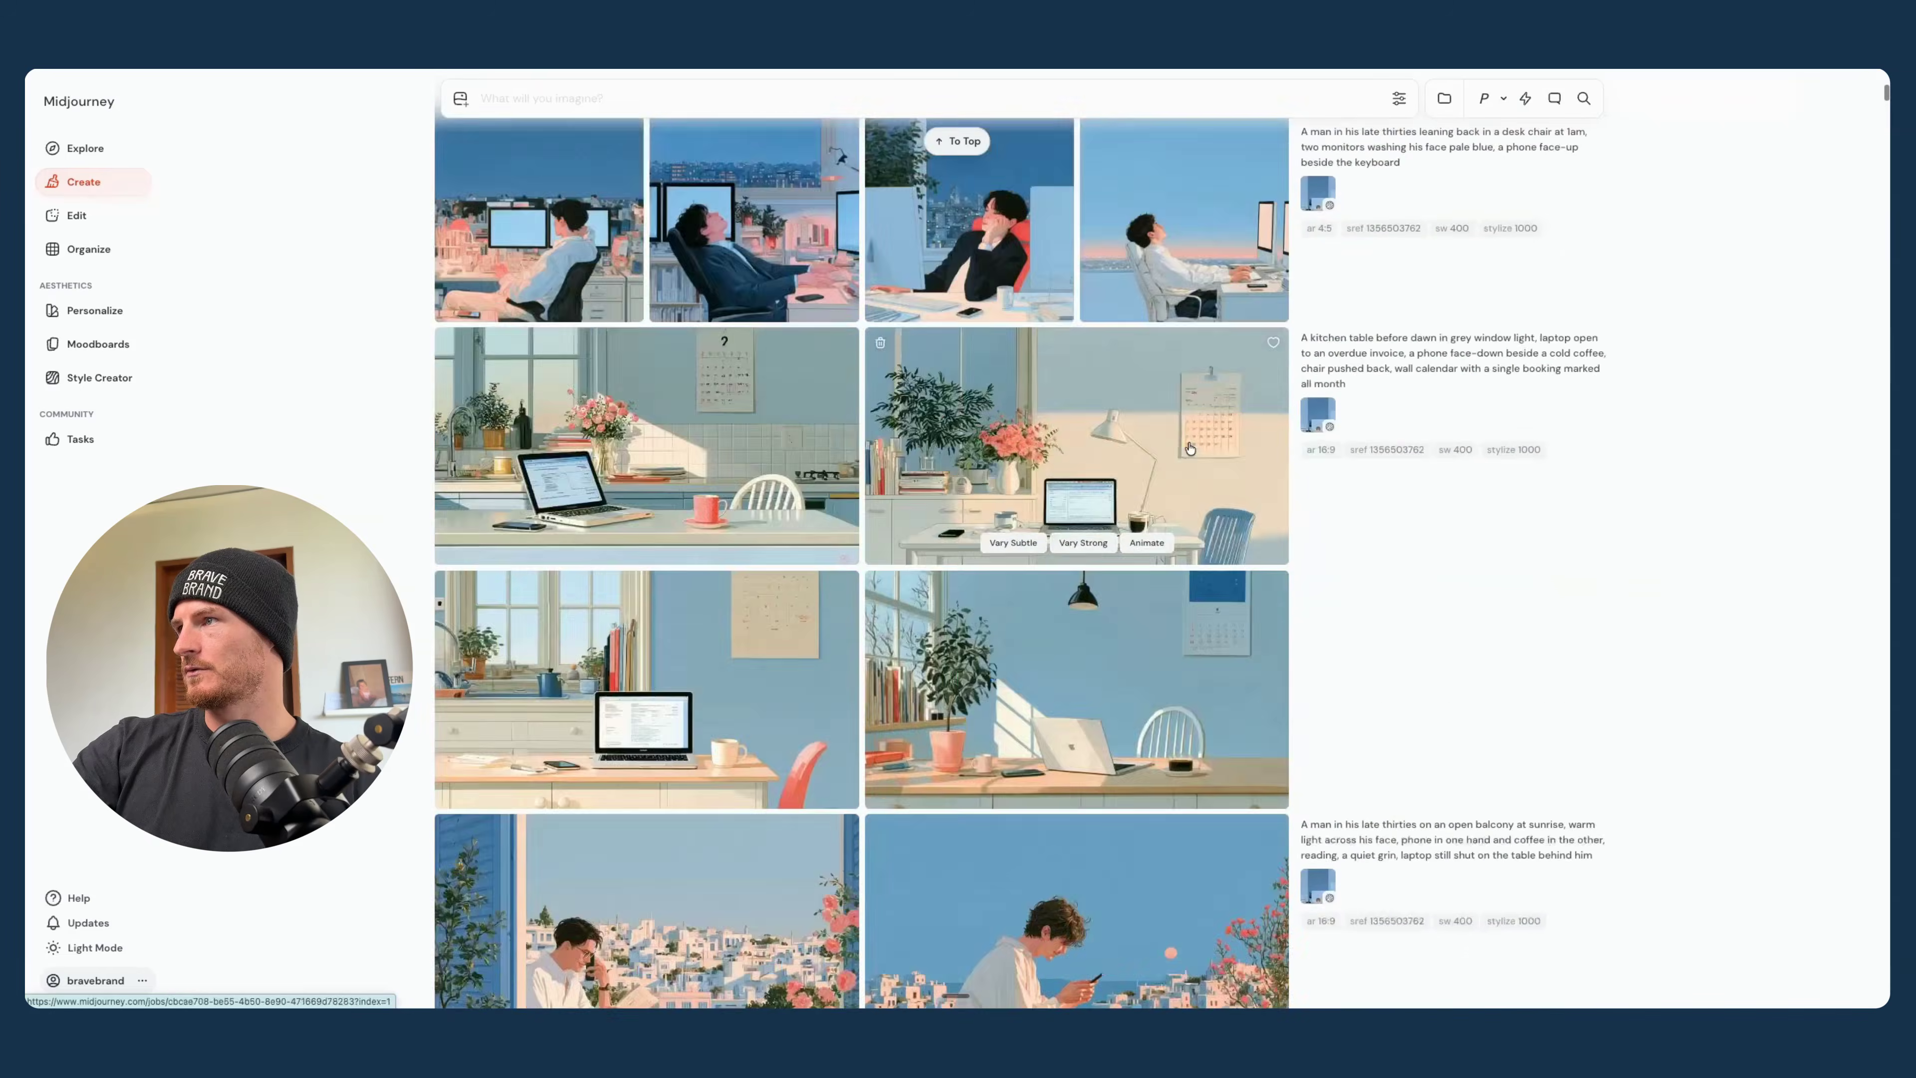
scroll(1190, 448, "down", 20)
scroll(1190, 448, "up", 20)
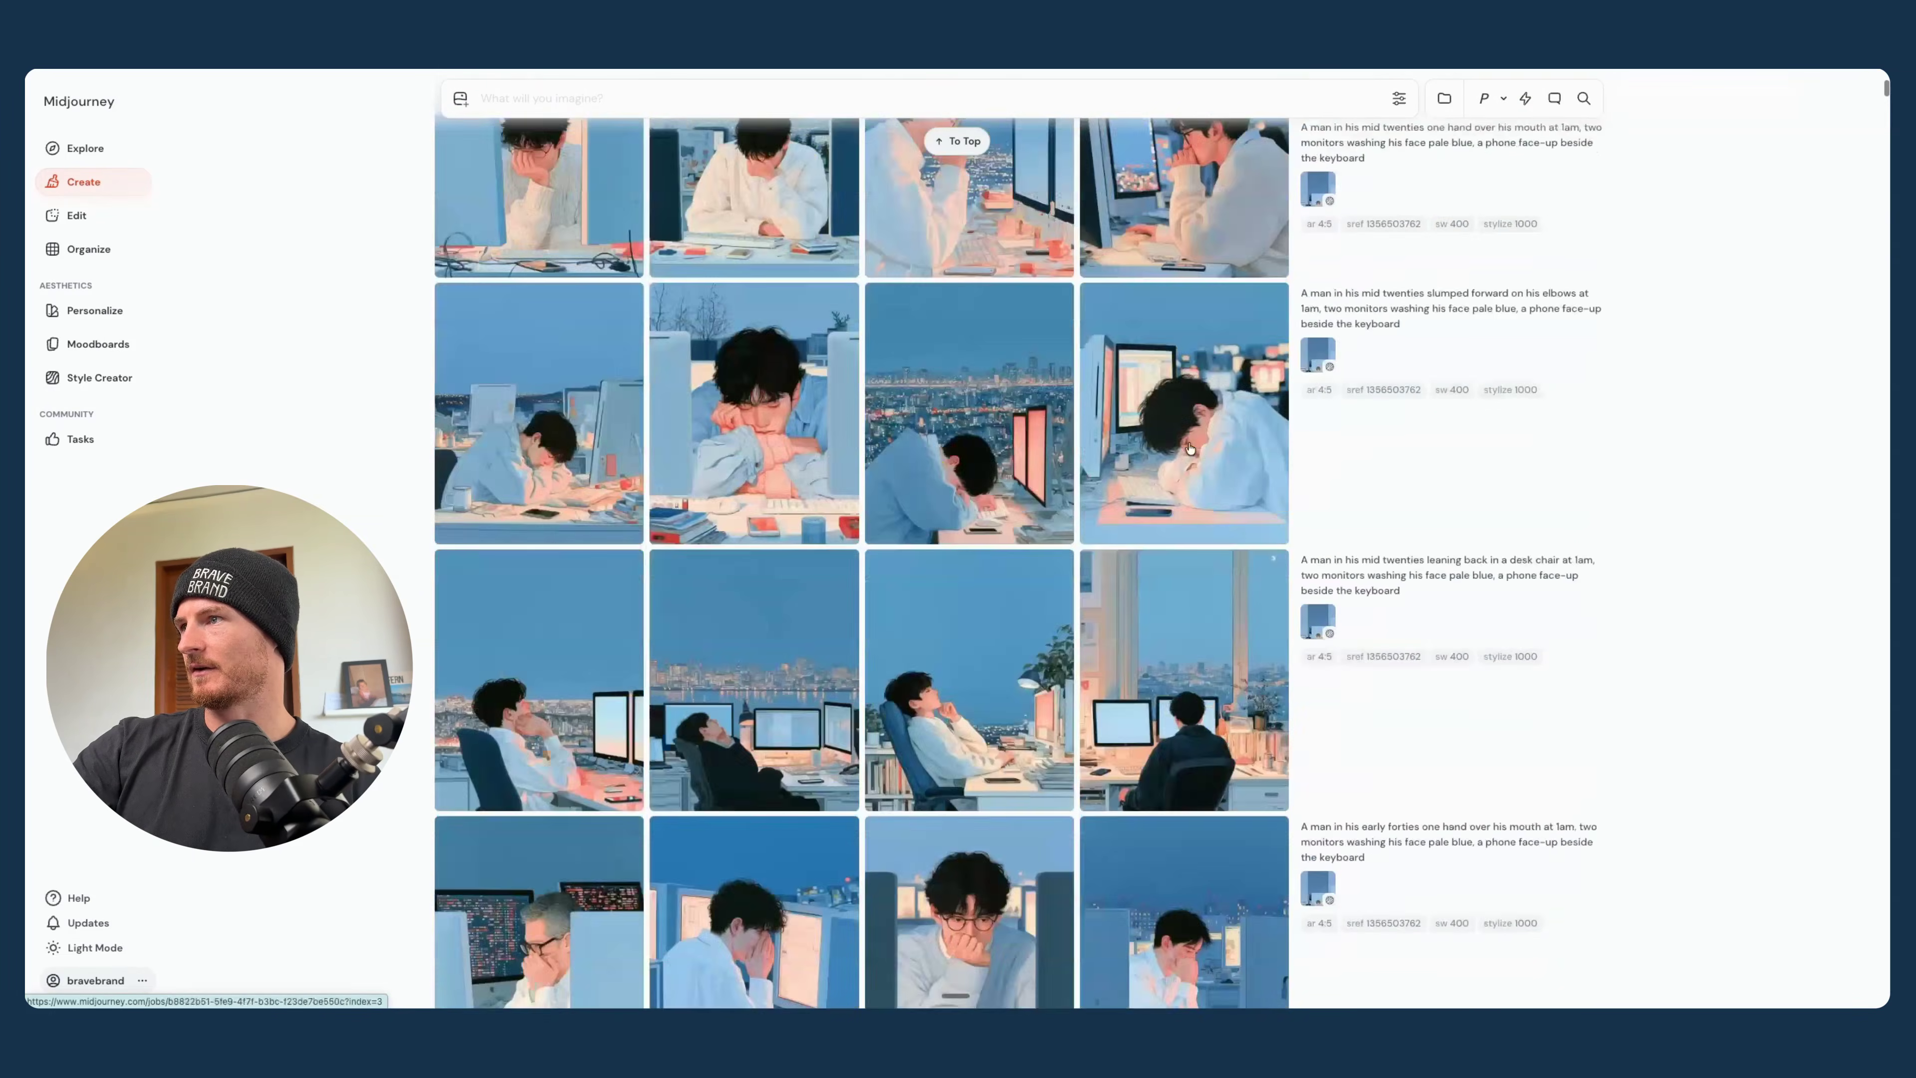
scroll(1189, 448, "up", 8)
scroll(1190, 448, "down", 7)
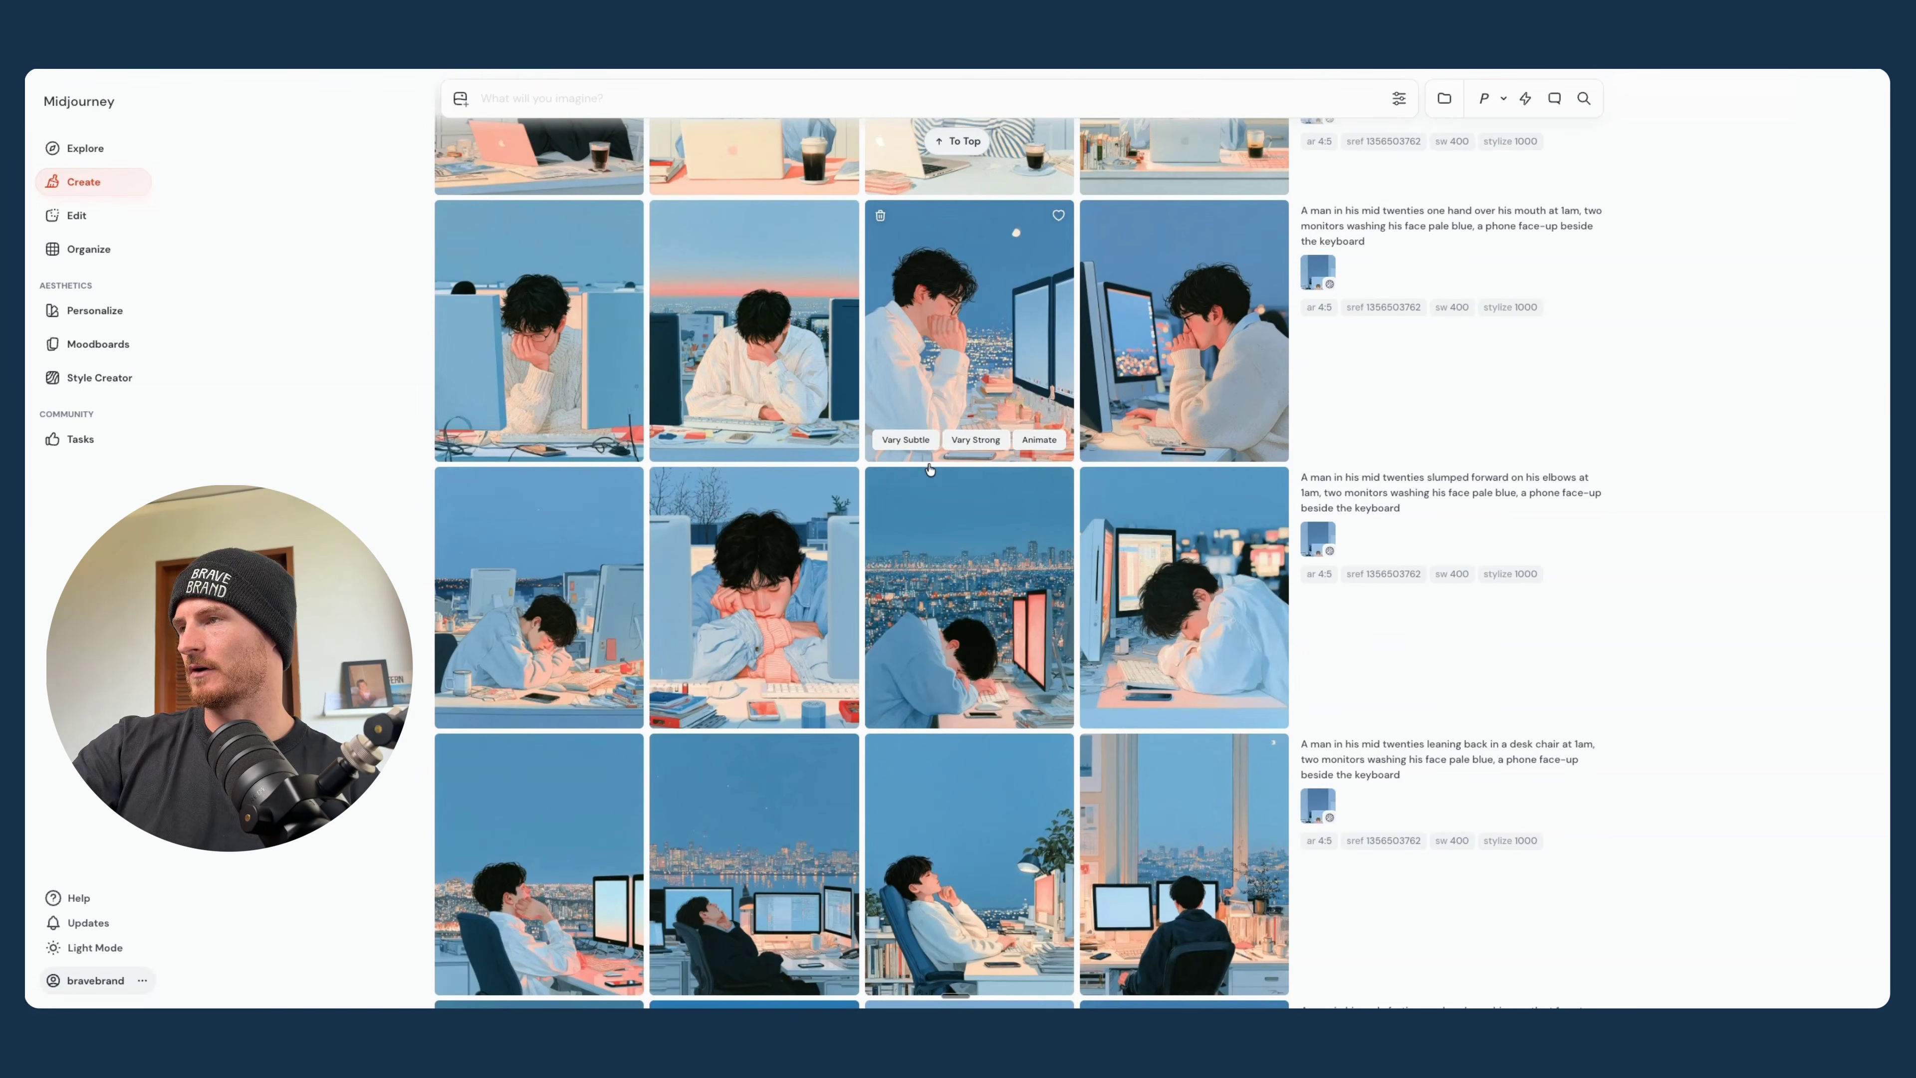
scroll(1031, 535, "up", 8)
scroll(1025, 528, "down", 11)
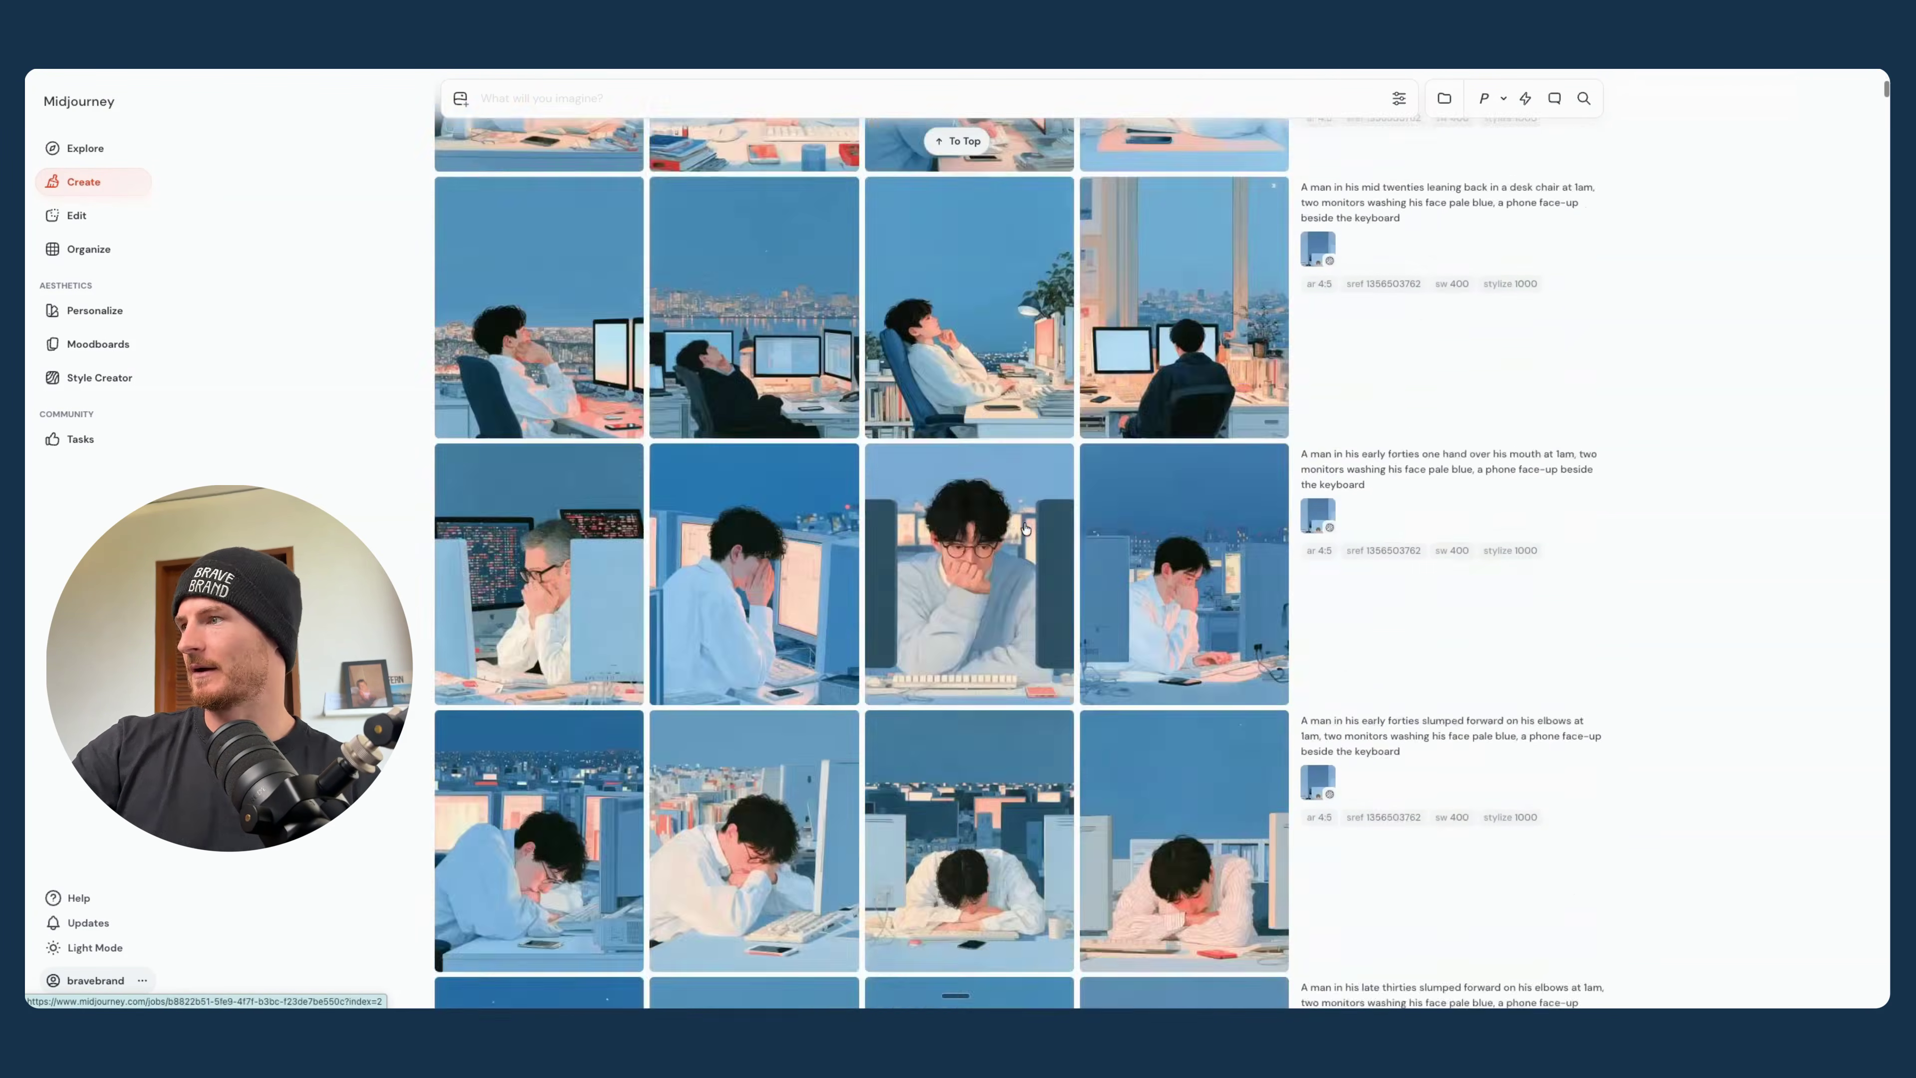
scroll(1479, 555, "down", 20)
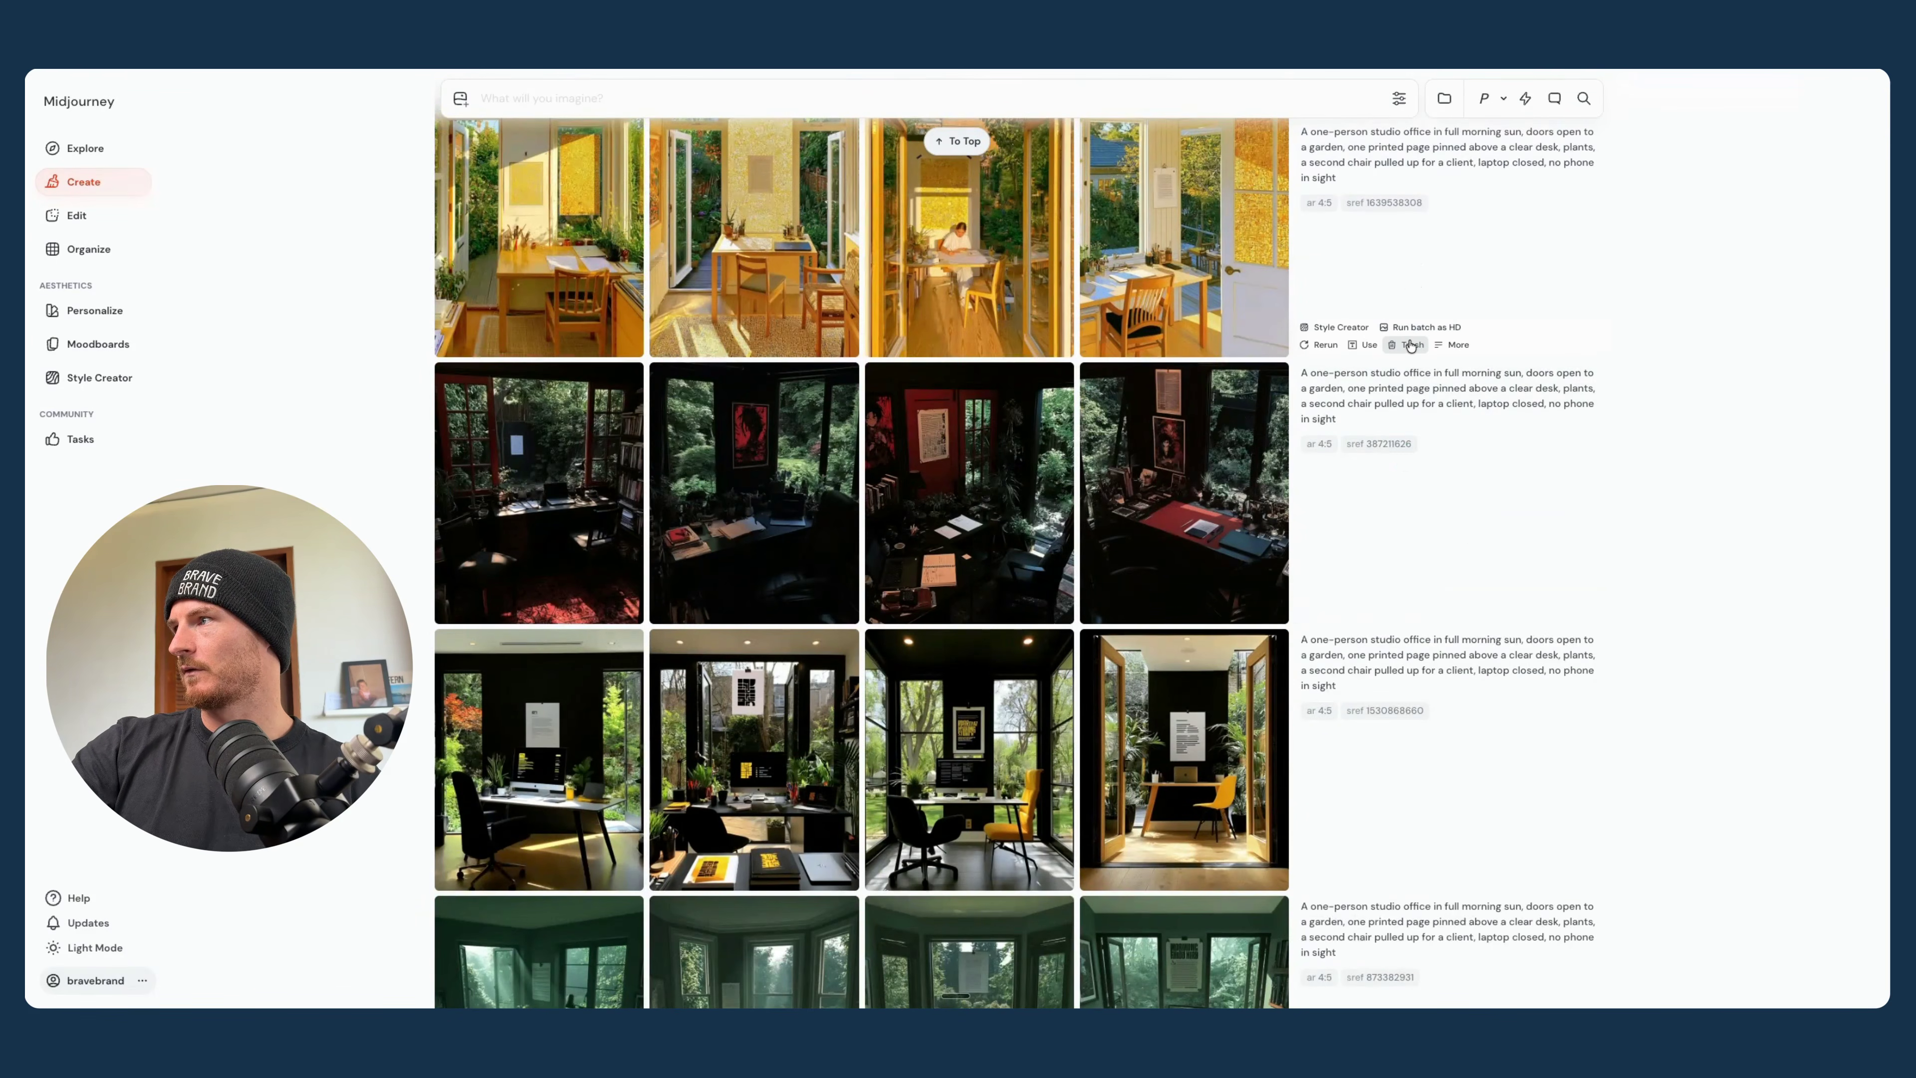
- Trash the older 4:5 style-test batches of the studio office, home-office desk, sunrise balcony, spare-bedroom office and desk-chair prompts
left_click(1410, 345)
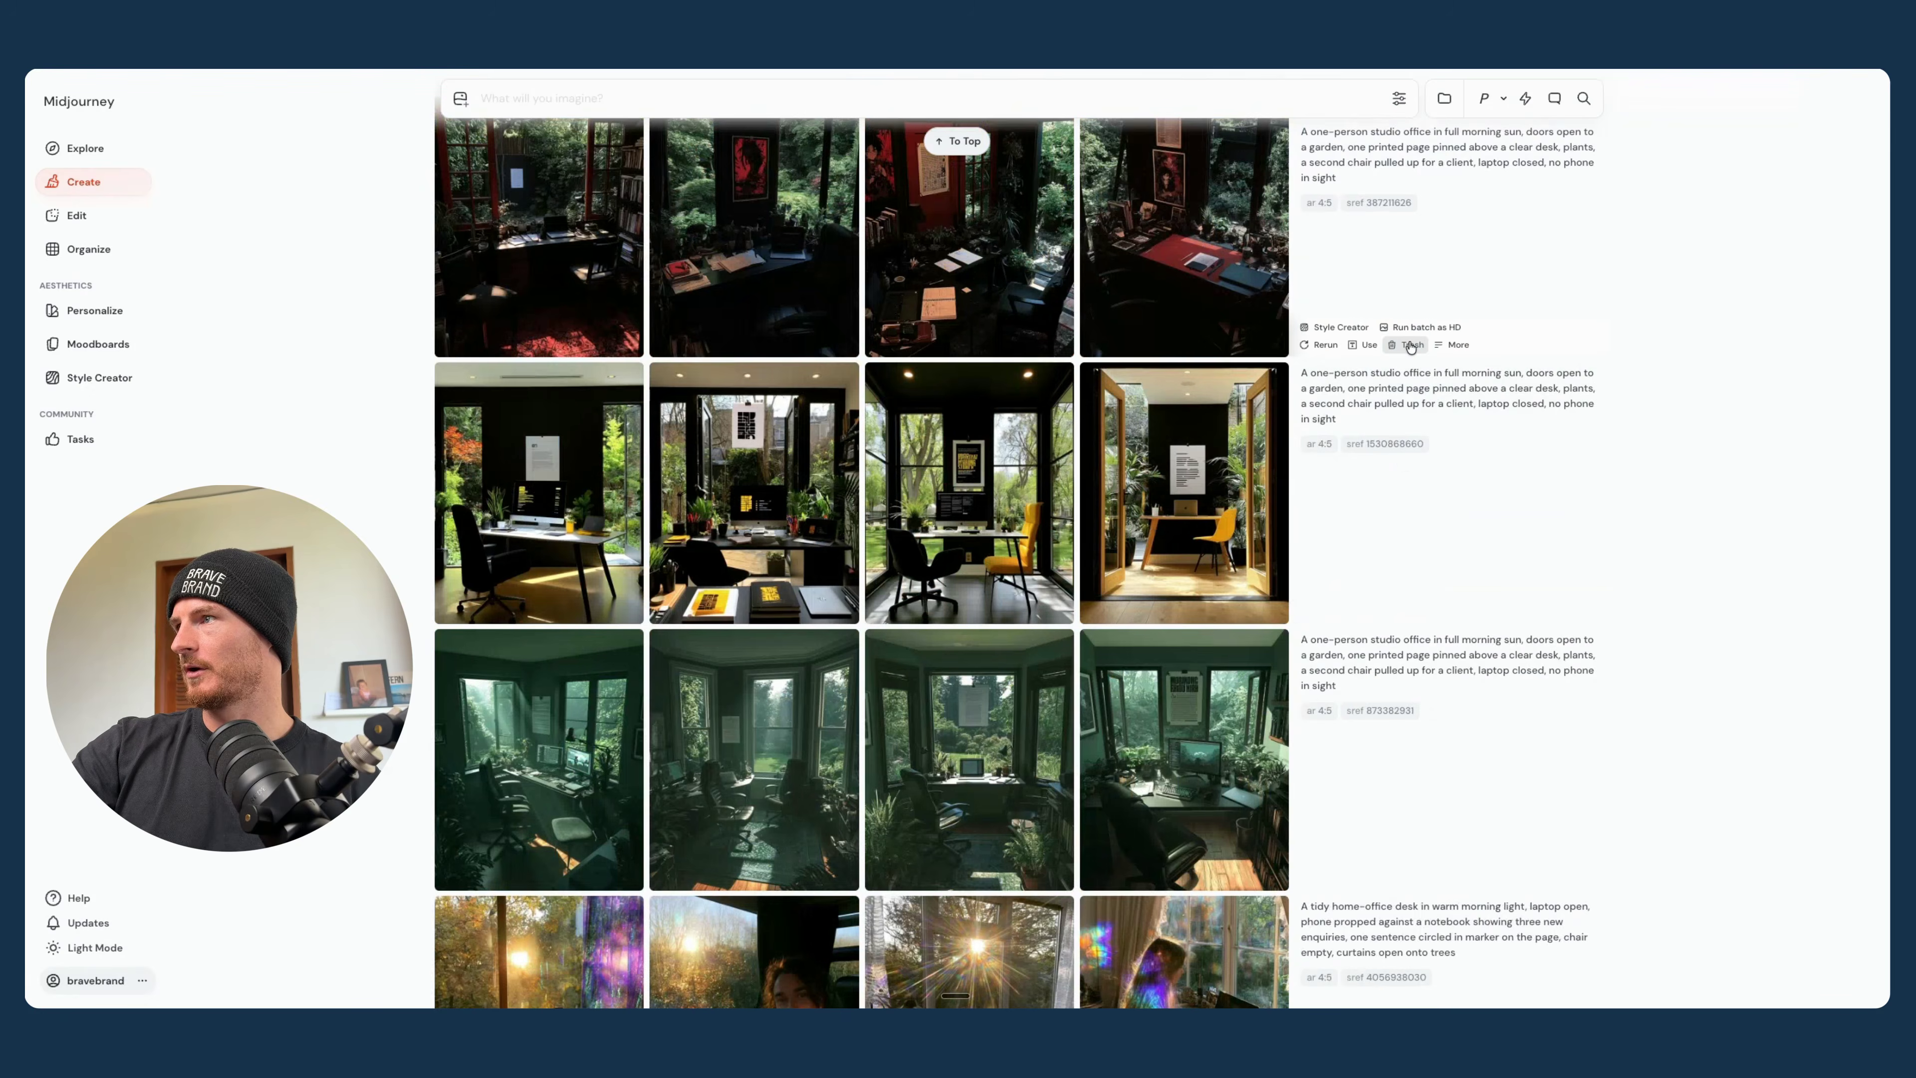
left_click(1410, 346)
left_click(1410, 346)
left_click(1410, 345)
left_click(1410, 345)
left_click(1410, 346)
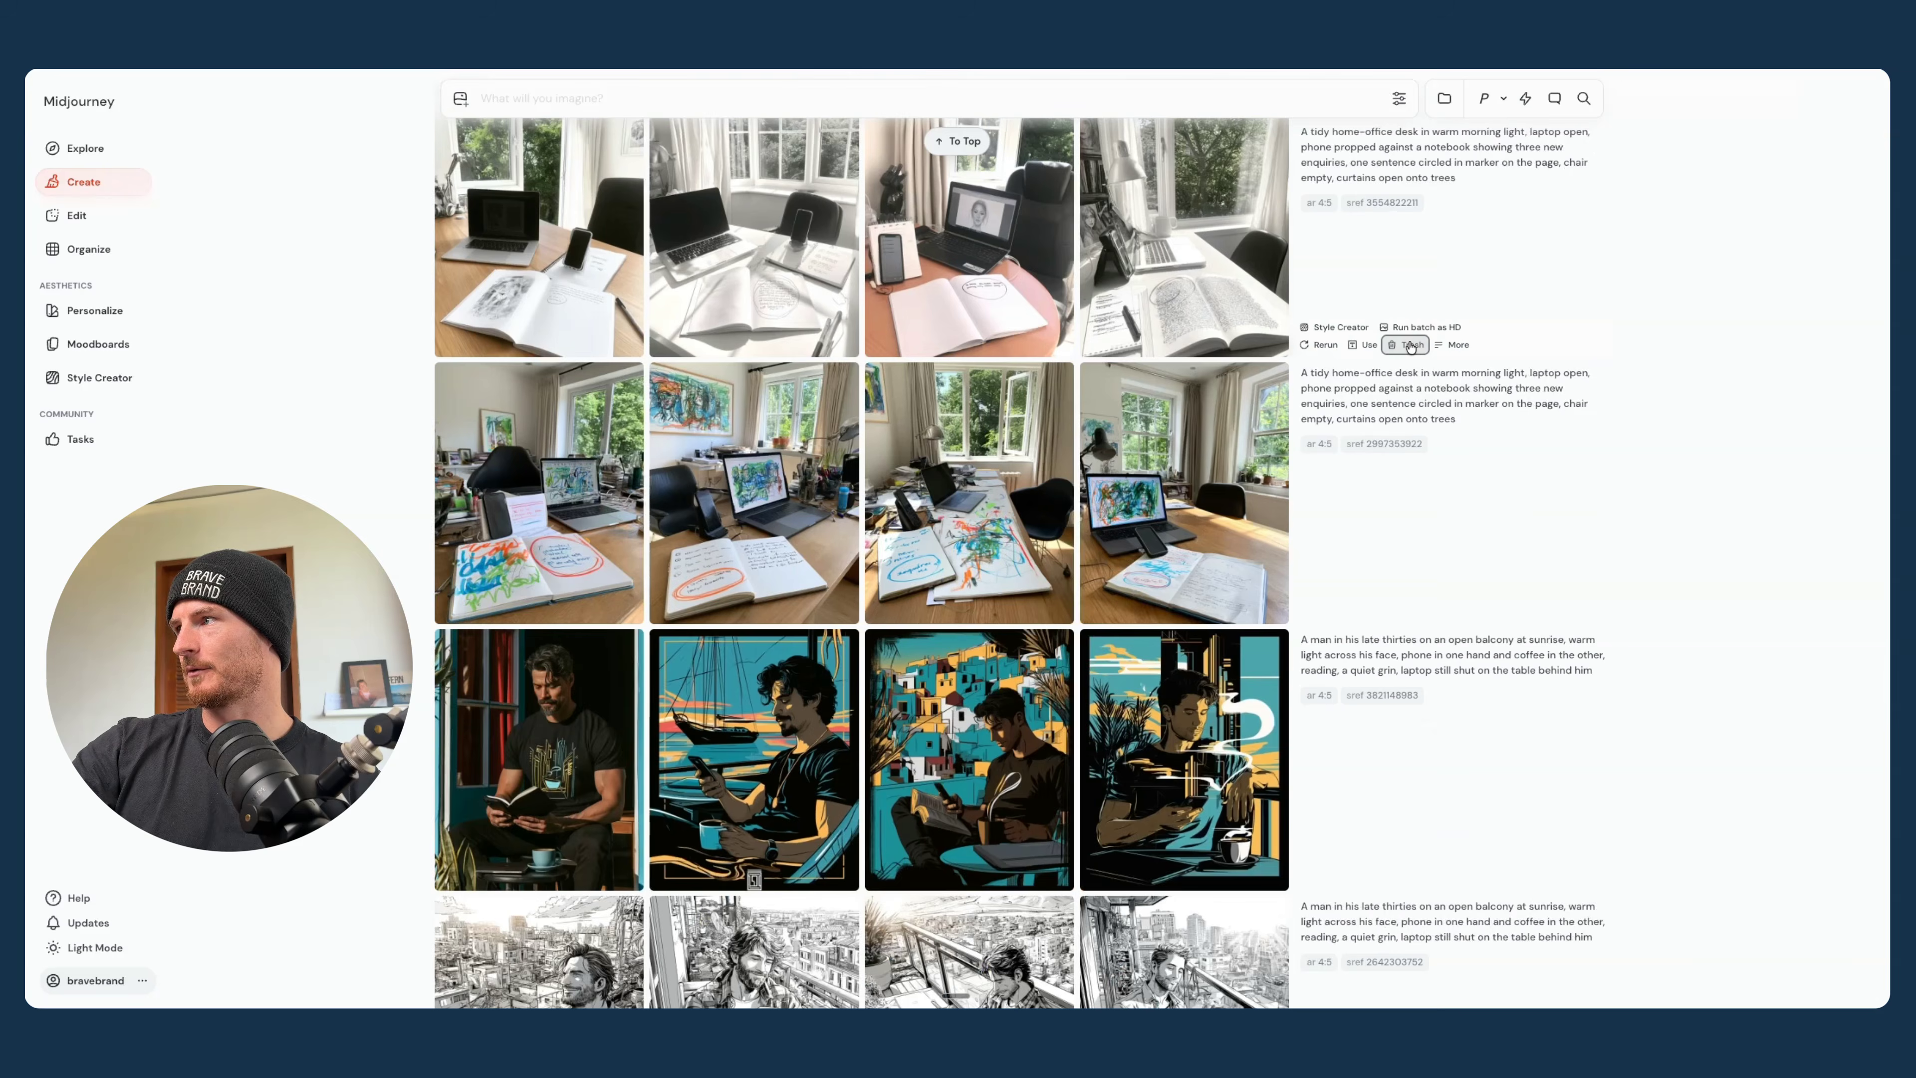
left_click(1410, 346)
left_click(1410, 345)
left_click(1410, 346)
left_click(1410, 346)
left_click(1410, 346)
left_click(1411, 346)
left_click(1410, 346)
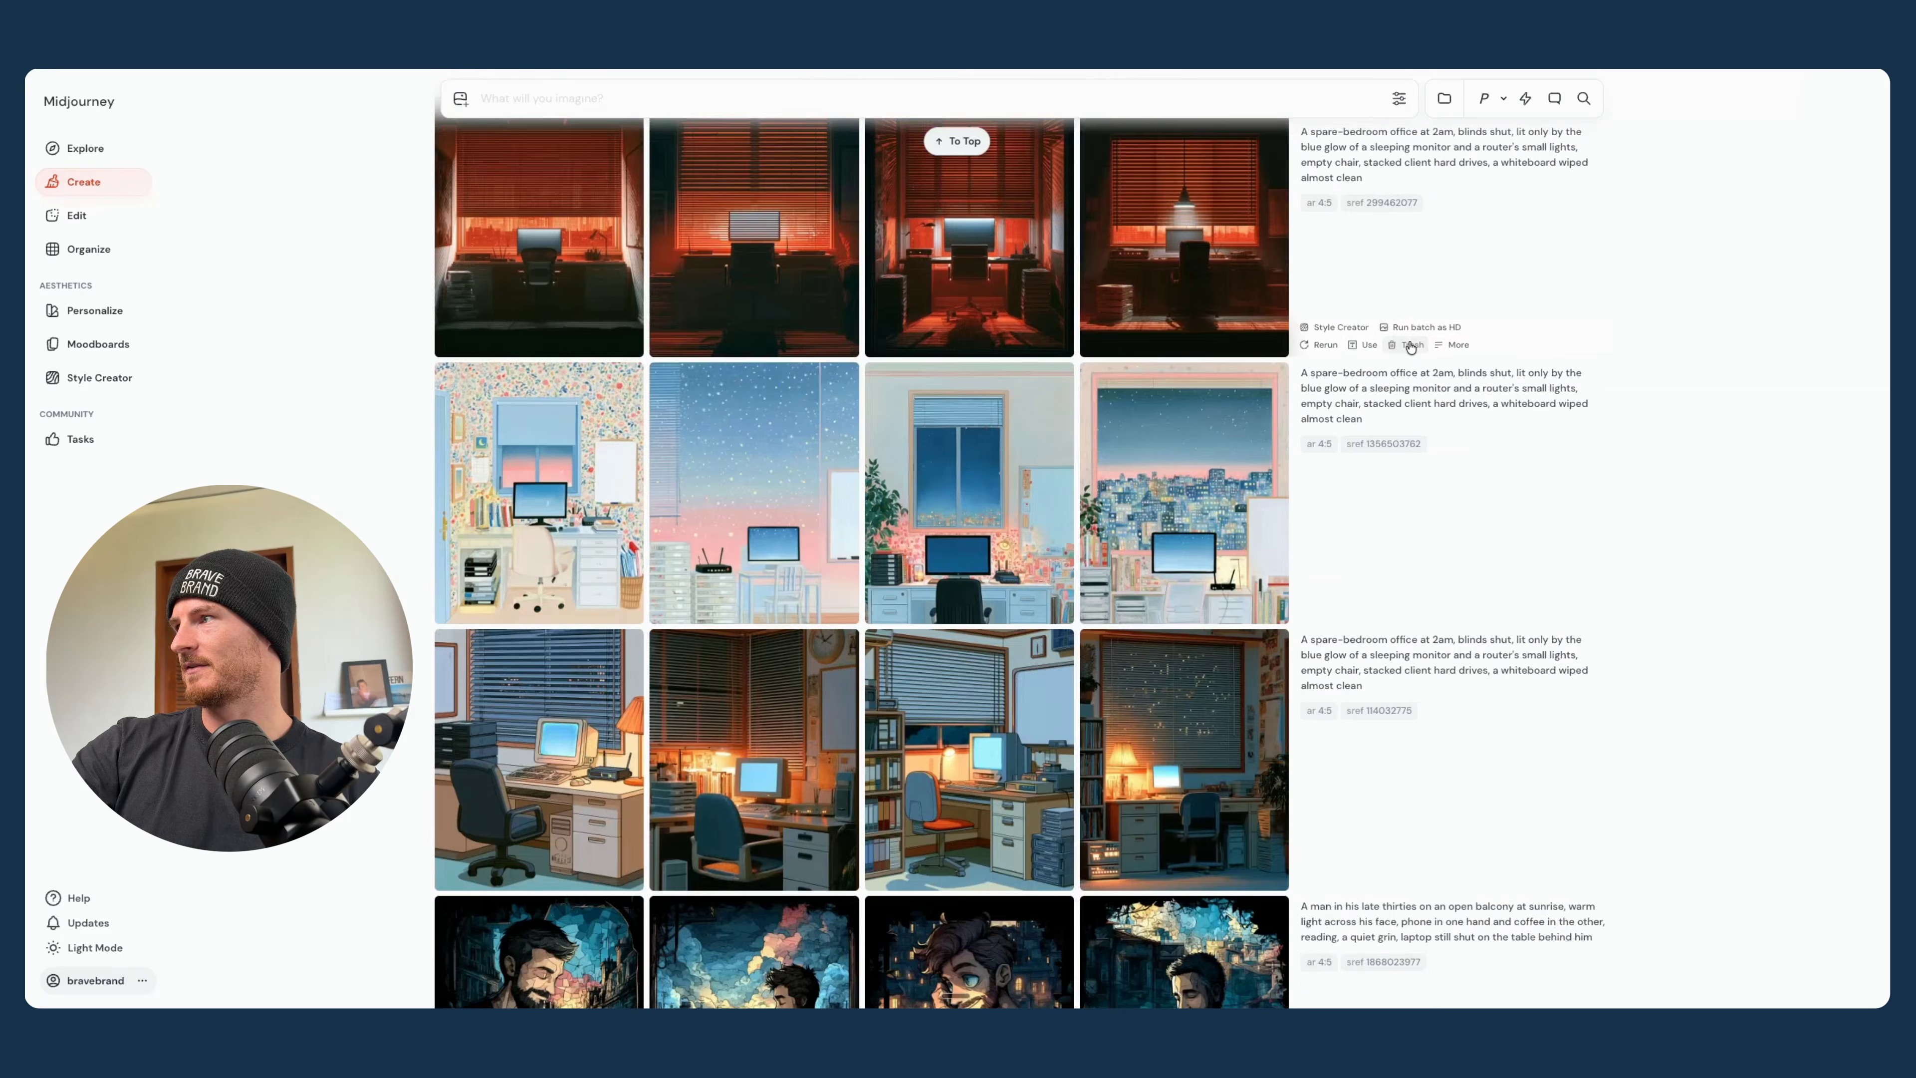
left_click(1410, 346)
left_click(1410, 346)
left_click(1410, 346)
left_click(1410, 345)
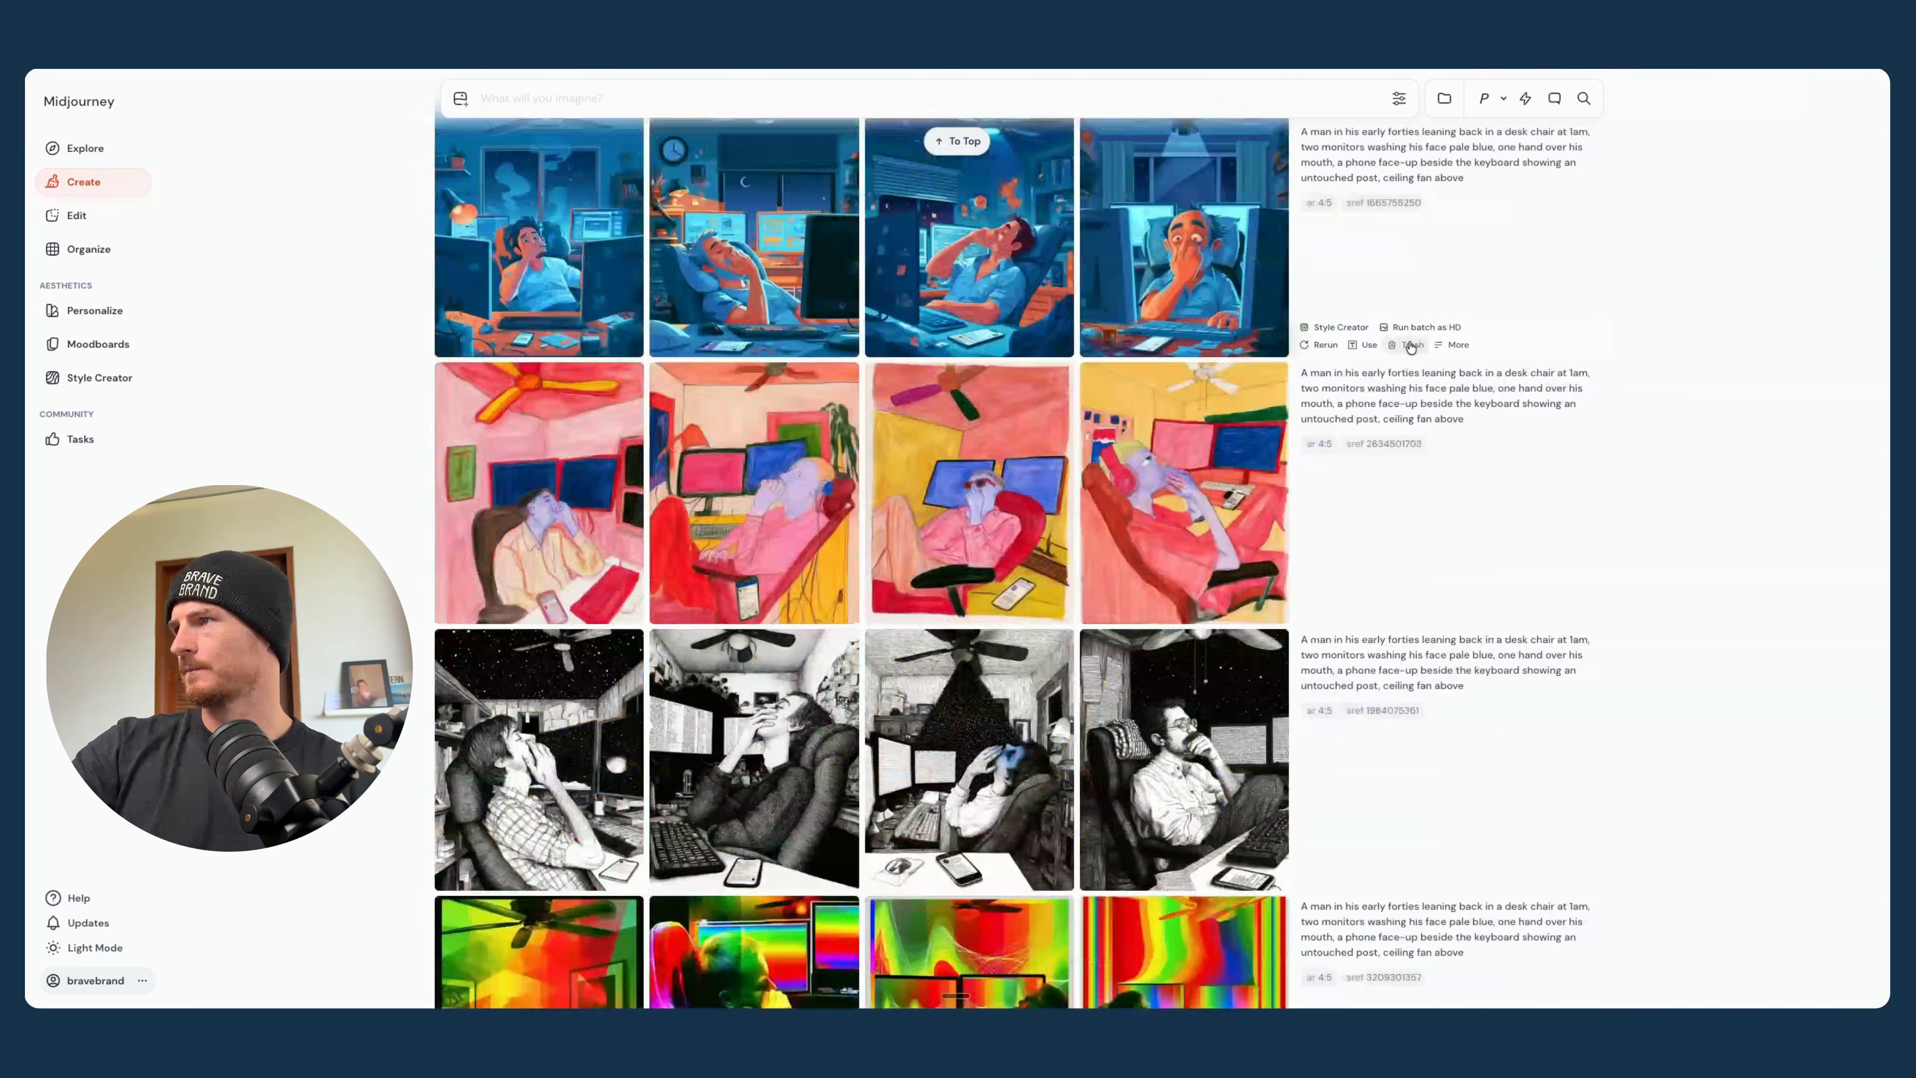
left_click(1410, 346)
left_click(1410, 346)
- Open the Organize gallery, select all of today's images to check the bulk selection, and clear the selection
scroll(867, 311, "up", 20)
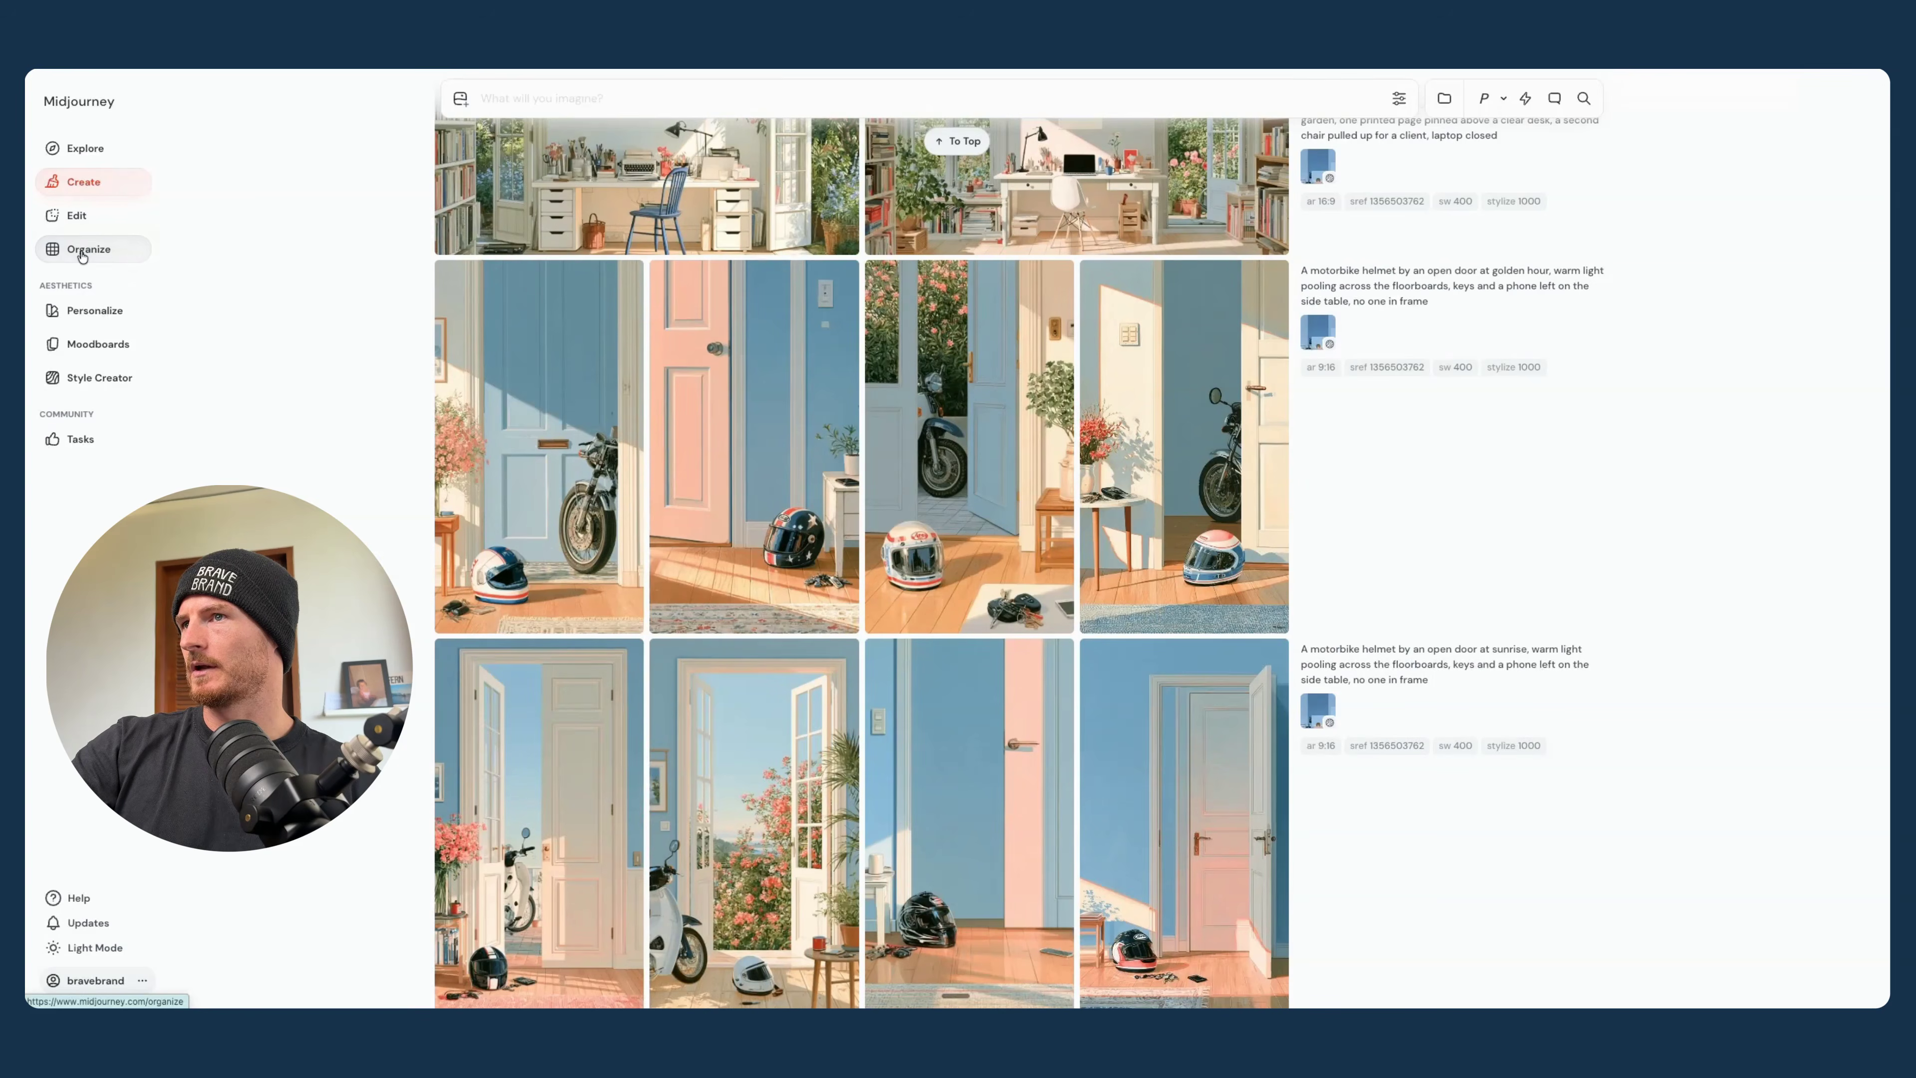
left_click(81, 242)
left_click(485, 158)
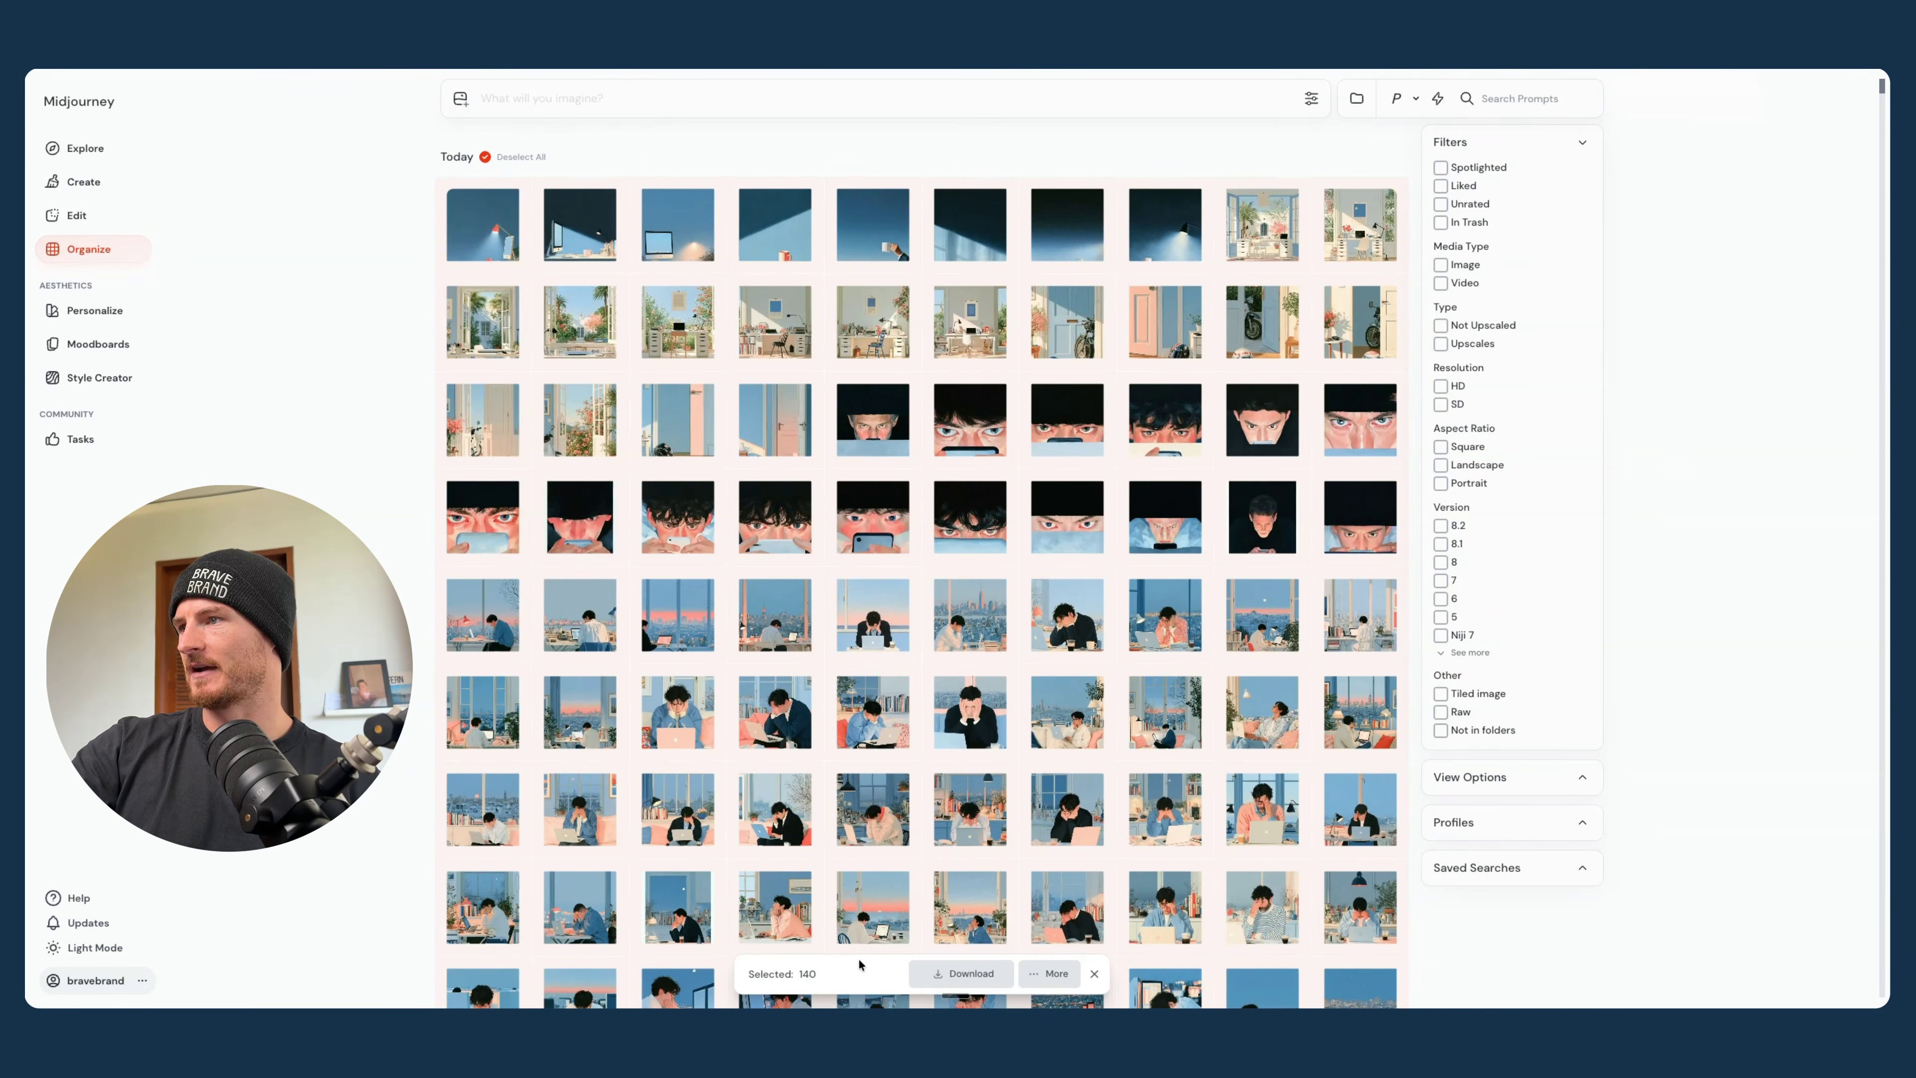
scroll(1012, 716, "down", 20)
scroll(1013, 716, "up", 18)
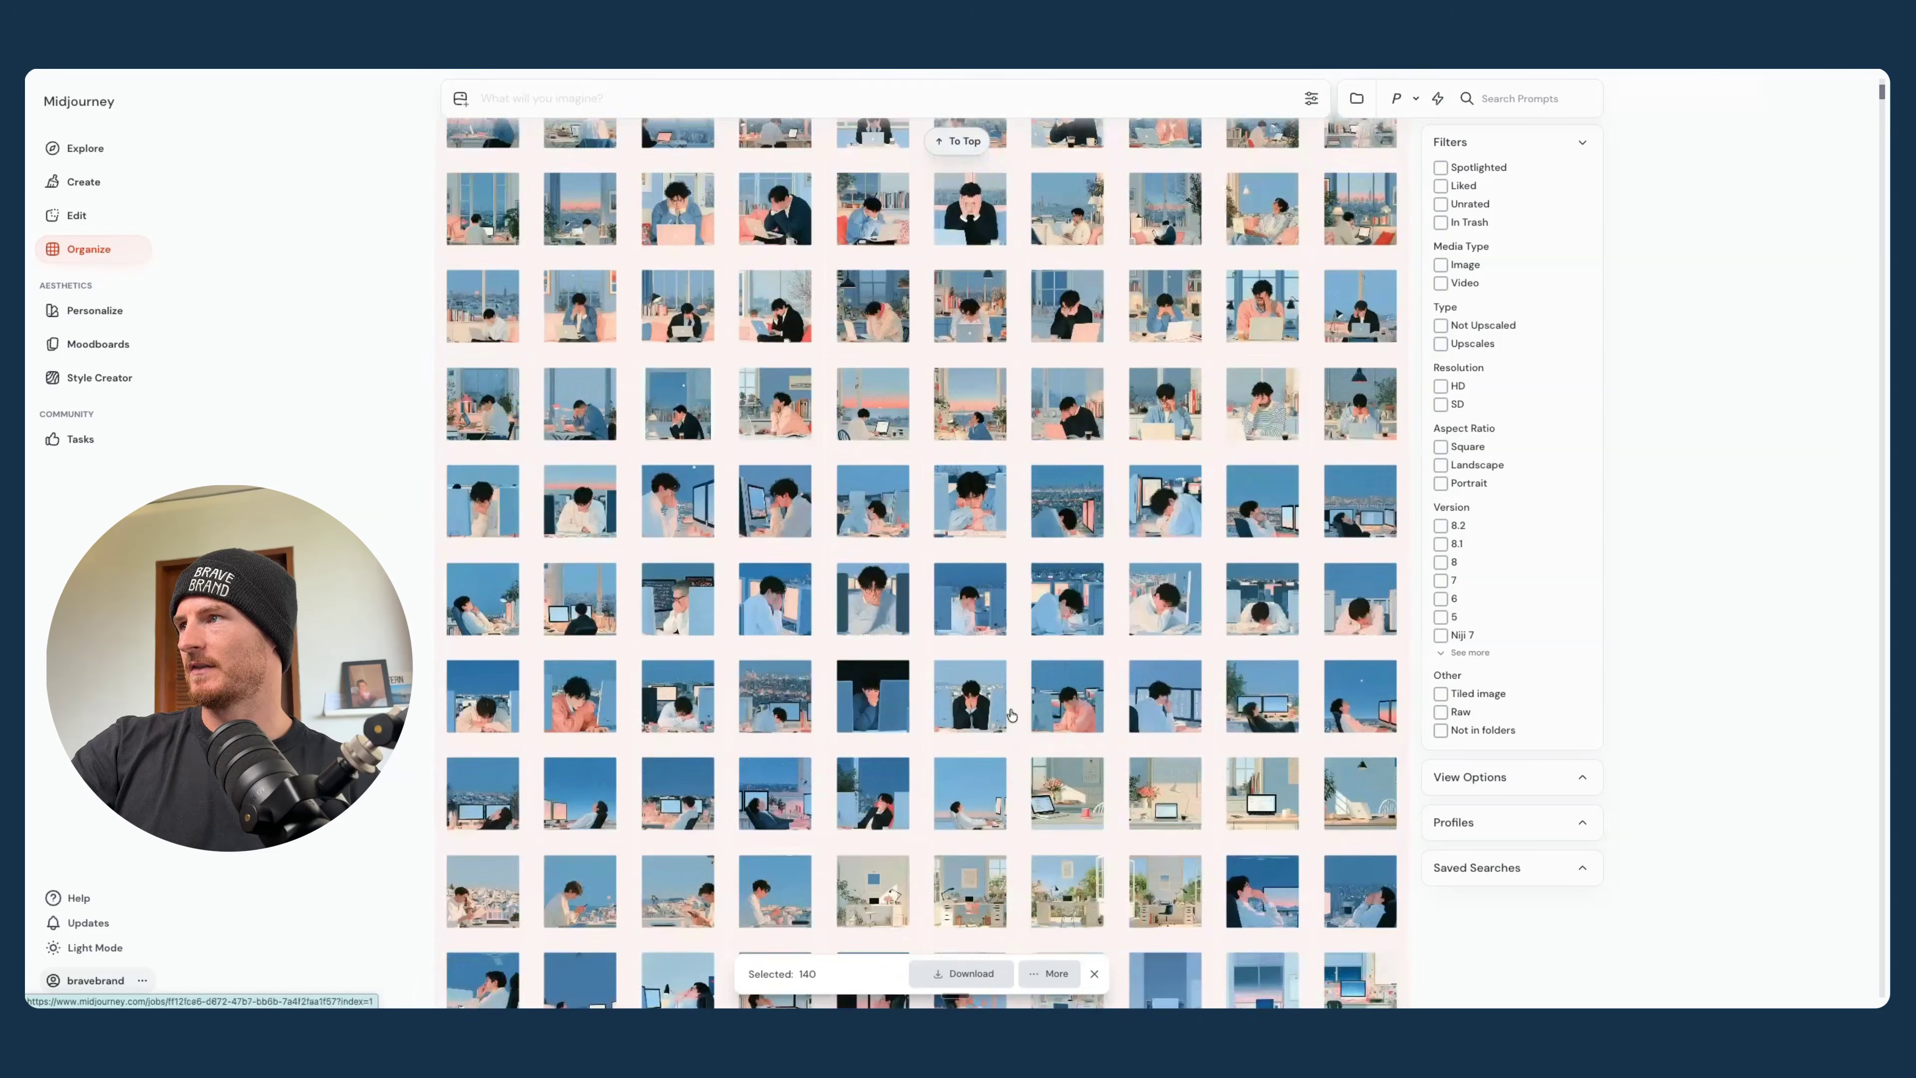
scroll(1012, 715, "up", 8)
left_click(1094, 973)
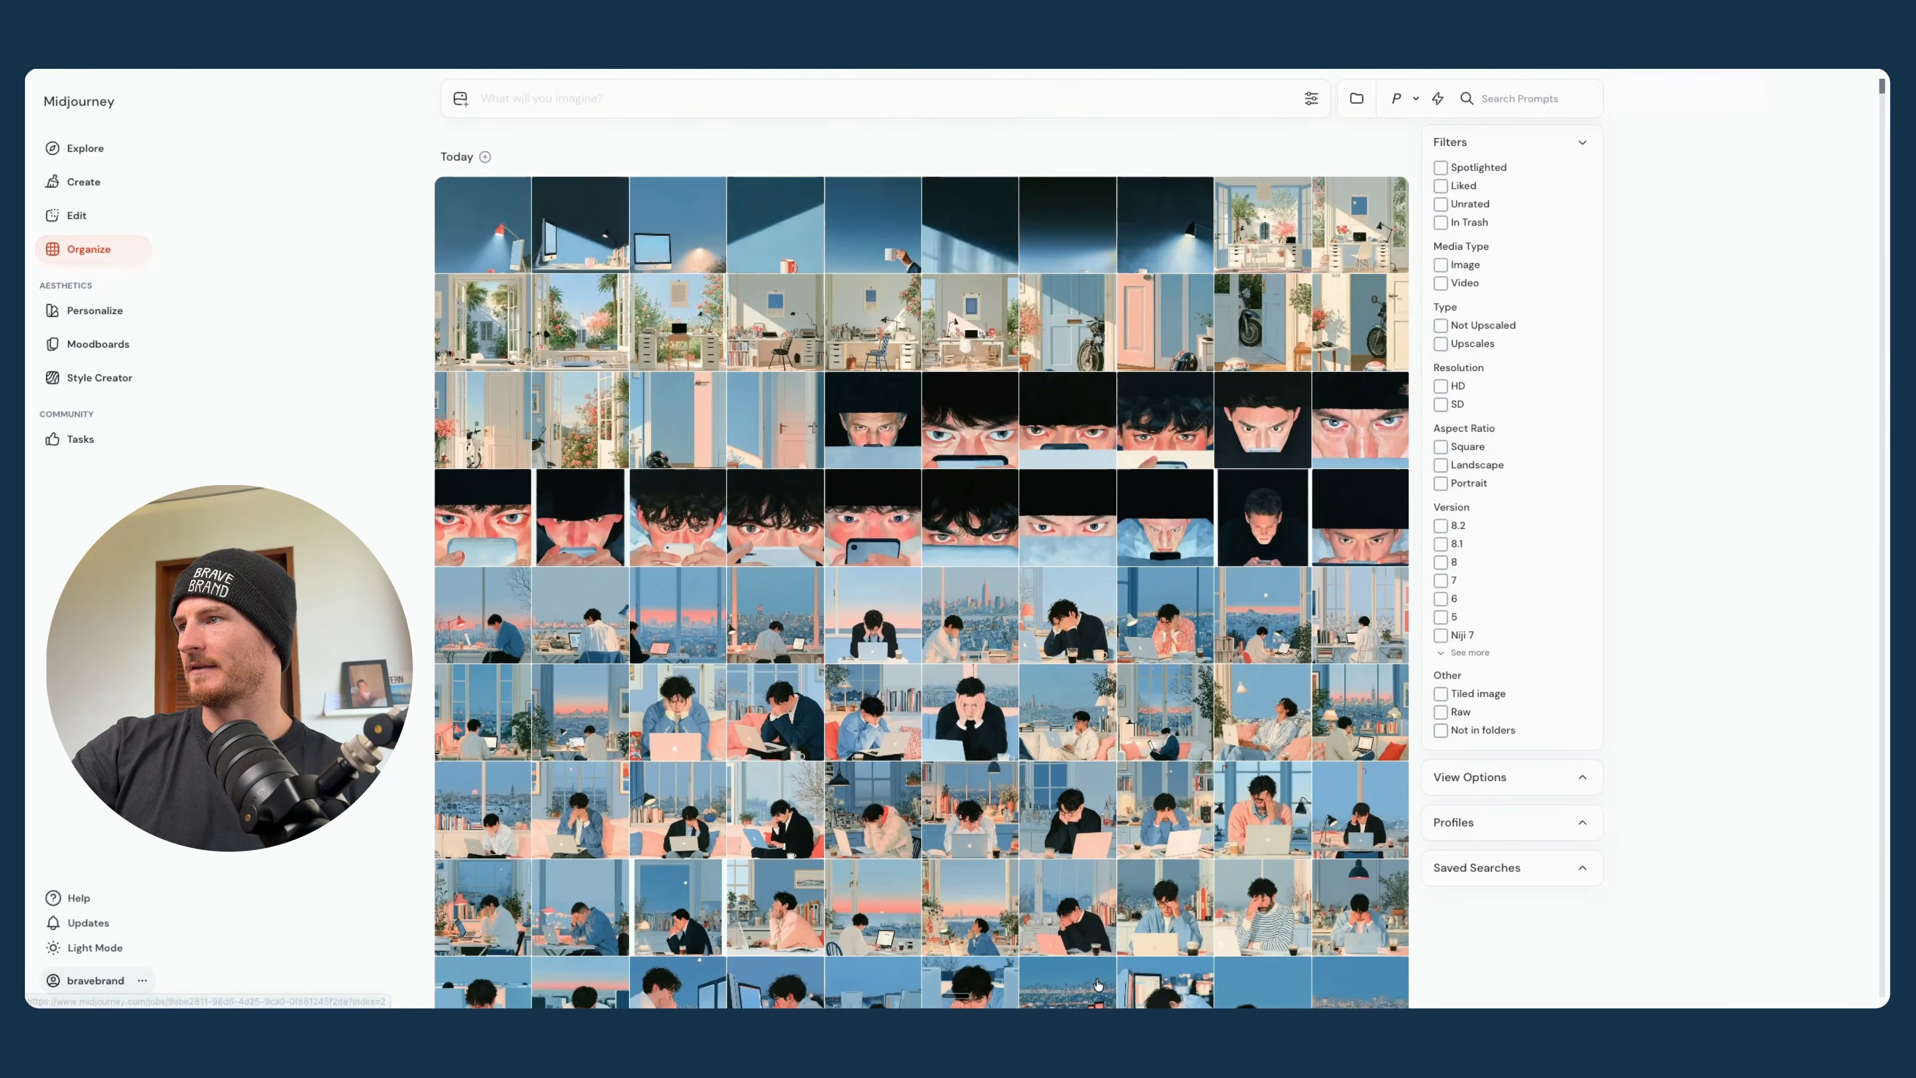
- Find the red-and-blue images in the gallery, enlarge the silhouette slumped in a chair, and browse through to the laughing man
scroll(1097, 984, "down", 20)
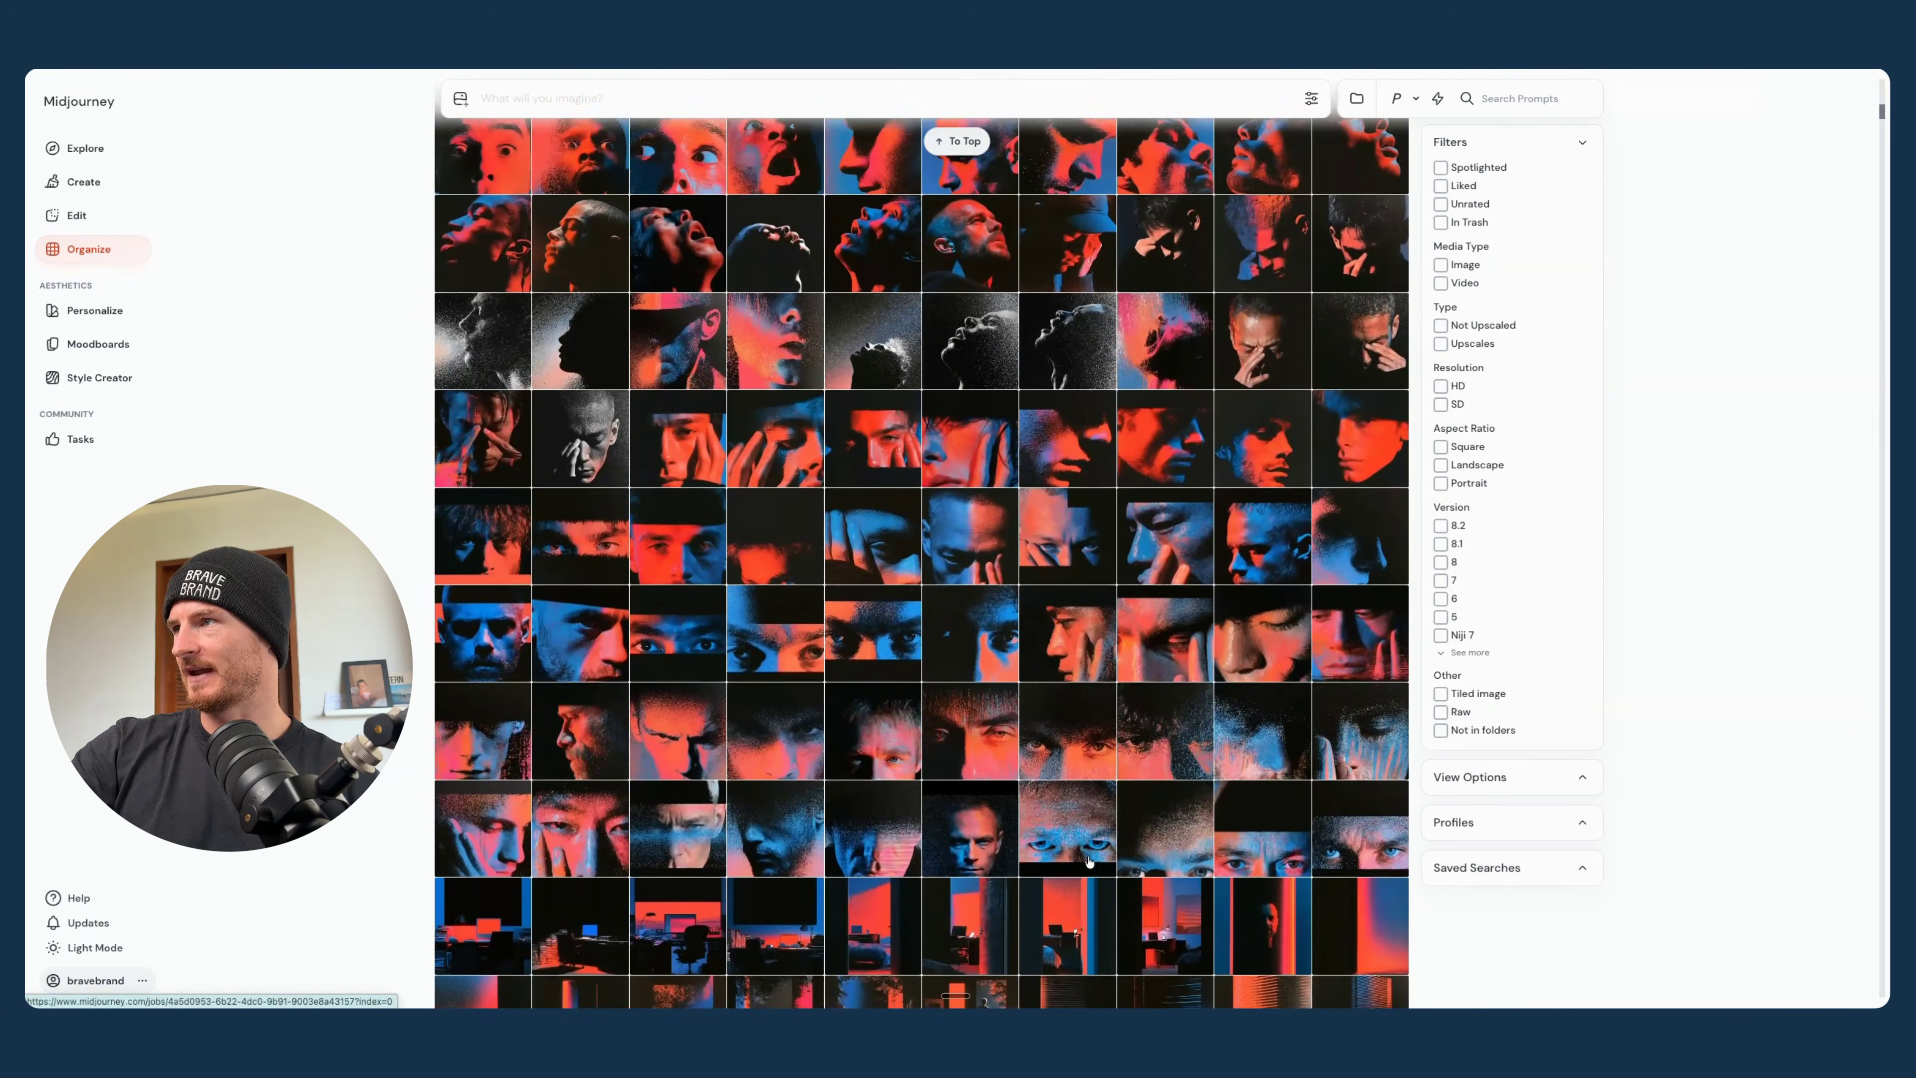
scroll(1089, 861, "up", 6)
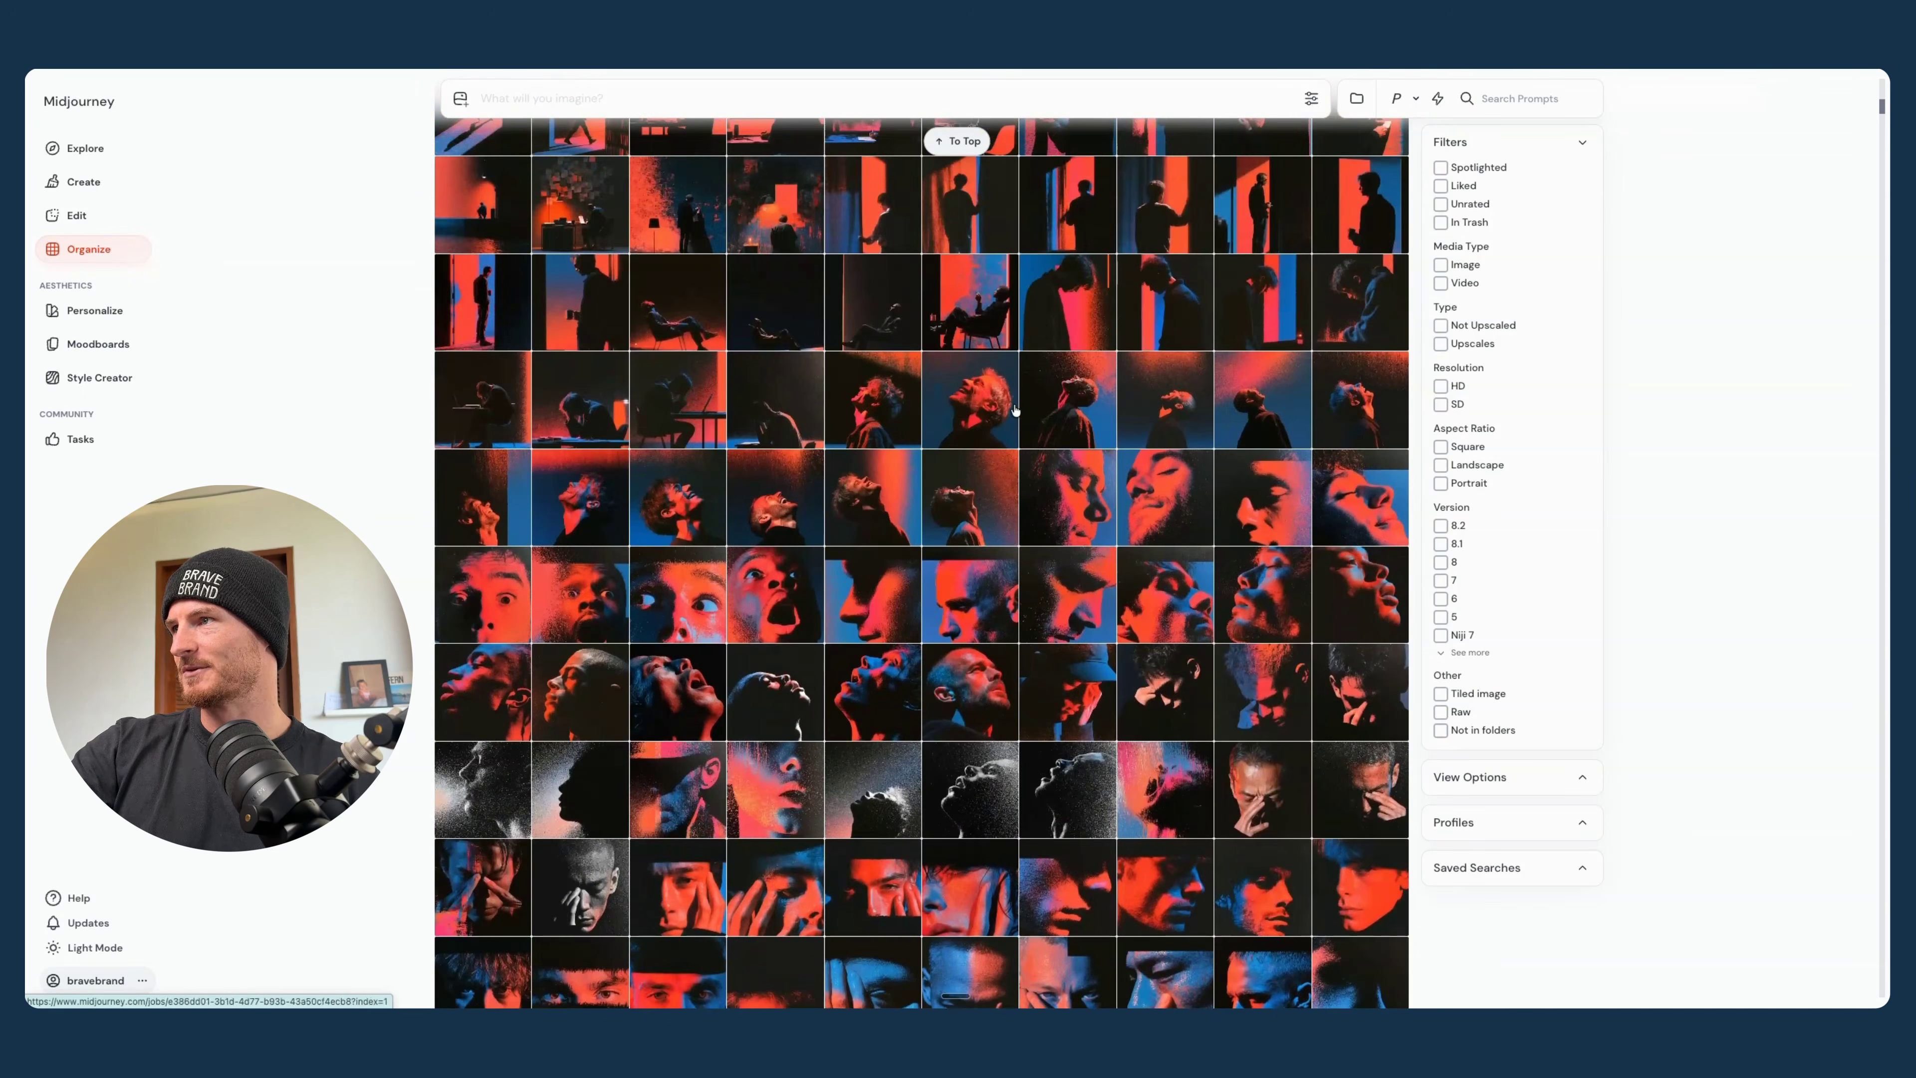
left_click(768, 300)
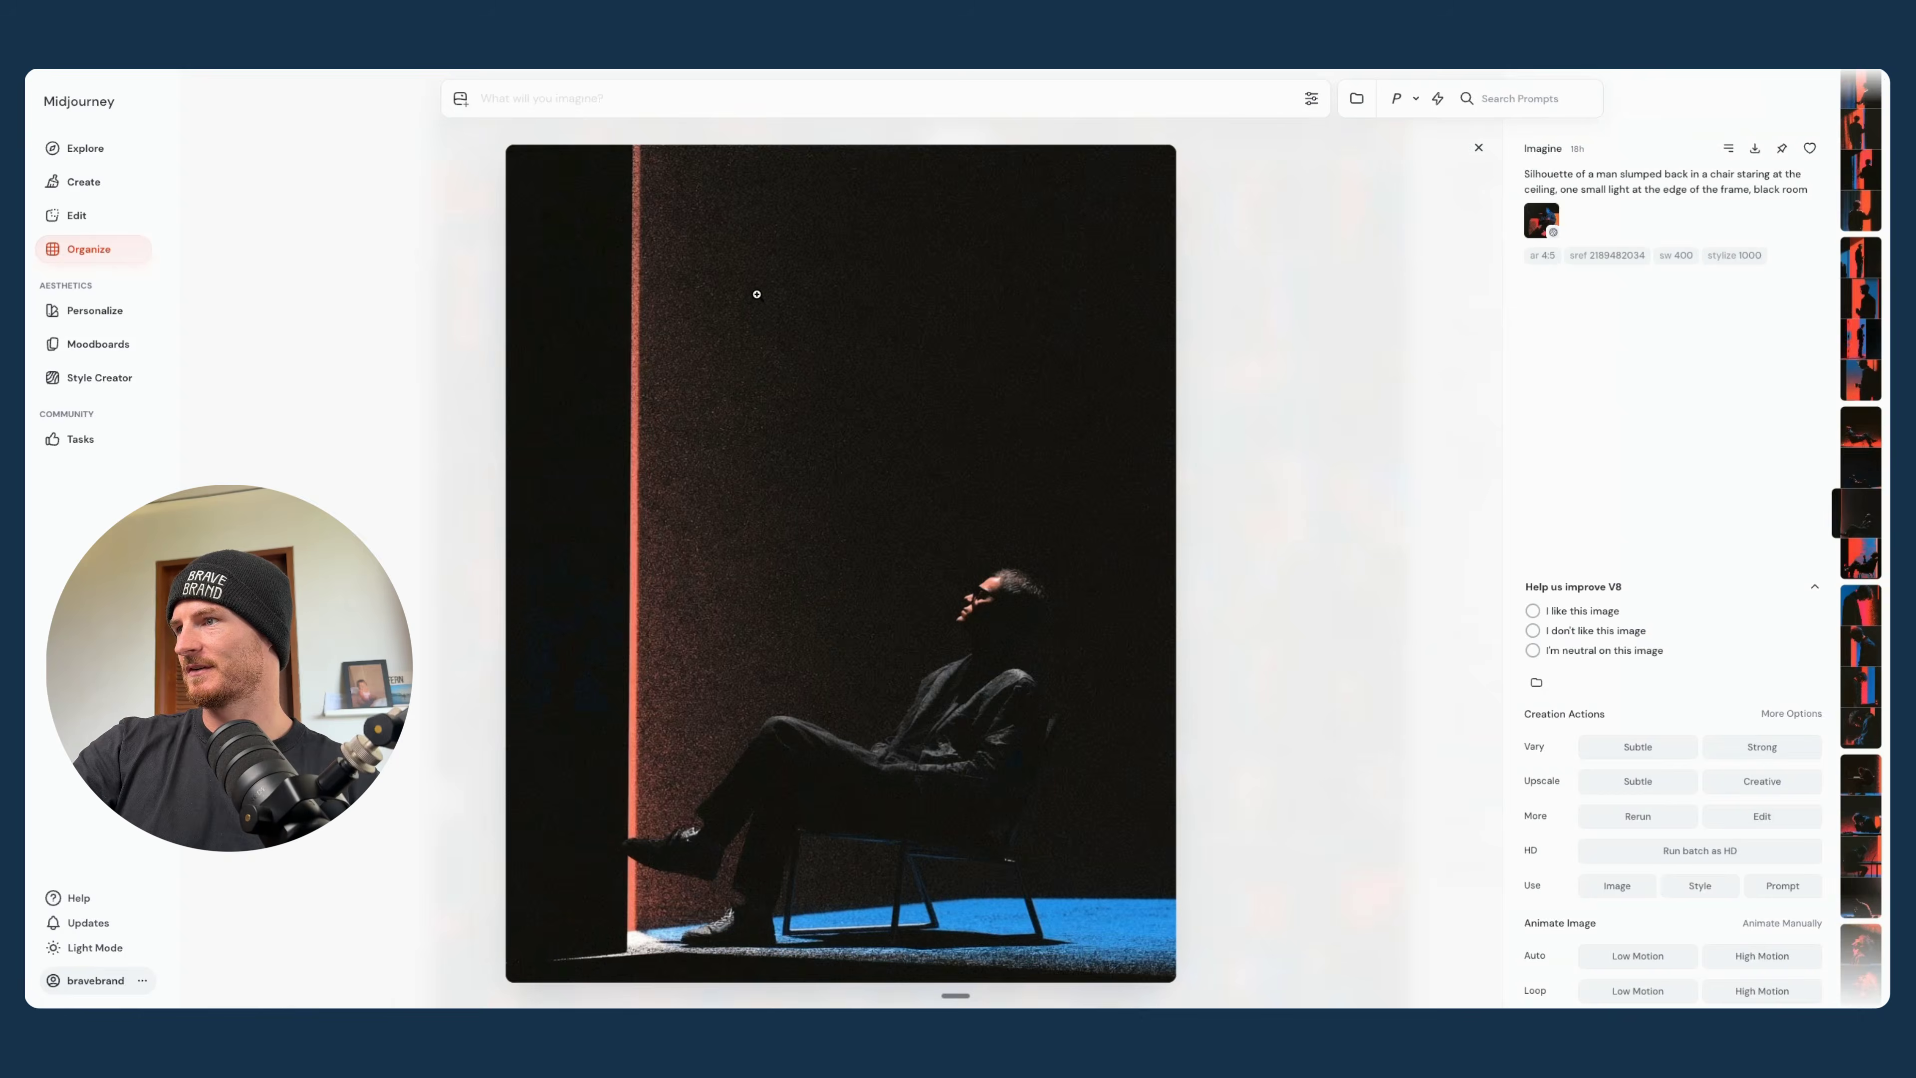
key("Right")
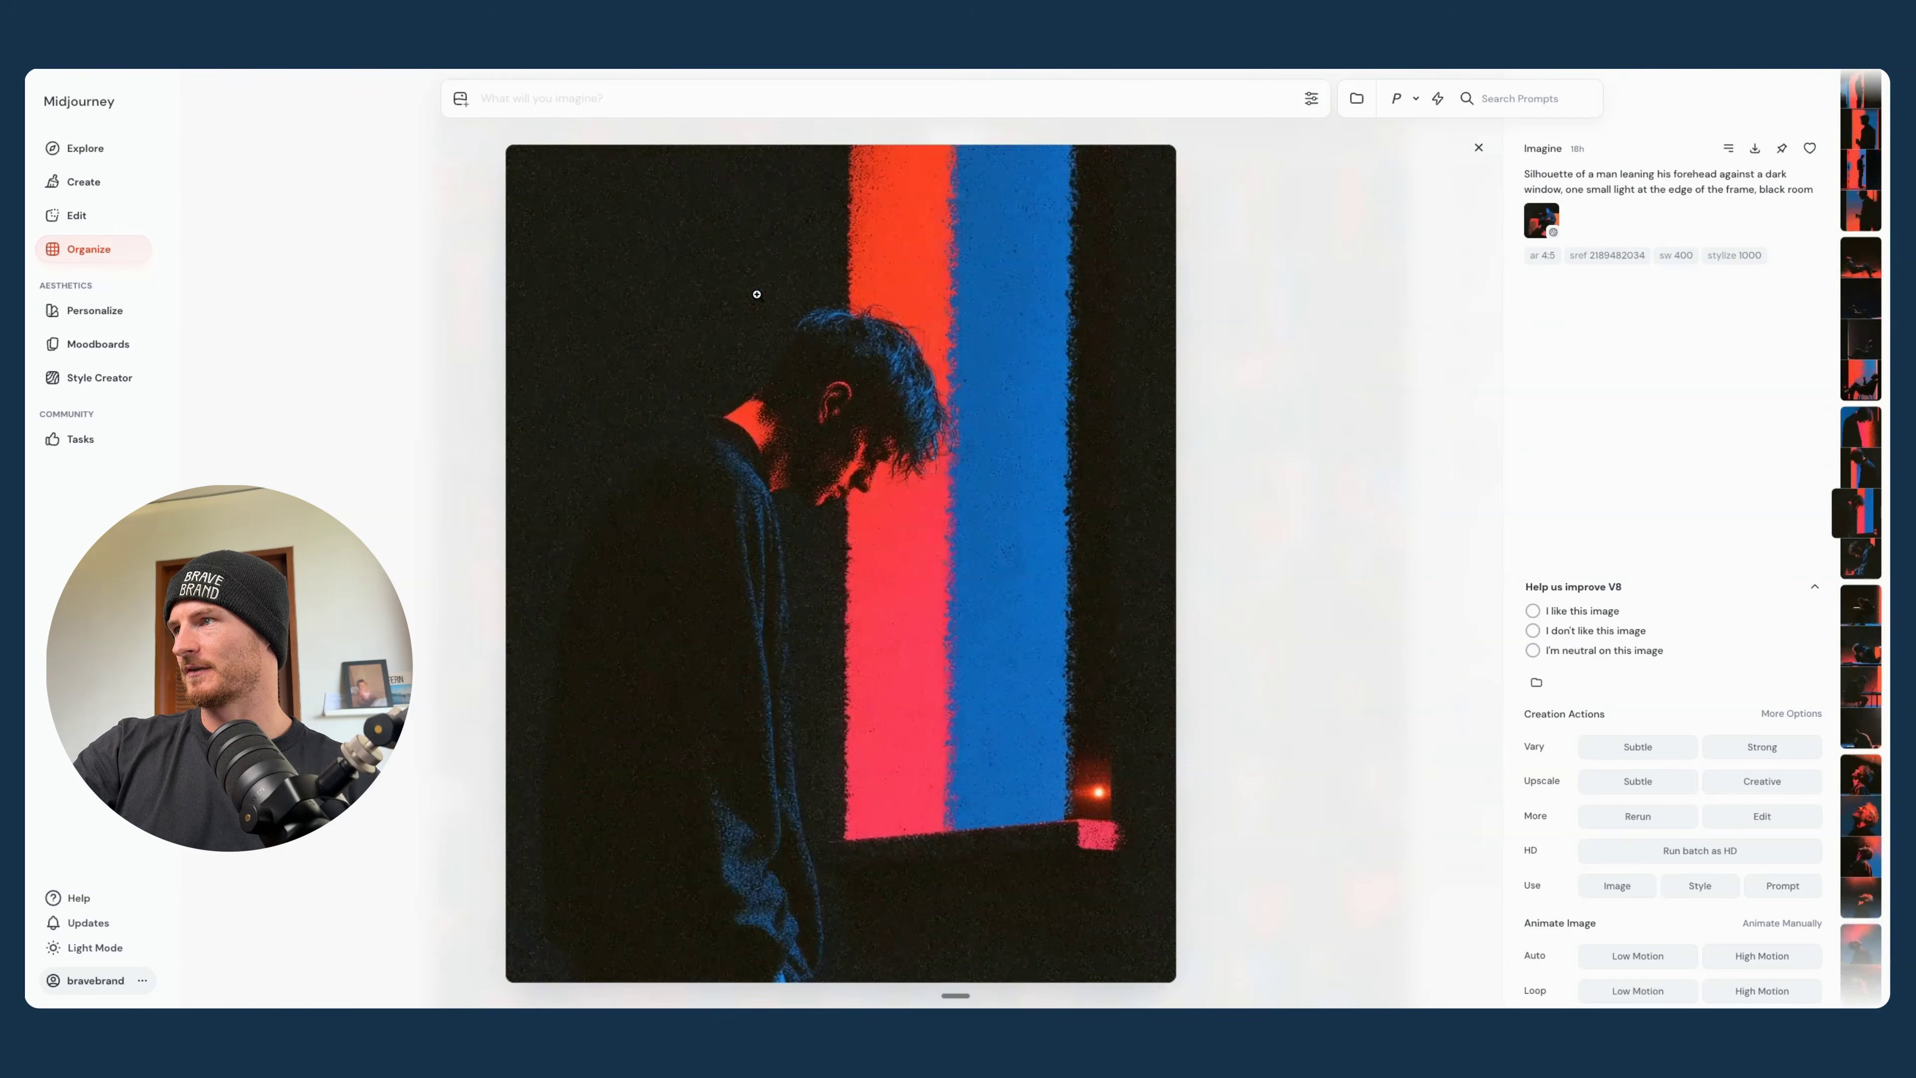
key("Right")
key("Right")
mouse_move(1852, 213)
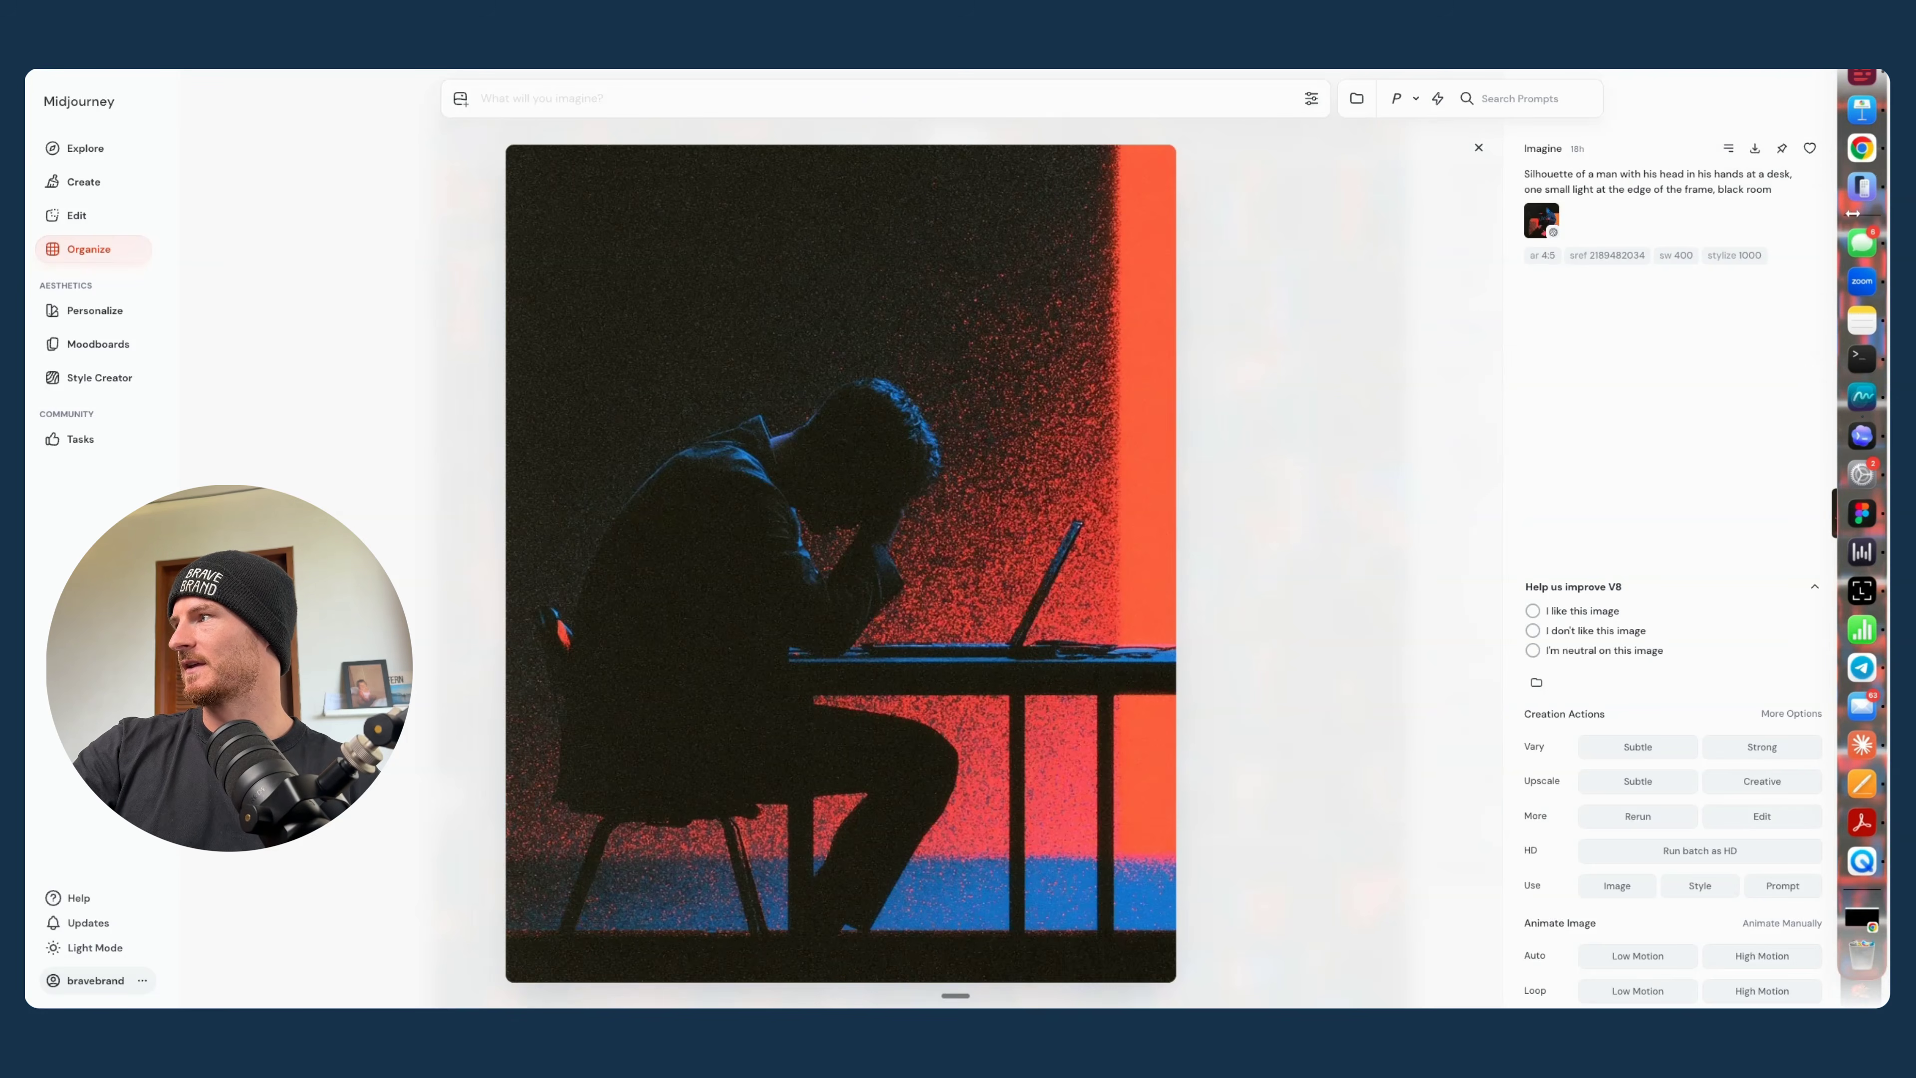
key("Right")
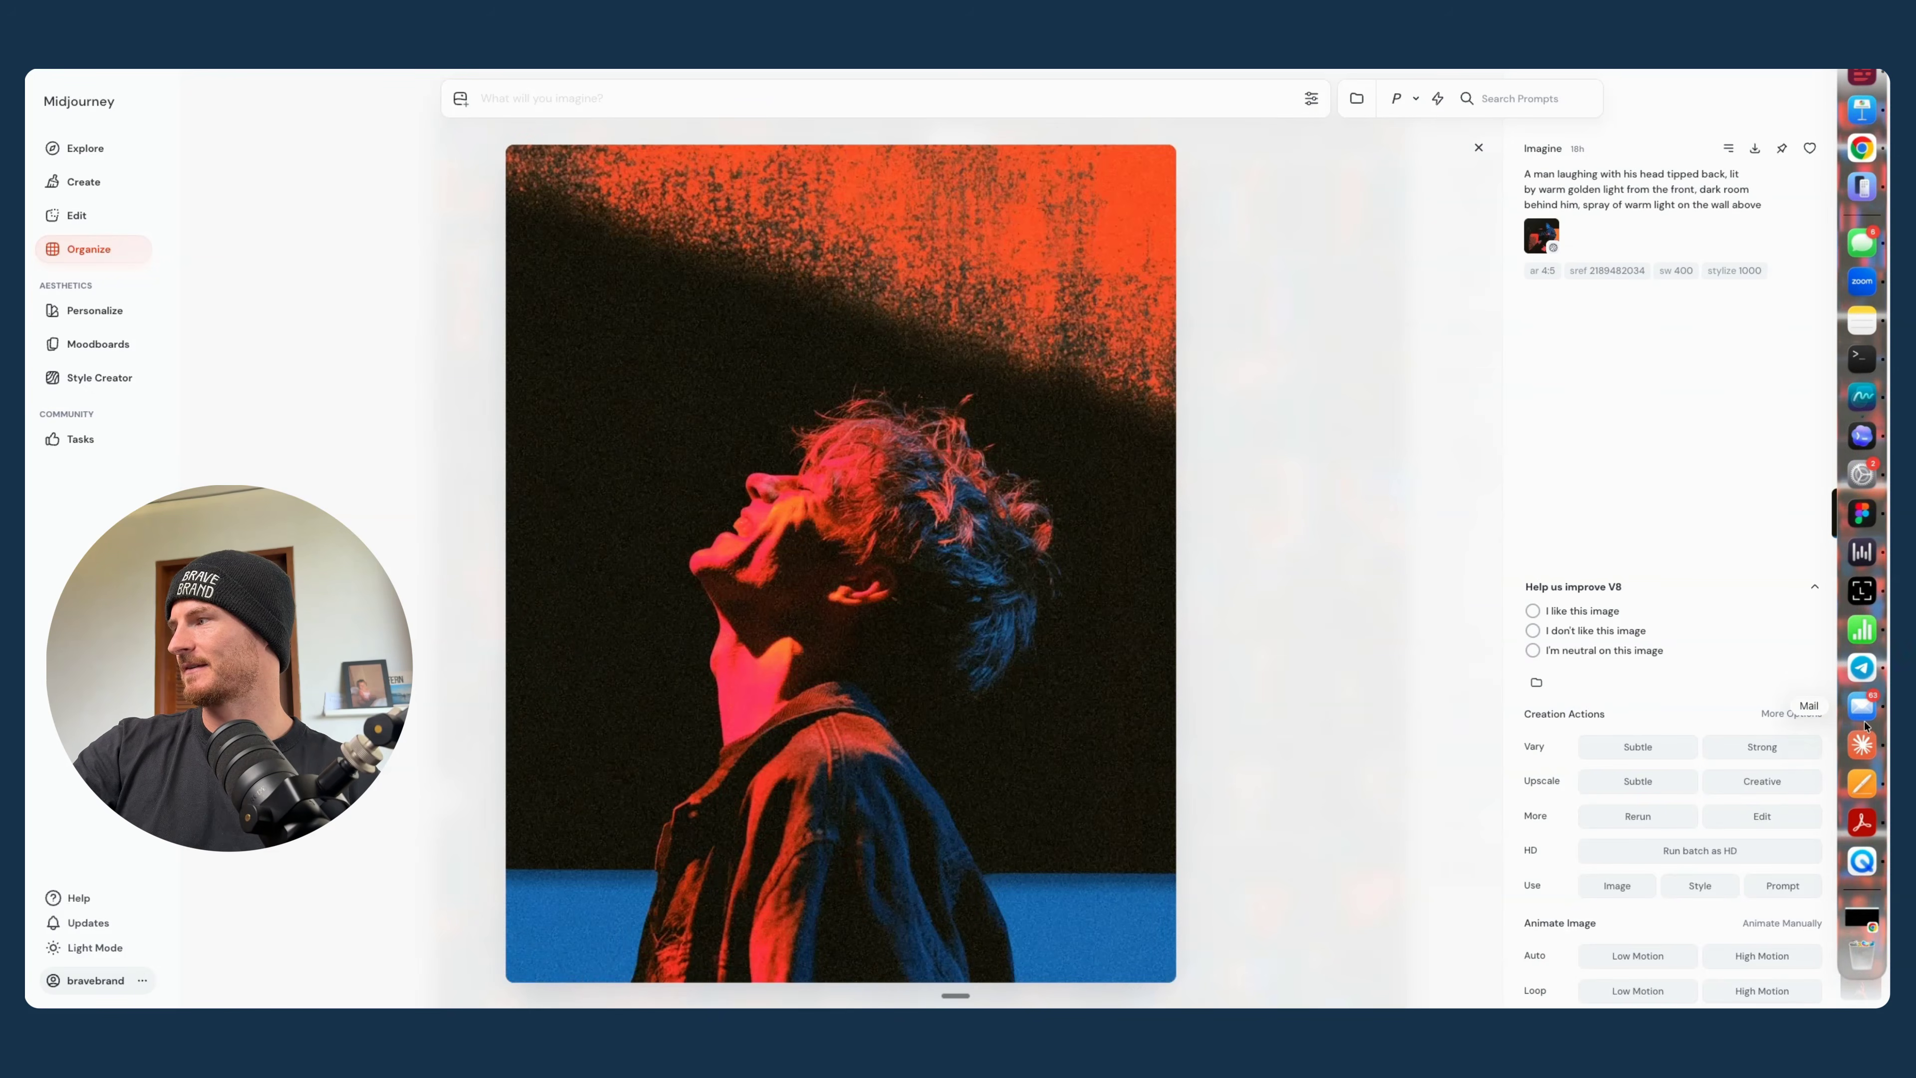
- Switch to Claude and open the final storyboard-first cut of the slides
left_click(1863, 751)
left_click(716, 301)
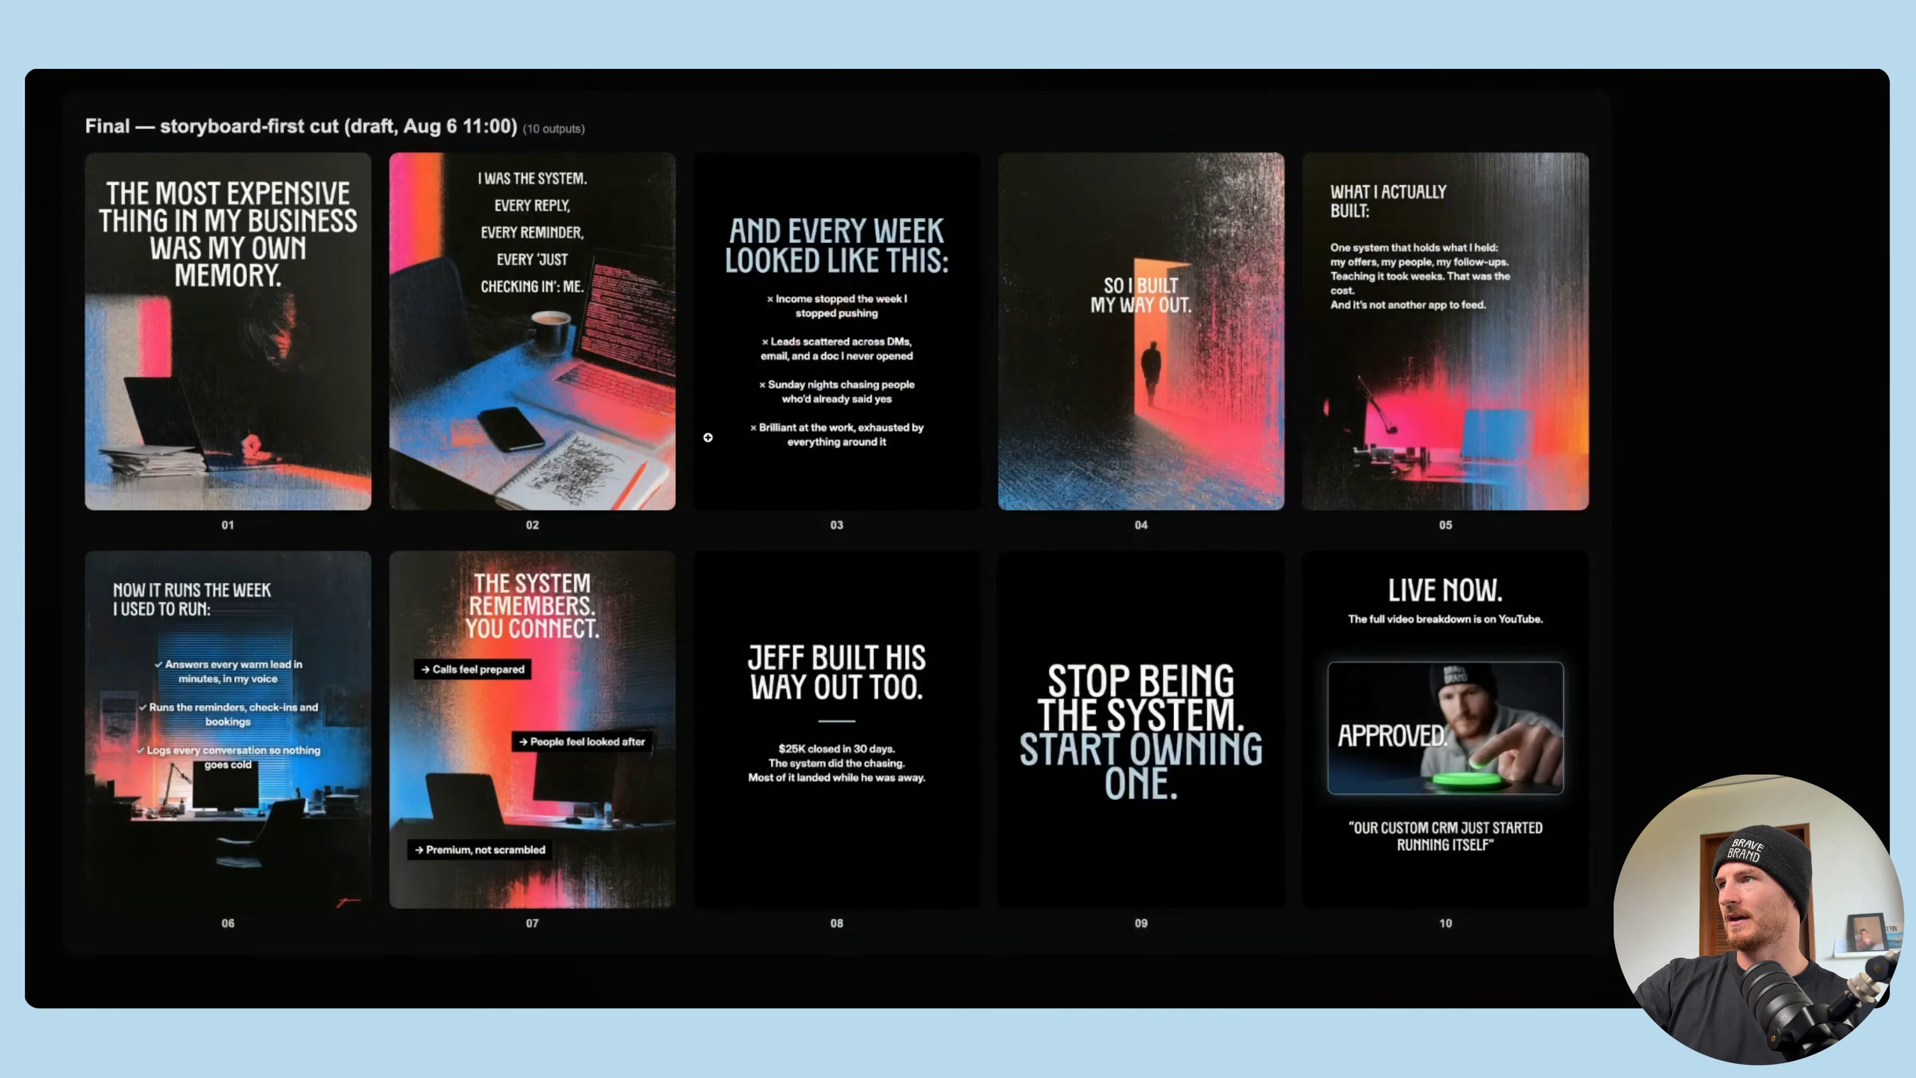